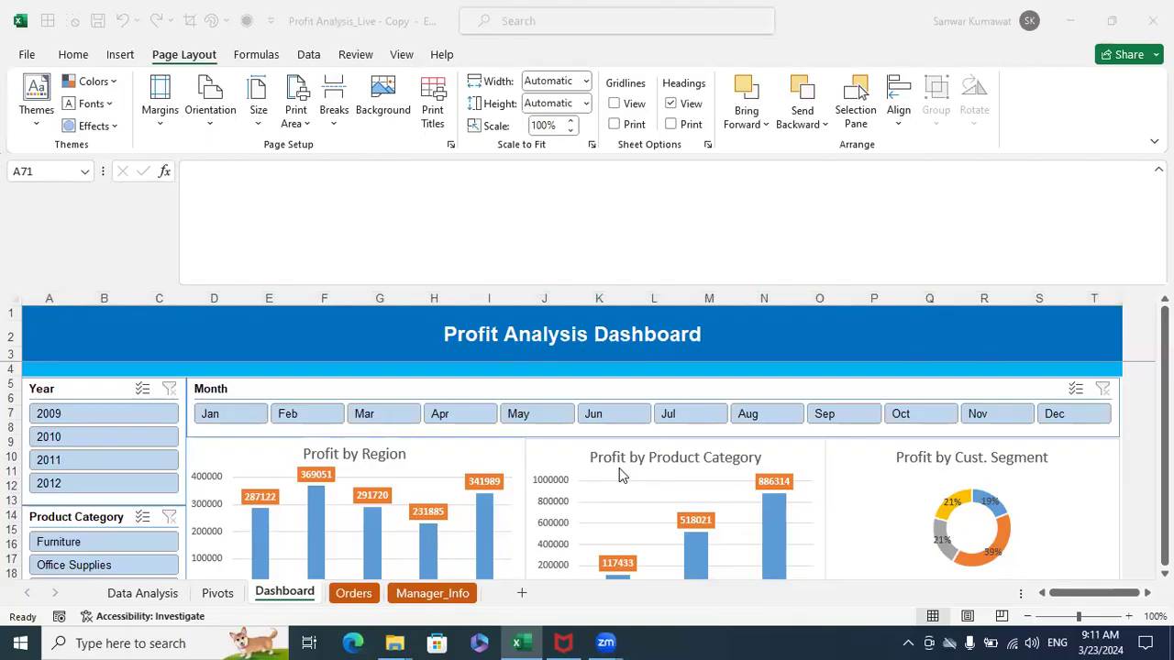
Review the Dashboard sheet's charts from Profit by Region down to Profit Trend
scroll(532, 450, "down", 3)
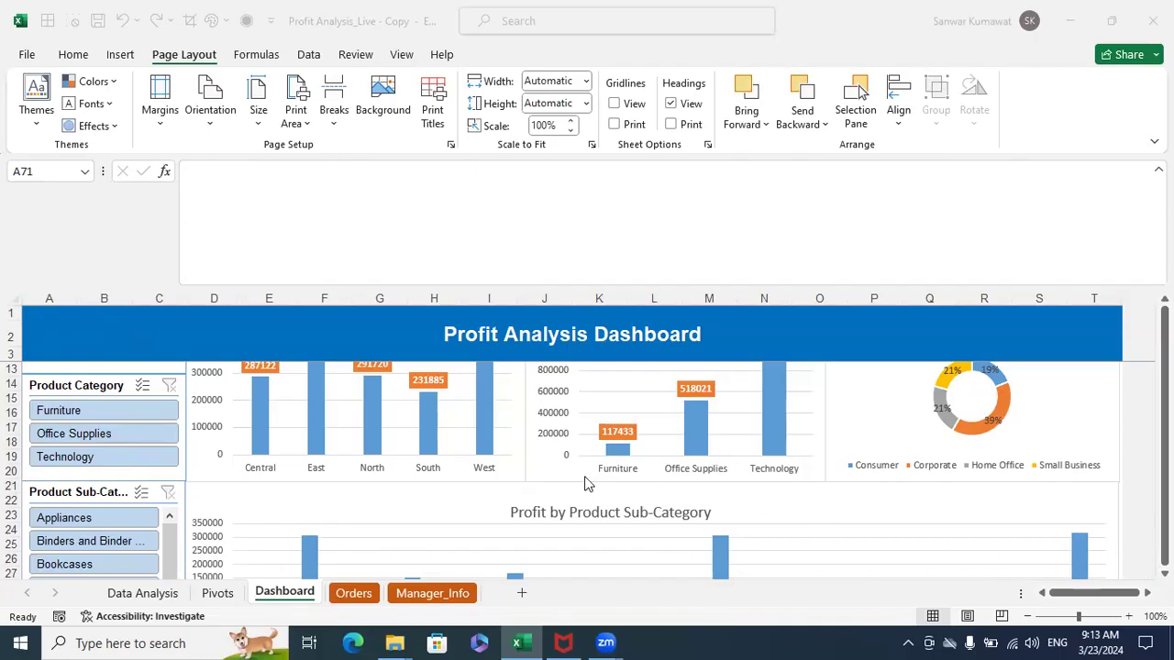
scroll(491, 413, "up", 3)
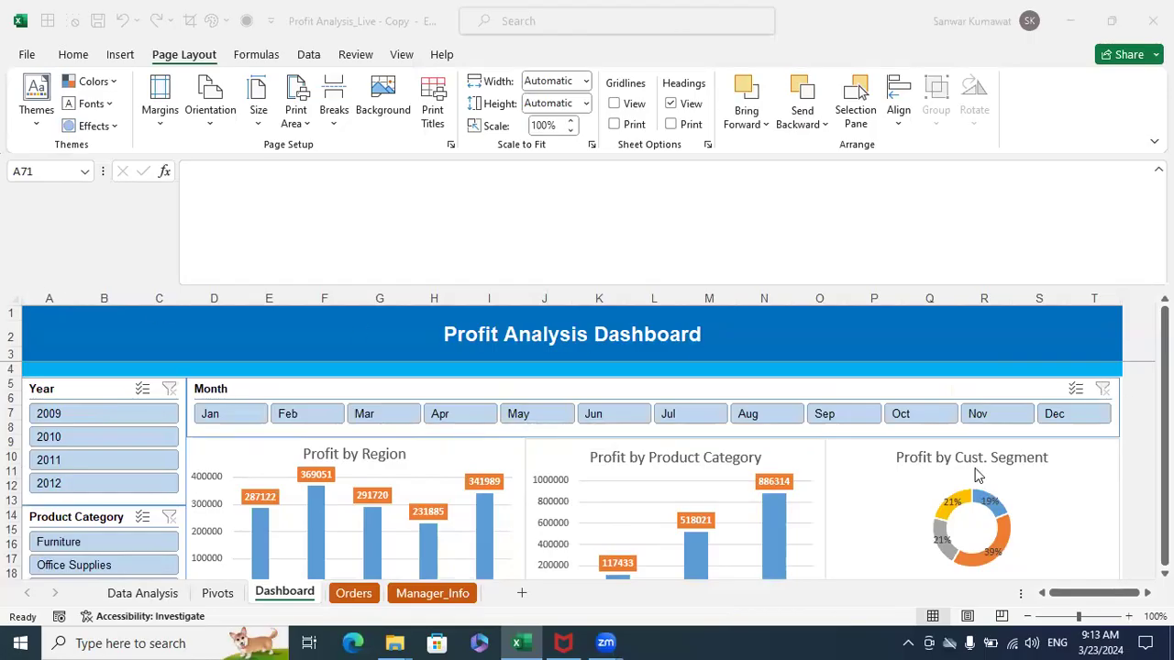
scroll(977, 475, "down", 3)
scroll(978, 475, "up", 3)
scroll(978, 475, "down", 6)
scroll(797, 421, "down", 1)
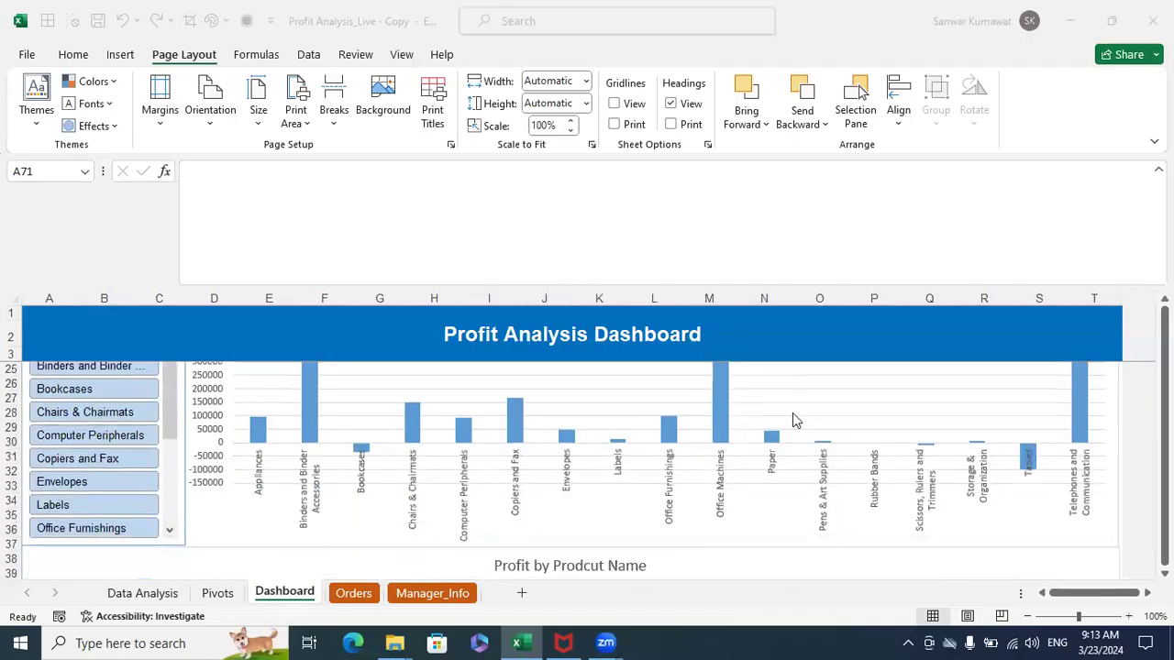
scroll(796, 420, "down", 5)
scroll(798, 424, "up", 2)
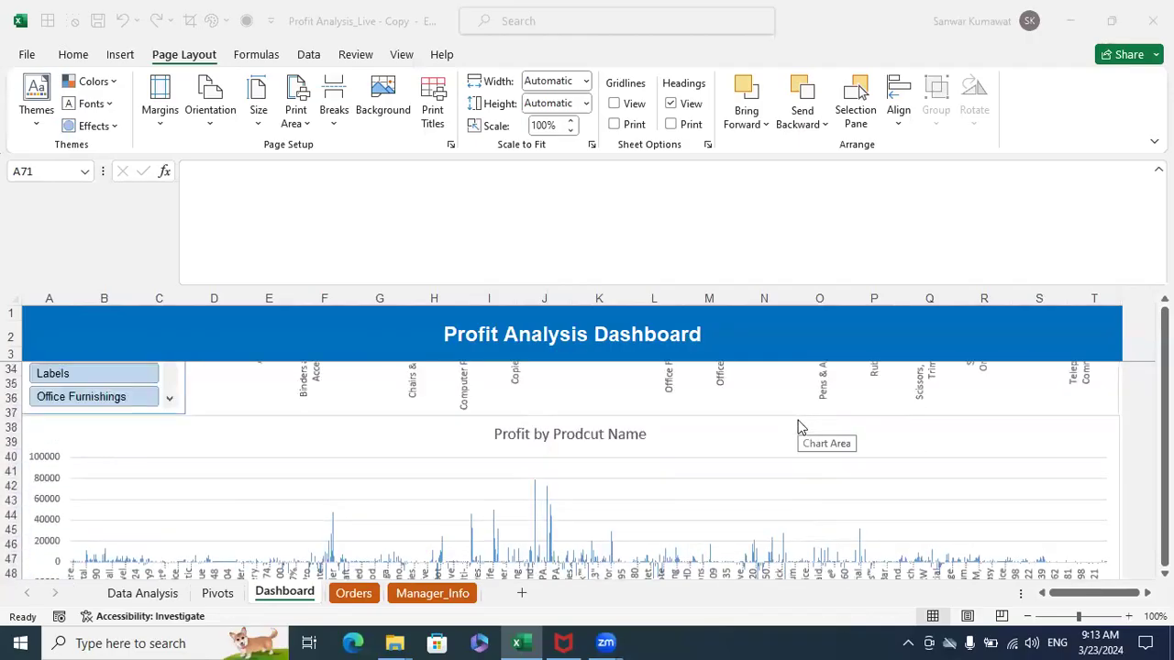
scroll(798, 423, "down", 7)
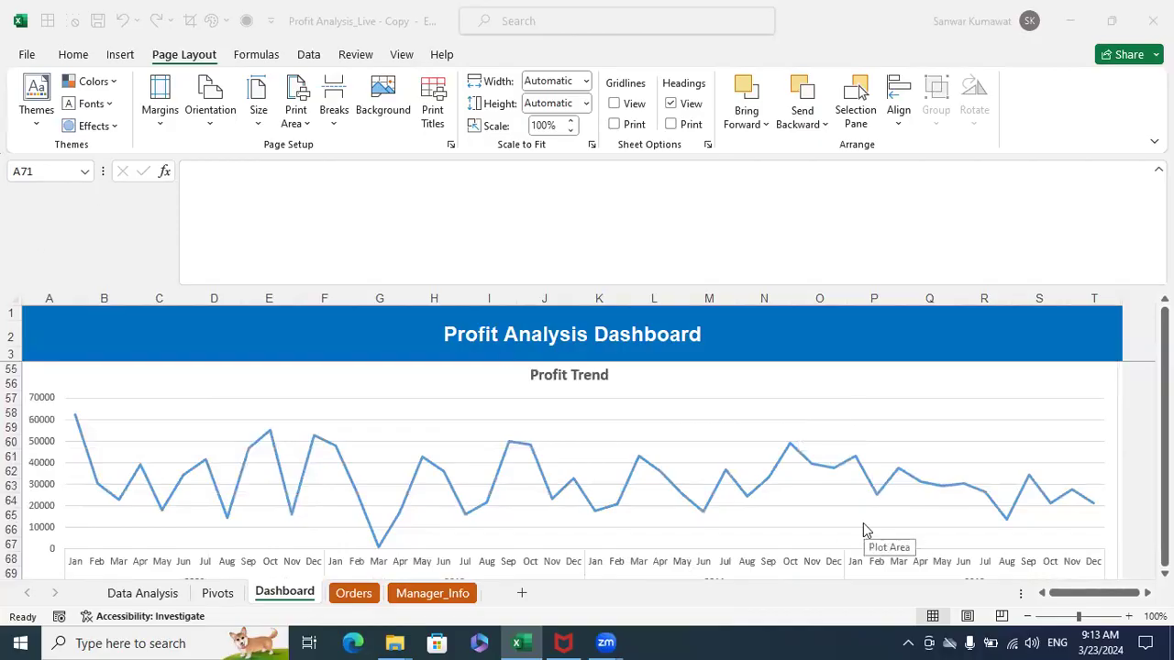
scroll(865, 531, "up", 17)
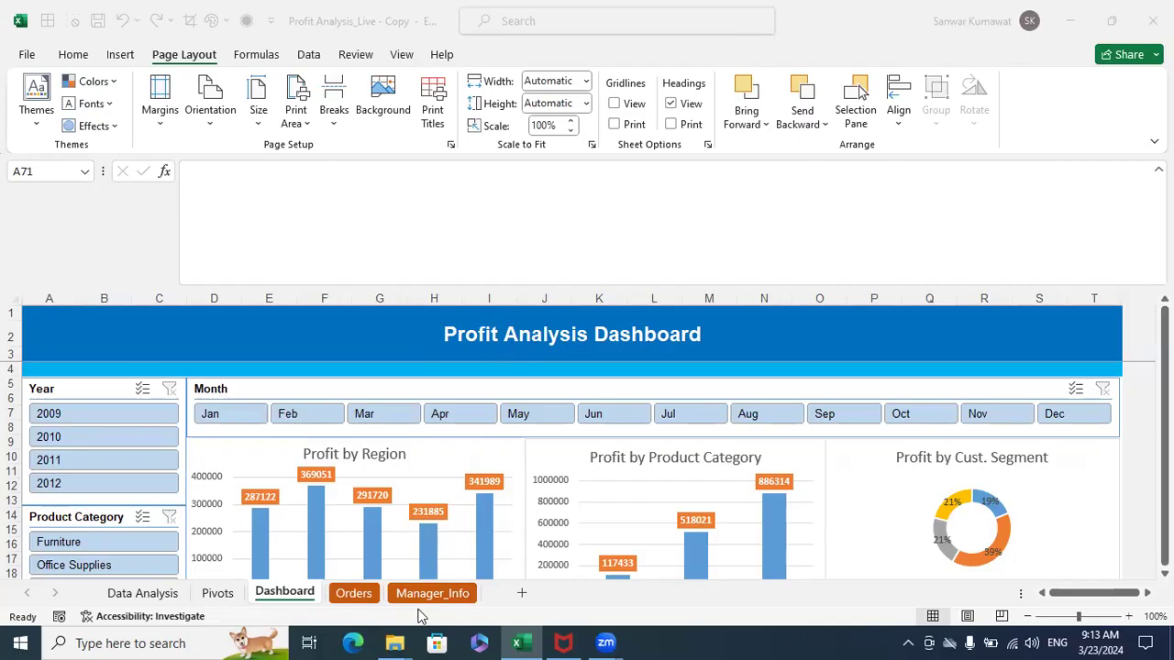
Open the Data Analysis sheet and read through its notes on data analysis
left_click(147, 593)
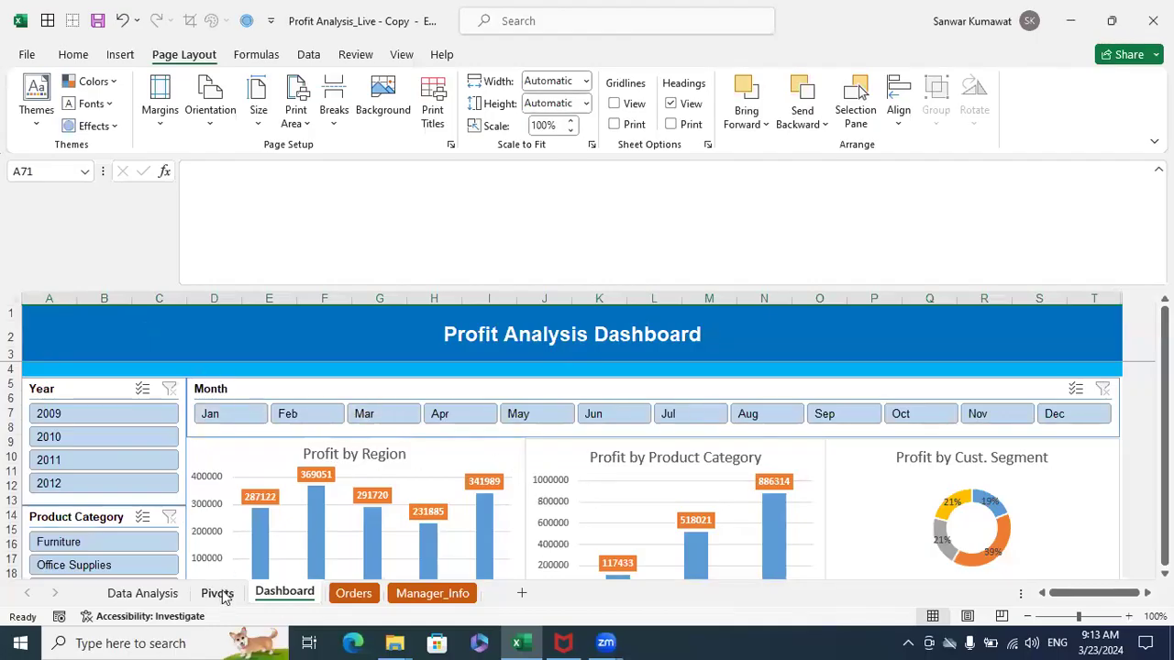
left_click(165, 594)
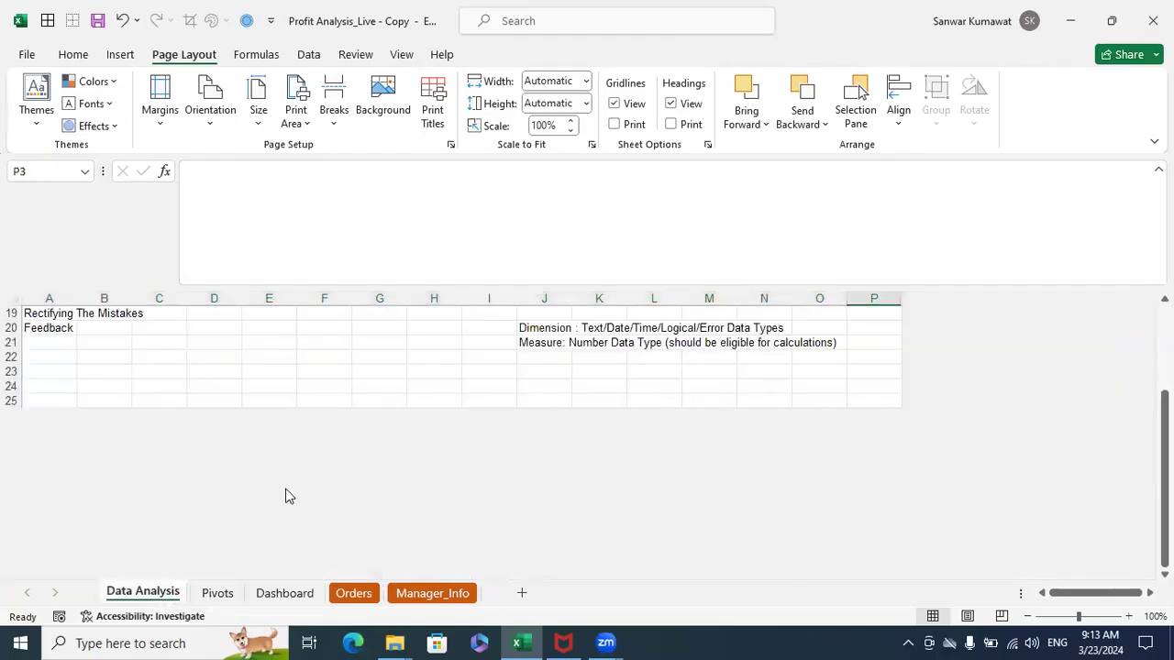
scroll(284, 496, "down", 1)
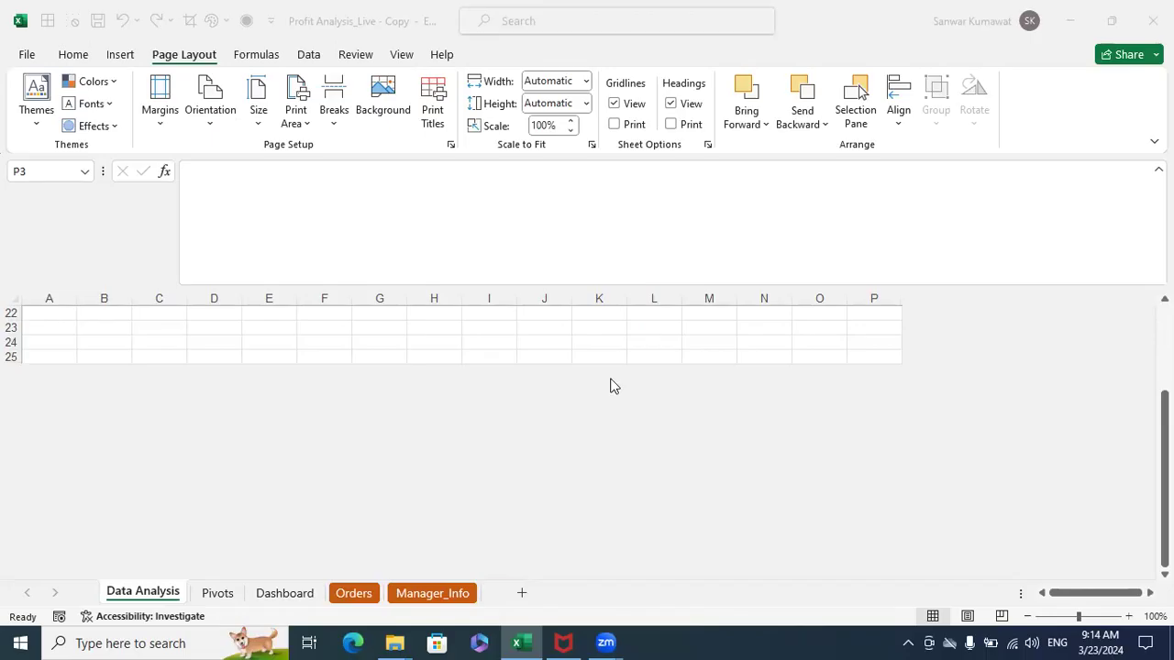
scroll(630, 412, "up", 7)
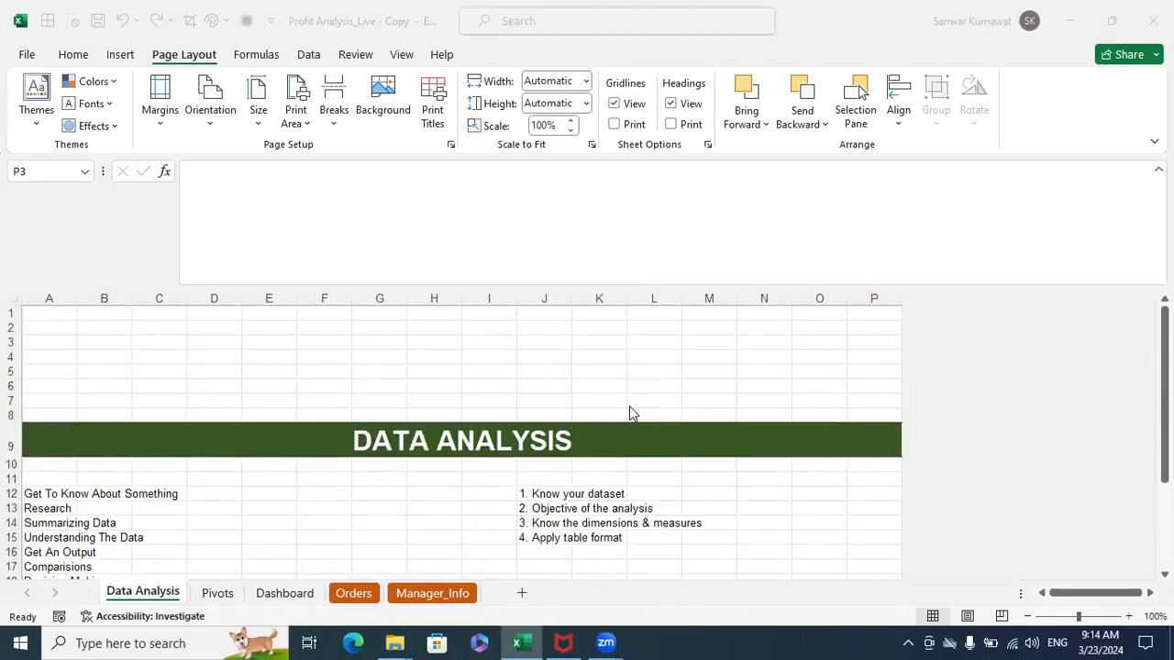
scroll(629, 412, "down", 2)
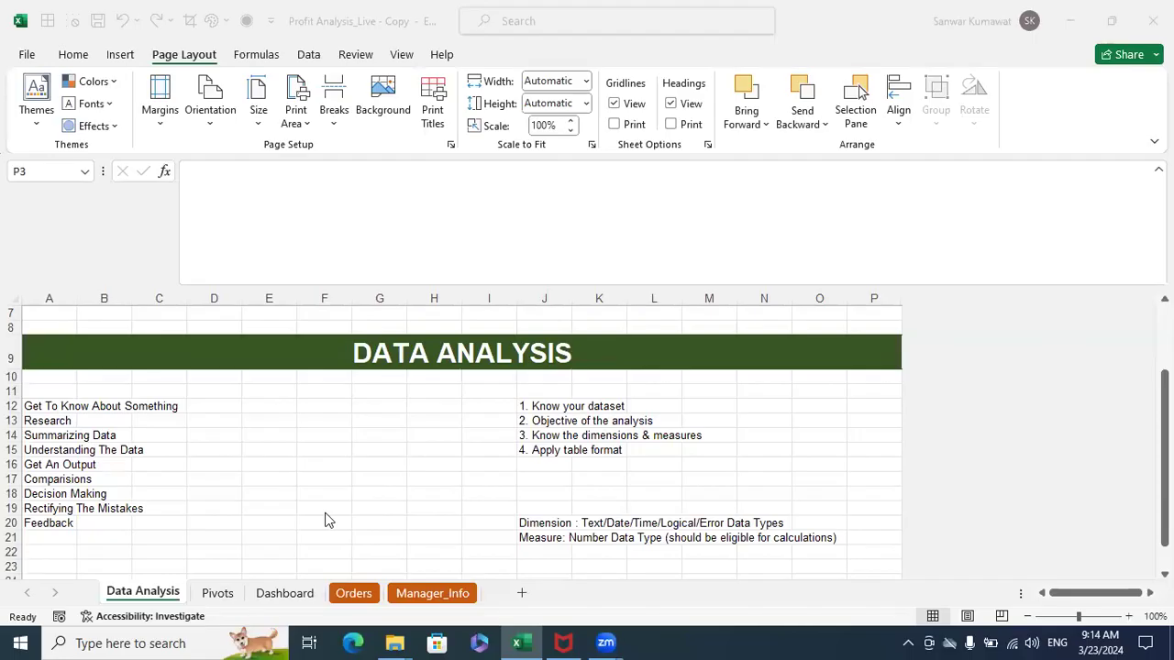
View the region and manager table on the Manager_Info sheet, and open the Orders sheet
left_click(448, 609)
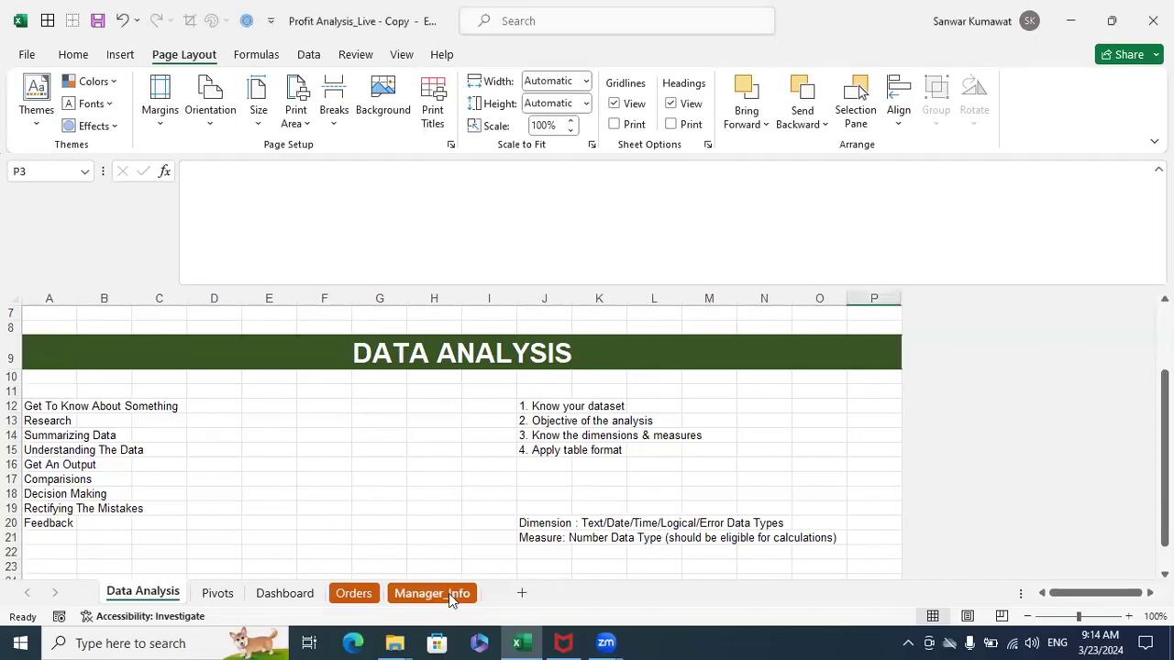
left_click(450, 594)
left_click(354, 593)
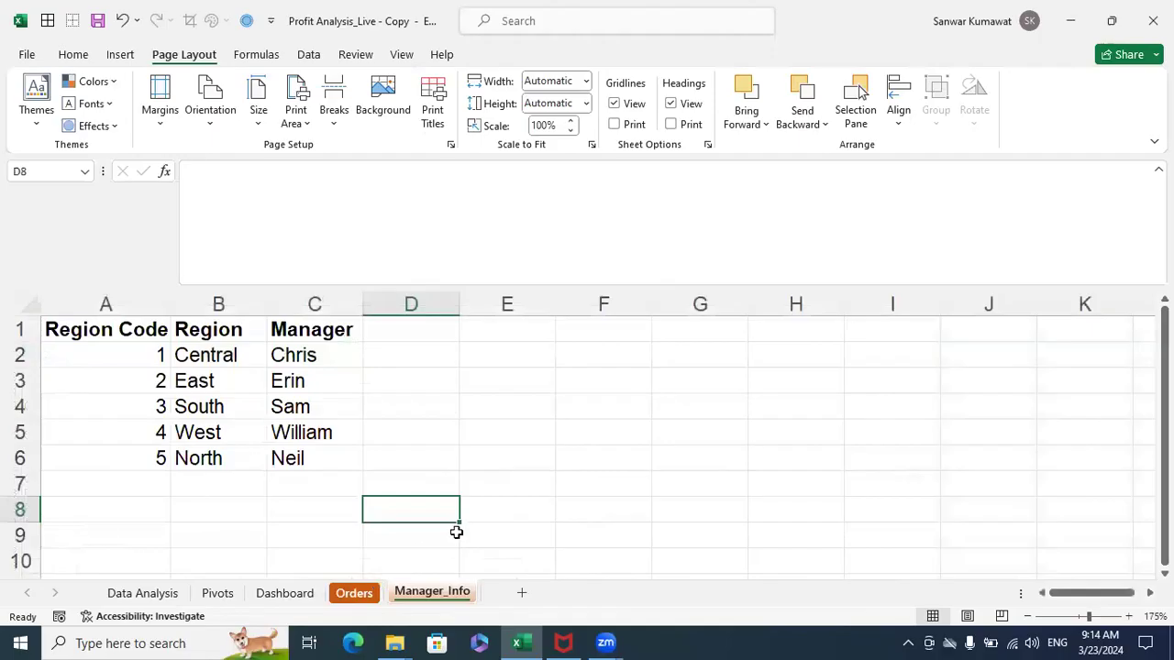
left_click_drag(1109, 594, 1050, 593)
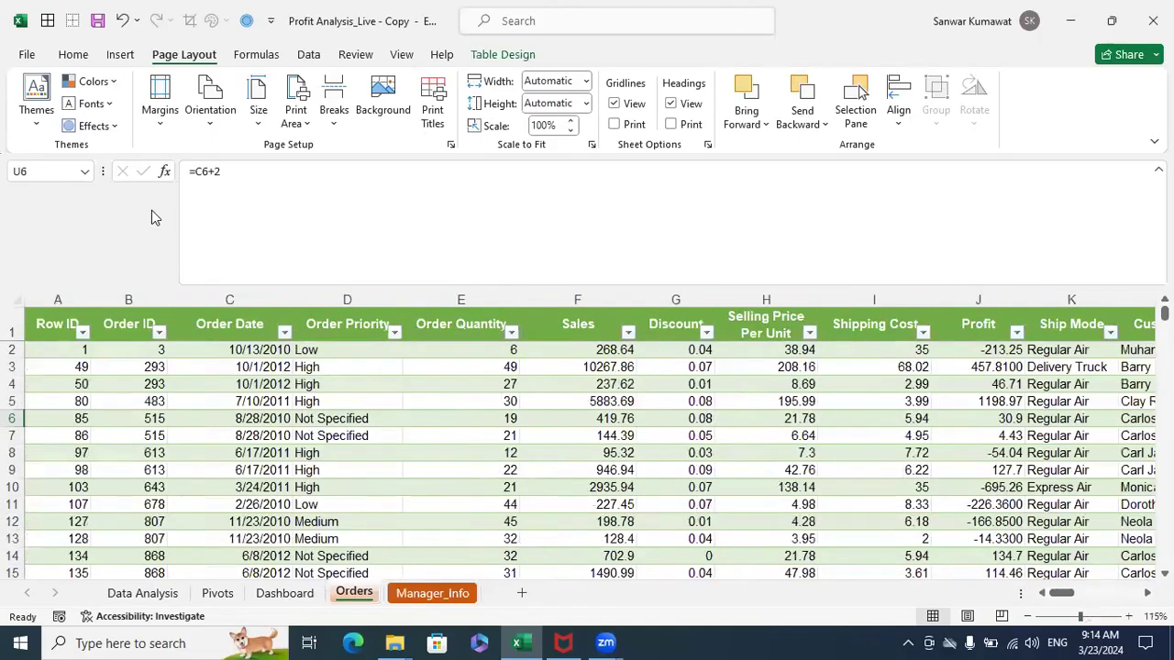
Highlight the Orders table's header row and the data block A1:K15 to examine its structure
left_click(15, 321)
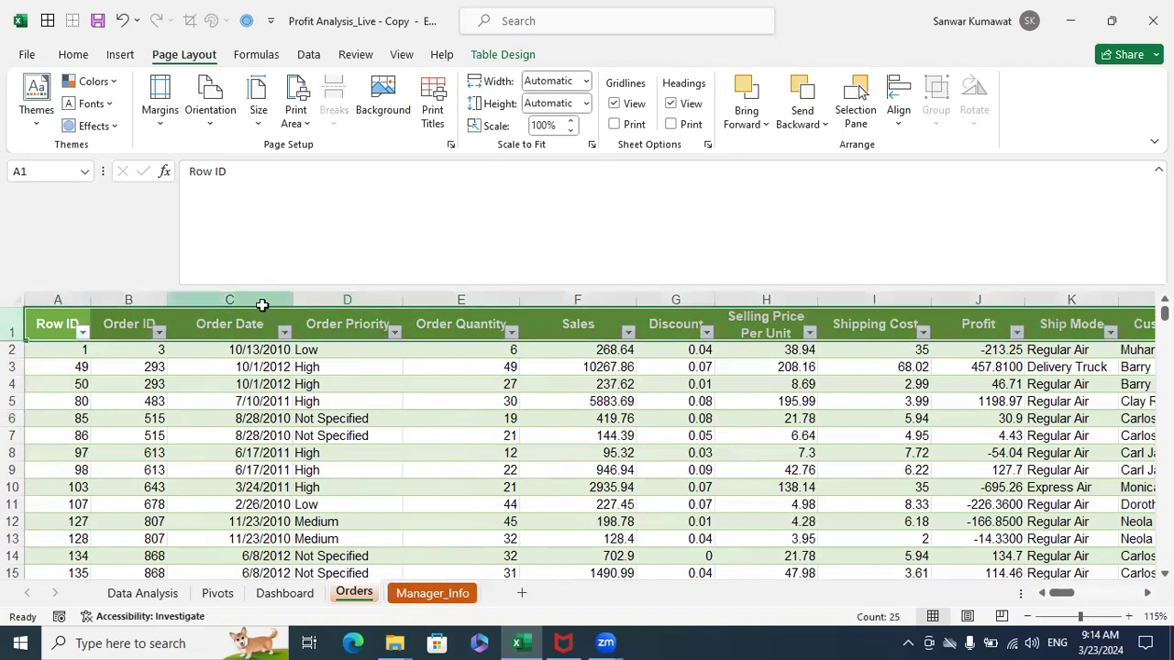
left_click(246, 404)
left_click_drag(54, 321, 1086, 566)
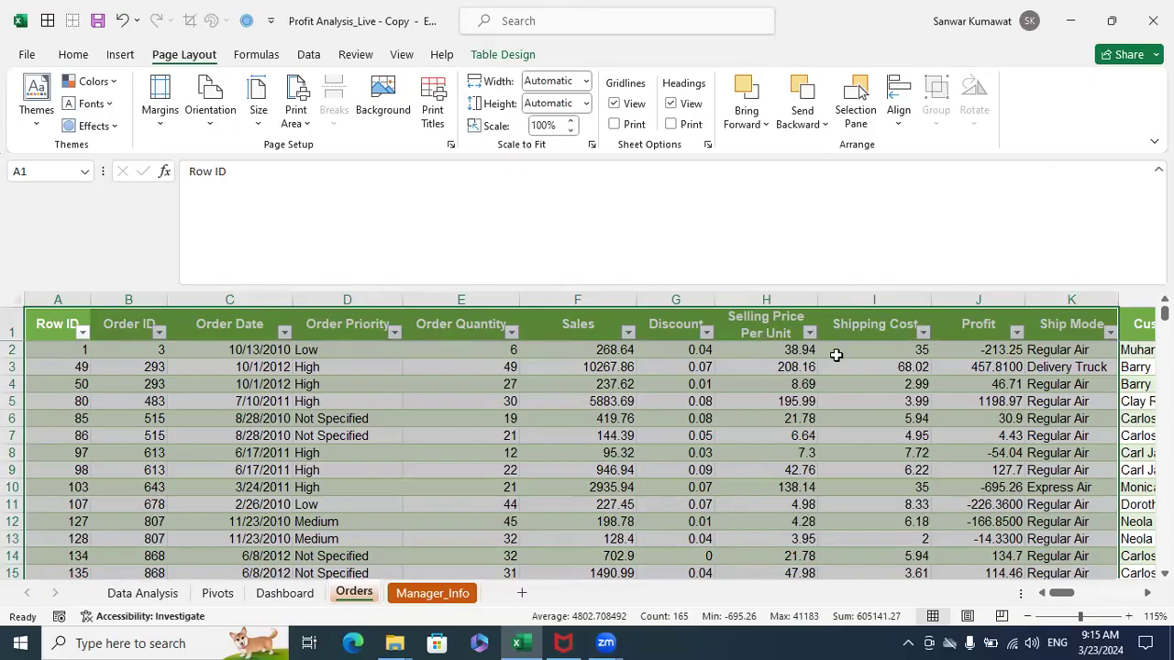
left_click(473, 389)
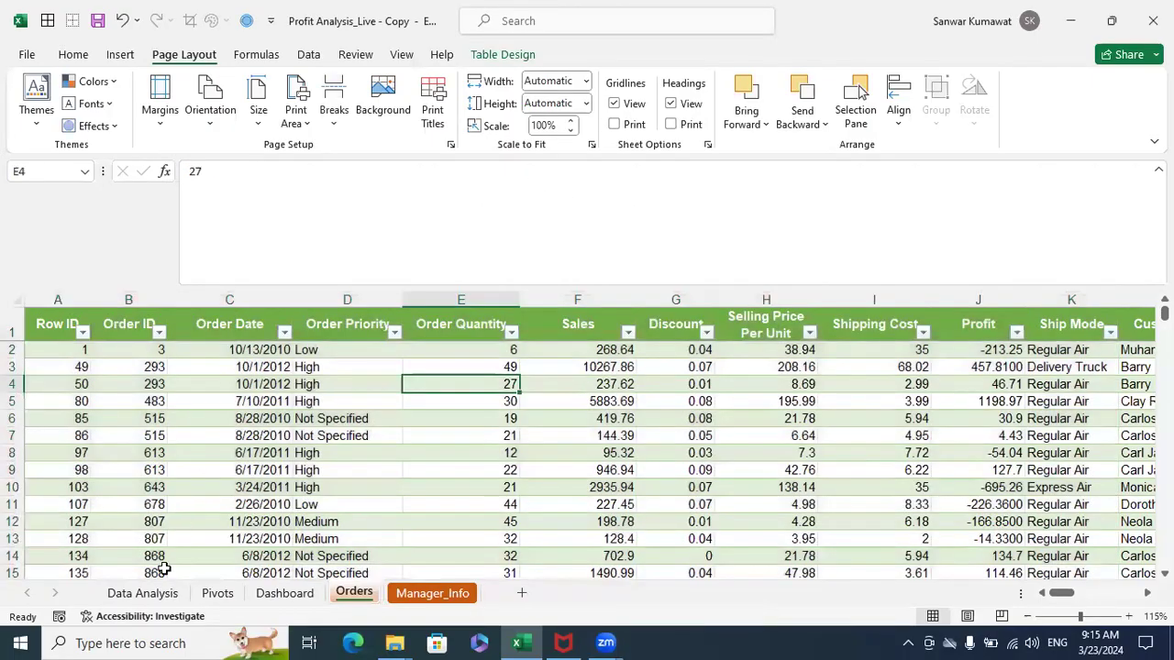
Recheck the Data Analysis notes and examine the Order Priority, Order Quantity and Sales headers on the Orders sheet
left_click(142, 594)
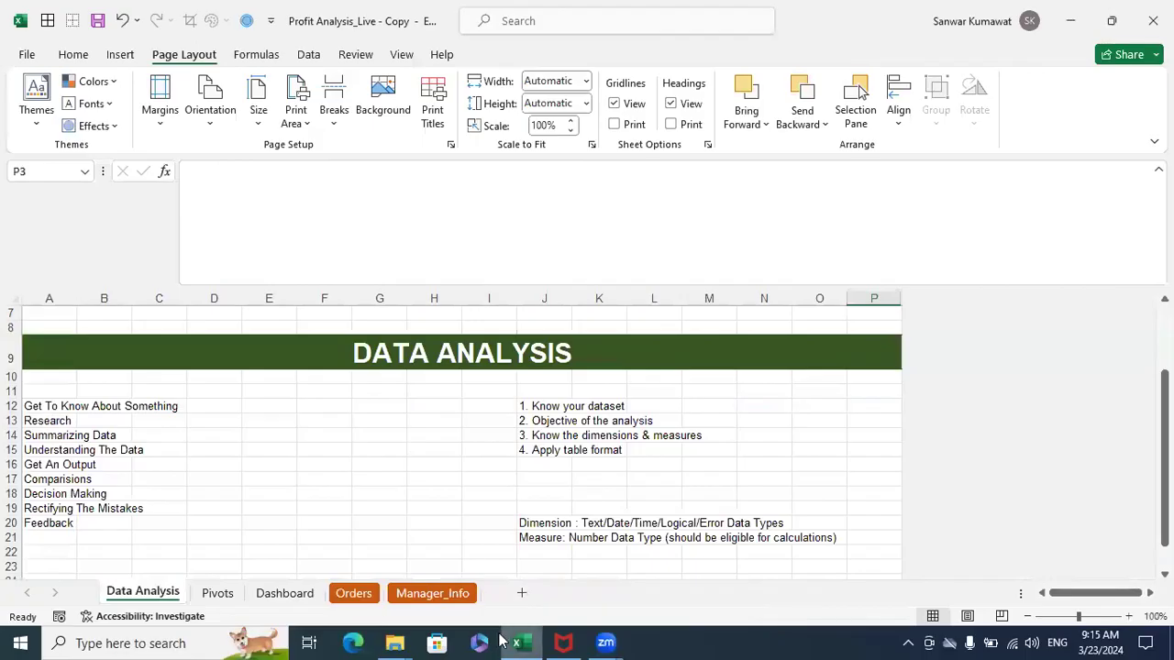
left_click(368, 600)
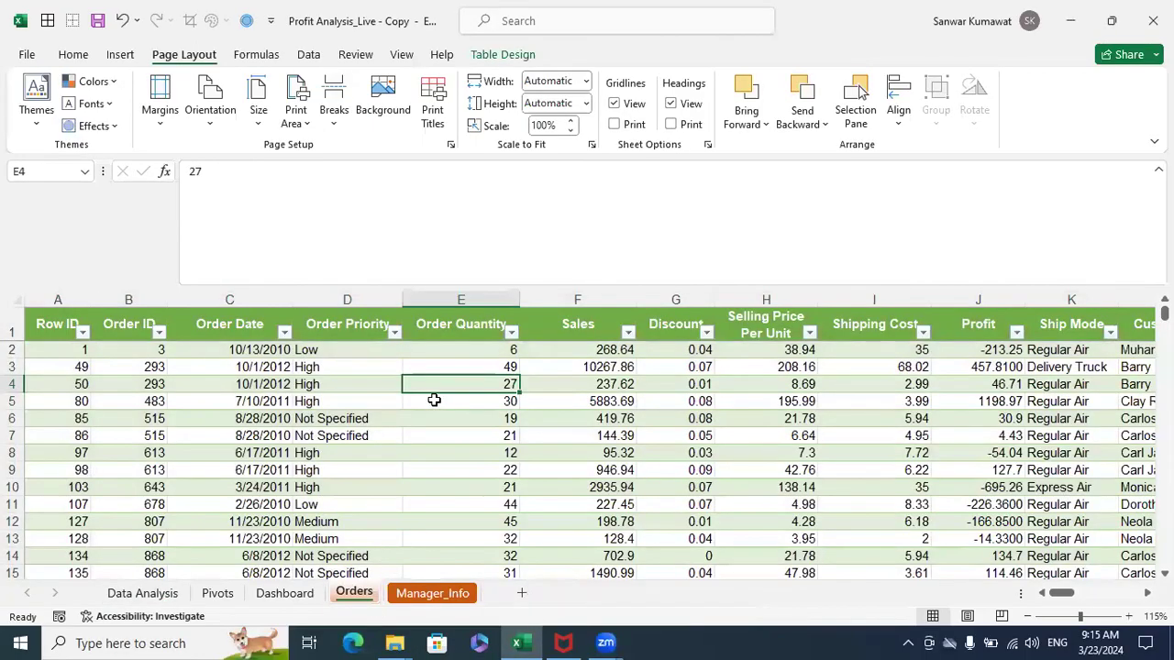
left_click(455, 325)
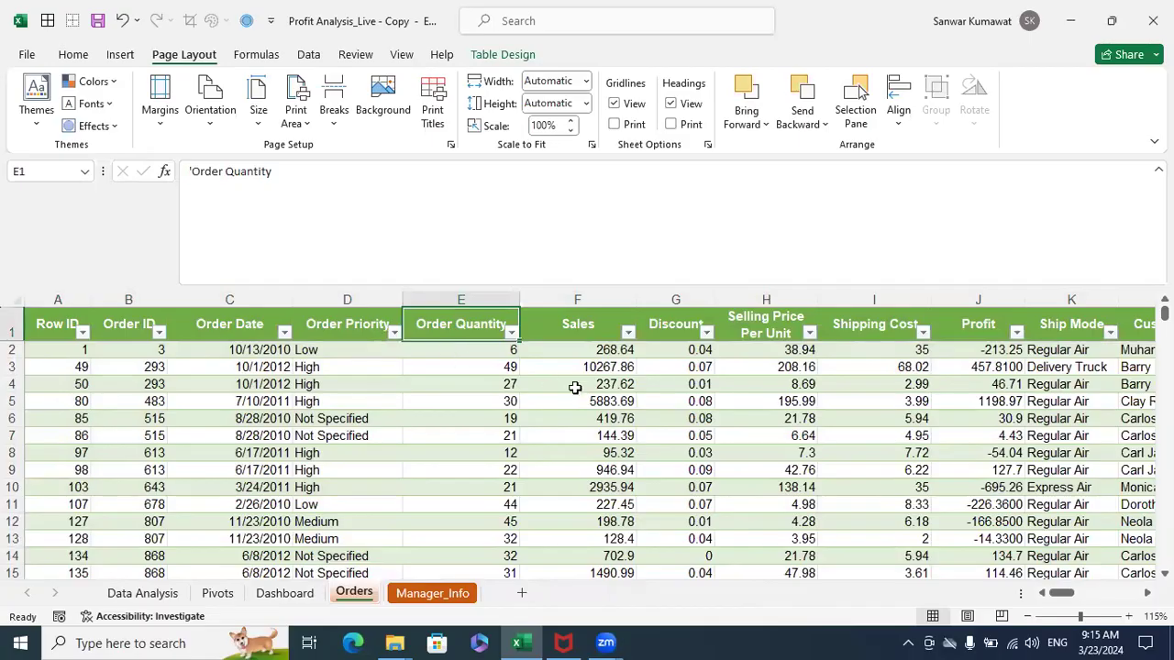
key("Right")
key("Left")
key("Left")
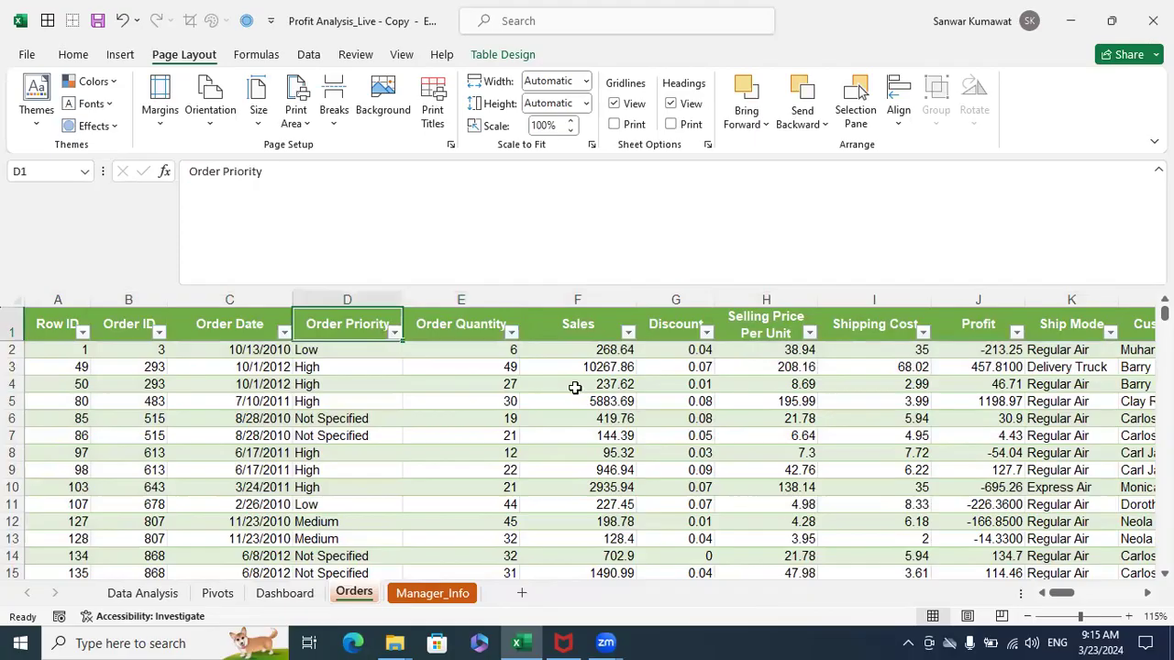
key("Right")
key("Right")
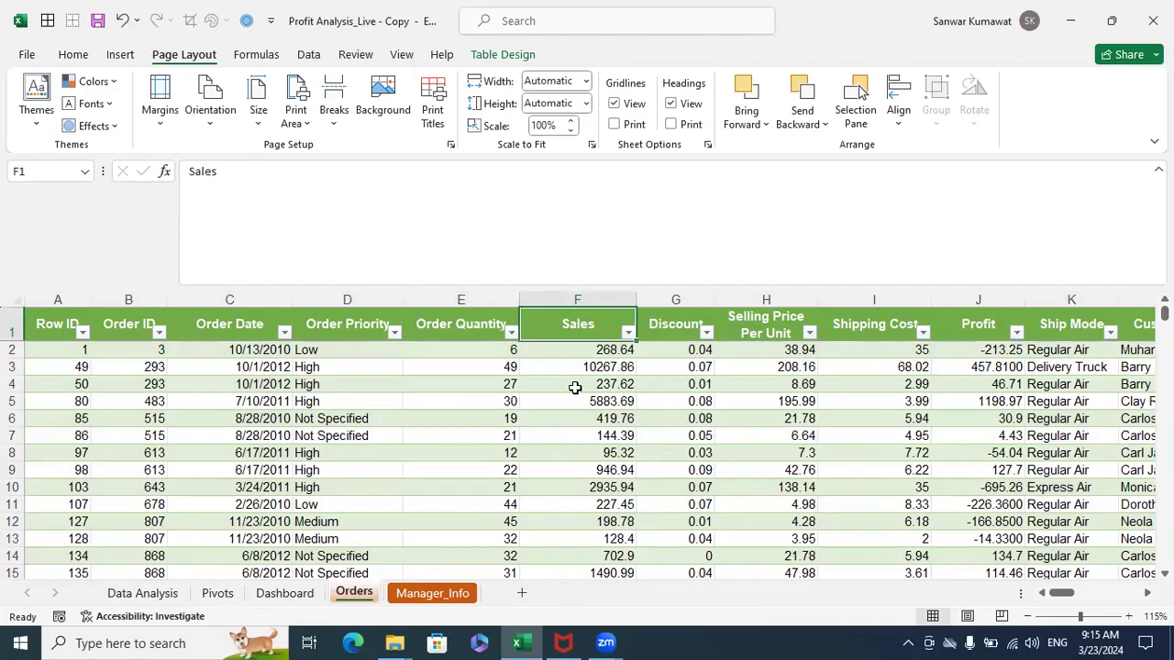
key("Left")
key("Left")
key("Right")
key("Right")
key("Left")
key("Left")
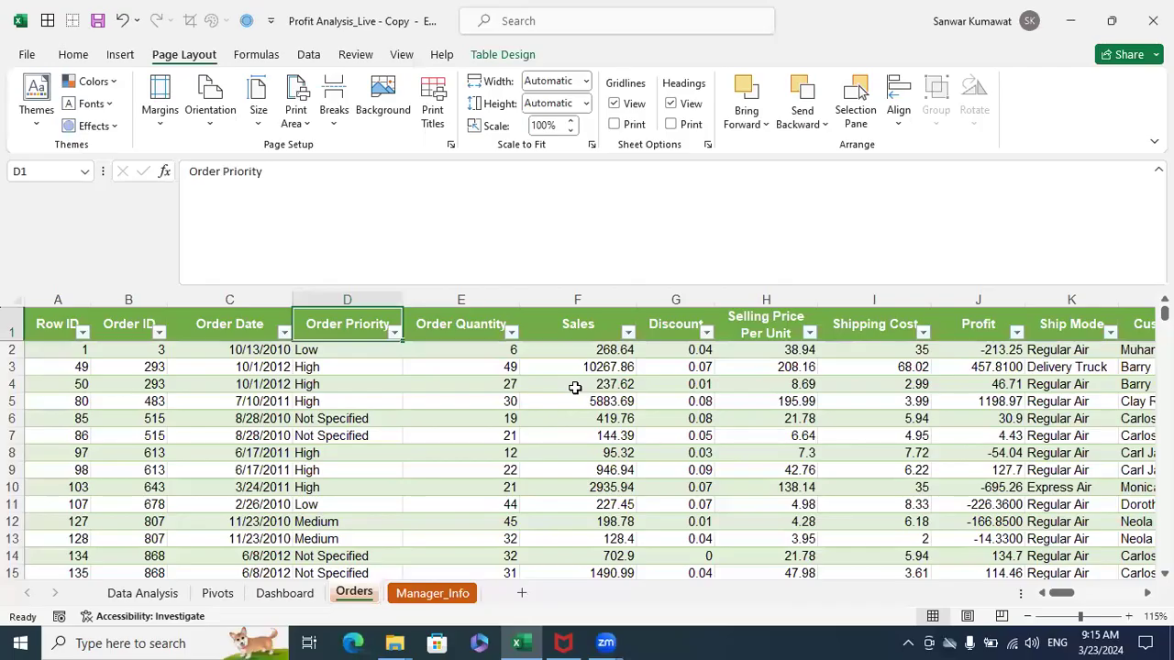
Go through the remaining Orders column headers up to the Year column
key("Right")
key("Right")
key("Right")
key("Right")
key("Right")
key("Right")
key("Right")
key("Right")
key("Right")
key("Right")
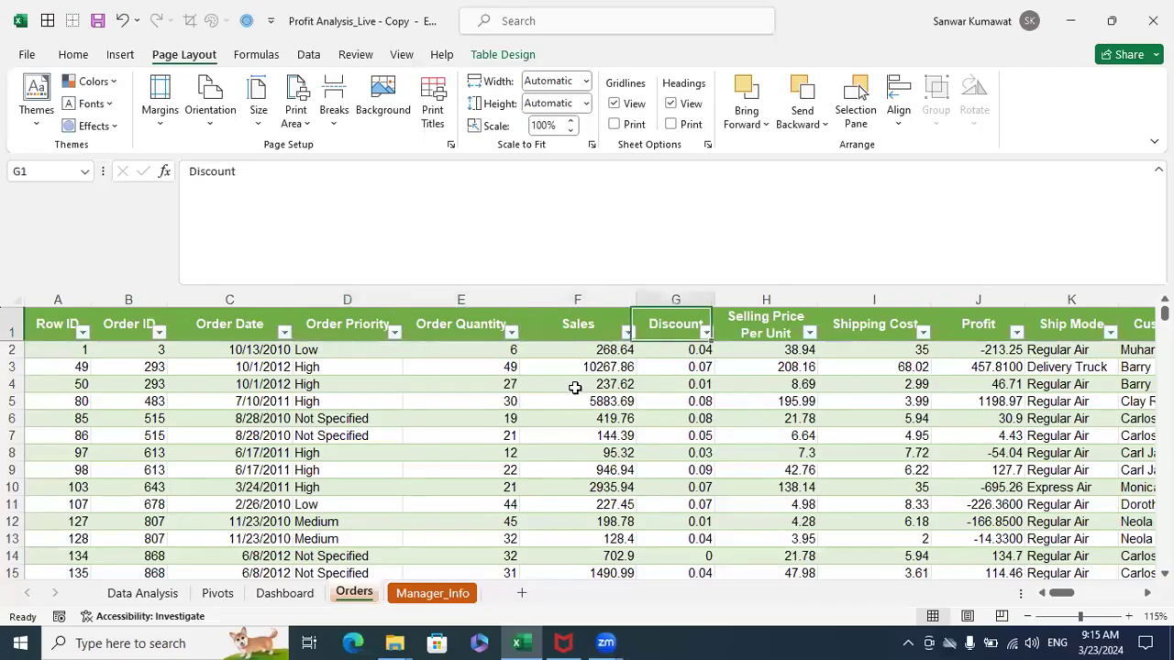
key("Right")
key("Right")
key("Right")
key("Right")
key("Right")
key("Right")
key("Right")
key("Right")
key("Right")
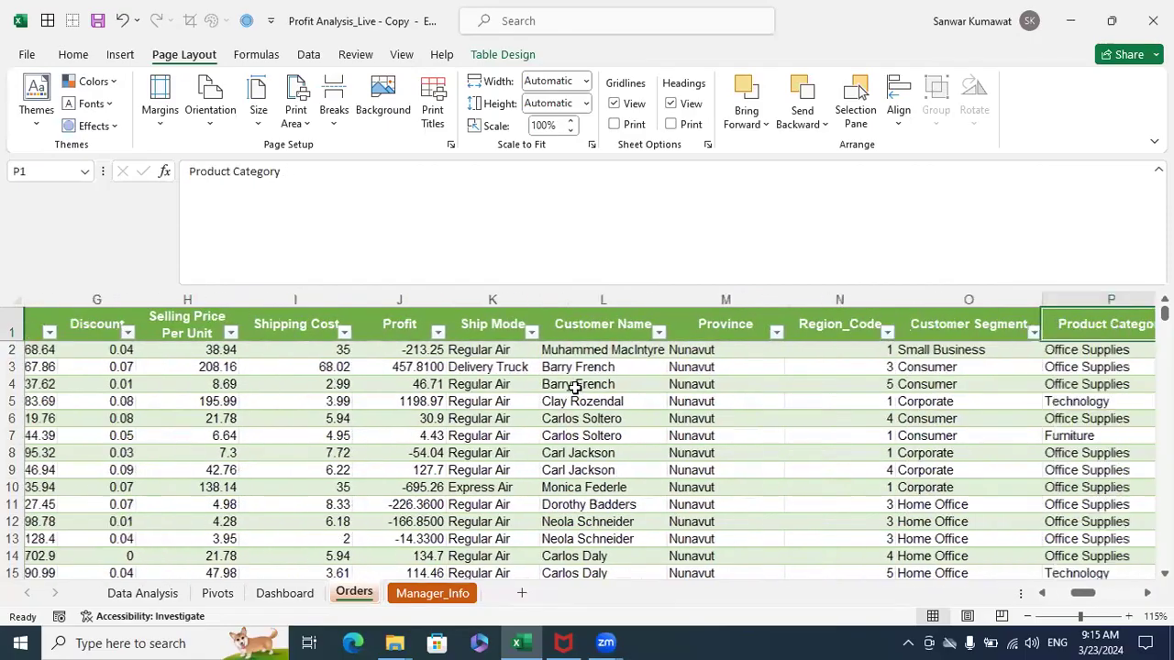
key("Right")
key("Right")
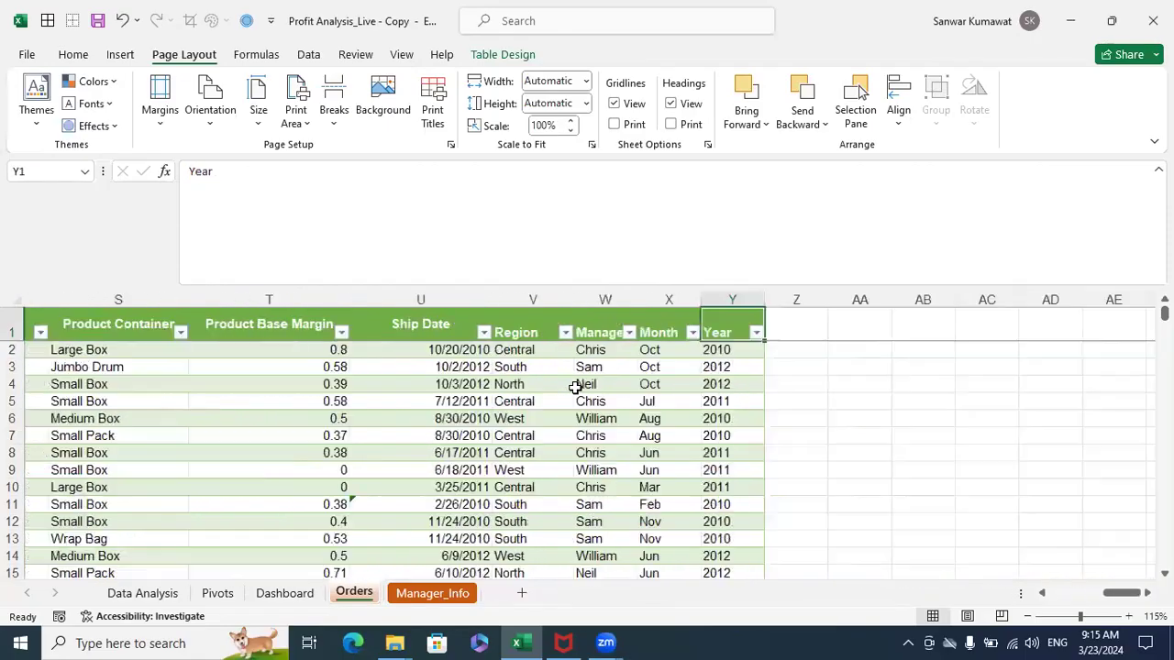
Filter the Orders table's Region column to show only Central
key("Left")
key("Left")
key("Left")
key("alt+Down")
key("Down")
key("Down")
key("Down")
key("Down")
key("Down")
key("Down")
key("Down")
key("Down")
key("space")
key("Down")
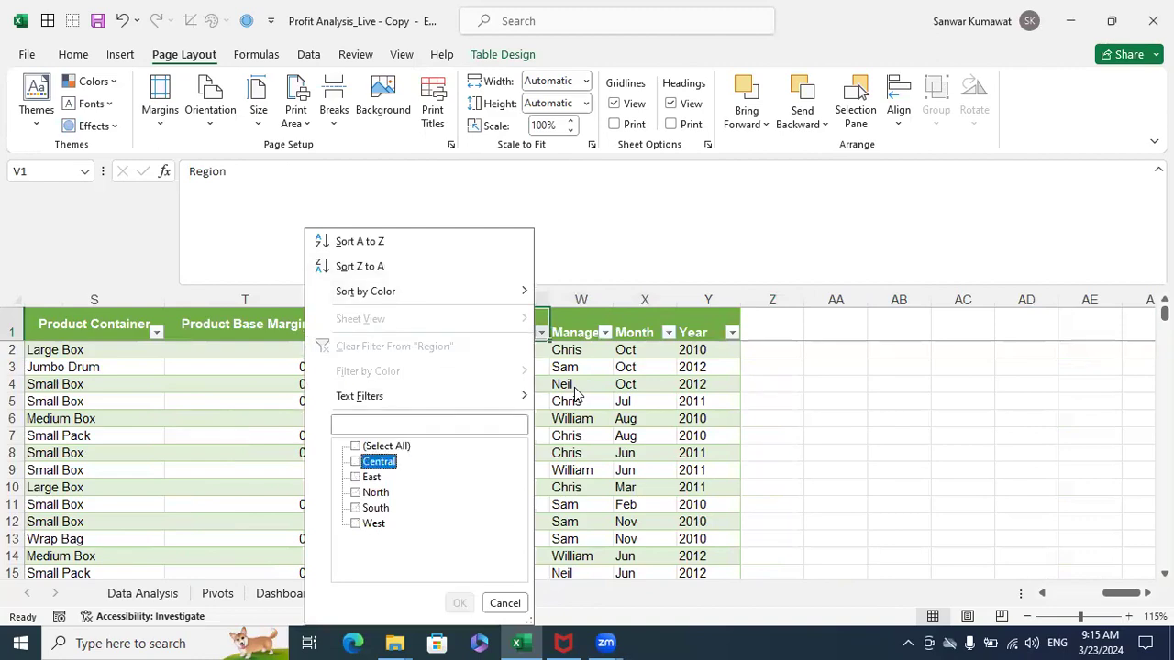
key("space")
key("Return")
Select all filtered Profit values from J2 down to check their sum
key("Left")
key("Left")
key("Left")
key("Left")
key("Left")
key("Left")
key("Left")
key("Left")
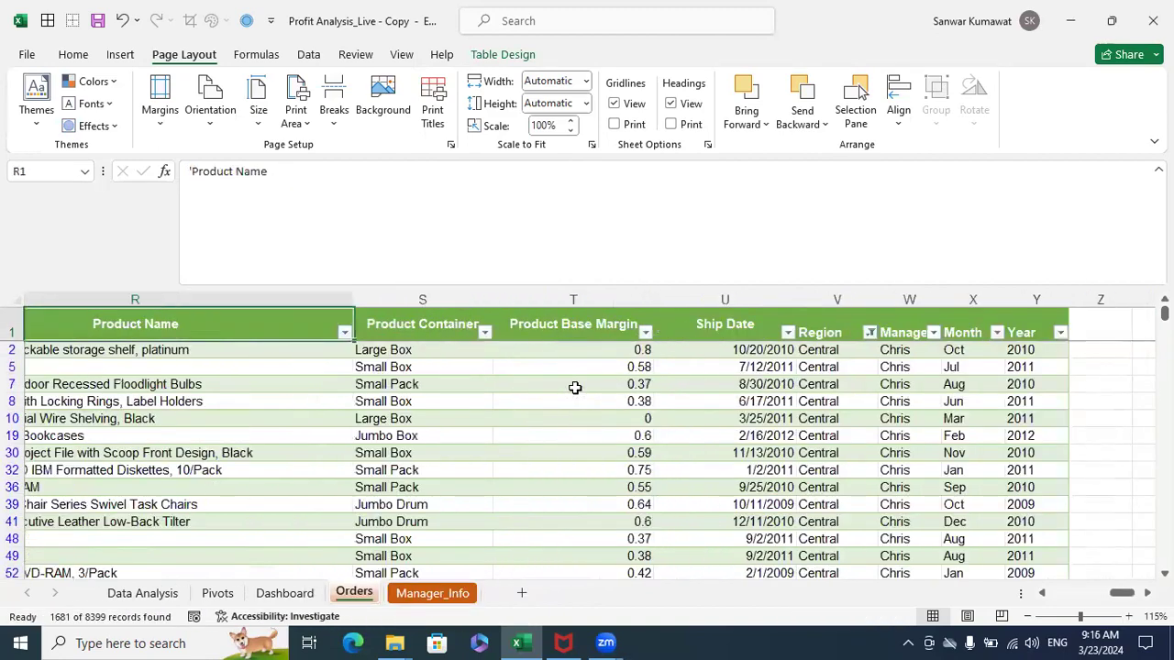
key("Left")
key("Left")
key("Left")
key("Left")
key("Left")
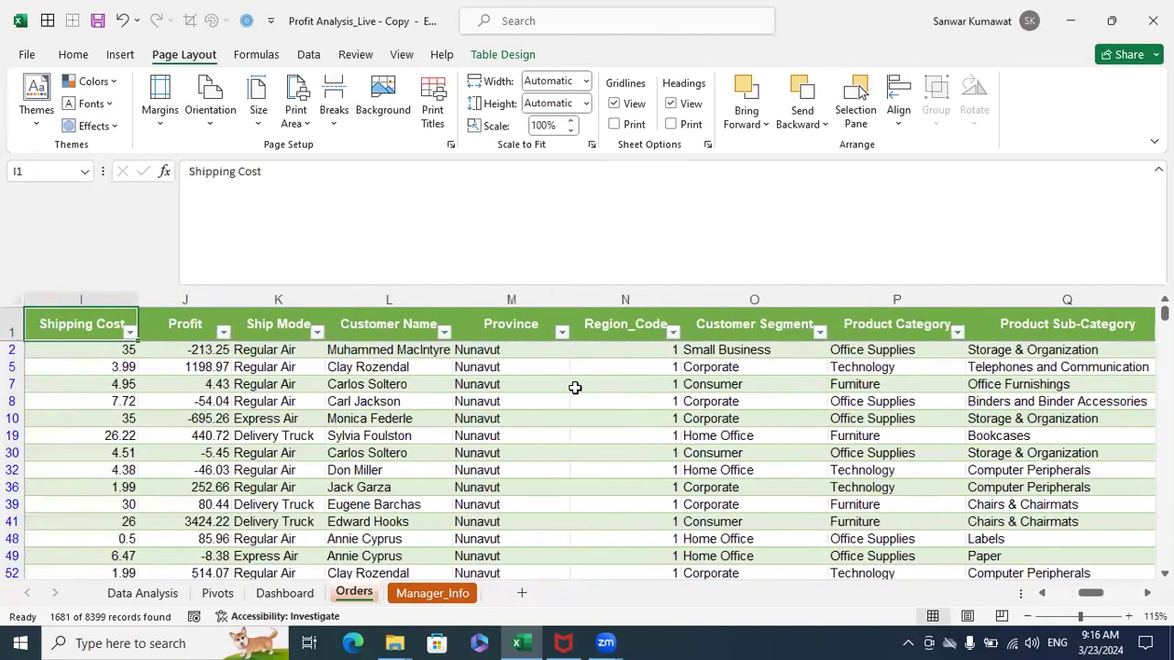
key("Down")
key("Right")
key("ctrl+shift+Down")
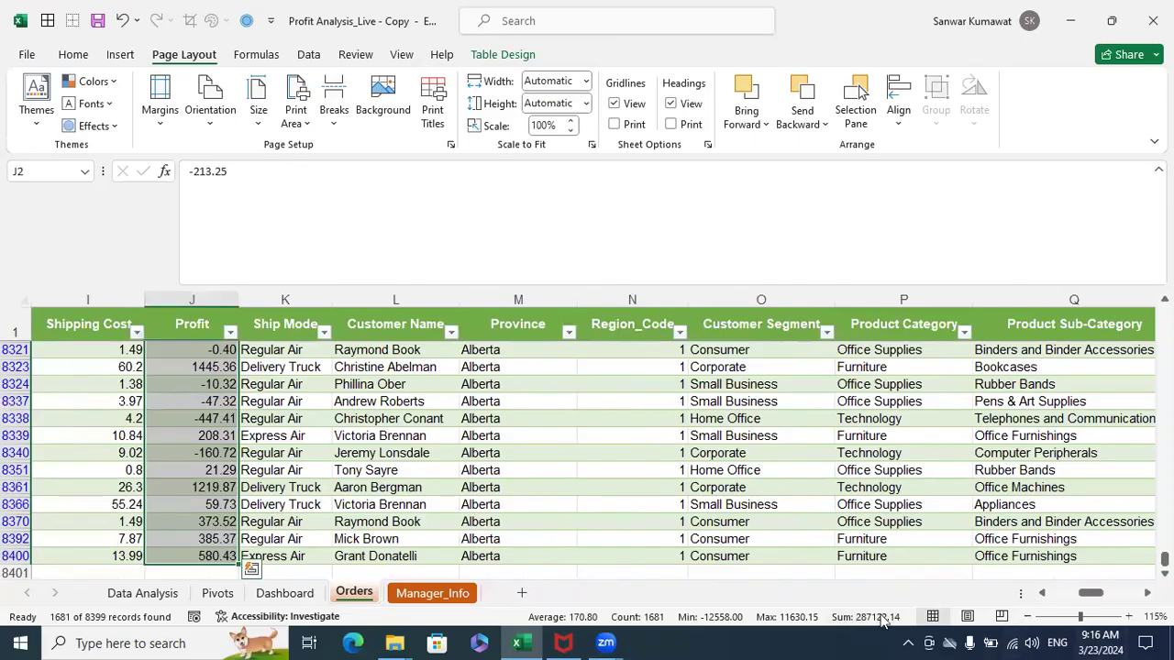
Change the Region column filter on the Orders table to show only East
left_click(879, 337)
key("ctrl+Right")
key("Left")
key("Left")
key("Left")
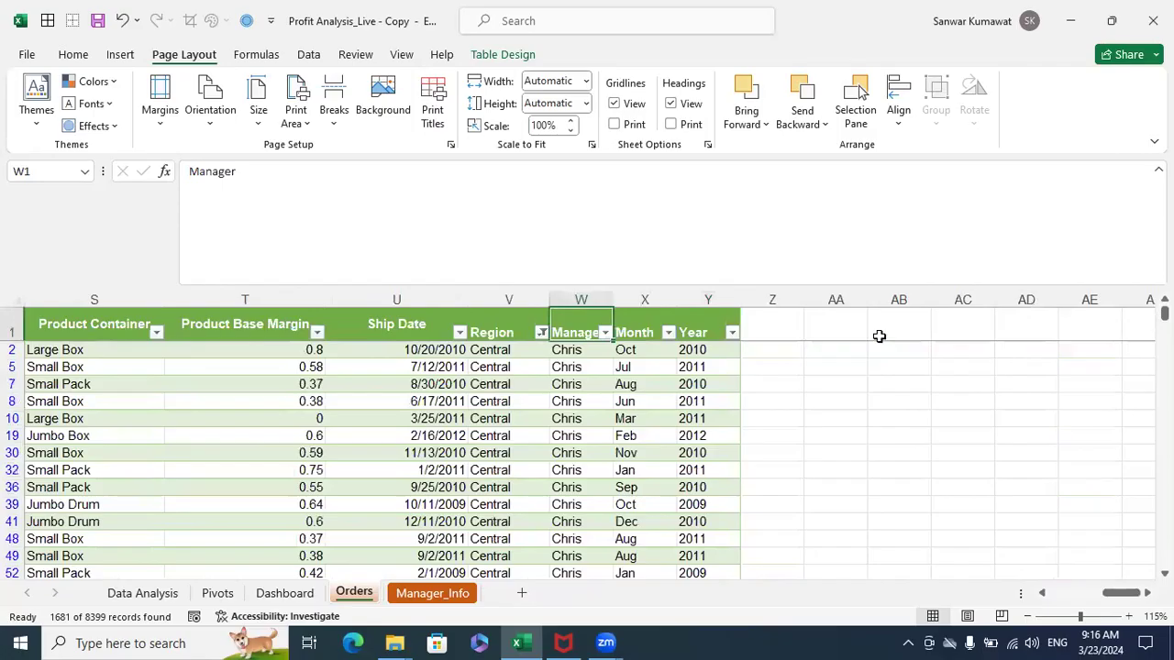
key("alt+Down")
key("Down")
key("Down")
key("Down")
key("Down")
key("Down")
key("Down")
key("space")
key("Down")
key("Up")
key("space")
key("Down")
key("Down")
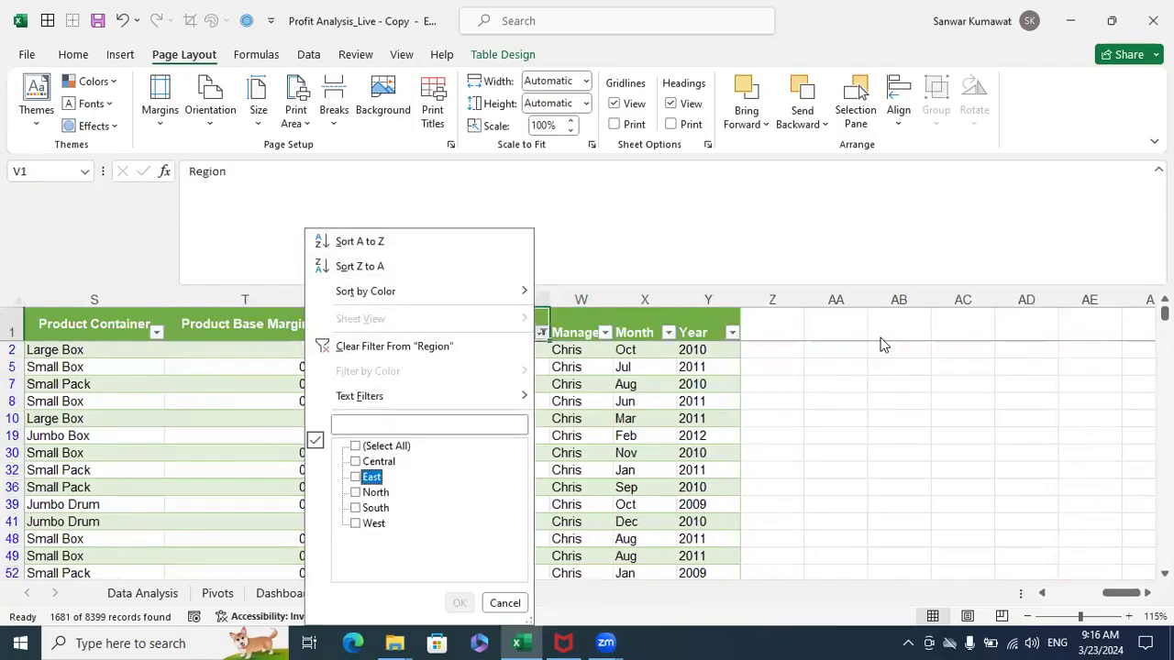
key("space")
key("Return")
key("Down")
key("Up")
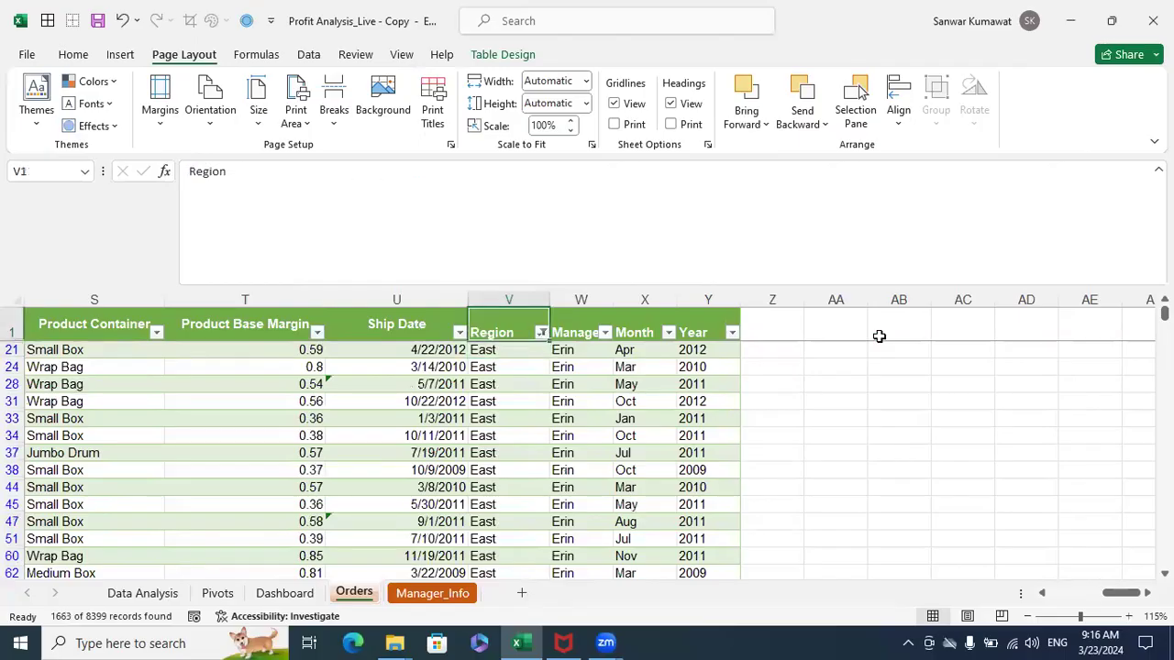
Turn off filtering on the Orders table and select the Research note on the Data Analysis sheet
key("ctrl+shift+l")
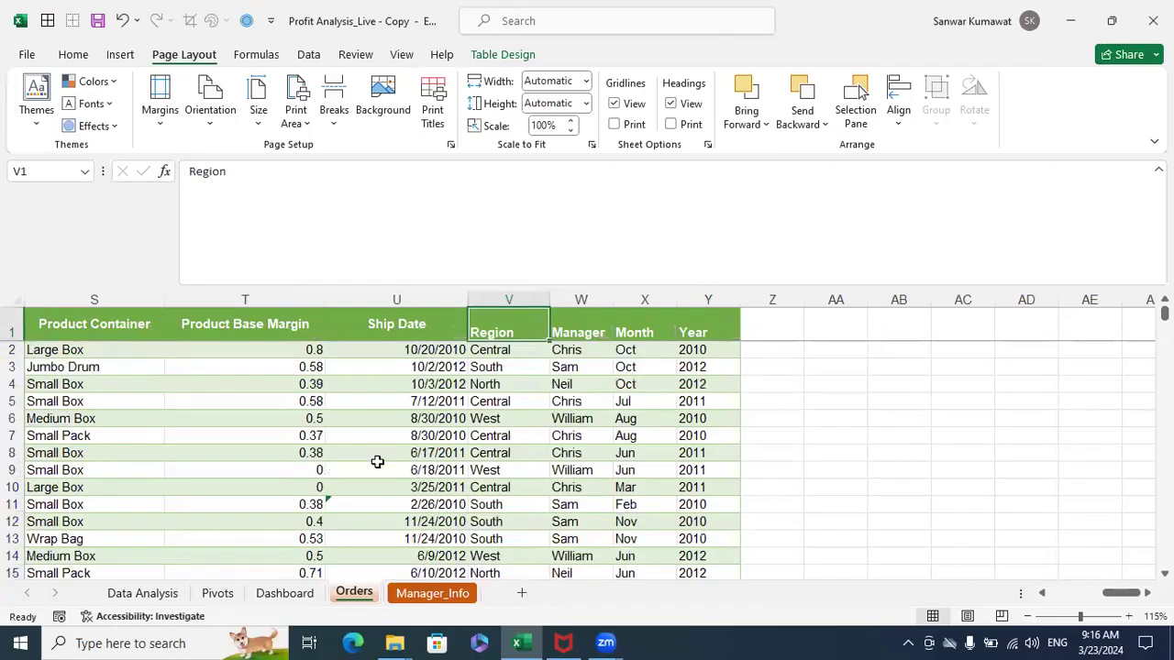
left_click(169, 595)
left_click(64, 420)
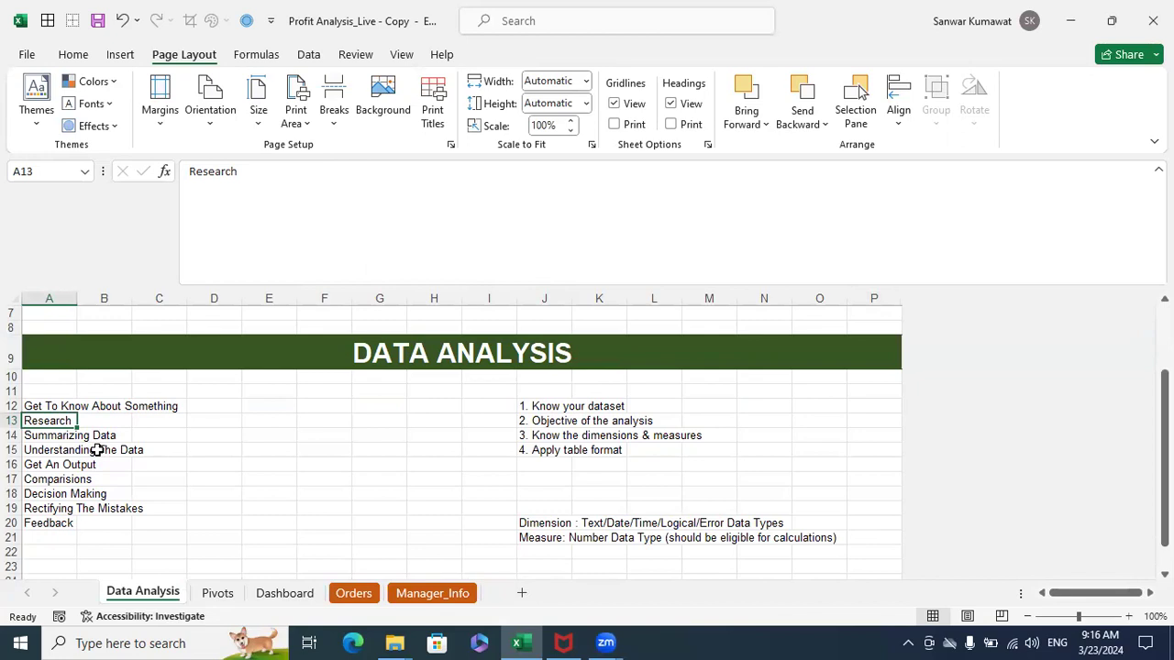
Select the notes from Summarizing Data up to Get To Know About Something, A12:A14
left_click(171, 470)
left_click_drag(61, 433, 57, 411)
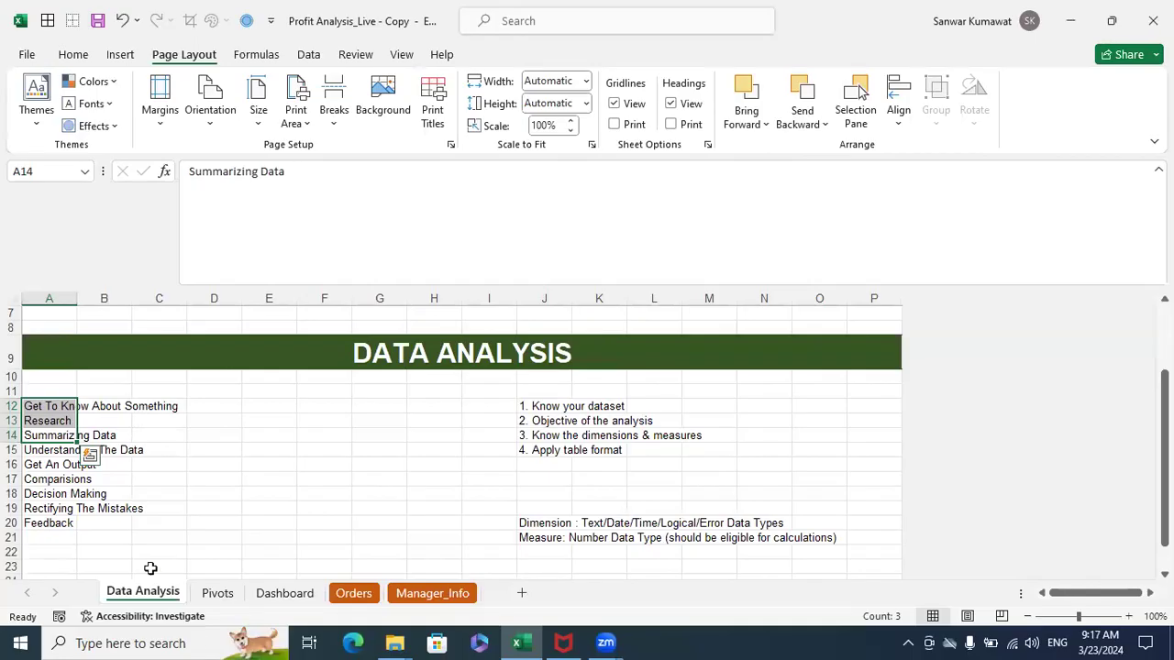
Open the workbook 01. Excelytics - Excel Training from the Desktop folder Excel Training - Full Course_v2.1
left_click(395, 643)
left_click(282, 551)
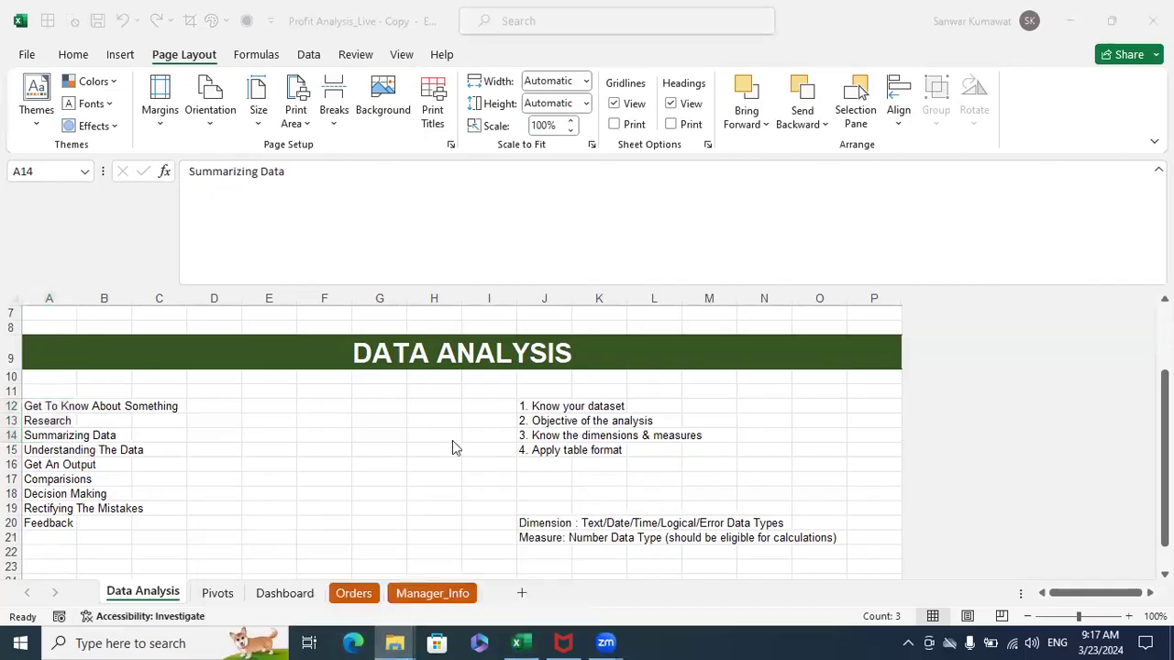
mouse_move(447, 597)
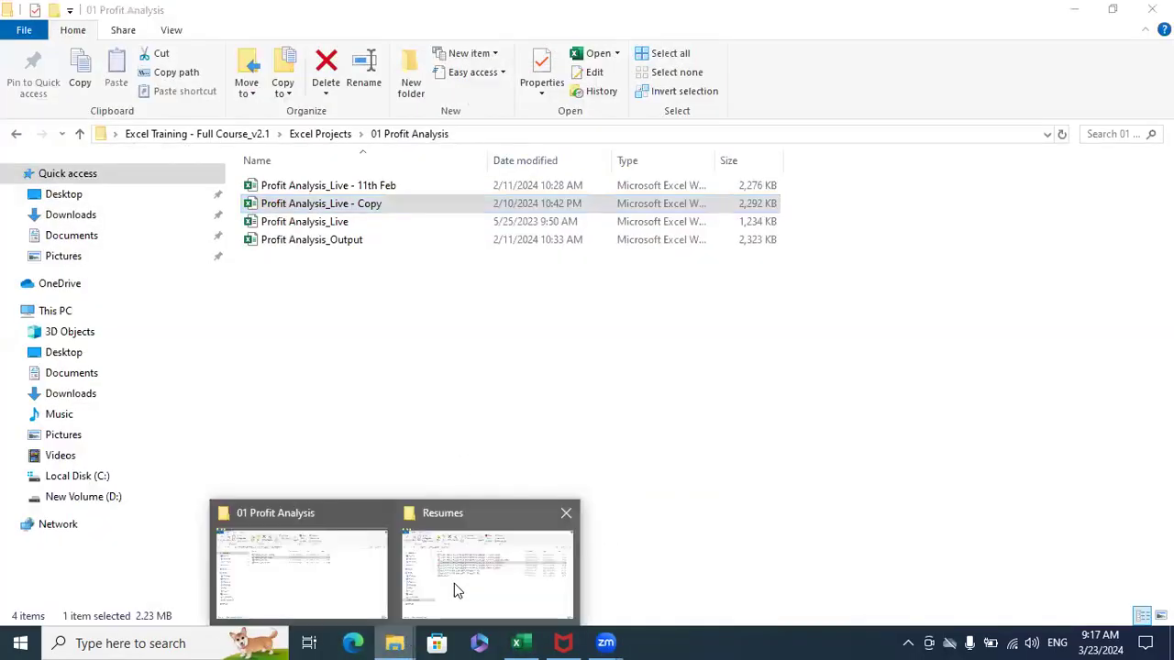
left_click(61, 195)
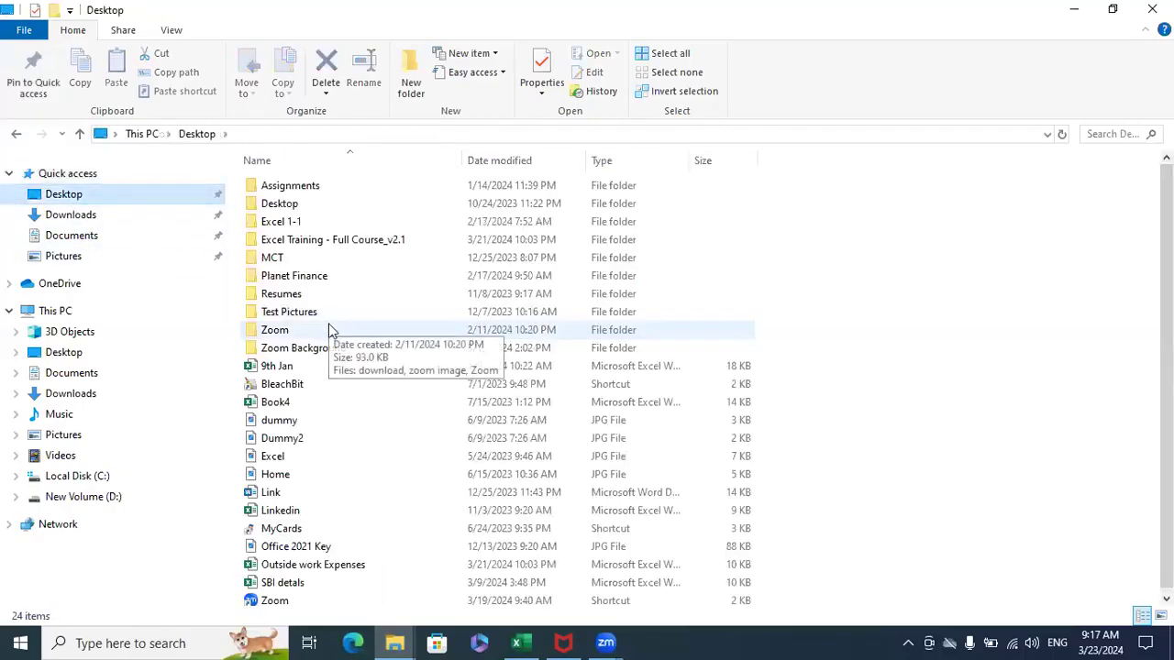
double_click(332, 240)
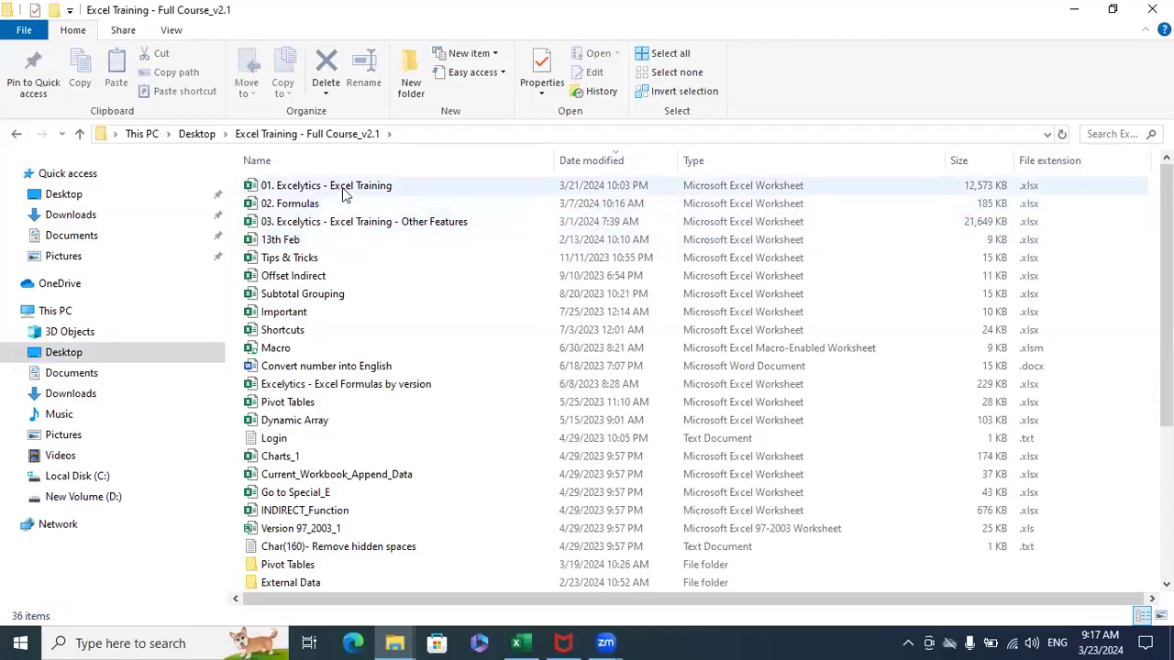
double_click(344, 188)
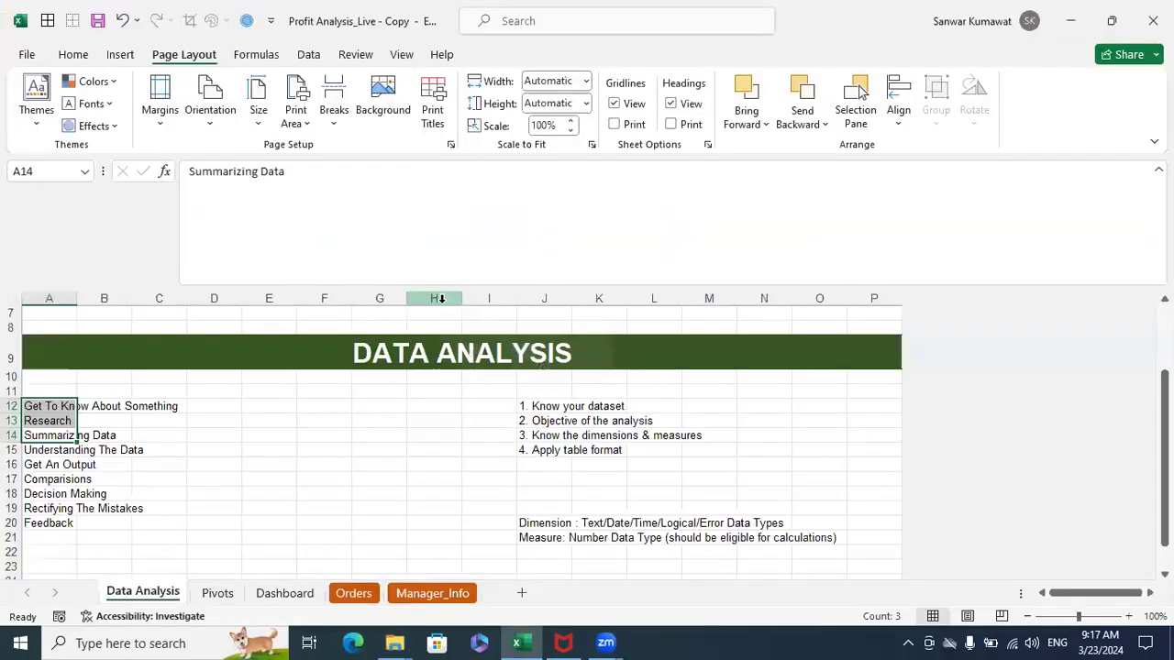
left_click(440, 431)
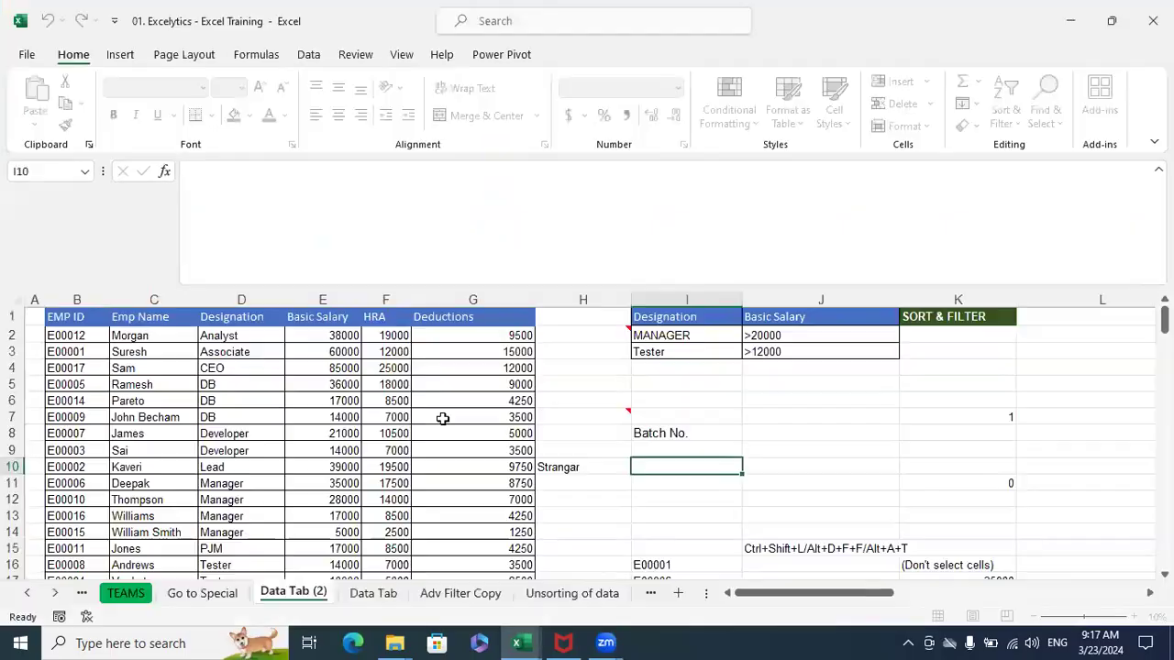
Find the Charts sheet in the training workbook and select the Name and Class table in A1:B7
left_click(56, 593)
left_click(56, 594)
left_click(56, 594)
left_click(56, 594)
left_click(56, 593)
left_click(56, 594)
left_click(56, 593)
left_click(473, 594)
left_click(721, 464)
left_click_drag(41, 312, 152, 414)
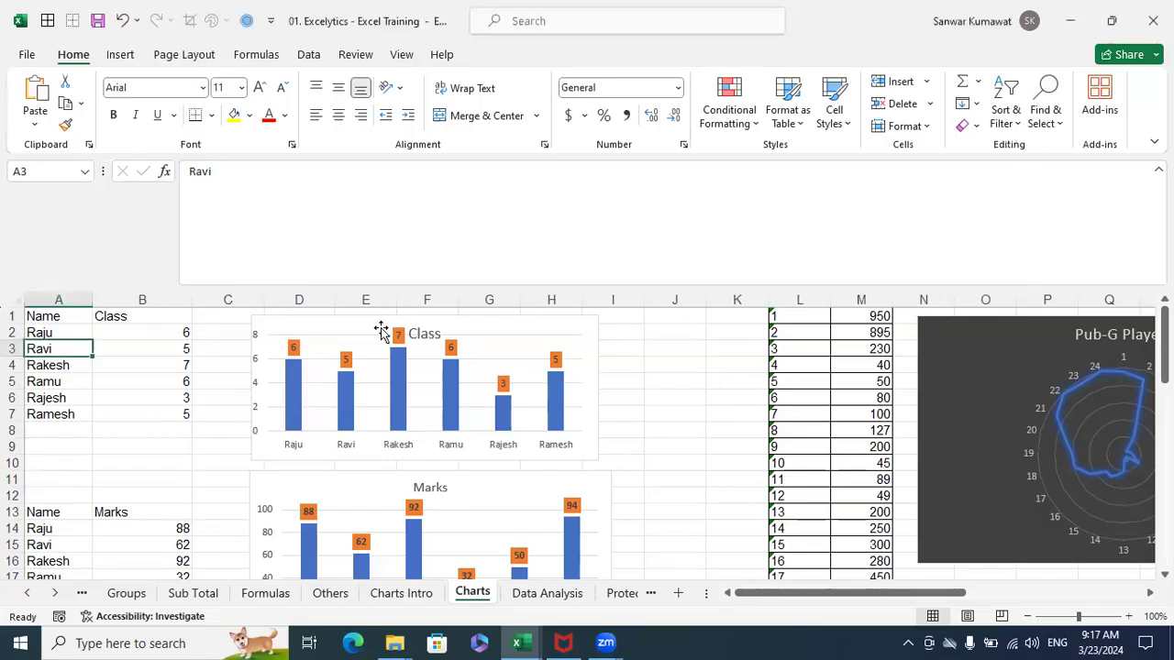
left_click(69, 316)
left_click_drag(68, 315, 159, 413)
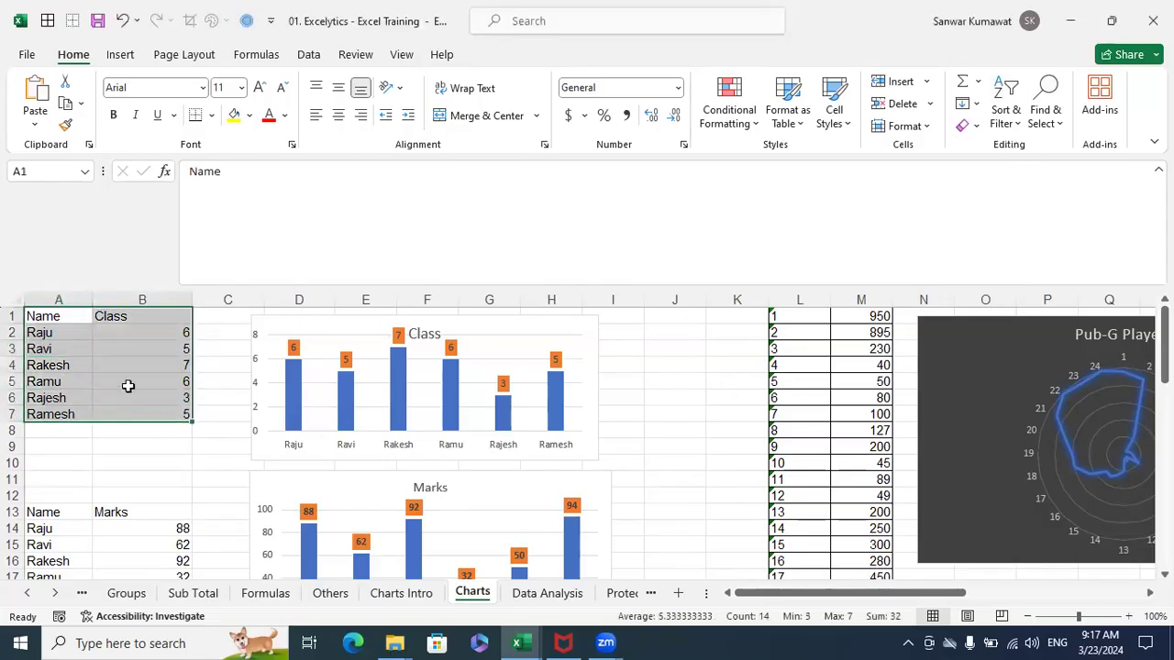
Switch back to the Profit Analysis_Live - Copy workbook and select the Consumer cell in the Customer Segment pivot on the Pivots sheet
left_click(520, 642)
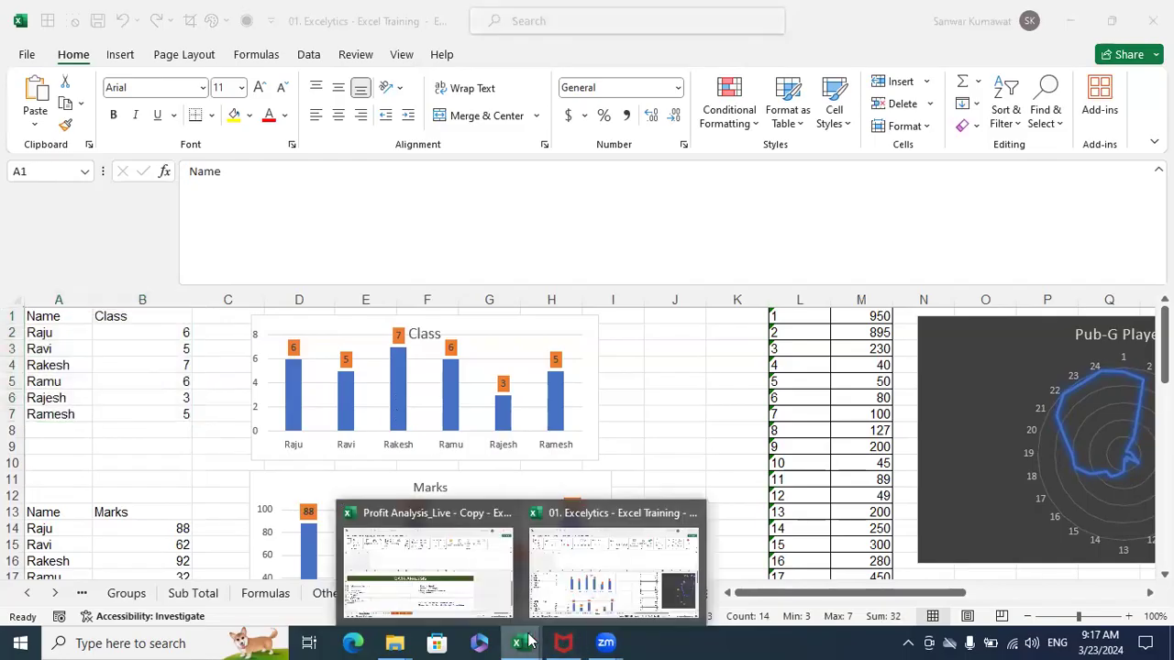
left_click(476, 588)
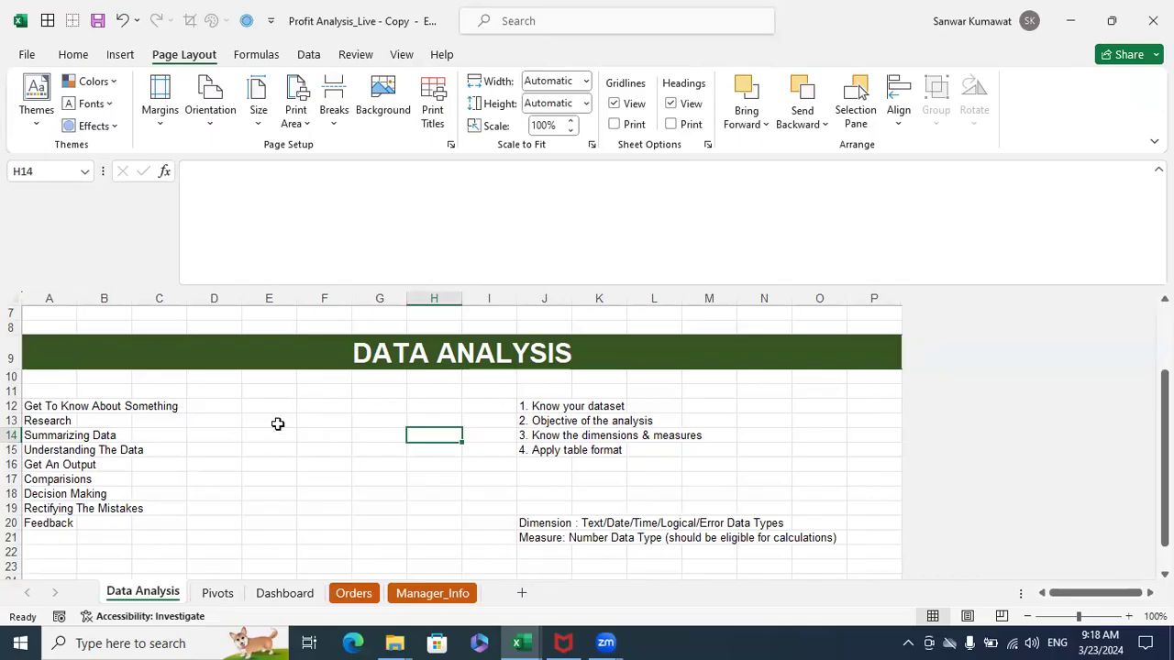
left_click(235, 595)
scroll(293, 441, "up", 8)
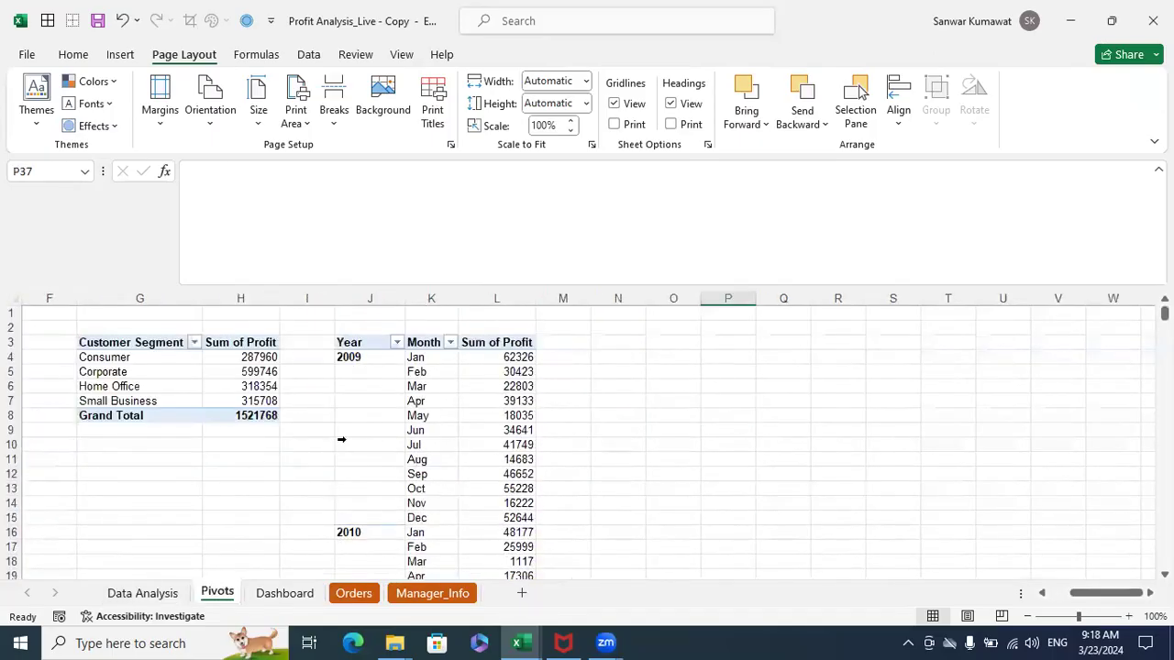
left_click_drag(150, 369, 142, 401)
left_click(145, 359)
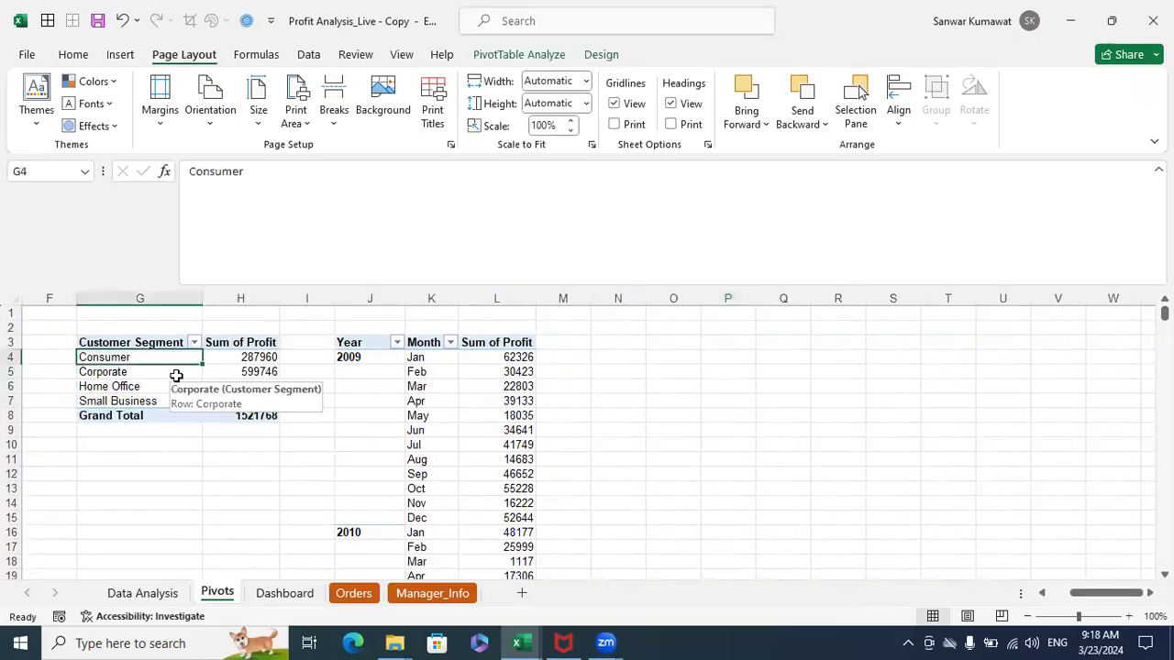
Show the Customer Segment pivot's field list and add Customer Name as a report filter
right_click(161, 357)
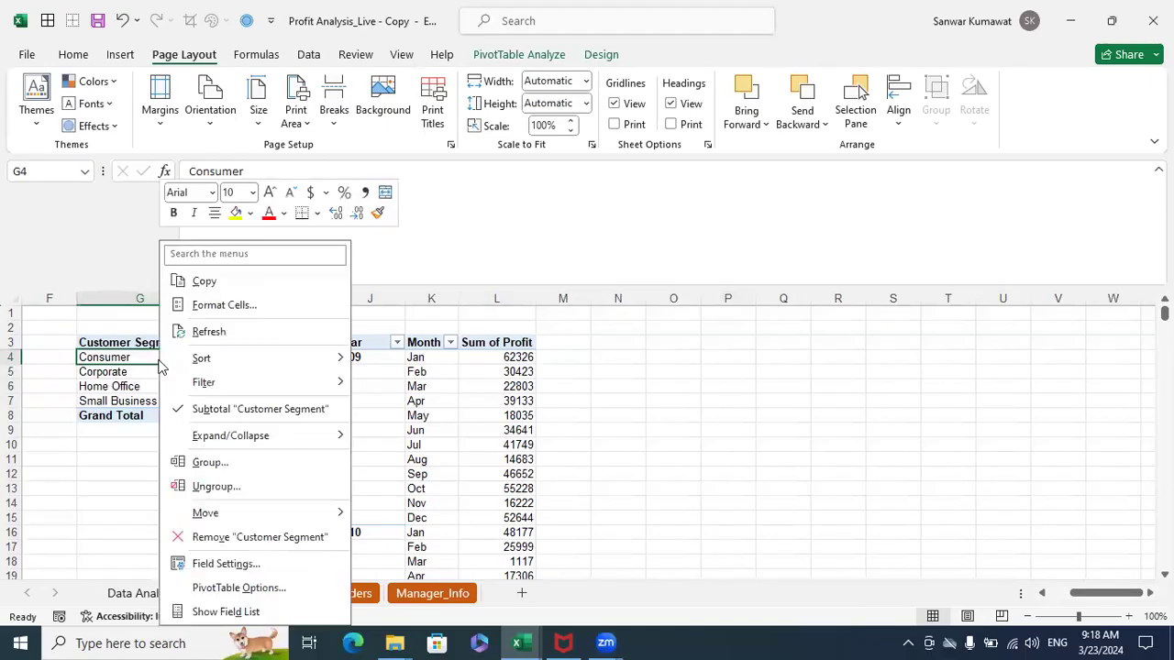
left_click(275, 611)
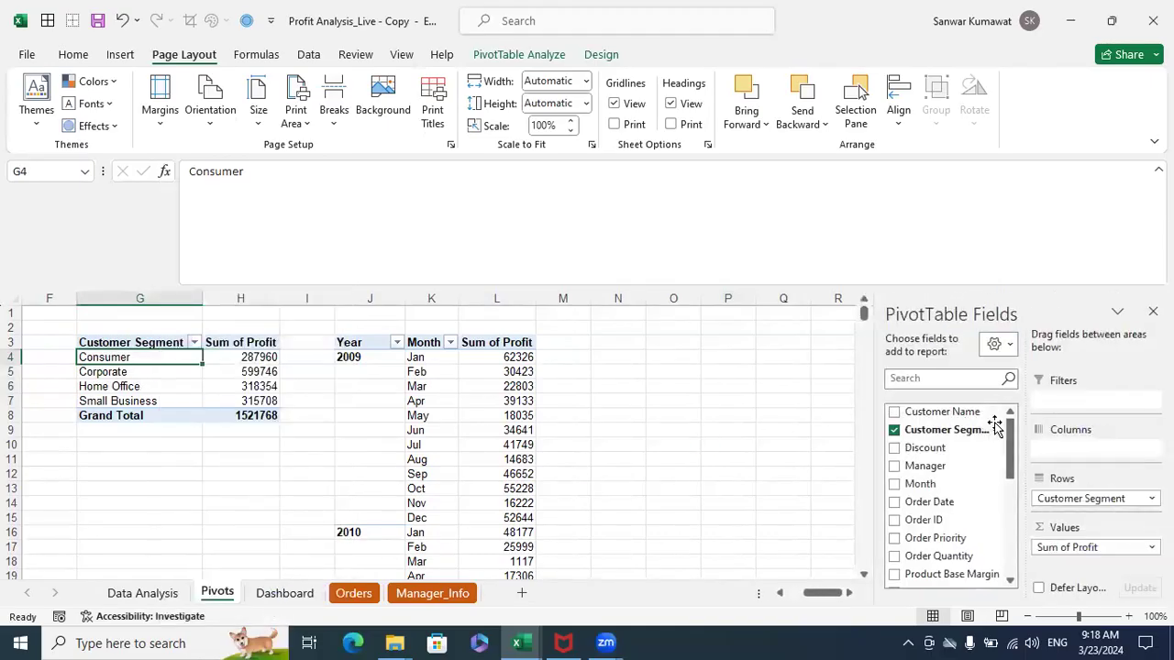
left_click_drag(954, 420, 1069, 401)
left_click(1111, 404)
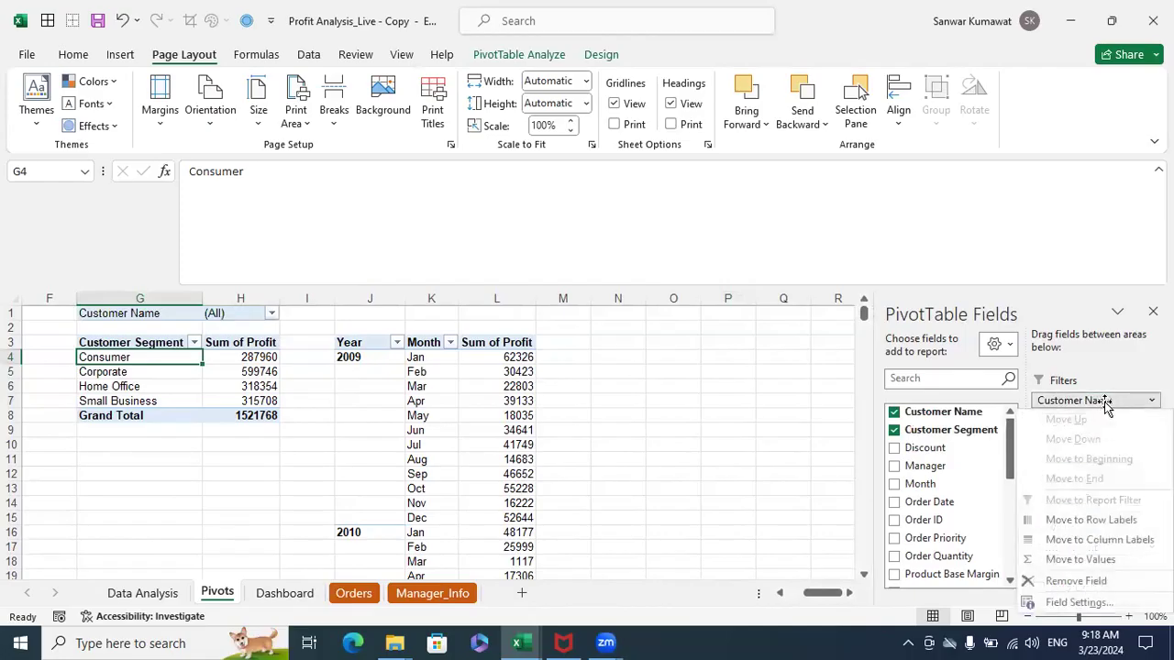
left_click(1086, 376)
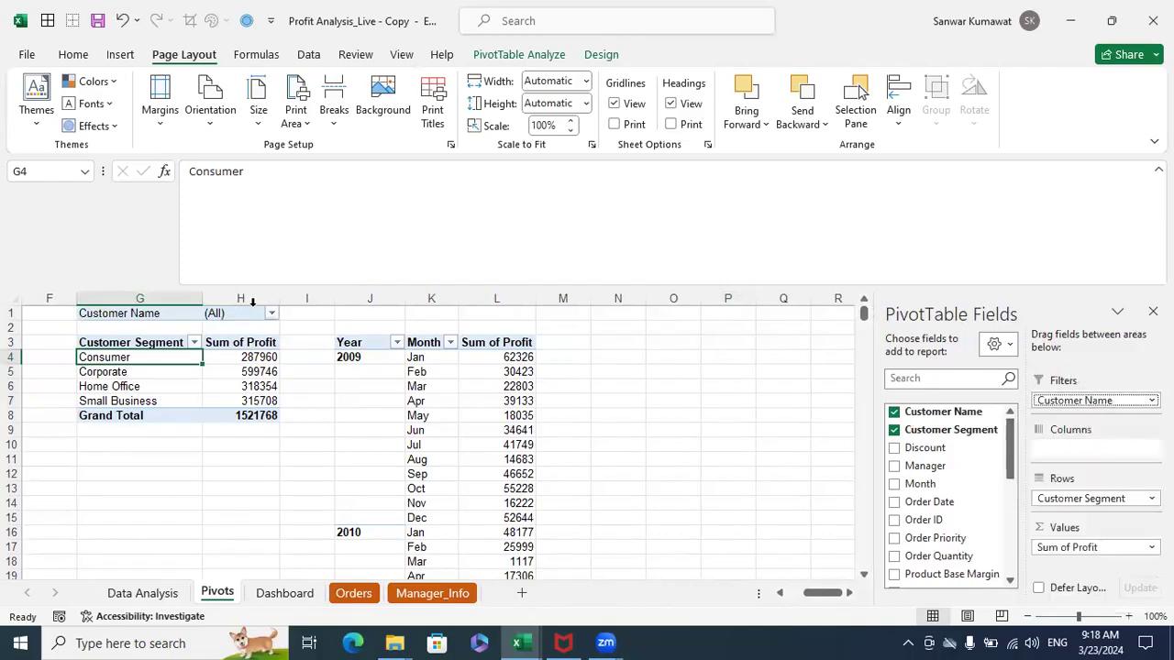
Allow multiple items in the pivot's Customer Name filter and restrict it to the first listed customer
left_click(272, 313)
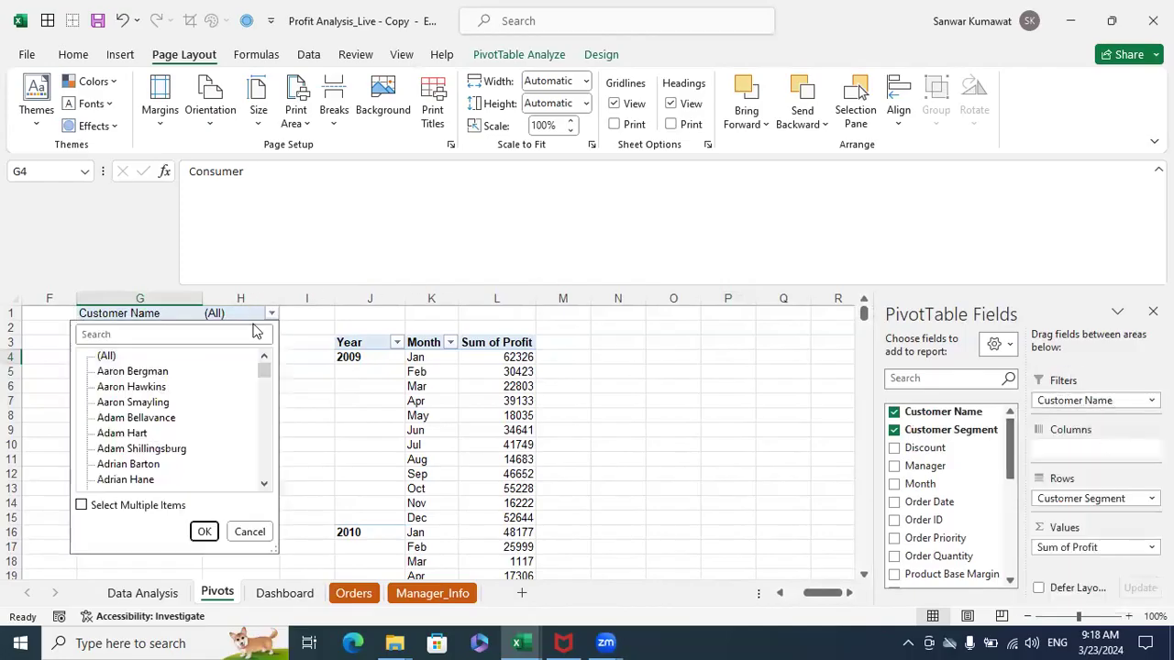
left_click(82, 505)
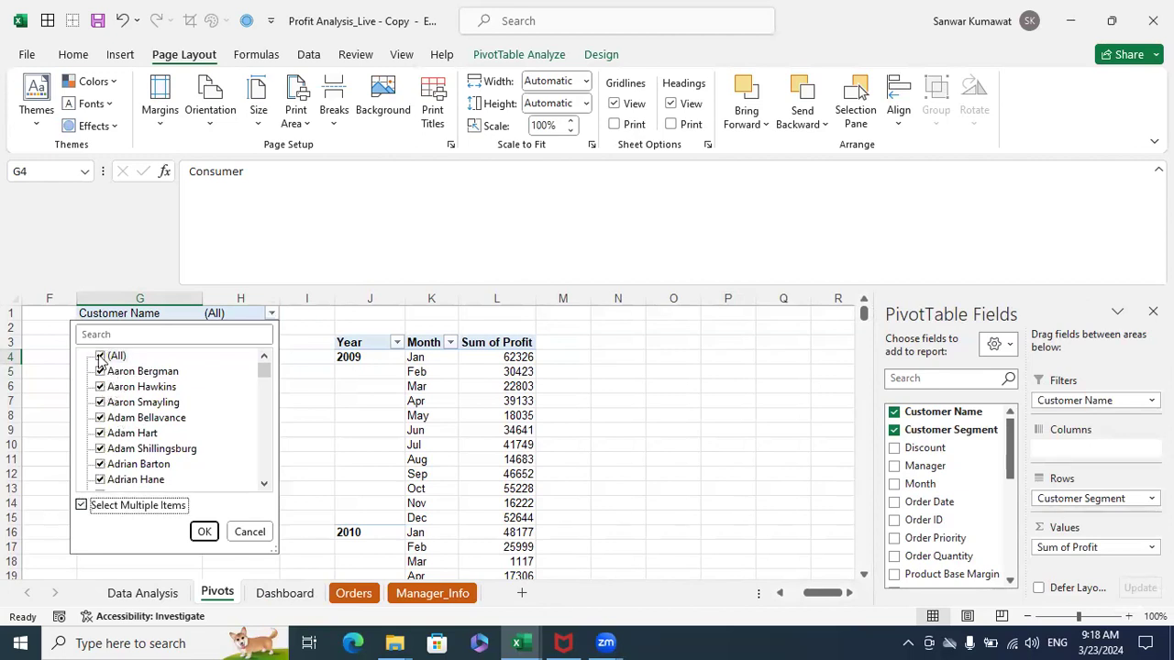
left_click(100, 357)
left_click(101, 372)
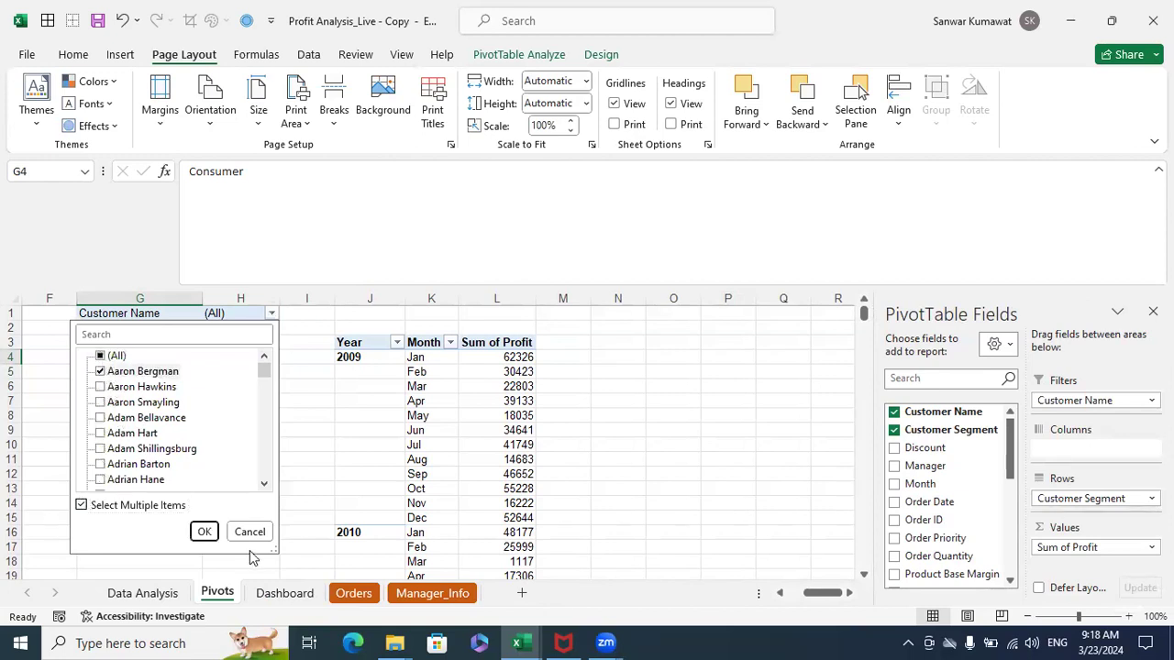
left_click(204, 532)
Select the filtered Customer Segment pivot, G3:H5, to examine that customer's profit
left_click(184, 413)
left_click_drag(147, 343, 231, 362)
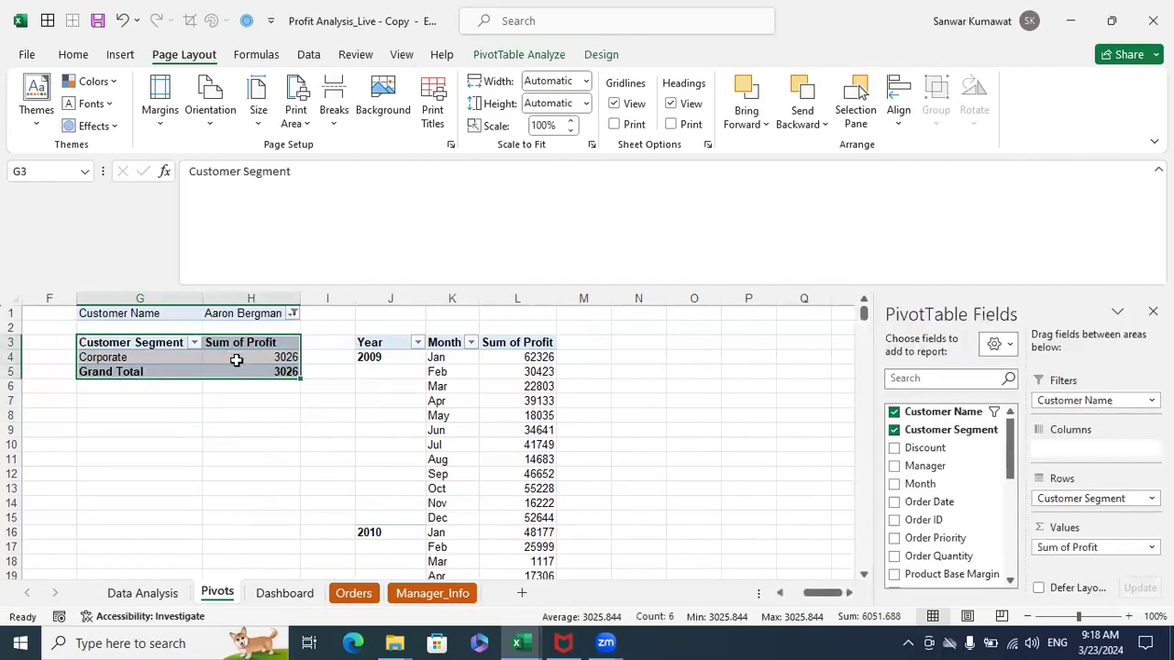
left_click(208, 400)
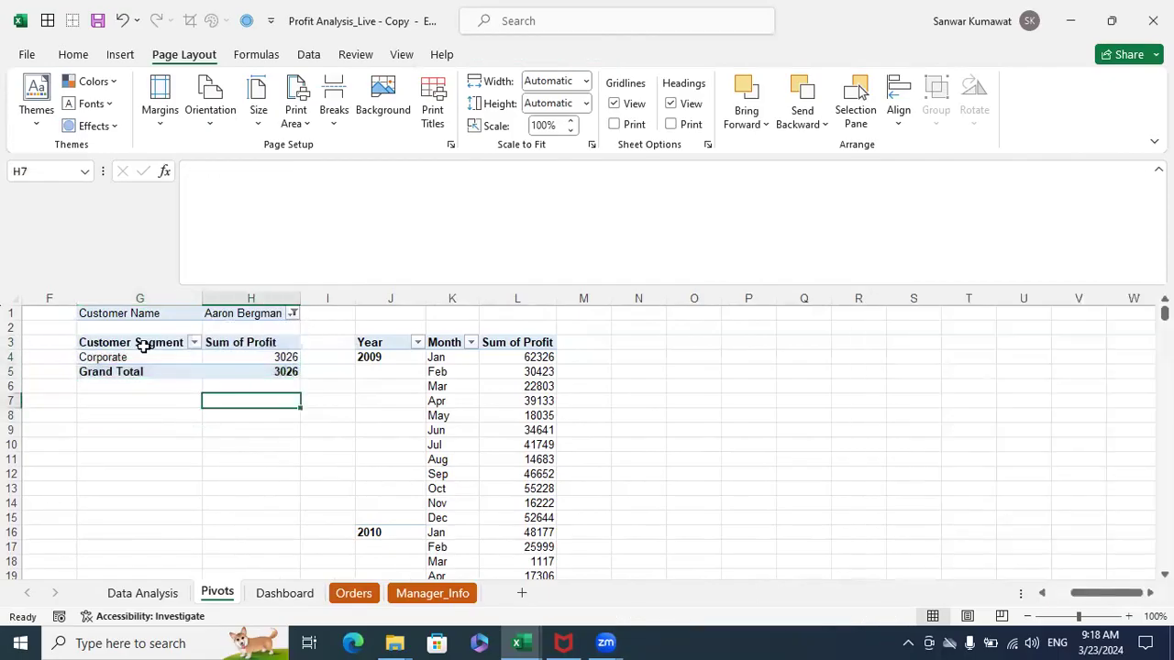
left_click_drag(134, 344, 225, 362)
Reset the pivot's Customer Name filter to include all customers
left_click(293, 314)
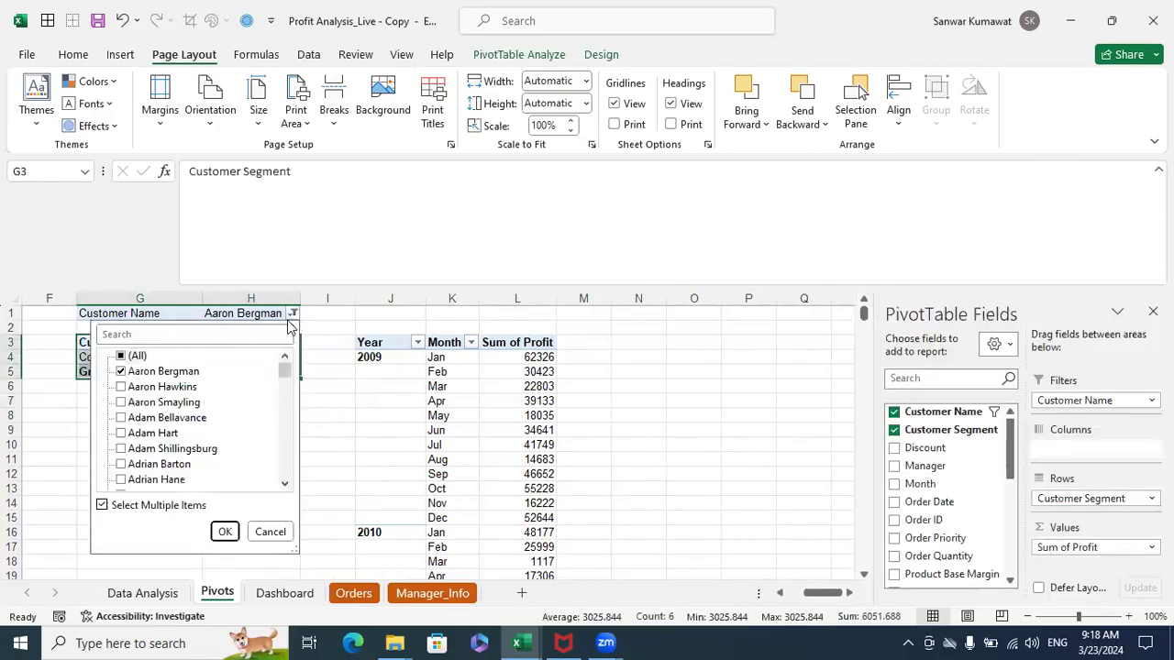
left_click(123, 358)
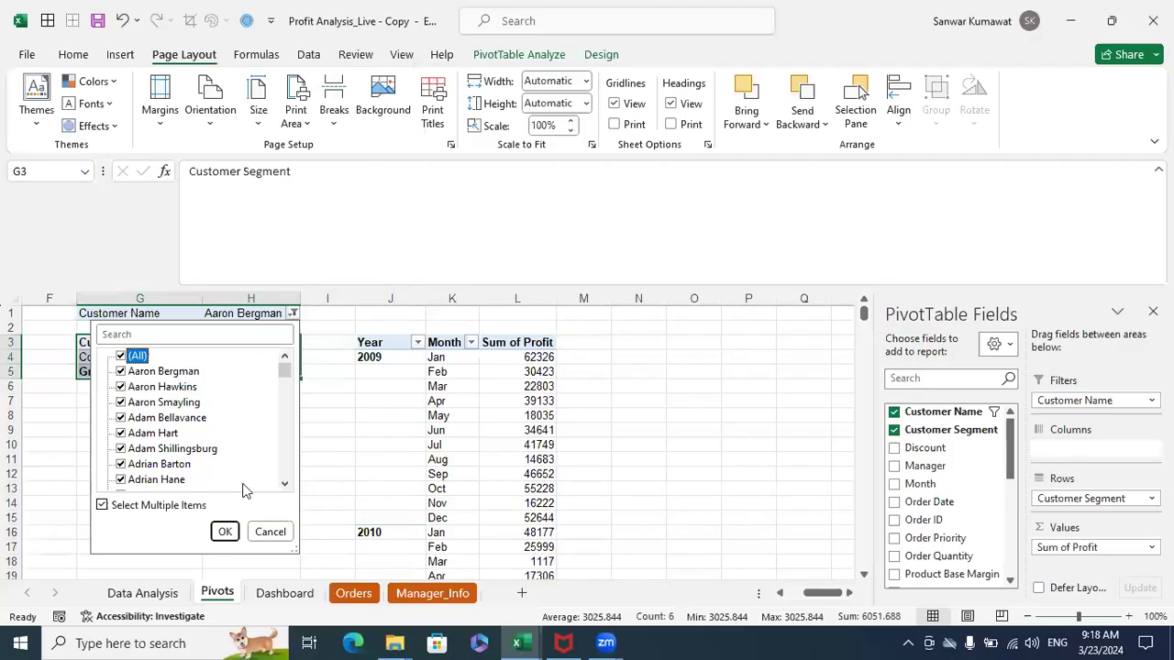
left_click(225, 532)
Select the notes from Get An Output up to Research on the Data Analysis sheet
left_click(163, 593)
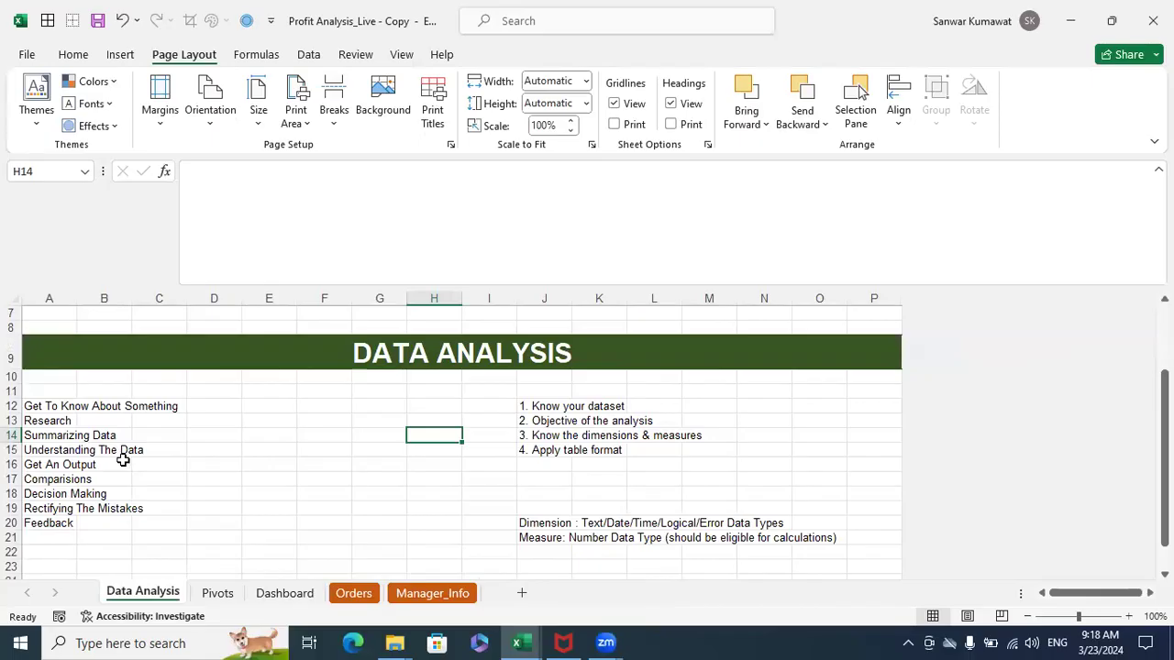
left_click_drag(40, 466, 40, 414)
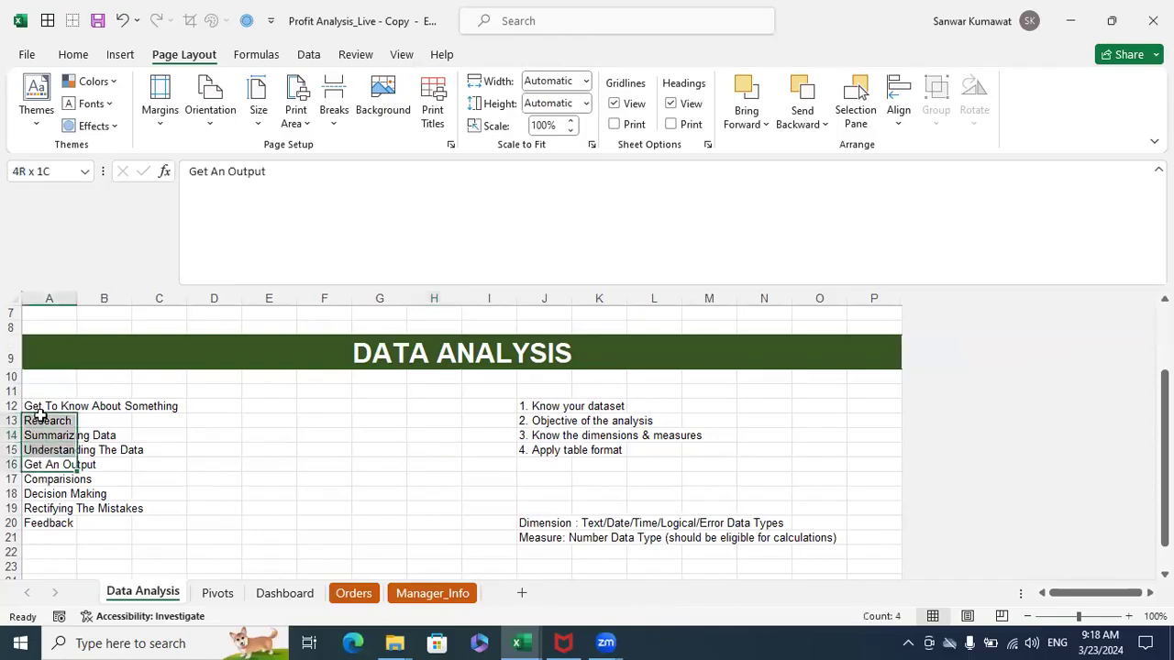
Examine the Orders sheet's raw data from the Row ID column onward and compare it with the Dashboard sheet
left_click(354, 592)
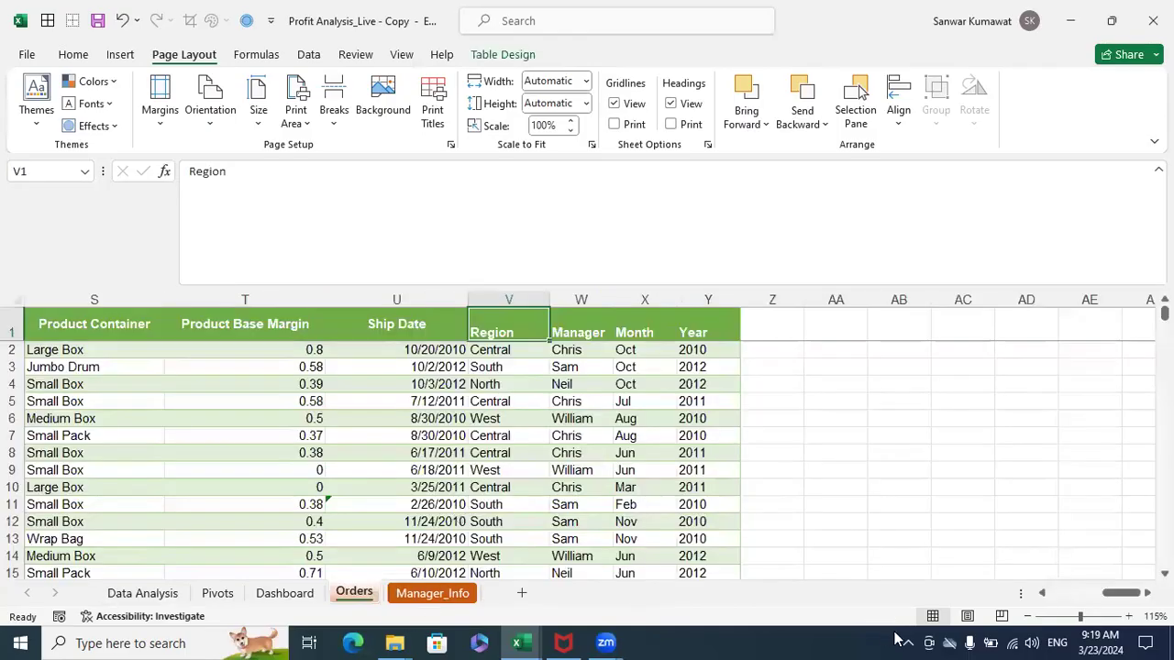
left_click_drag(1109, 594, 1024, 580)
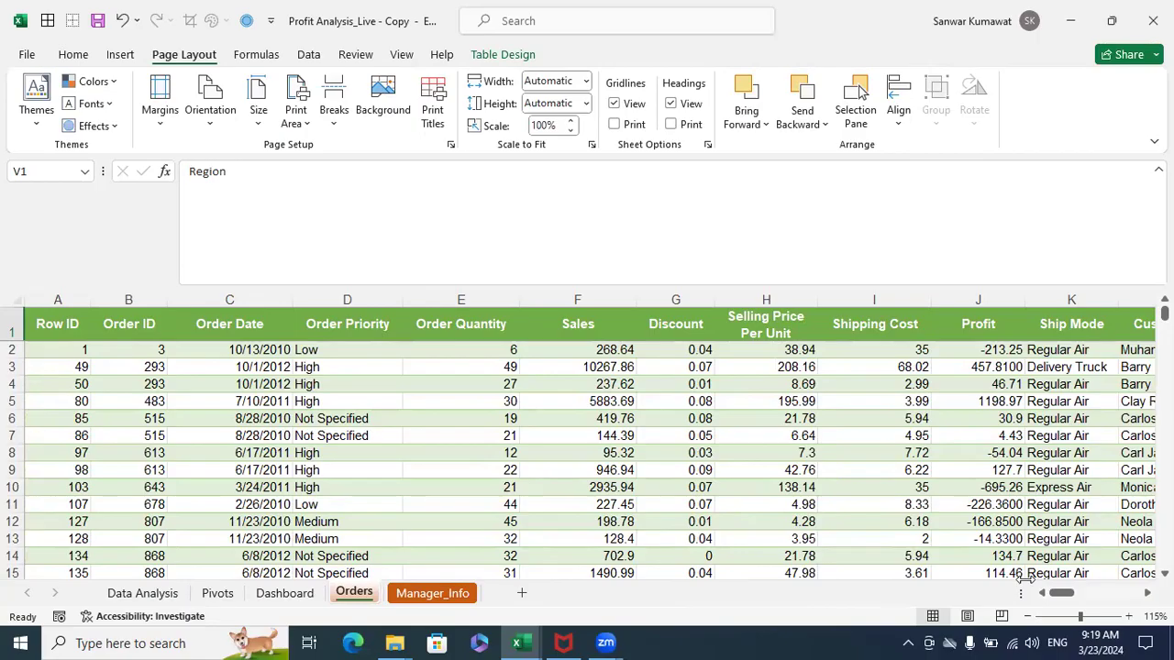
left_click(280, 594)
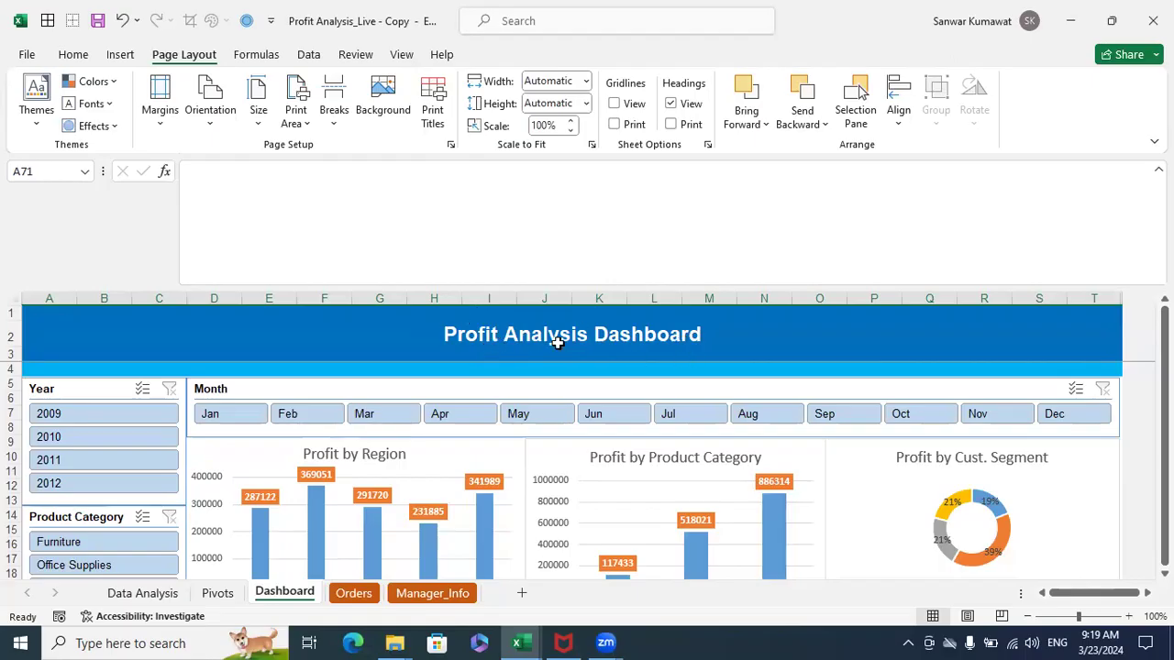
Select the Data Analysis notes from Get To Know About Something down to Understanding The Data, A12:A15
left_click(147, 592)
left_click(155, 460)
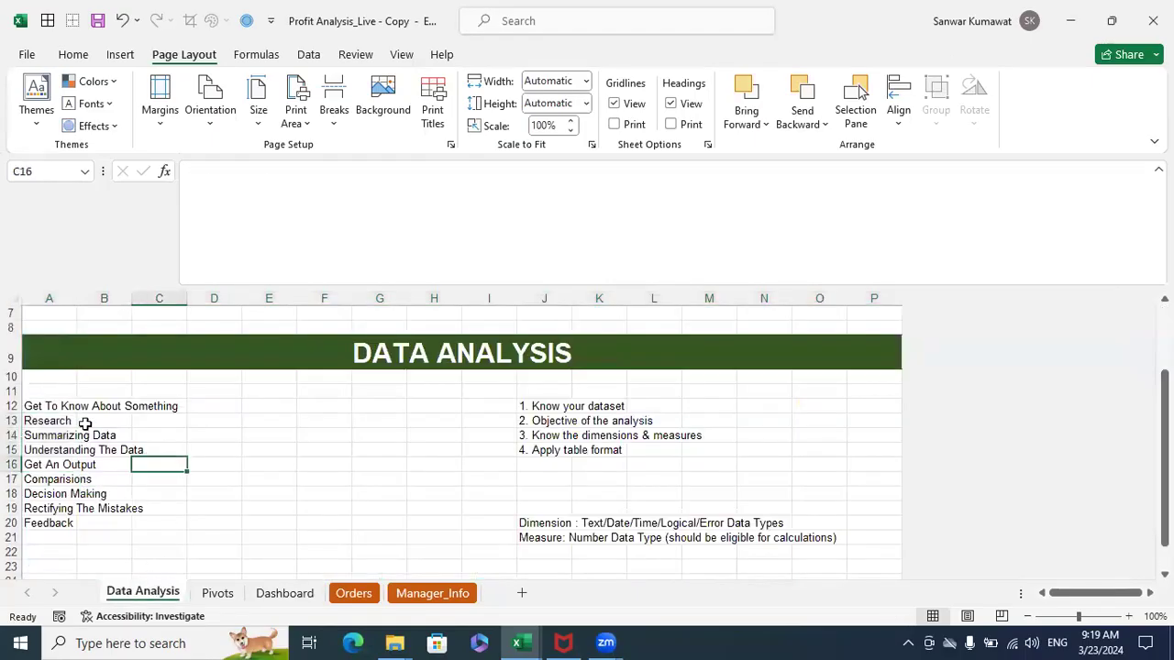
left_click_drag(55, 407, 54, 457)
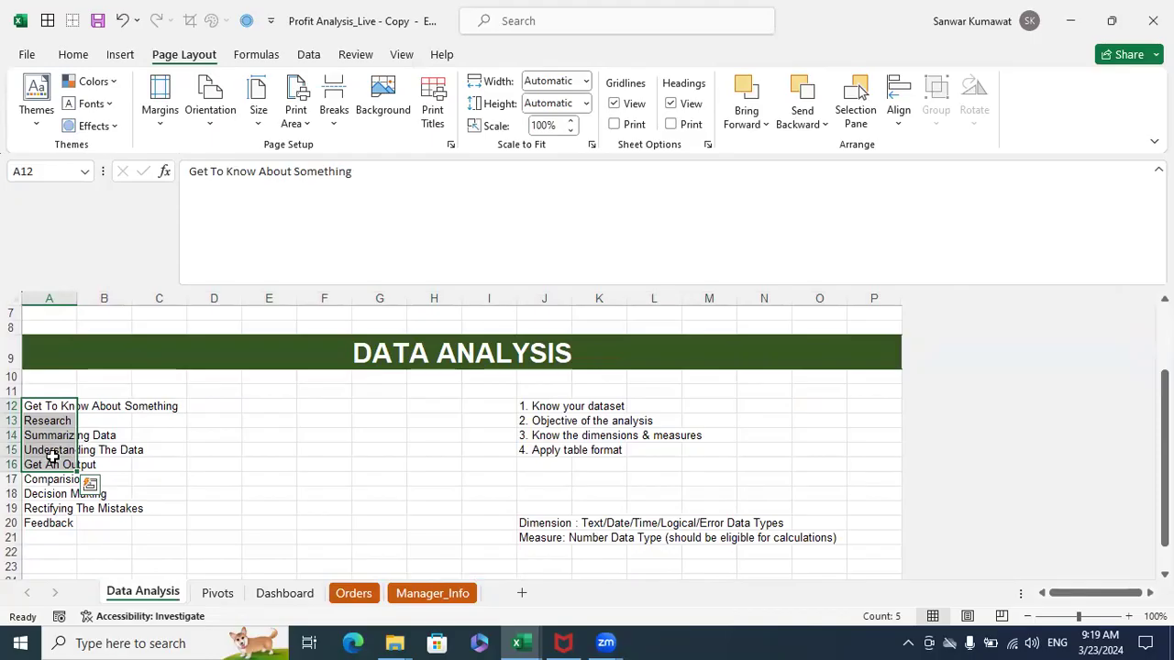
left_click(147, 465)
left_click_drag(45, 410, 41, 443)
Look over the Dashboard sheet's charts from the top down to the Profit Trend chart and back
left_click(284, 594)
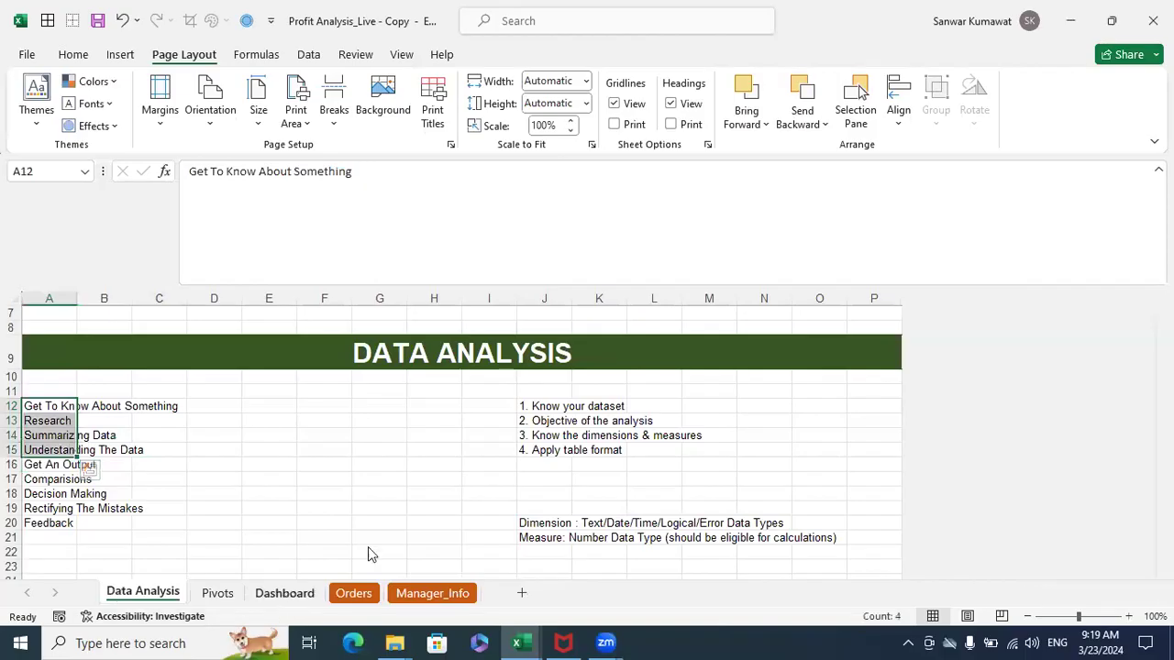
scroll(507, 487, "down", 16)
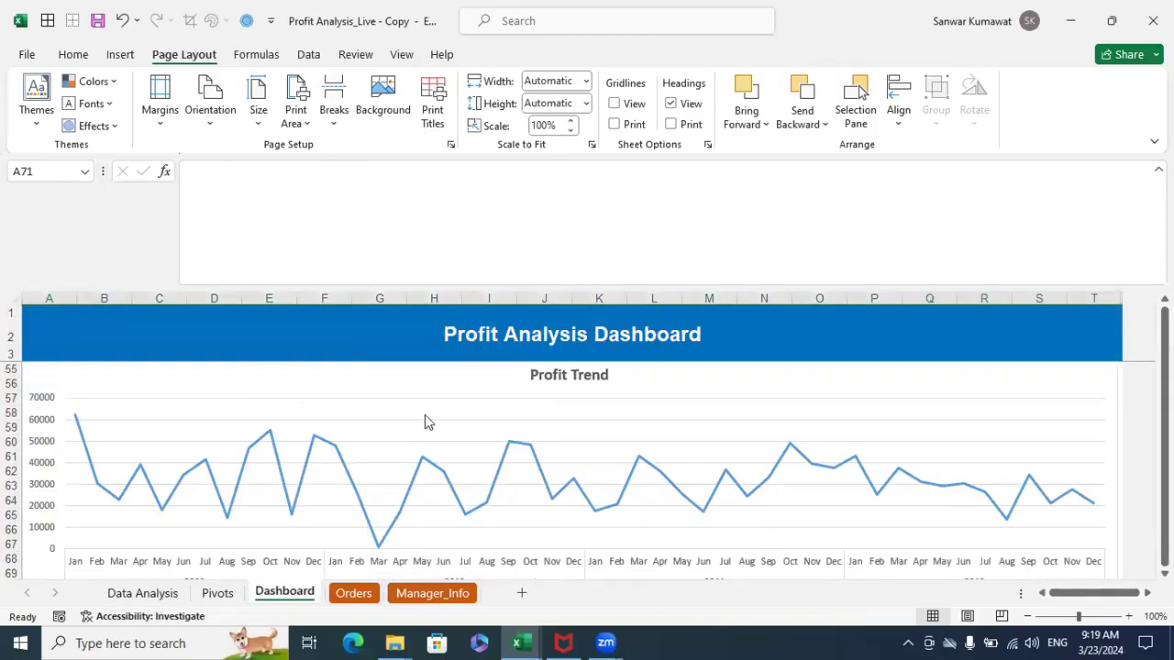
scroll(202, 514, "up", 11)
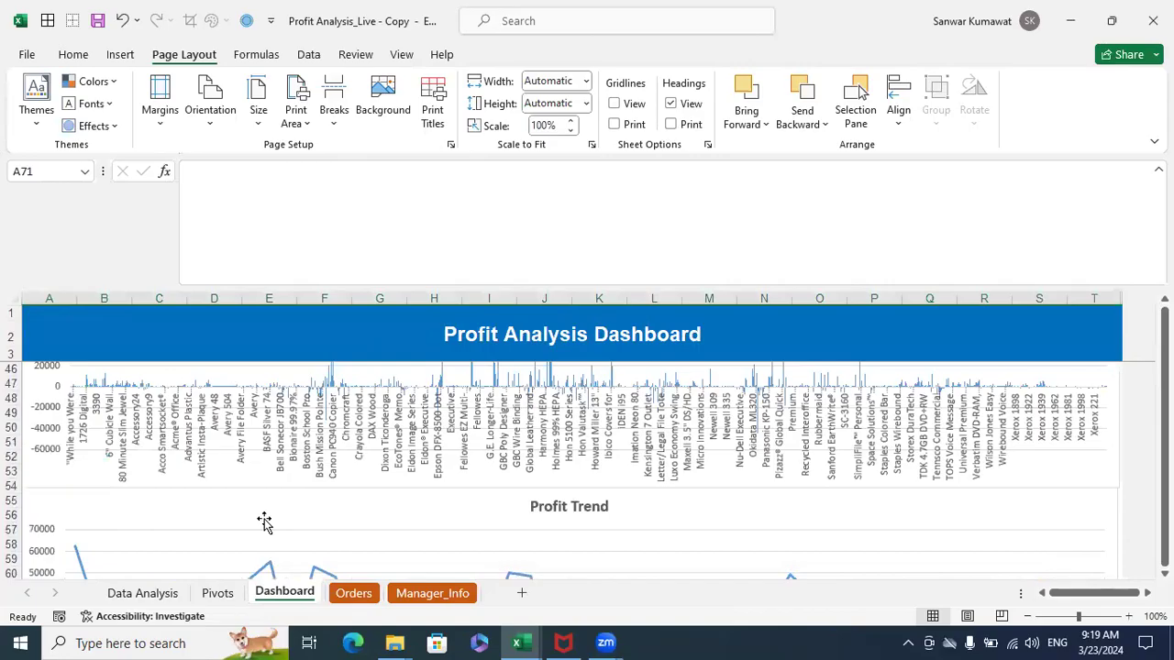
scroll(390, 520, "up", 6)
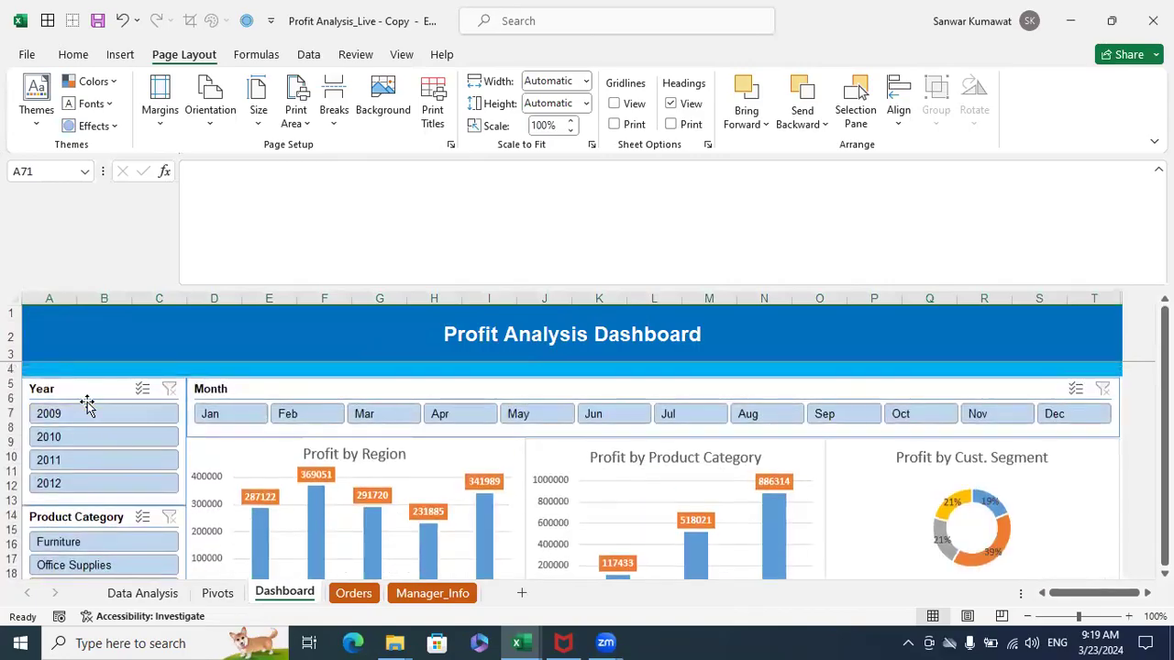
Look over the Dashboard sheet down to the Profit Trend chart and select the Comparisions note, A17, on the Data Analysis sheet
scroll(514, 489, "down", 18)
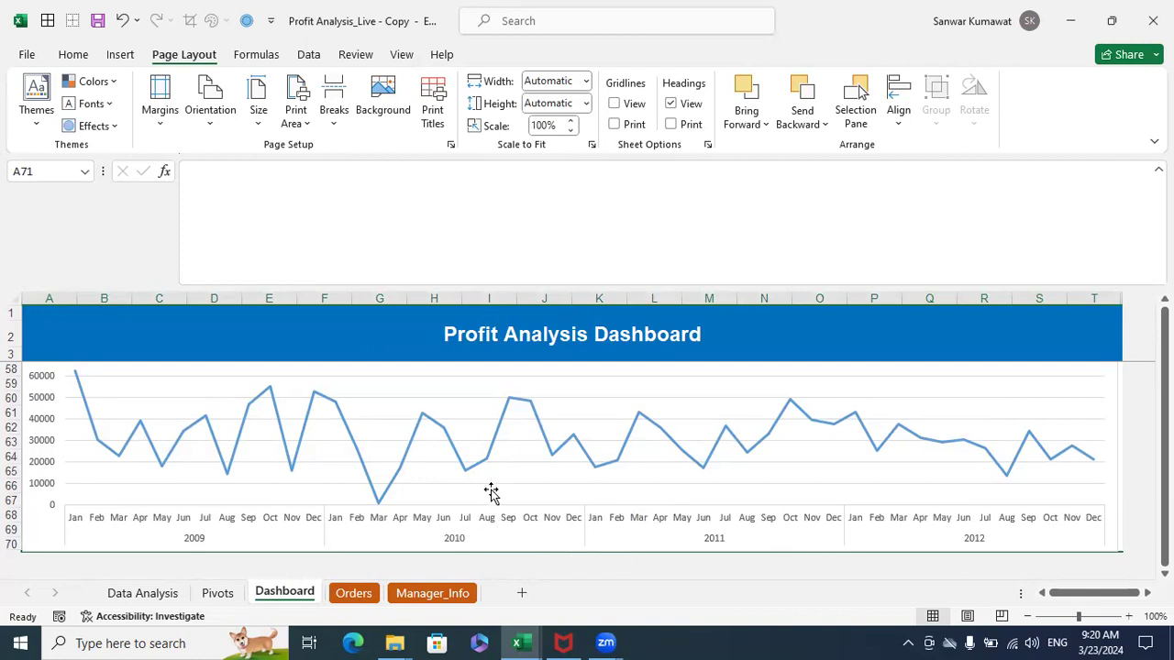
scroll(514, 495, "up", 15)
left_click(137, 595)
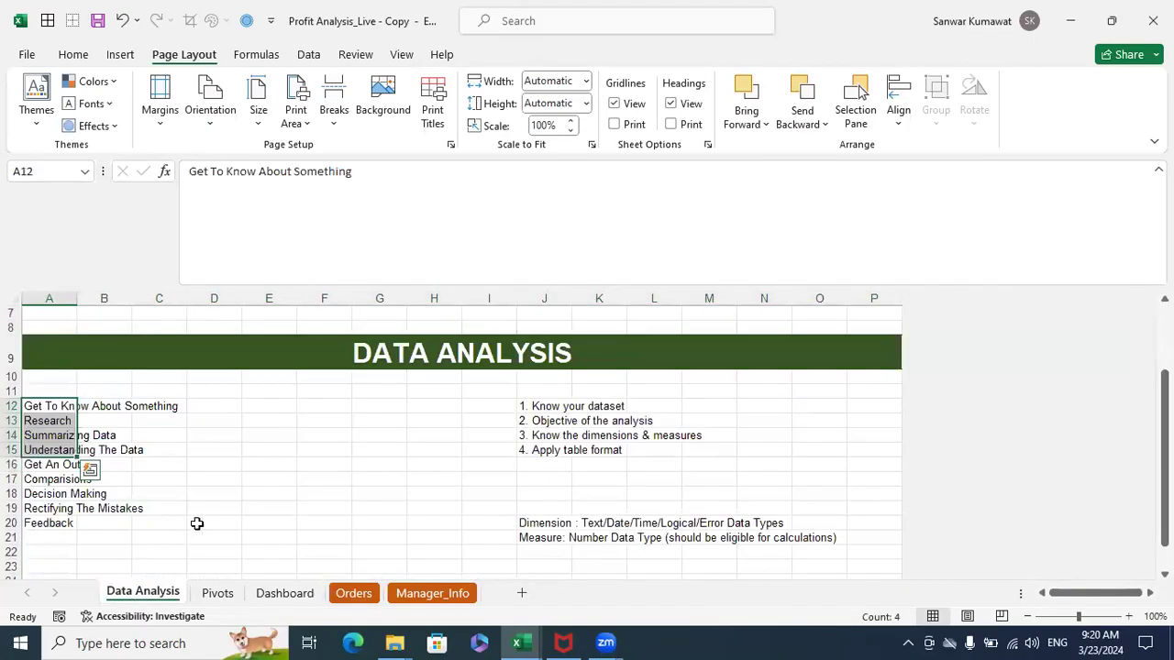
left_click(196, 522)
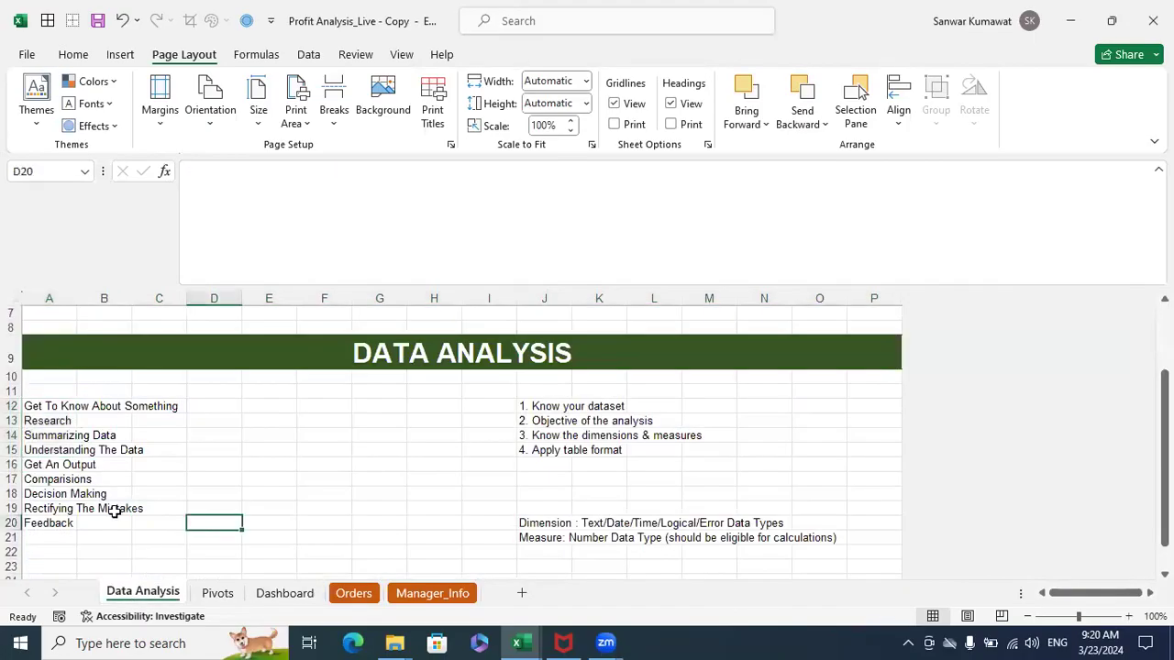
left_click(50, 479)
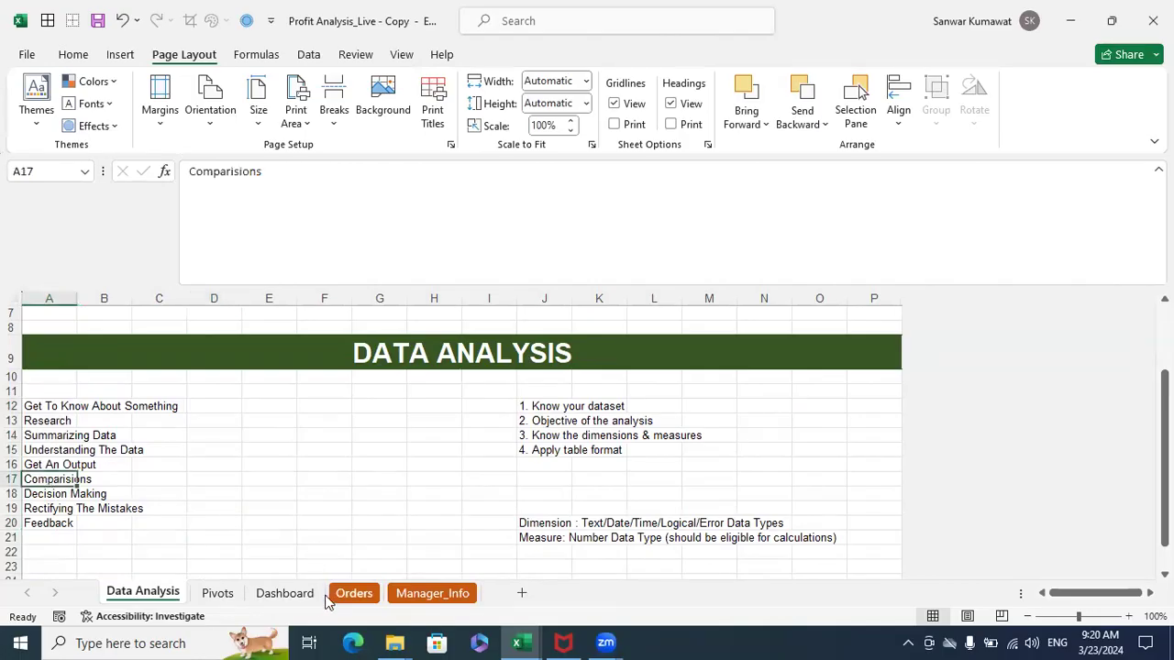
View the Dashboard sheet's profit charts and select the Decision Making note, A18, on the Data Analysis sheet
left_click(292, 594)
scroll(367, 450, "up", 2)
scroll(347, 459, "down", 1)
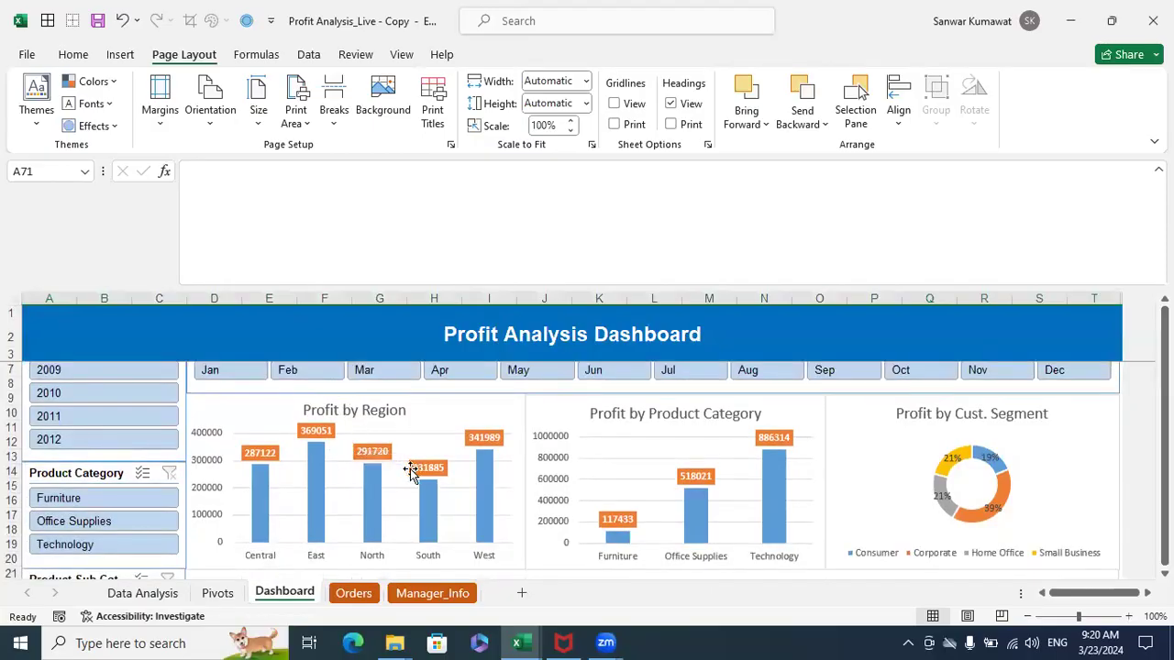
left_click(148, 594)
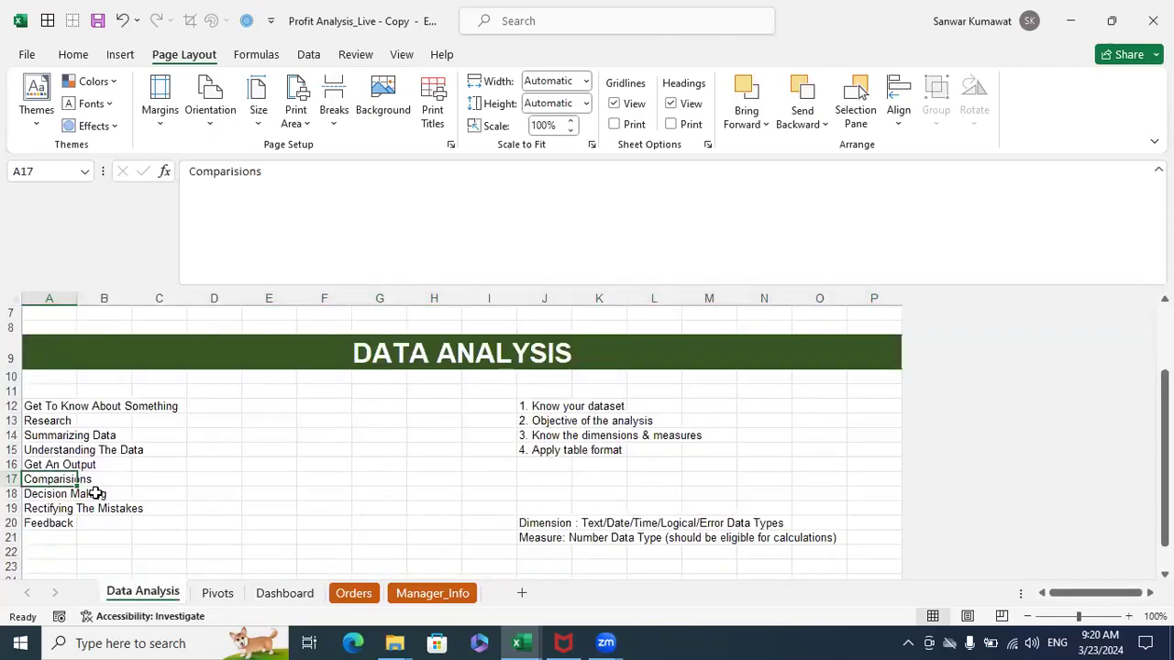
left_click(38, 500)
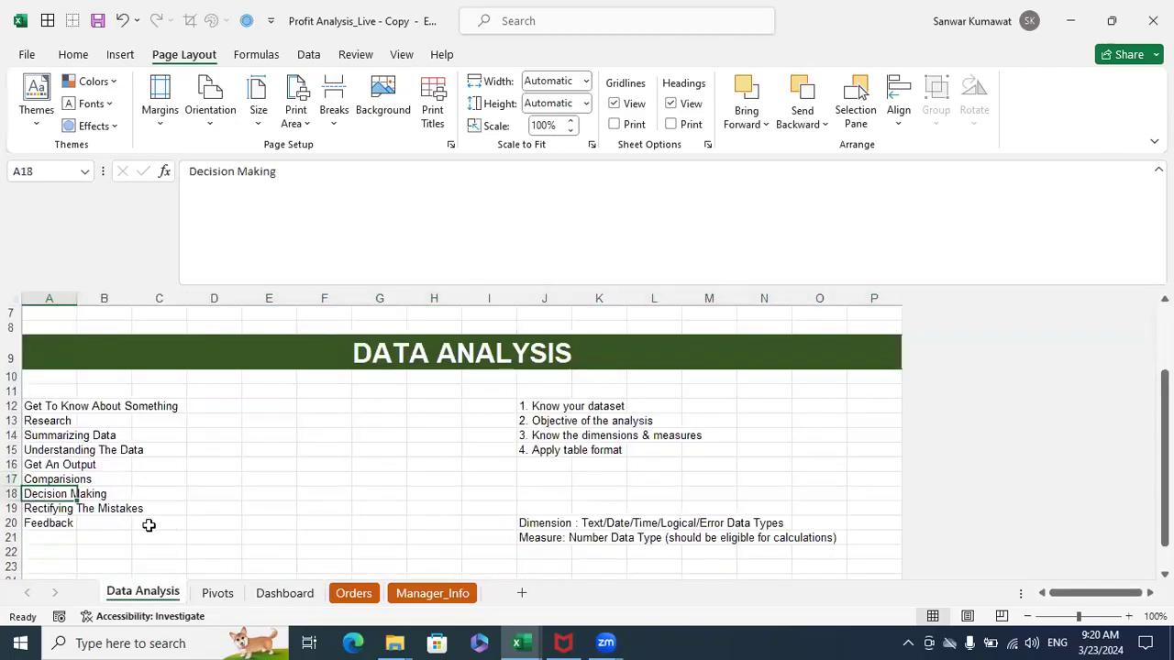
Filter the Dashboard sheet's charts to the year 2009 and review profit by region, product category and customer segment
left_click(285, 594)
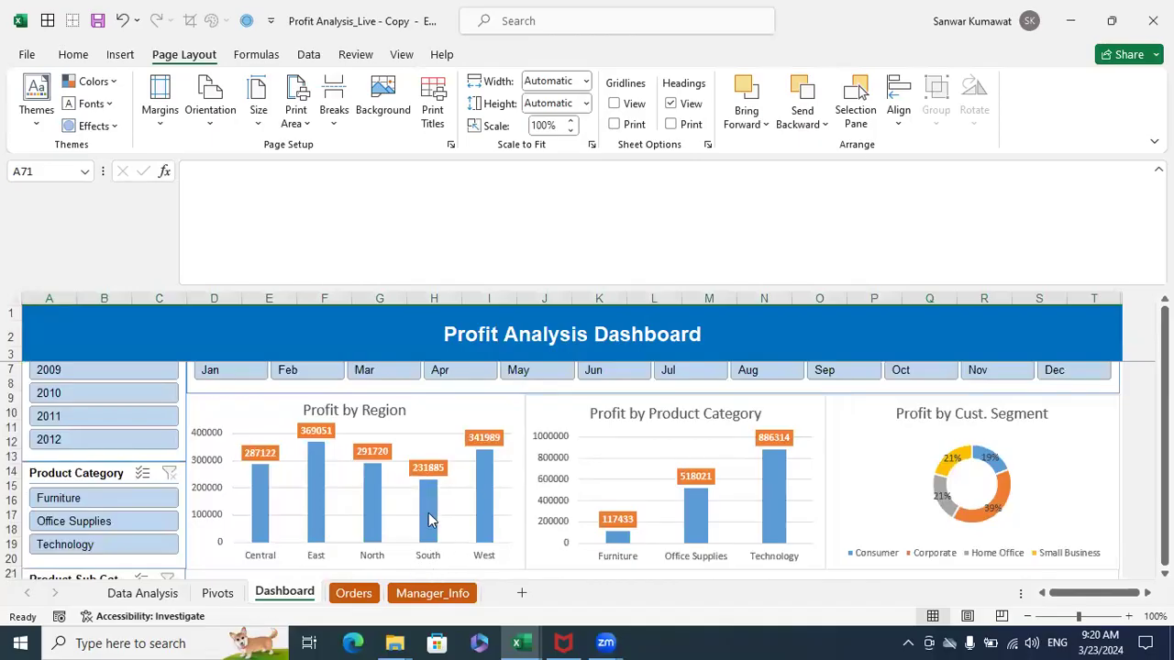
mouse_move(431, 530)
scroll(431, 530, "up", 1)
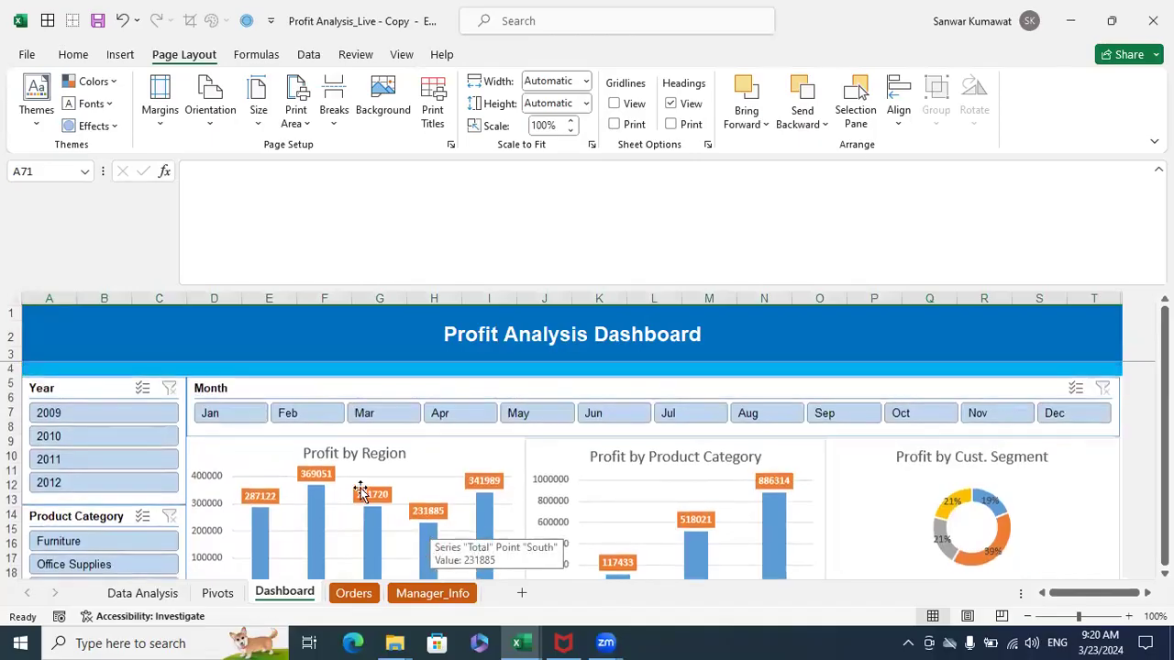
left_click(95, 413)
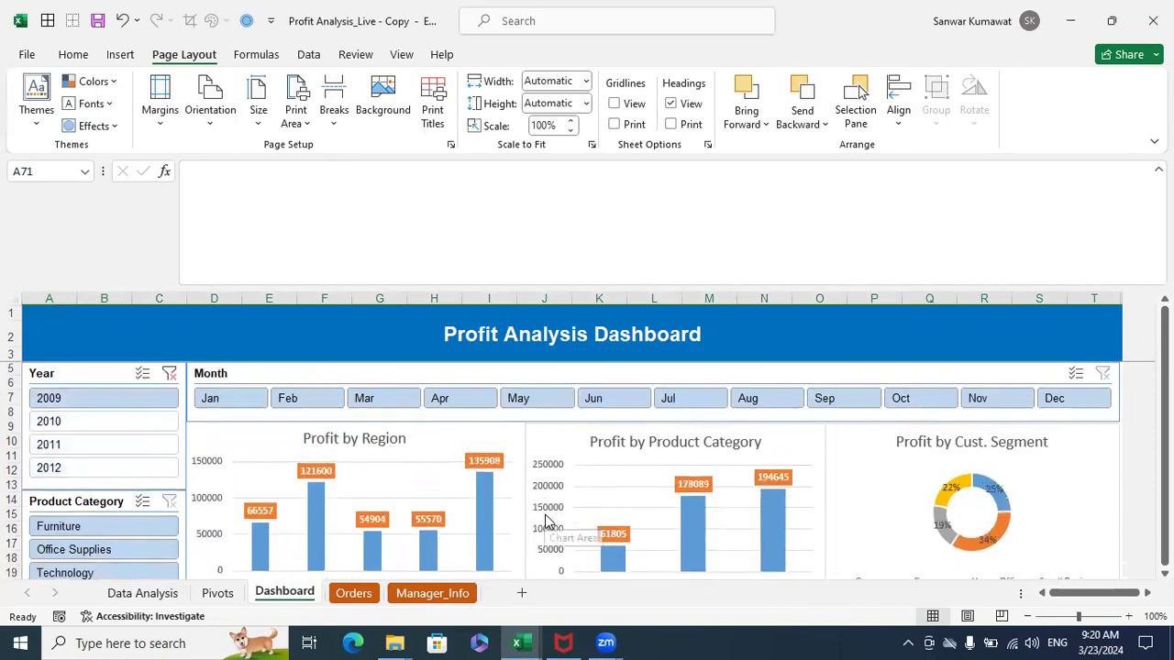
scroll(544, 518, "down", 1)
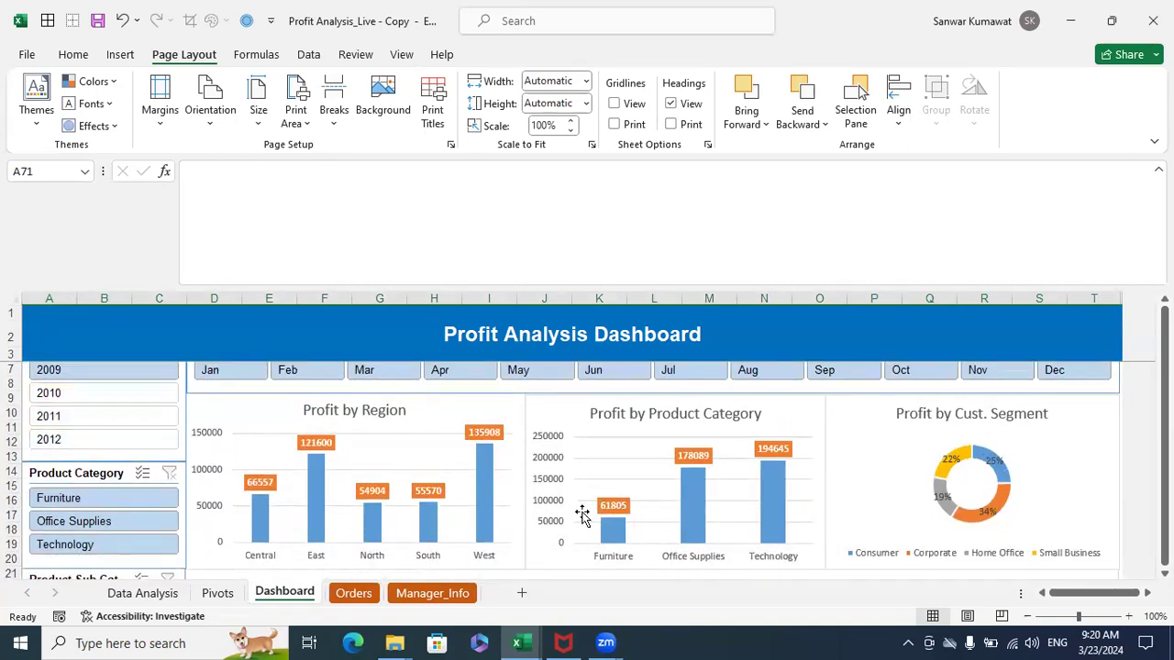
scroll(663, 523, "down", 1)
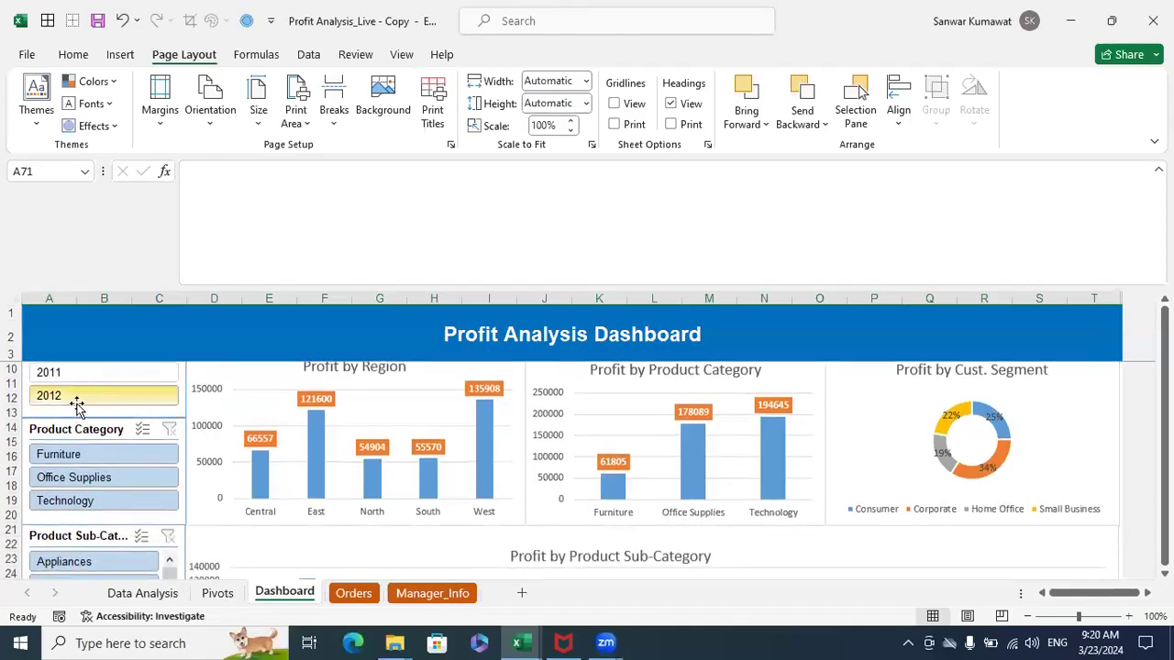
Filter the dashboard by the years 2010, 2011 and 2012 in turn and compare profit by product category
scroll(124, 422, "up", 2)
left_click(85, 436)
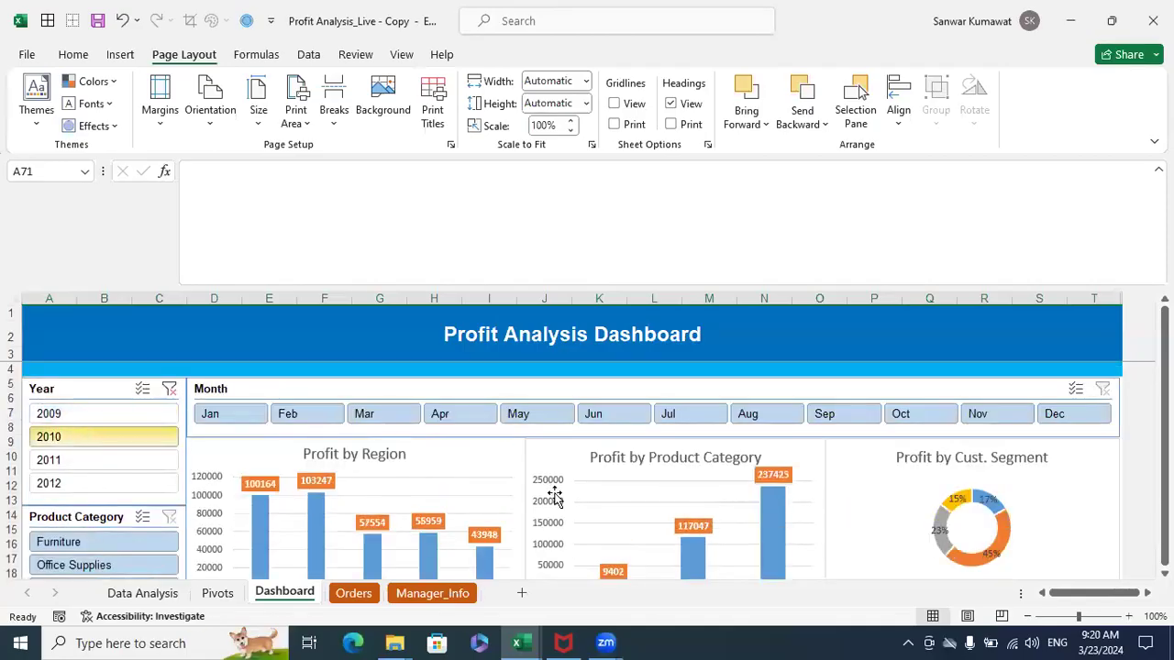
scroll(553, 493, "down", 1)
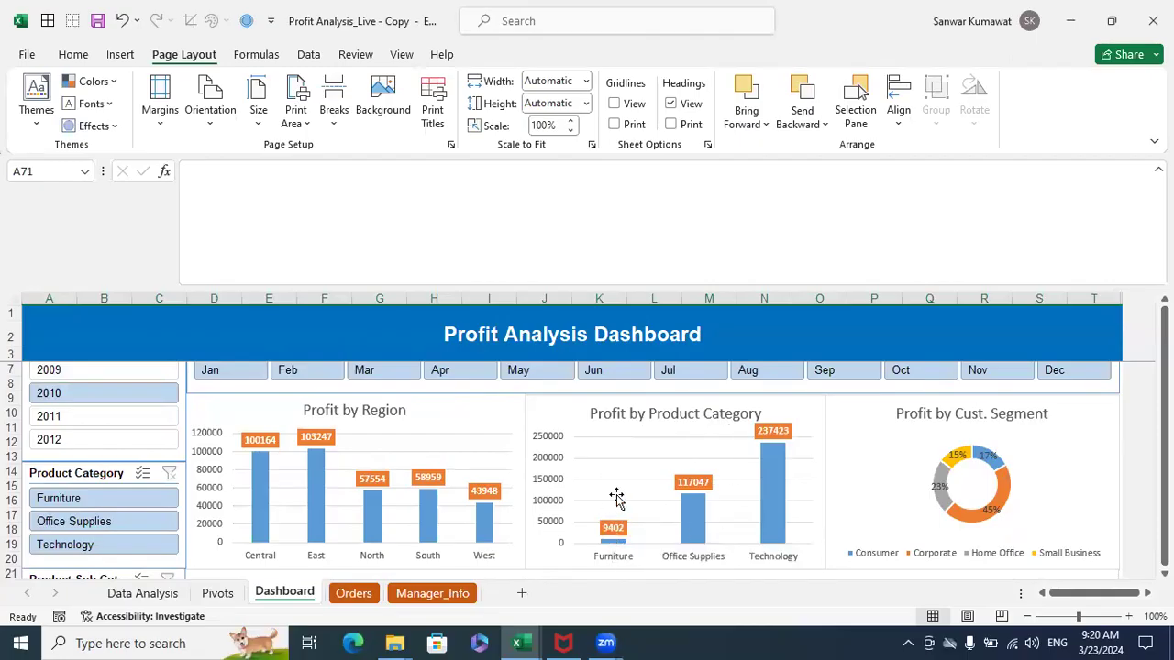
left_click(129, 415)
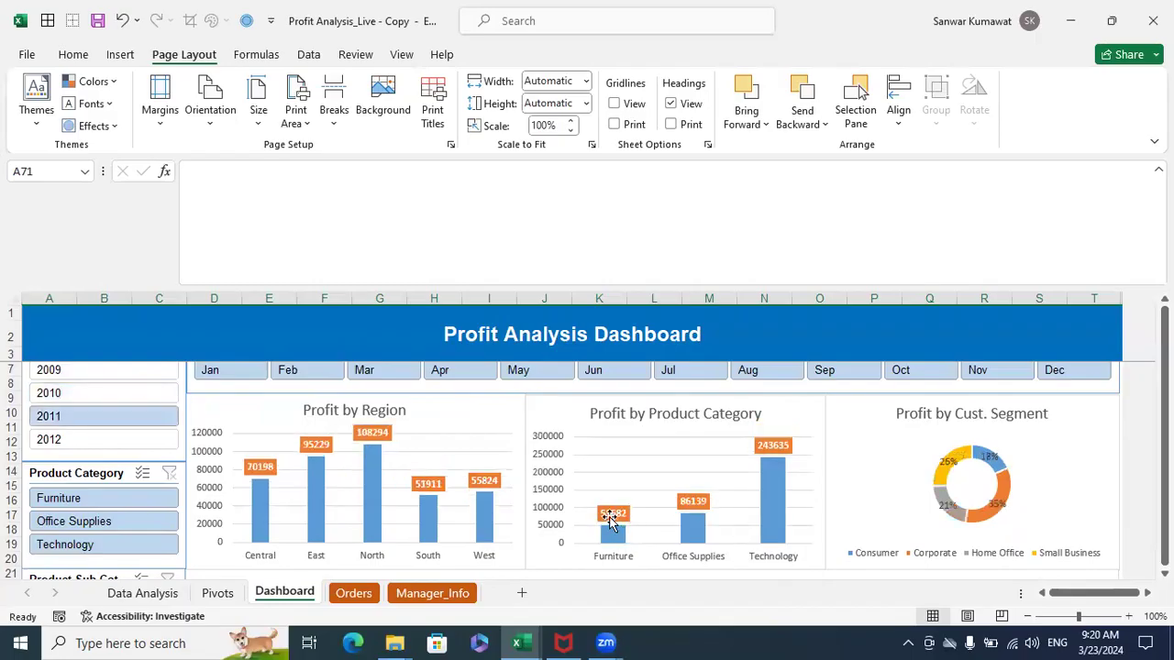
left_click(82, 437)
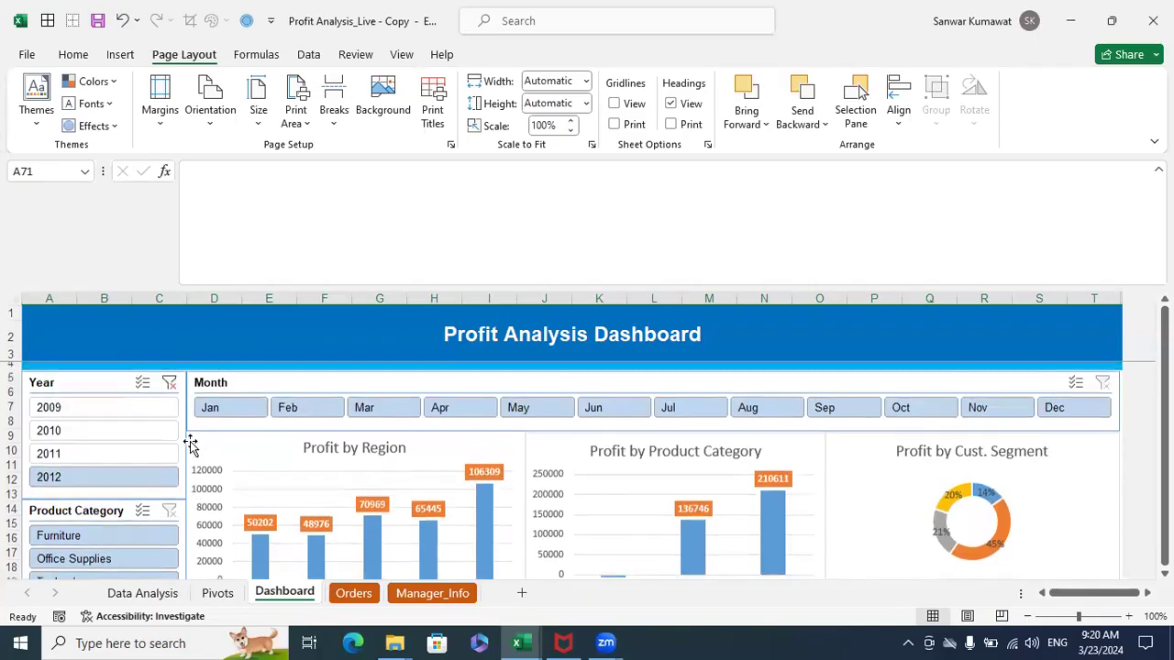
Filter the dashboard to the Furniture product category while keeping the year 2012 selected
scroll(188, 445, "up", 1)
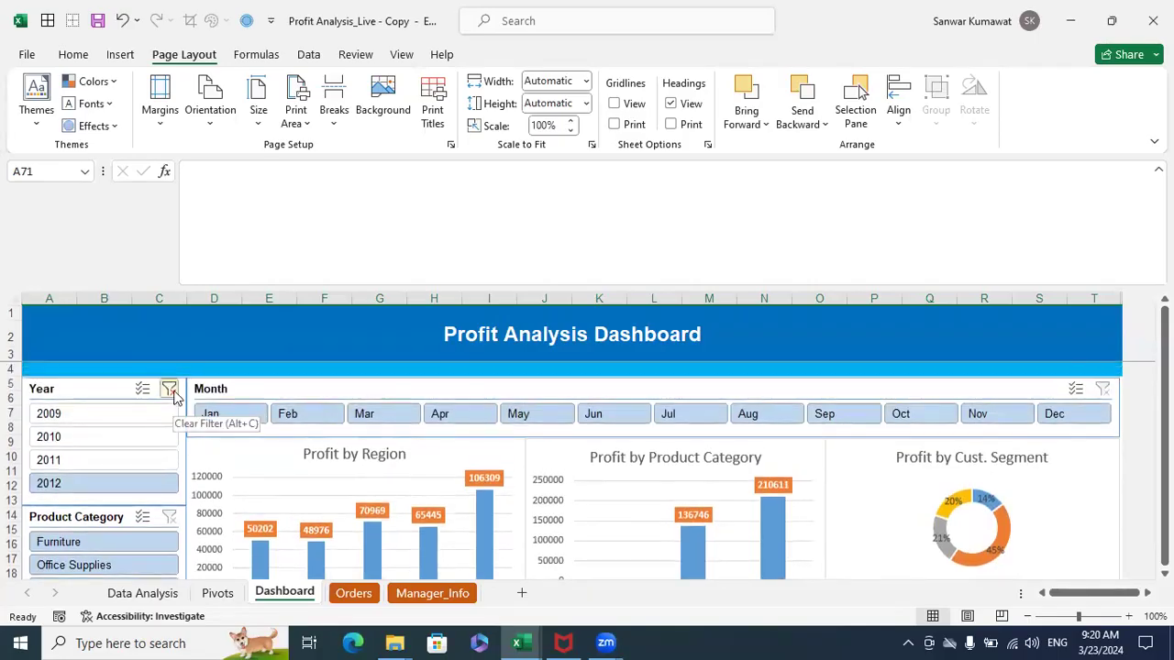
scroll(642, 537, "down", 2)
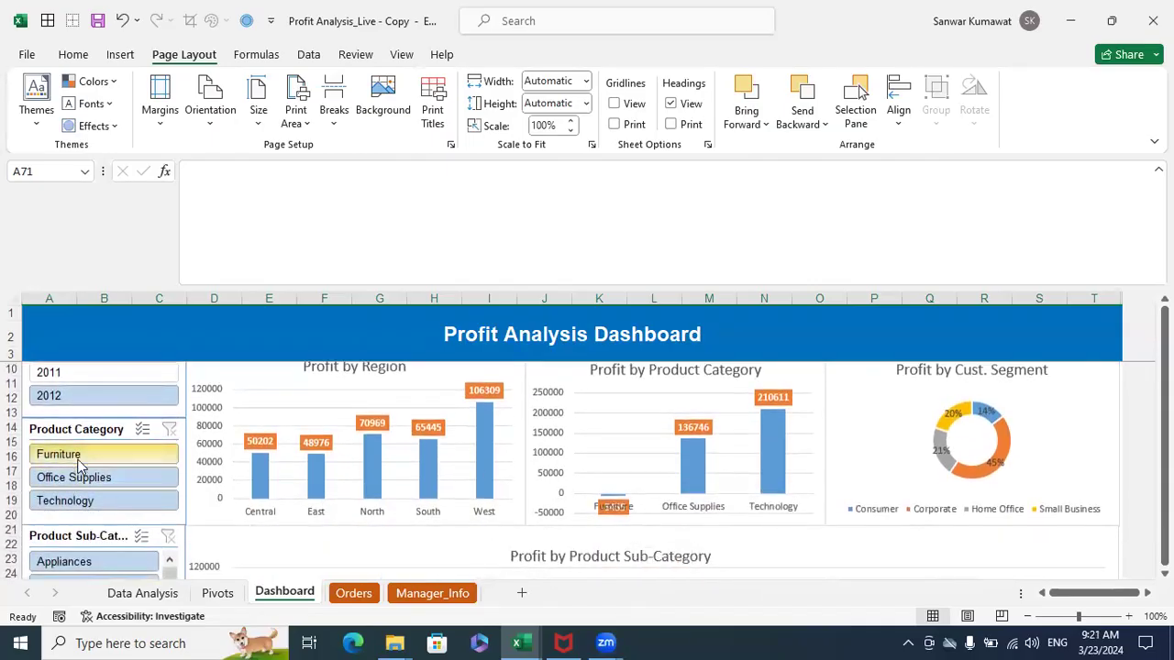
left_click(77, 456)
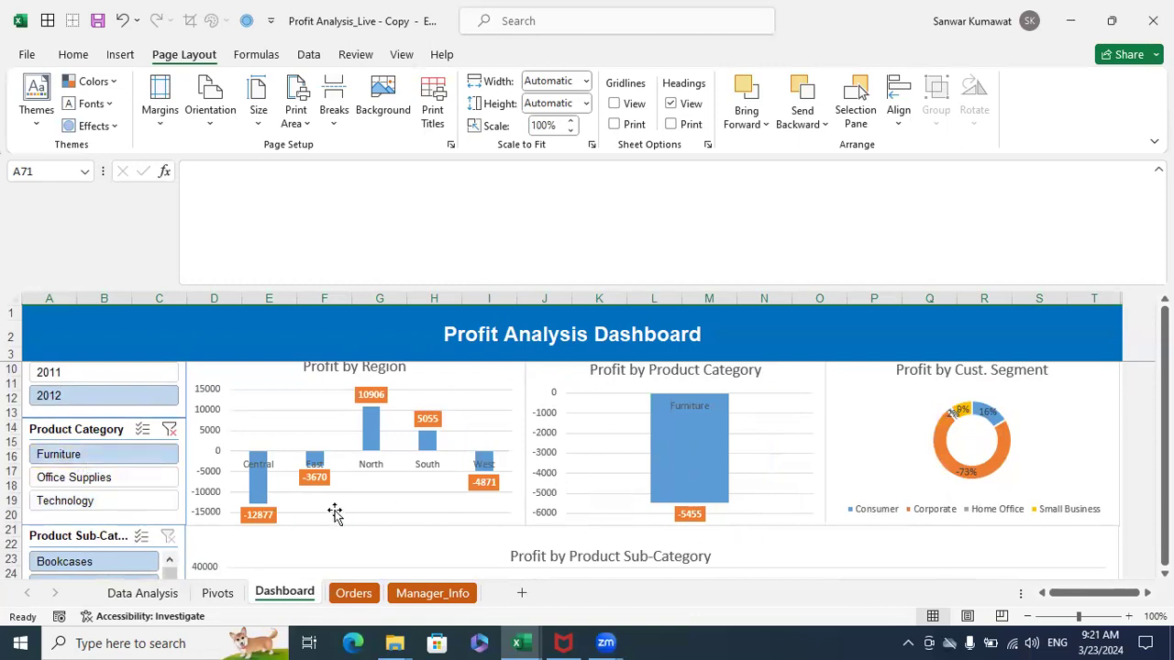
Clear the Year filter and examine the Profit by Product Sub-Category chart for Furniture
scroll(223, 466, "up", 2)
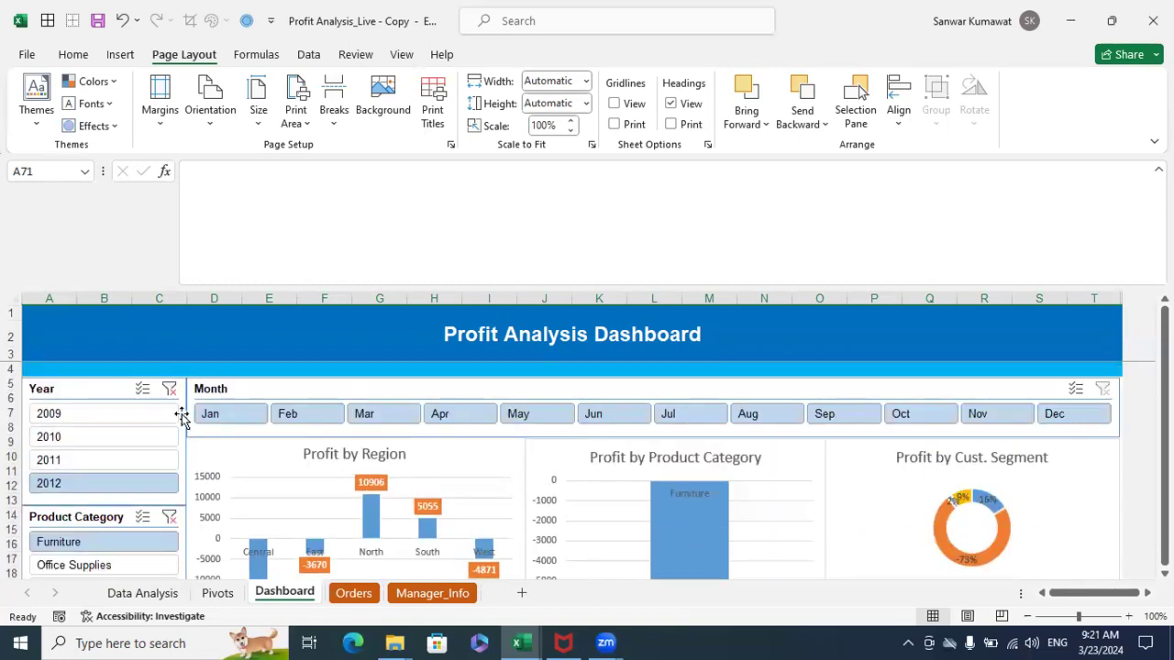
left_click(168, 389)
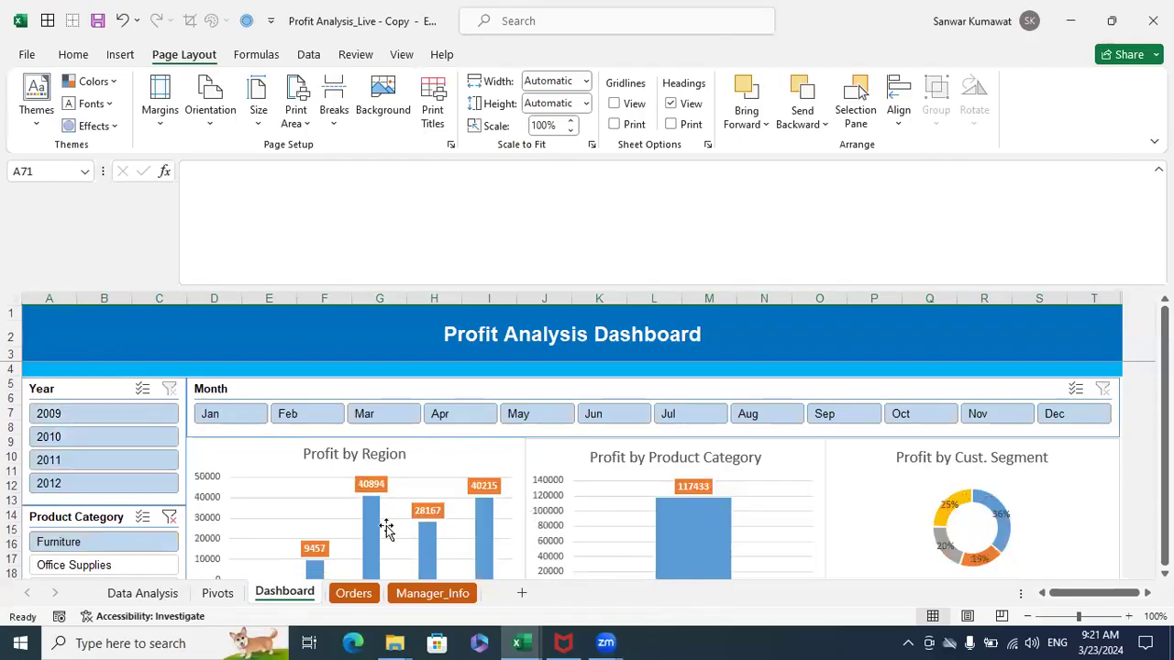
scroll(668, 537, "down", 4)
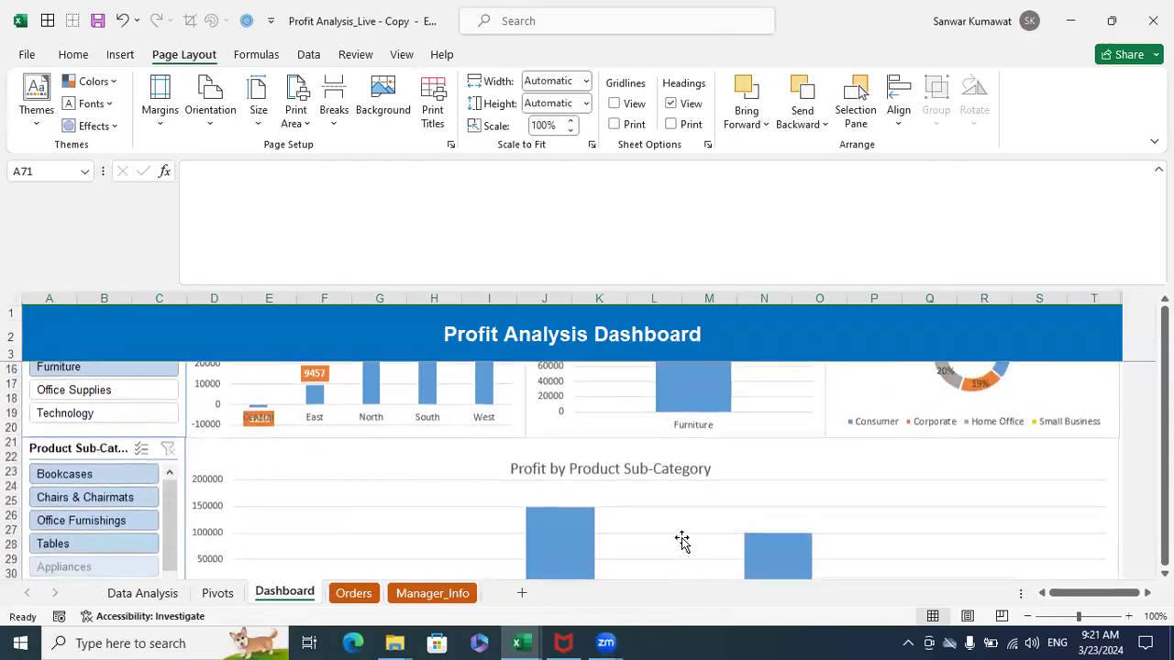
scroll(682, 542, "down", 3)
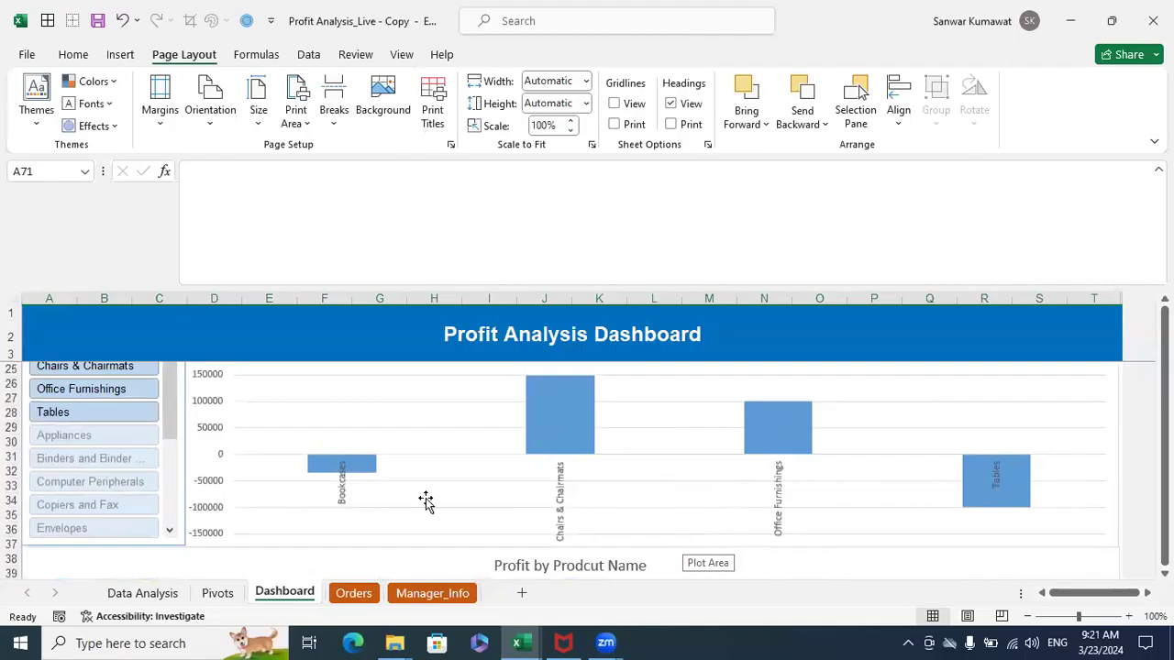
Filter the product sub-categories to Bookcases and Tables to compare their profit
scroll(367, 491, "up", 4)
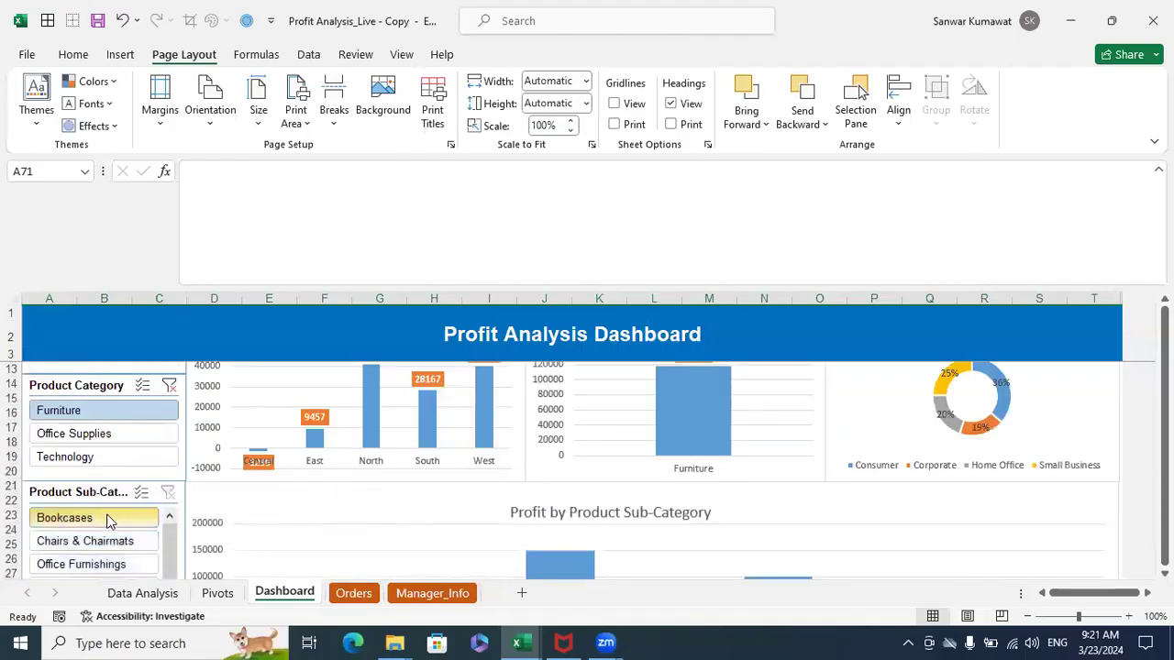
left_click(106, 520)
scroll(204, 490, "down", 2)
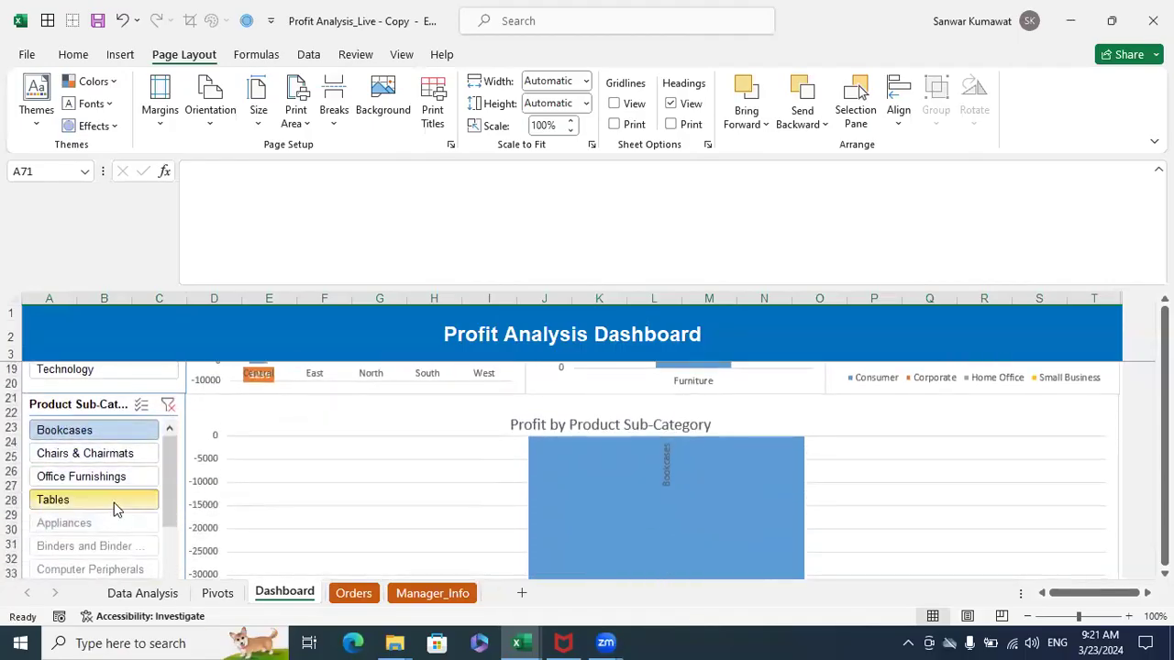
left_click(114, 503, "ctrl")
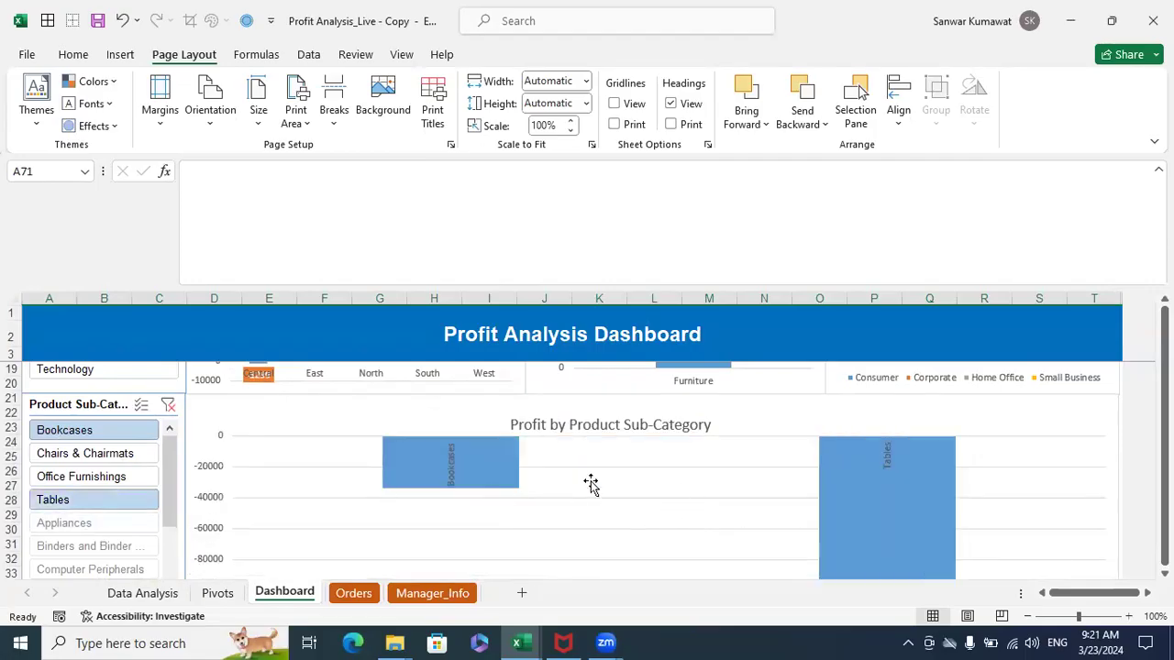
Clear the Product Sub-Category and Product Category filters on the dashboard
left_click(168, 404)
scroll(168, 413, "up", 4)
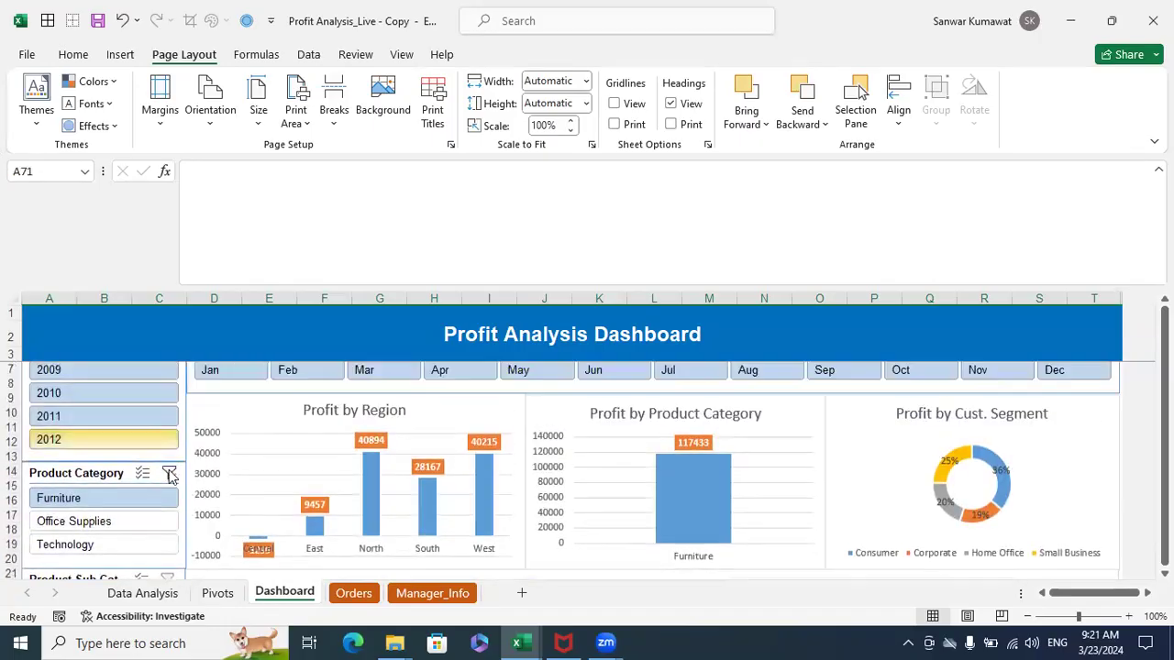
left_click(170, 474)
scroll(179, 458, "up", 1)
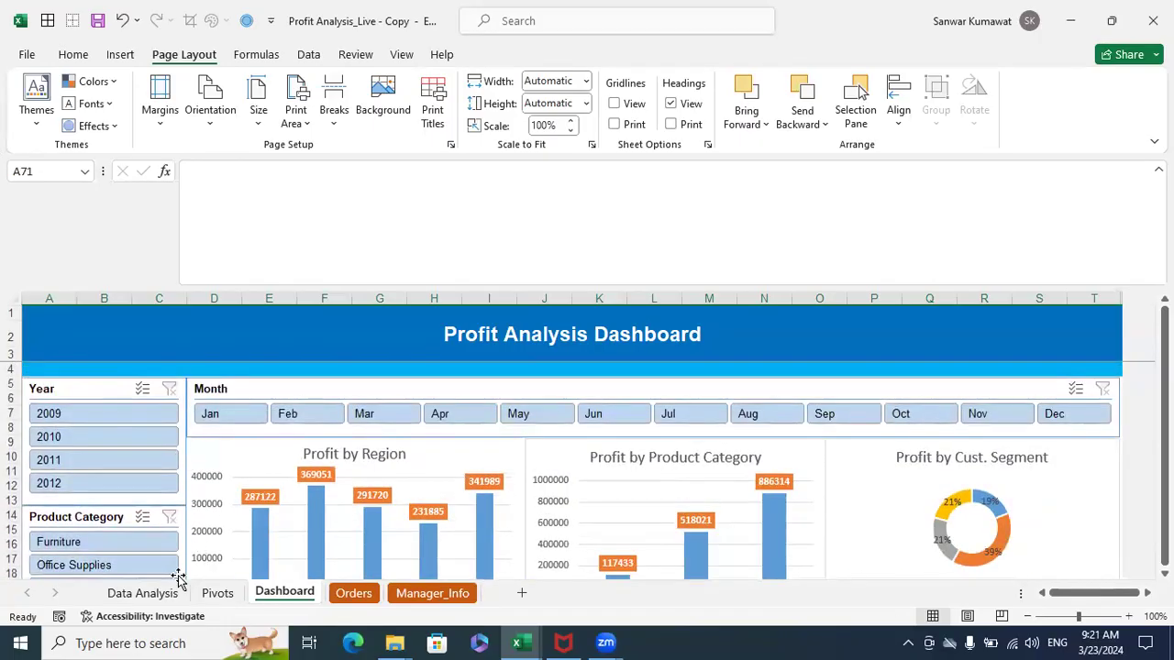
Select the Data Analysis sheet's notes from Feedback up to Get To Know About Something, A12:A20, and clear the selection
left_click(142, 592)
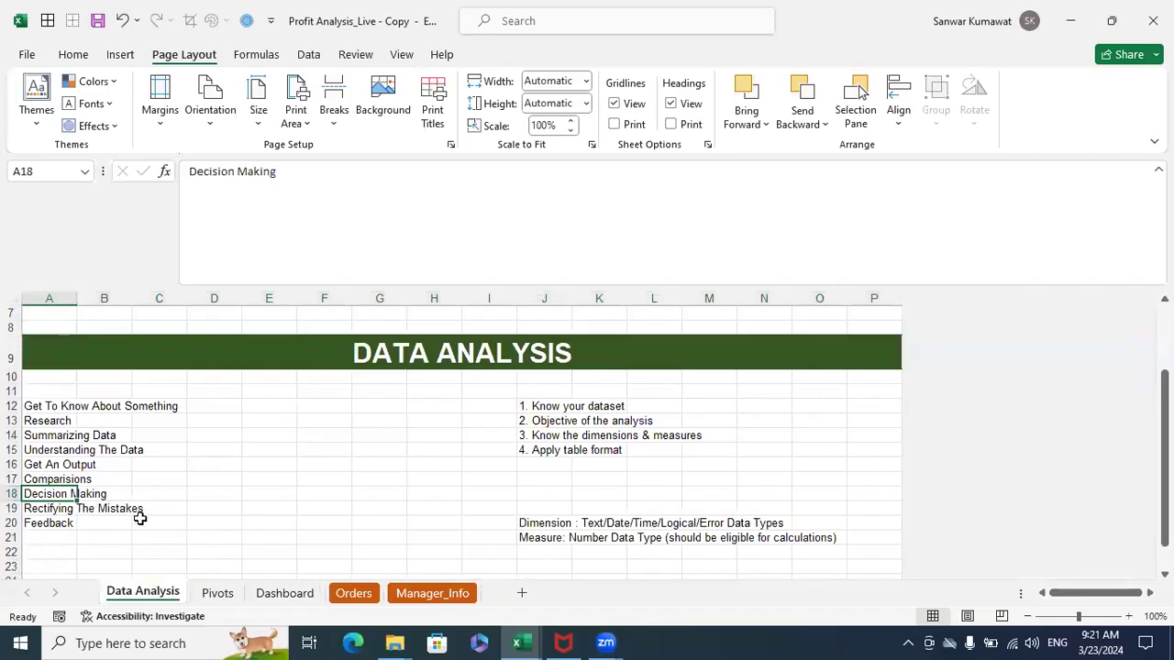
left_click(90, 524)
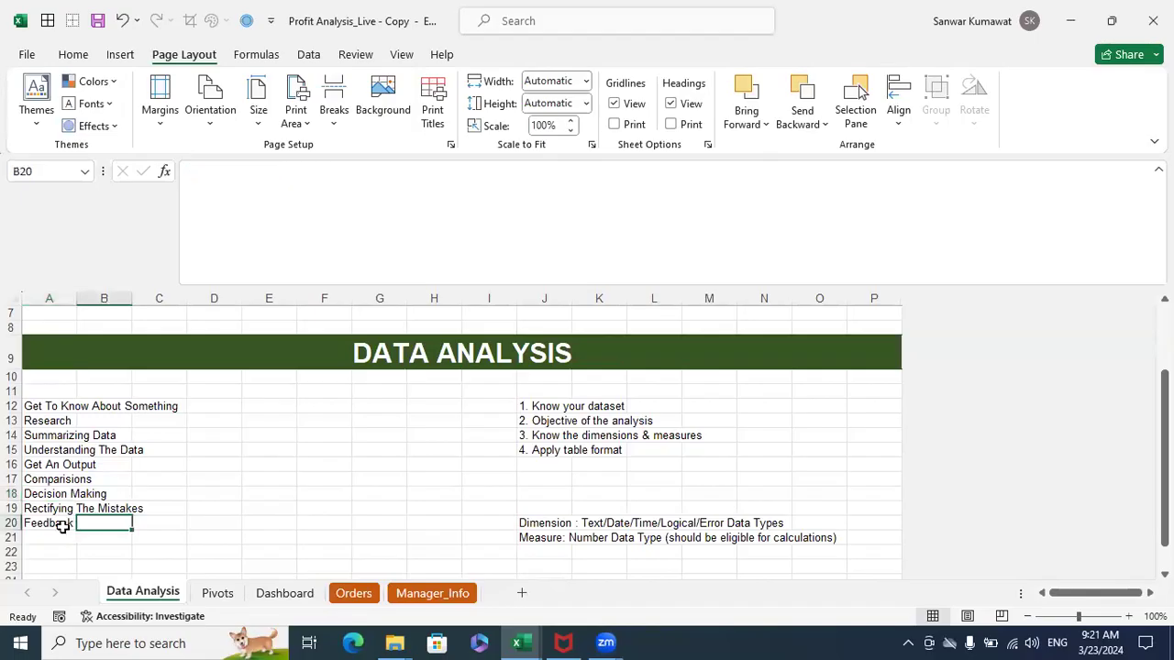
left_click_drag(63, 526, 59, 406)
left_click(227, 418)
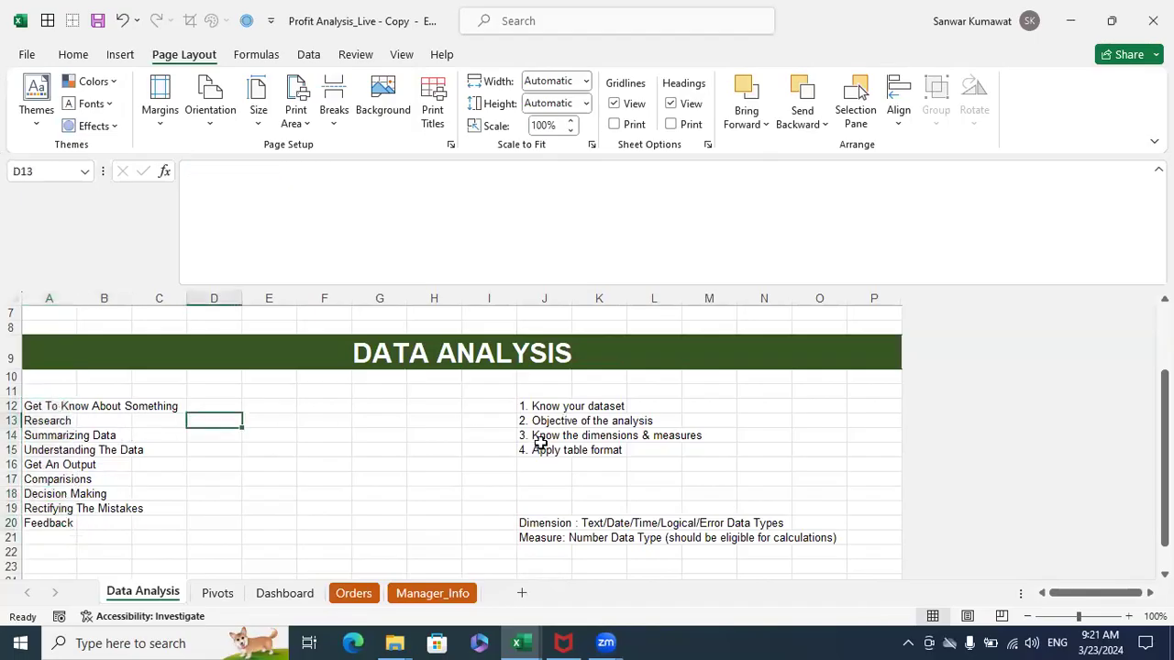
Select in turn the notes on knowing the dataset, the objective of the analysis, and the dimensions and measures
left_click_drag(520, 404, 633, 408)
left_click_drag(520, 420, 654, 421)
left_click_drag(554, 436, 629, 436)
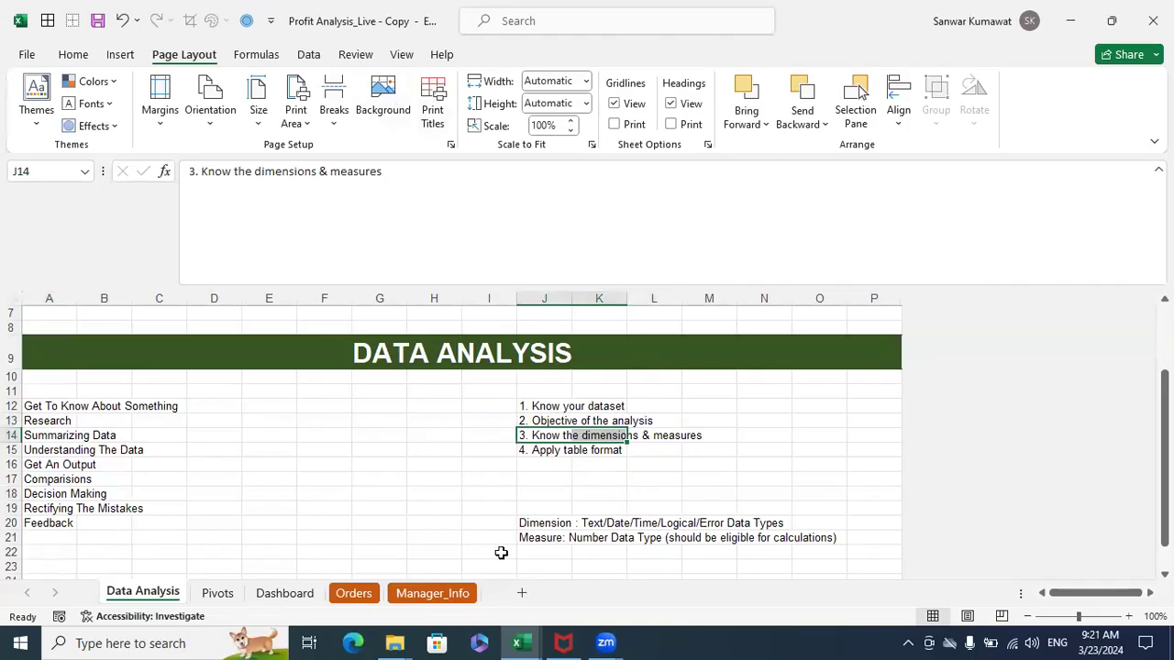
Select the entire Sales column on the Orders sheet
left_click(363, 594)
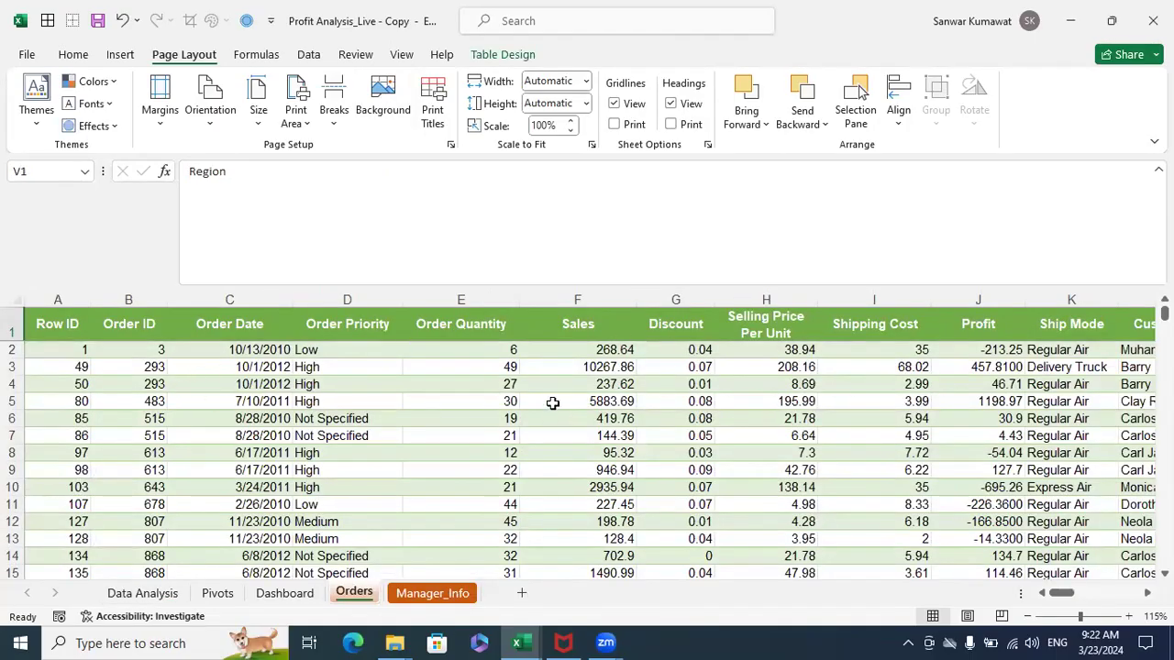
left_click(578, 303)
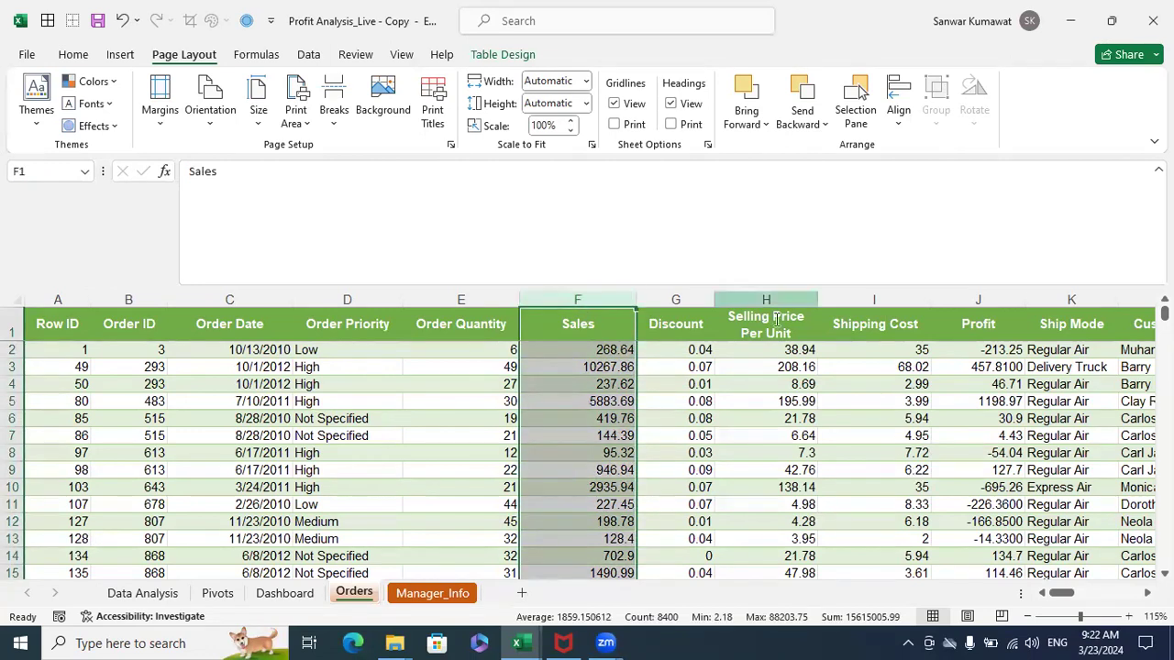
left_click(360, 106)
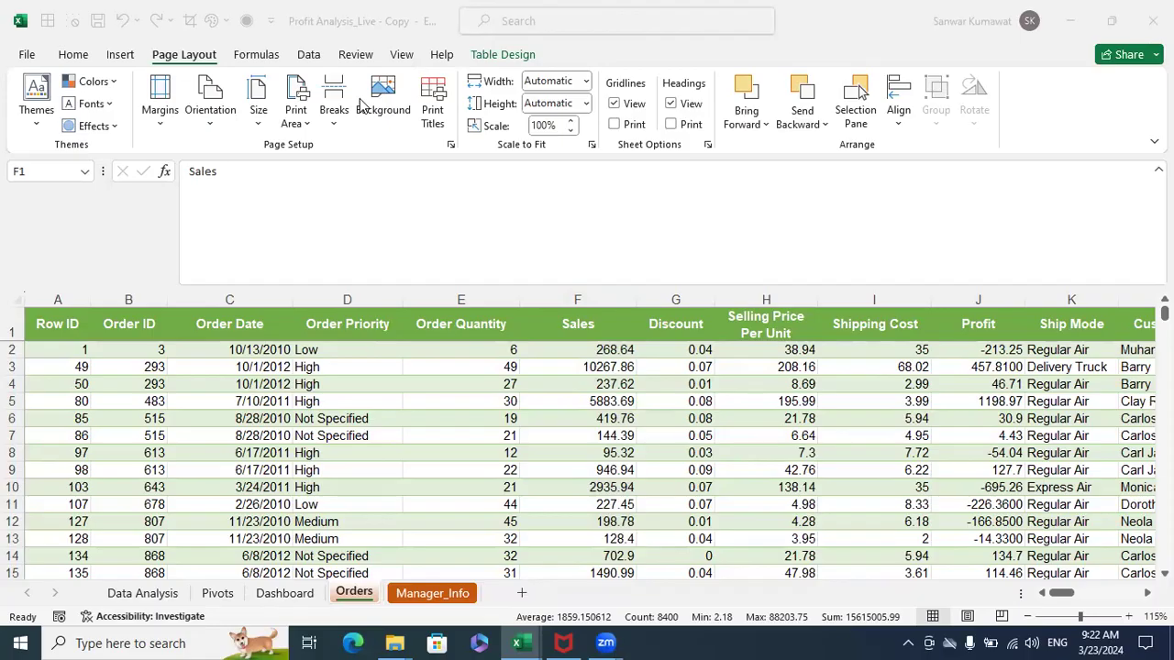
Select the entire Discount column on the Orders sheet and clear the selection
left_click(780, 402)
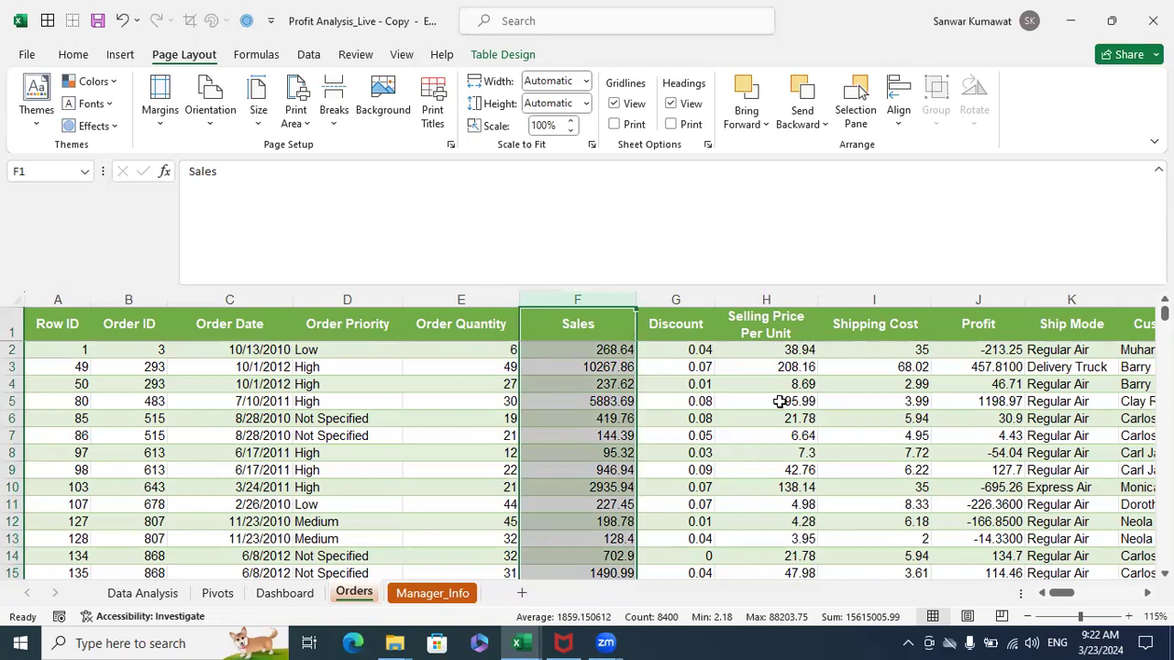
left_click(695, 300)
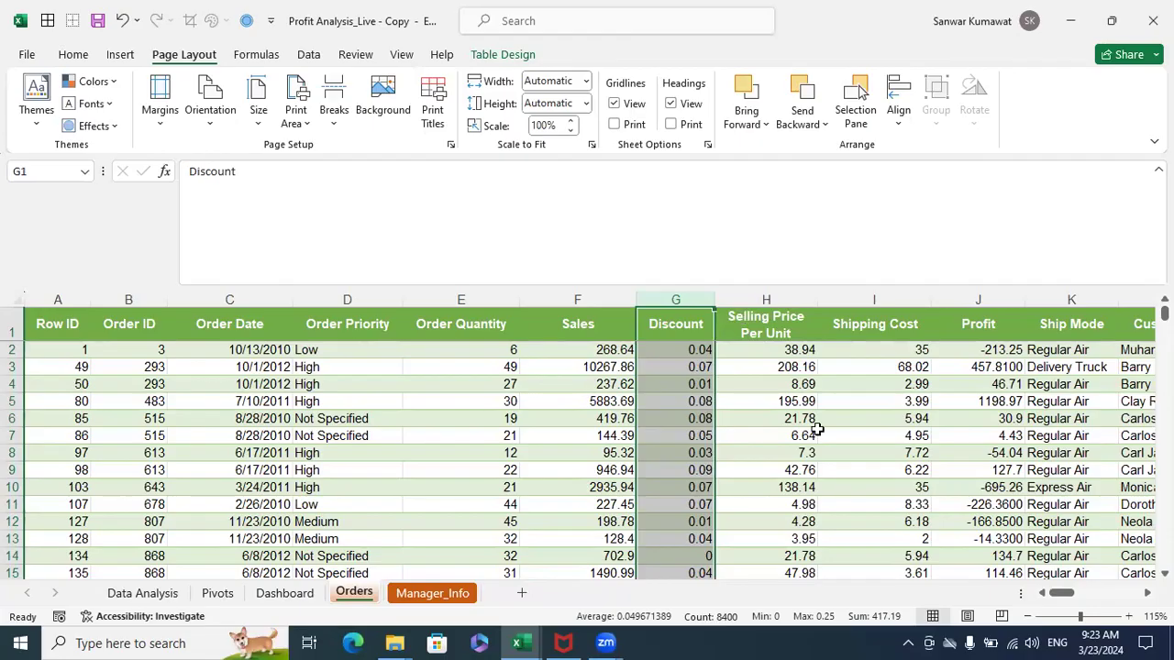
left_click(543, 435)
Create a new blank workbook and enter Number in D2 and Text in D3
key("ctrl+n")
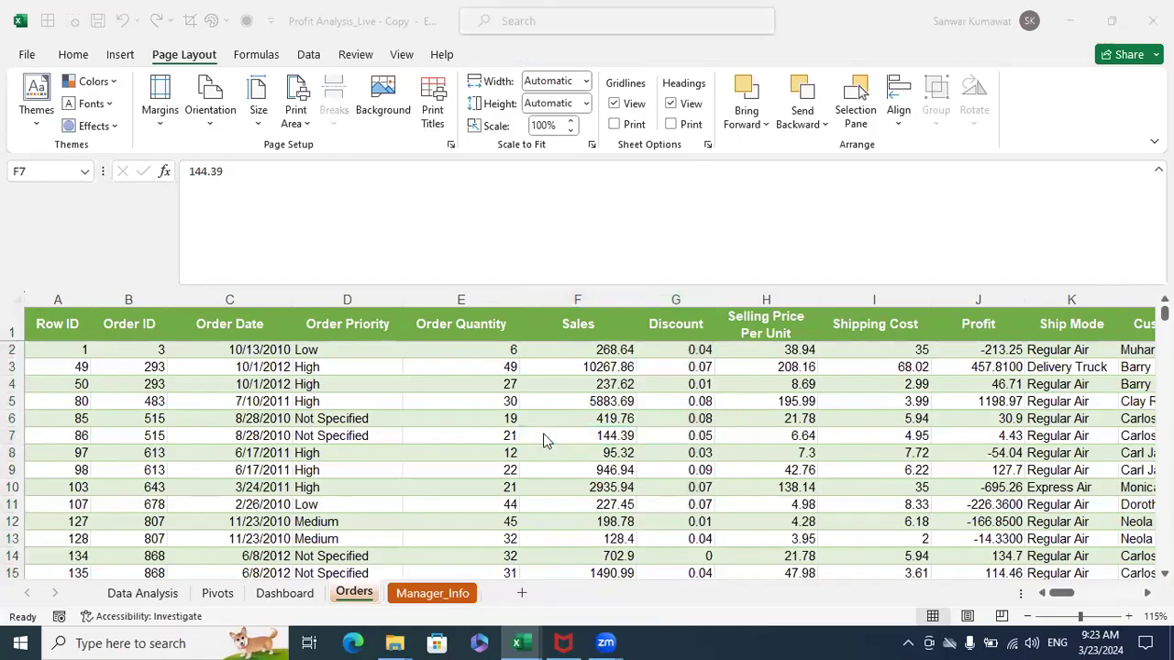
left_click(231, 332)
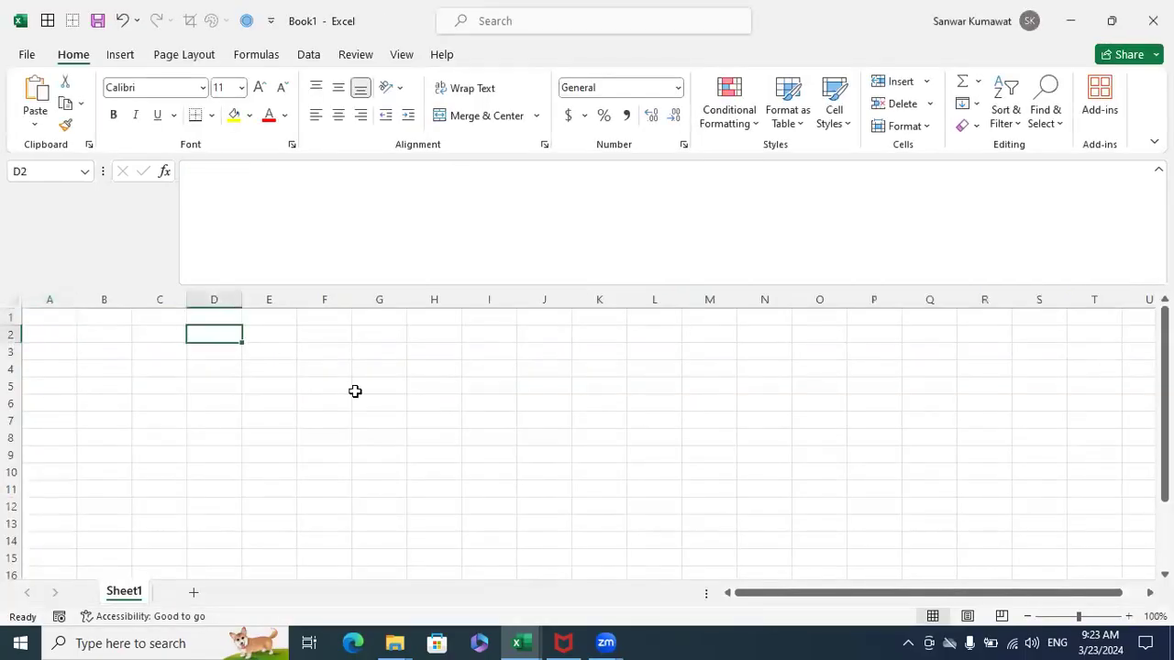
type("Number")
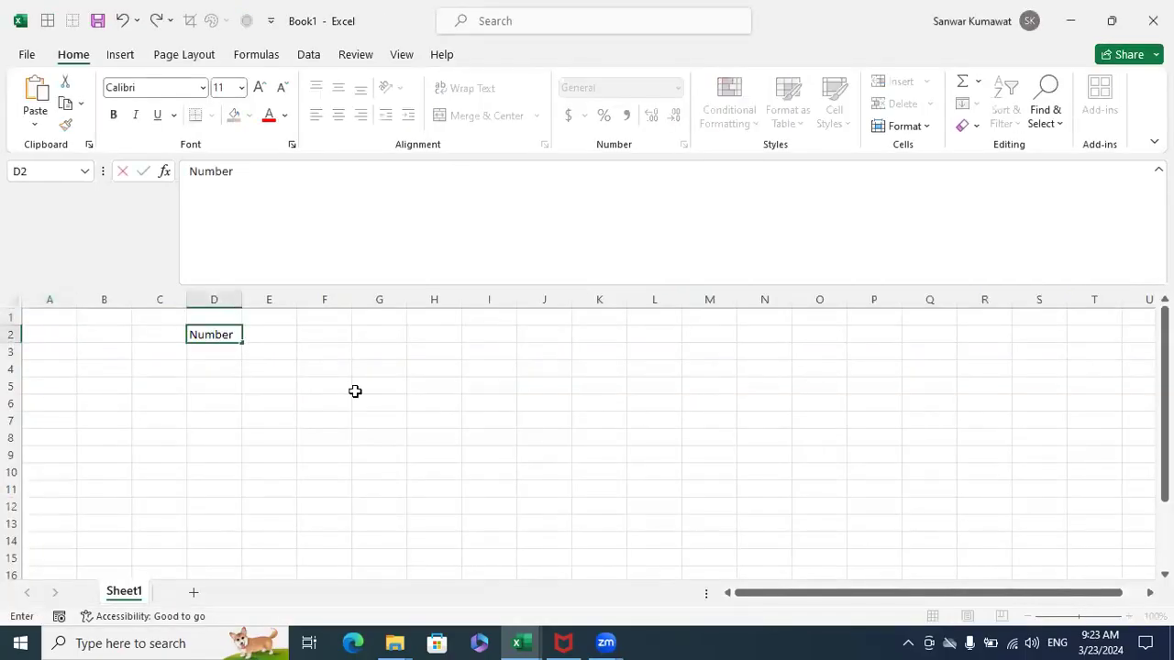
key("Return")
type("Text")
key("Return")
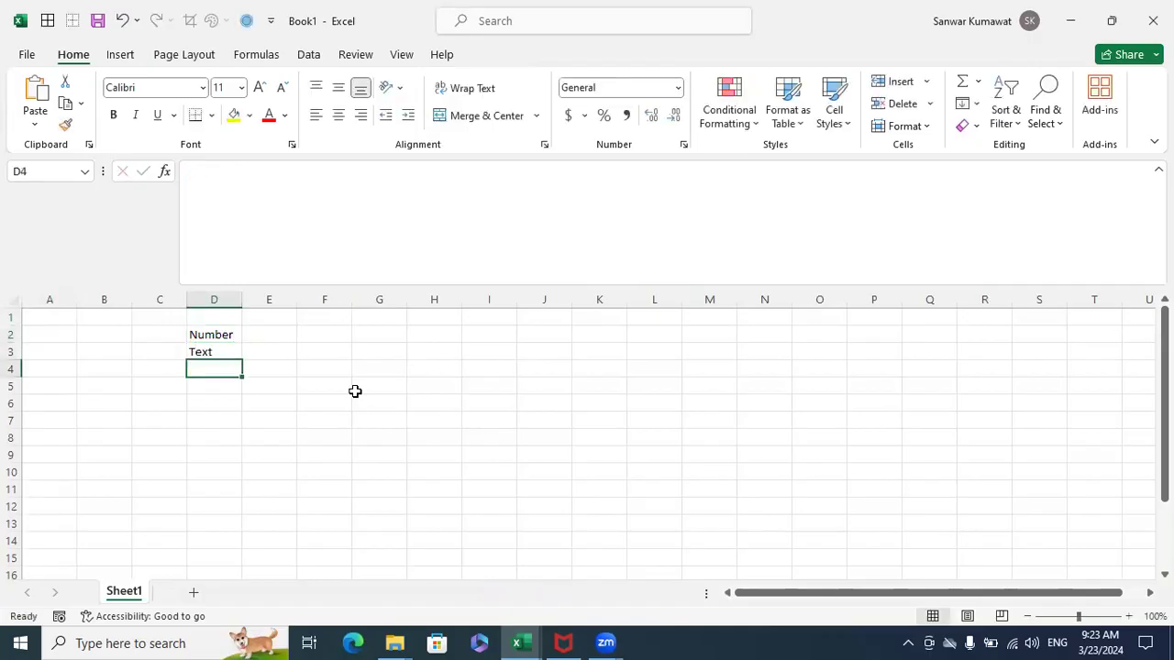
Continue the list of data types in D4:D6 with Logicals, Date/time and Errors
type("Lo")
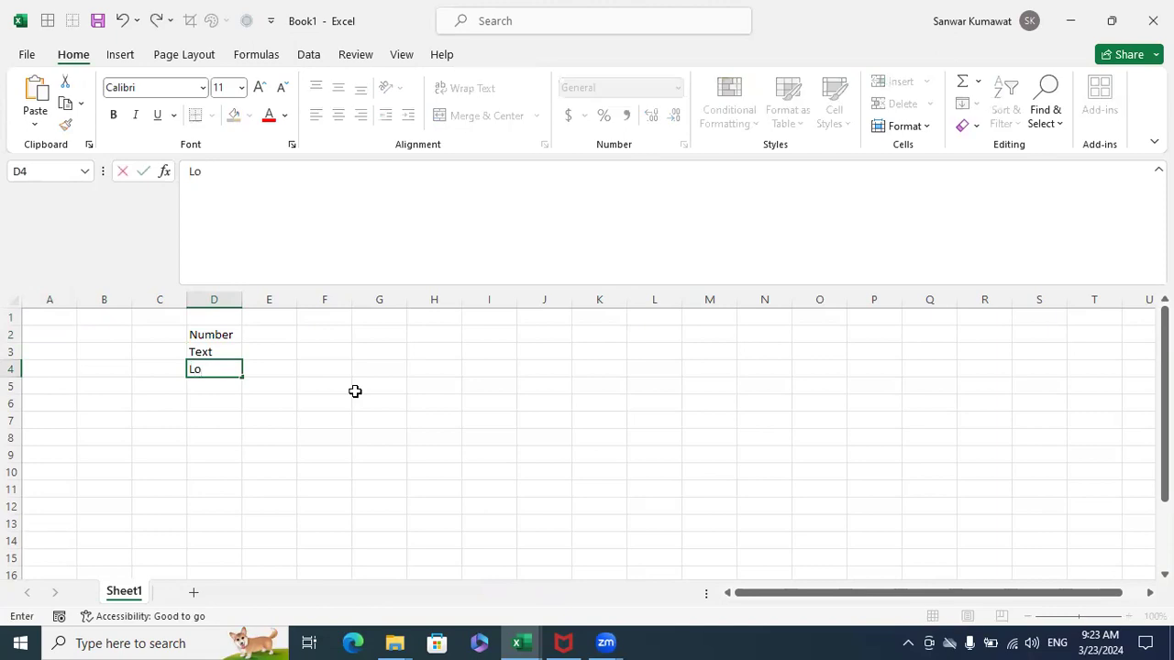
type("gicals")
key("Return")
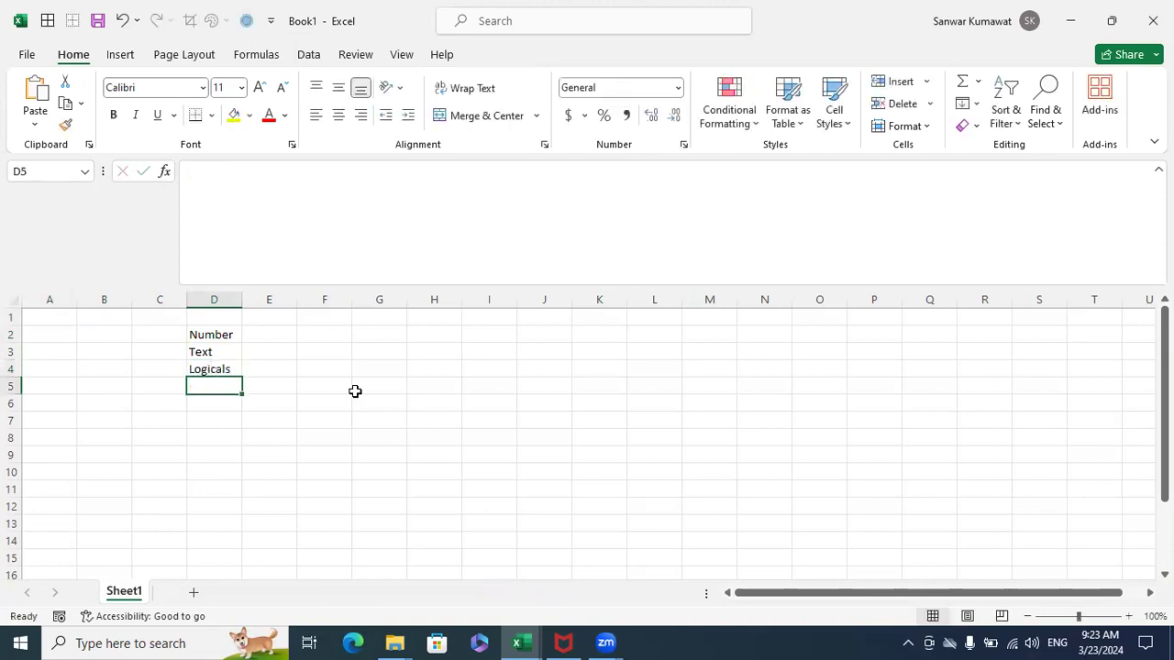
type("Date/tim")
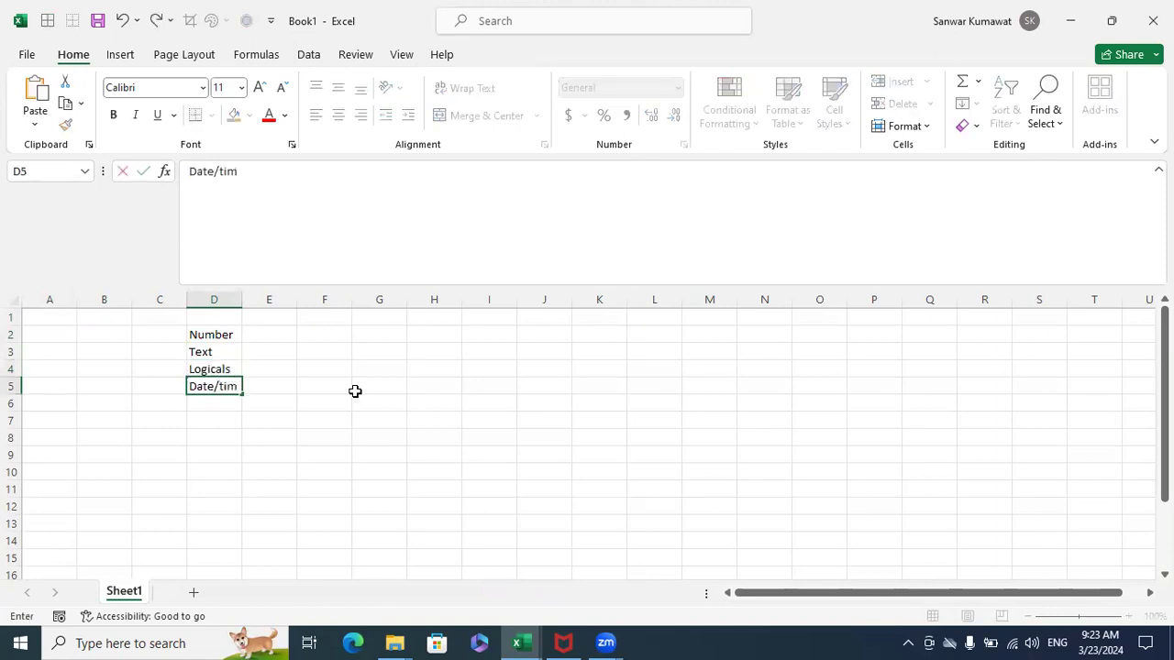
type("e")
key("Return")
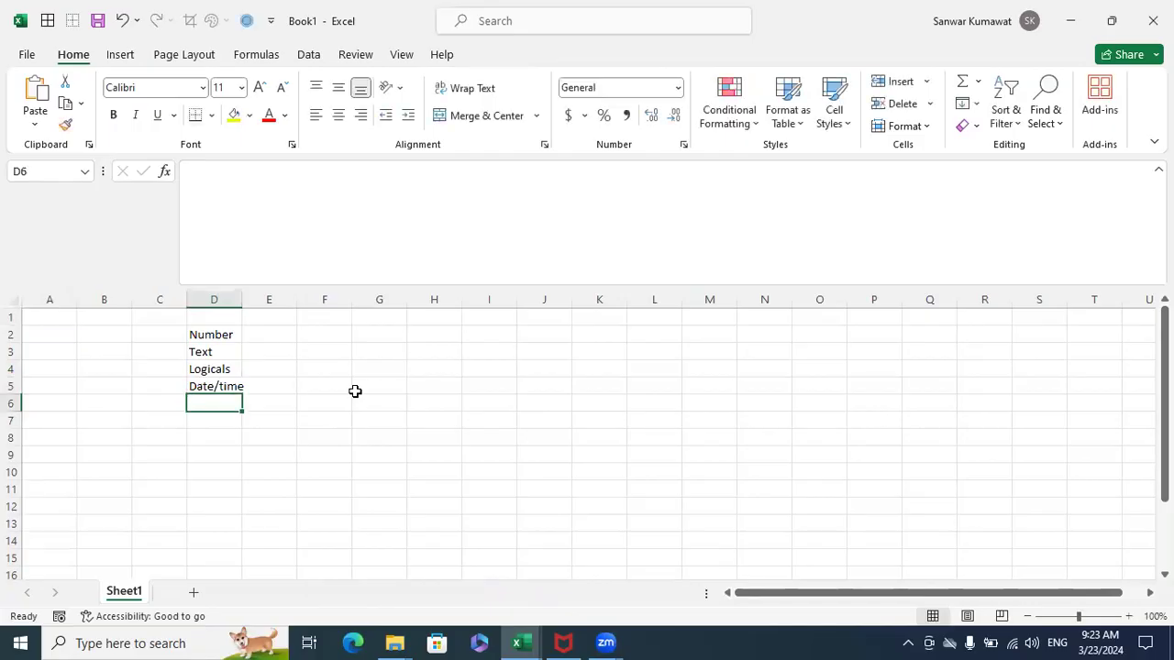
type("Errors")
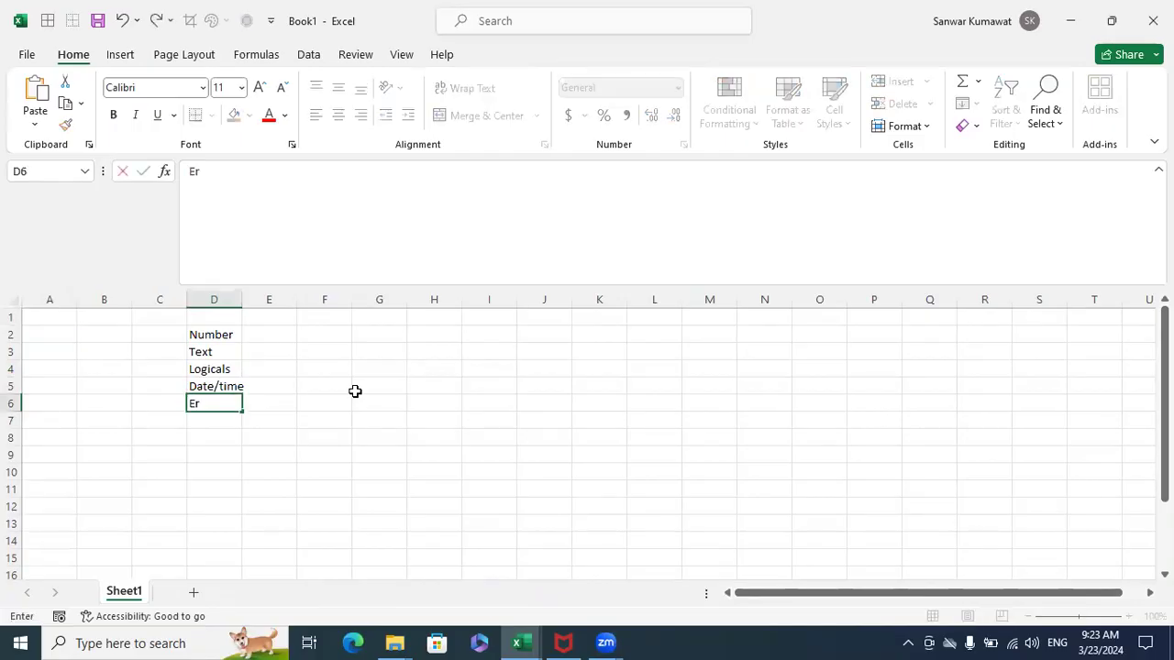
key("Return")
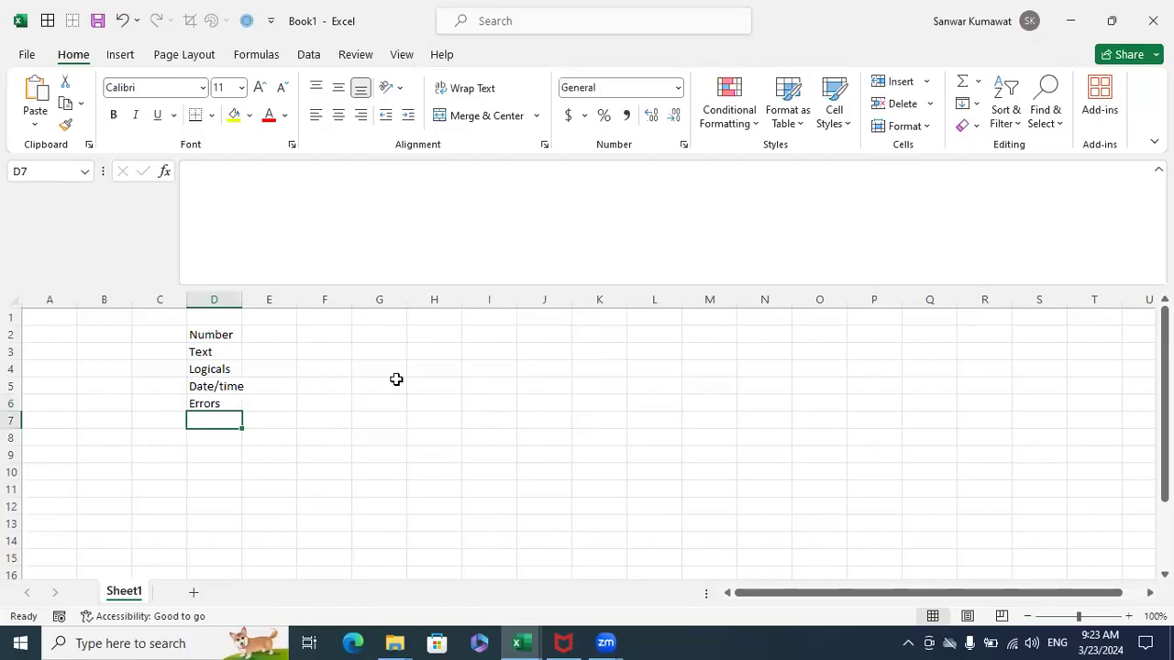
AutoFit column D to the data type list and label Number as Measures in E2
left_click_drag(231, 332, 212, 405)
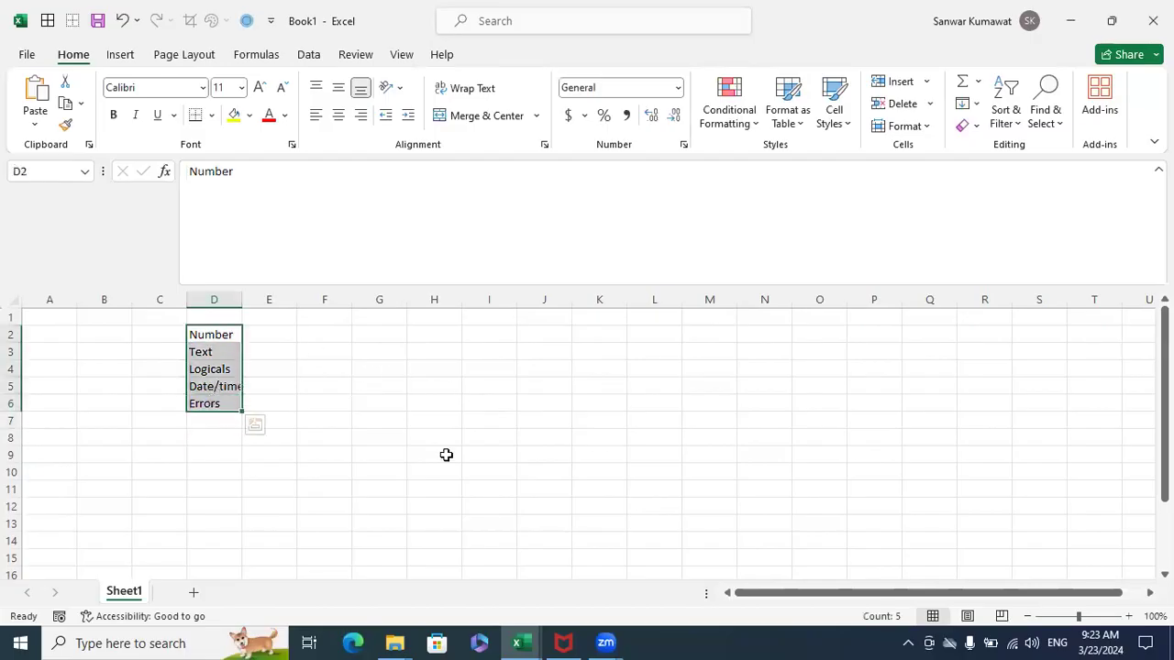
left_click(446, 455)
double_click(242, 300)
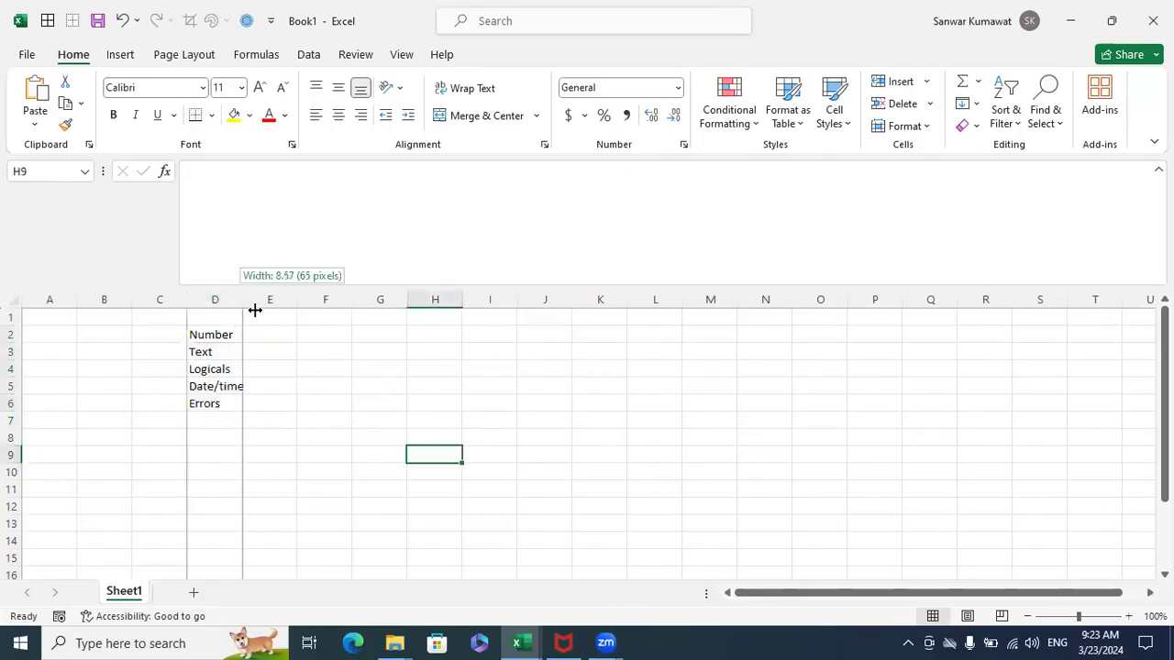
left_click(266, 336)
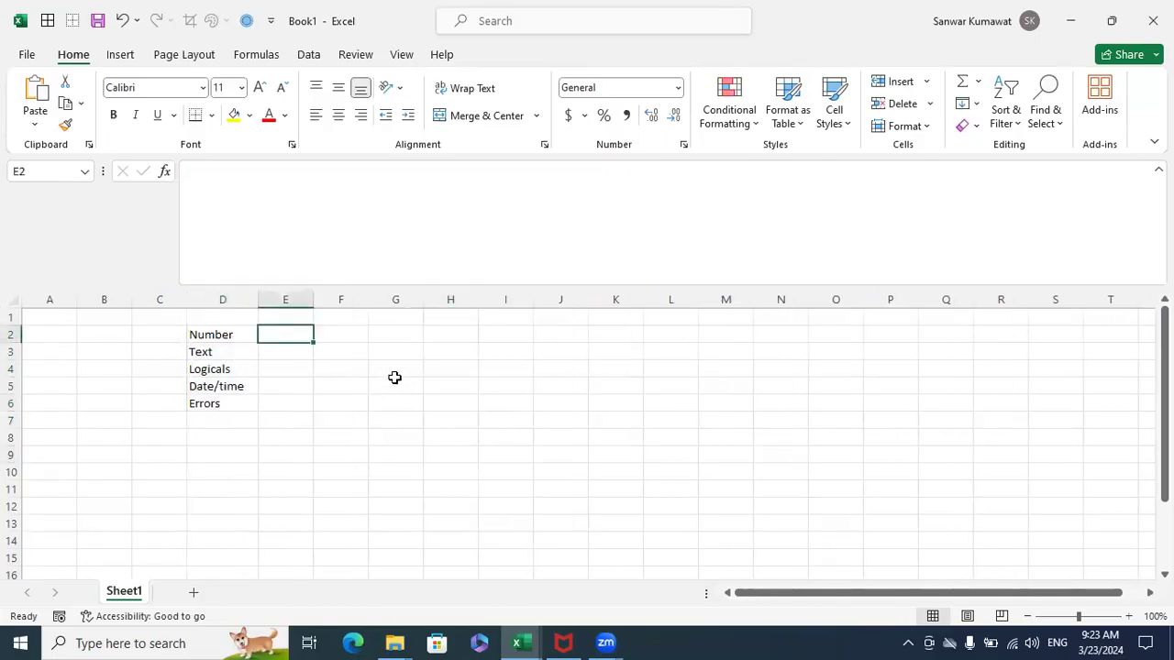
type("Measures")
key("Return")
Highlight the data type entries in D3:D5 and D2:E6, and select the Row ID column on the Orders sheet
left_click_drag(238, 354, 236, 391)
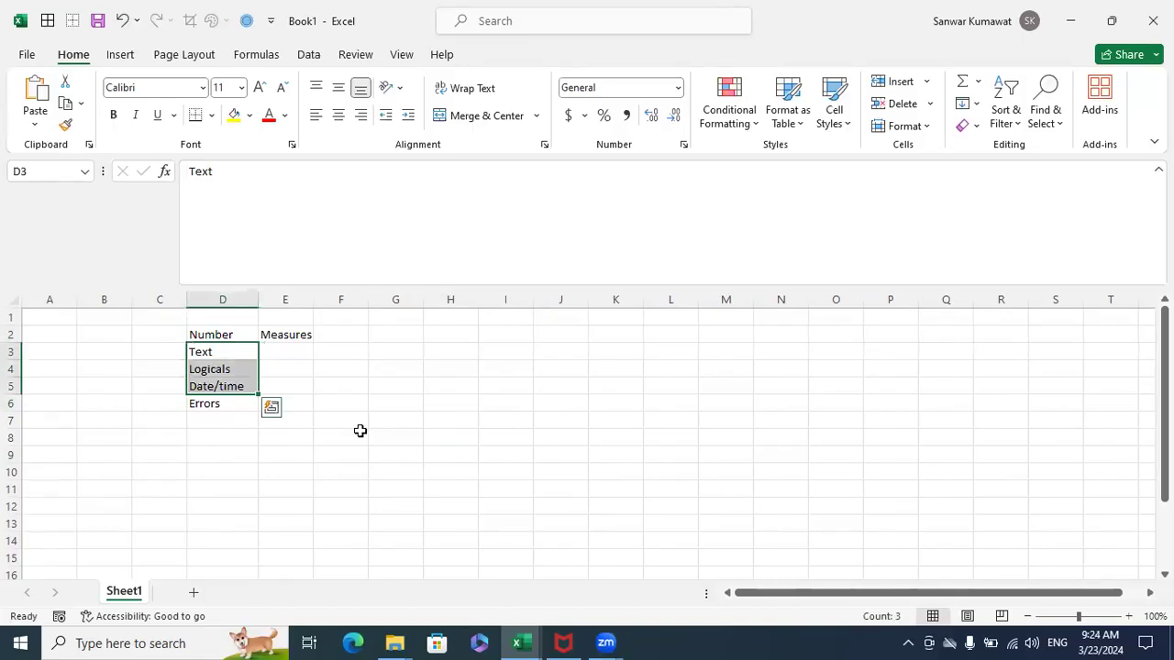
left_click(360, 428)
left_click_drag(220, 335, 265, 403)
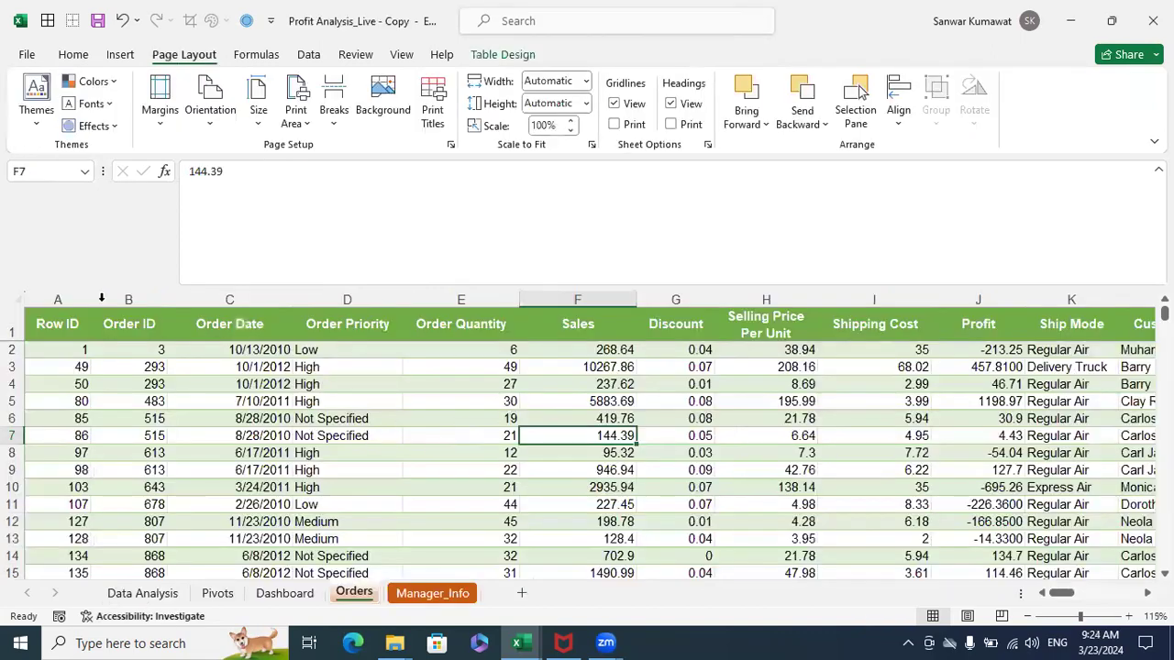
left_click(64, 299)
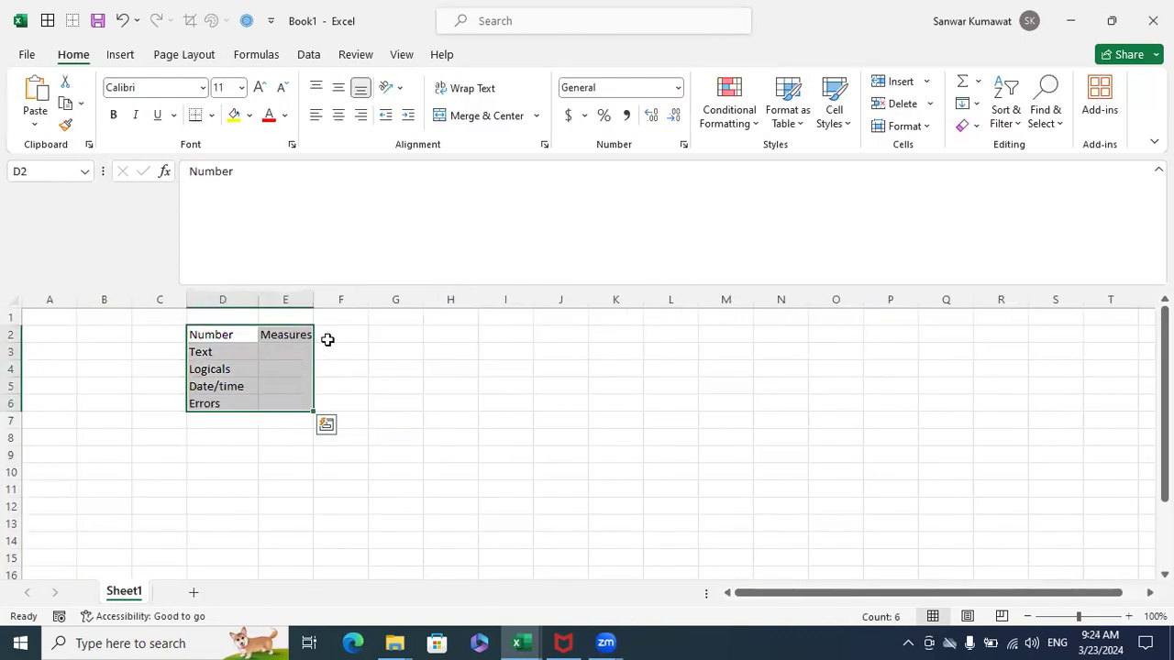
key("Tab")
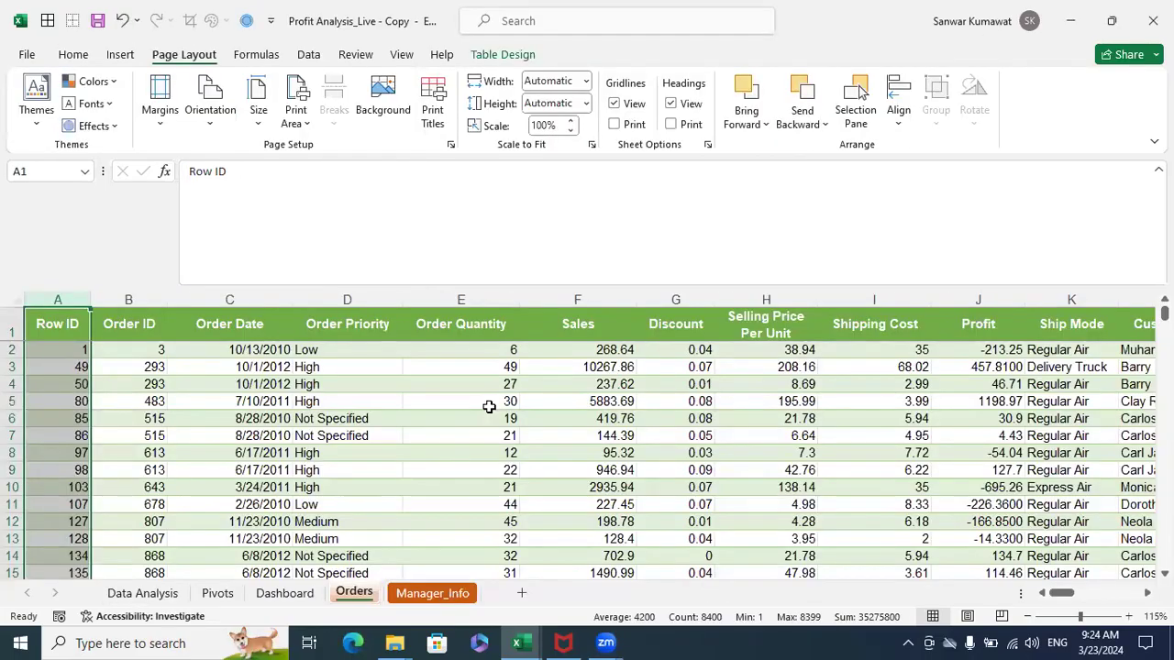
Select the Measure note on the profit analysis workbook's Data Analysis sheet, J21:O22, and clear the selection
left_click(161, 593)
left_click(598, 494)
left_click_drag(553, 538, 828, 548)
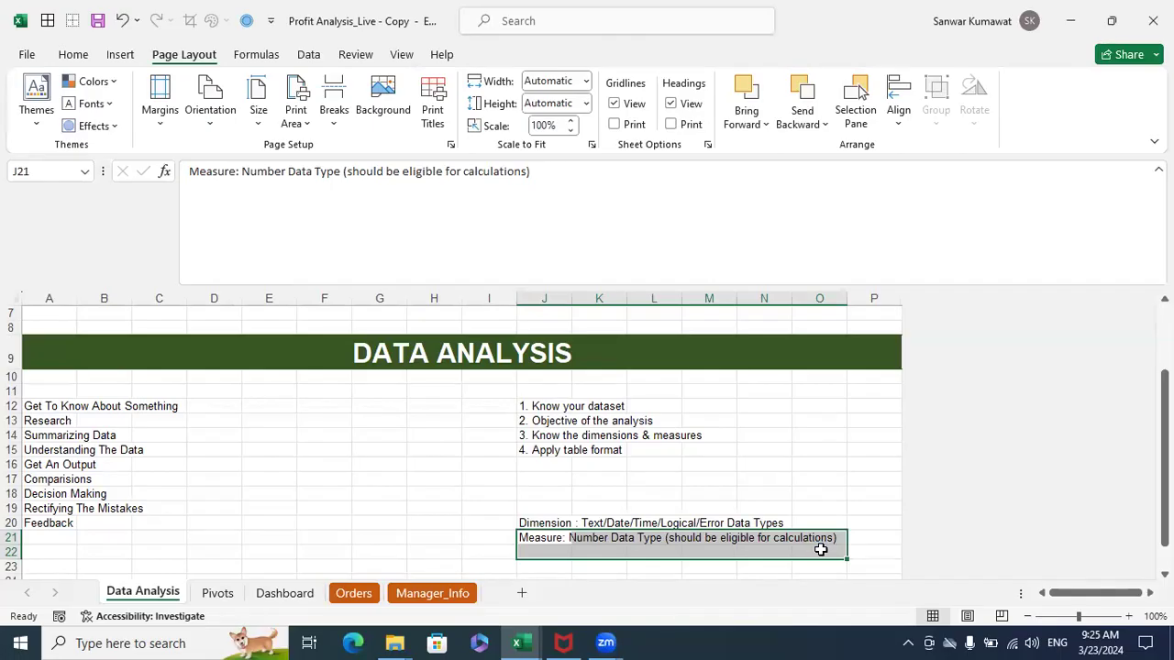
left_click(764, 478)
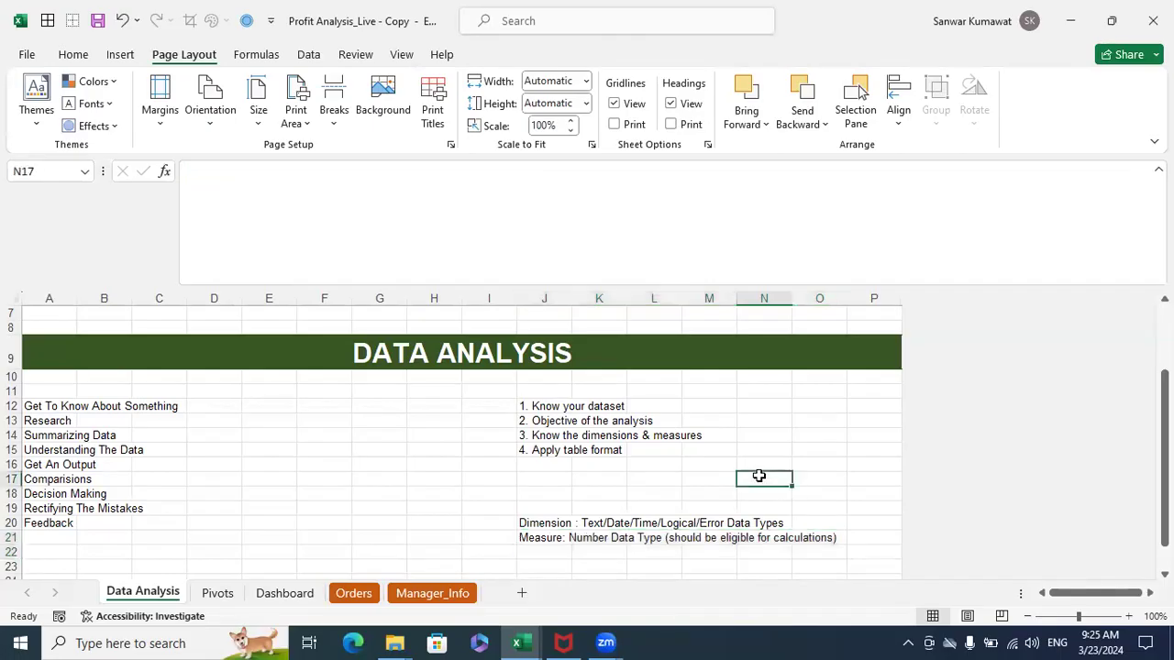
Select in turn the entire Order ID, Sales and Discount columns on the Orders sheet
left_click(349, 594)
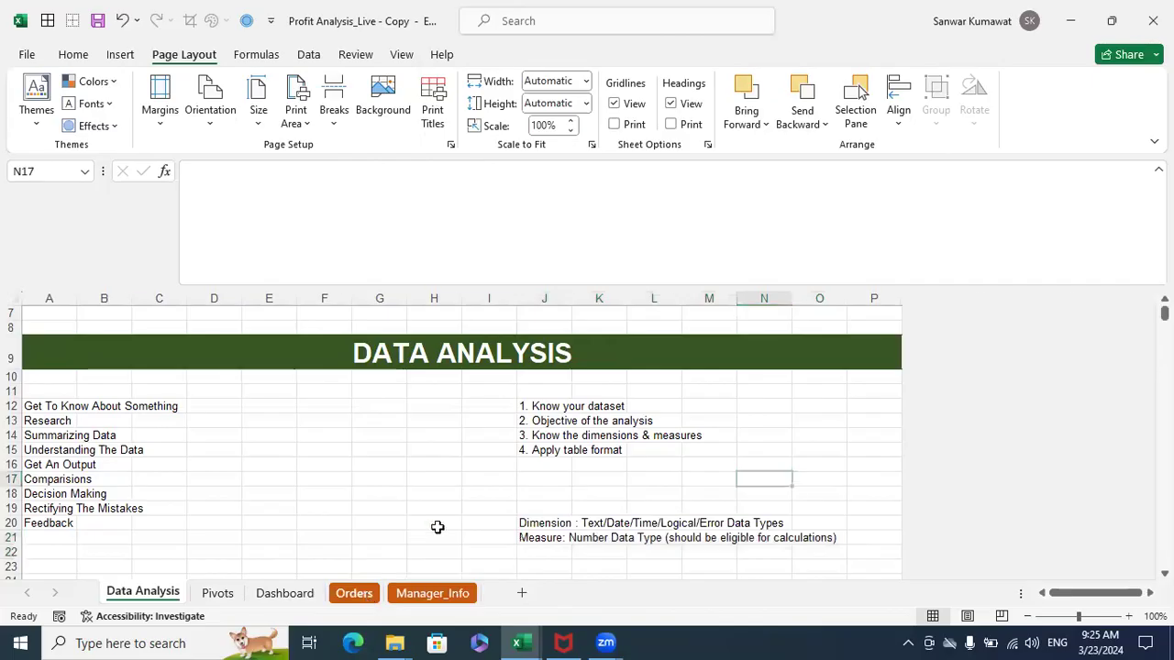
left_click(430, 448)
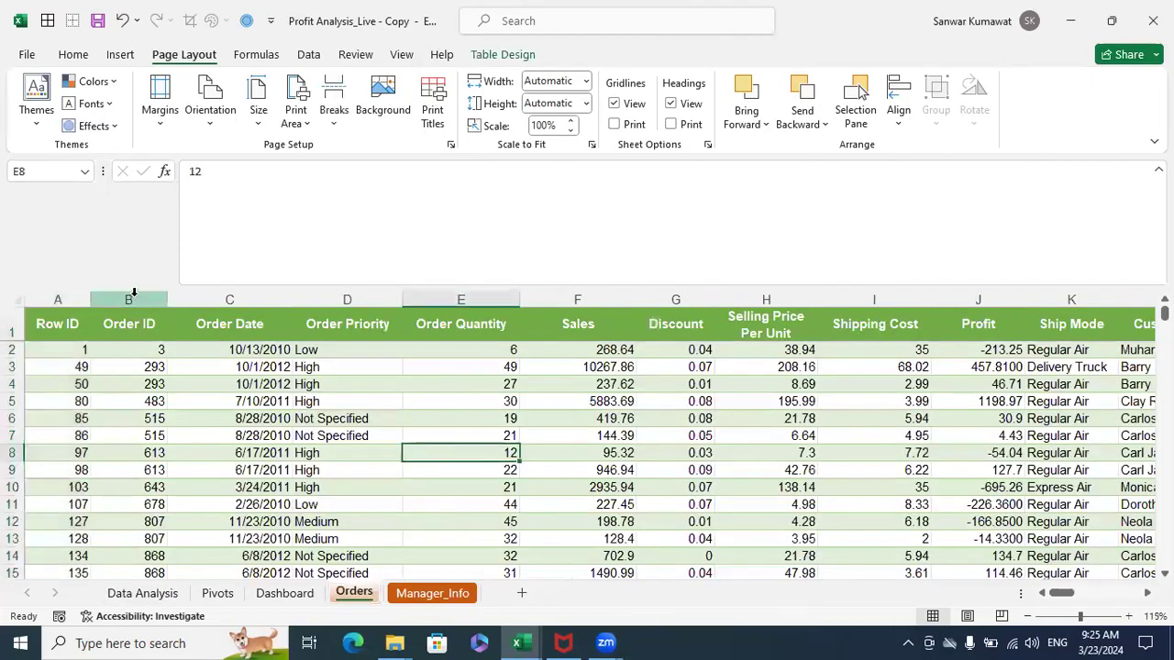
left_click(133, 300)
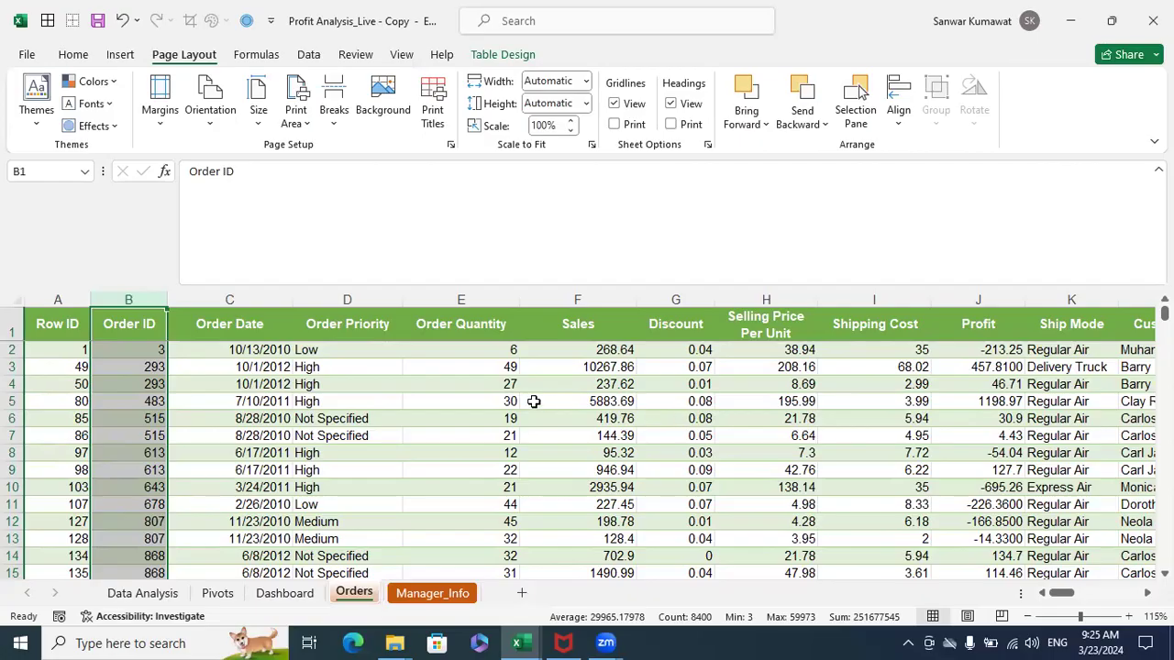
left_click(580, 295)
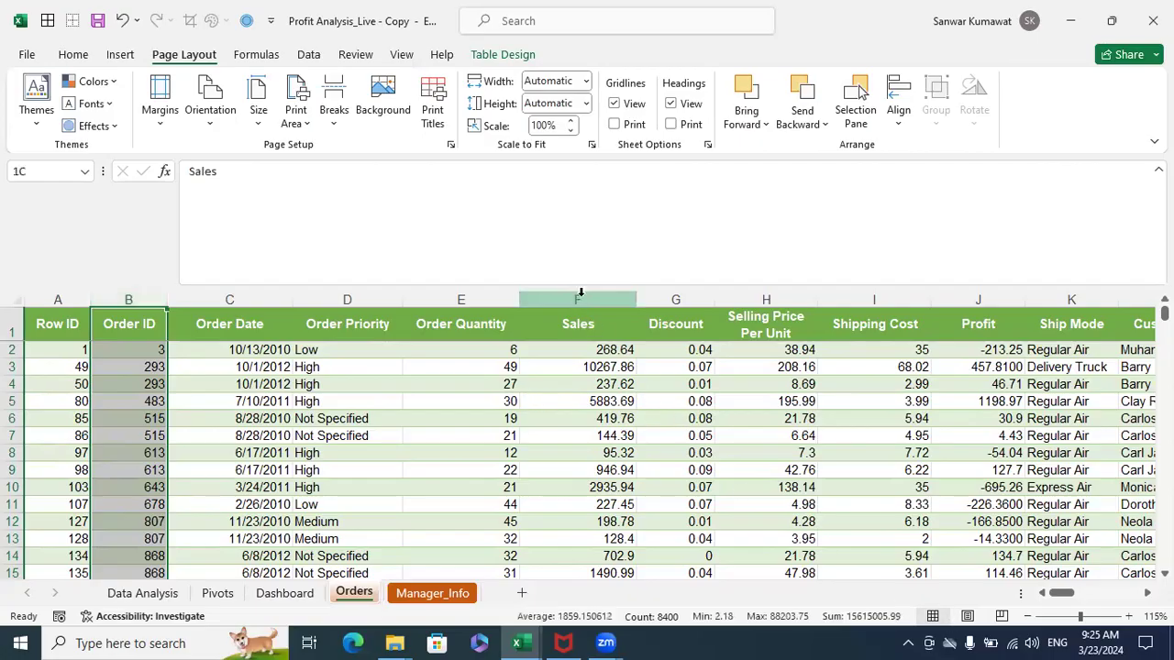
left_click(1146, 594)
left_click(1147, 594)
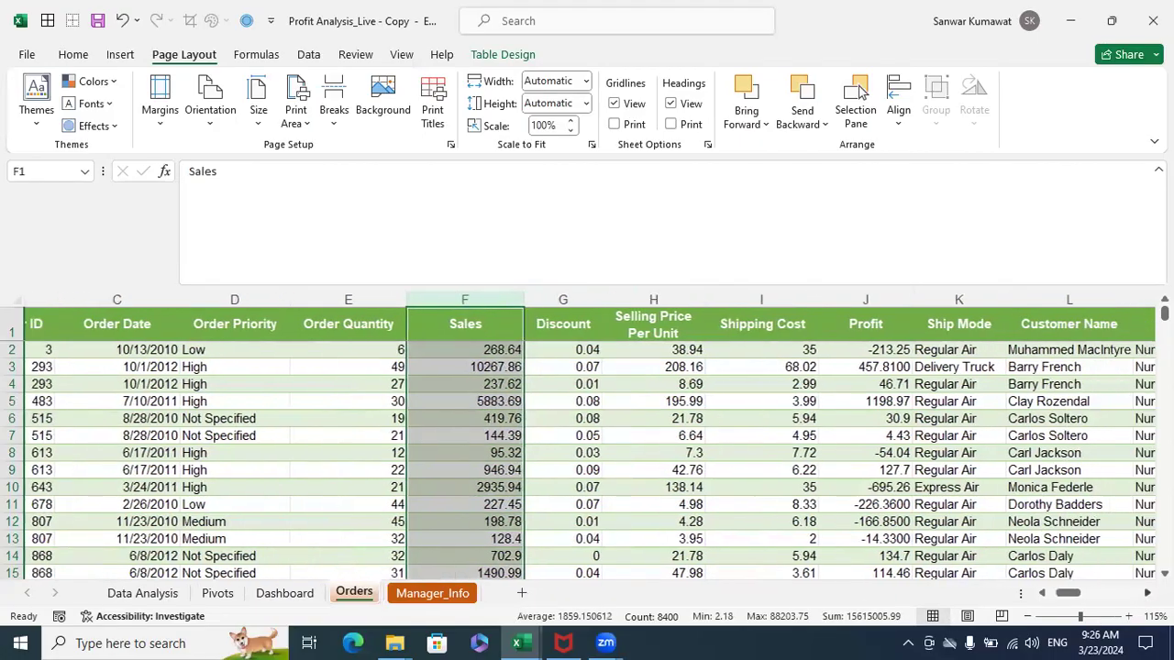
left_click(1147, 593)
left_click(1146, 593)
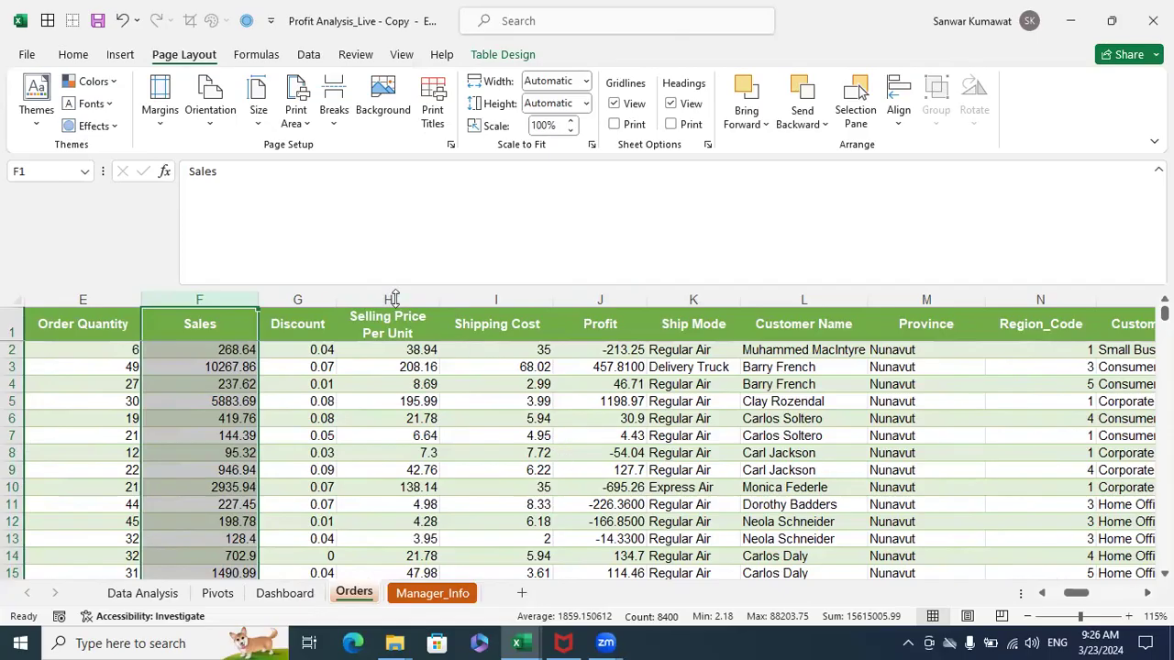
left_click(319, 312)
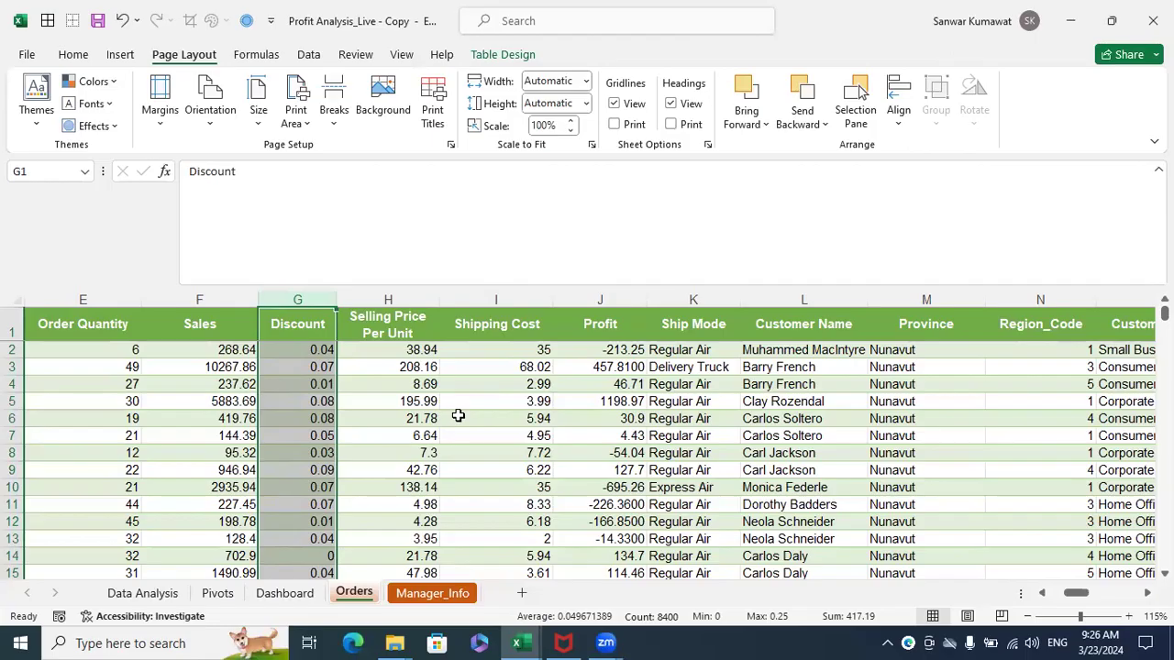
Switch to the Book1 workbook and highlight in turn the blank column ranges I2:I10, J2:J10 and K2:K8
left_click(519, 643)
left_click(676, 603)
left_click(454, 369)
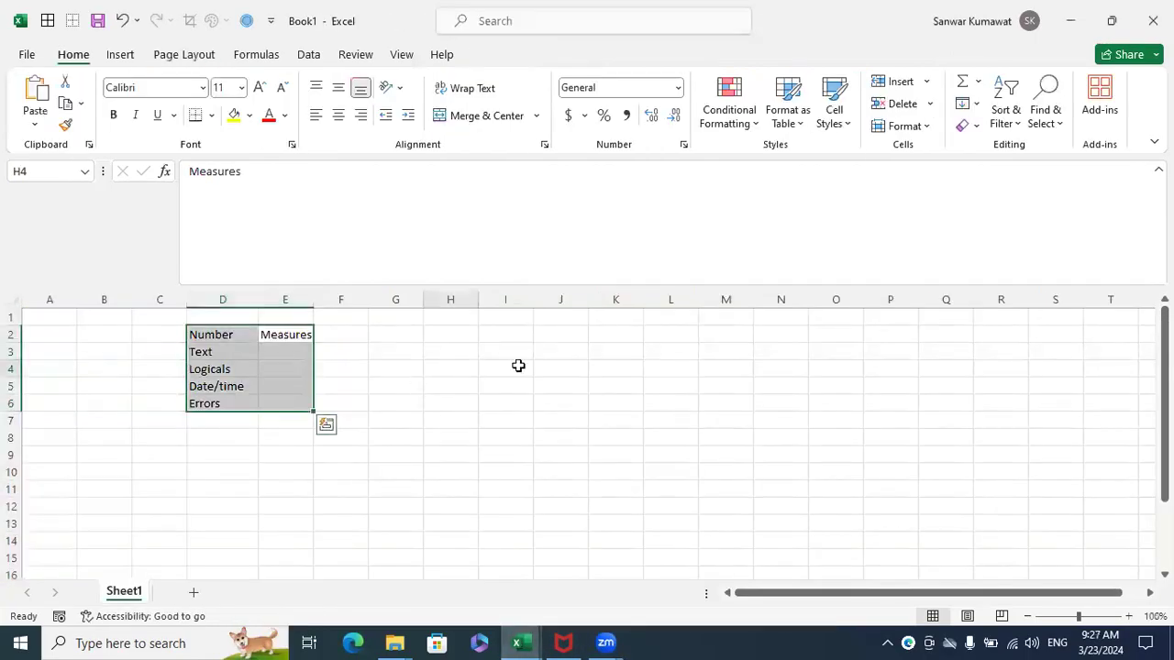
left_click_drag(524, 337, 508, 464)
left_click_drag(507, 337, 505, 467)
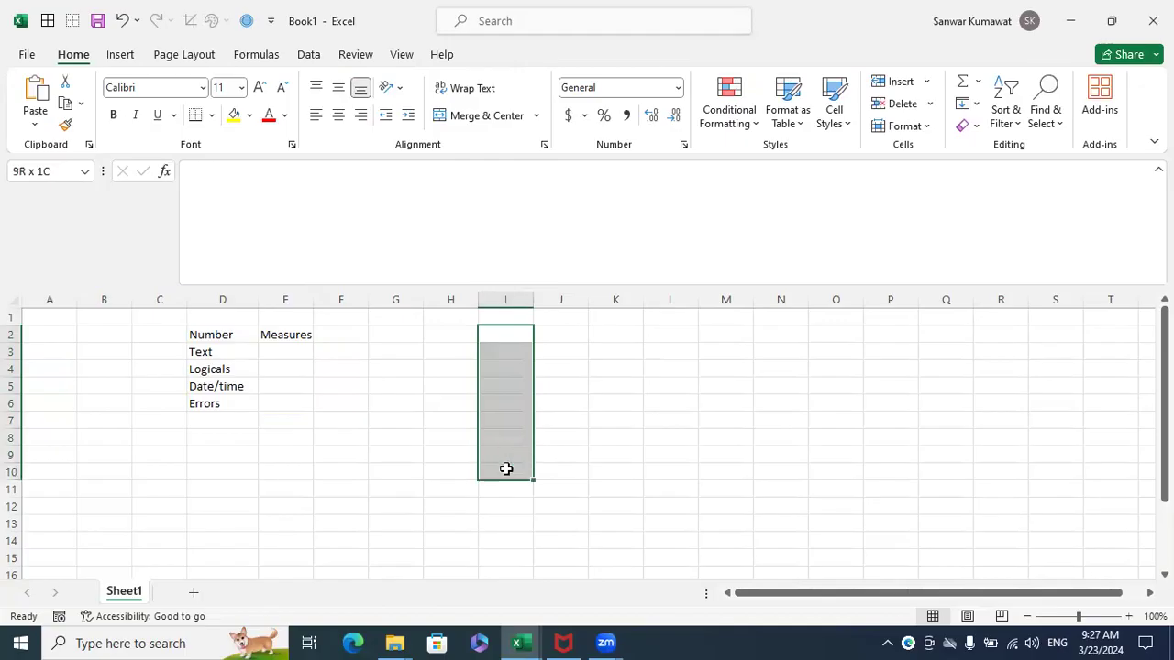
left_click_drag(555, 337, 558, 475)
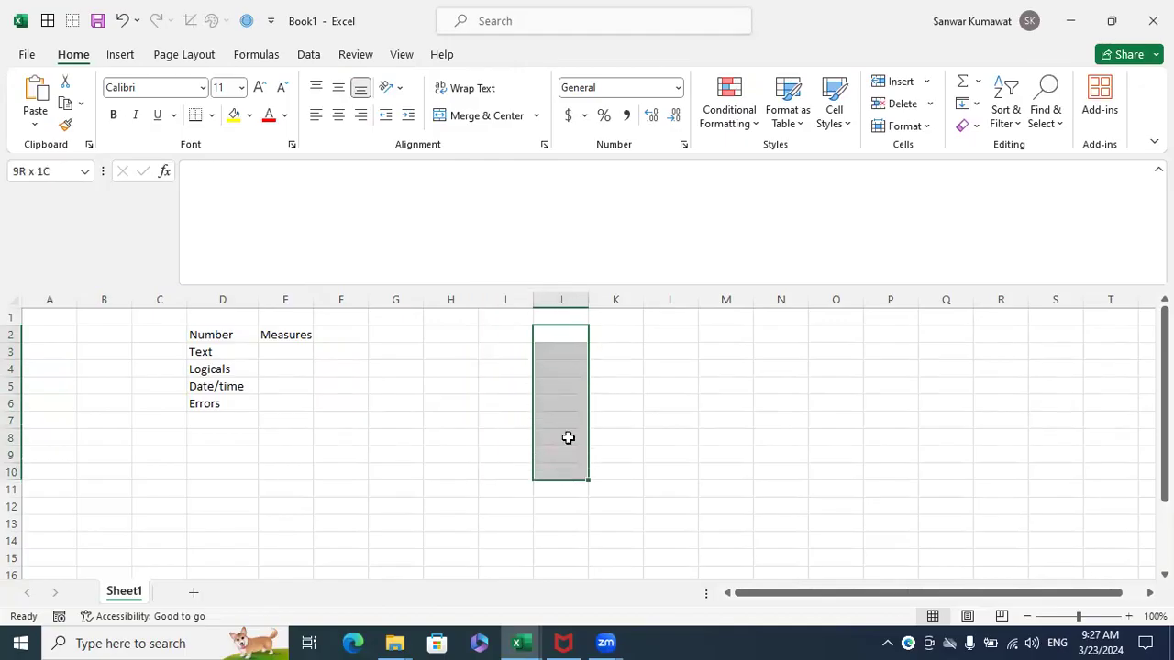
left_click_drag(608, 338, 610, 438)
Highlight in turn the blank row ranges across columns I to K, from I1:K2 down to I5:K5
left_click_drag(500, 328, 611, 340)
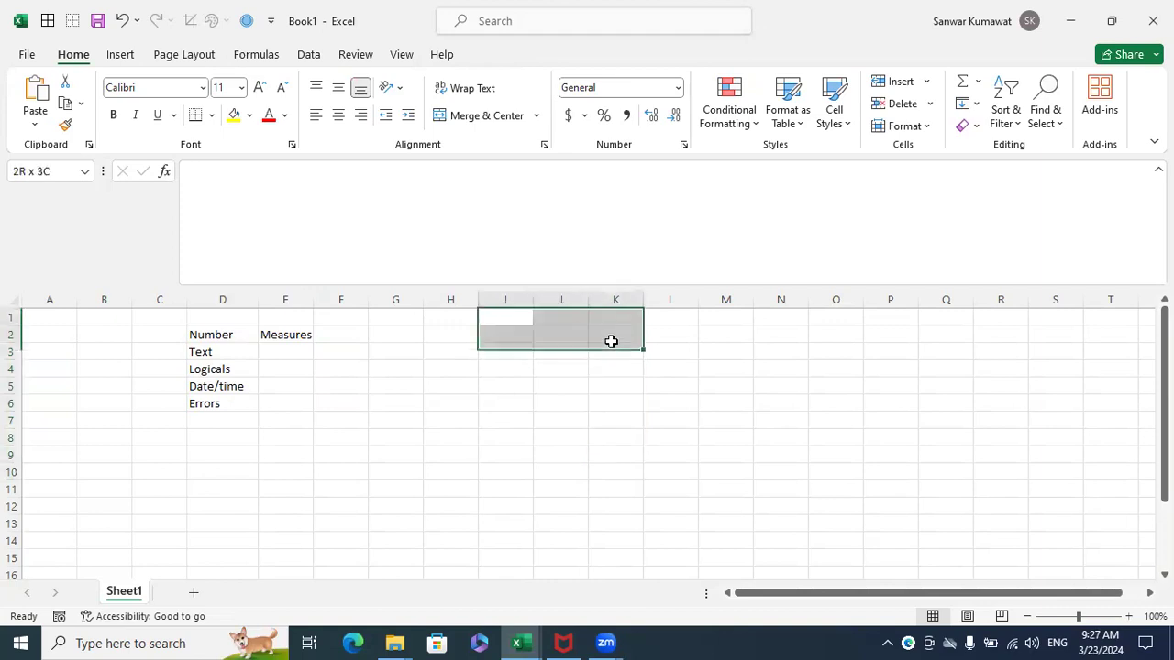
left_click(611, 338)
left_click_drag(519, 332, 599, 356)
left_click_drag(508, 367, 609, 376)
left_click_drag(508, 388, 601, 389)
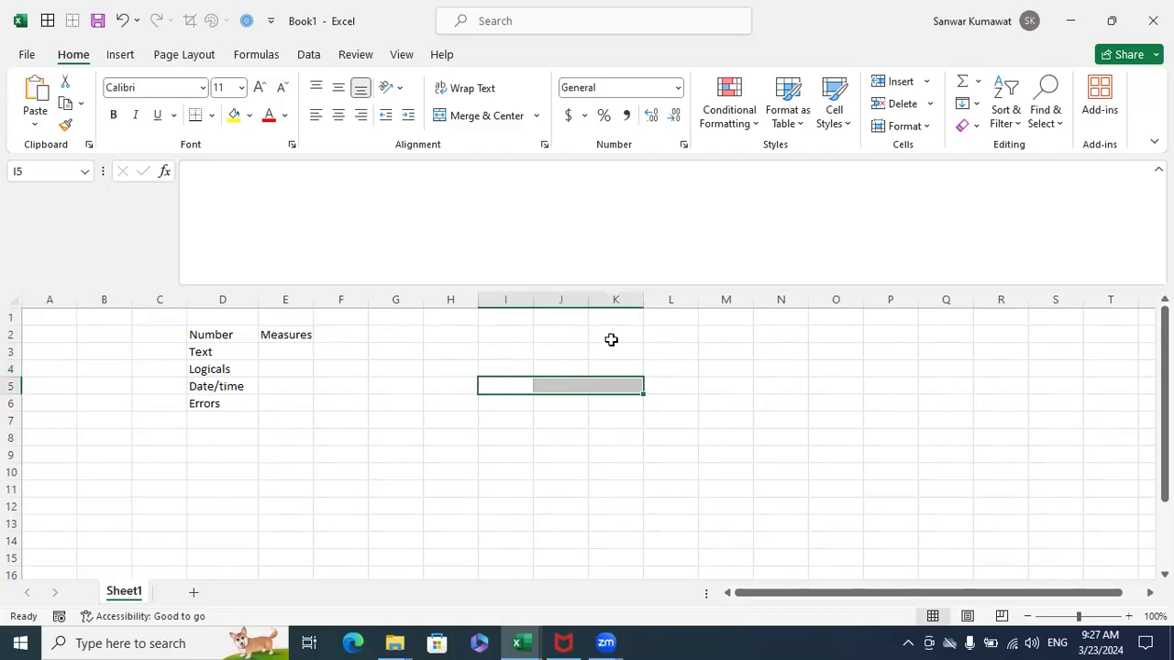
Highlight in turn the blank column ranges K2:K10, L2:L9 and K2:K9
left_click_drag(603, 333, 617, 468)
left_click_drag(669, 335, 671, 455)
left_click_drag(621, 335, 621, 457)
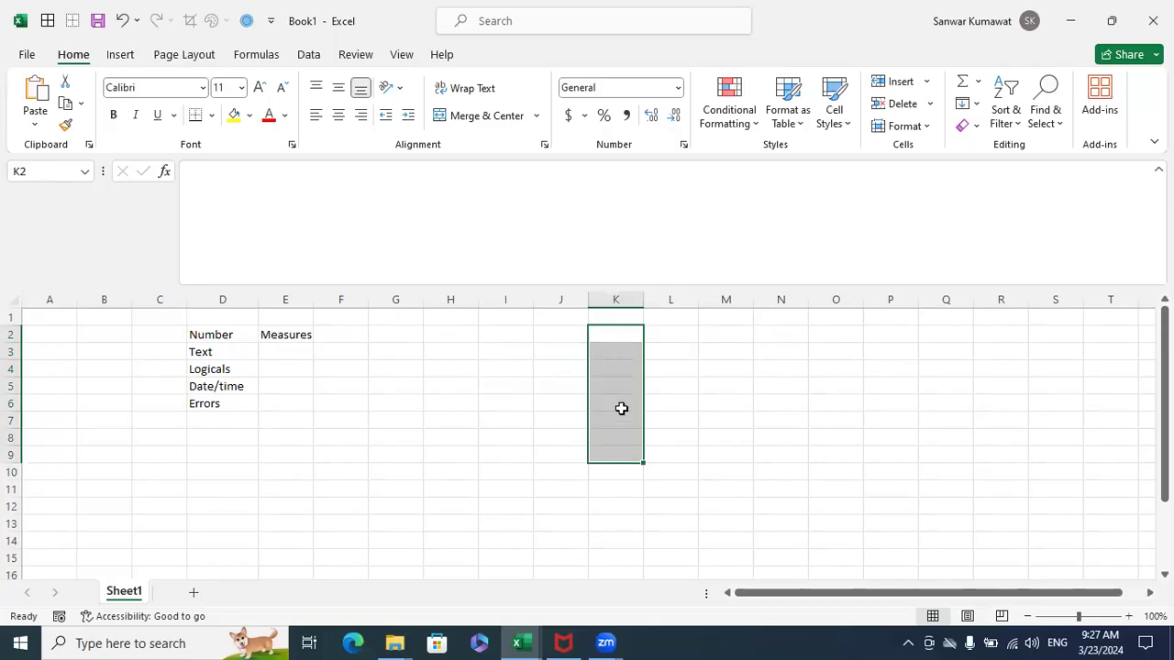
Enter the label Total in cell J10 and return to the blank cell above it
left_click(577, 470)
type("Total")
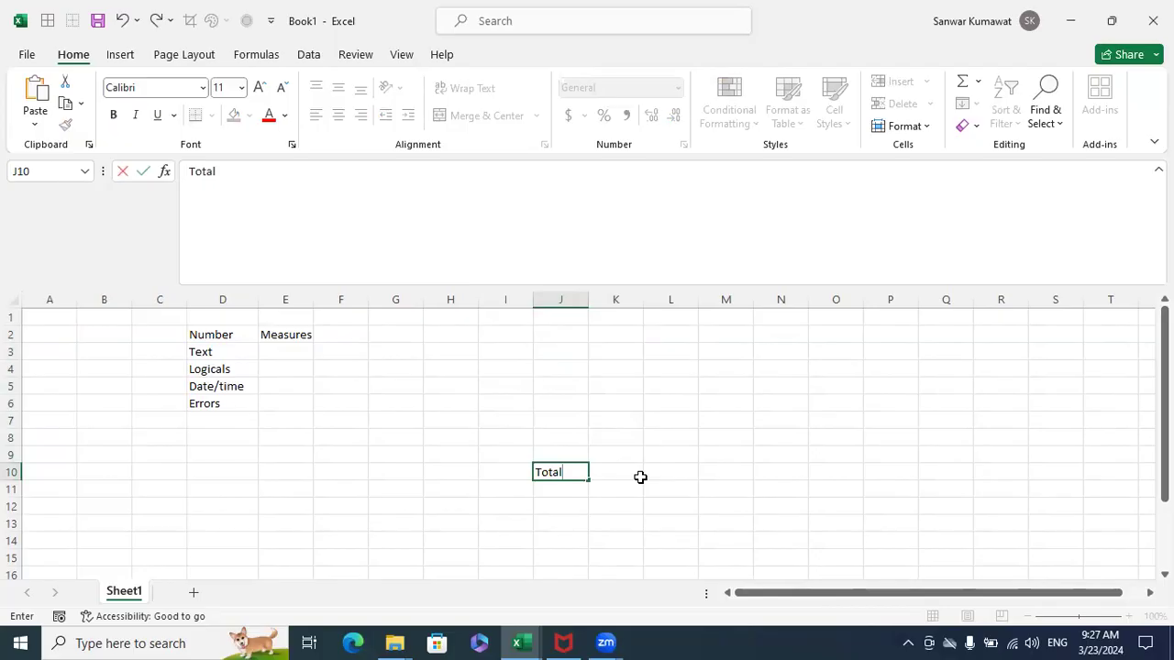
key("Return")
key("Up")
key("Up")
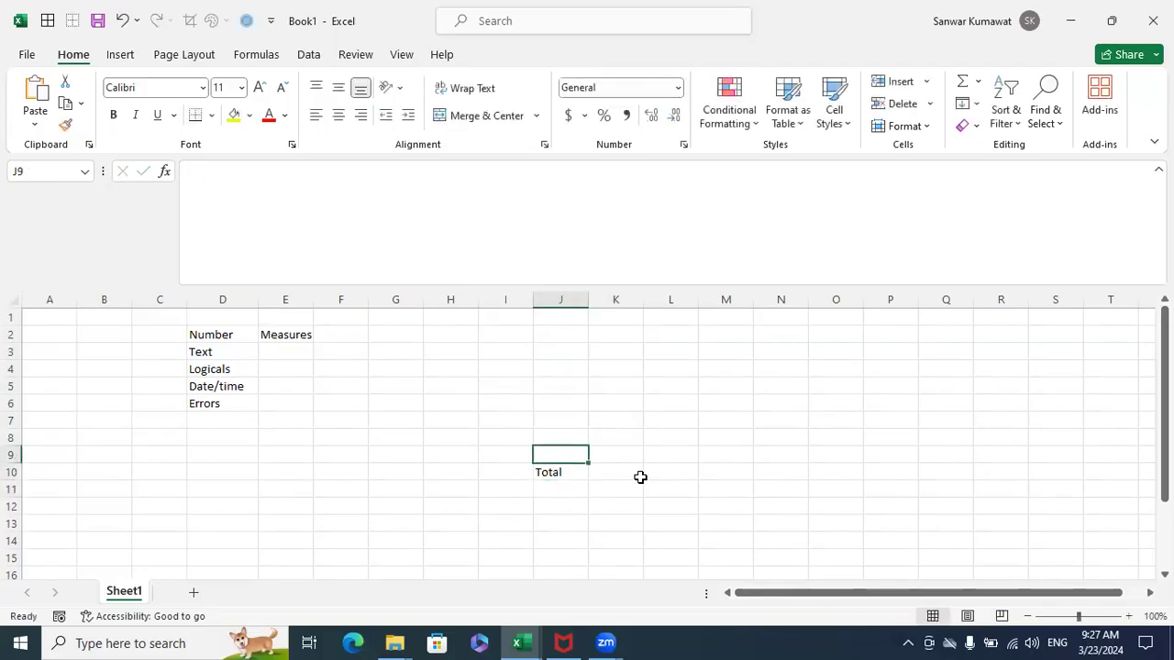
Highlight the blank cells above the Total label in column J, from J9 upward
key("shift+Up")
key("shift+Up")
key("shift+Up")
key("shift+Up")
key("shift+Up")
key("shift+Up")
key("shift+Up")
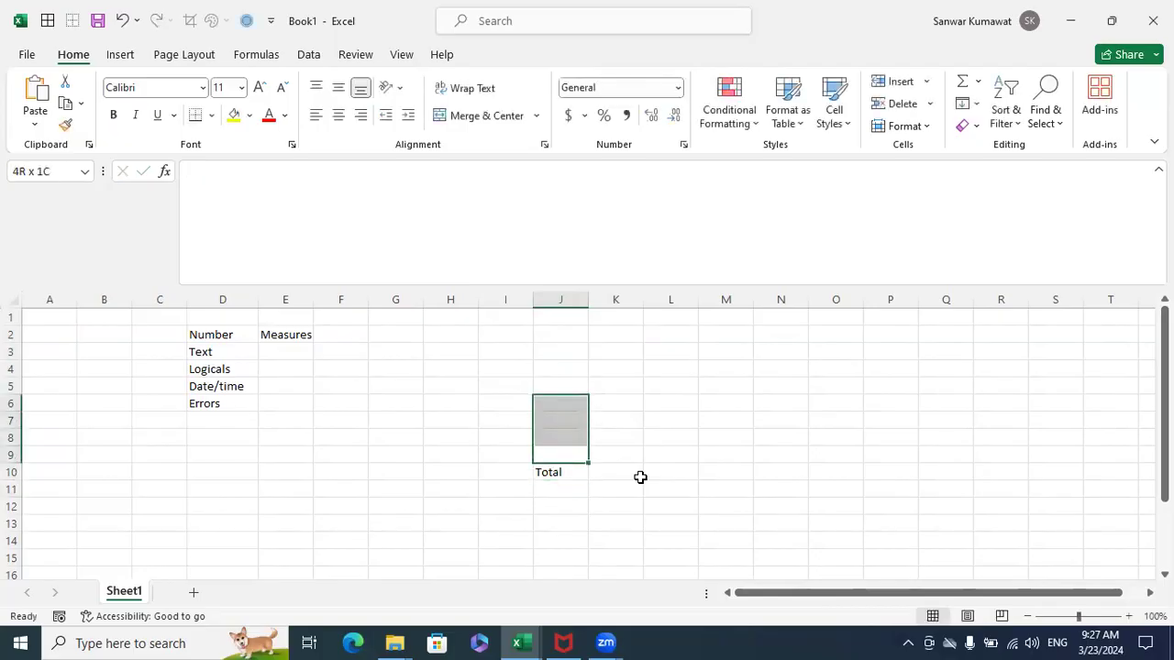
Enter the headers MRP, Dis % and Discount Amount in cells J1, K1 and L1
key("Up")
key("Up")
key("Up")
key("Up")
key("Up")
key("Up")
key("Up")
key("Up")
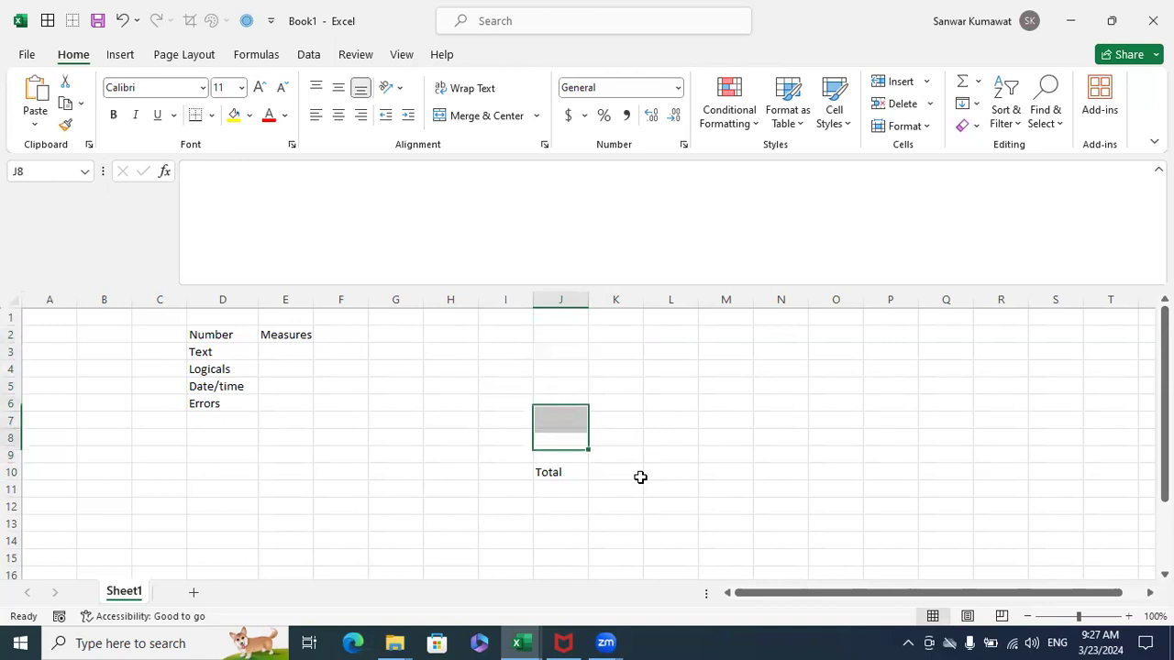
type("MRP")
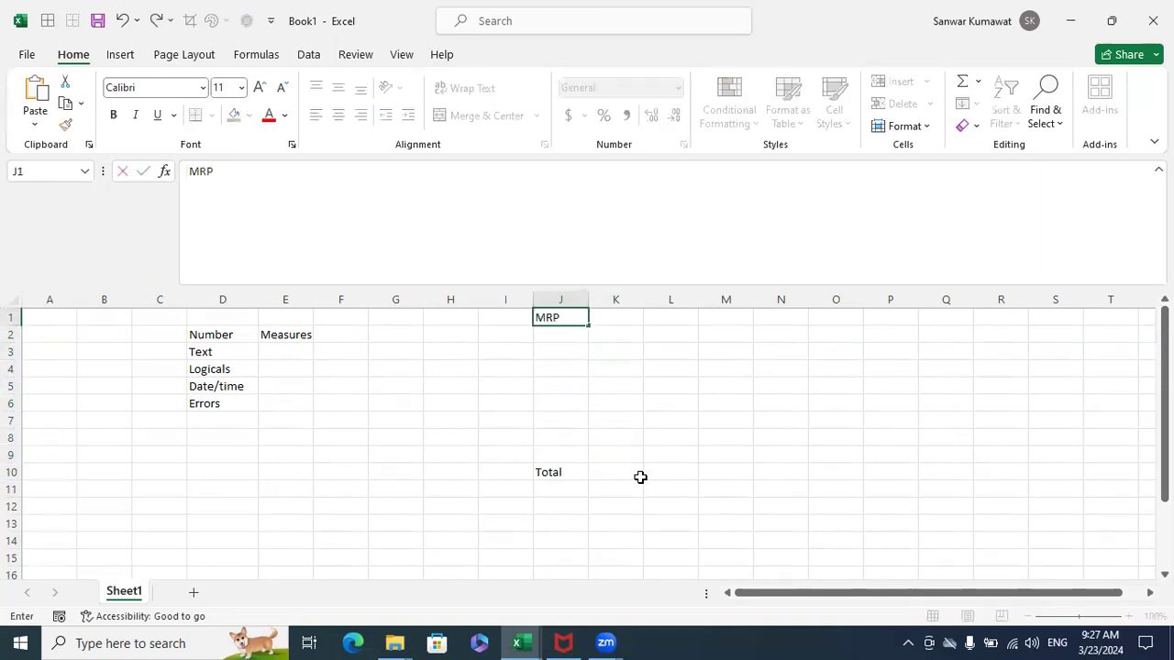
key("Return")
key("Up")
key("Right")
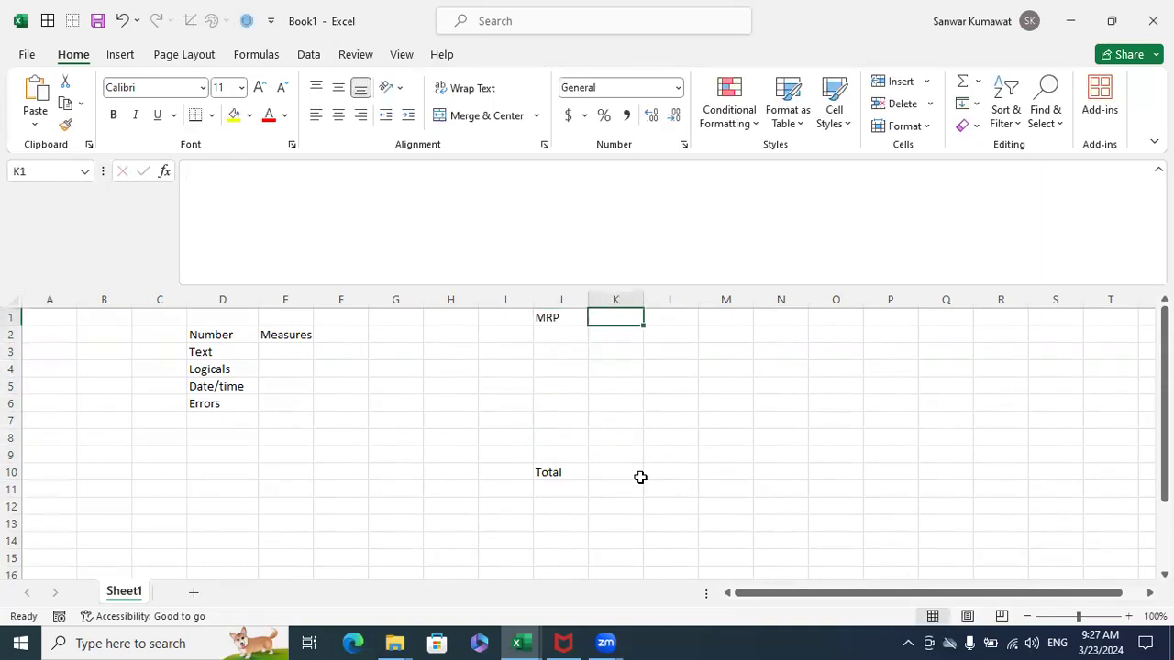
type("Dis %")
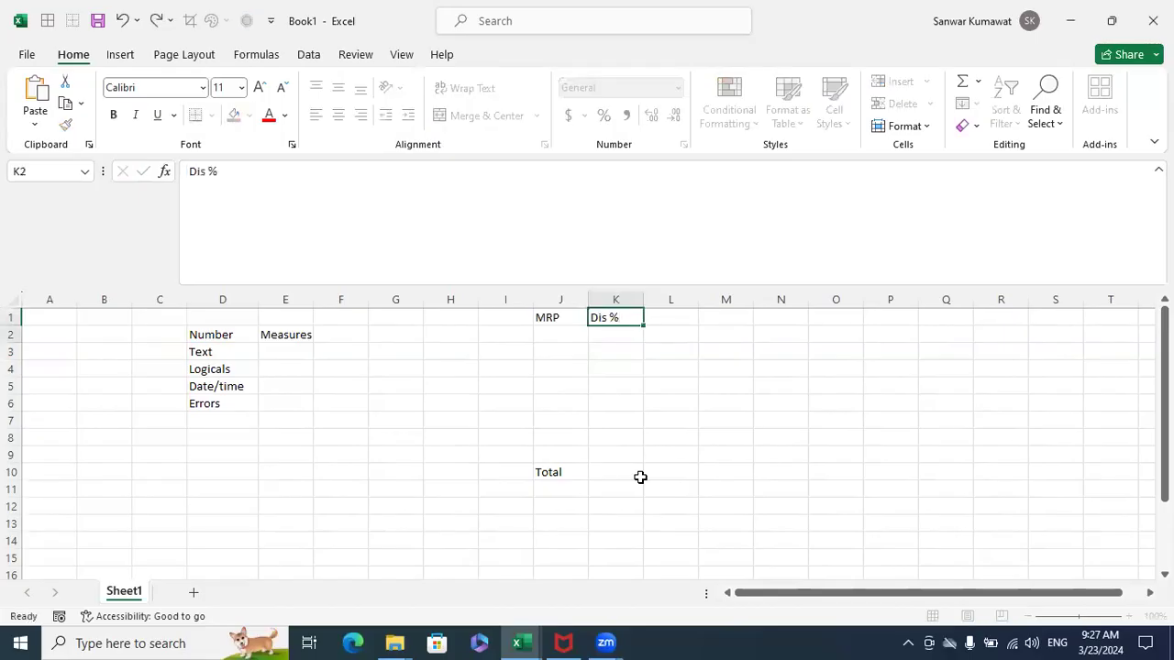
key("Return")
key("Up")
key("Right")
type("Dis")
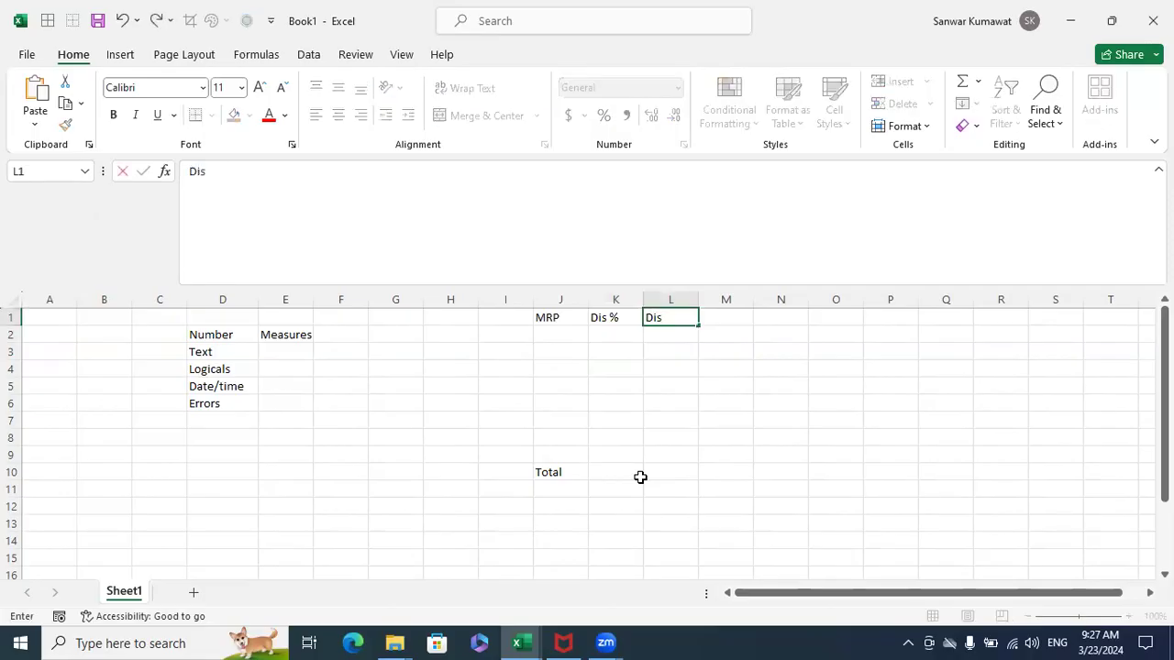
type("count Amount")
key("Return")
Fill K2:K9 under the Dis % header with 10, 3, 2, 6, 7, 8, 12 and 3
key("Left")
type("10")
key("Return")
type("3")
key("Return")
type("2")
key("Return")
type("6")
key("Return")
type("7")
key("Return")
type("8")
key("Return")
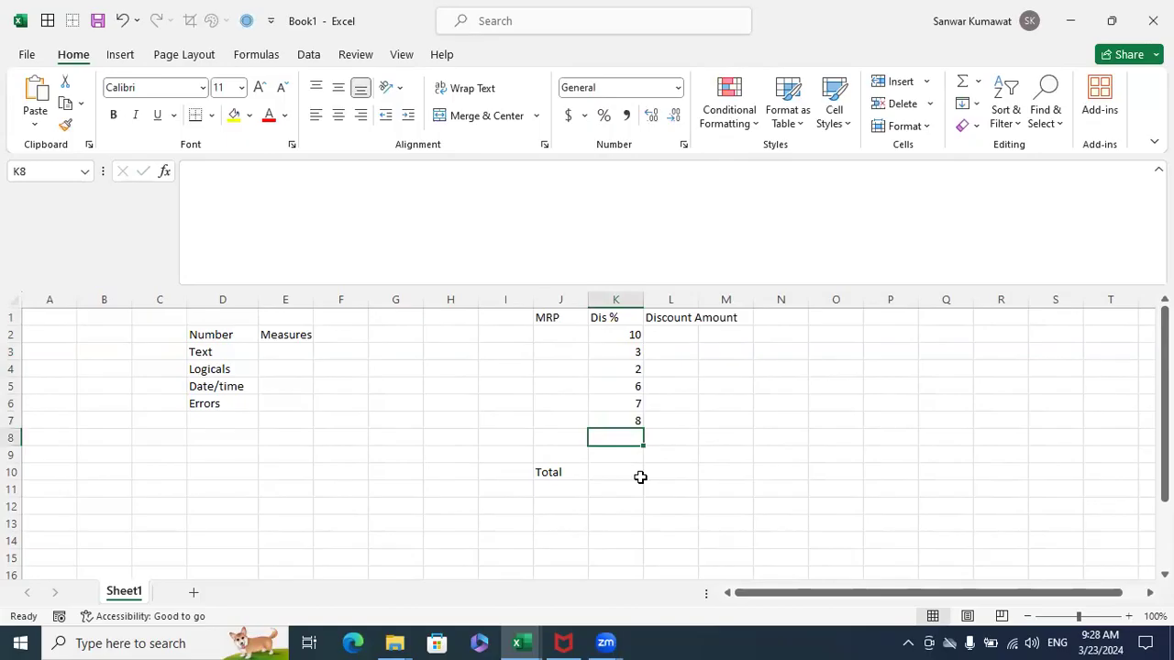
type("12")
key("Return")
type("3")
key("Return")
Select K2:K9 to check the sum of the Dis % values, and widen column L slightly
left_click_drag(638, 337, 632, 455)
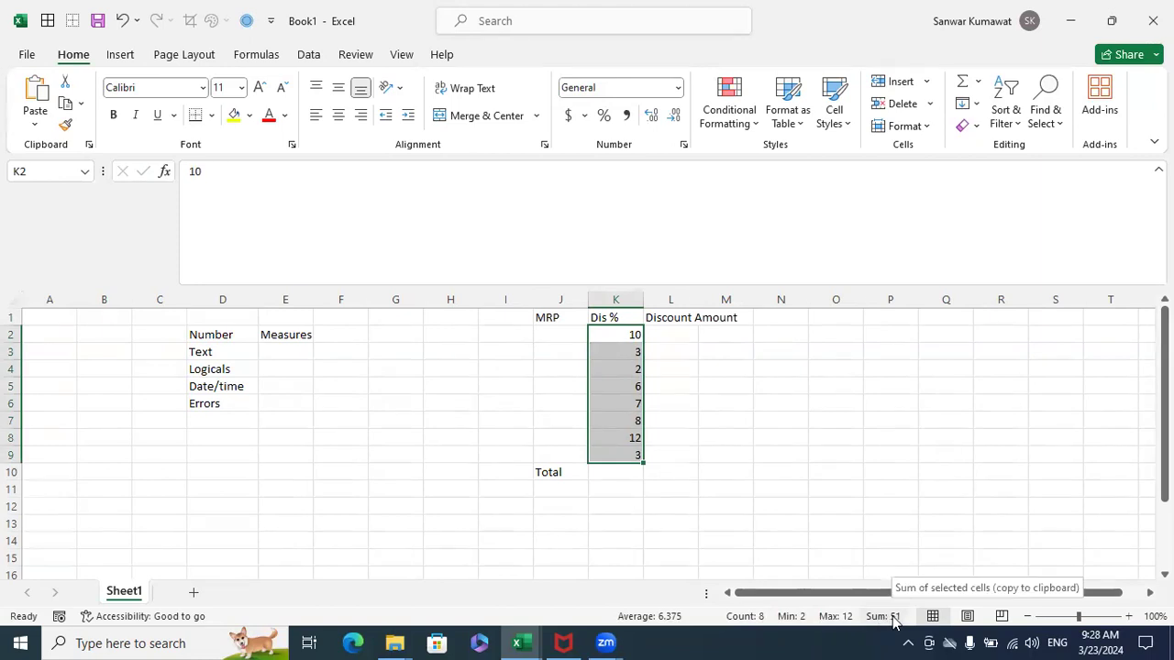
left_click(669, 336)
left_click_drag(699, 310, 708, 305)
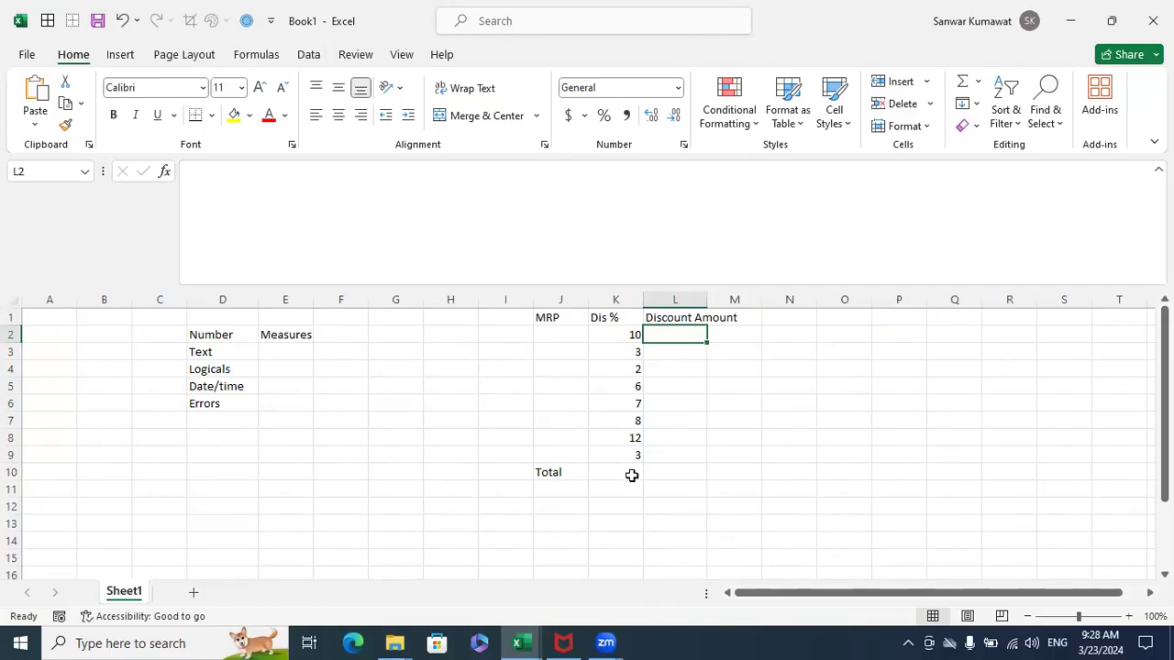
Highlight in turn the blank row range J13:O13, the Discount Amount cells L2:L10 and the Dis % values K2:K9
left_click(541, 525)
left_click_drag(568, 535, 864, 534)
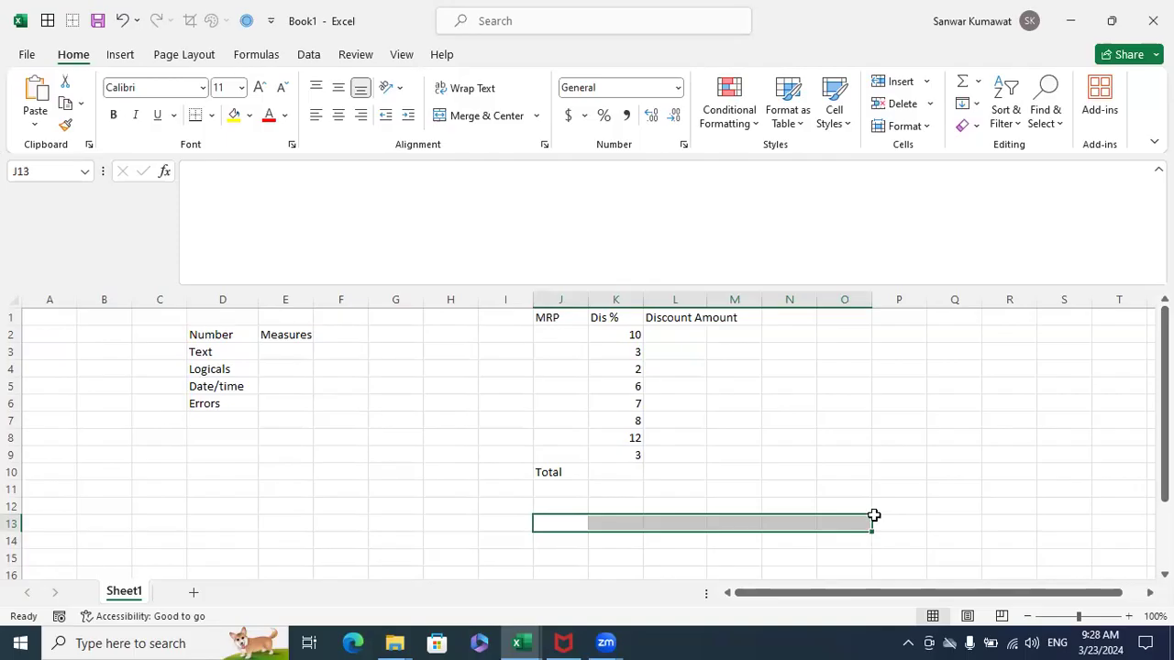
left_click_drag(676, 336, 681, 466)
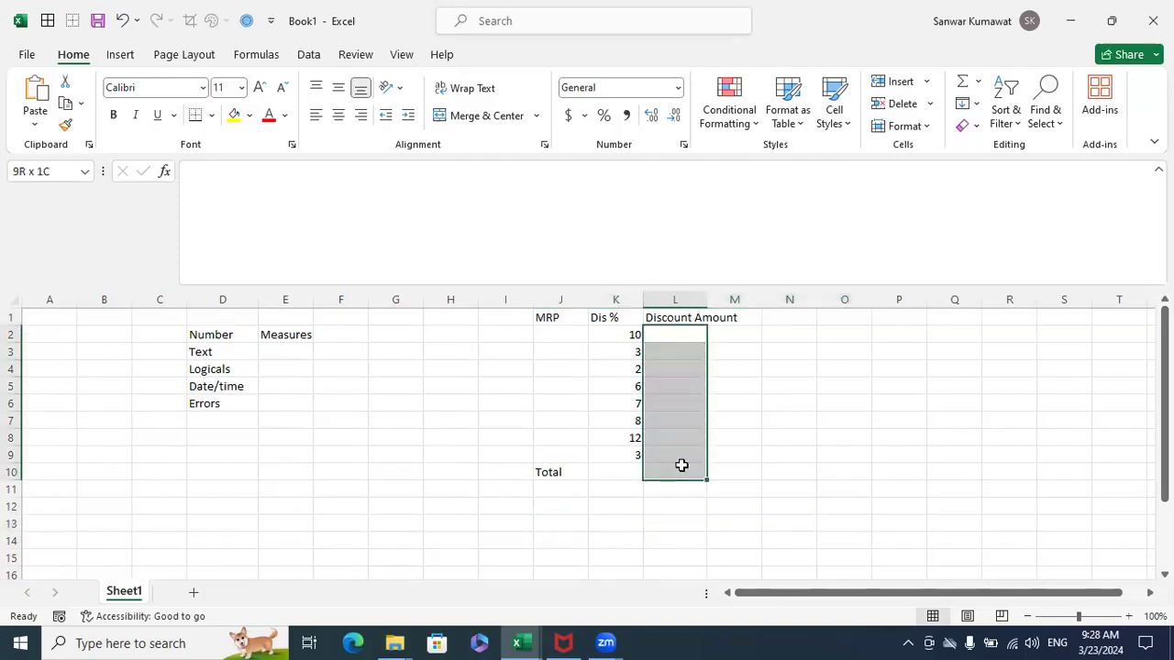
left_click_drag(609, 342, 620, 455)
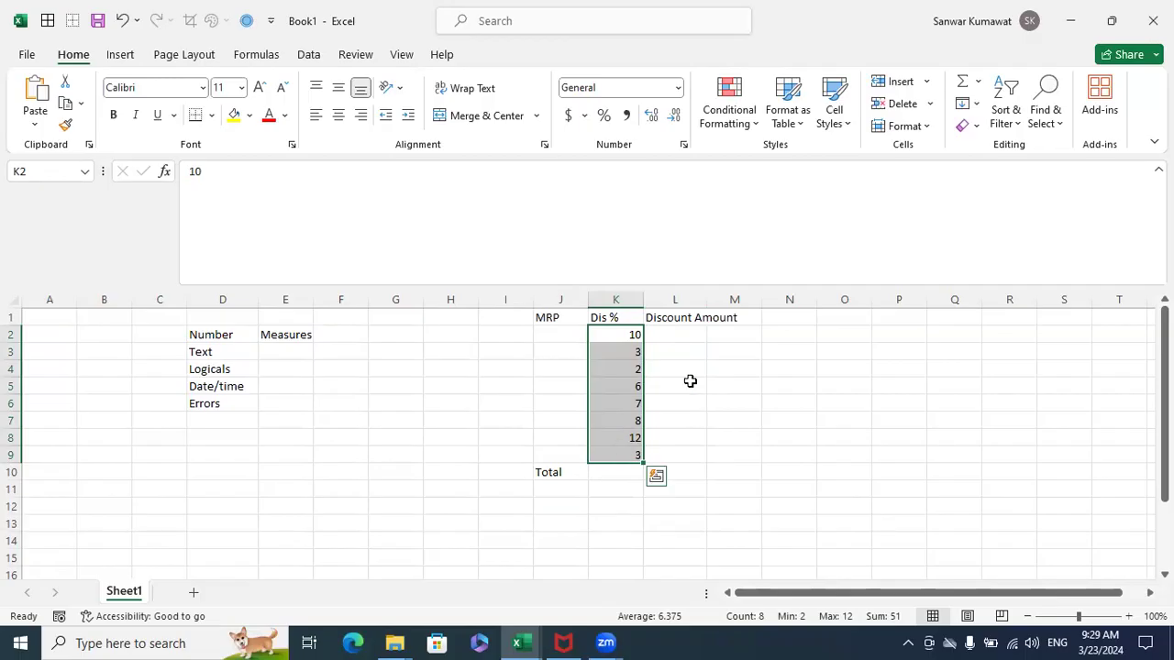
Enter the numbers 1, 2, 3, 4 and 5 down cells O2:O6
left_click(826, 323)
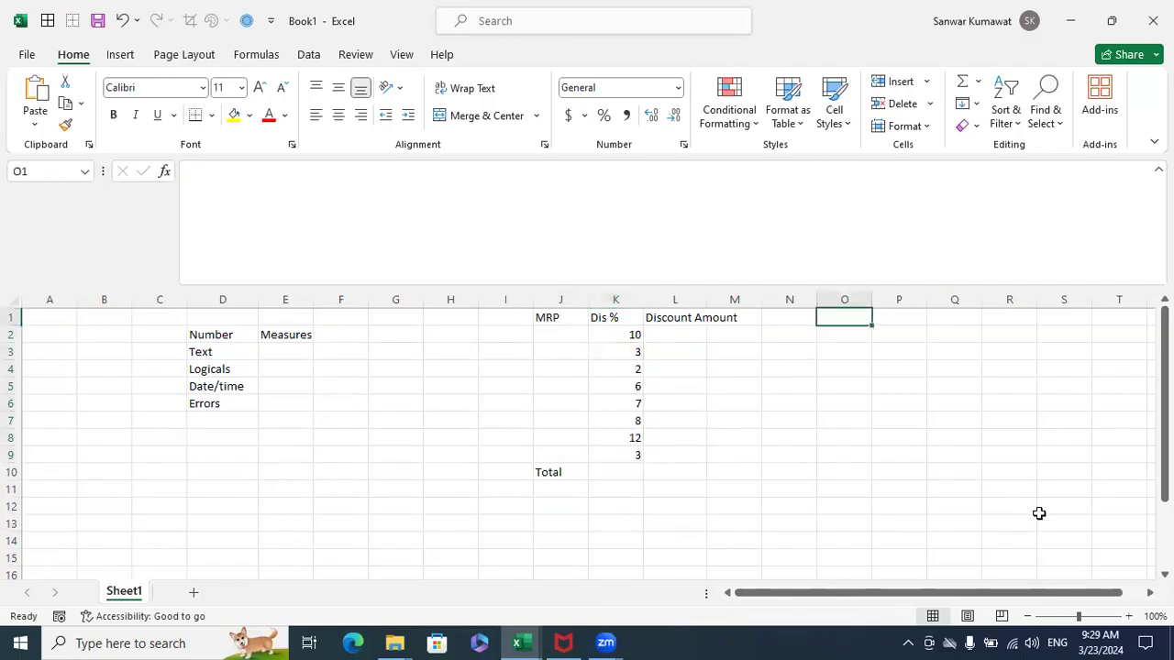
key("Down")
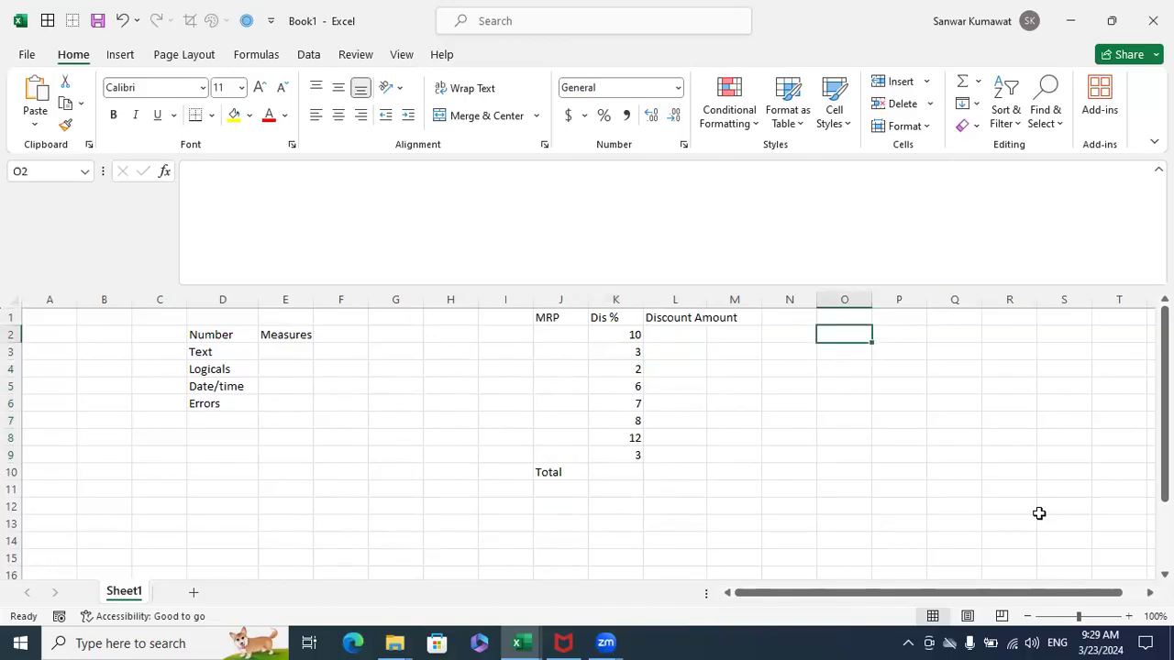
key("shift+Down")
key("shift+Down")
key("shift+Down")
key("Up")
key("Down")
key("Down")
key("Up")
type("1")
key("Return")
type("2")
key("Return")
type("3")
key("Return")
type("4")
key("Return")
type("5")
key("Return")
Step through the numbered rows from O2 down, moving back and forth between each number and its neighbouring column P cell
key("Up")
key("Up")
key("Up")
key("Up")
key("Up")
key("Right")
key("Left")
key("Down")
key("Right")
key("Left")
key("Right")
key("Down")
key("Left")
key("Right")
key("Left")
key("Right")
key("Left")
key("Down")
key("Right")
key("Left")
key("Right")
key("Left")
key("Right")
key("Left")
key("Right")
key("Down")
key("Left")
key("Right")
key("Left")
key("Right")
Enter the headers Qty. and Rate in cells Q1 and R1
key("Up")
key("Up")
key("Up")
key("Up")
key("Up")
key("Right")
key("Left")
key("Right")
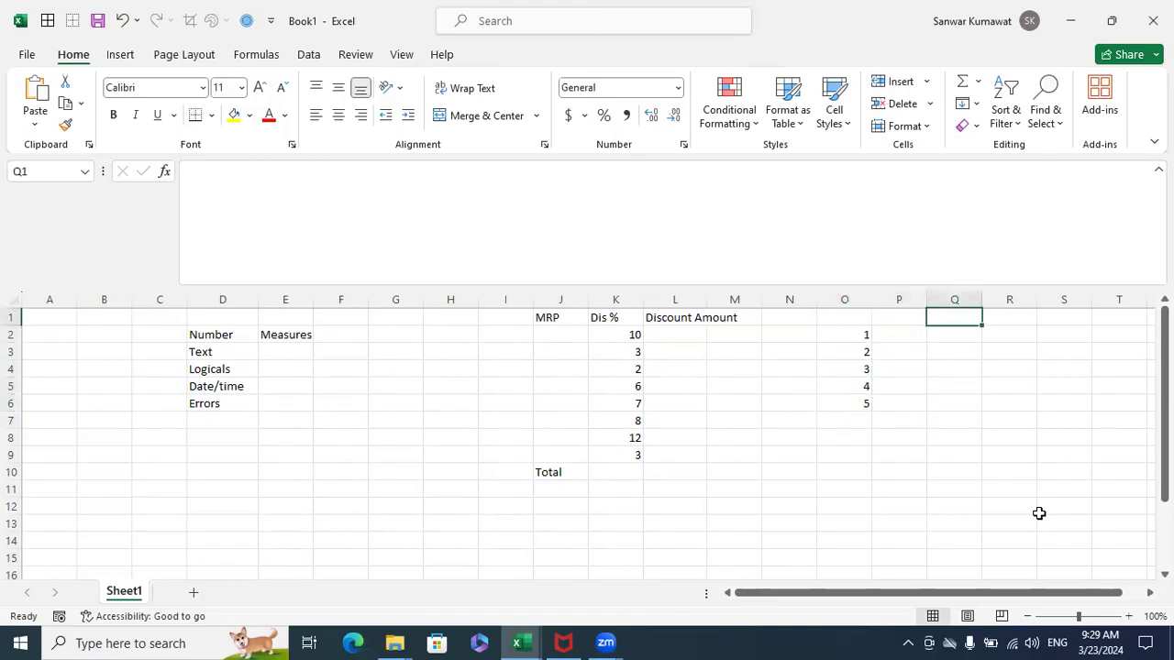
type("Qt")
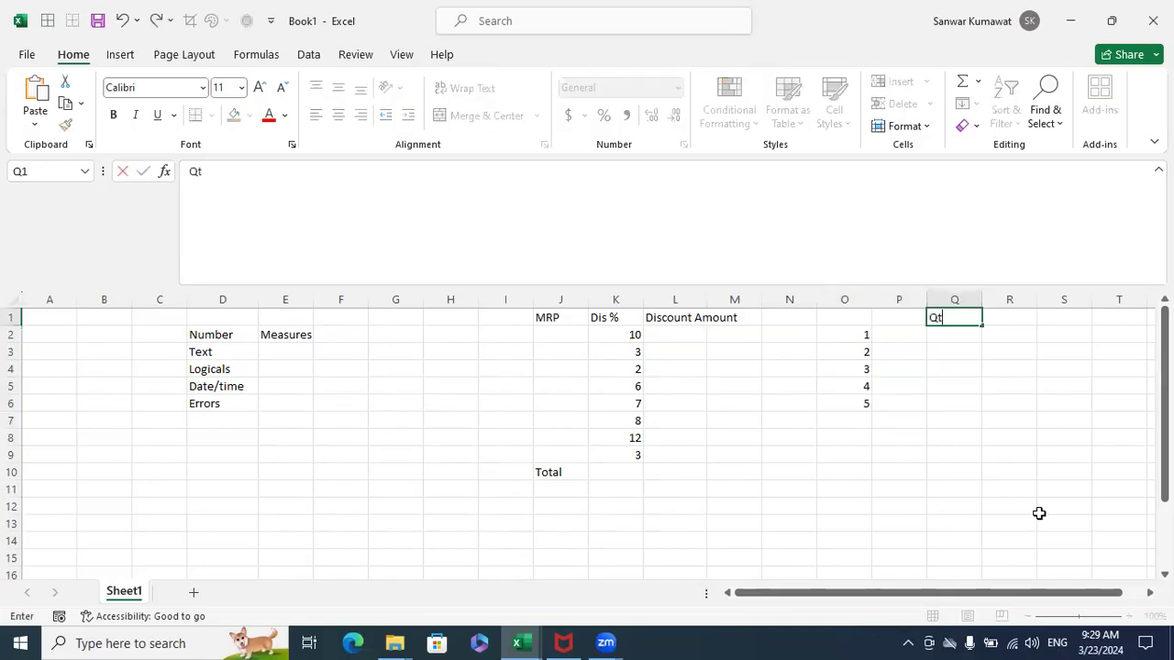
type("y.")
key("Return")
key("Up")
key("Right")
type("Rate")
key("Return")
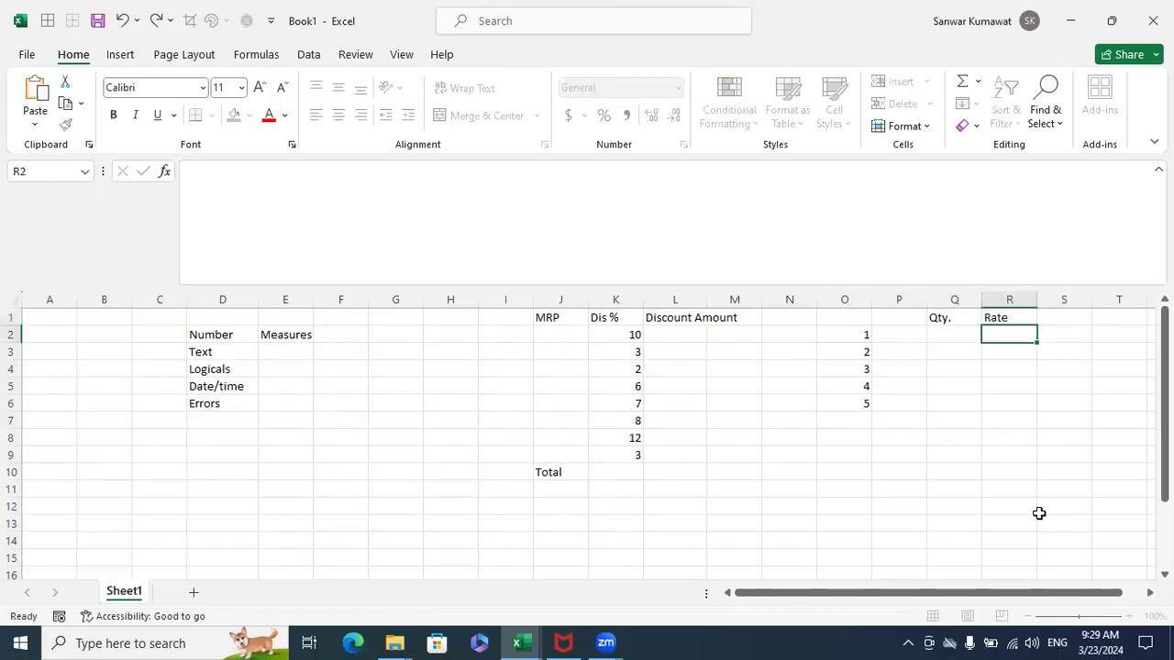
Highlight the blank cells Q2:Q6 under the Qty. header
key("Left")
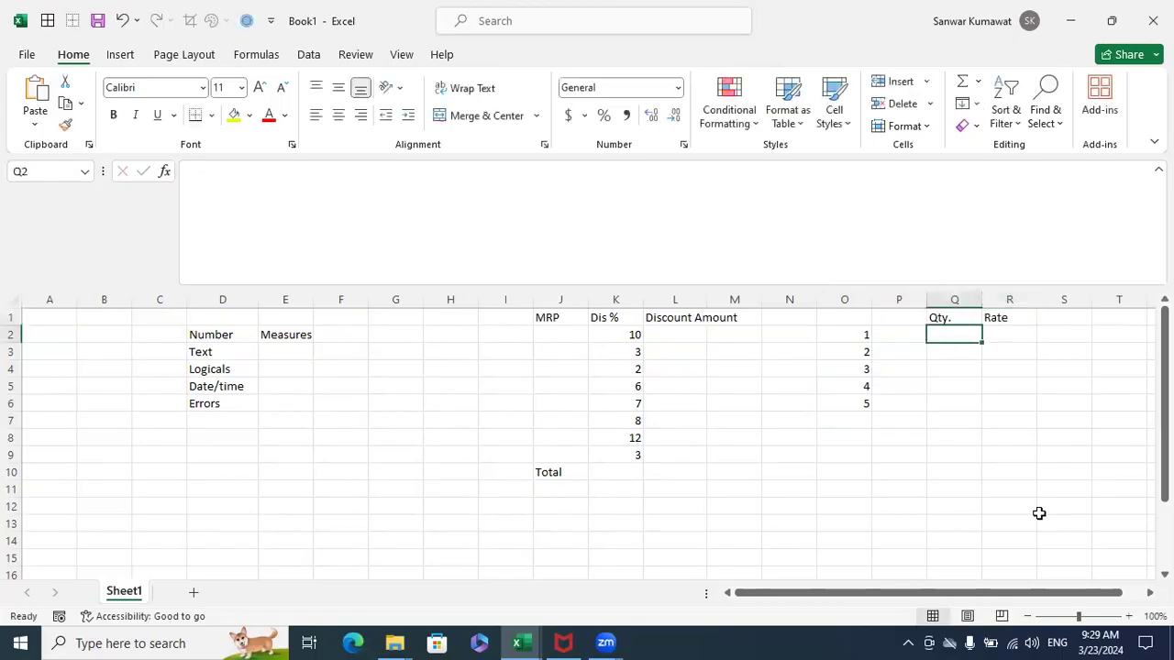
key("shift+Down")
key("shift+Down")
key("shift+Down")
key("shift+Down")
Enter the header Product in cell P1, beside the Qty. header
key("Left")
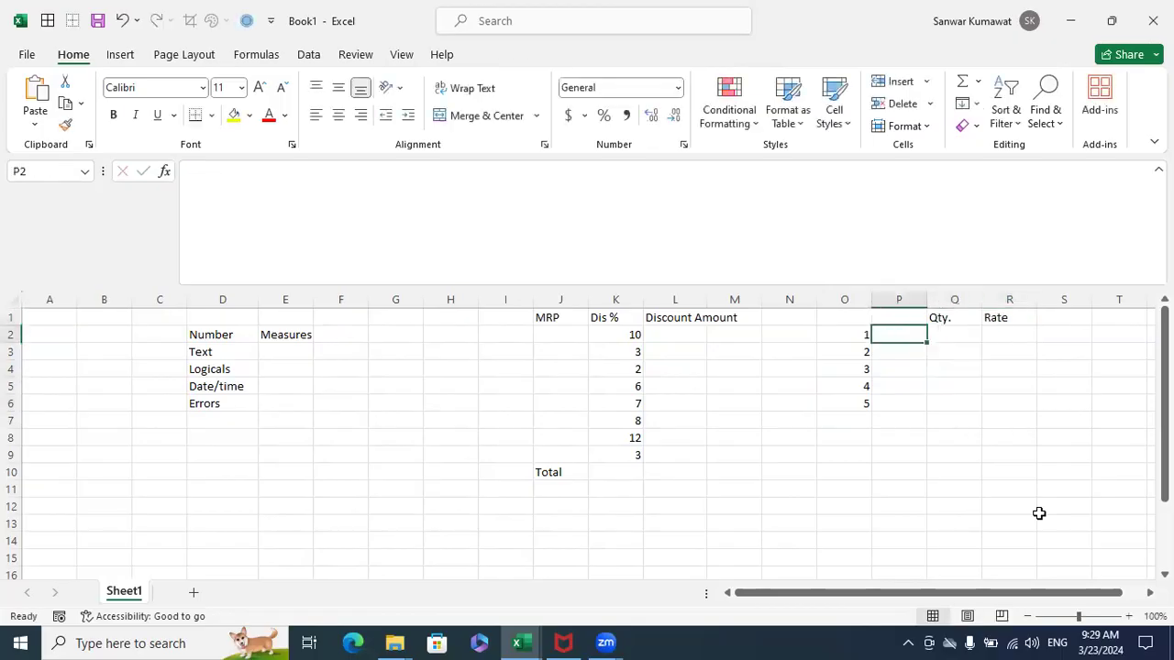
key("shift+Down")
key("shift+Down")
key("Up")
type("Produc")
key("BackSpace")
type("uct")
key("Return")
Step through the blank cells beneath the Qty. and Rate headers, ending at R3
key("Up")
key("Right")
key("Right")
key("Down")
key("Up")
key("Down")
key("Down")
key("Left")
key("Right")
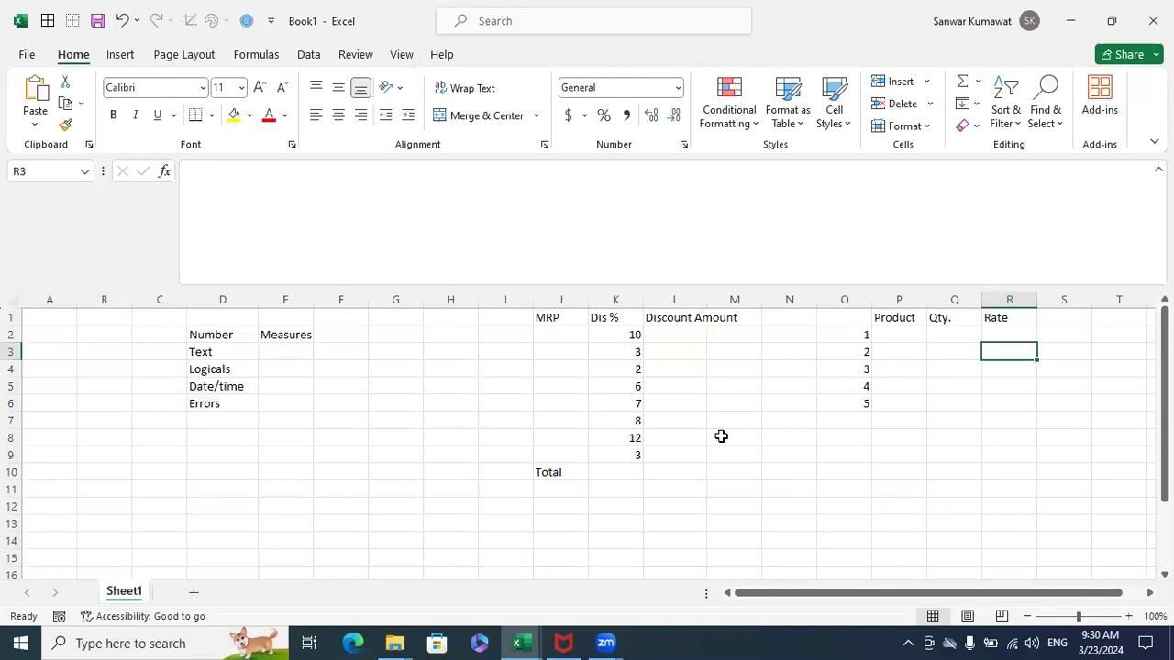
Switch to the Profit Analysis_Live - Copy workbook and highlight the Measure and Dimension definitions on the Data Analysis sheet
left_click(528, 635)
left_click(349, 556)
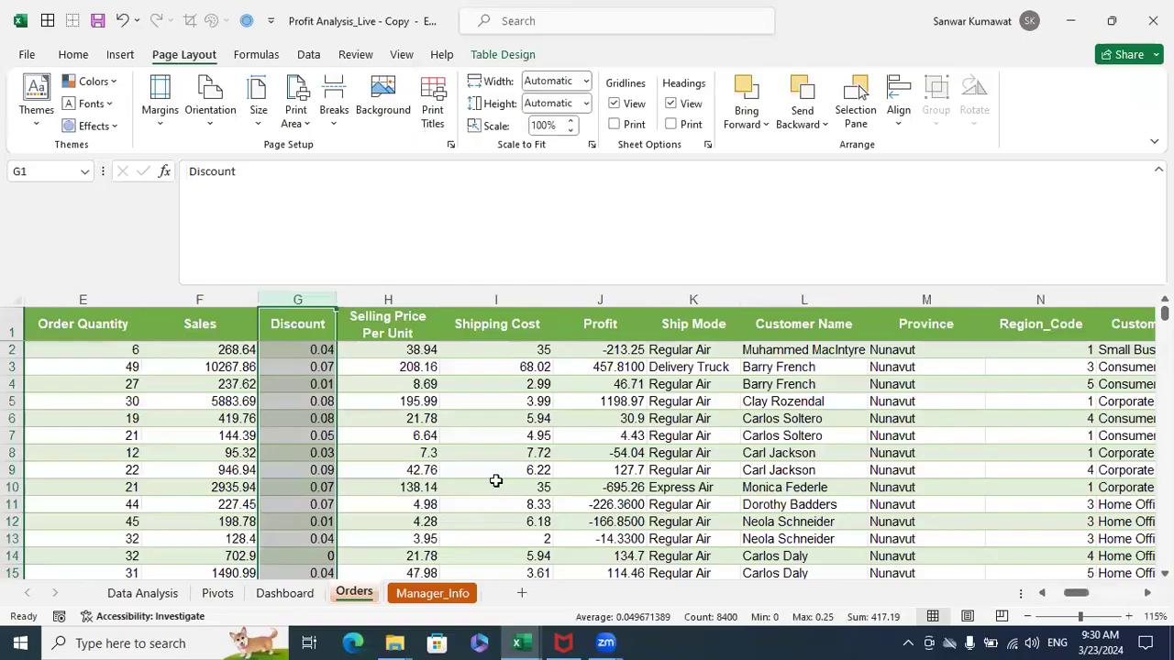
left_click(495, 472)
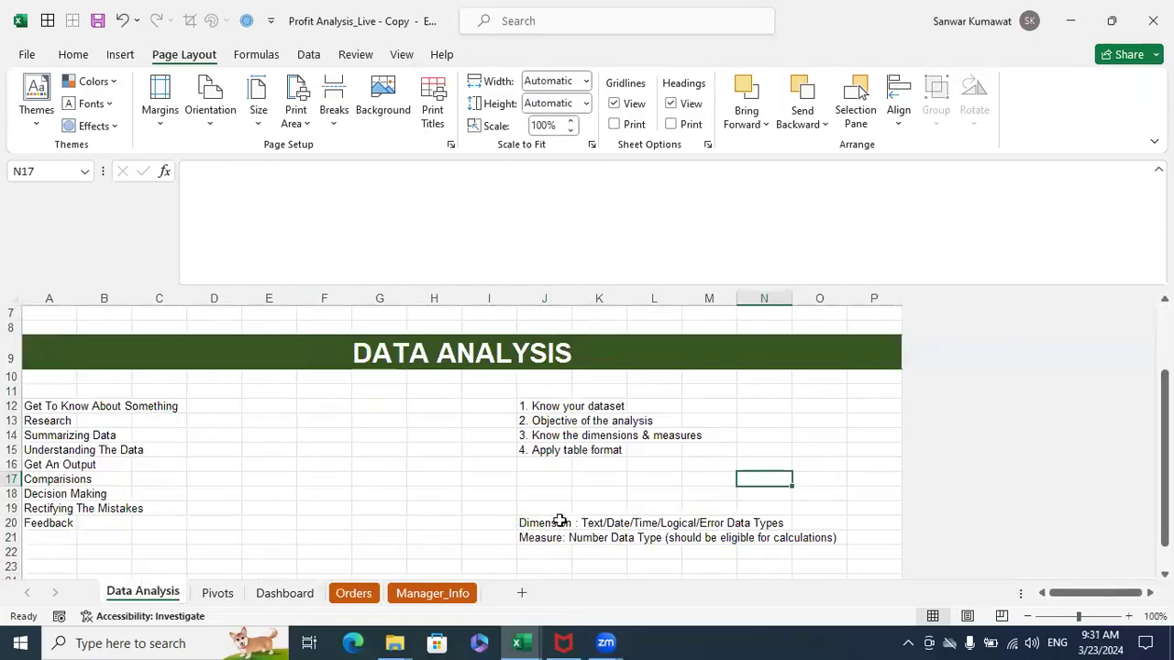
left_click_drag(529, 551, 640, 539)
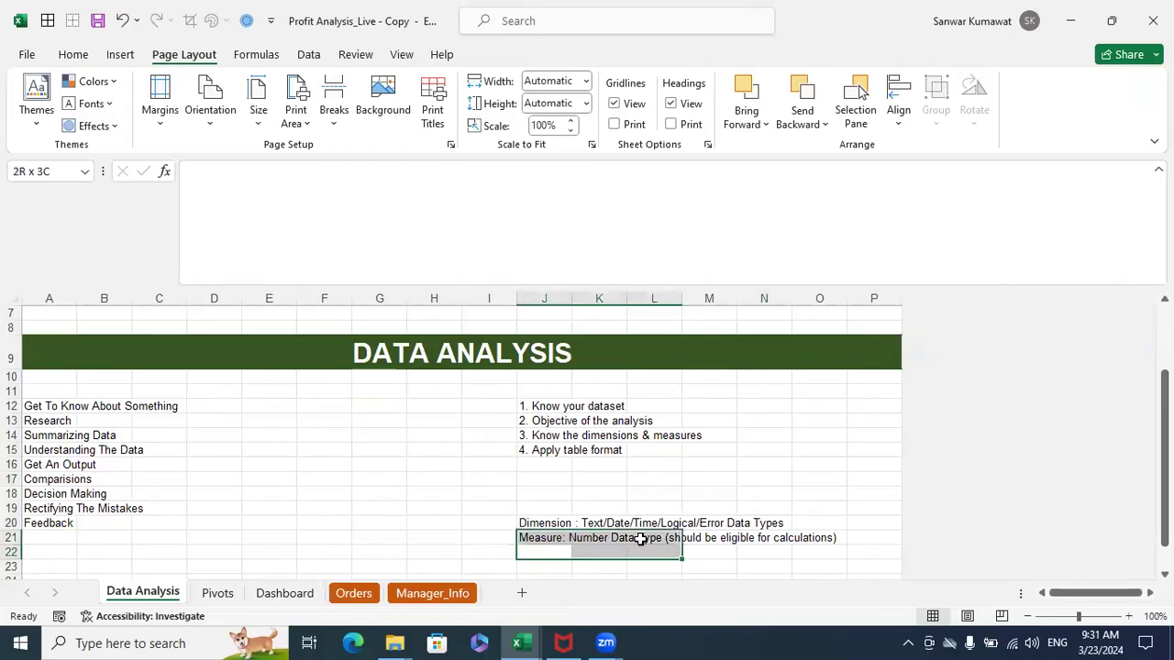
left_click_drag(551, 510, 778, 524)
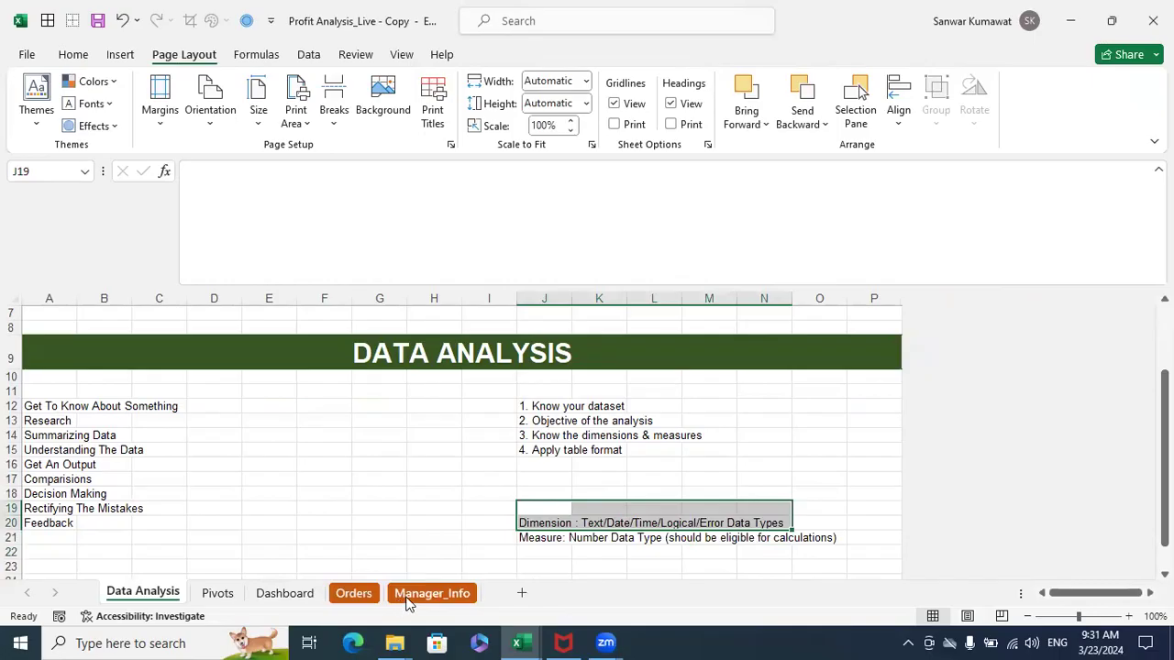
On the Orders sheet, select in turn the Shipping Cost header and sample cells in the Selling Price Per Unit, Shipping Cost and Profit columns
left_click(357, 594)
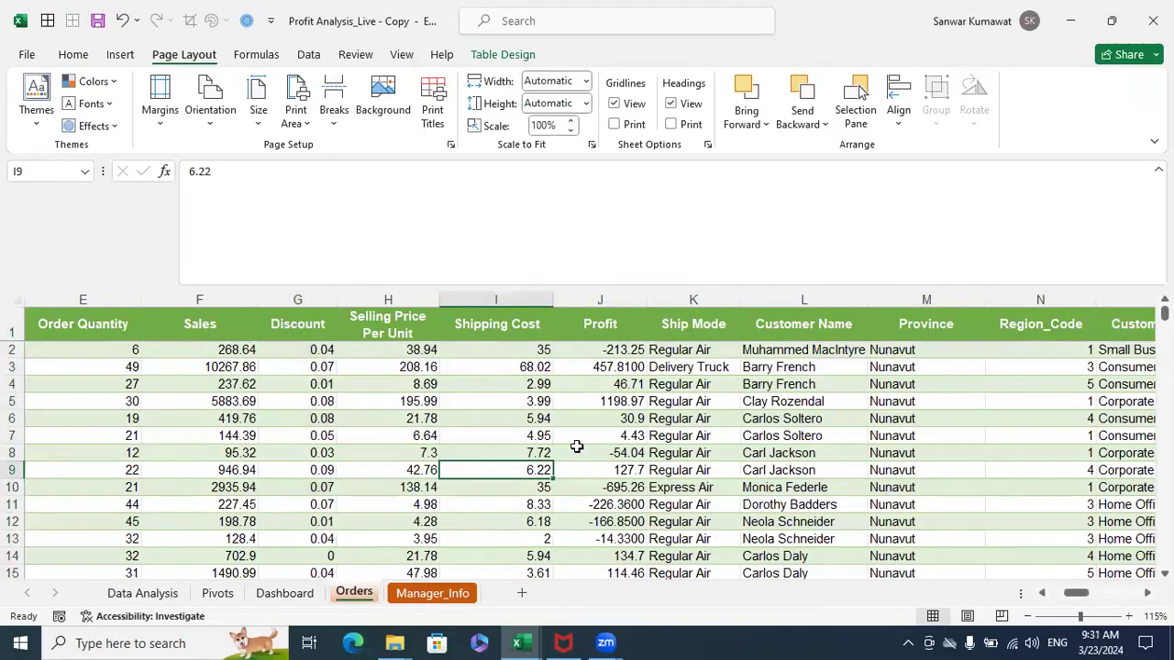
left_click(546, 328)
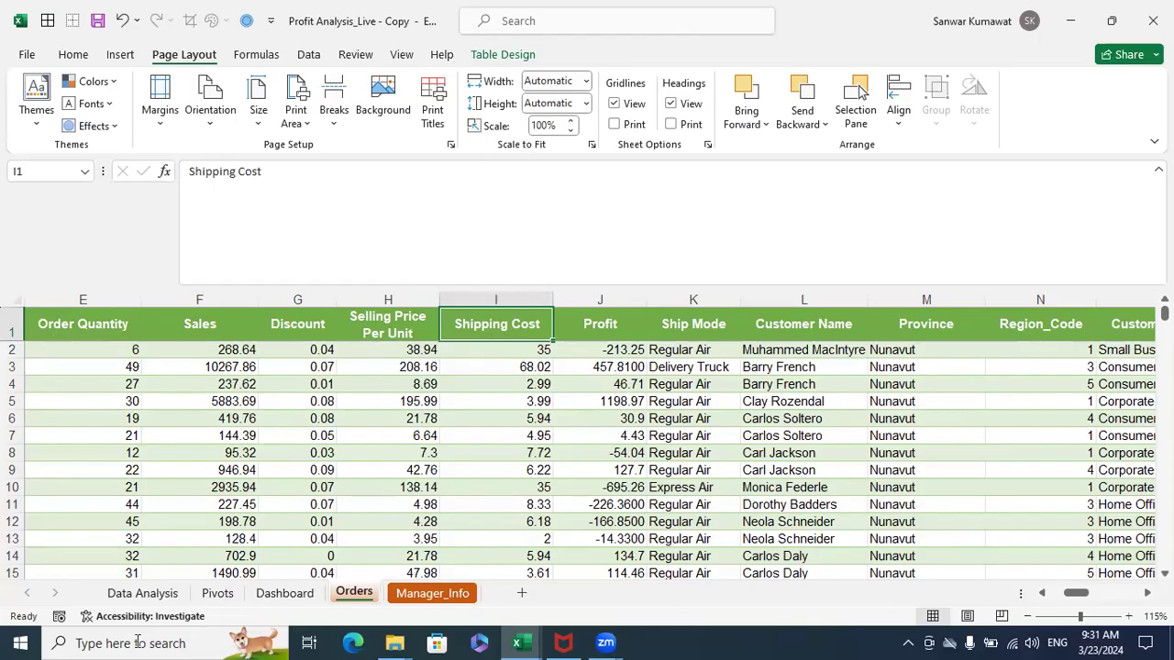
left_click(414, 386)
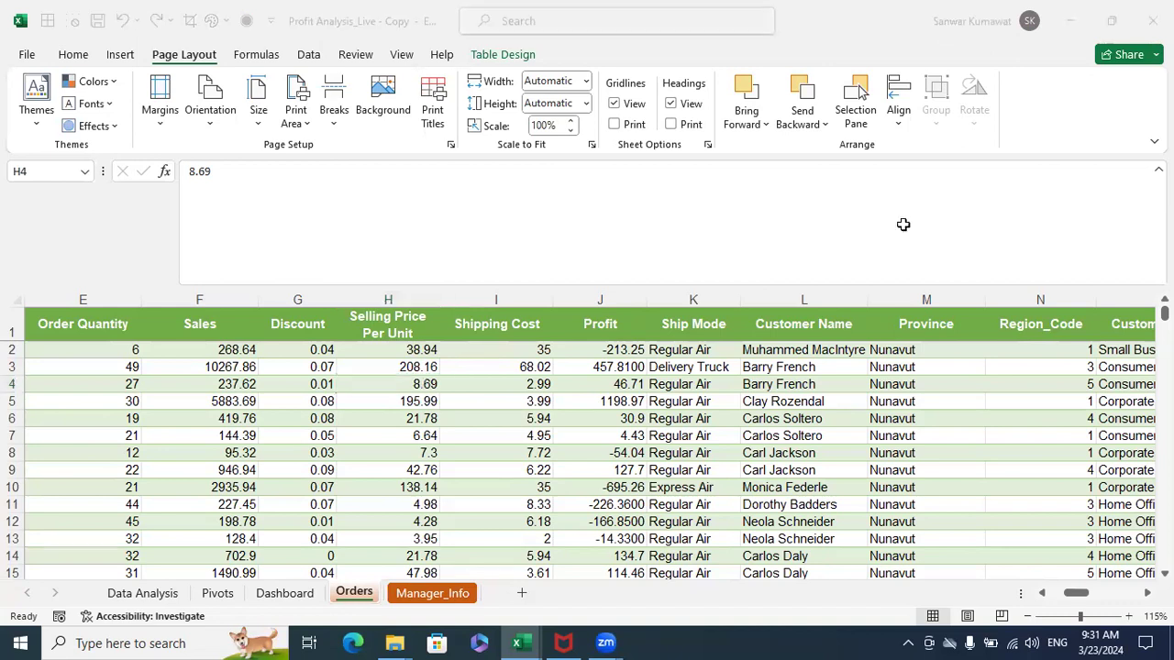
left_click(460, 484)
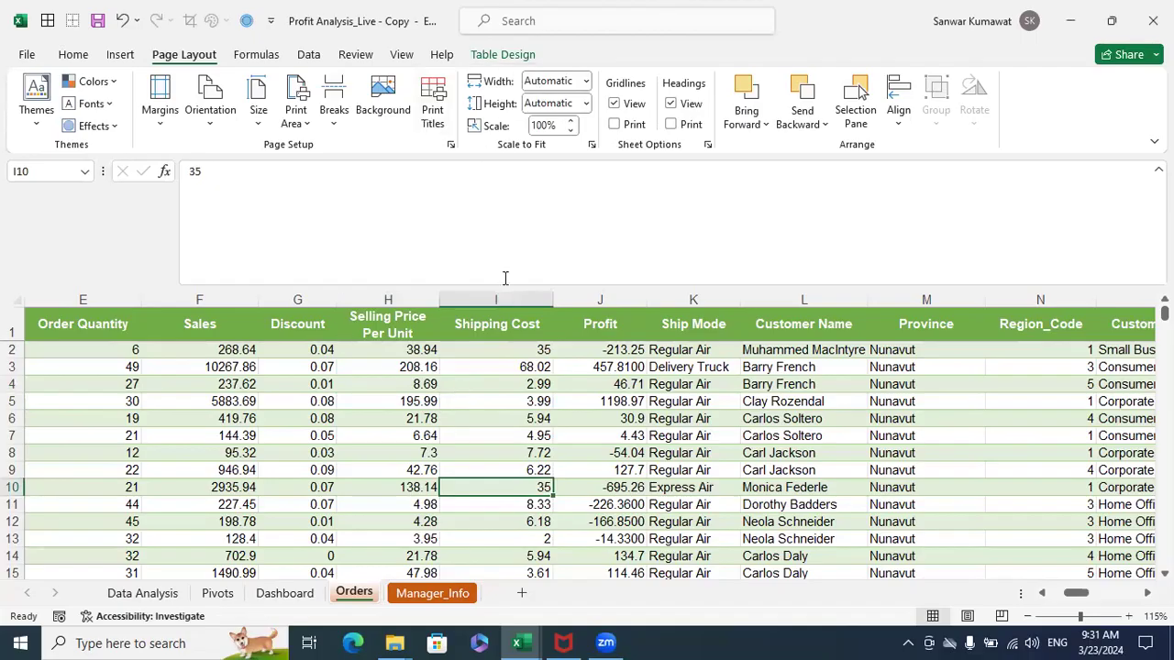
left_click(587, 372)
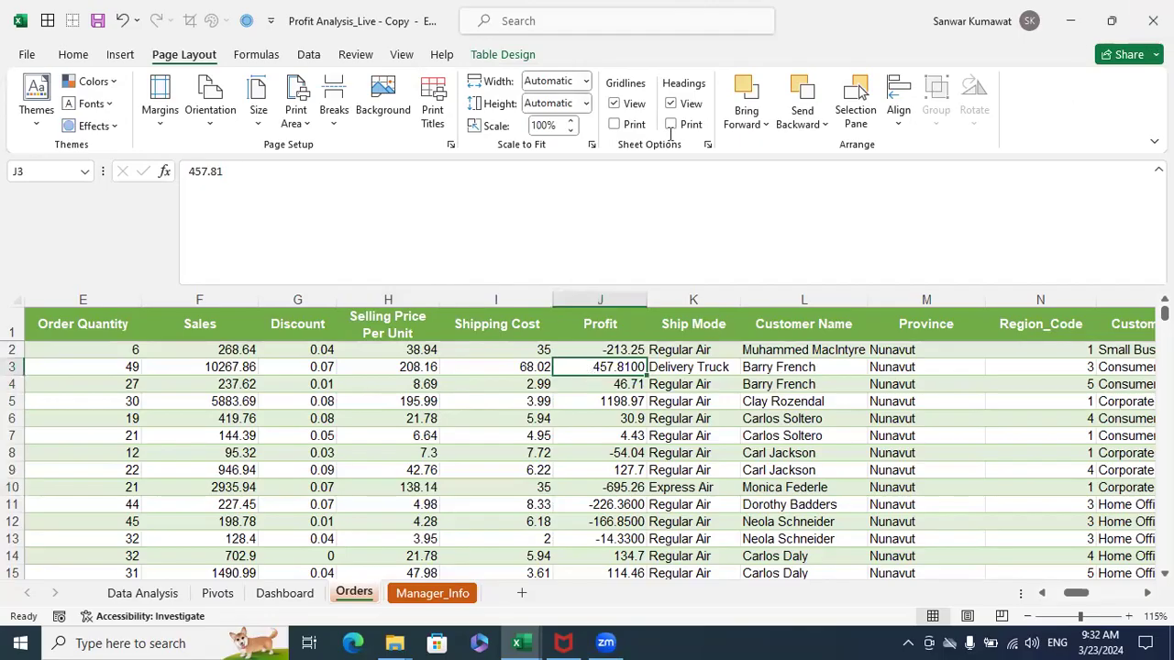
left_click(451, 505)
left_click(494, 450)
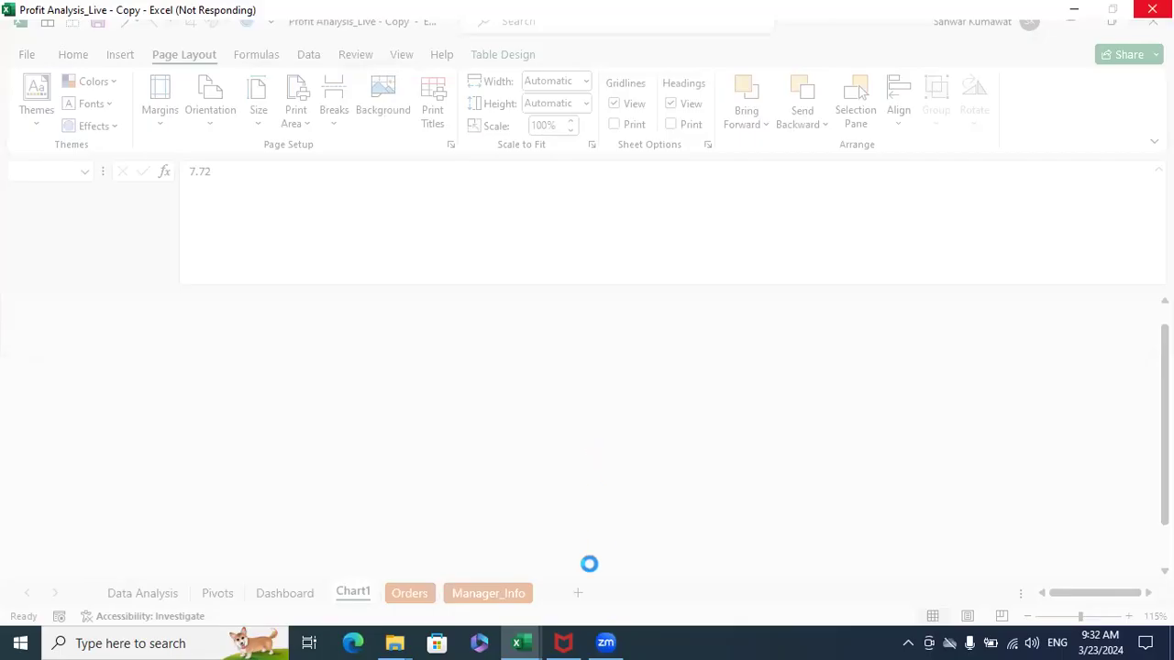
Switch back to the Book1 workbook
mouse_move(518, 643)
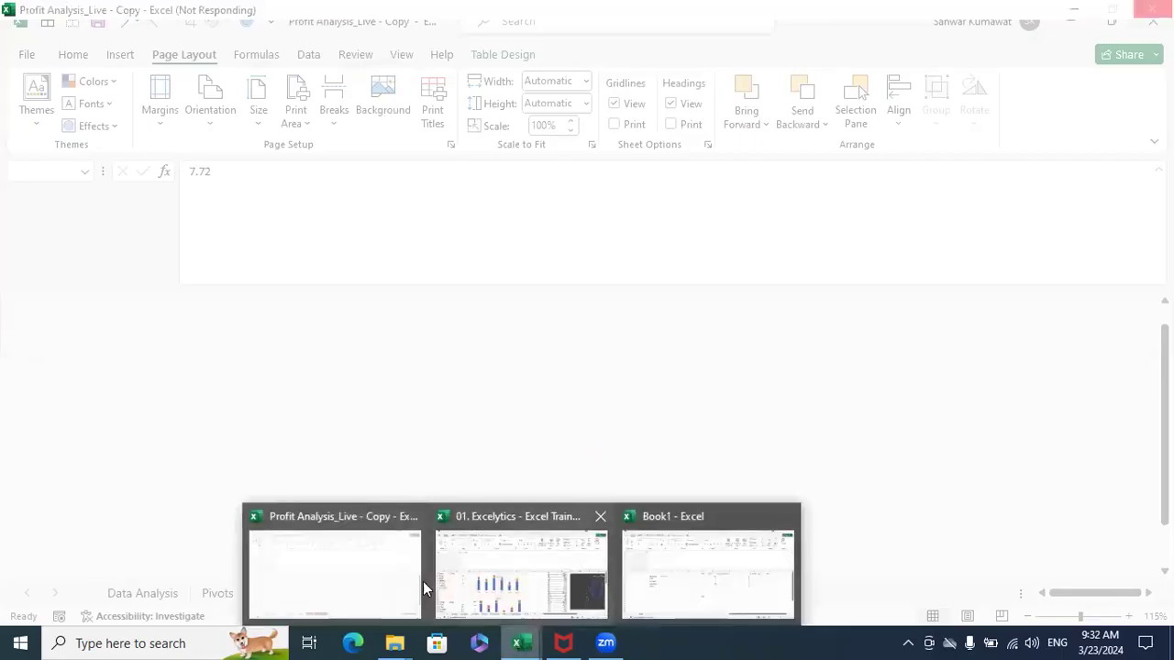
left_click(696, 544)
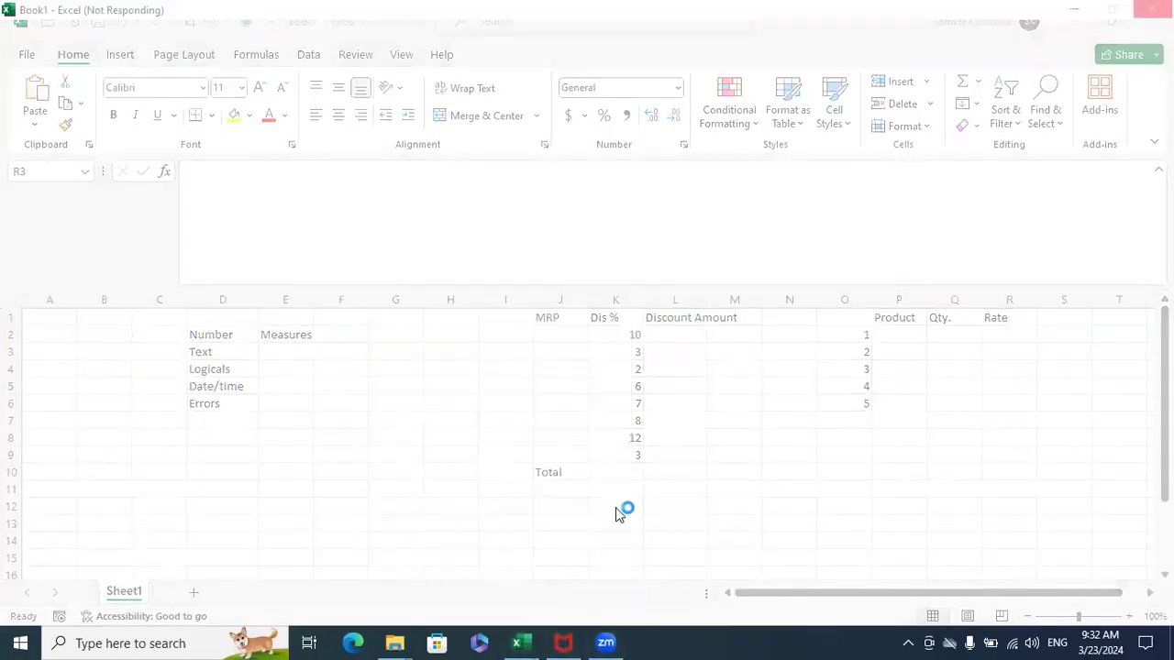
left_click(614, 507)
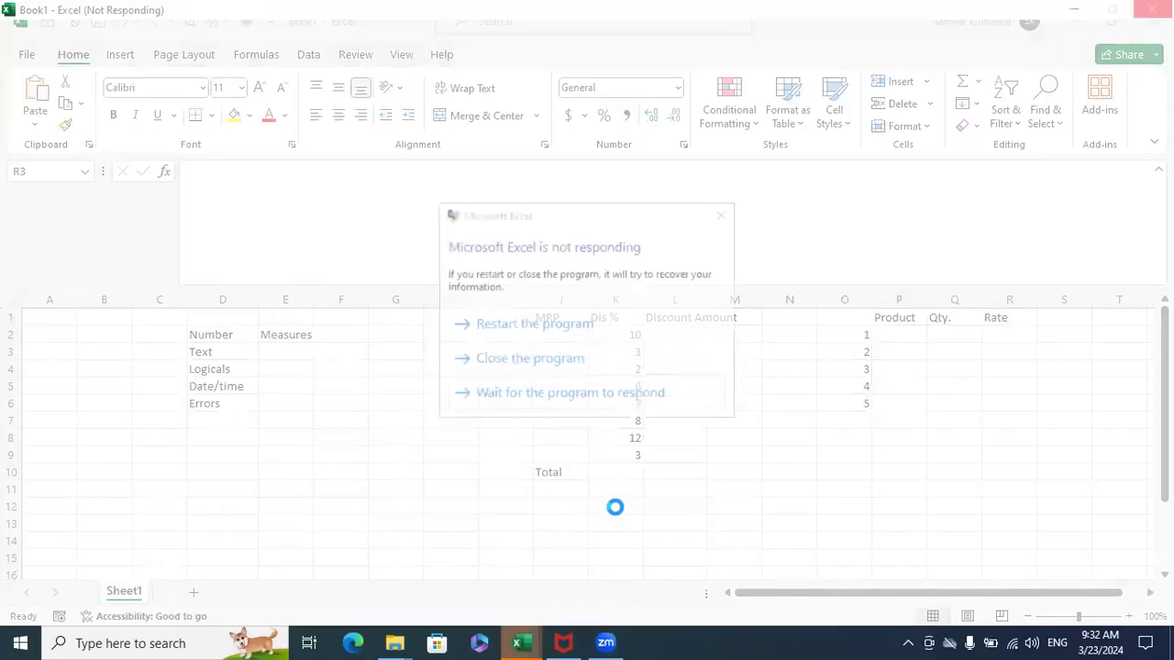
Close the unresponsive Excel program and open the 01 Profit Analysis folder inside Excel Projects
left_click(587, 367)
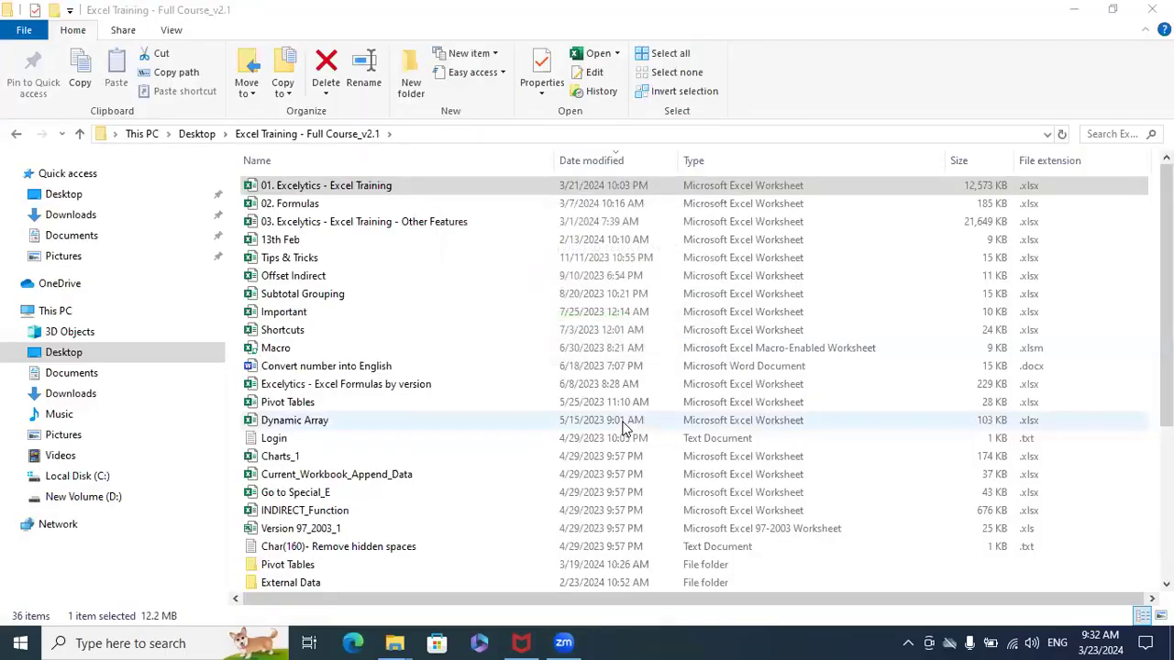
scroll(360, 459, "down", 5)
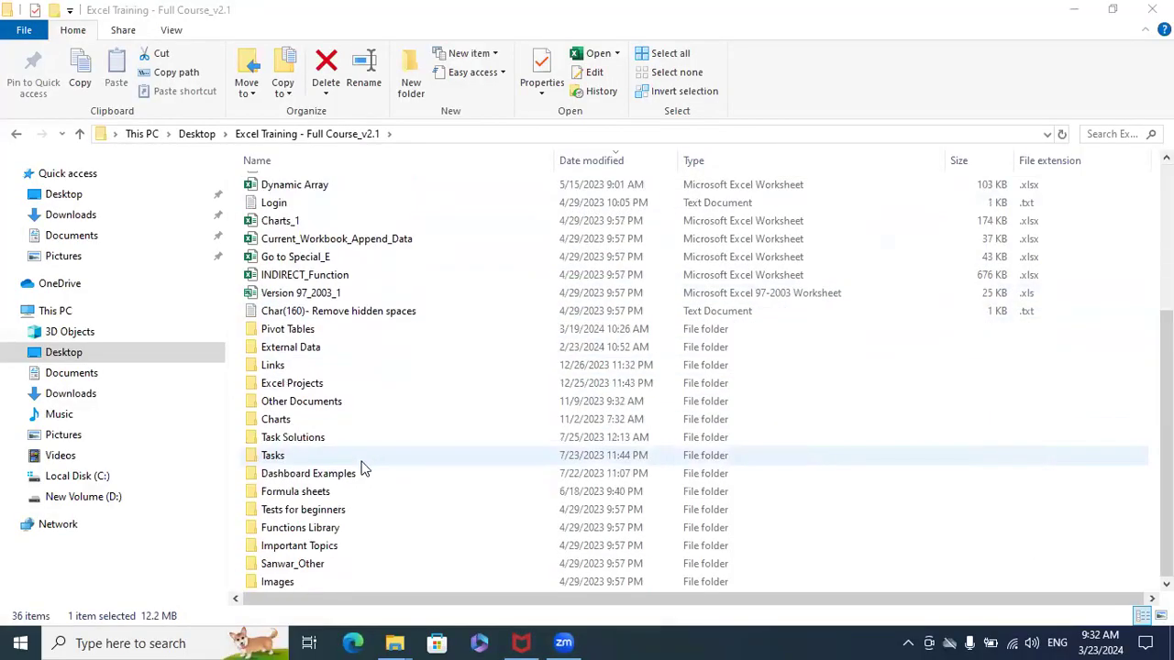
double_click(310, 385)
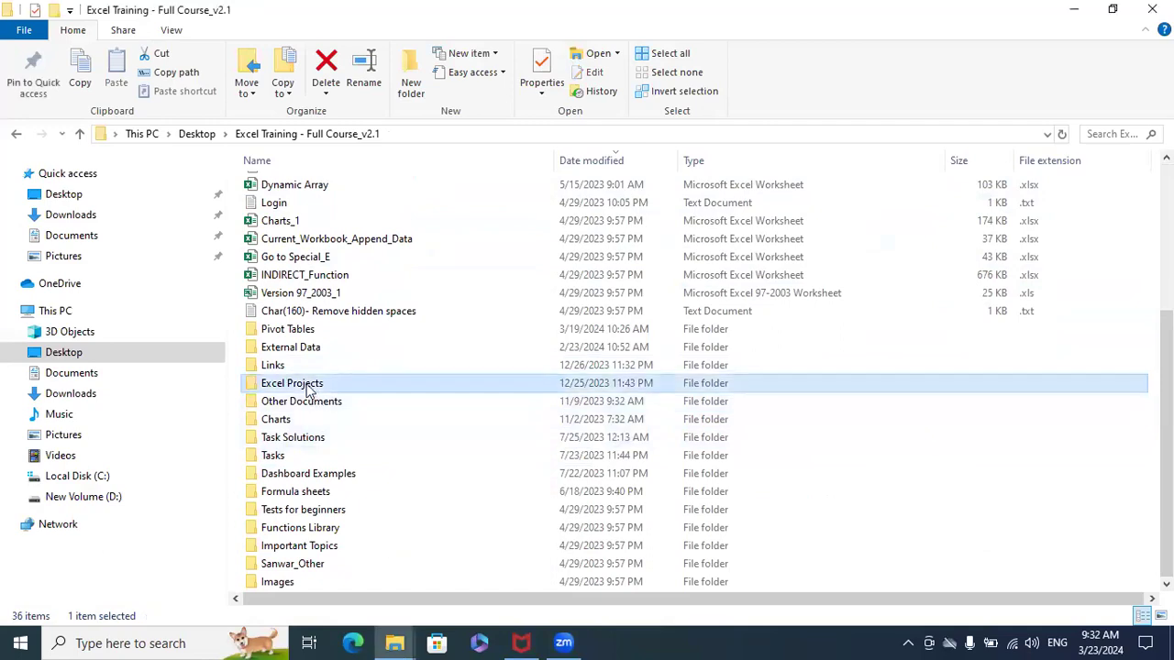
double_click(307, 188)
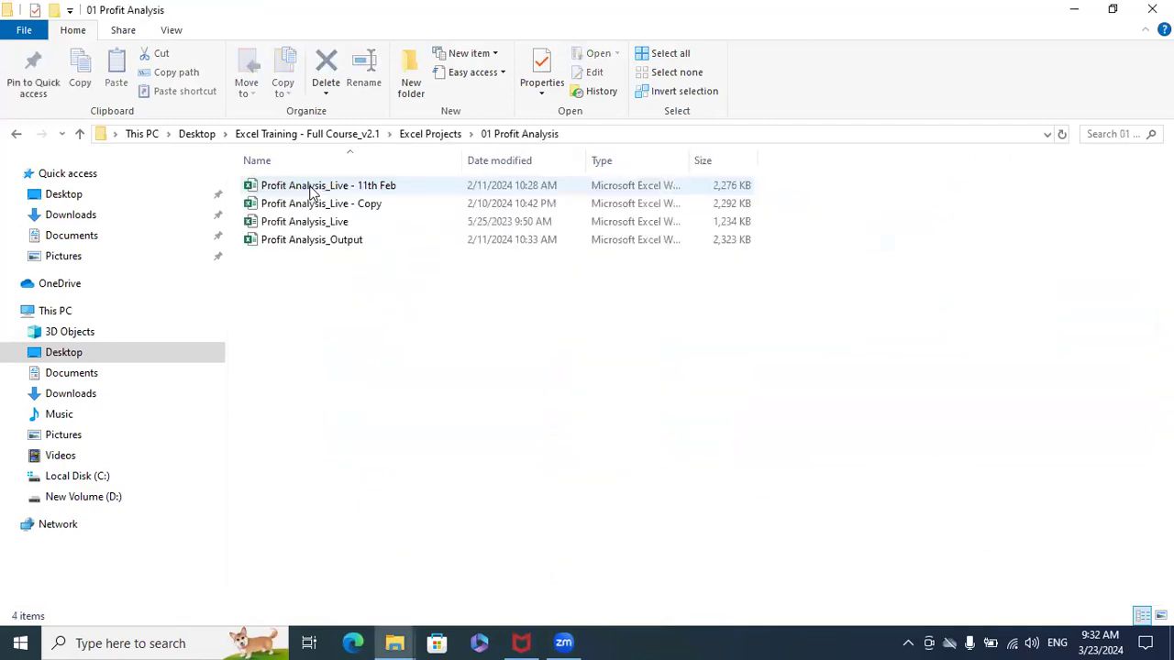
Duplicate the Profit Analysis_Live - Copy file in the same folder
right_click(316, 209)
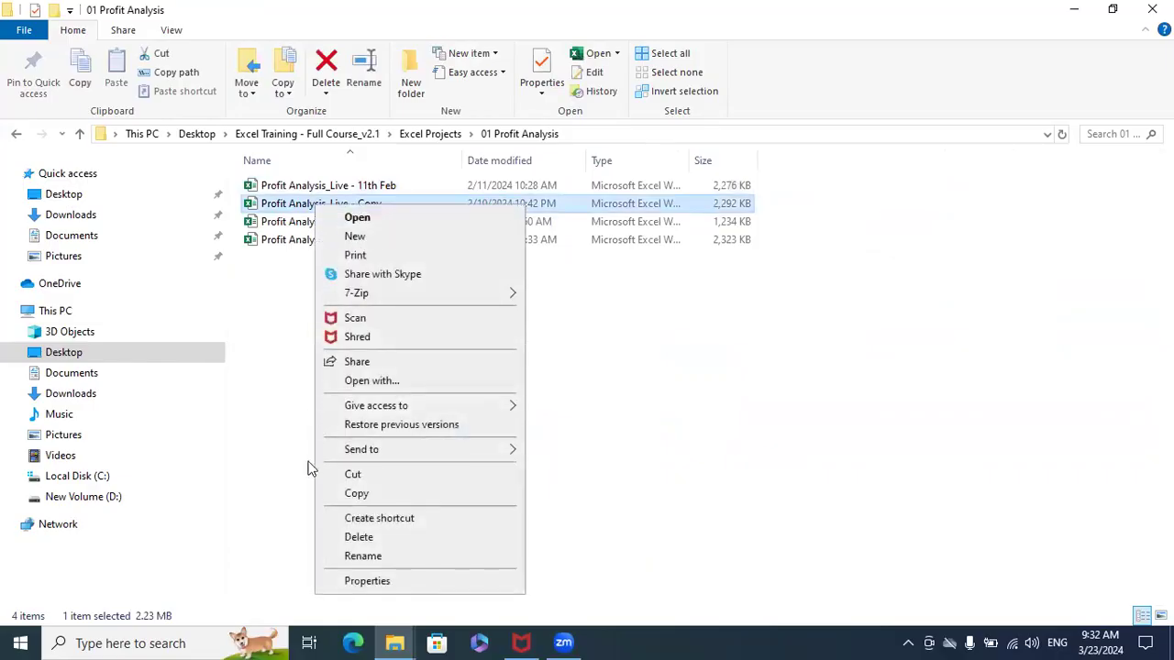
left_click(355, 493)
right_click(325, 390)
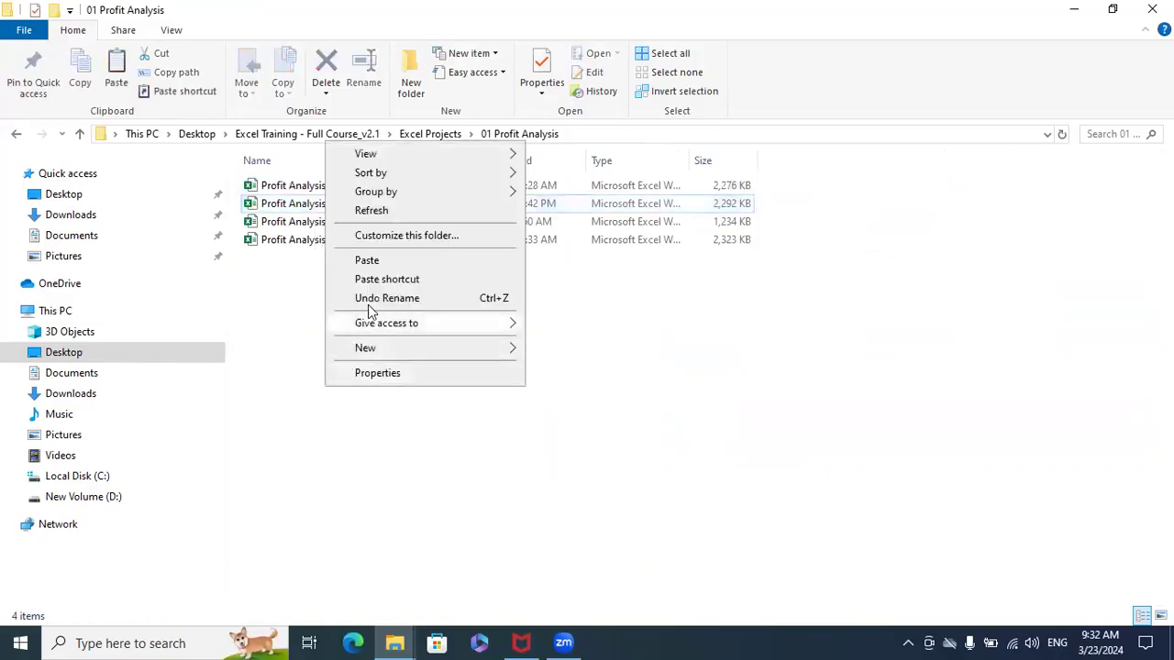
left_click(384, 259)
Rename the duplicated file as Profit Analysis_Live - 23rd Mar
key("F2")
key("End")
key("BackSpace")
key("BackSpace")
key("BackSpace")
key("BackSpace")
key("BackSpace")
key("BackSpace")
key("BackSpace")
key("BackSpace")
key("BackSpace")
key("BackSpace")
key("BackSpace")
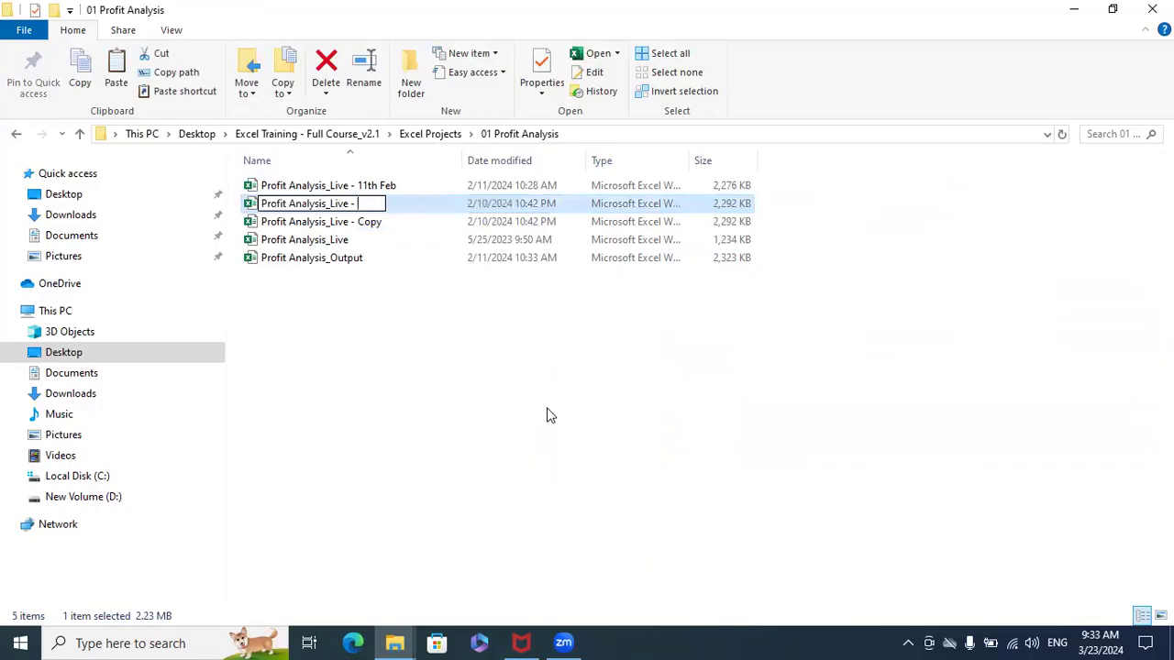
type("23rd Mar")
key("Return")
Try to open the Profit Analysis_Live - 23rd Mar workbook and switch among the recovered Excel windows
double_click(396, 203)
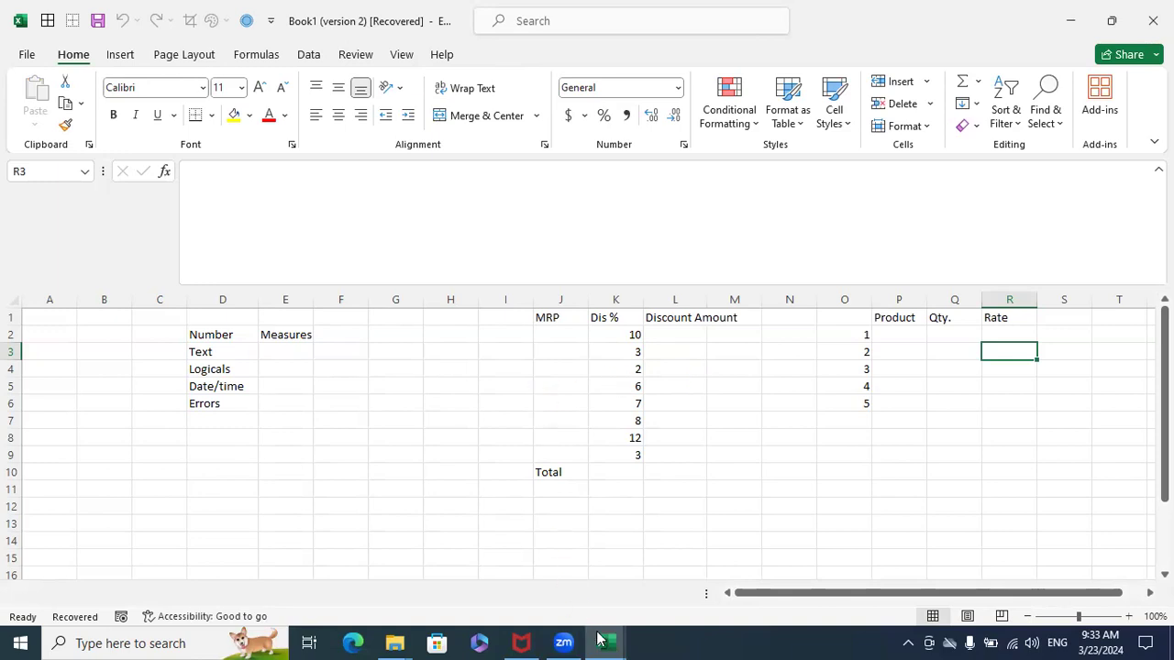
mouse_move(605, 642)
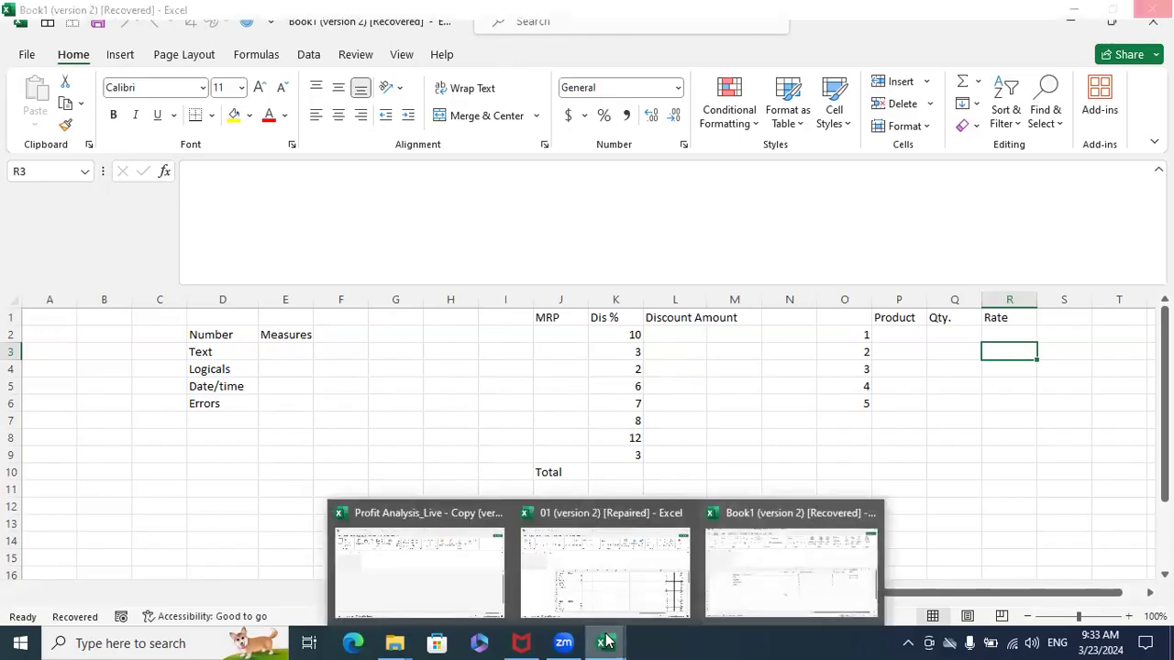
left_click(826, 557)
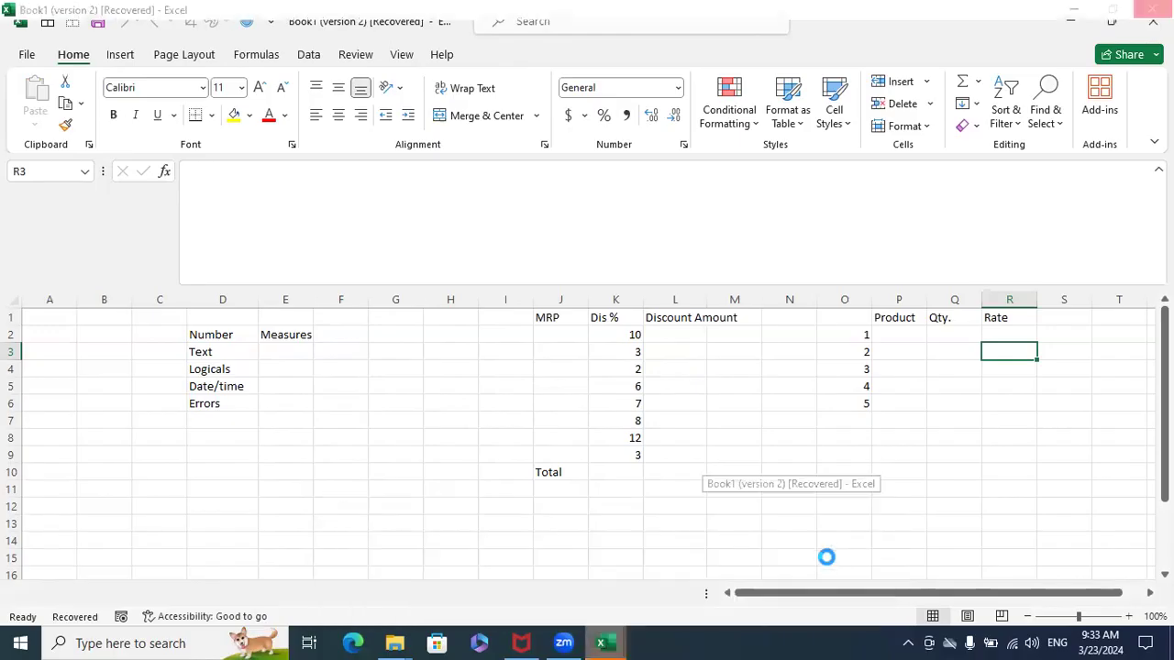
left_click(730, 232)
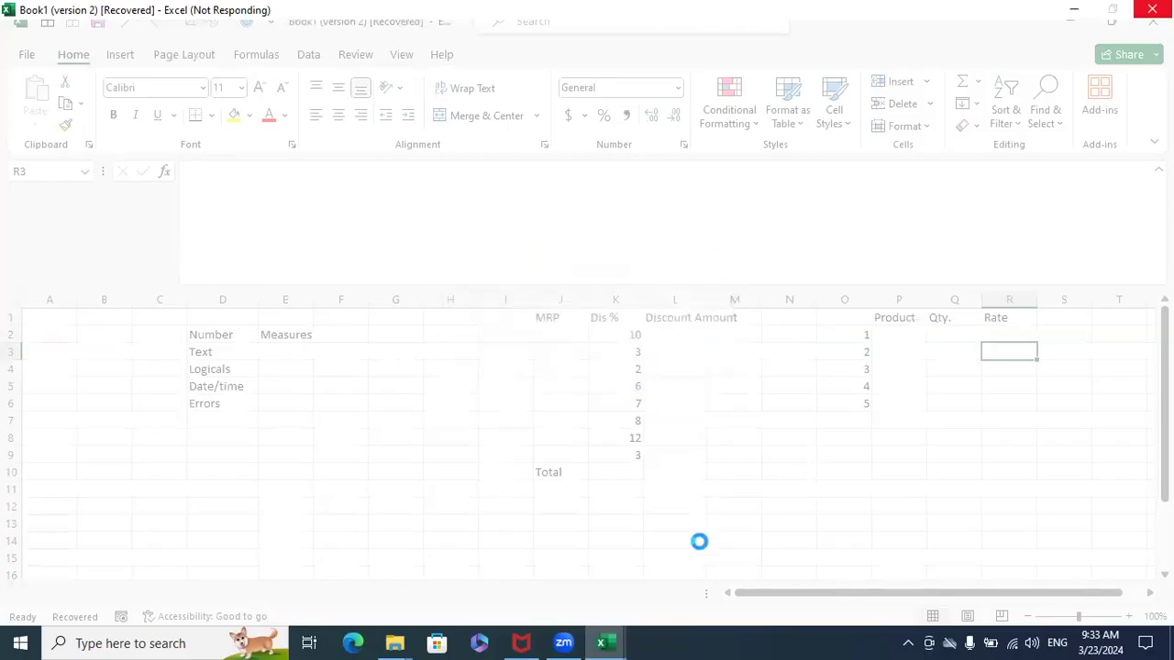
mouse_move(603, 642)
left_click(633, 565)
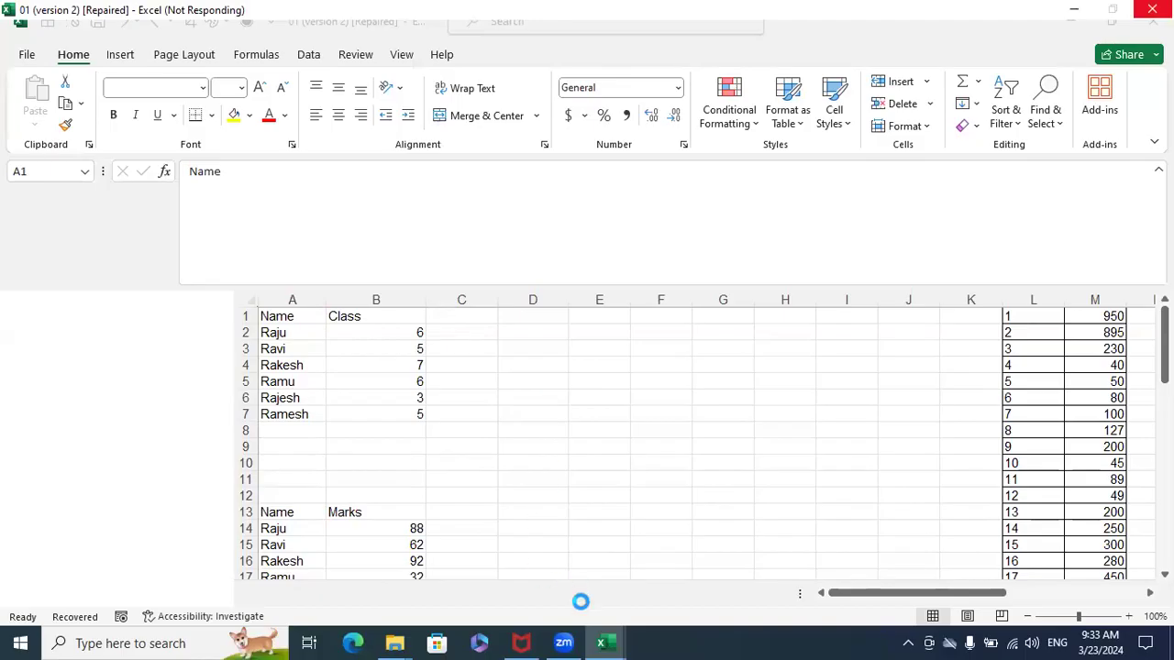
mouse_move(603, 643)
left_click(472, 583)
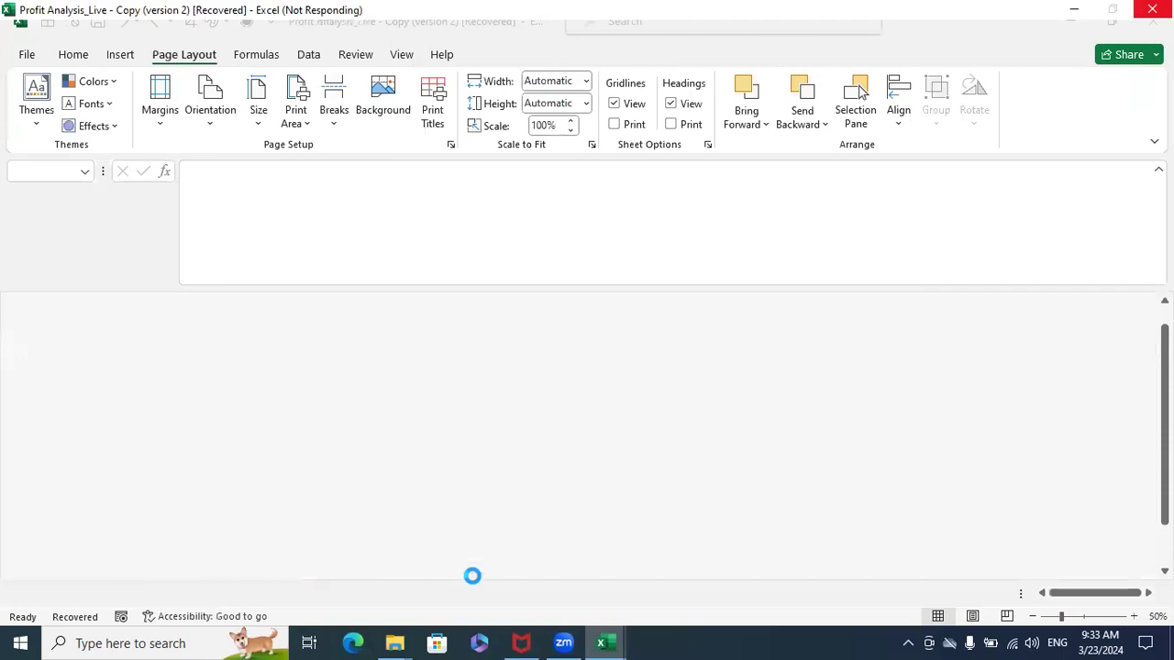
left_click(745, 566)
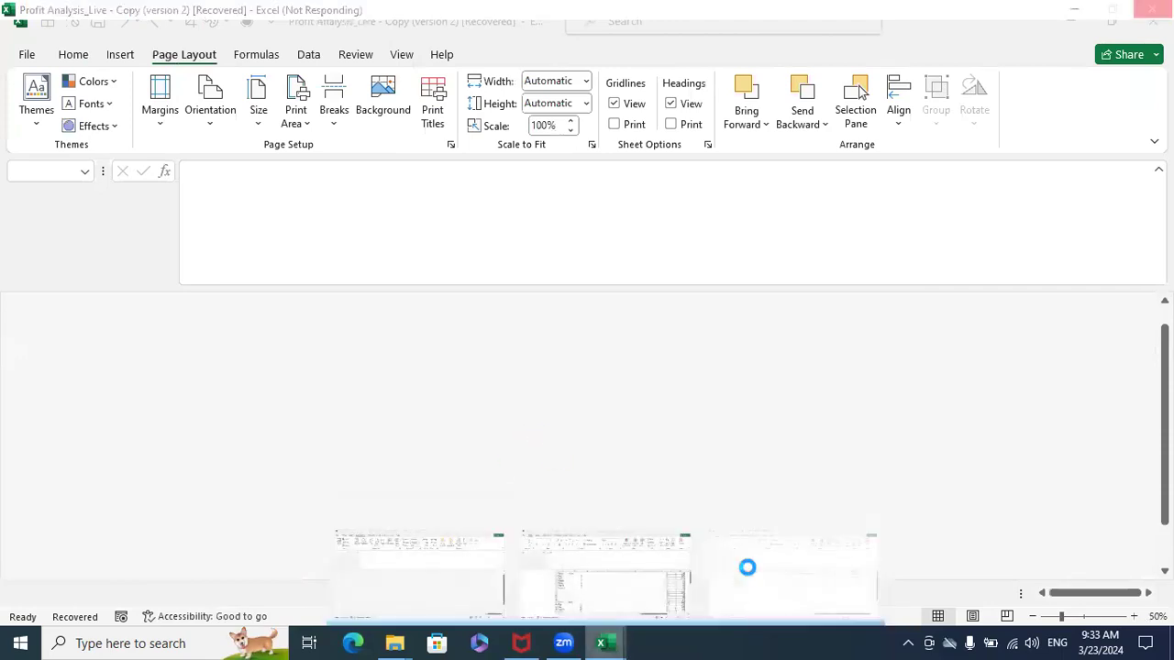
Close all Excel windows and check the process details in Task Manager for a leftover Excel process
right_click(604, 643)
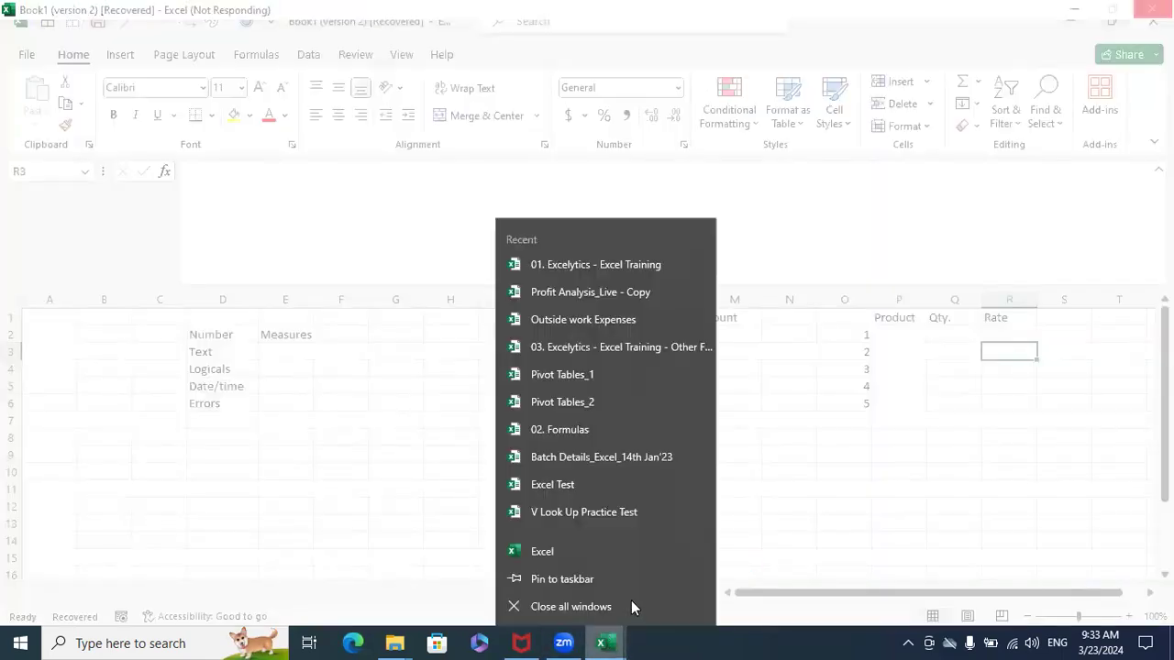
left_click(631, 605)
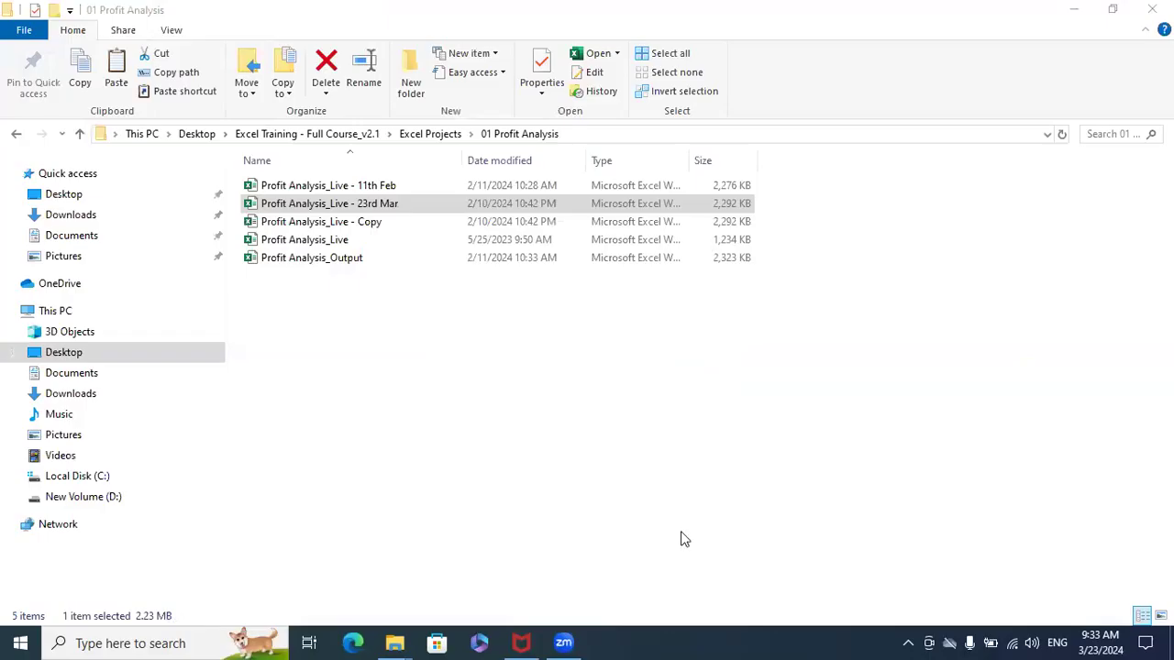
right_click(624, 640)
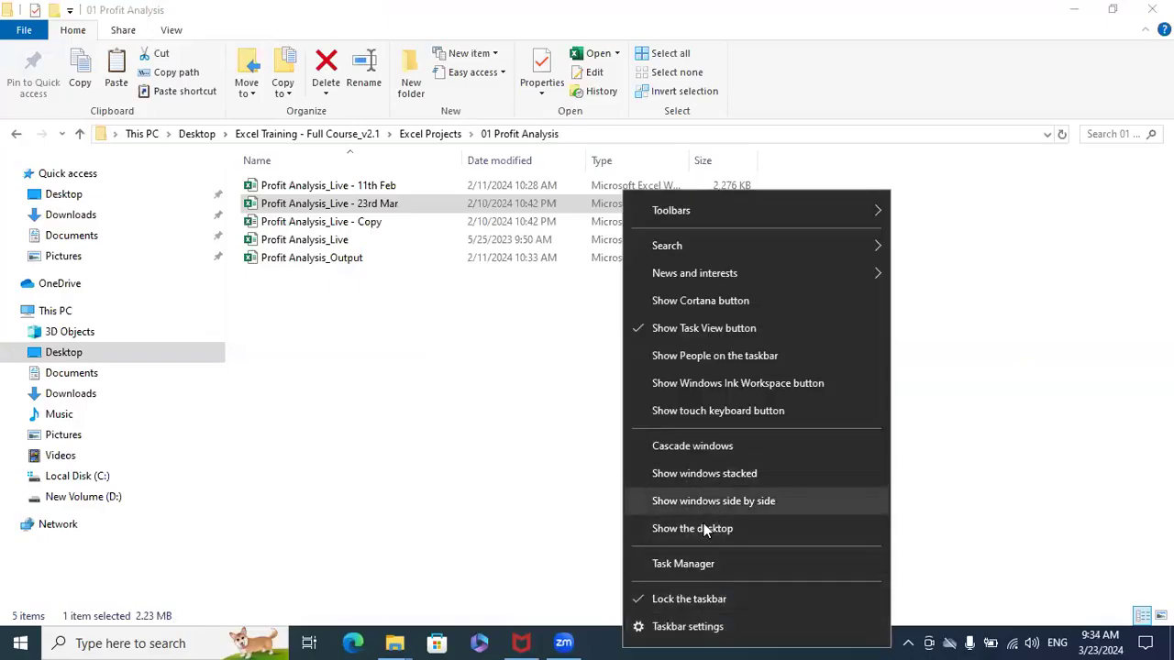
left_click(683, 563)
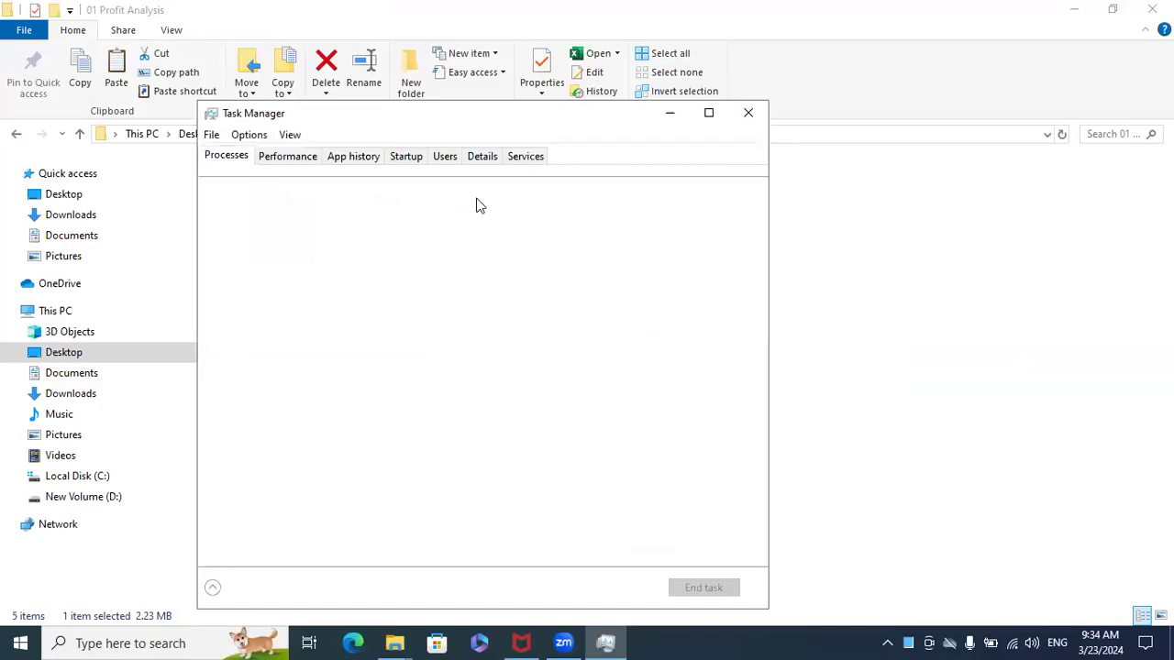
left_click(483, 157)
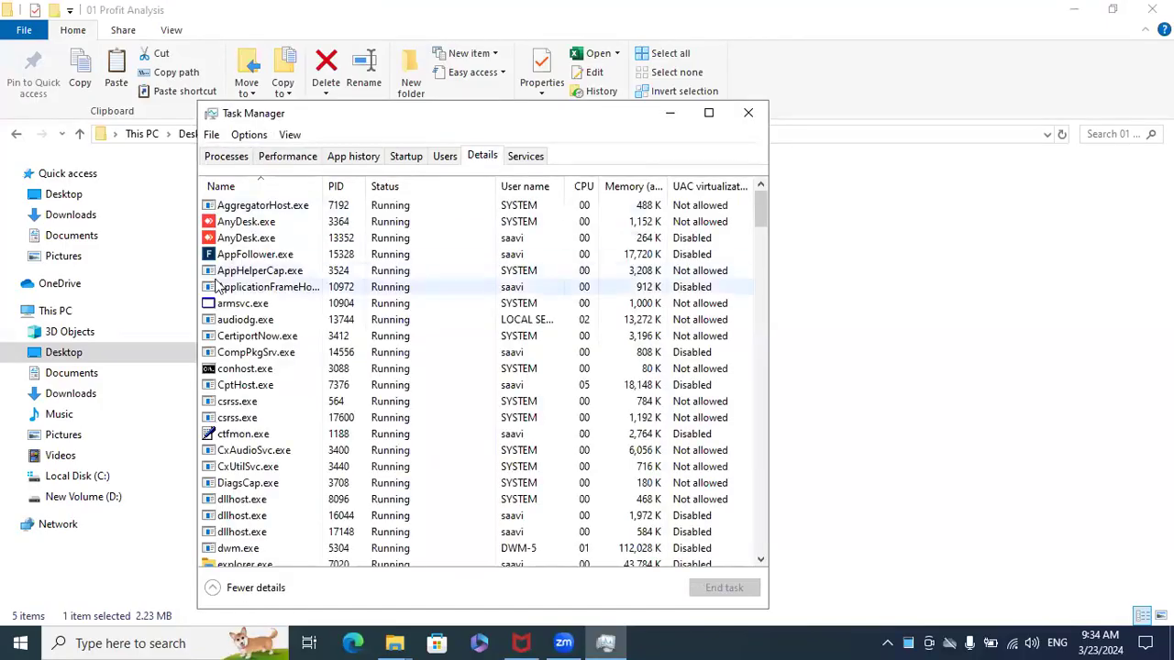
left_click(235, 256)
key("e")
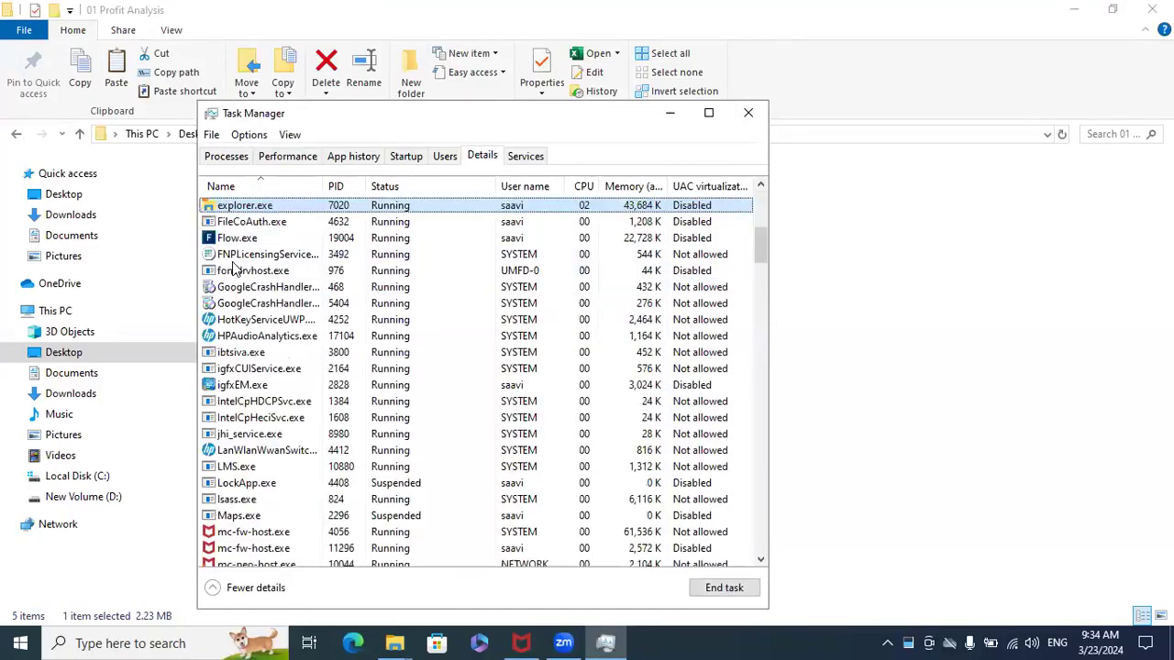
scroll(418, 330, "up", 7)
left_click(286, 270)
key("e")
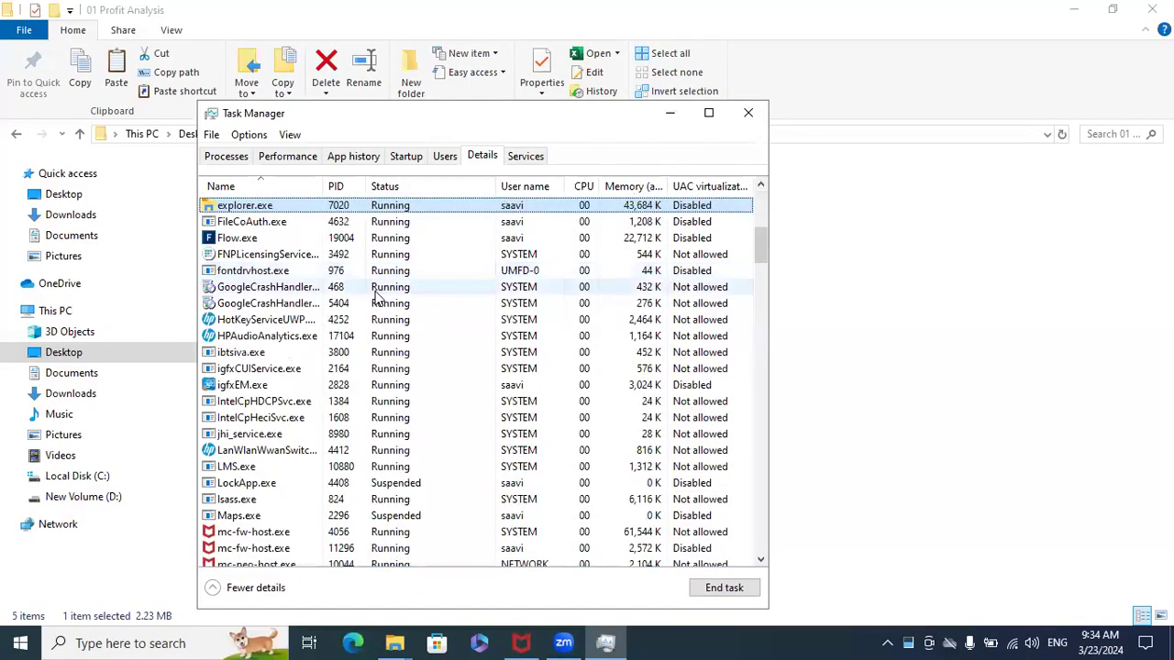
left_click(750, 115)
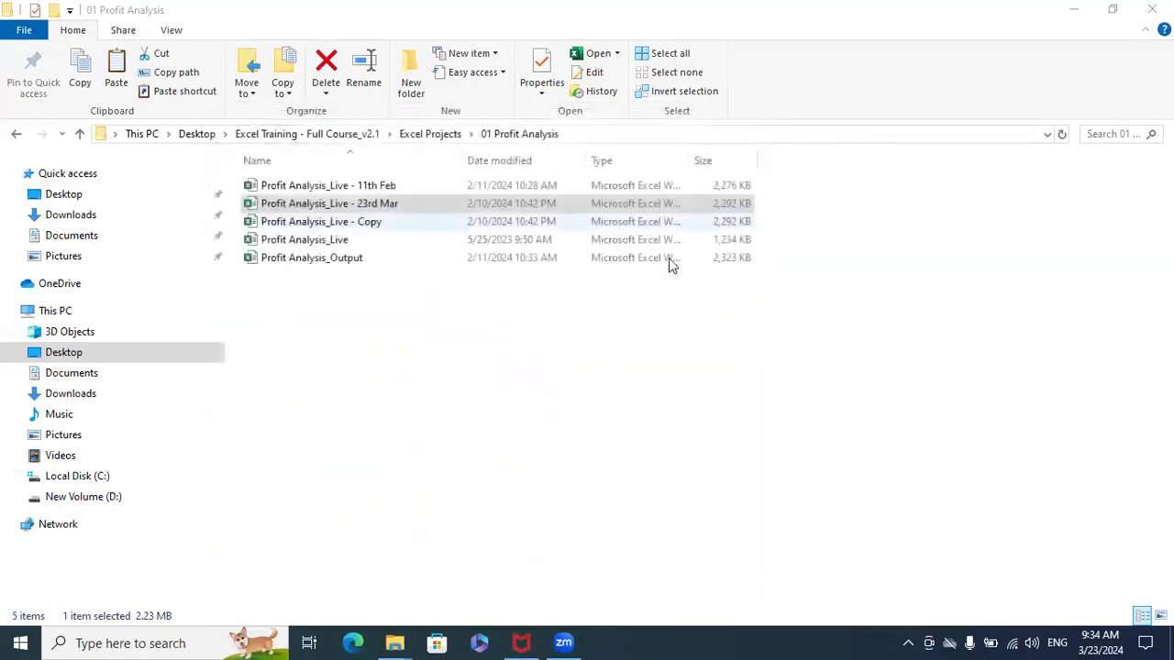
right_click(649, 334)
left_click(690, 404)
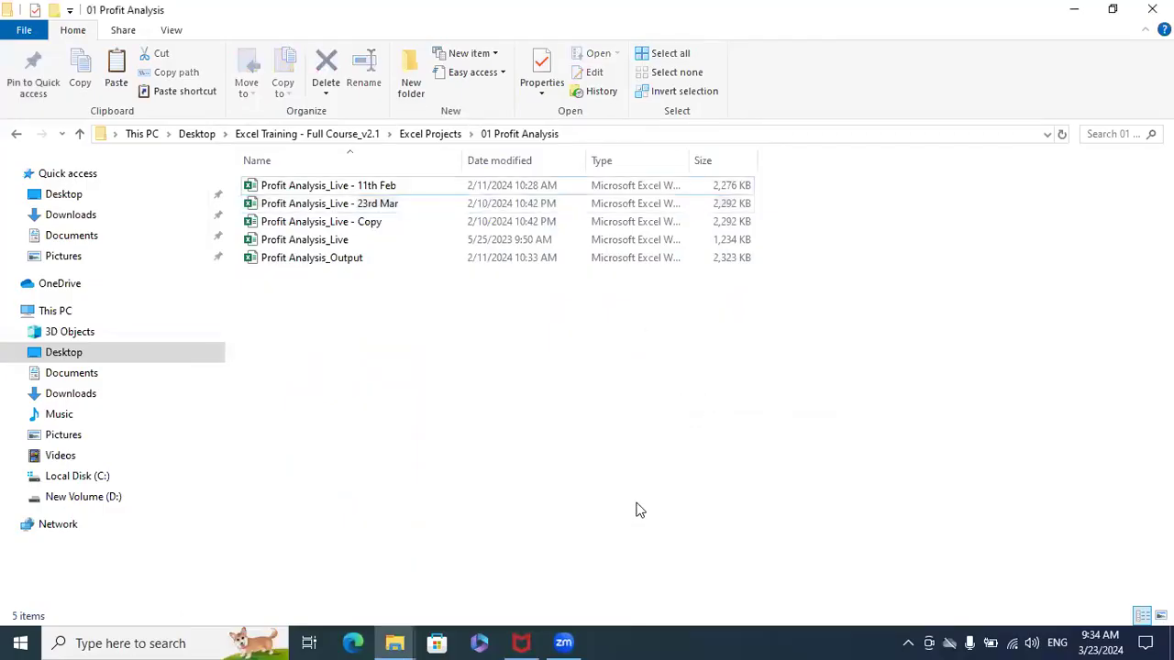
right_click(631, 474)
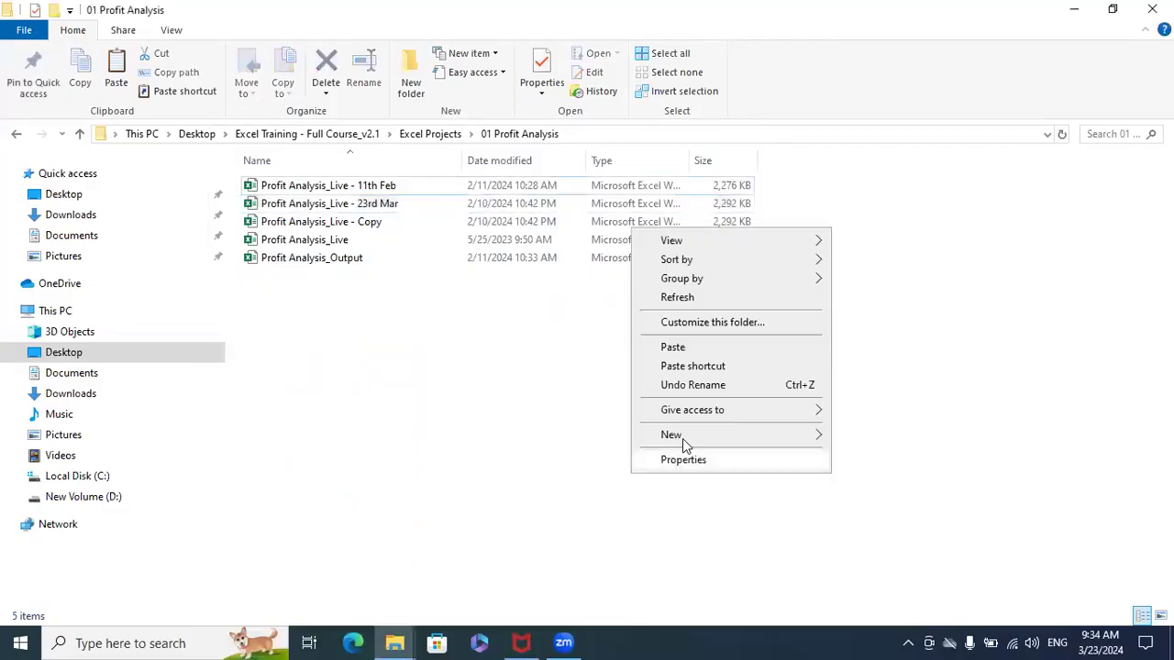
left_click(677, 297)
right_click(671, 312)
left_click(712, 381)
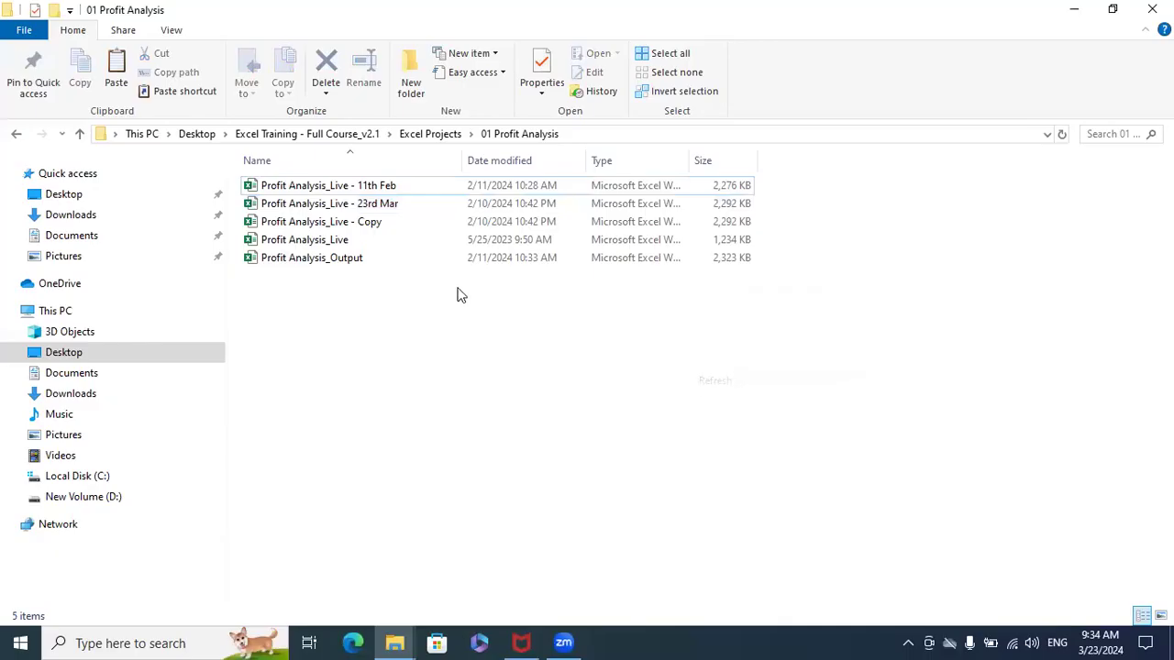
Open the Profit Analysis_Live - 23rd Mar workbook in Excel and close Document Recovery, removing the recovered files
left_click(394, 209)
left_click(435, 218)
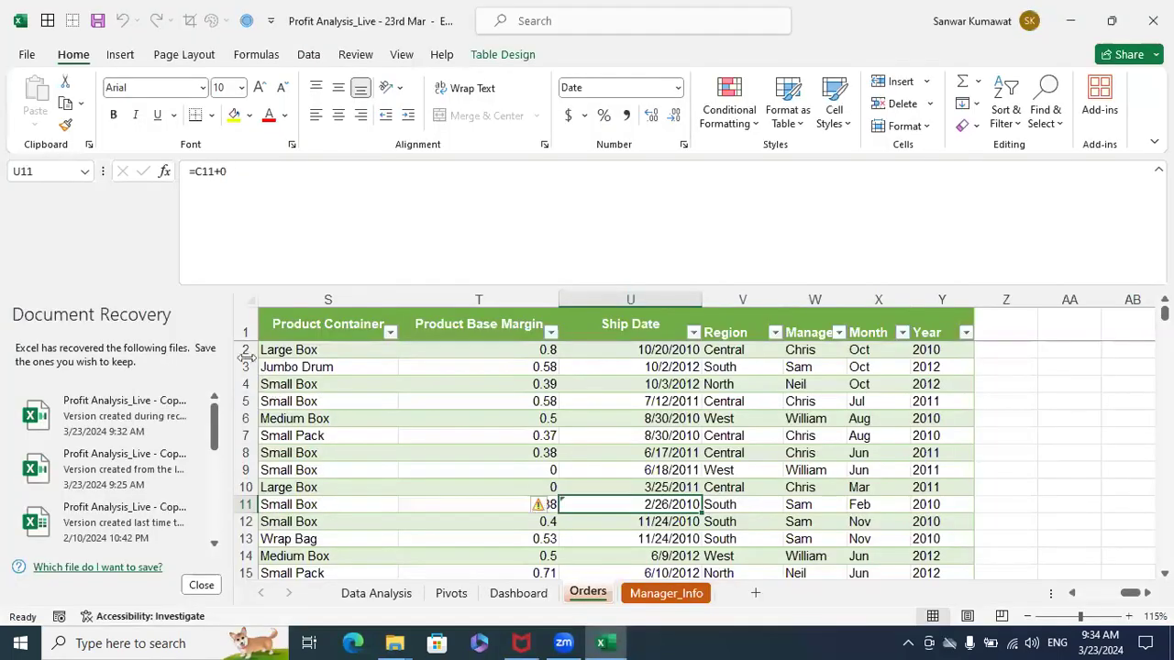
left_click(201, 585)
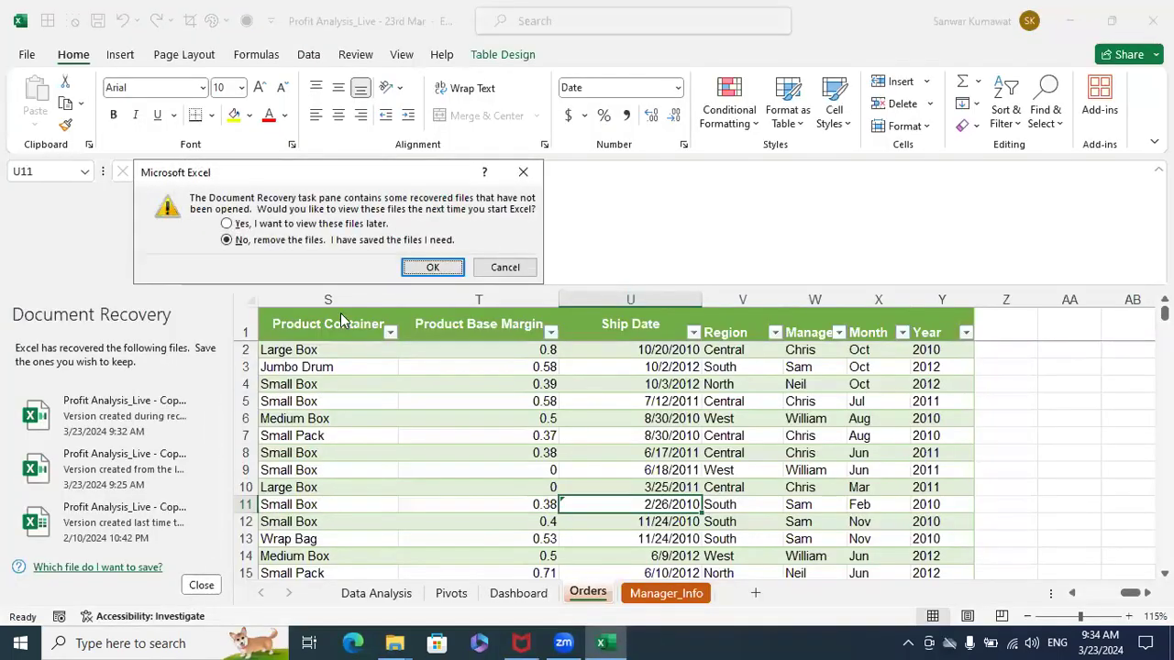
left_click(432, 266)
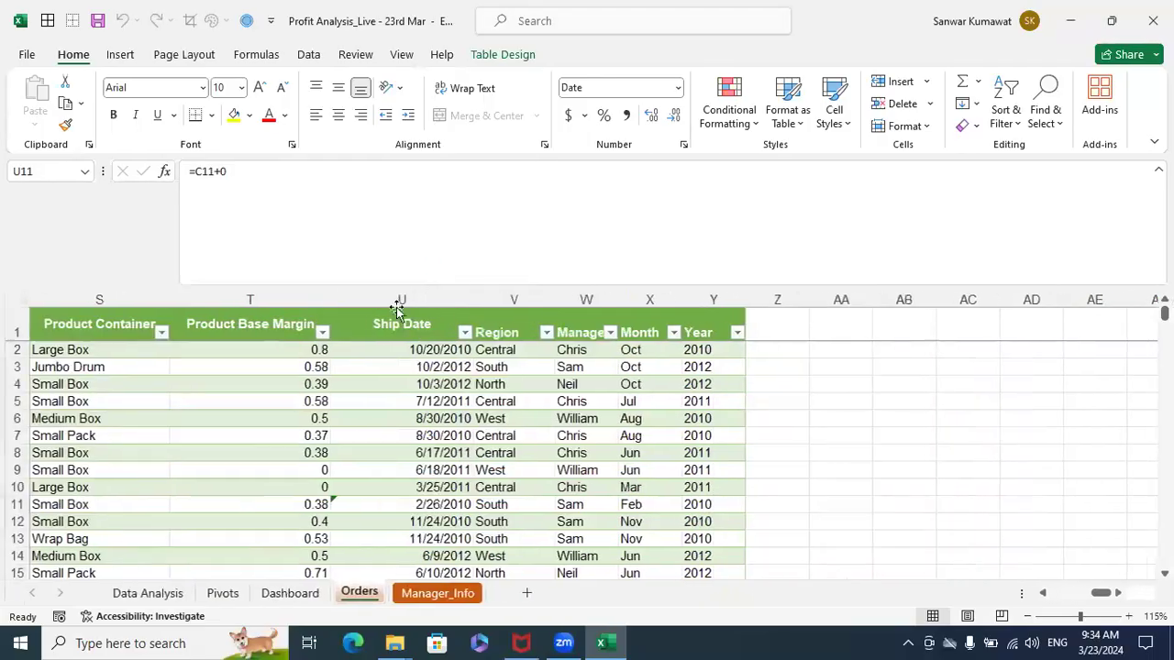
Select a cell in the Manager column of the Orders table, and jump between its first and last headers
left_click(591, 404)
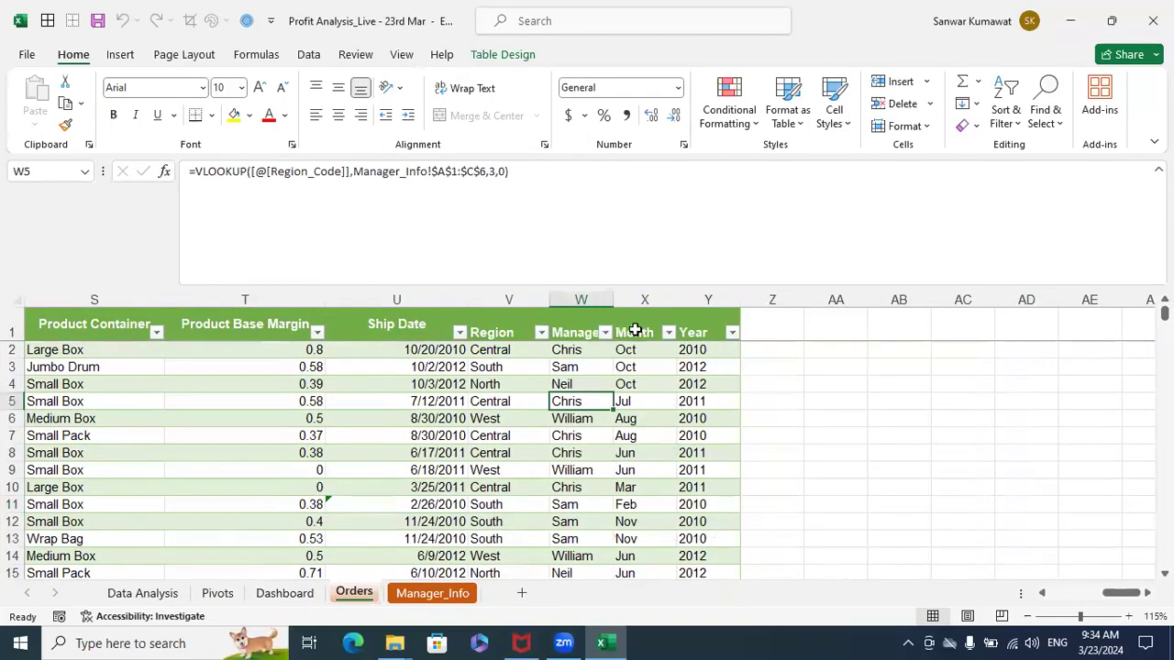
left_click(823, 319)
key("ctrl+Left")
key("ctrl+Left")
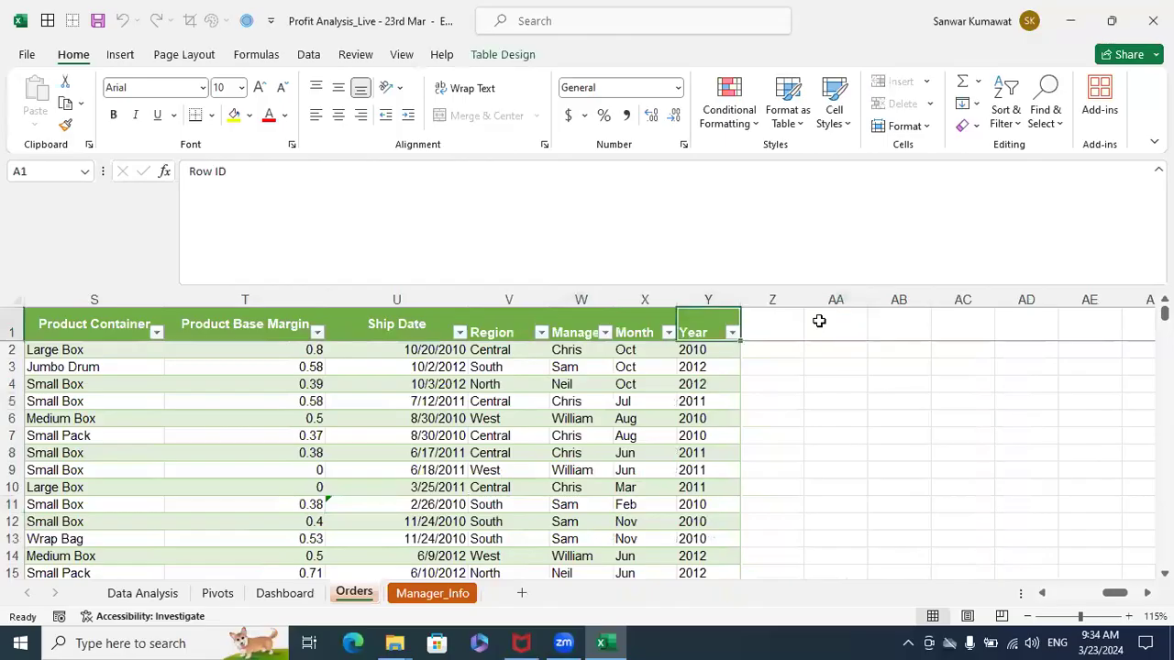
key("Right")
key("ctrl+Right")
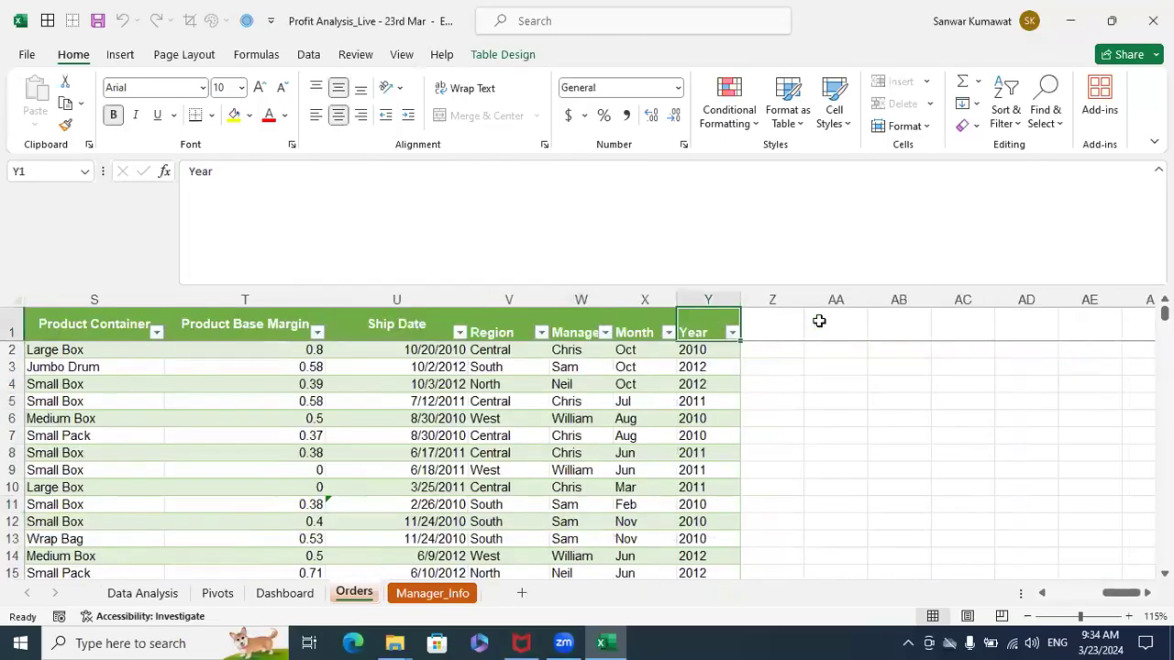
Clear all cells beneath the Region, Manager, Month and Year headers, and return to the Row ID header in A1
key("Right")
key("Down")
key("shift+Left")
key("shift+Left")
key("shift+Left")
key("shift+Left")
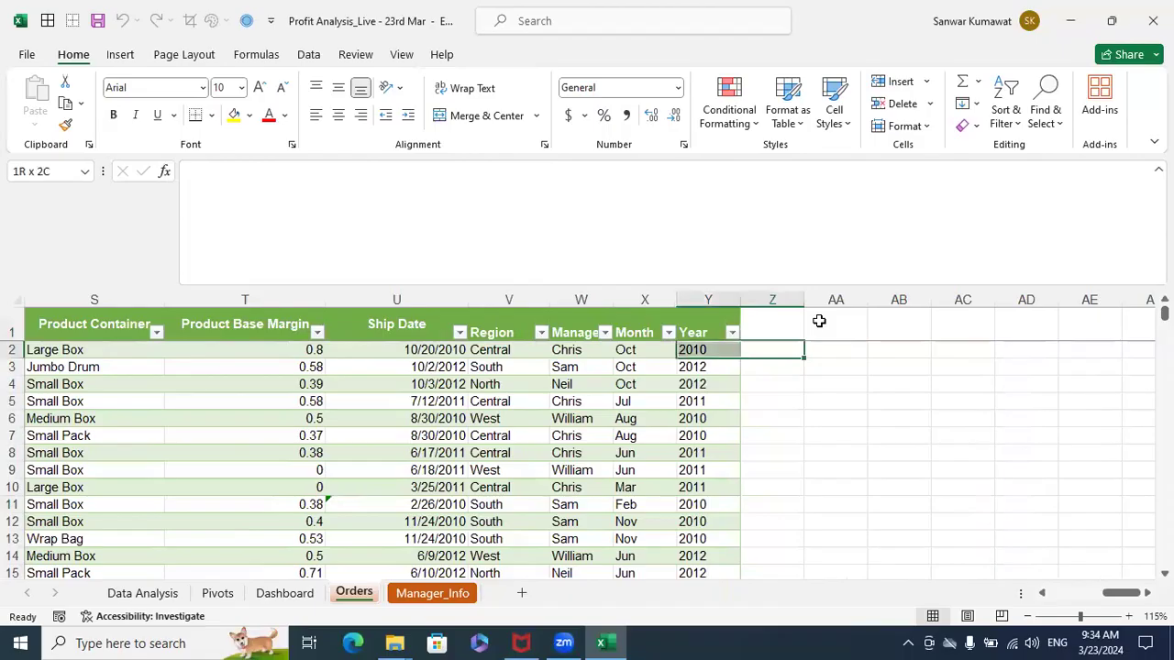
key("ctrl+shift+Down")
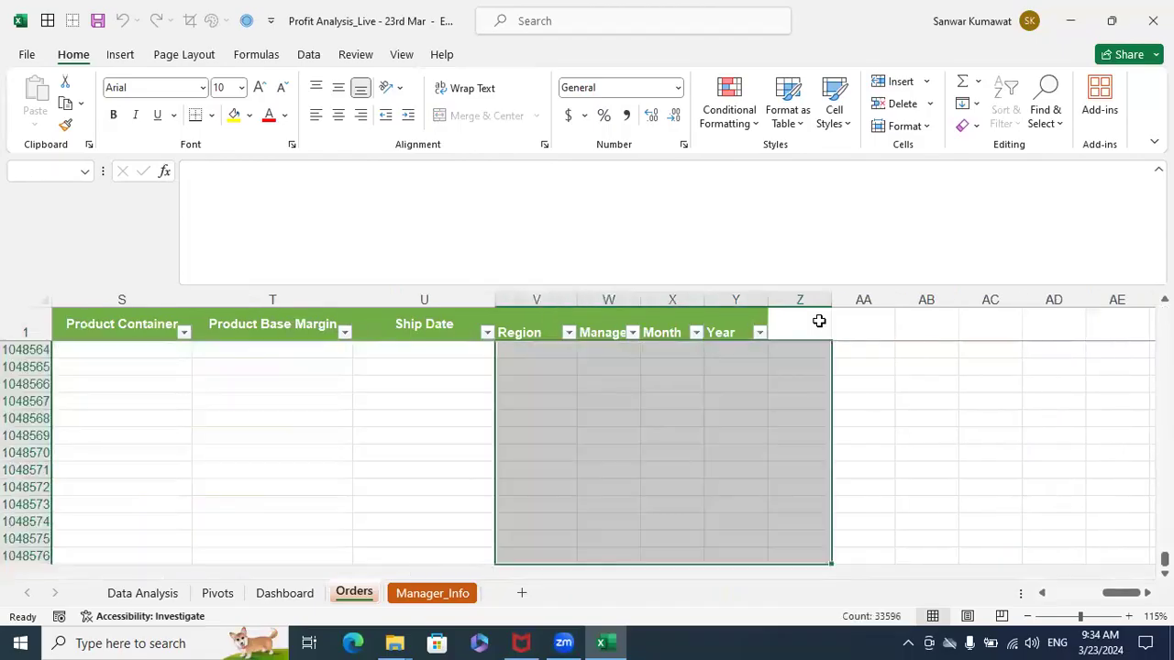
key("ctrl+Up")
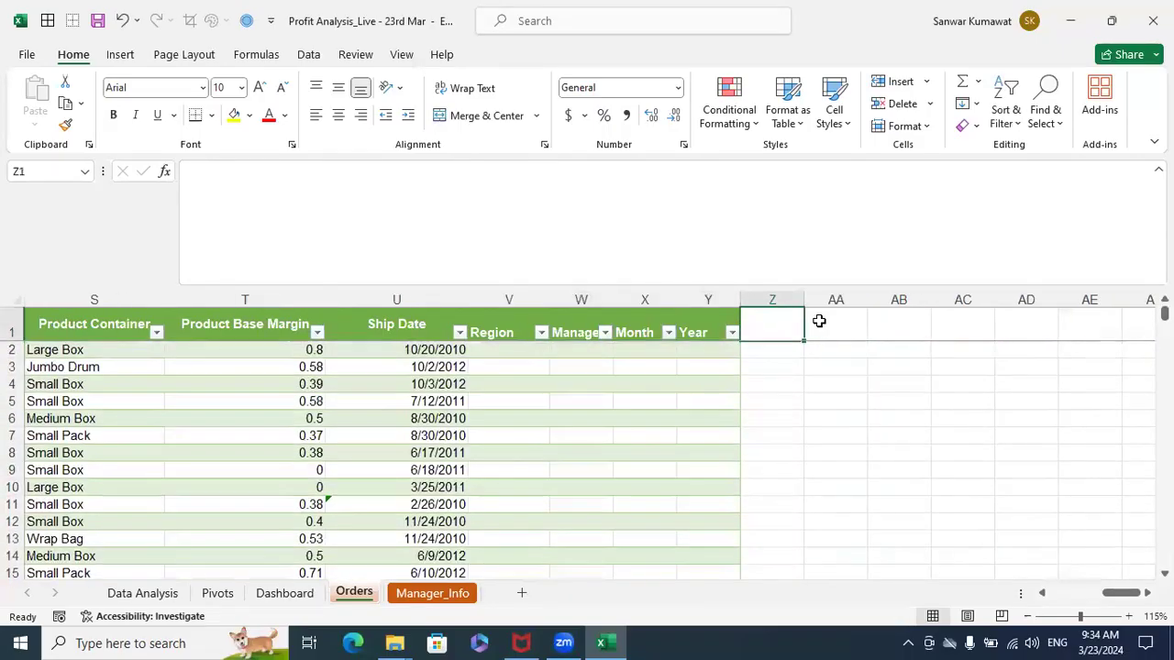
key("Left")
key("ctrl+Left")
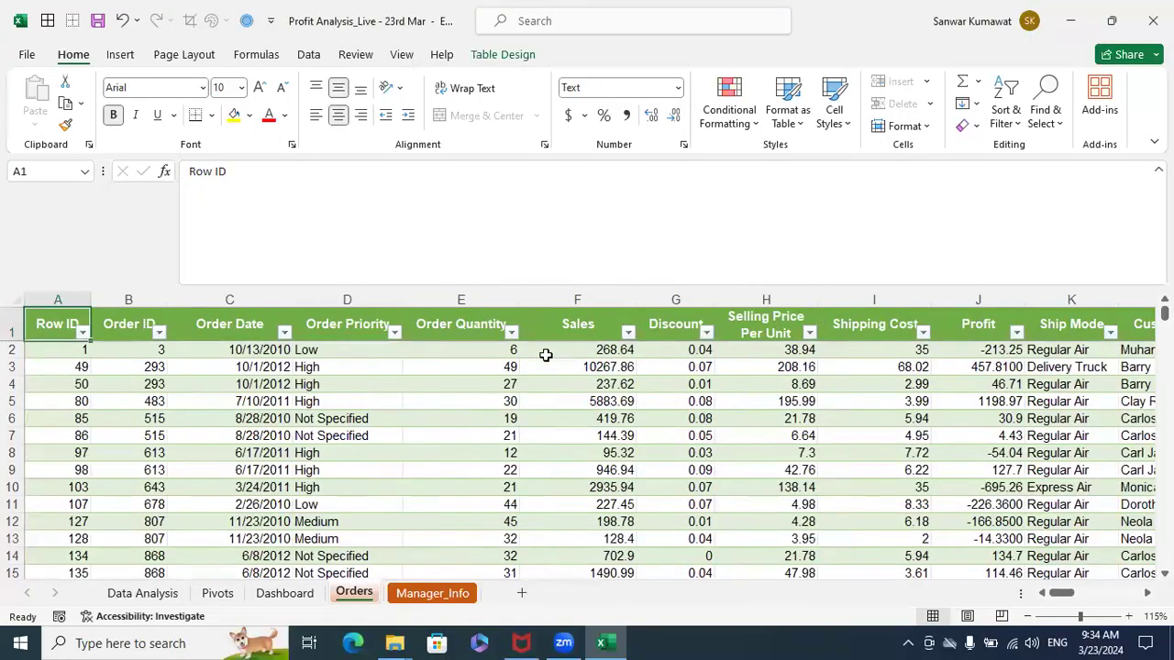
Select the Orders data from the Row ID header through the Ship Date column, down to the last row
left_click(477, 323)
key("ctrl+Left")
key("ctrl+shift+Right")
key("shift+Left")
key("shift+Left")
key("shift+Left")
key("shift+Left")
key("shift+Left")
key("shift+Right")
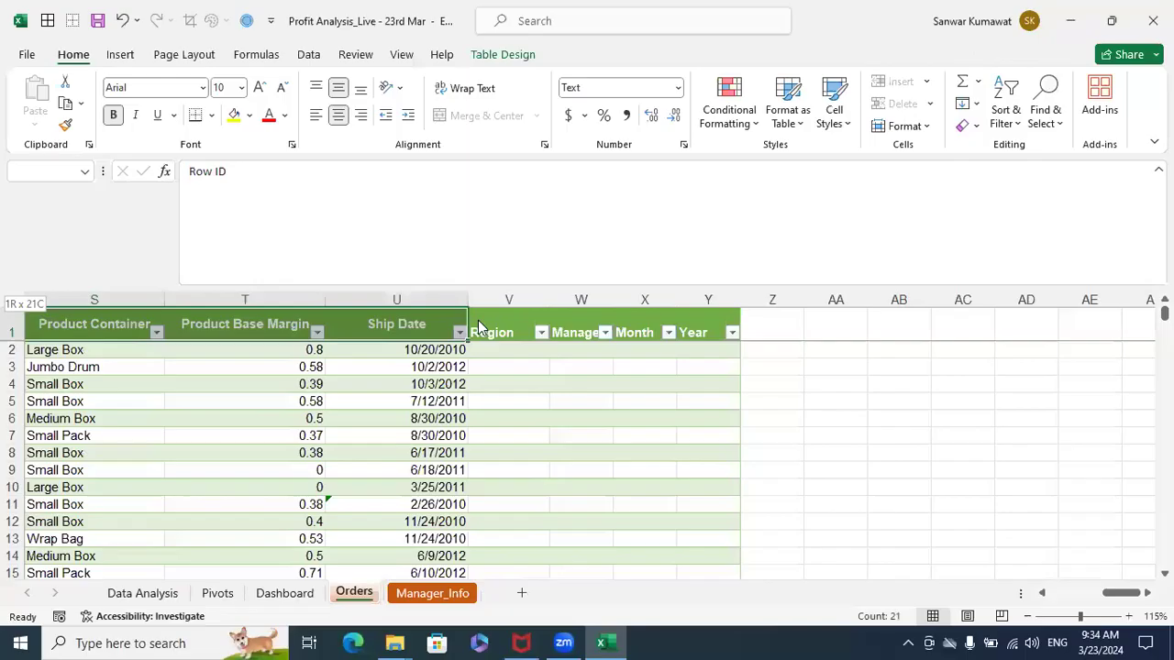
key("ctrl+shift+Down")
key("alt+d")
key("p")
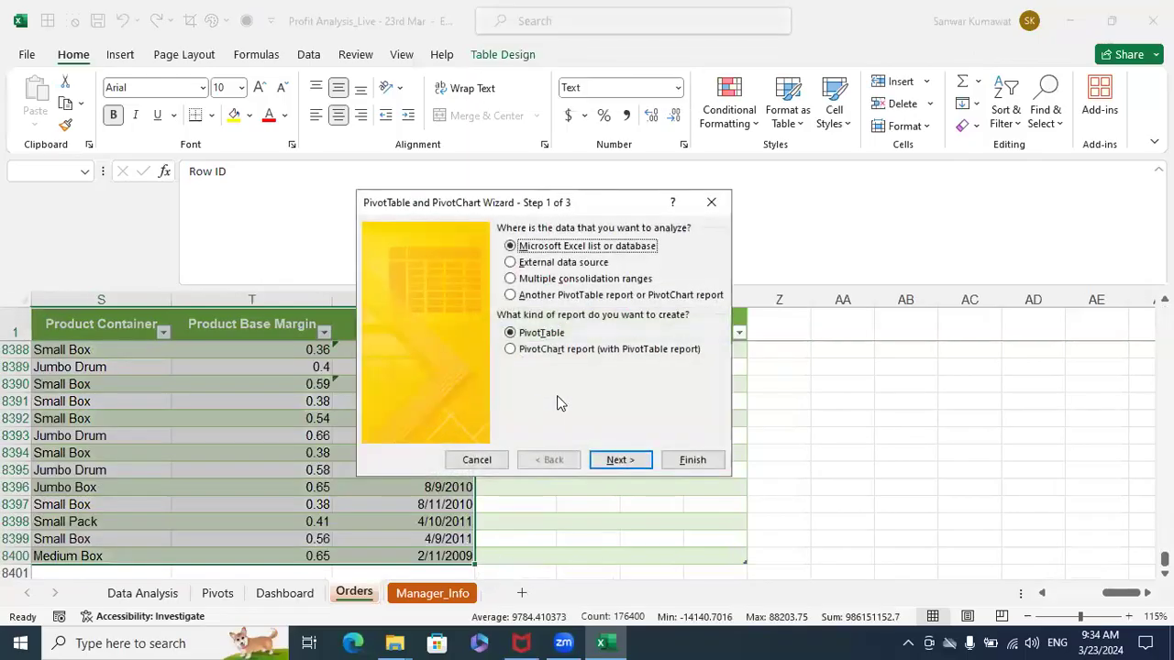
left_click(693, 460)
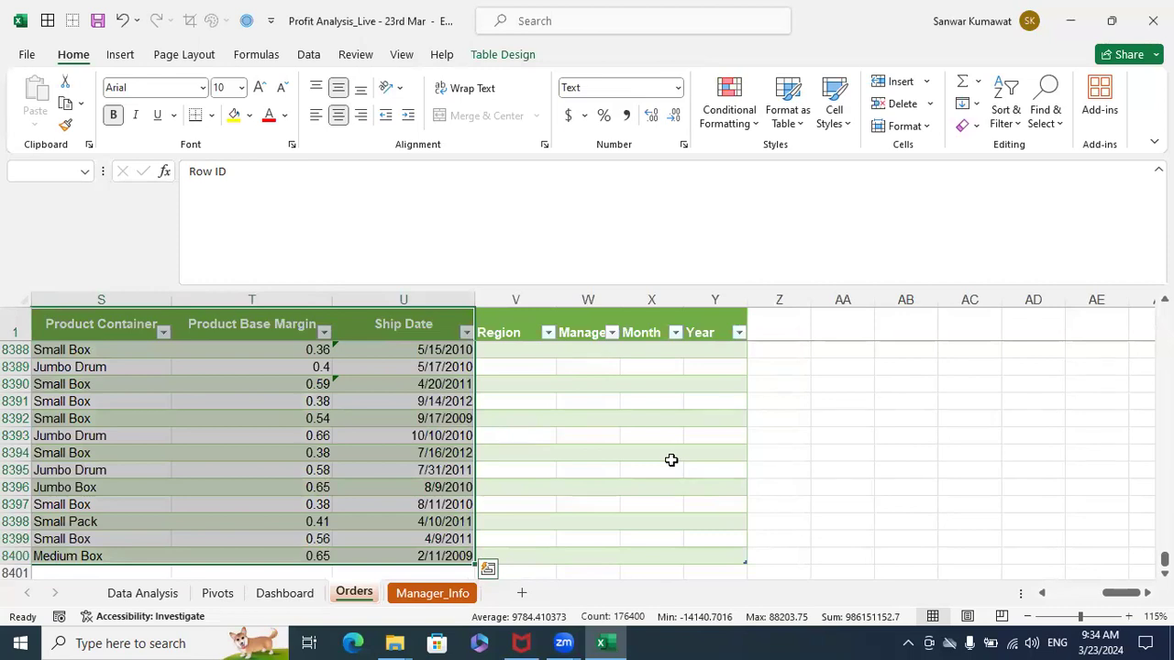
Insert a PivotTable from the Sales_Data table on a new worksheet
key("alt+n")
key("v")
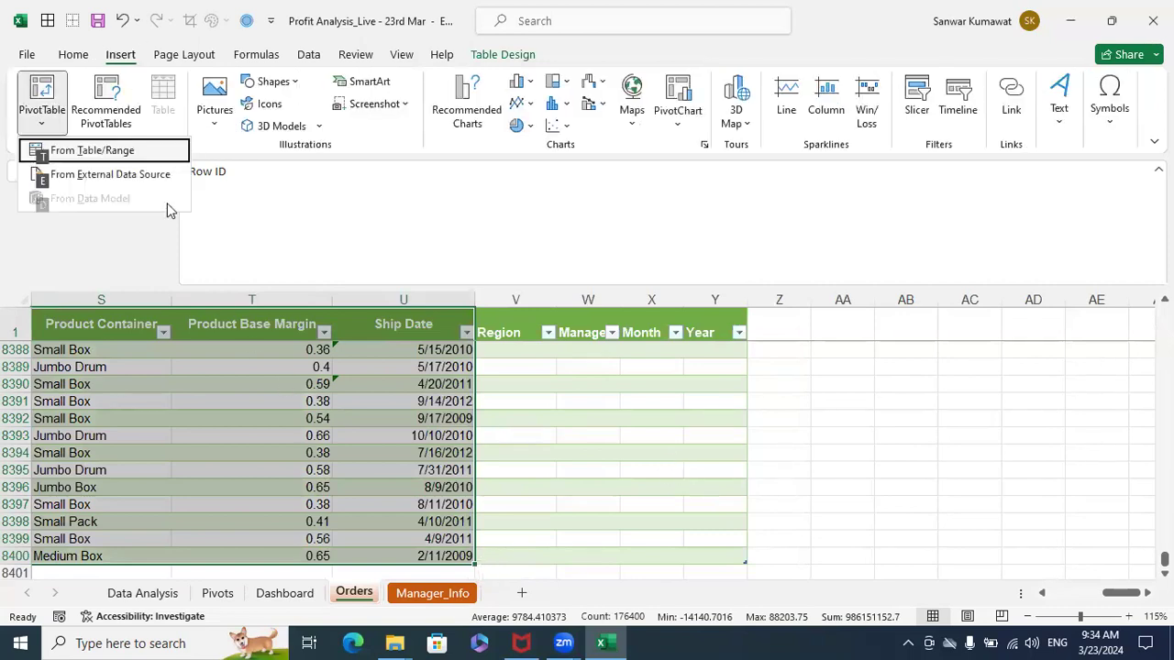
left_click(141, 149)
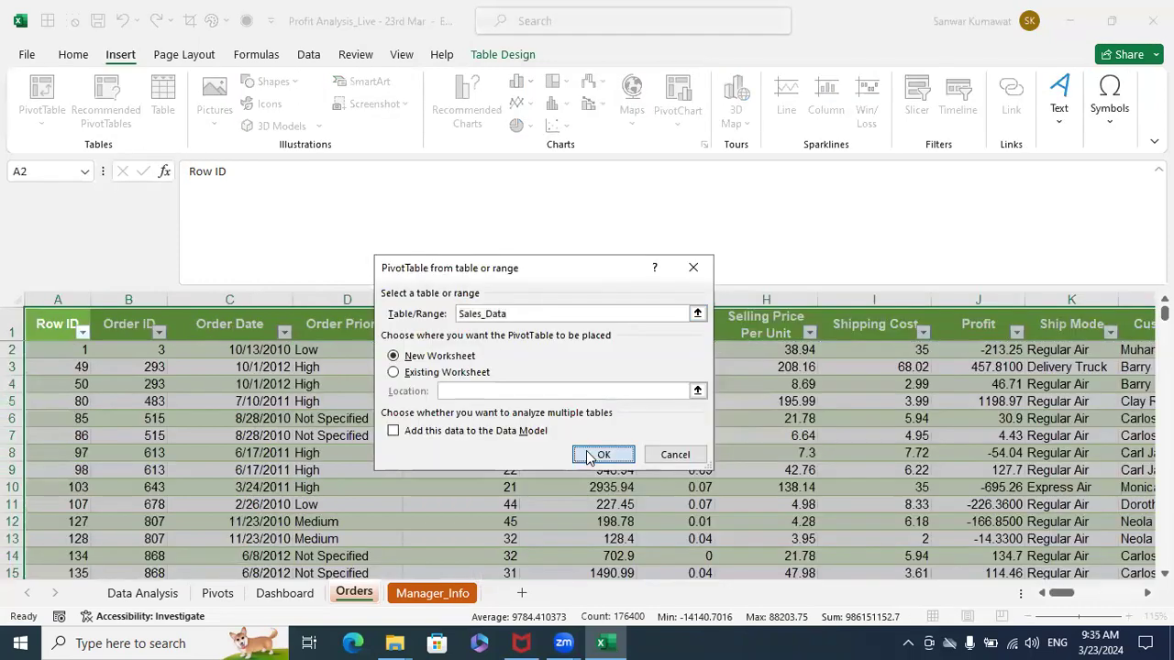
left_click(589, 456)
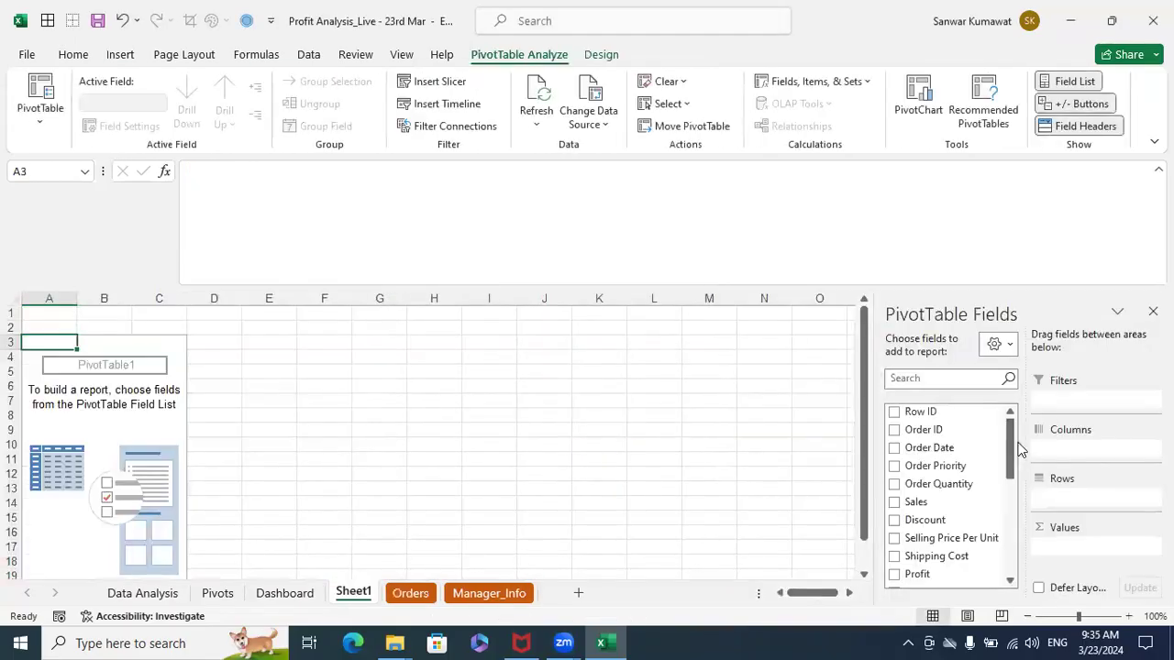
Look through the PivotTable's available fields and check the Region column and its neighbours in the Orders table
left_click_drag(1009, 453, 995, 550)
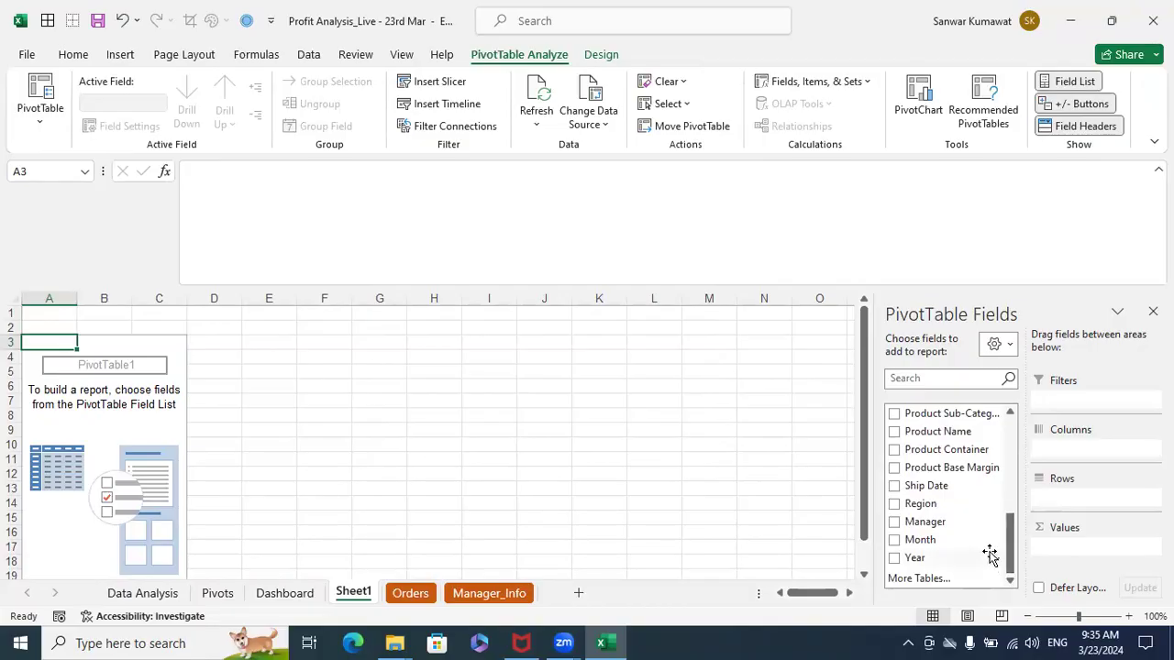
left_click_drag(1007, 521, 1010, 493)
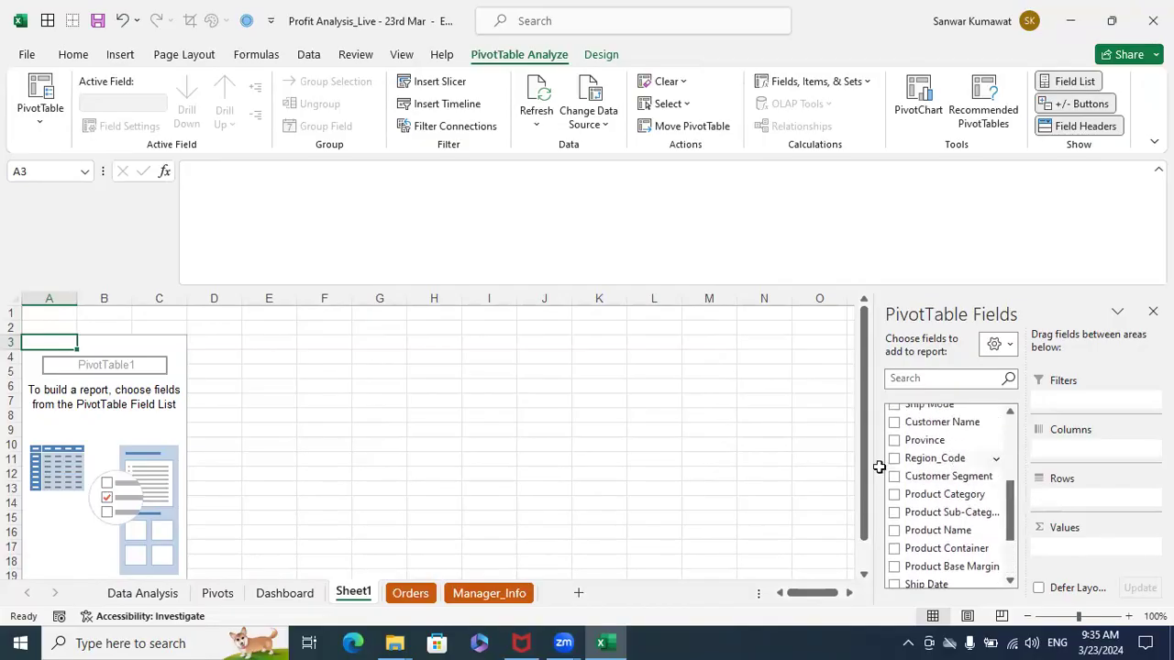
left_click(668, 474)
left_click(417, 596)
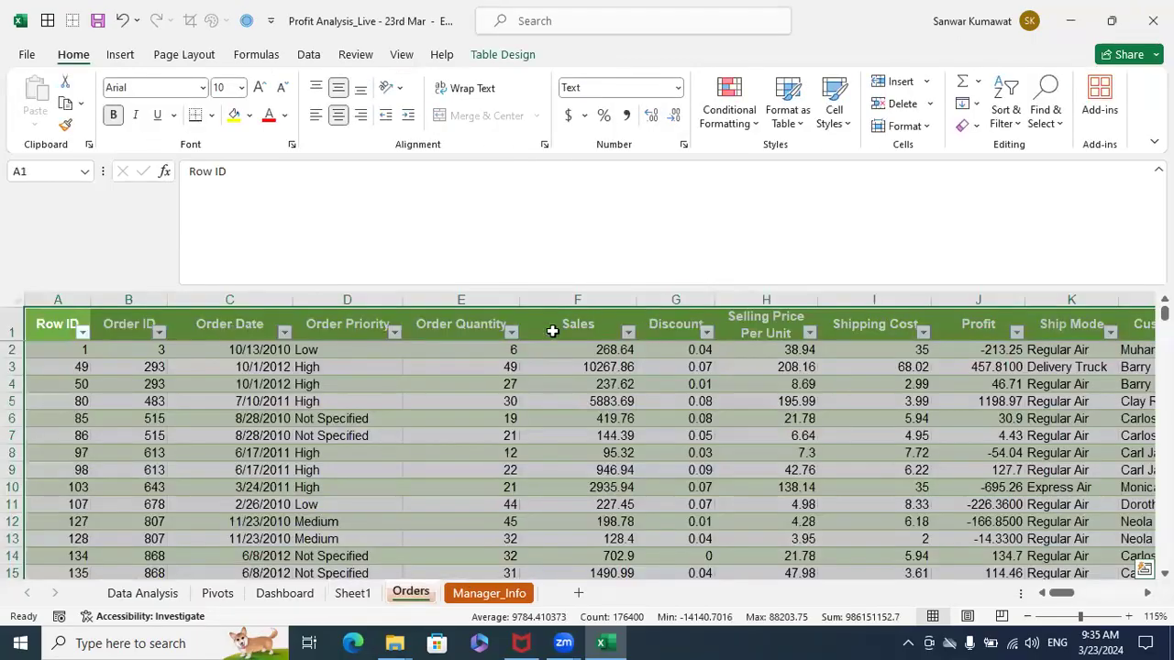
left_click(595, 323)
key("ctrl+Right")
left_click(562, 350)
key("Left")
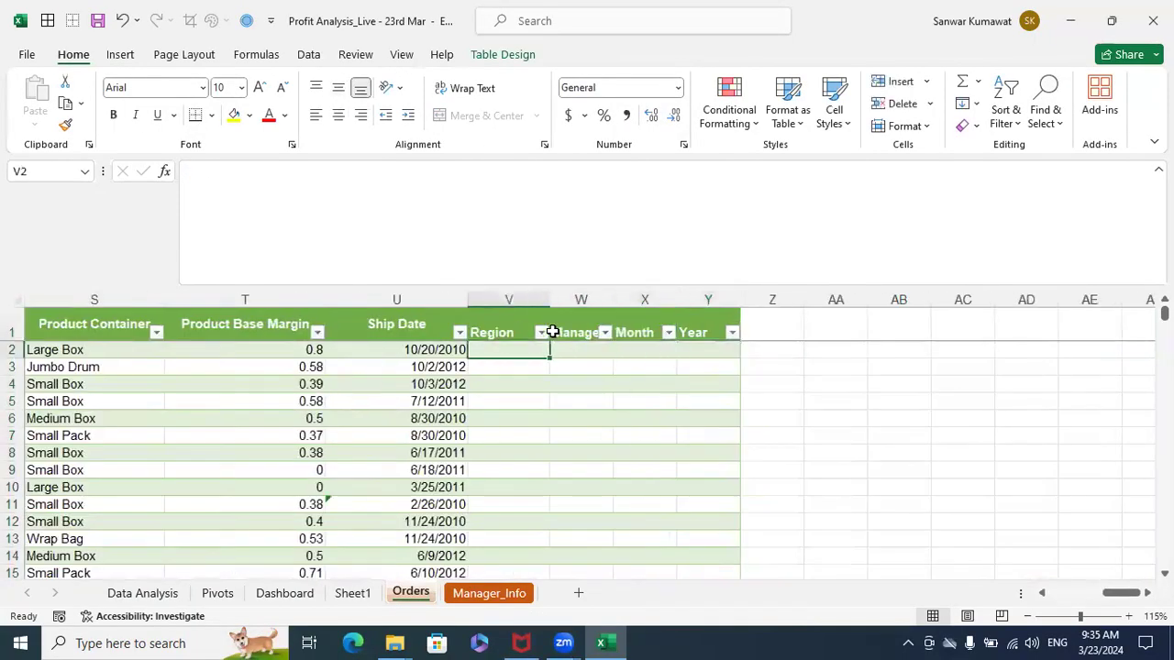
key("Up")
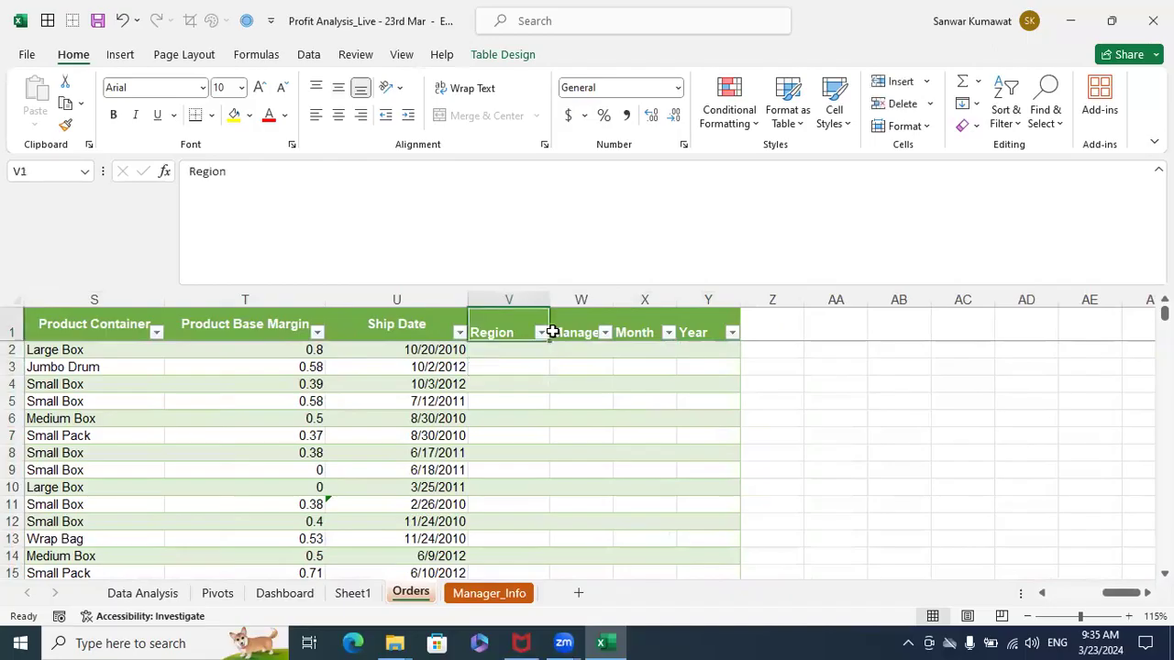
key("Left")
key("ctrl+Left")
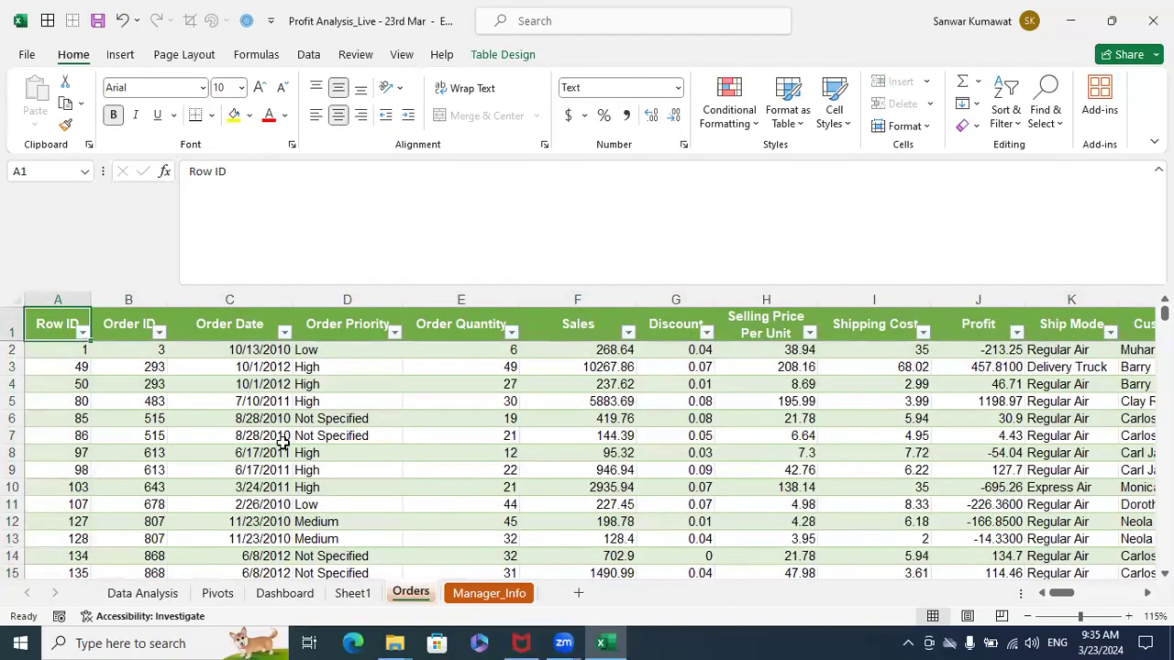
left_click(283, 441)
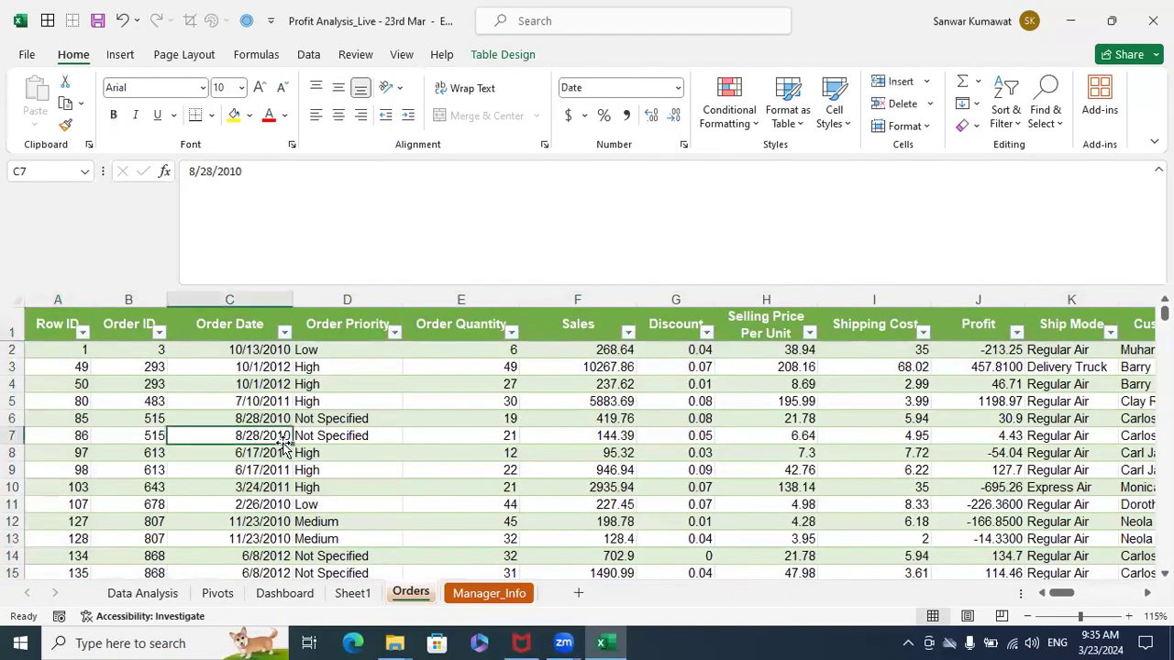
Build the Sheet1 PivotTable with Region_Code in Rows and Sum of Profit in Values
left_click(358, 595)
left_click(179, 444)
left_click_drag(981, 463, 1003, 535)
scroll(937, 469, "up", 5)
left_click_drag(936, 468, 1079, 551)
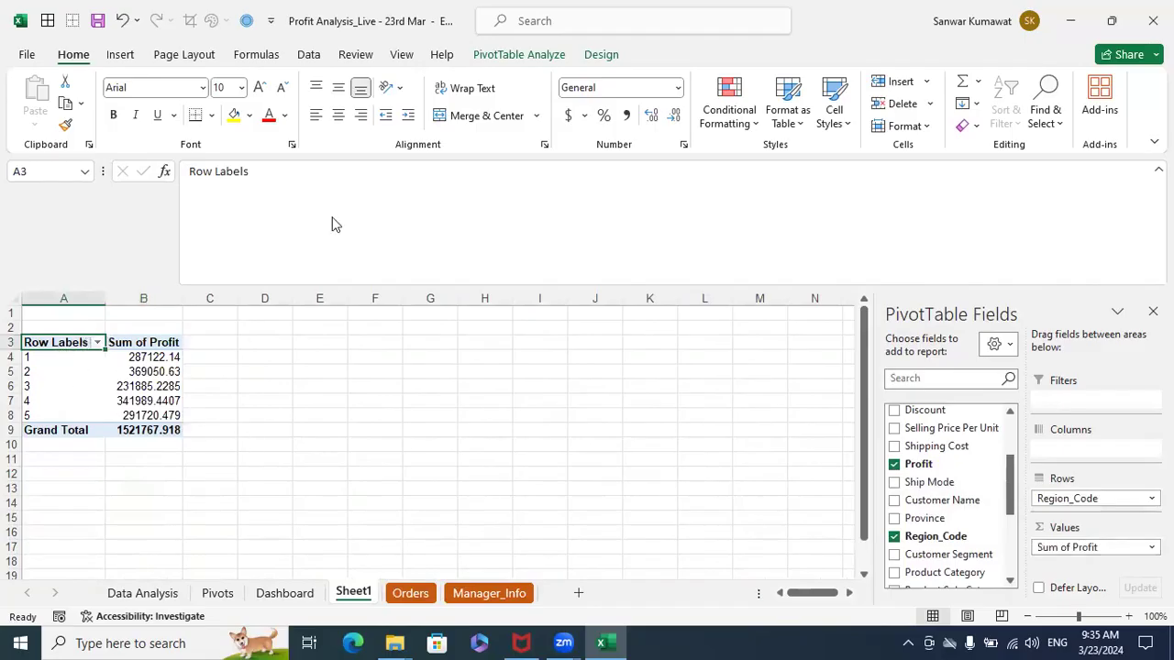
Change the PivotTable's report layout to Tabular Form
left_click(161, 299)
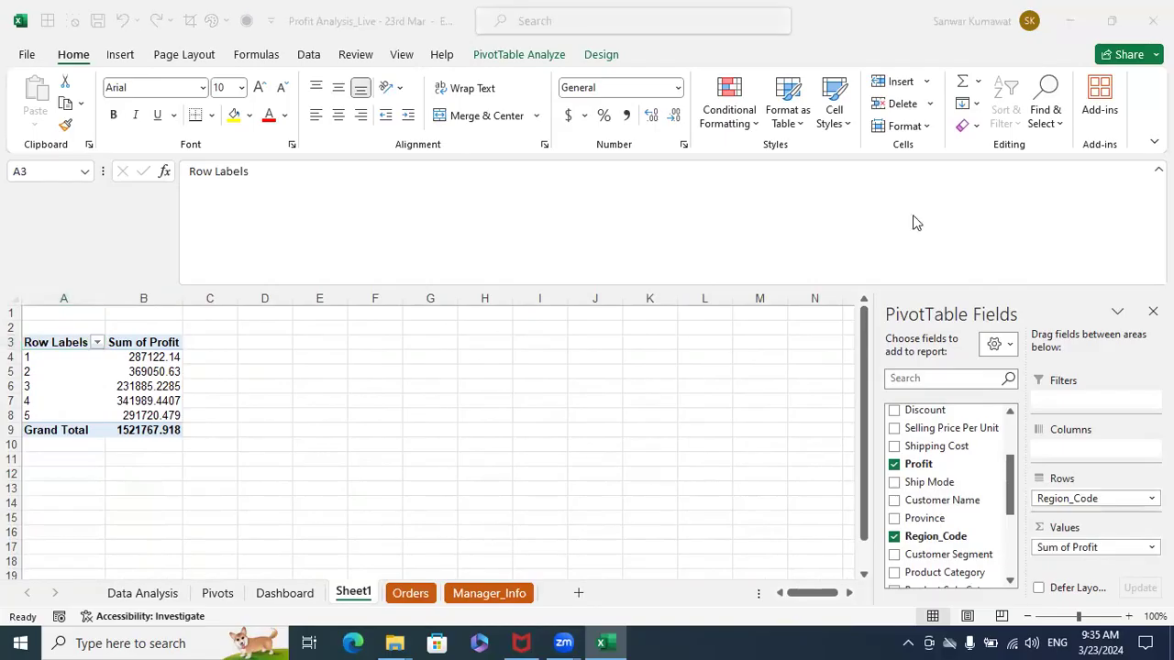
left_click(77, 346)
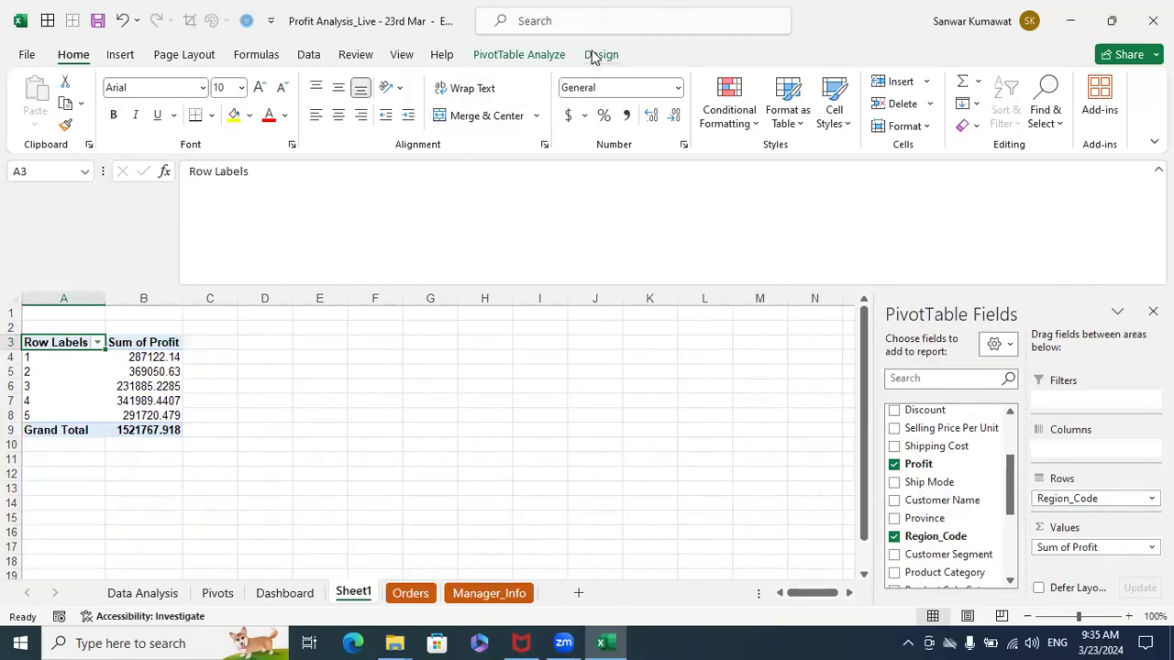
left_click(529, 61)
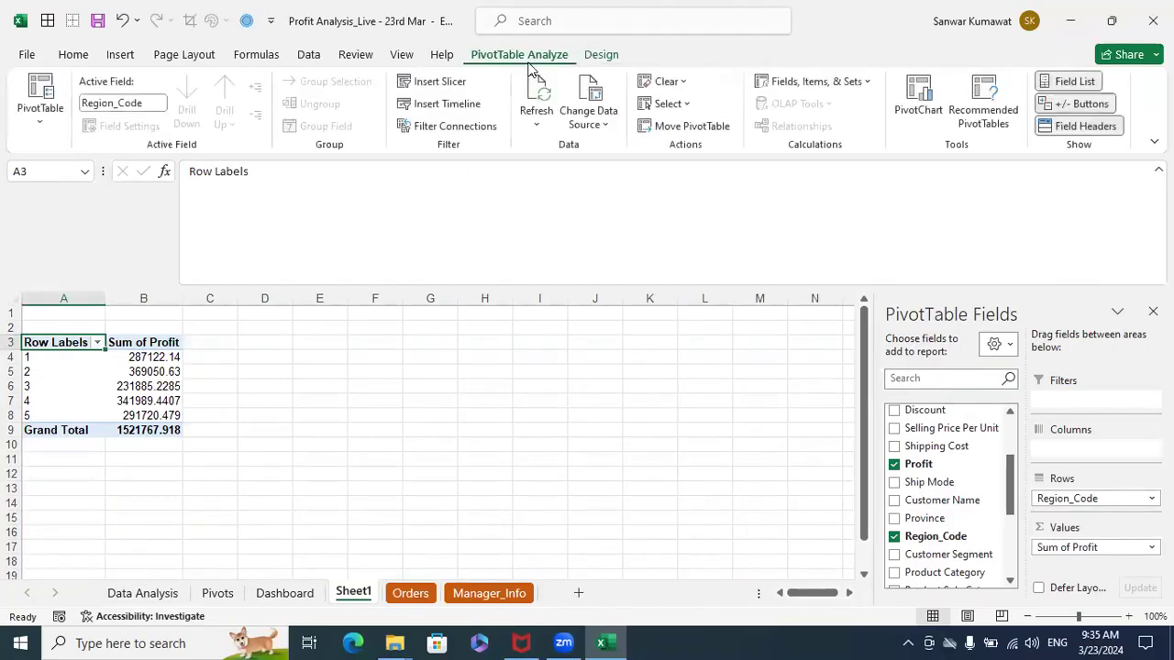
left_click(601, 55)
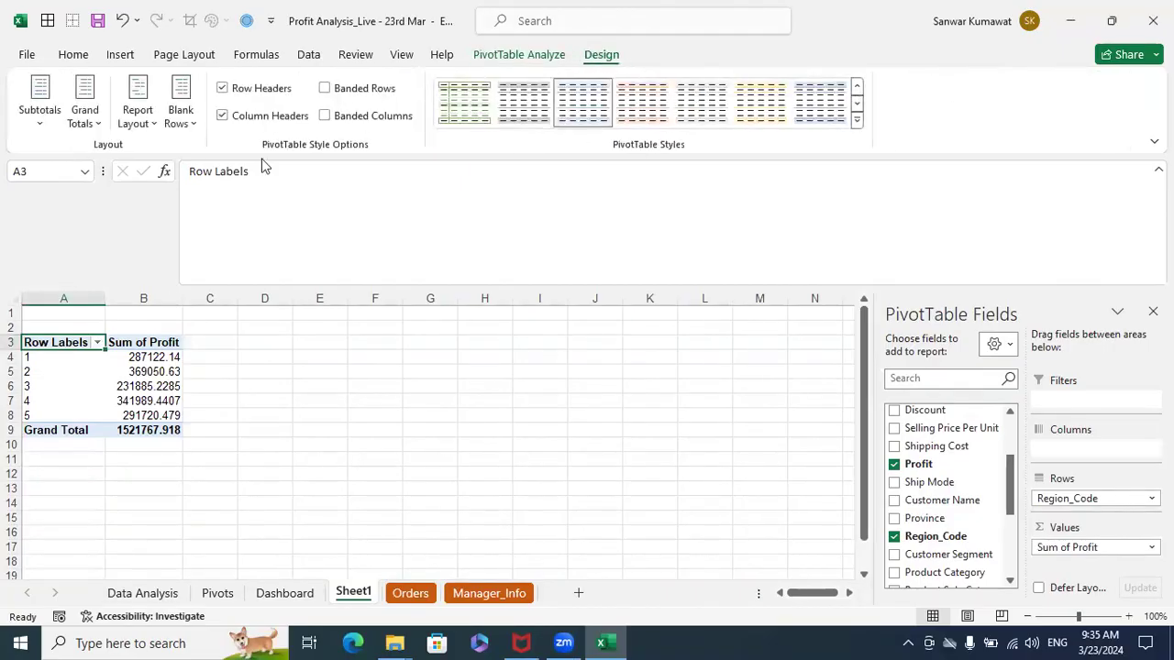
left_click(144, 124)
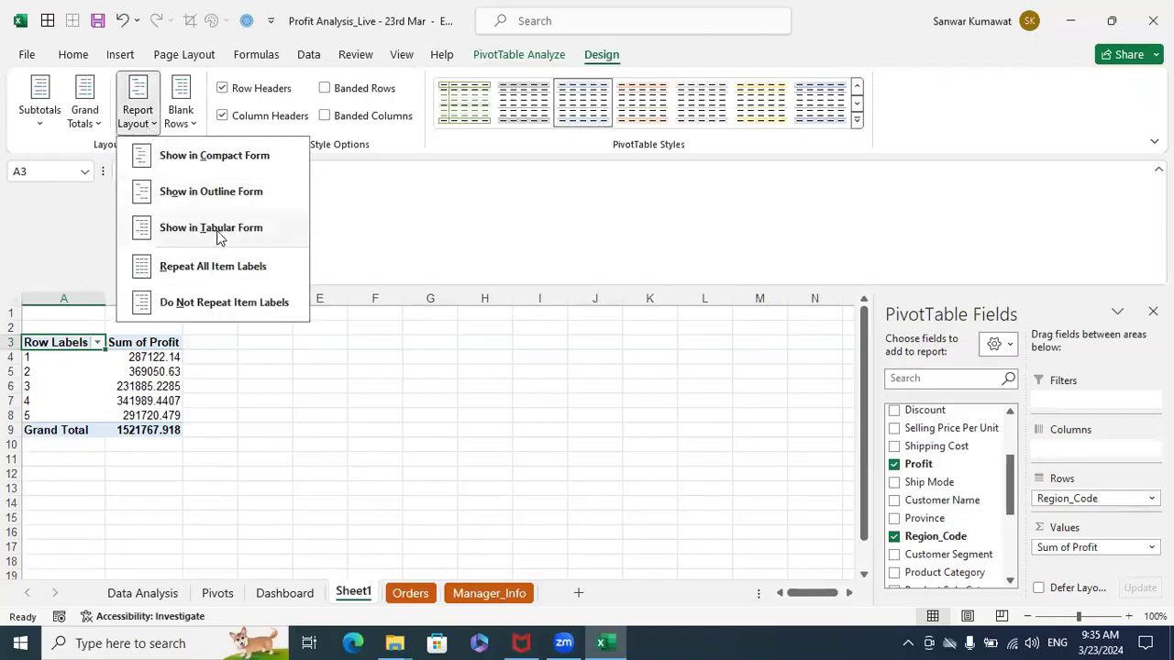
left_click(204, 237)
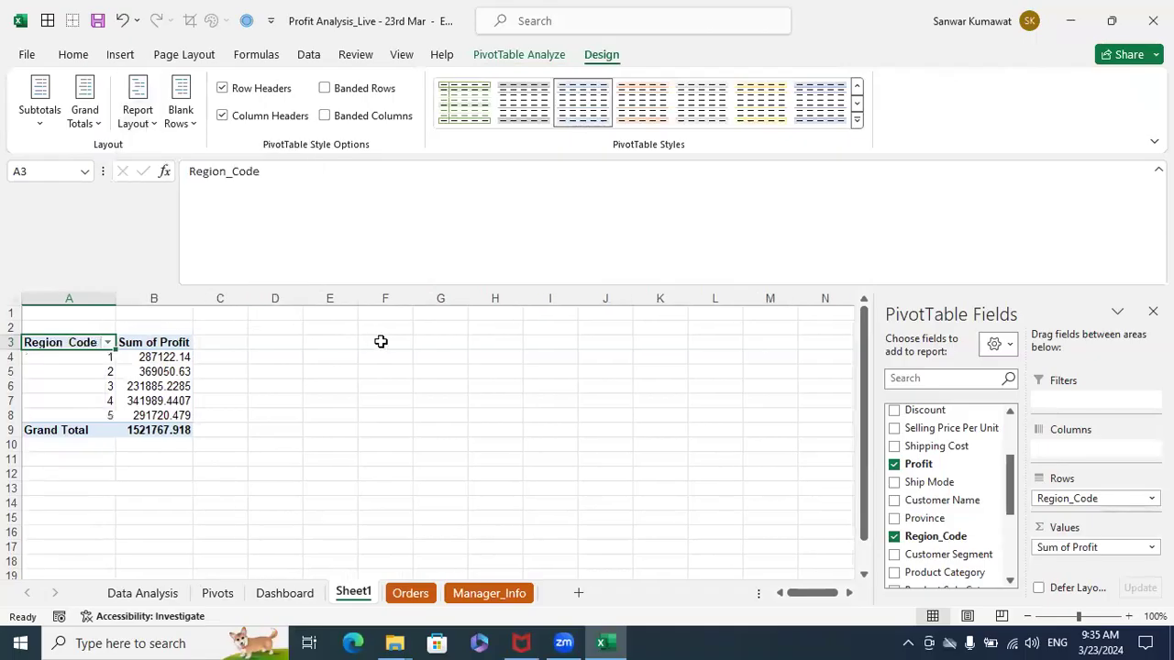
Examine the region codes and the profit of each in the PivotTable
left_click(184, 358)
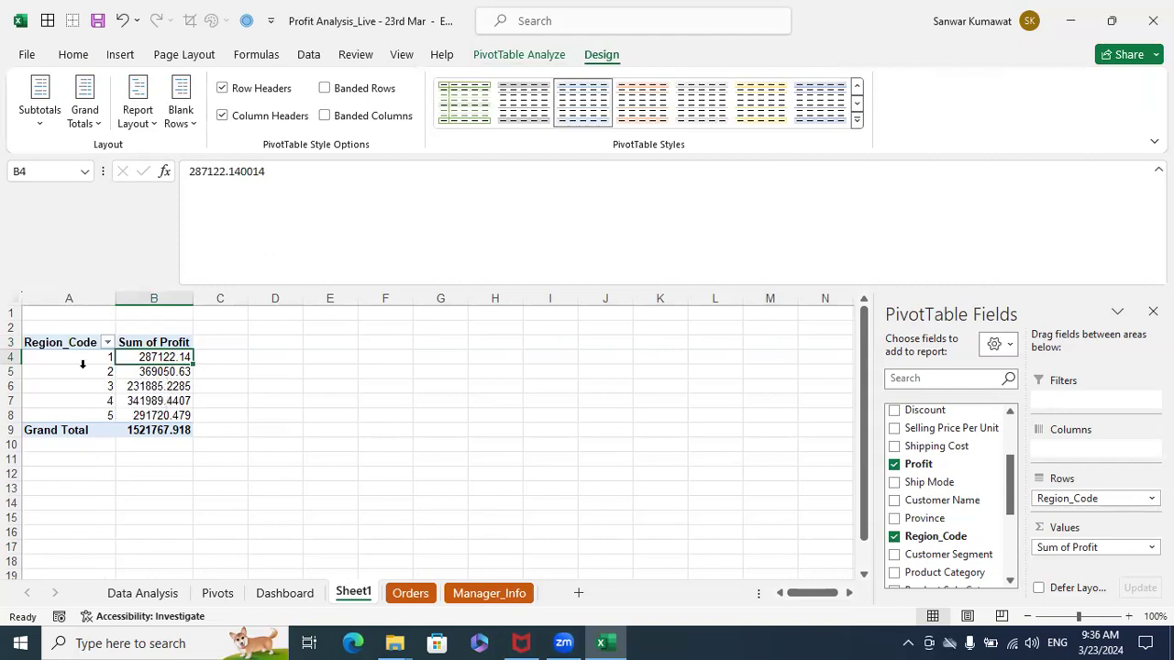
left_click_drag(101, 356, 84, 413)
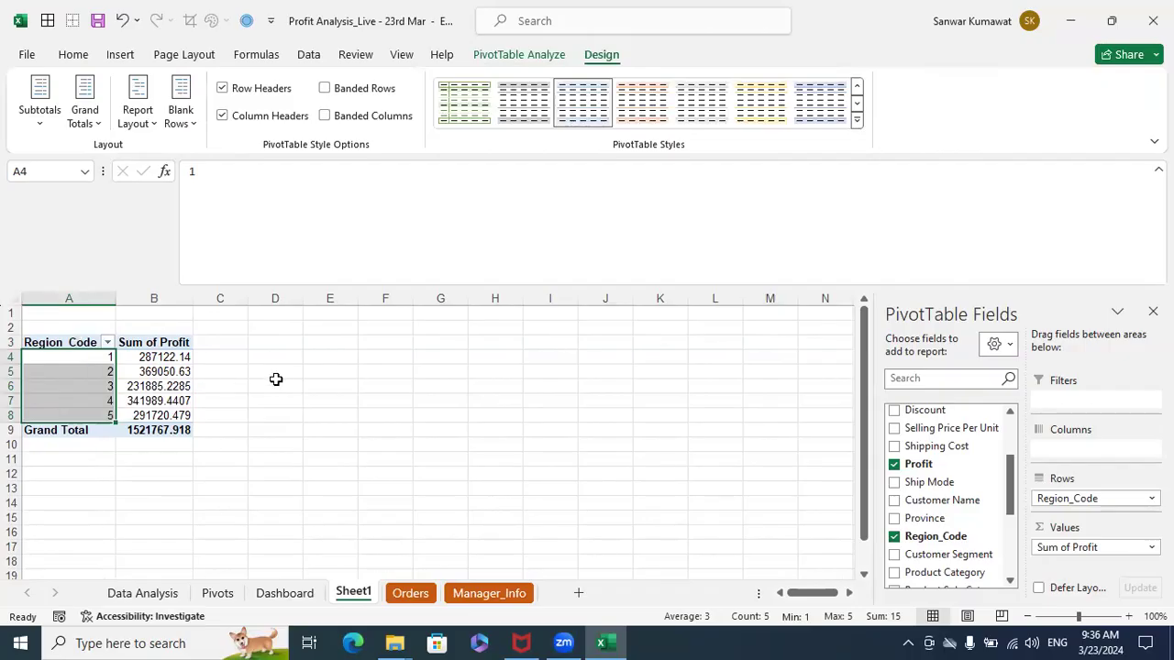
left_click(325, 386)
left_click(103, 357)
left_click(138, 345)
left_click(112, 370)
left_click(126, 372)
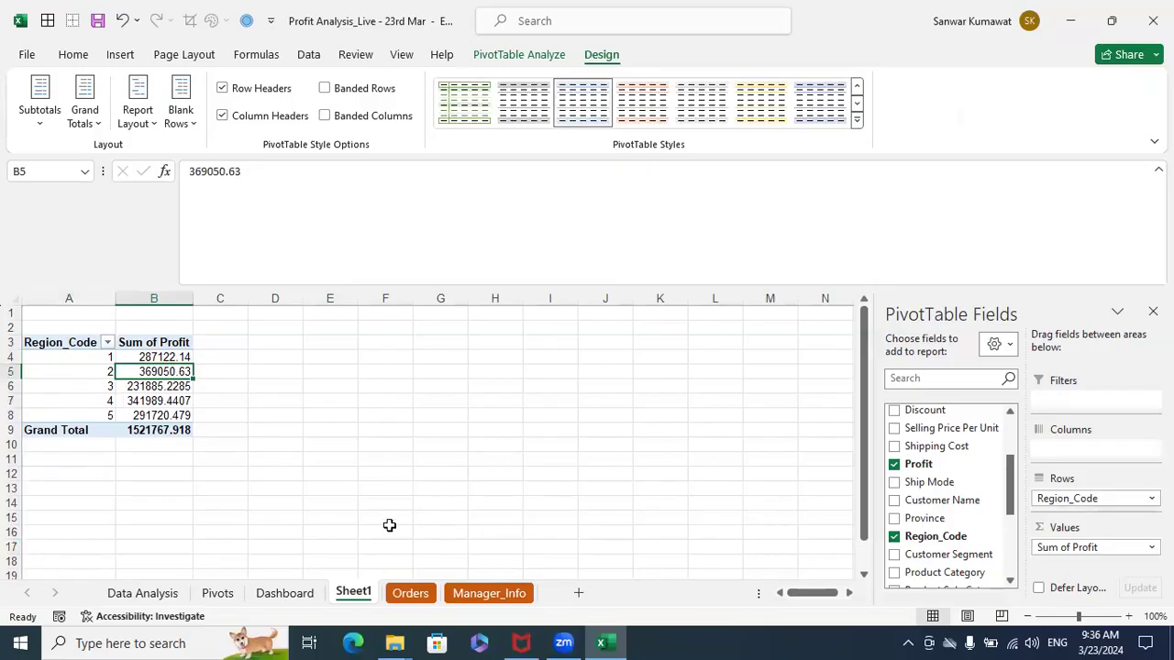
Examine the Manager_Info sheet for the region name that belongs to each region code
left_click(468, 594)
left_click(574, 450)
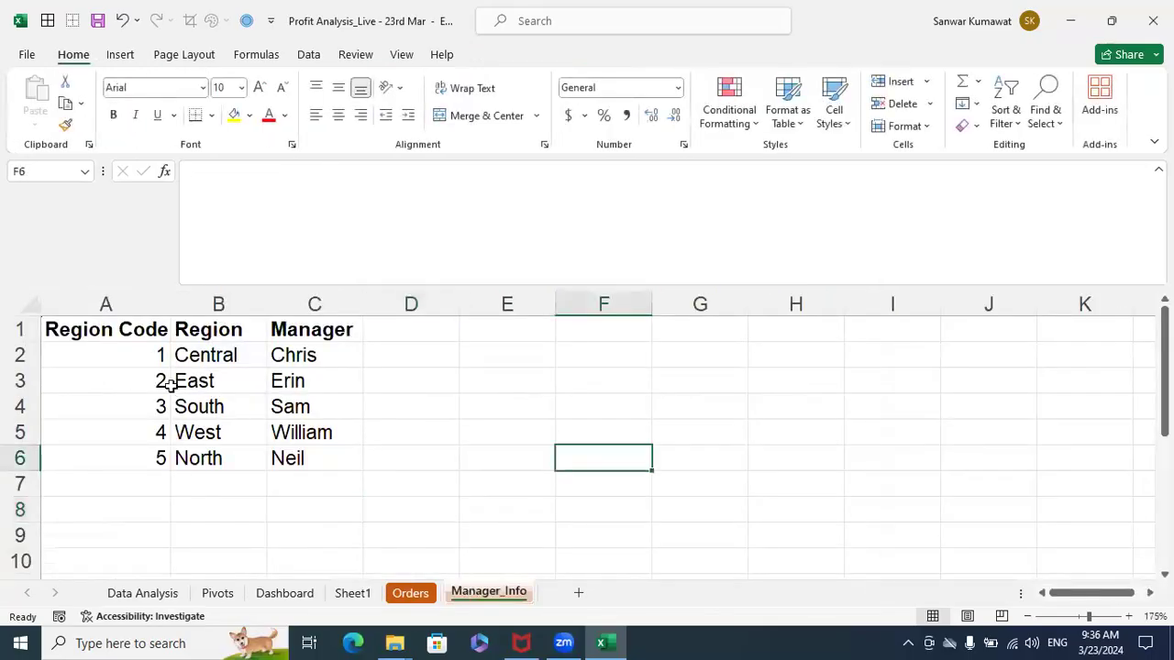
left_click_drag(168, 353, 198, 352)
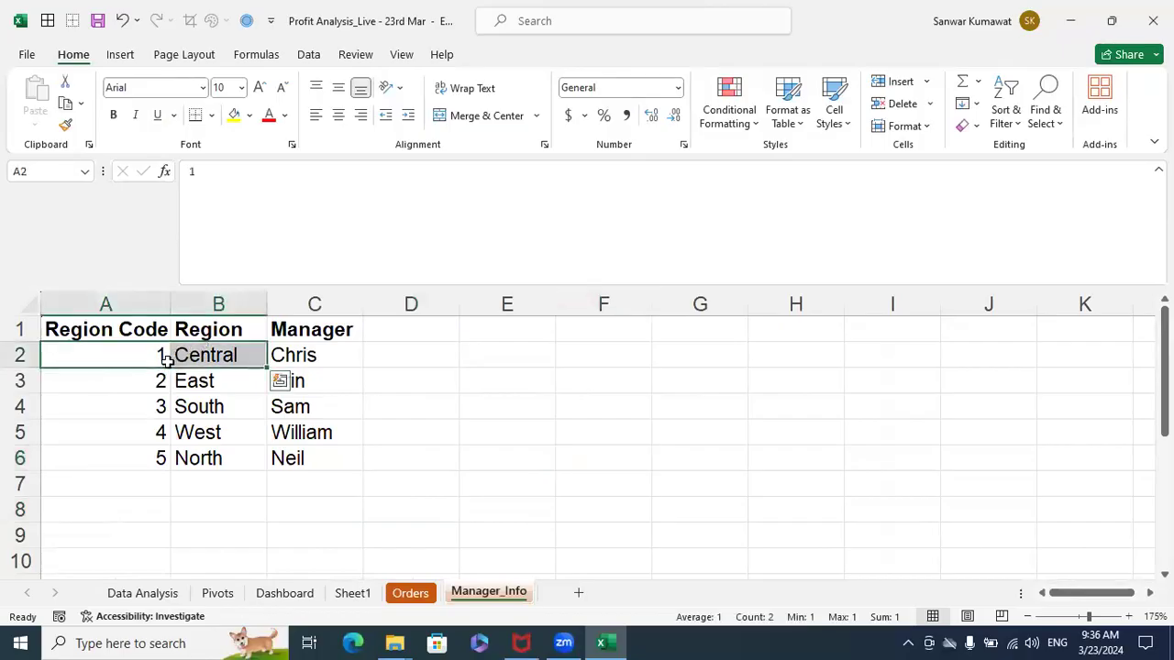
left_click_drag(137, 380, 196, 375)
left_click_drag(137, 410, 174, 417)
left_click_drag(138, 458, 226, 432)
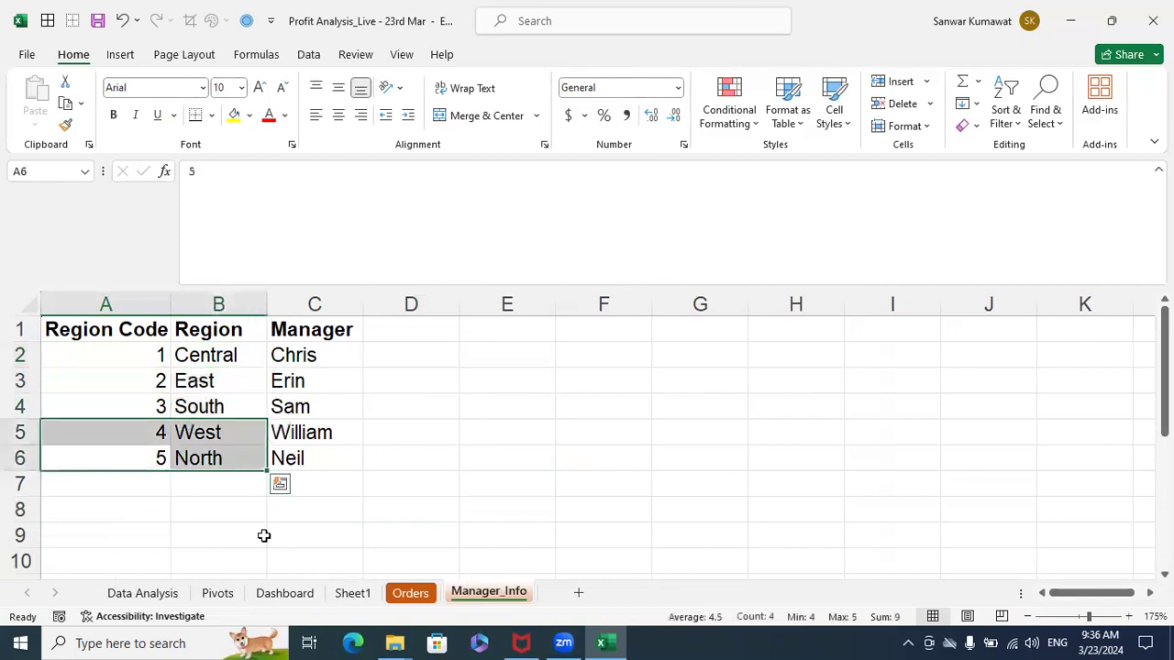
Select the Region and Manager headers in Orders together with the first cell beneath each
left_click(407, 591)
left_click(597, 323)
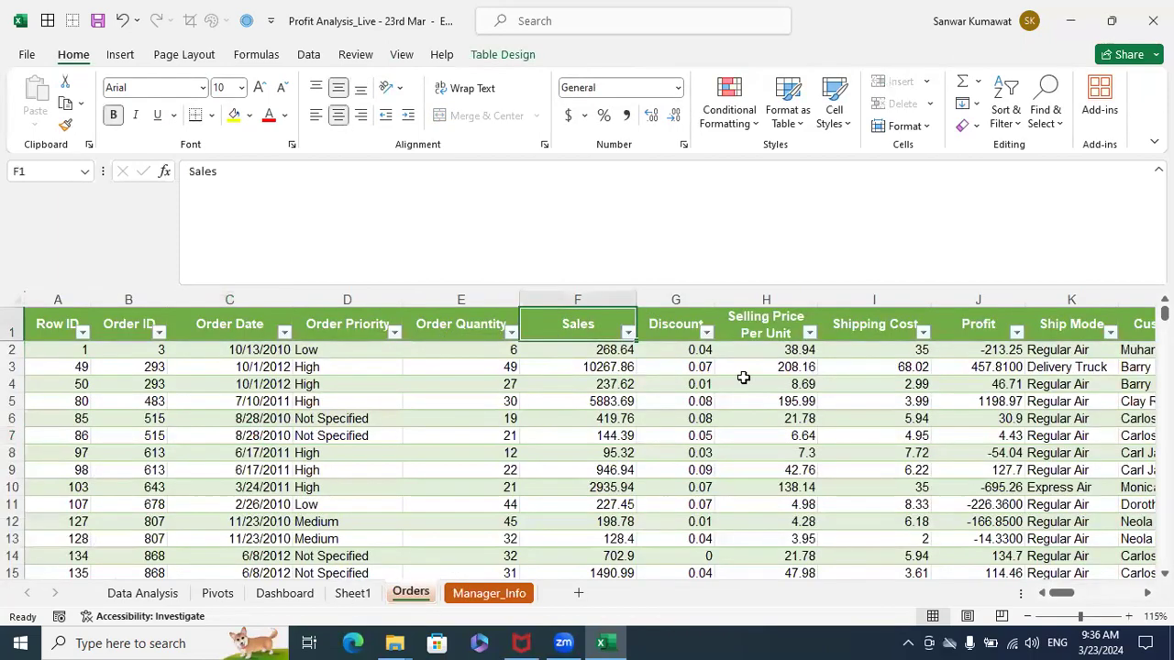
key("ctrl+Right")
key("Down")
key("Left")
key("Left")
key("Left")
key("Left")
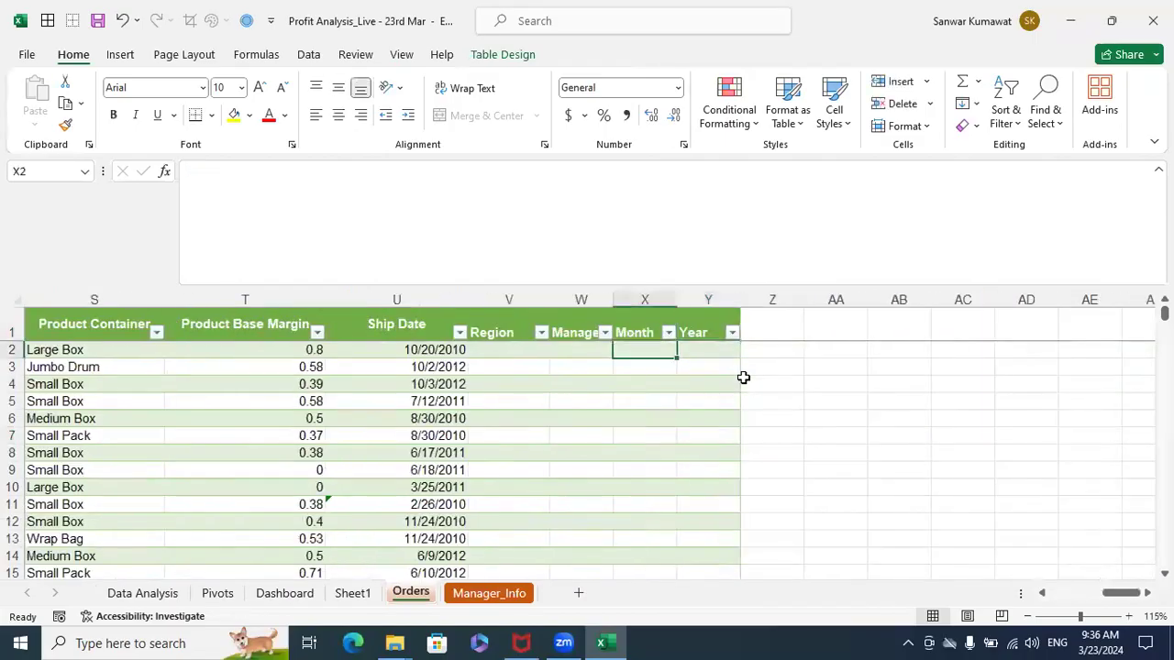
key("Right")
key("Up")
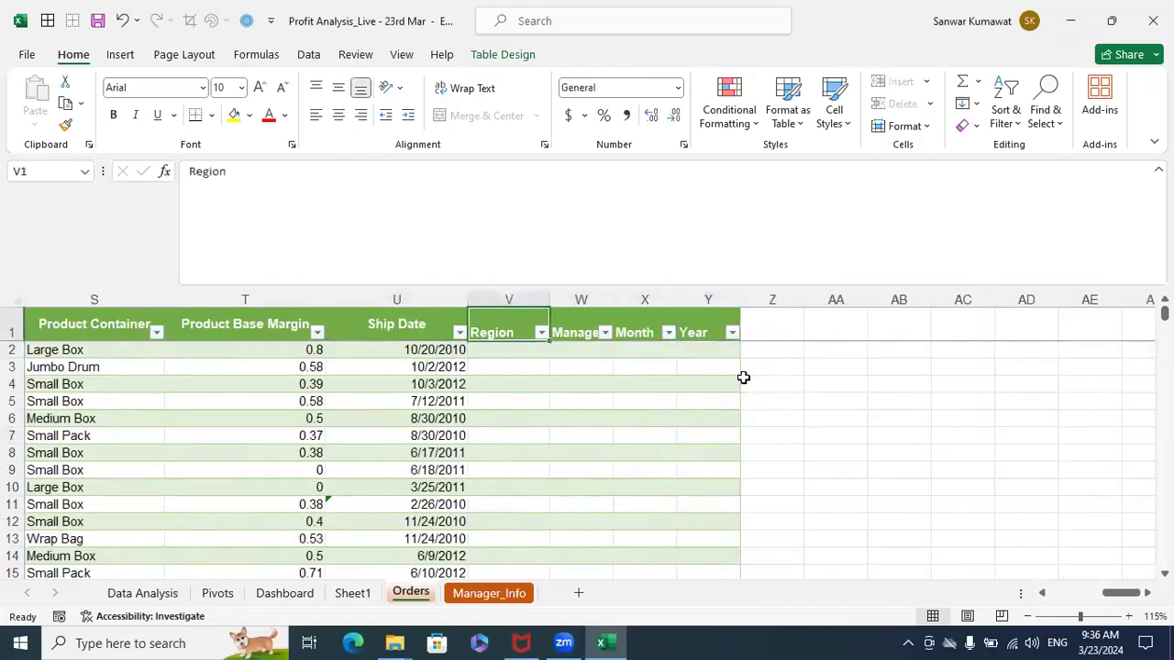
key("shift+Right")
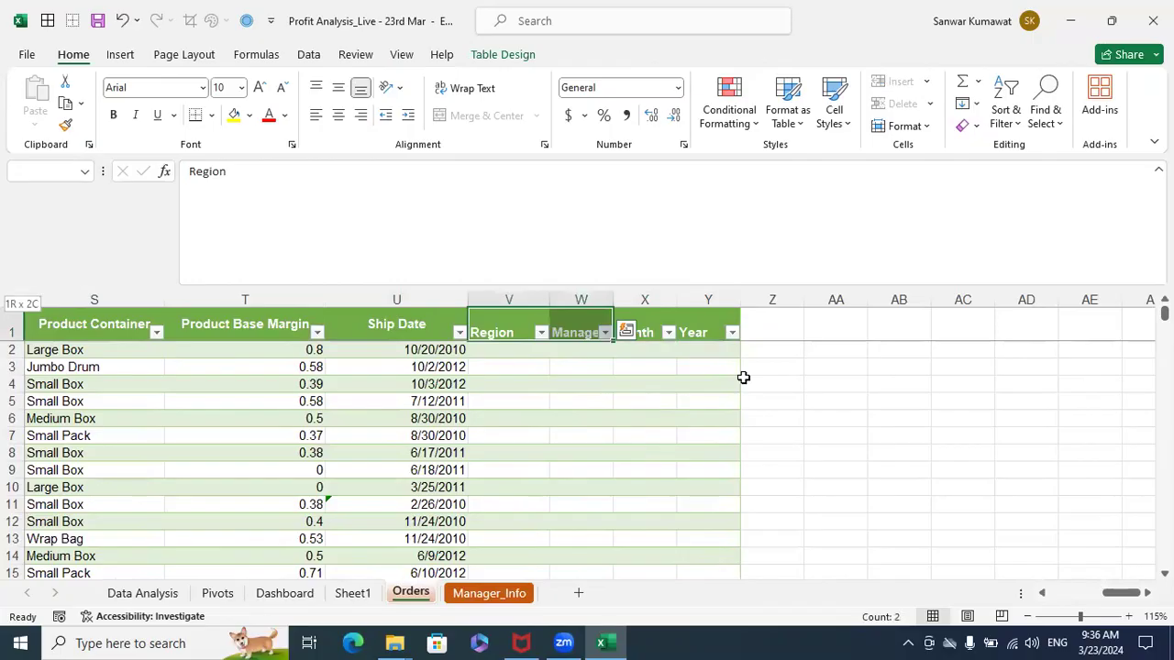
key("shift+Down")
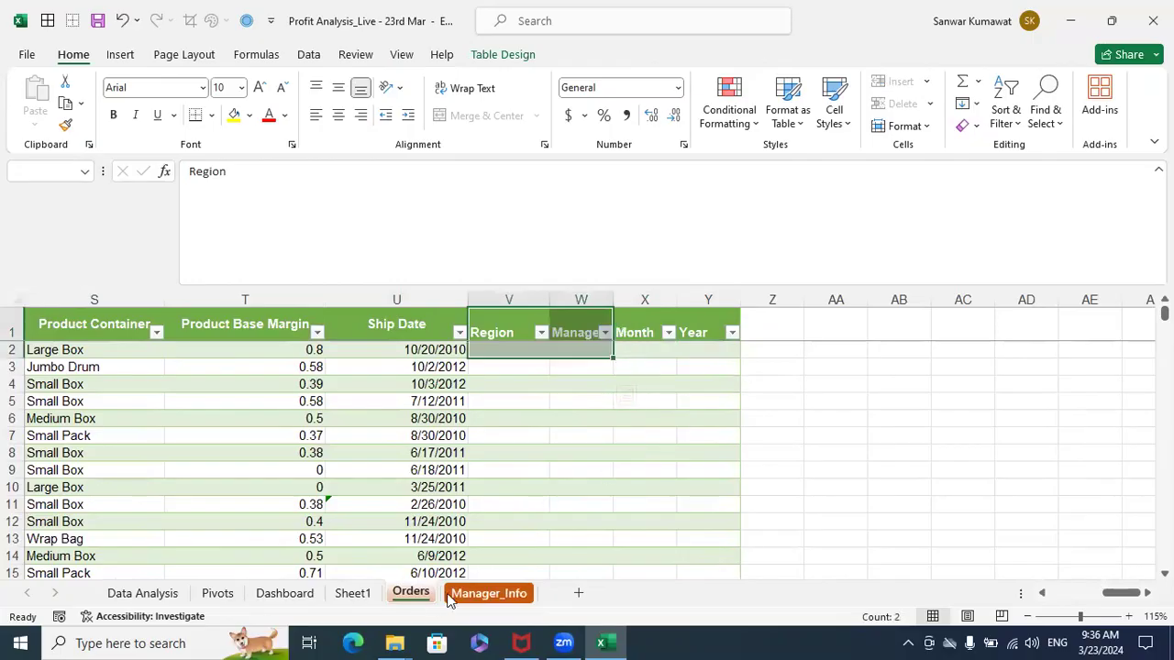
Compare Manager_Info with the empty Region column in Orders, and find the Region_Code column in Orders
left_click(479, 594)
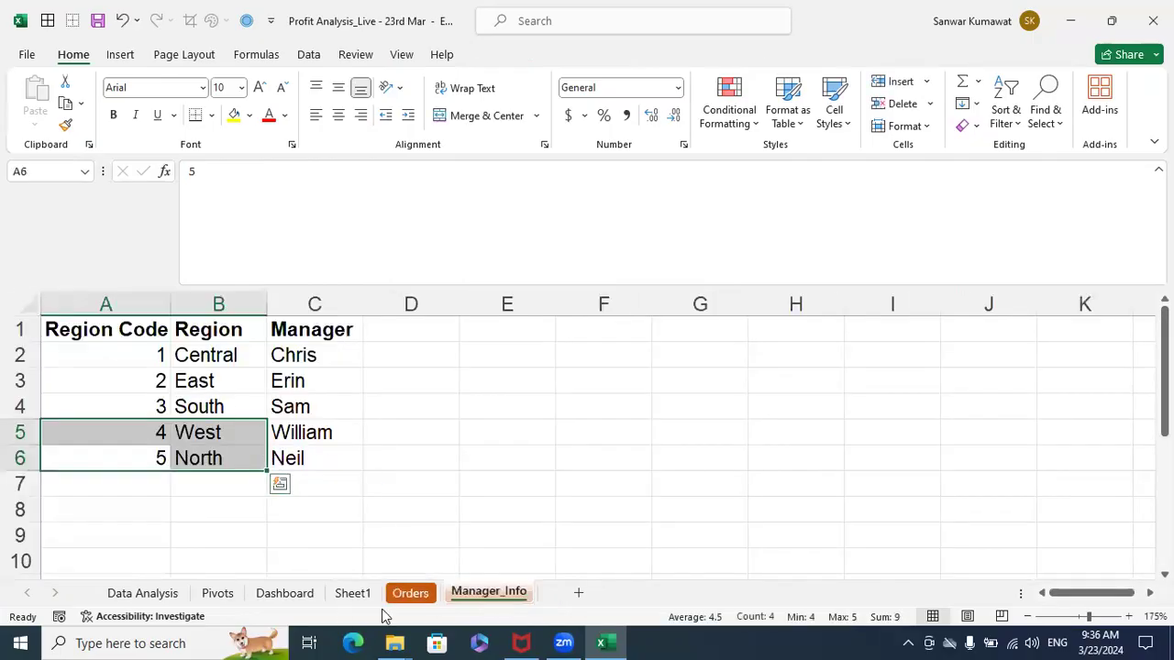
left_click(410, 594)
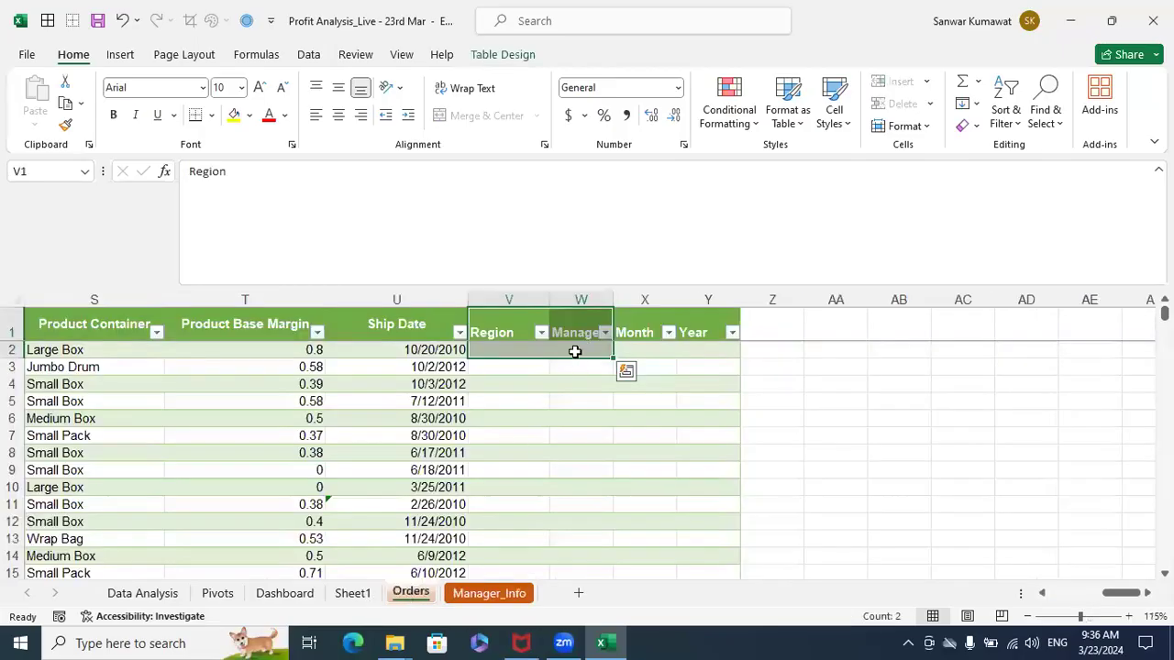
left_click(517, 356)
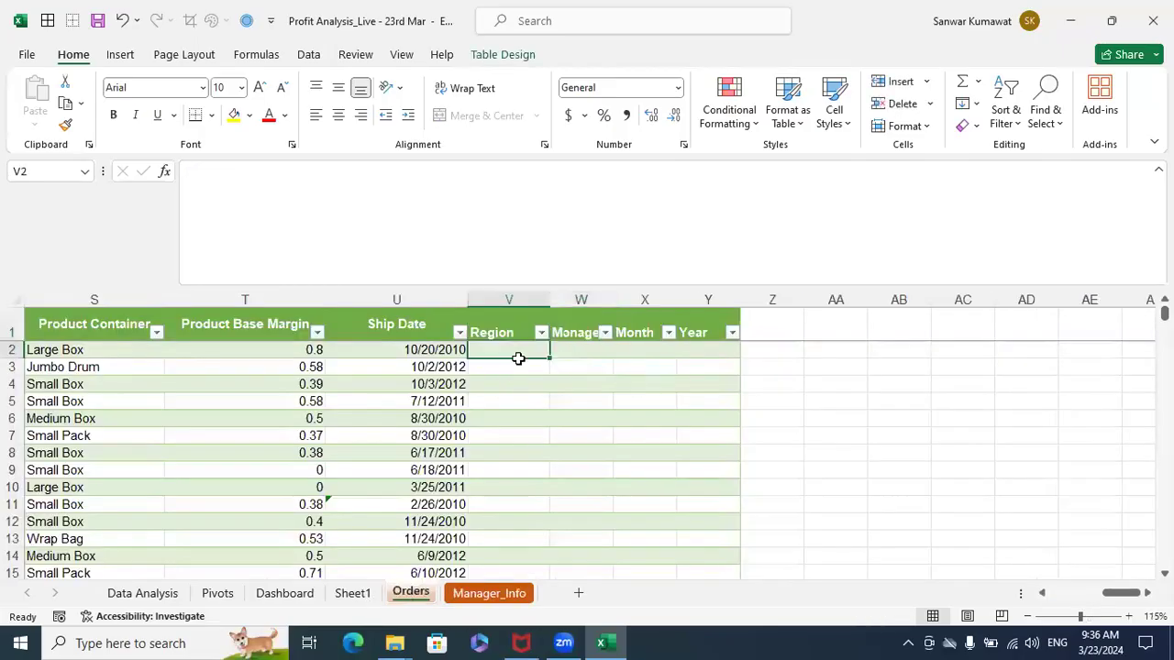
key("Up")
key("Left")
key("Left")
key("Left")
key("Left")
key("Left")
key("Left")
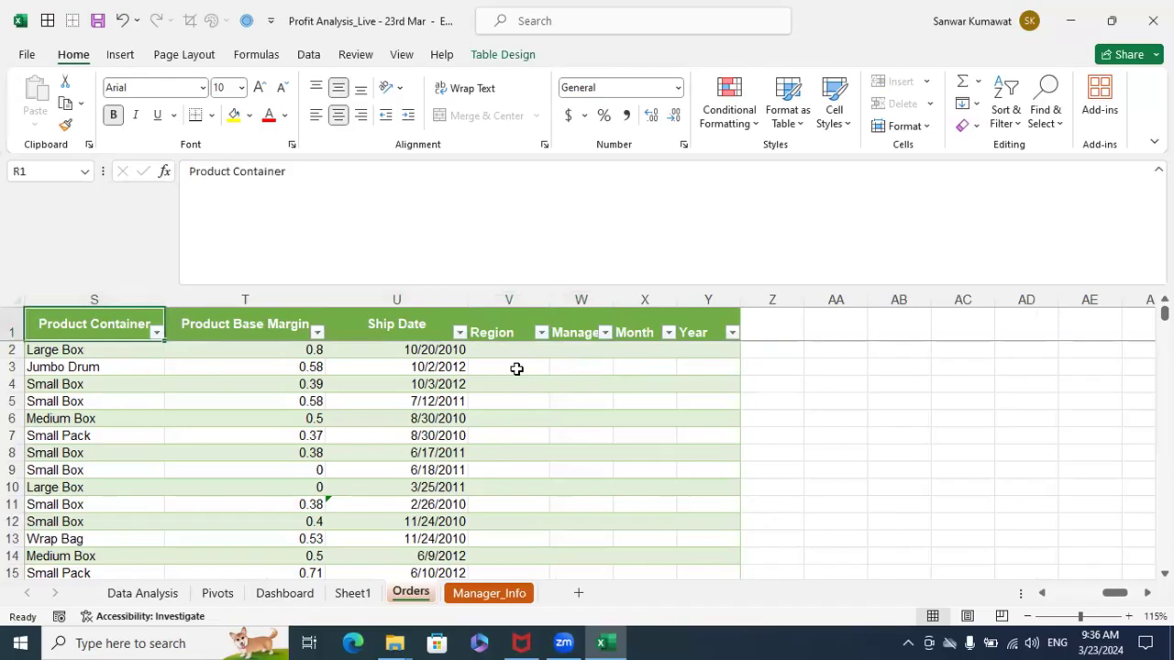
key("Left")
key("Left")
key("Left")
key("Left")
key("Left")
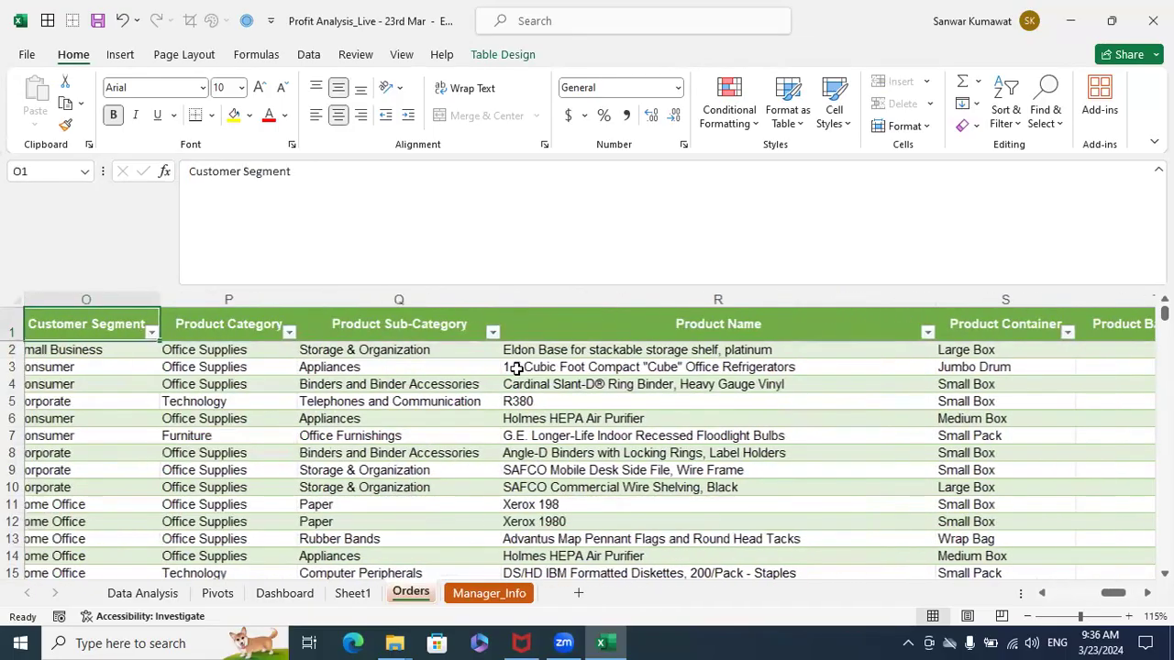
left_click(459, 301)
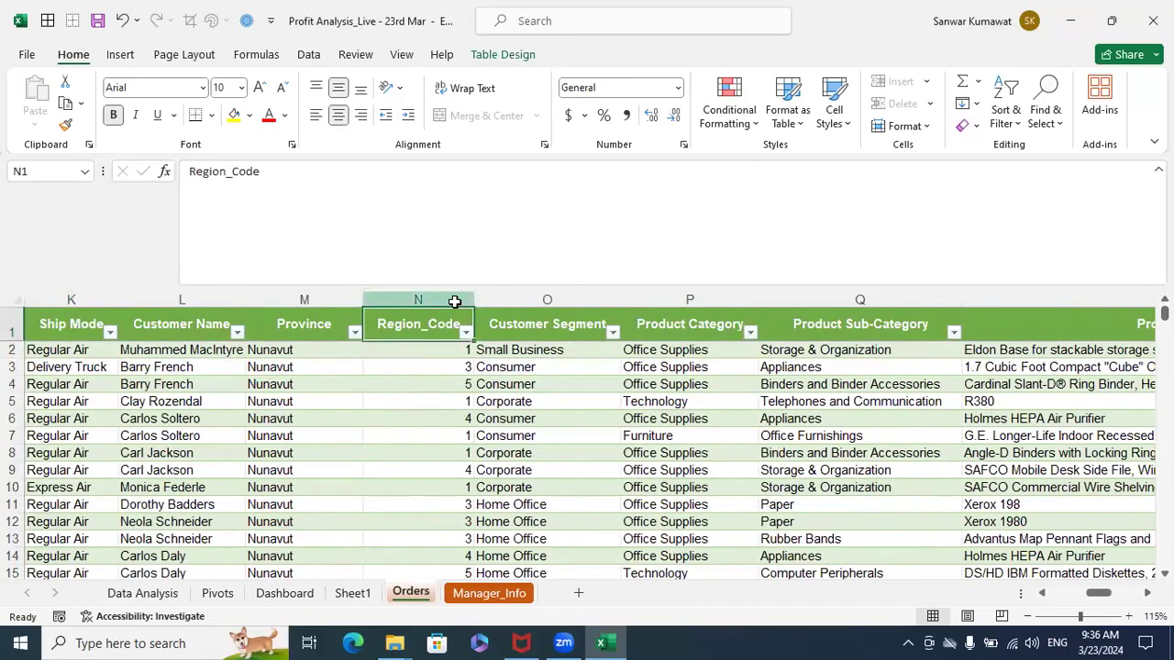
Examine the Region Code, Region and Manager table on the Manager_Info sheet as the source for the lookup
key("ctrl+Page_Down")
left_click(153, 306)
left_click(207, 376)
left_click_drag(143, 334, 283, 454)
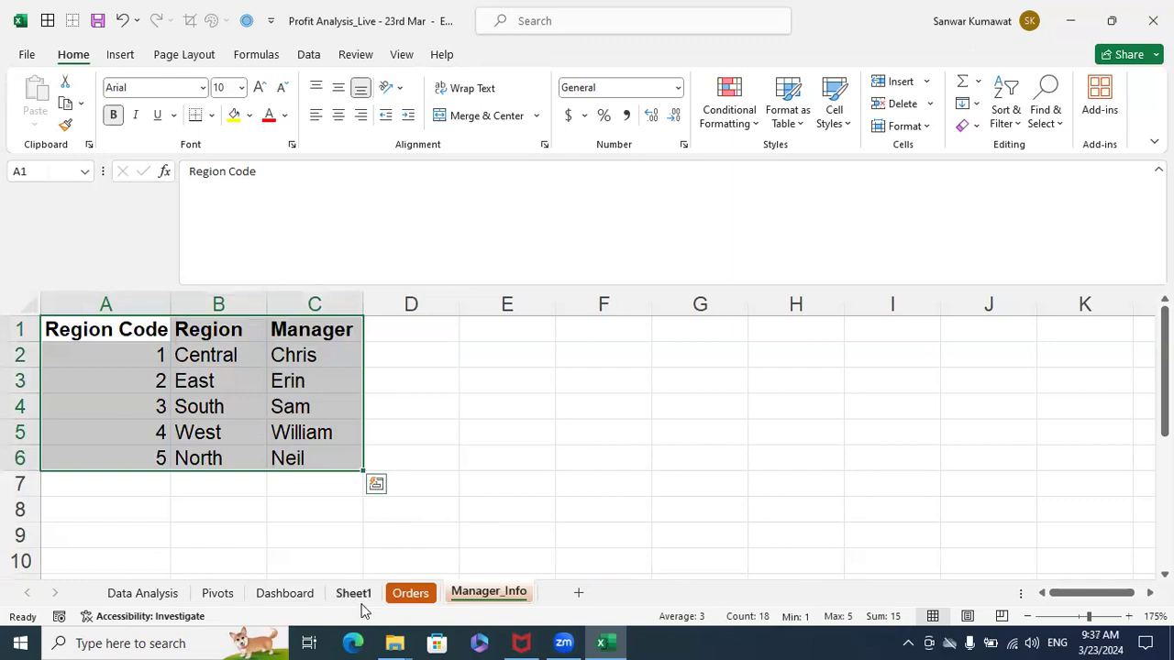
left_click(441, 575)
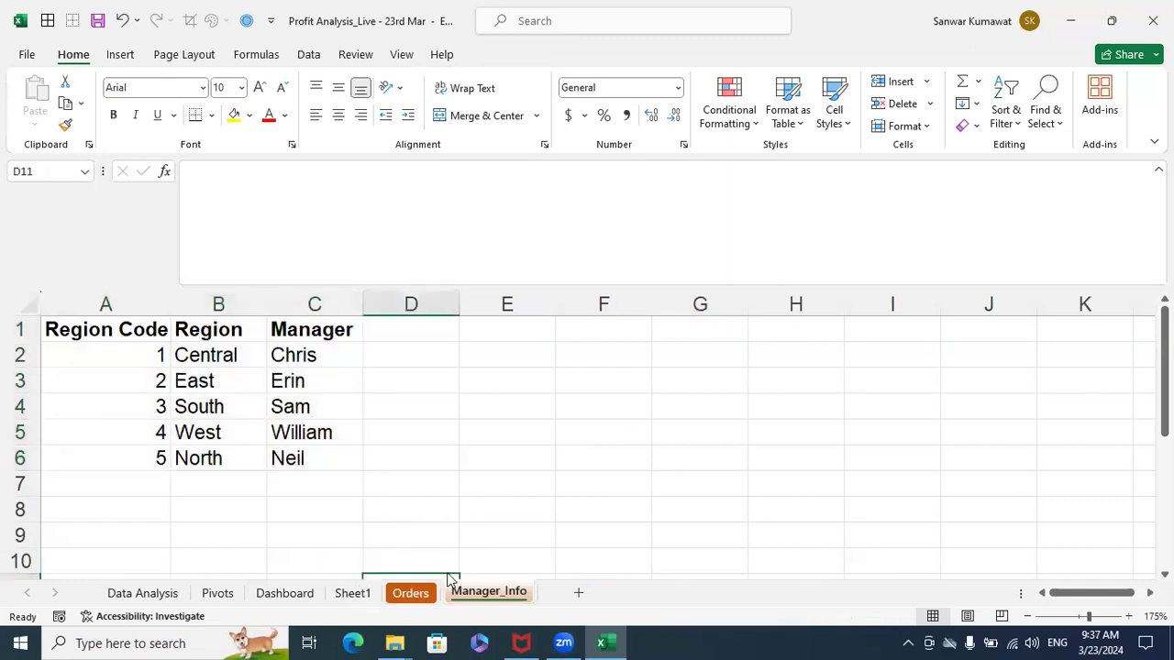
In the first Region cell of Orders (V2), begin a VLOOKUP formula with the row's Region_Code as the lookup value
left_click(410, 593)
left_click(627, 326)
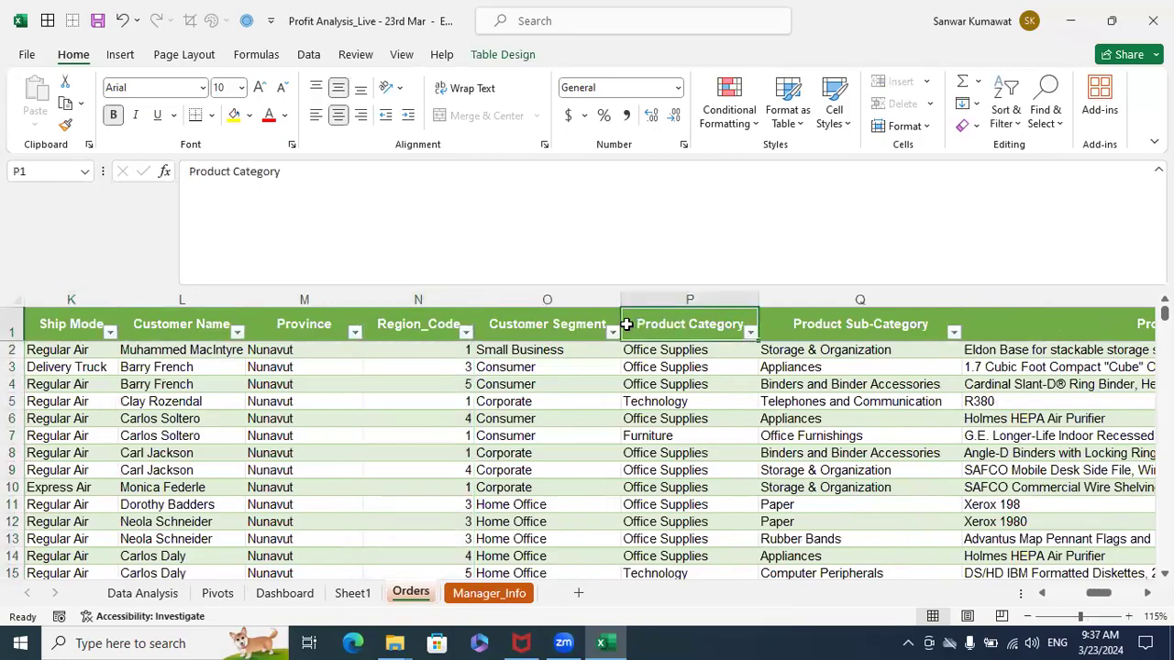
key("ctrl+Right")
key("Down")
key("Left")
key("Left")
key("Left")
type("=vlo")
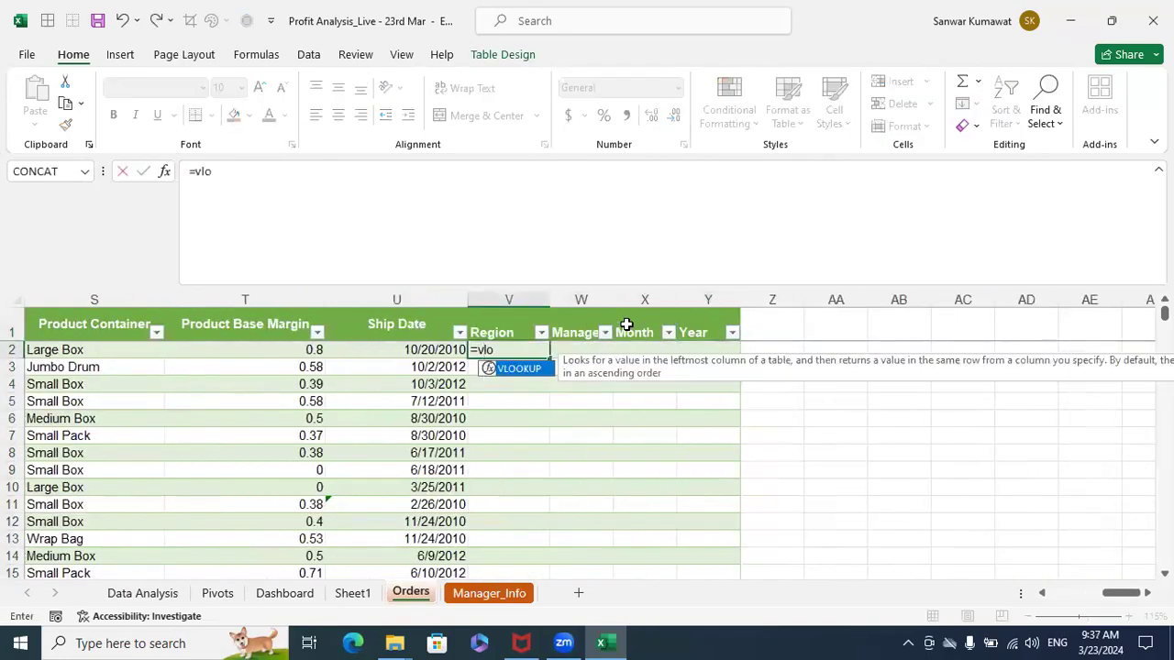
key("Tab")
key("Left")
key("Left")
key("Left")
key("Left")
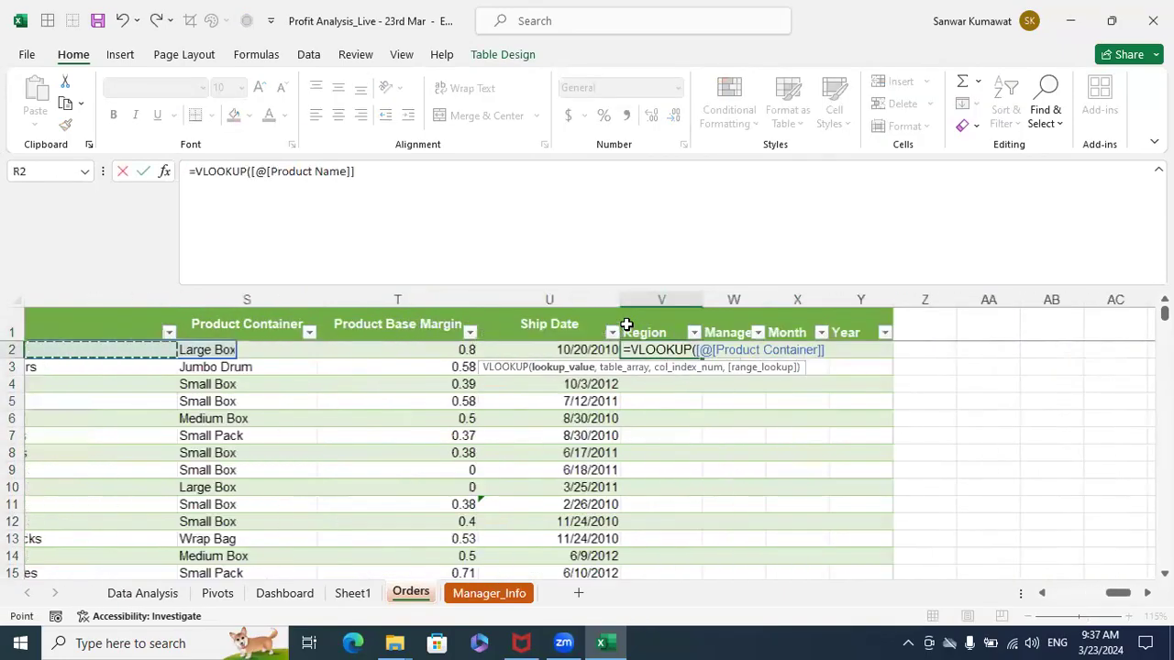
key("Left")
key("Left")
key("Left")
key("Left")
key("Left")
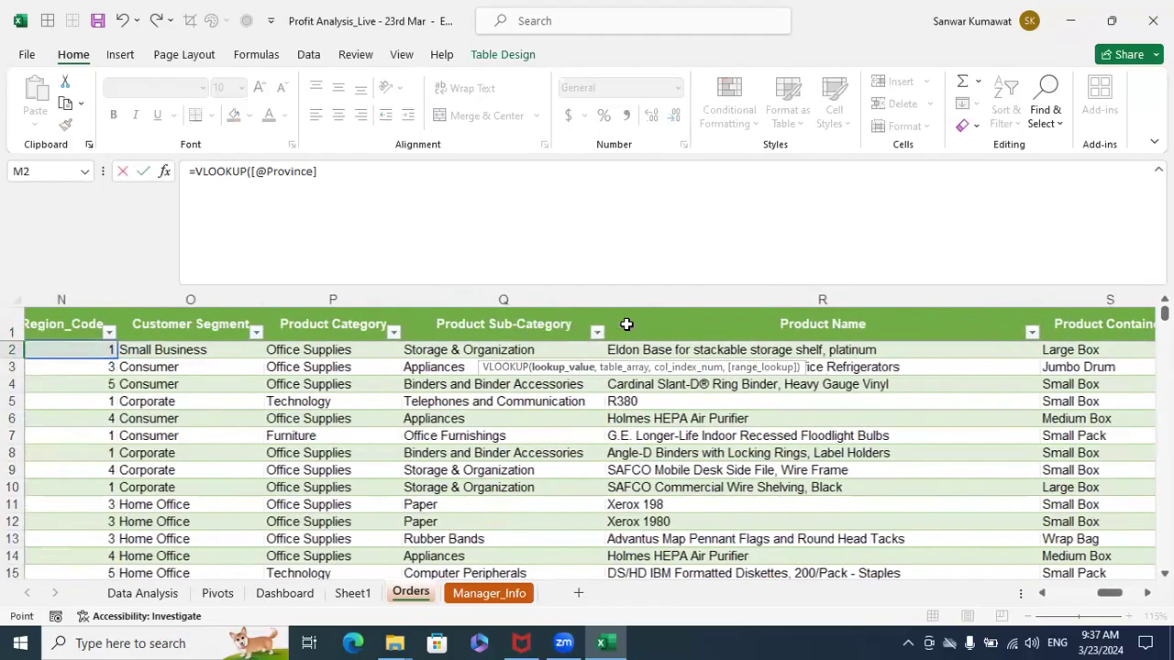
key("Left")
key("Left")
key("Left")
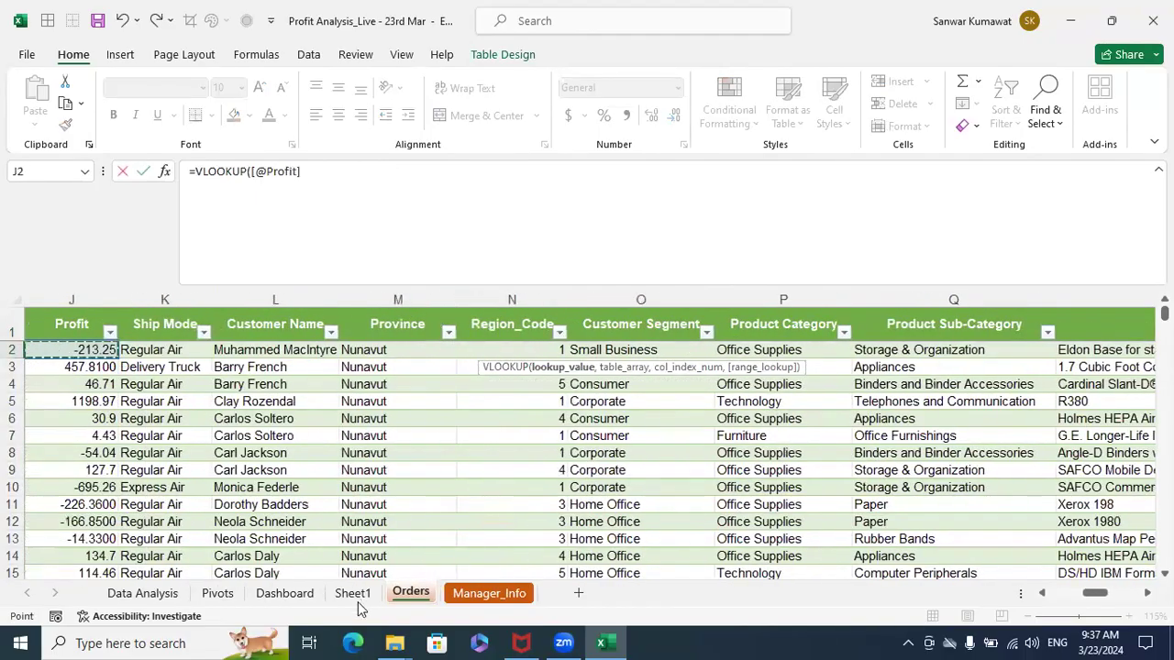
key("Left")
key("Right")
key("Right")
key("Right")
key("Right")
key("Right")
type(",")
Complete the Region formula with the absolute range Manager_Info!$A$1:$C$6, column index 2 and exact match 0
left_click(489, 594)
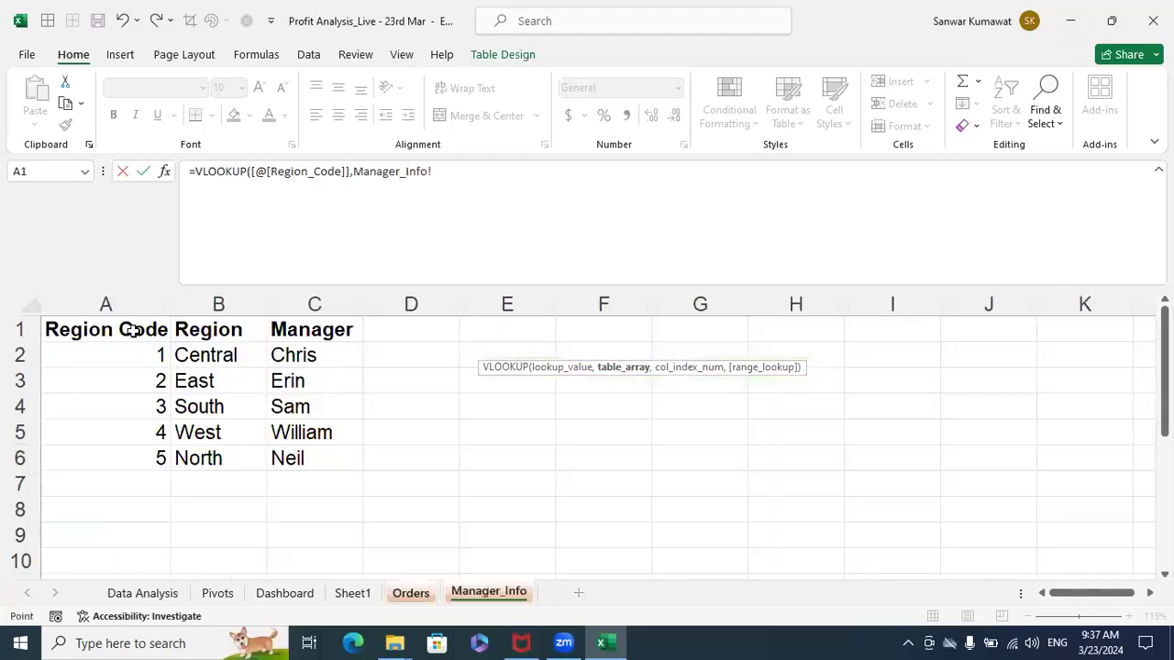
key("shift+Right")
key("shift+Right")
key("ctrl+shift+Down")
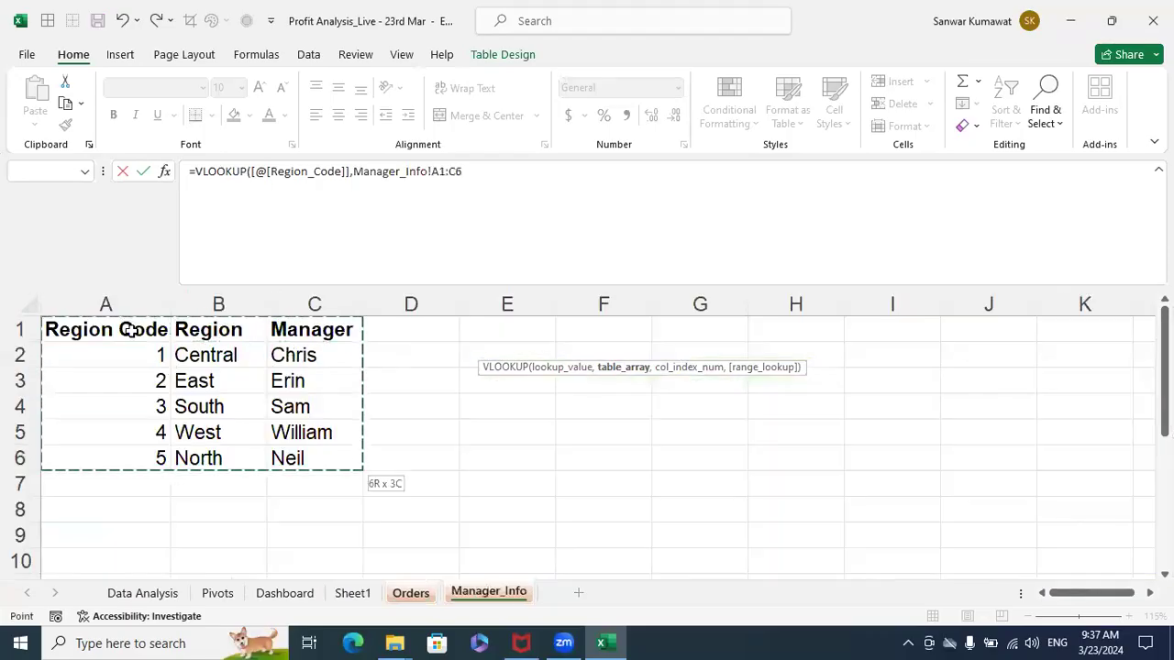
key("F4")
type(",")
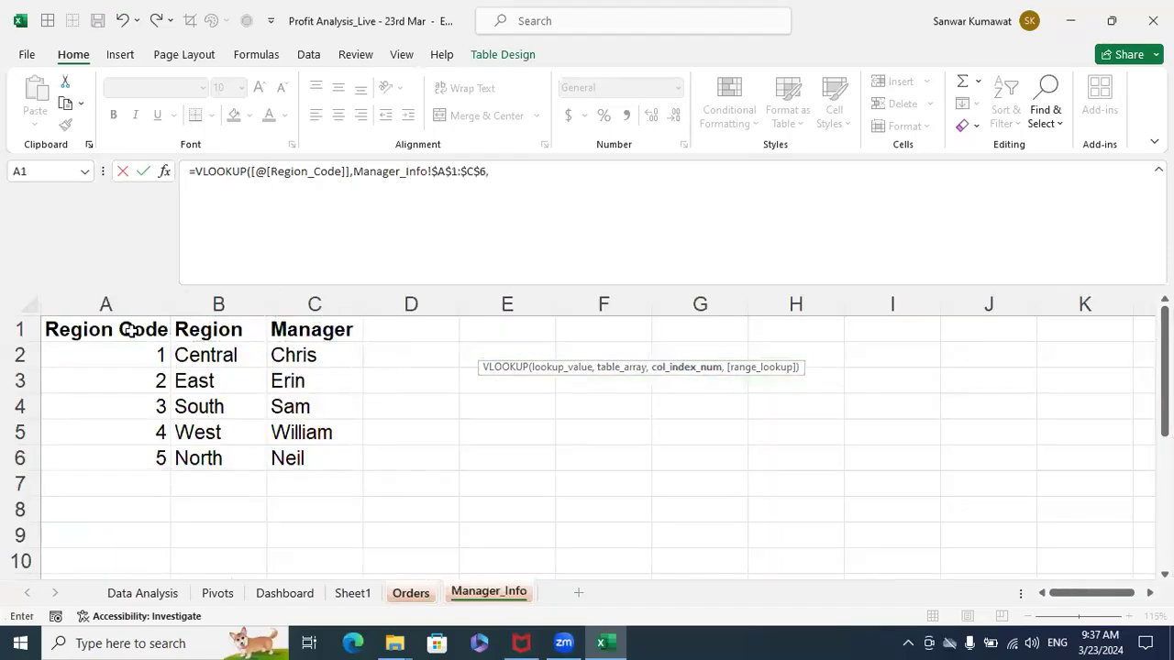
type("2,0")
key("Return")
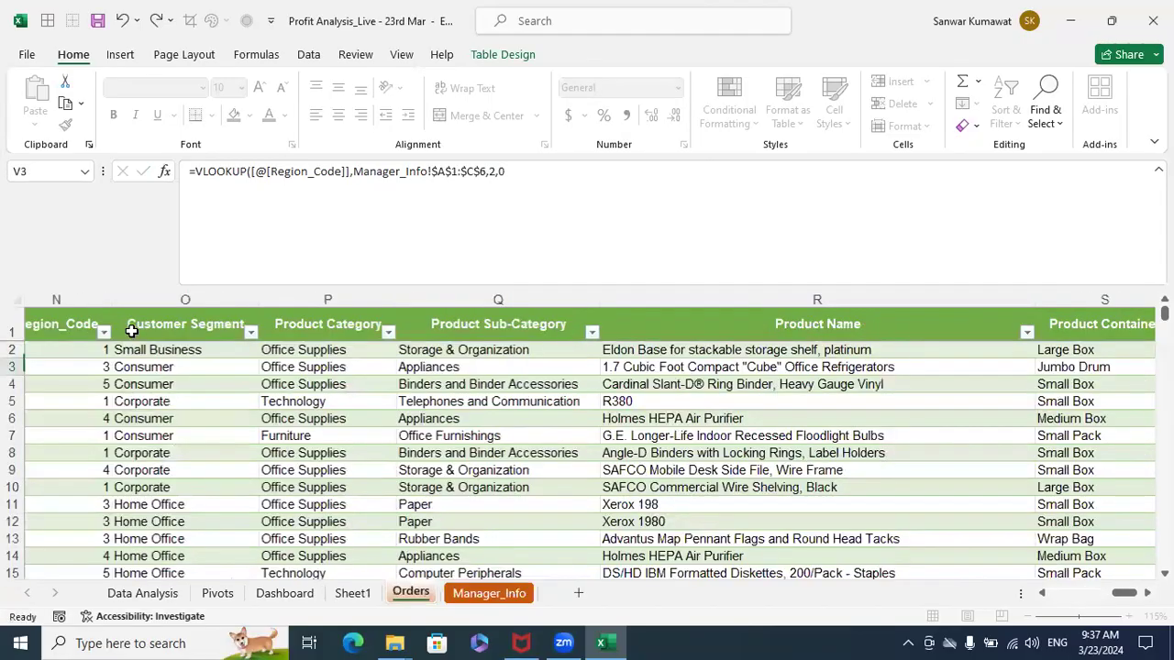
In the first Manager cell of Orders (W2), begin a VLOOKUP formula with the row's Region_Code as the lookup value
key("Right")
type("=")
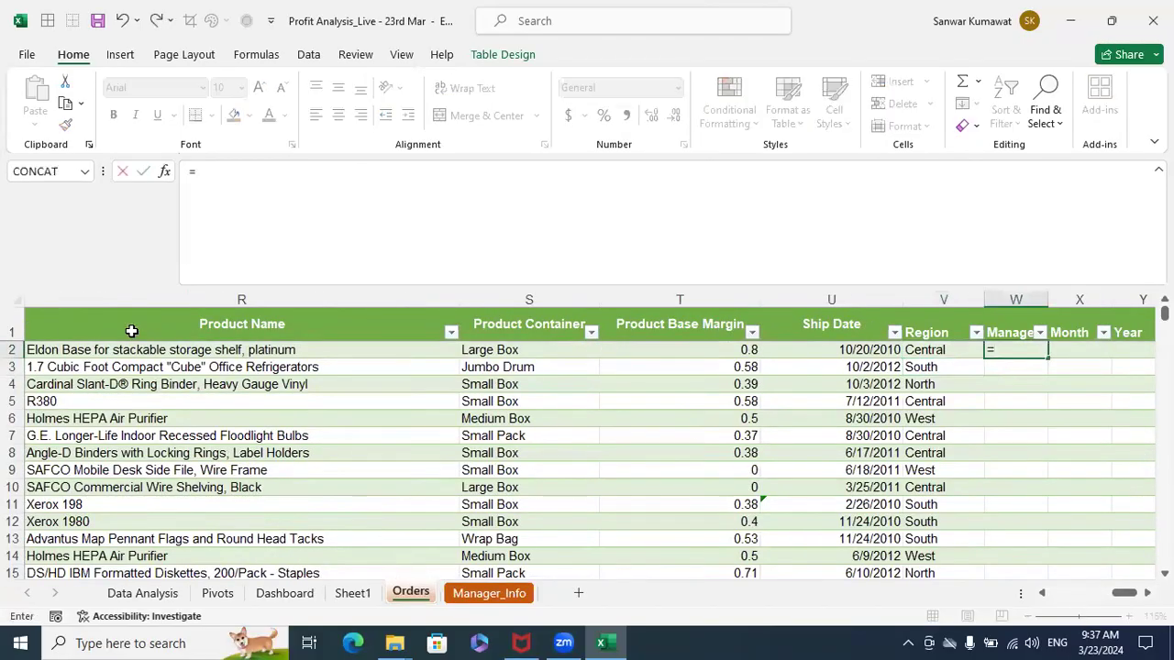
type("v")
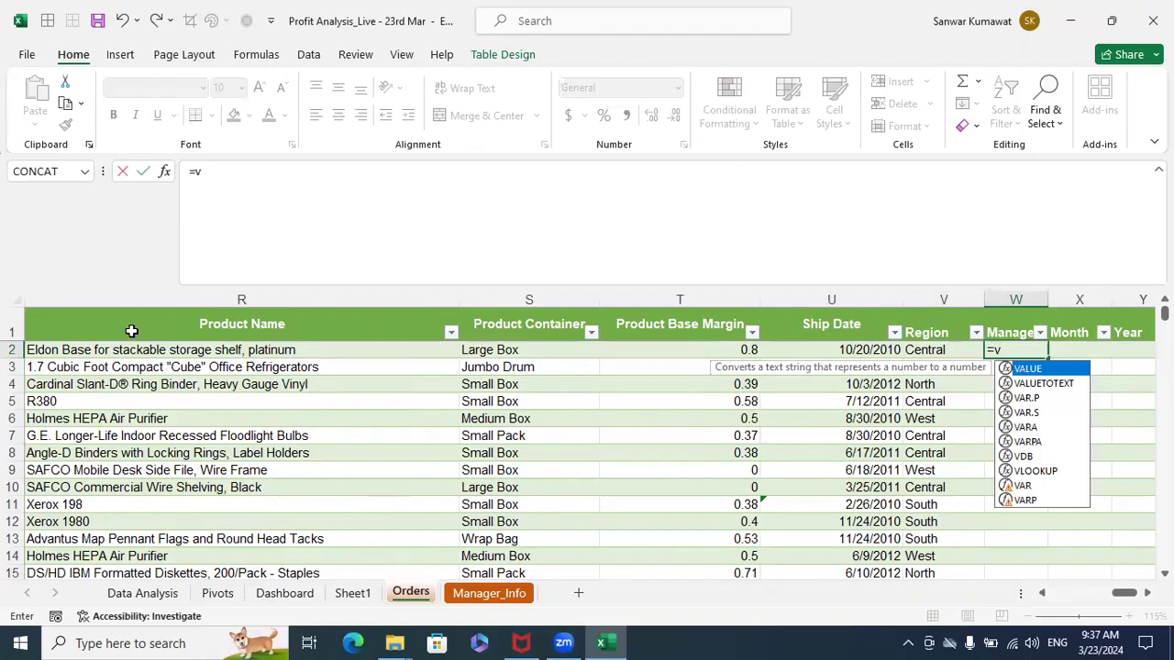
key("Down")
key("Down")
key("Down")
key("Down")
key("Down")
key("Down")
key("Down")
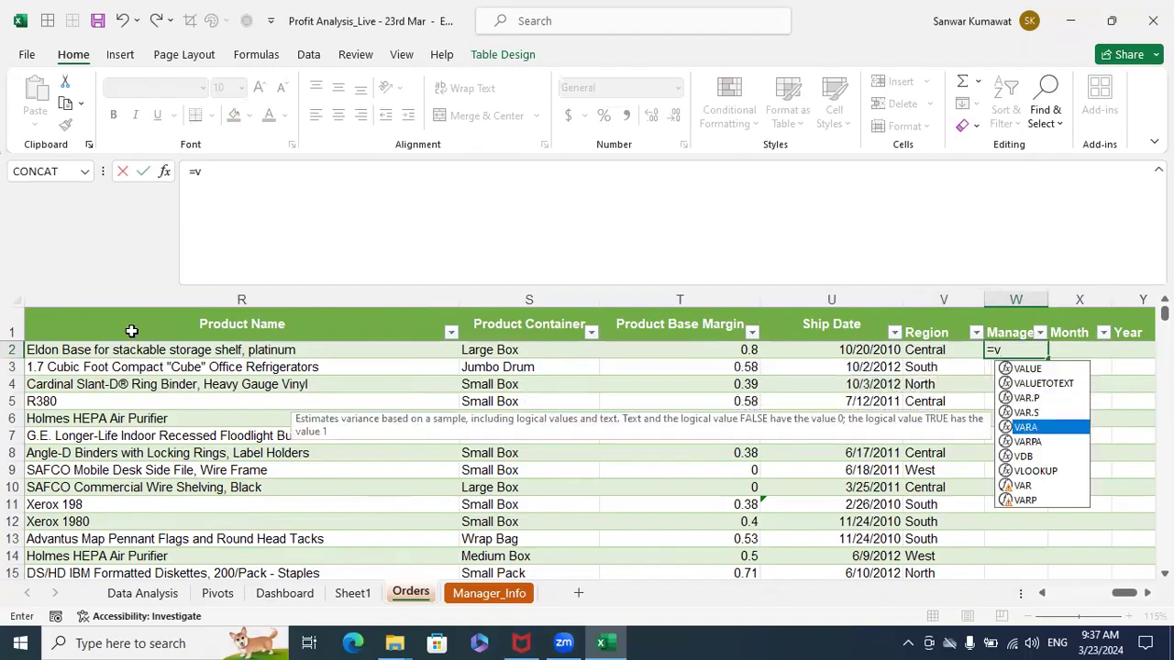
key("Tab")
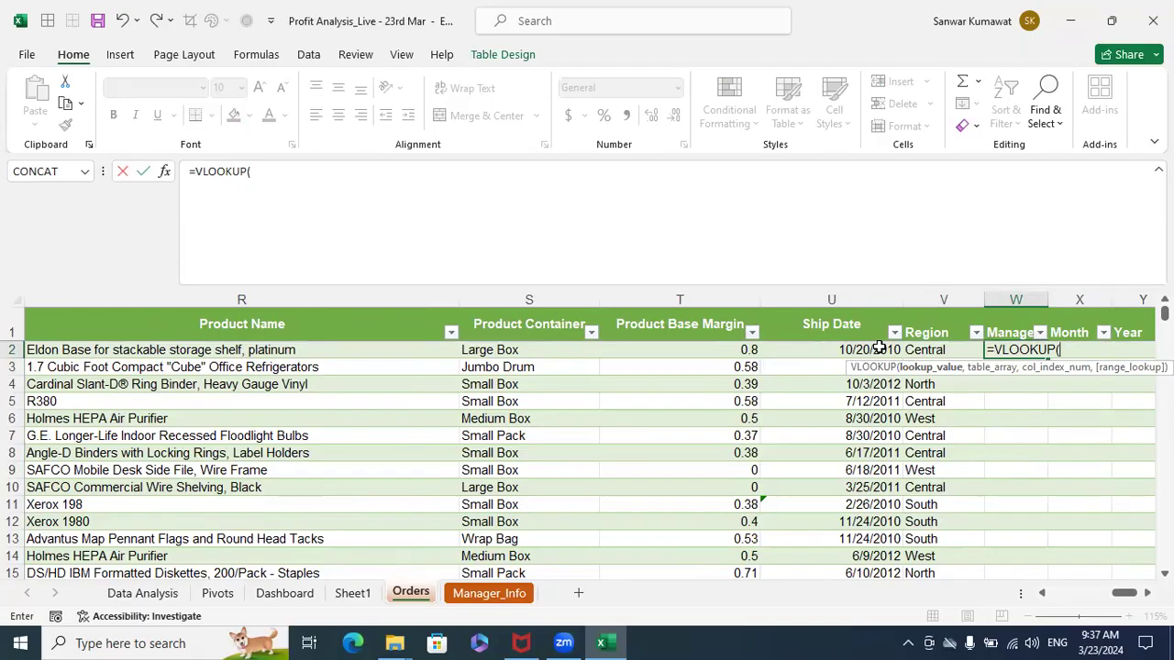
key("Left")
key("Left")
key("Left")
key("Left")
key("Left")
key("Left")
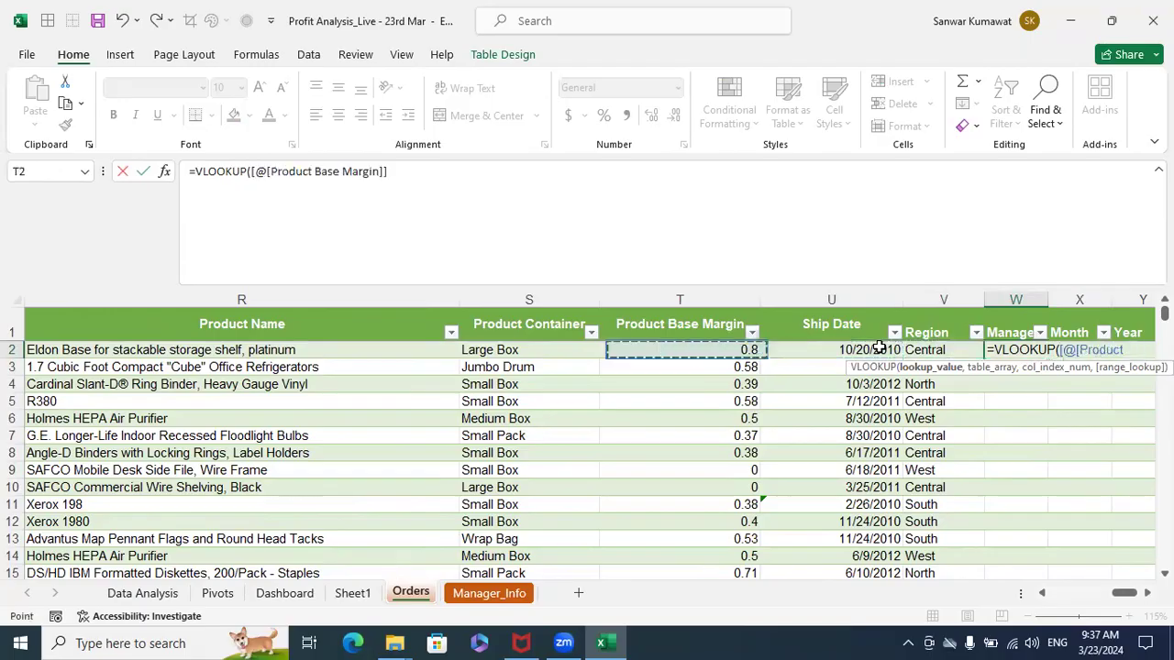
key("Left")
key("Left")
key("Left")
key("Left")
key("Left")
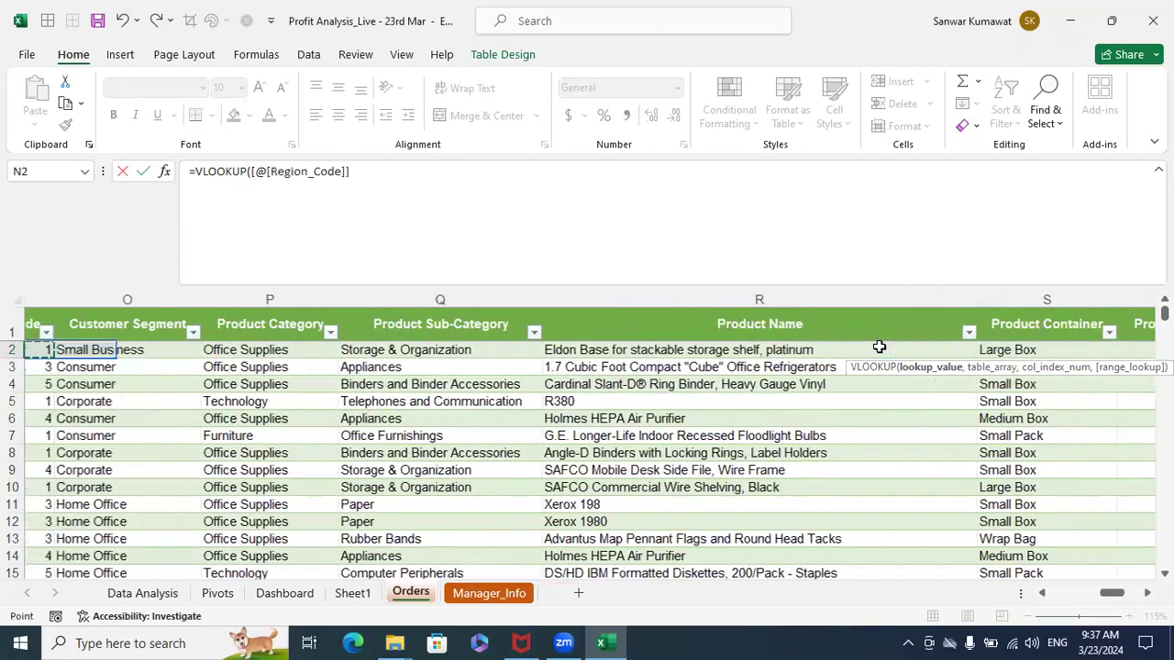
key("Left")
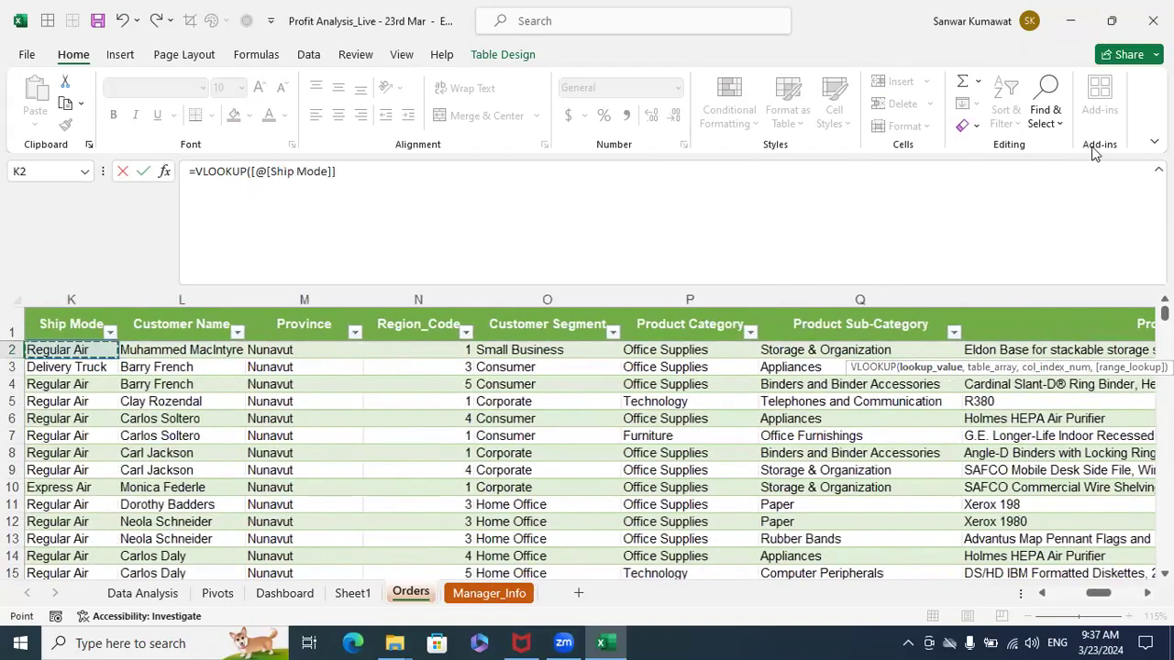
left_click(417, 349)
type(",")
Complete the Manager formula with the absolute range Manager_Info!$A$1:$C$6, column index 3 and exact match 0
left_click(461, 594)
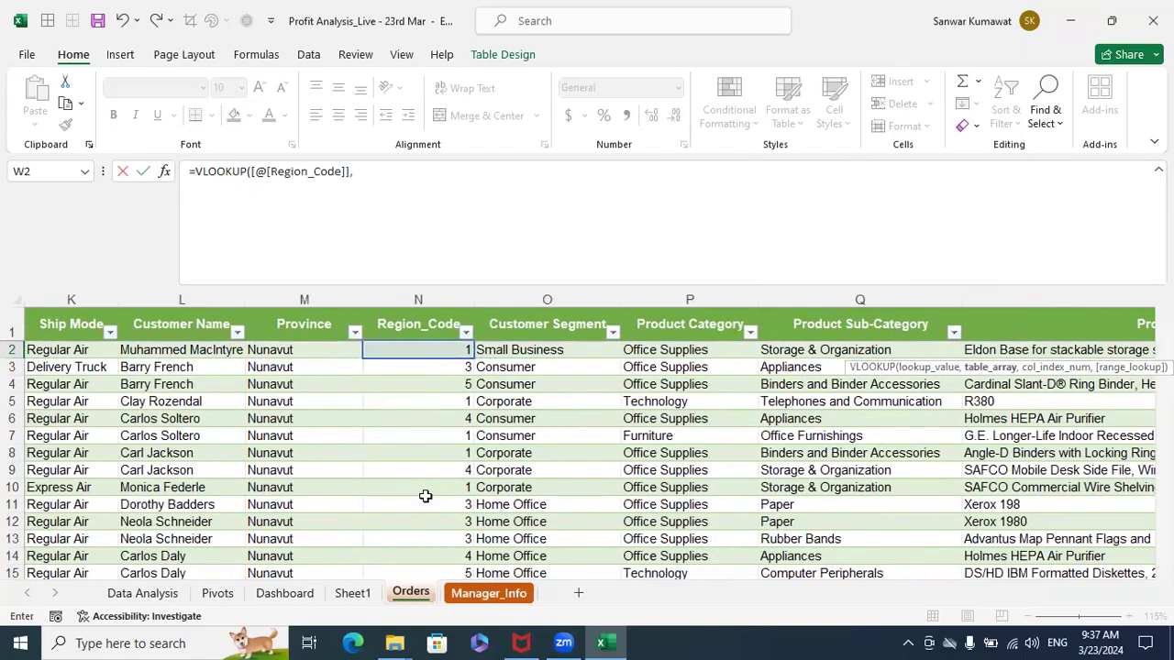
key("shift+Right")
key("shift+Right")
key("shift+Down")
key("shift+Down")
key("shift+Down")
key("shift+Down")
key("shift+Down")
key("F4")
type(",3,0")
key("Return")
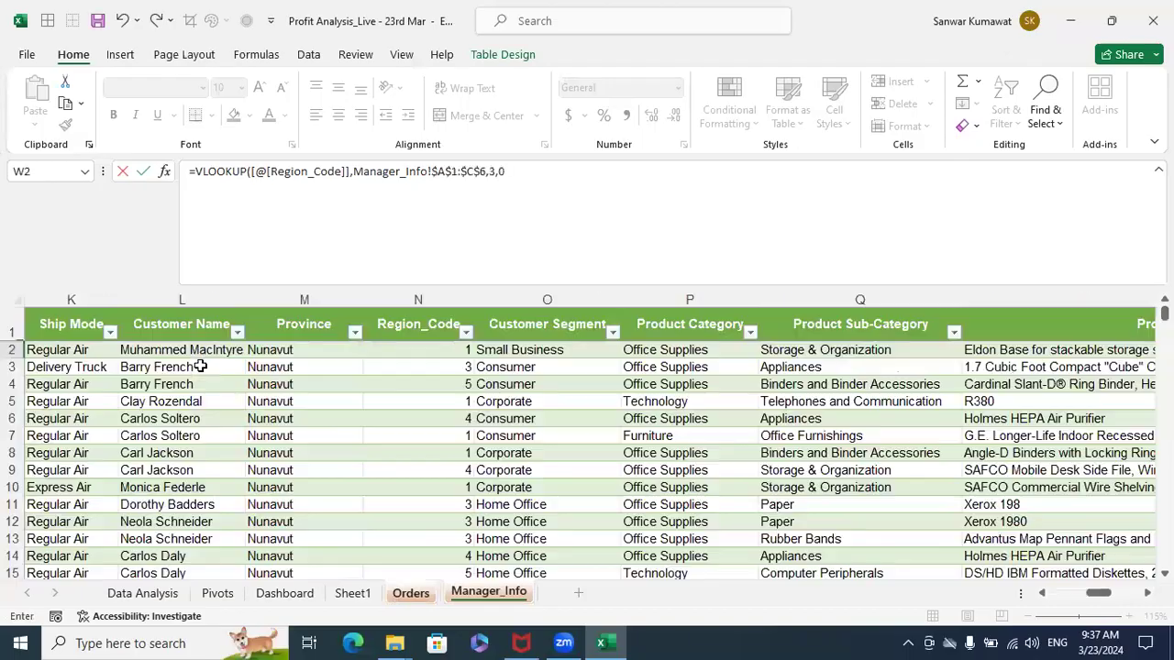
Examine the filled Region and Manager columns in Orders, along with the headers from Row ID to Profit
scroll(199, 366, "right", 2)
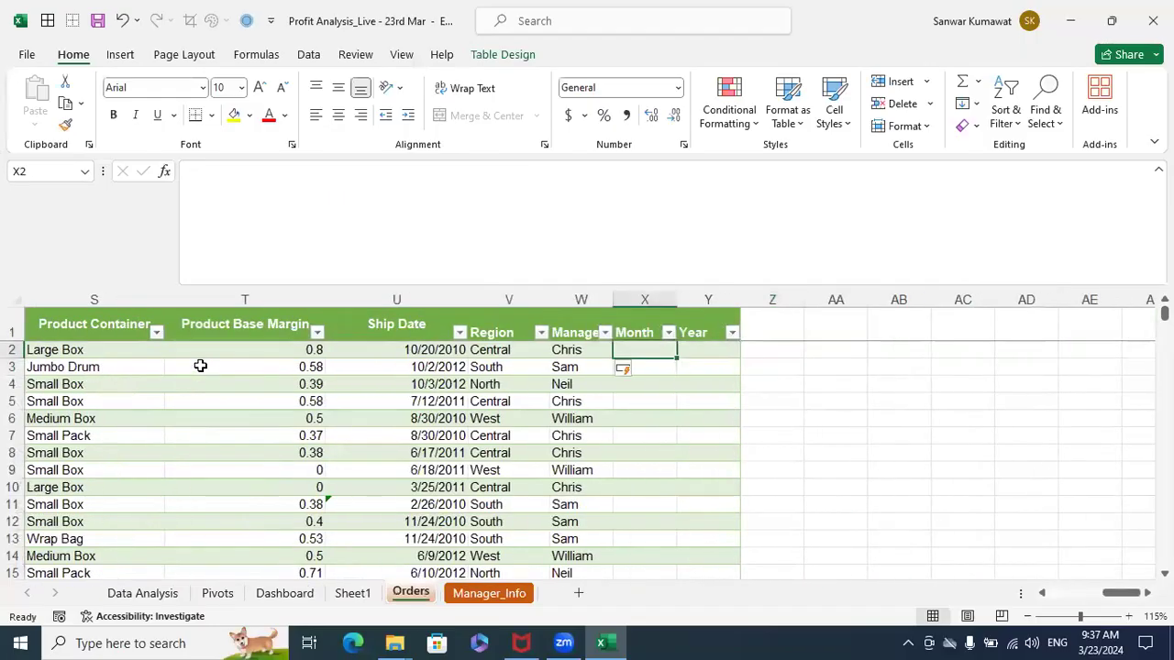
key("ctrl+Up")
key("ctrl+Left")
key("Right")
key("Right")
key("Right")
key("Right")
key("Right")
key("Right")
key("Right")
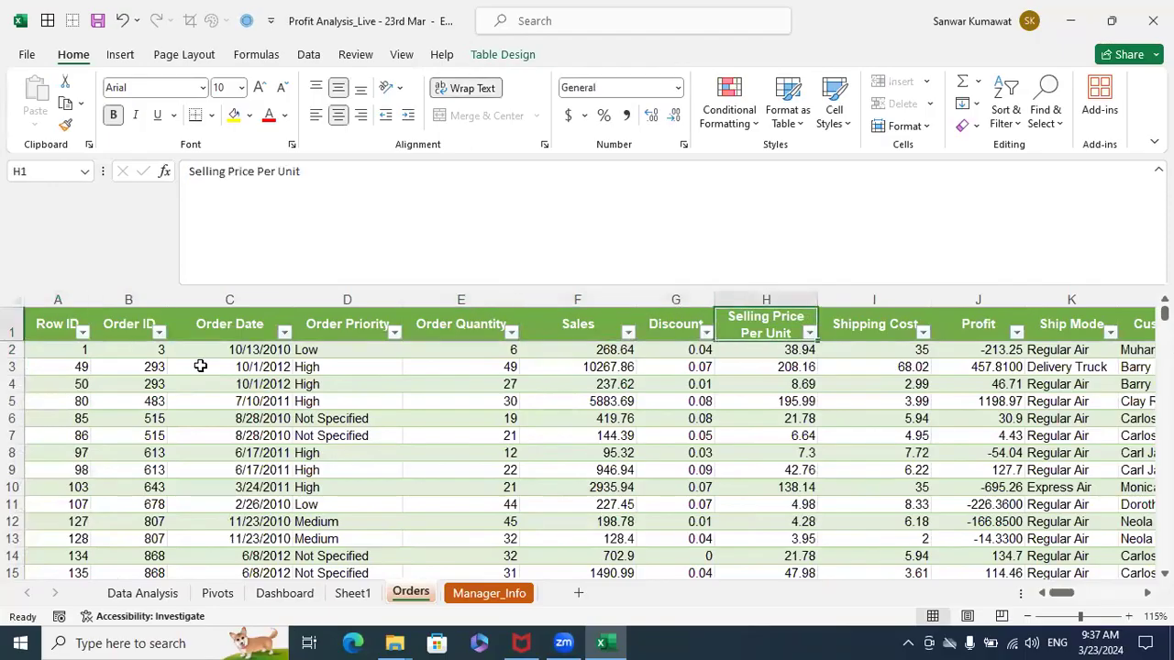
key("Right")
key("Right")
key("Right")
key("Right")
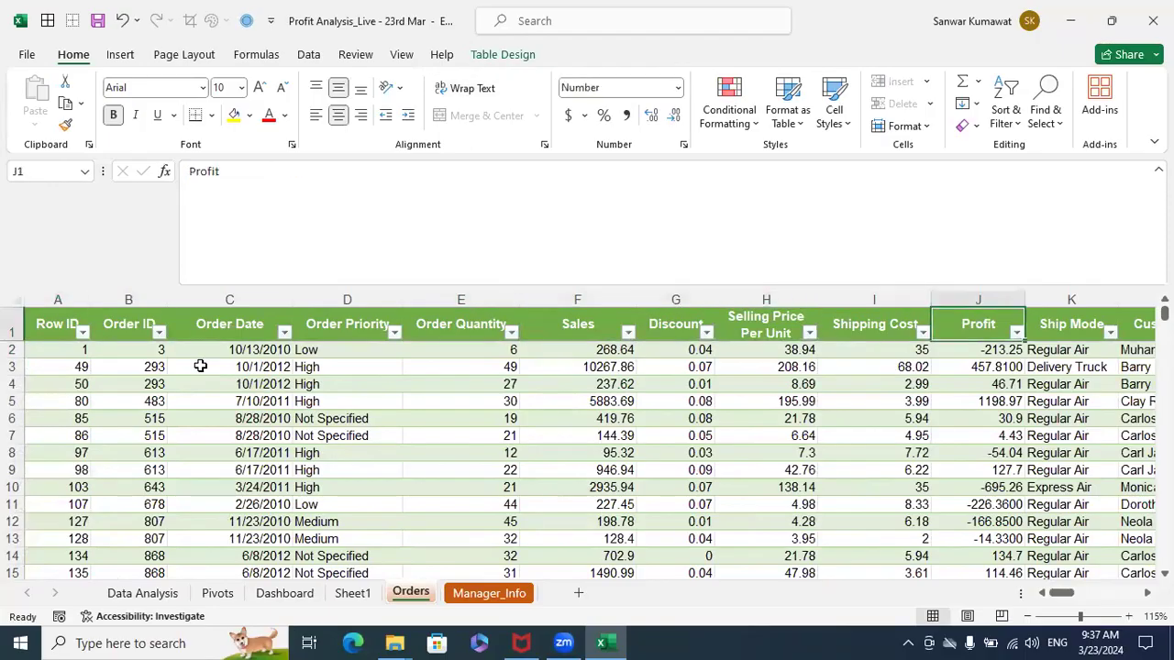
Review the Orders column headers from Row ID through Product Container, and return to the first cell of the sheet
key("ctrl+Left")
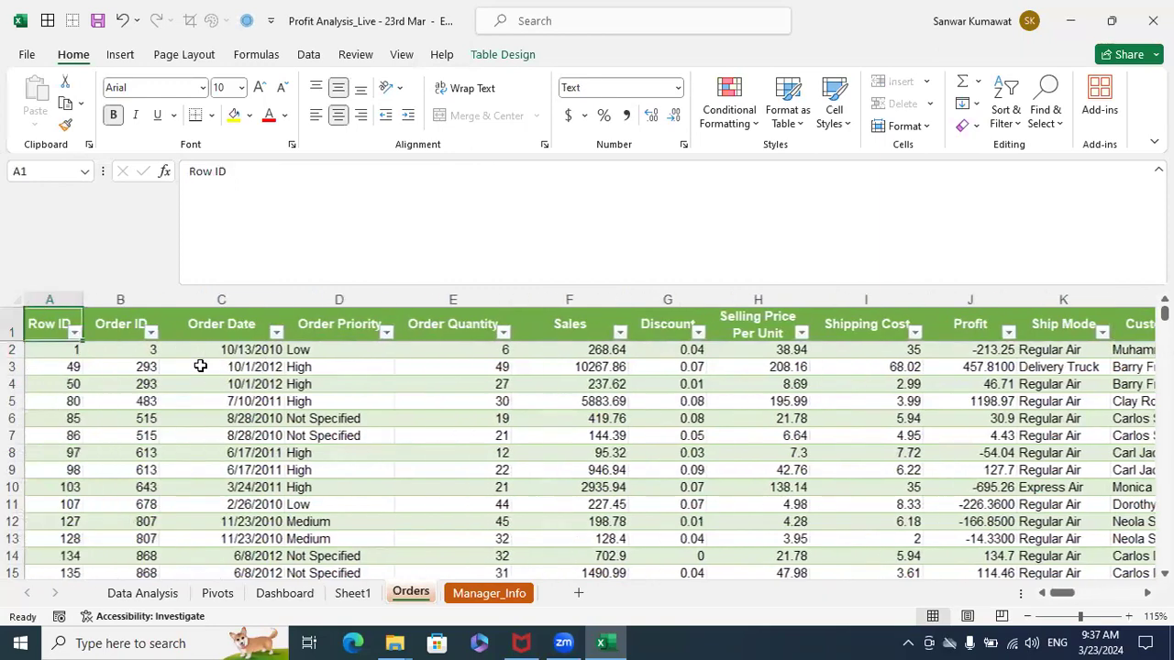
key("Right")
key("Right")
key("Right")
key("Right")
key("Right")
key("Right")
key("Right")
key("Right")
key("Right")
key("Right")
key("Right")
key("Right")
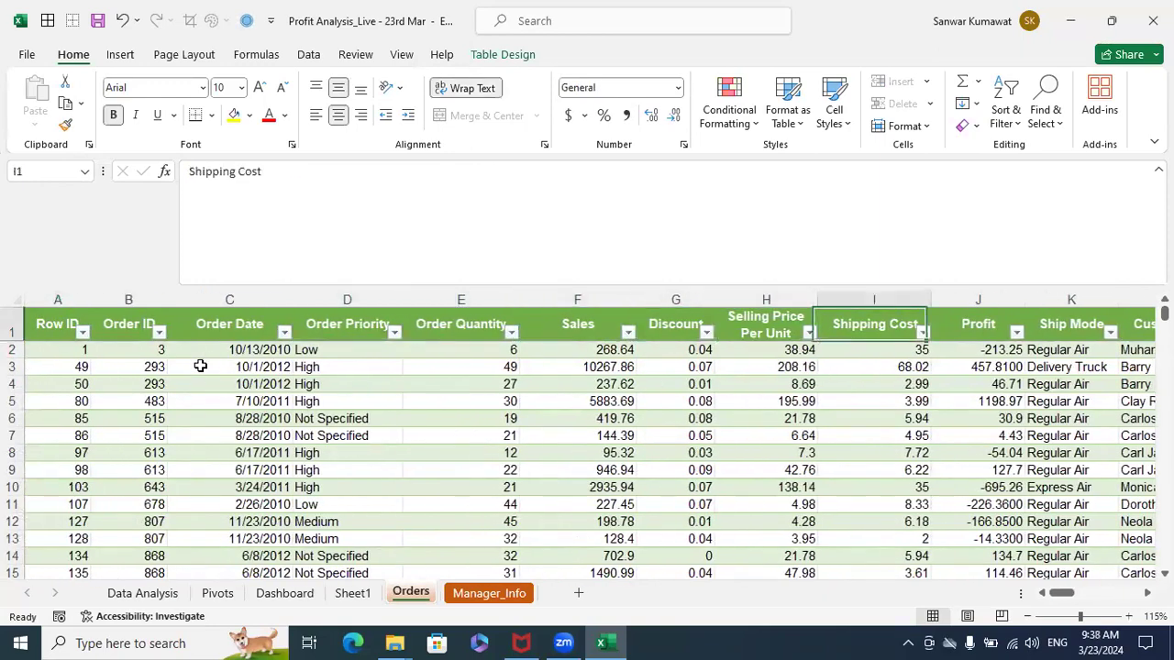
key("Right")
key("Right")
key("Right")
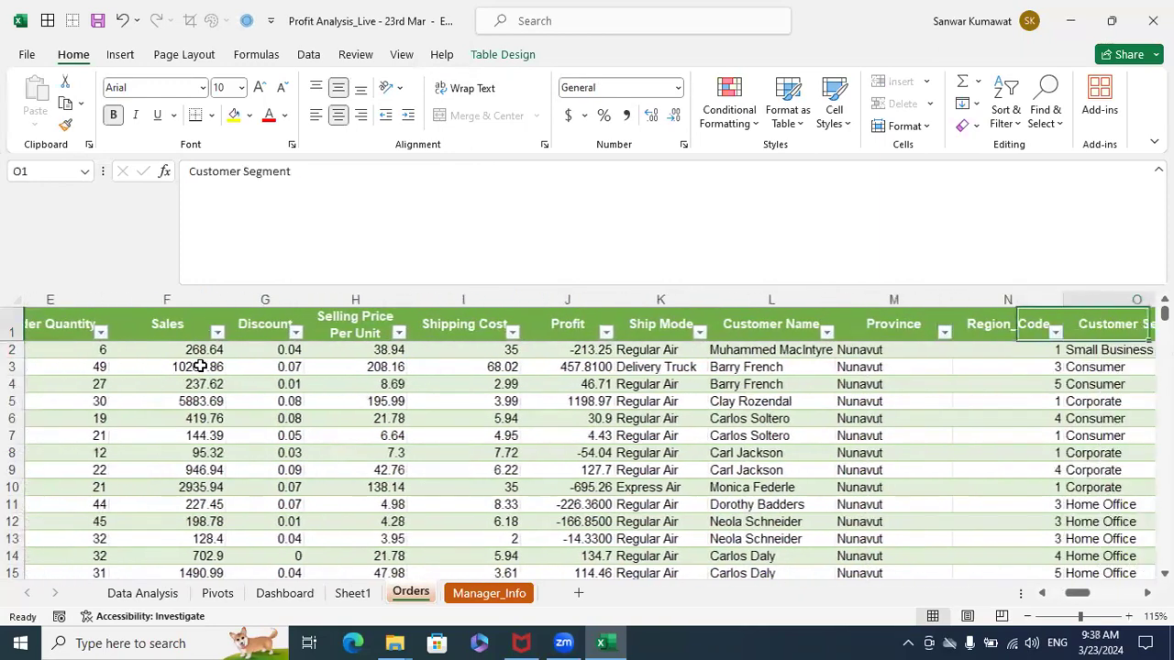
key("Right")
key("Right")
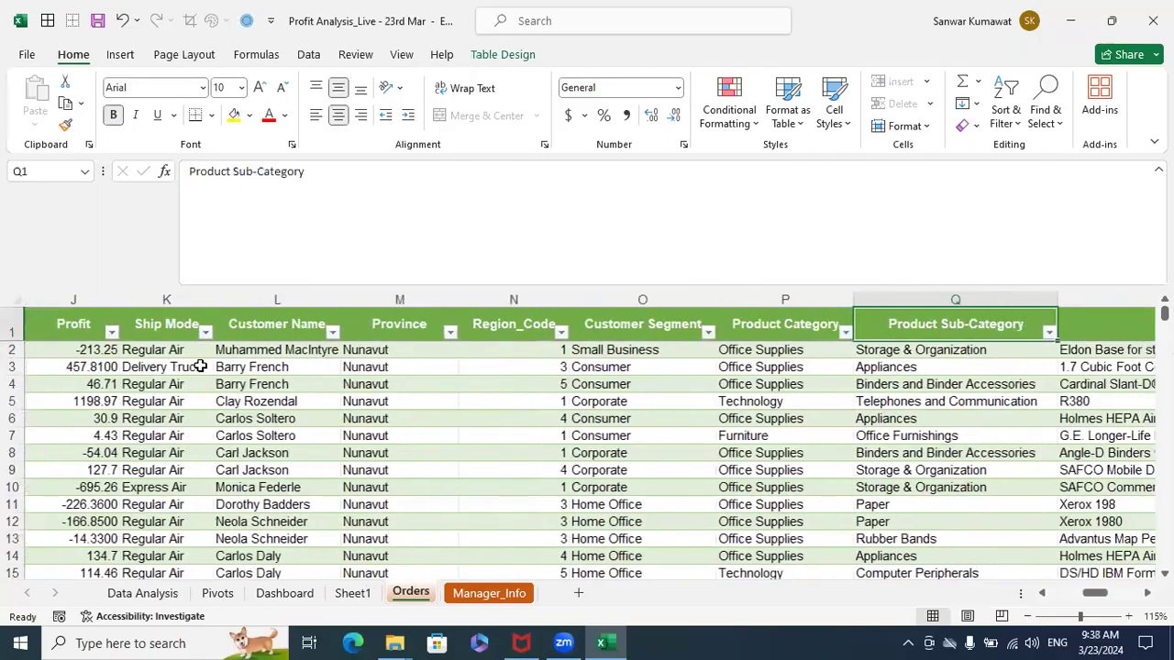
key("Right")
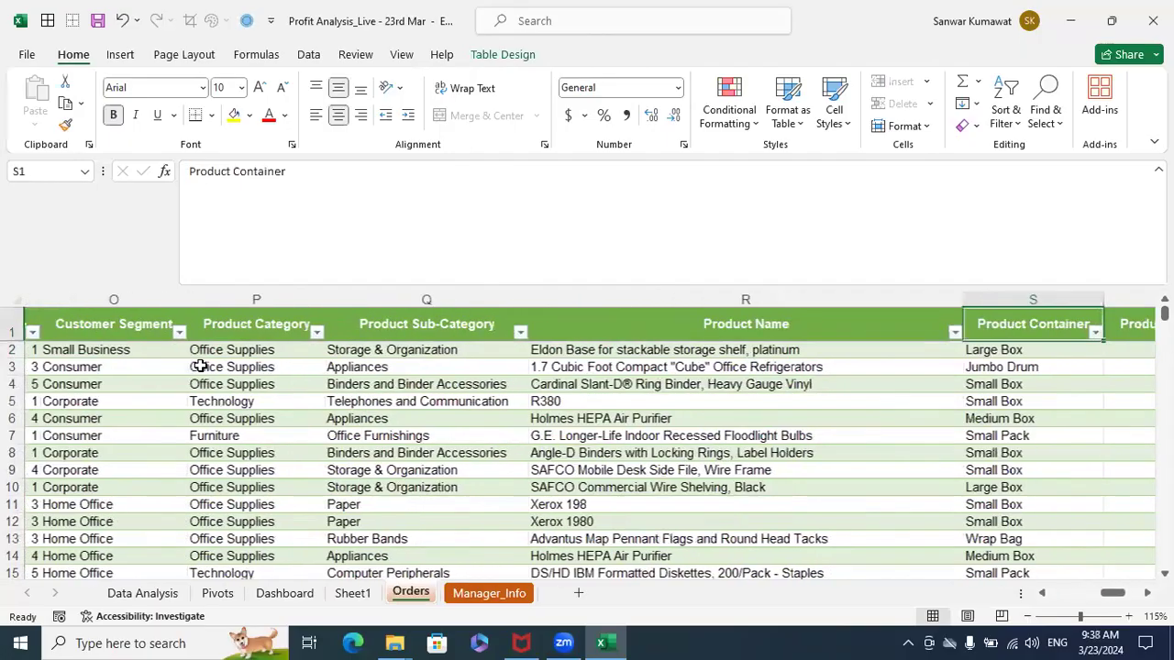
key("ctrl+Home")
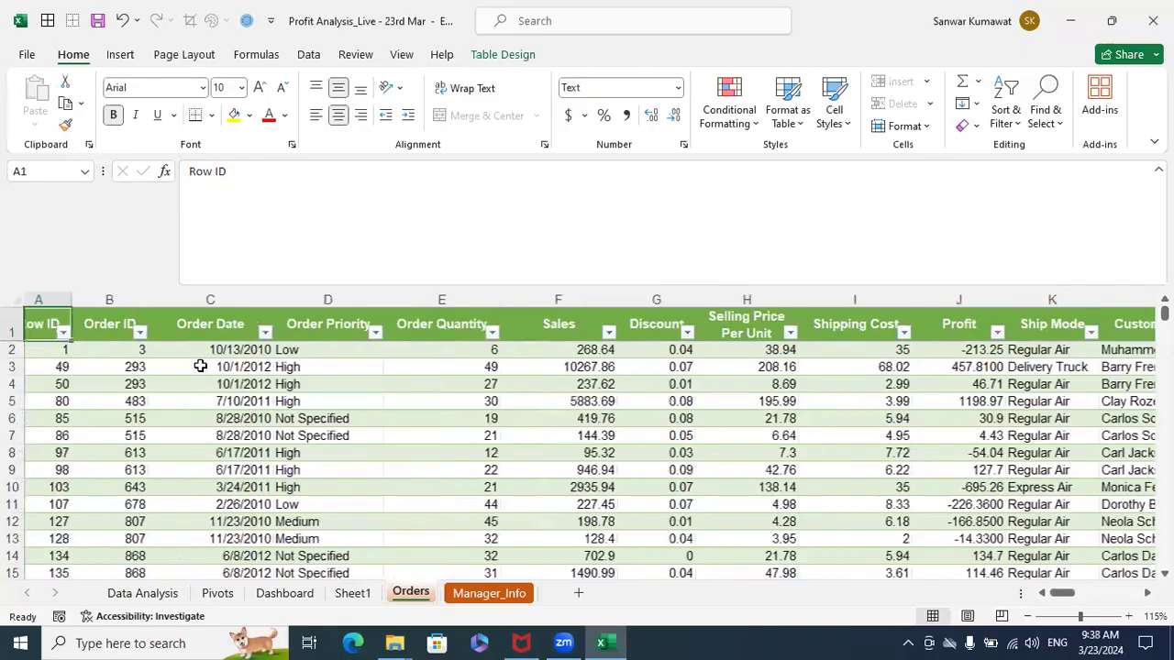
Examine the month part of the first Order Date in the Orders table
left_click(246, 350)
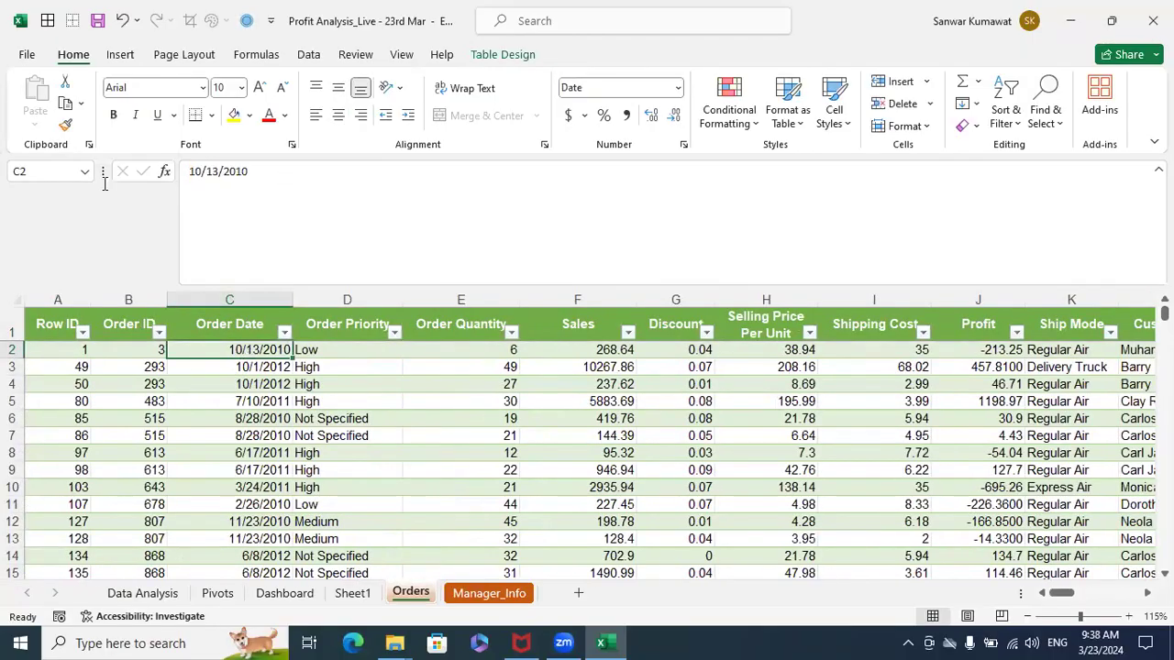
triple_click(186, 181)
left_click(207, 176)
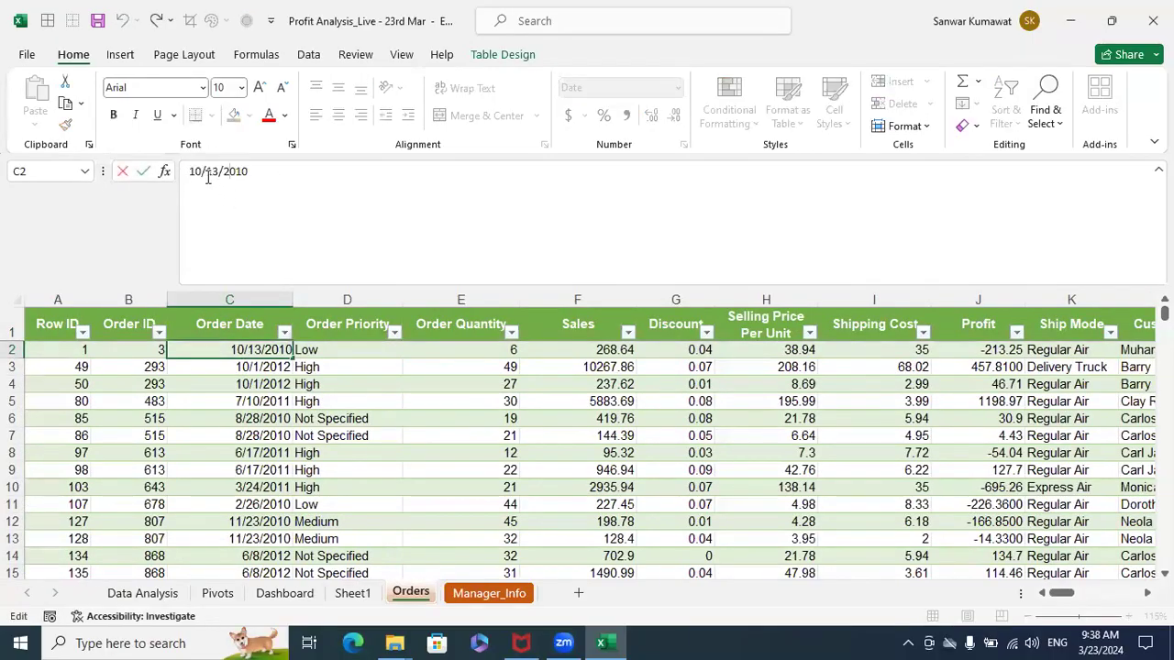
left_click_drag(189, 174, 201, 183)
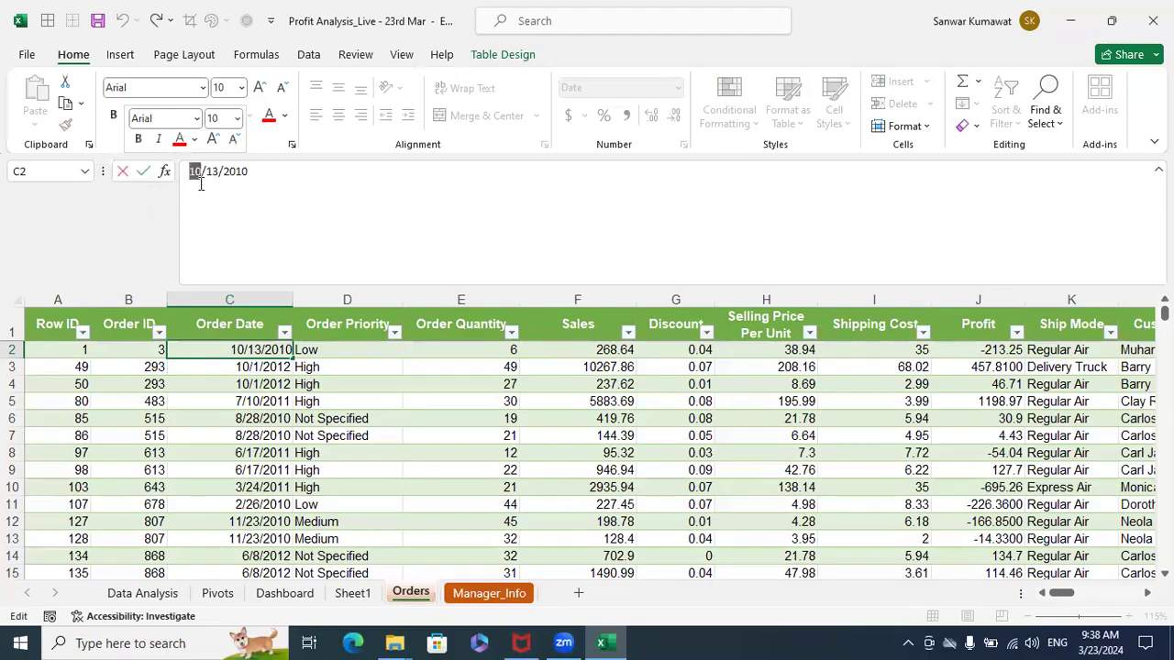
In the first Month cell of Orders (X2), begin a TEXT formula with the row's Order Date as the value
left_click(343, 325)
key("ctrl+Right")
key("Left")
key("Down")
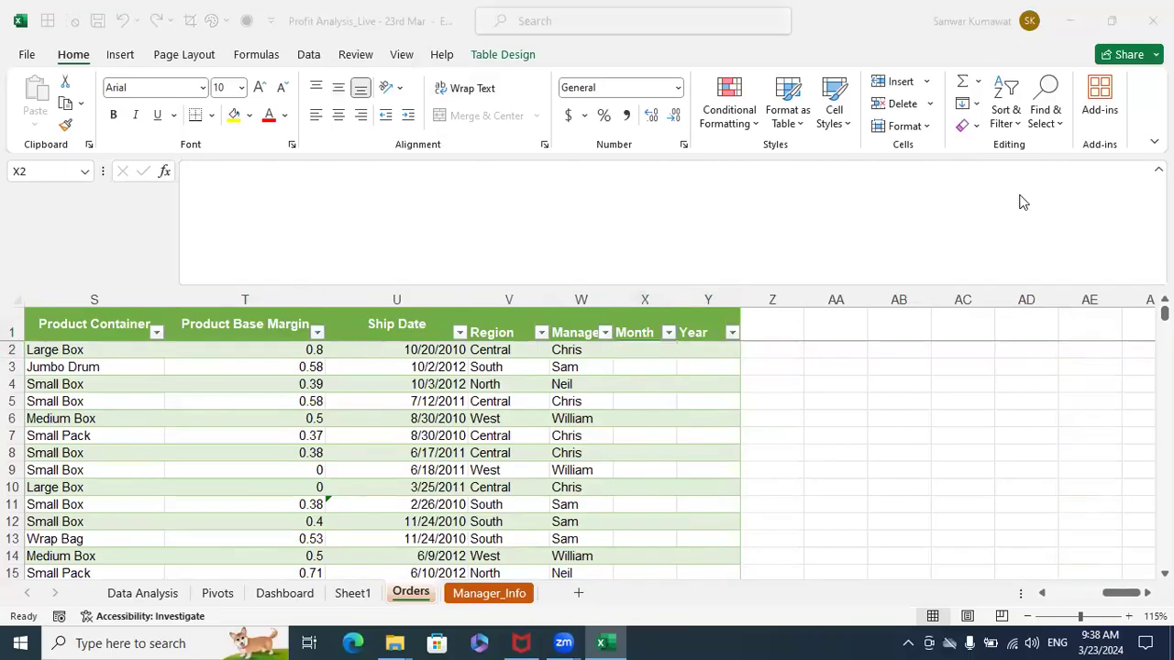
left_click(654, 356)
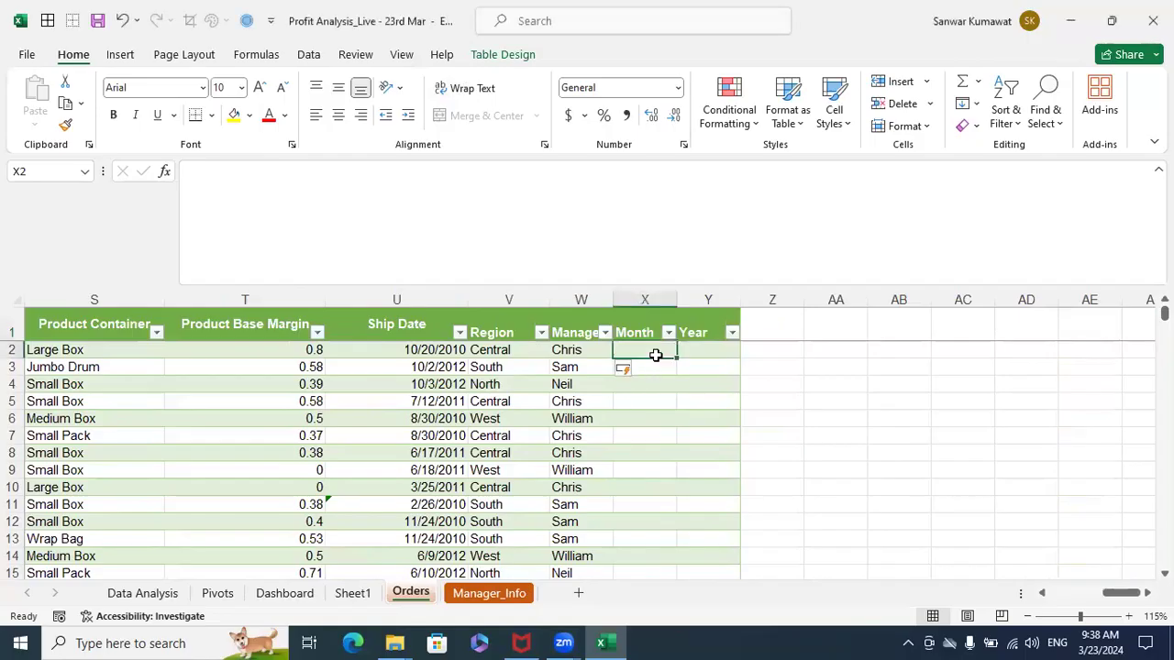
type("=text")
key("Tab")
key("Left")
key("ctrl+Left")
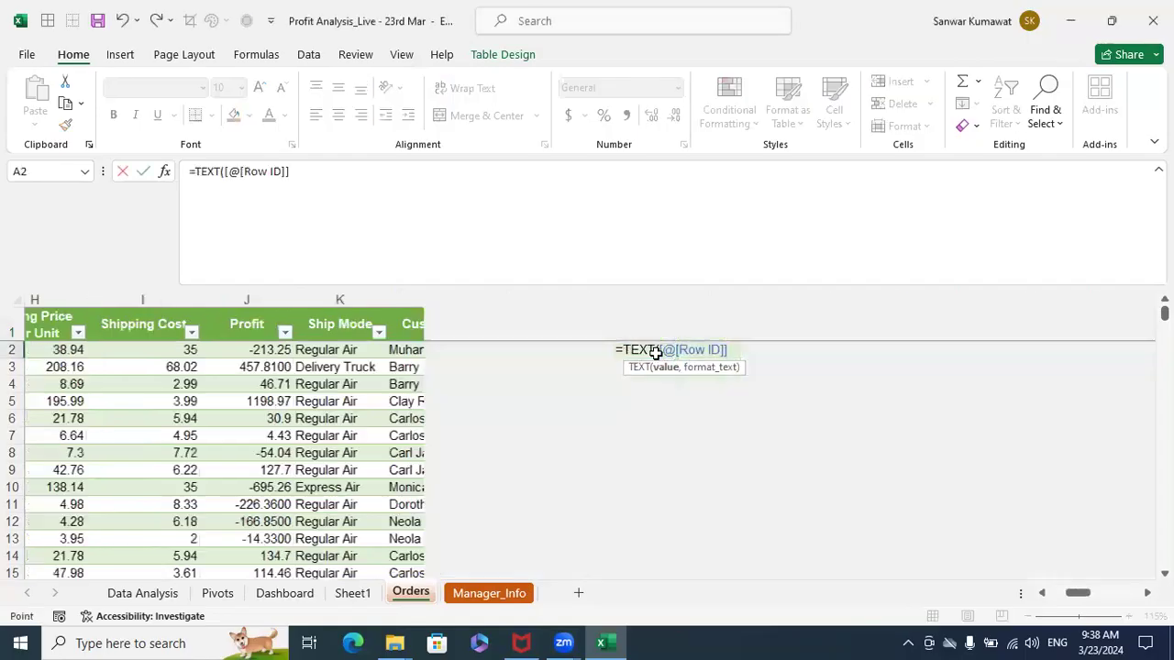
key("Right")
key("Right")
key("Right")
key("Left")
Complete the Month formula with the format text "MMM" so the whole column is filled
type(",")
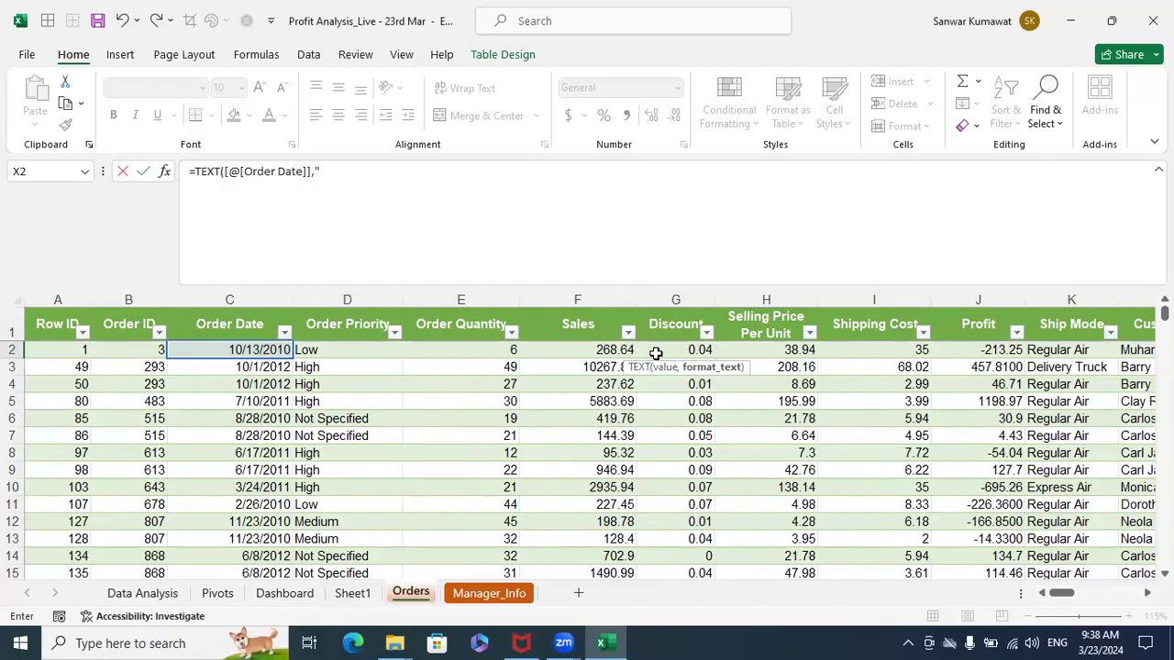
type("\"MMM\")")
key("Return")
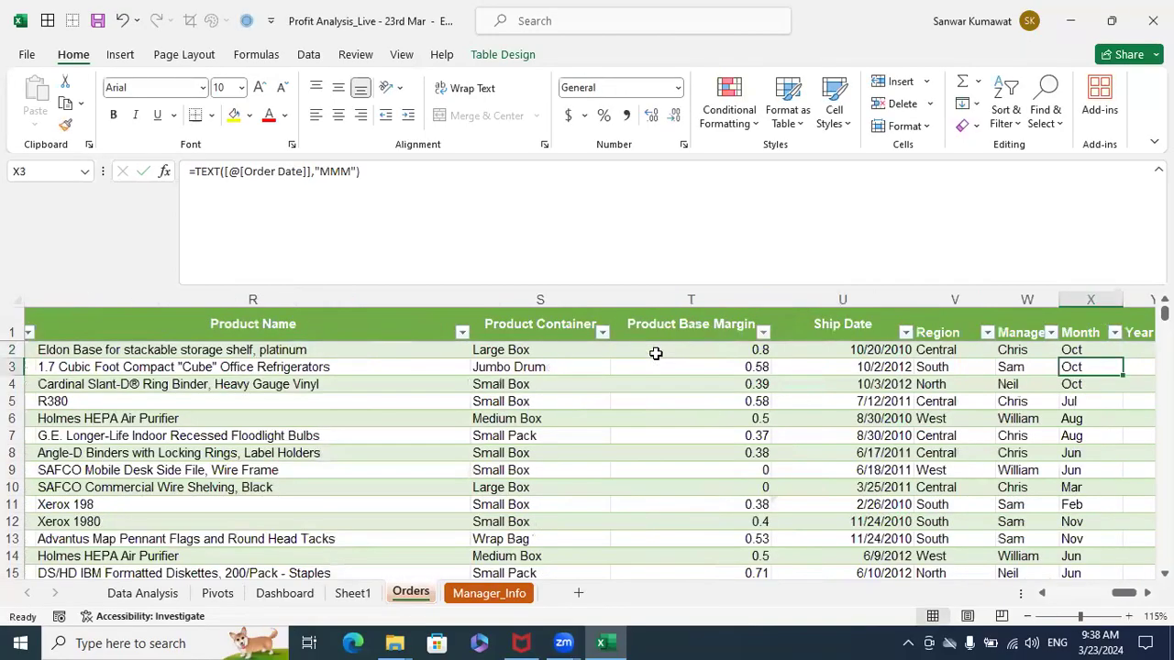
Fill the Year column from Y2 with the formula =TEXT([@[Order Date]],"YYYY")
key("Up")
key("Right")
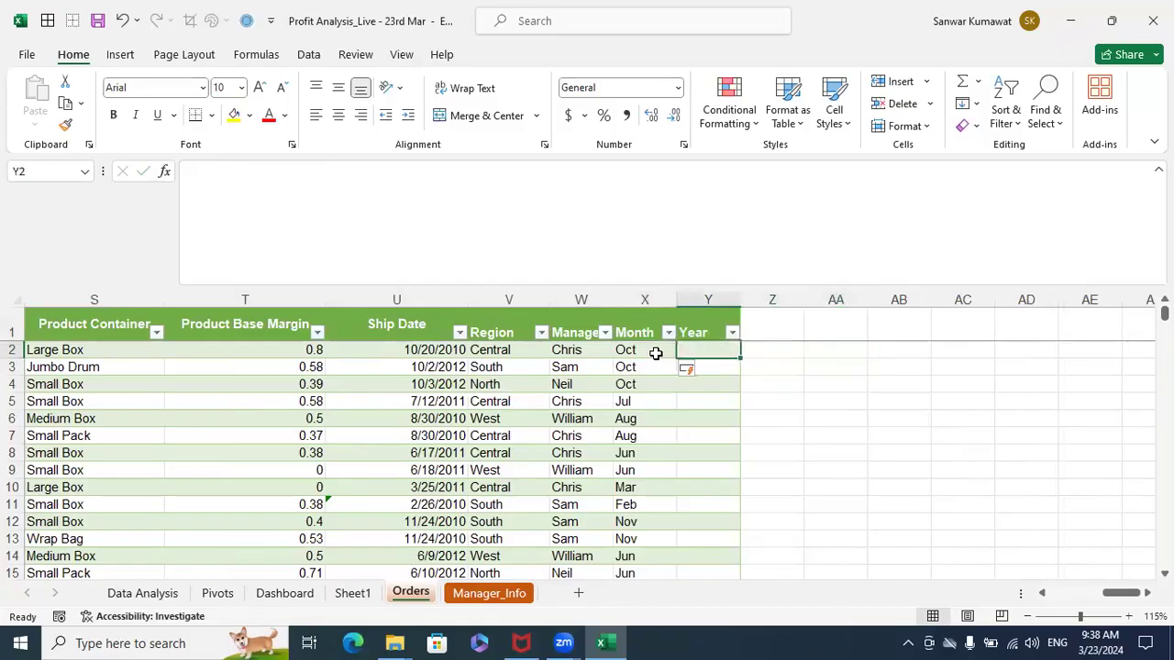
type("=text")
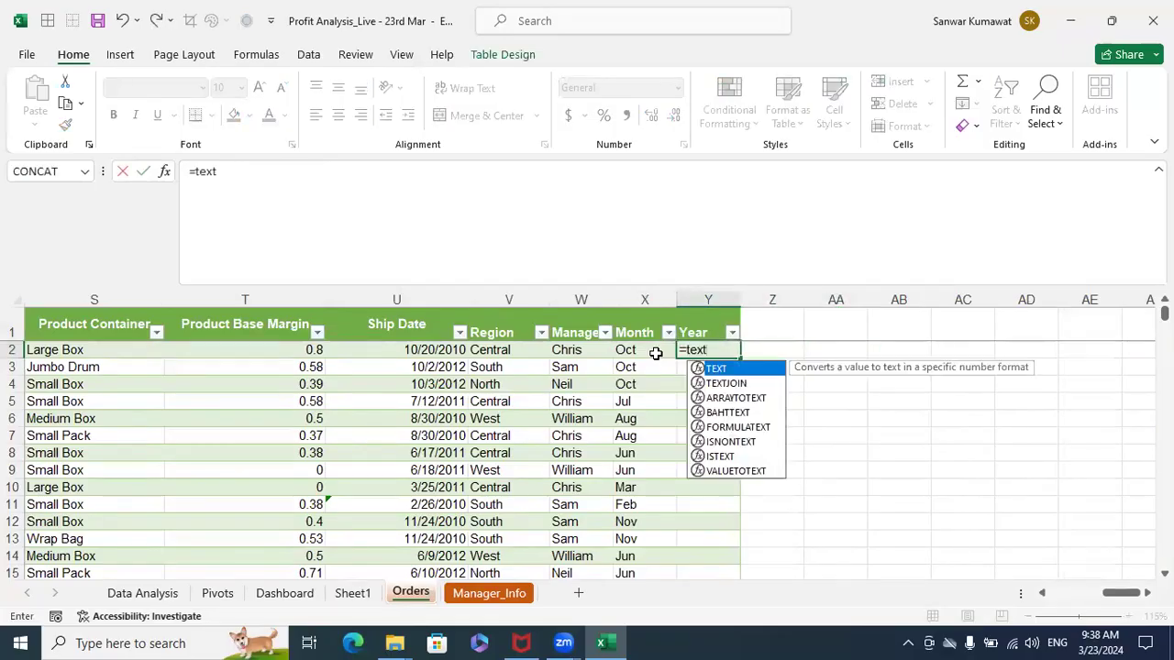
key("Tab")
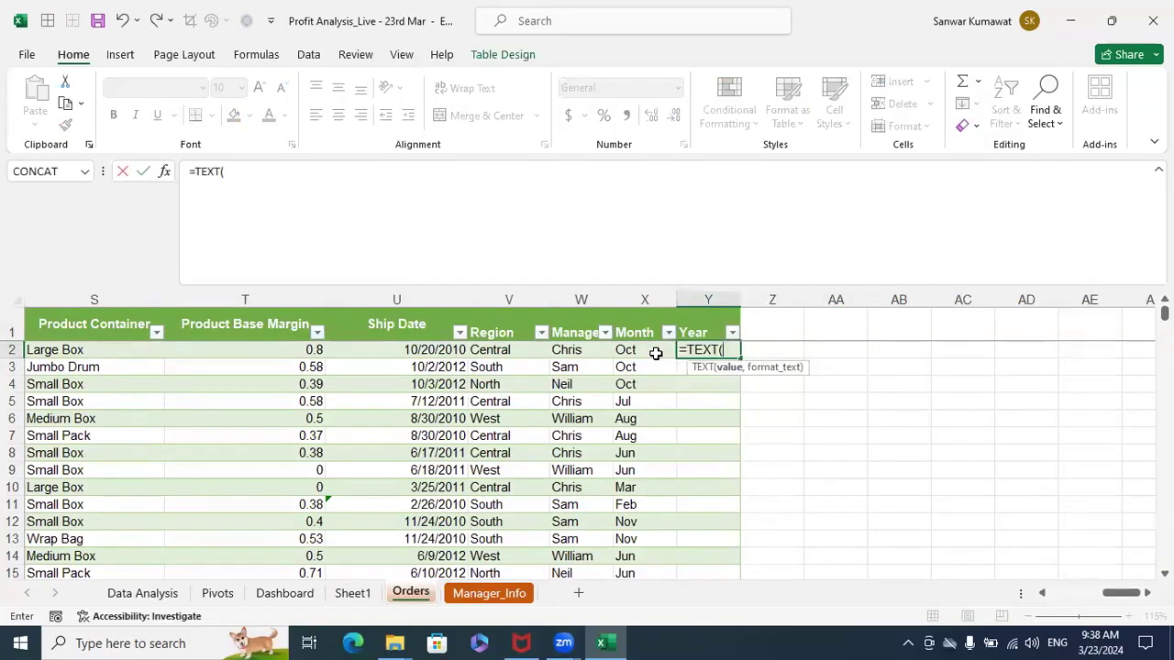
key("ctrl+Left")
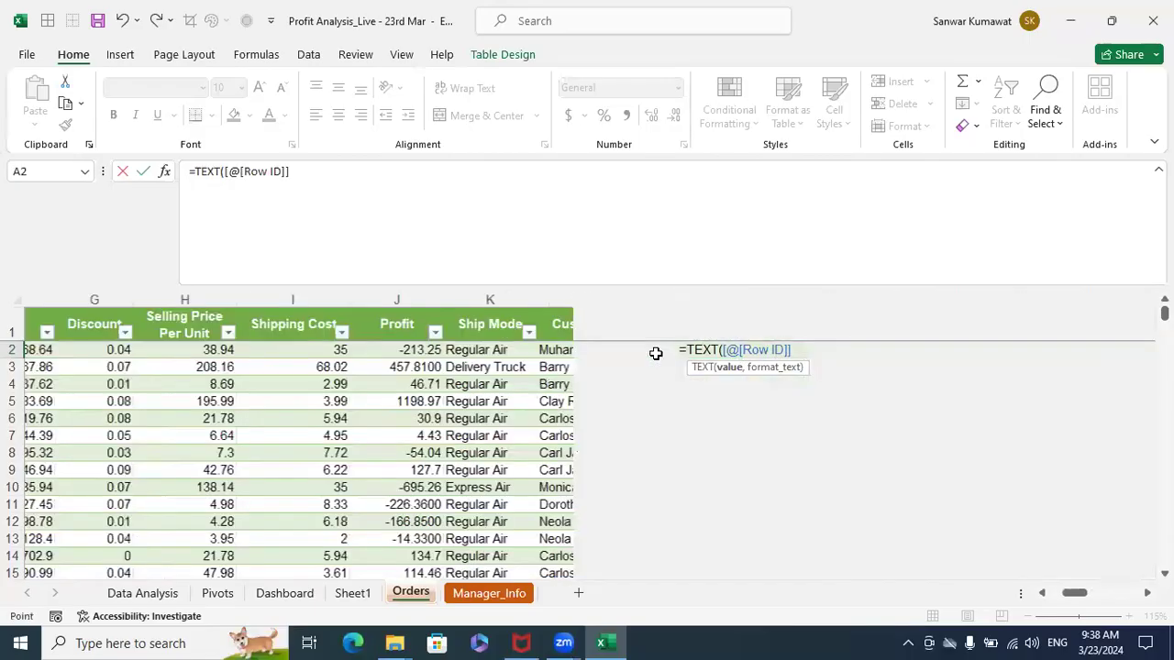
key("Right")
key("Right")
type(",\"YYYY\")")
key("Return")
Review the Month and Year columns in Orders and check the Sheet1 pivot's field list for Region, Manager, Month and Year
key("ctrl+Up")
key("Left")
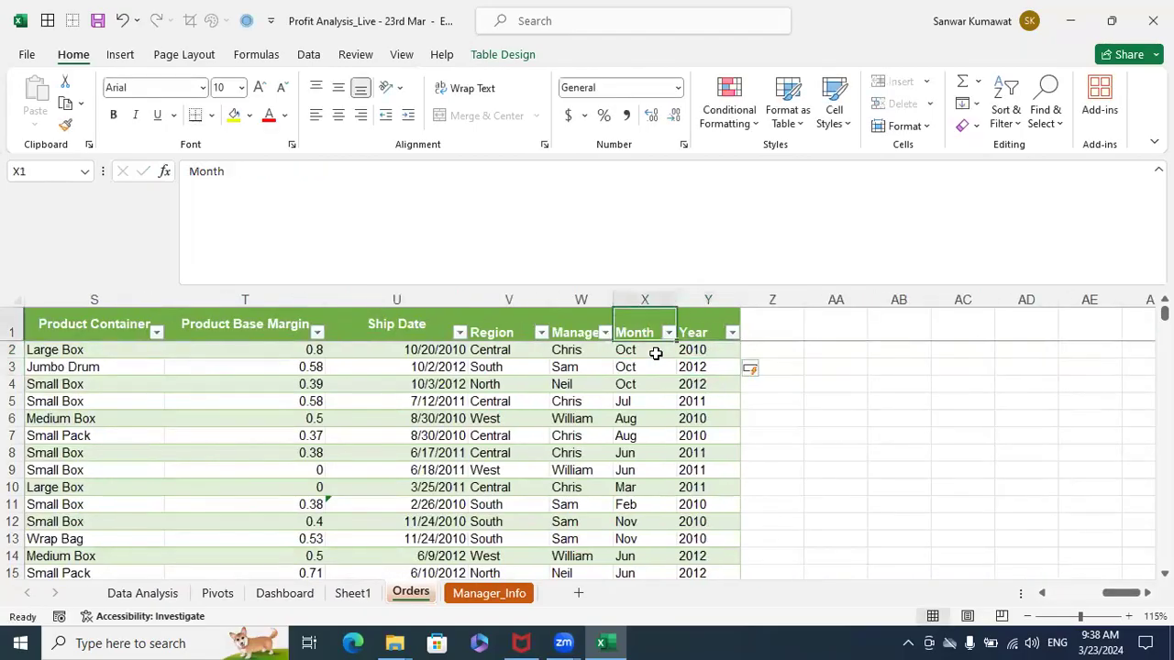
key("ctrl+Left")
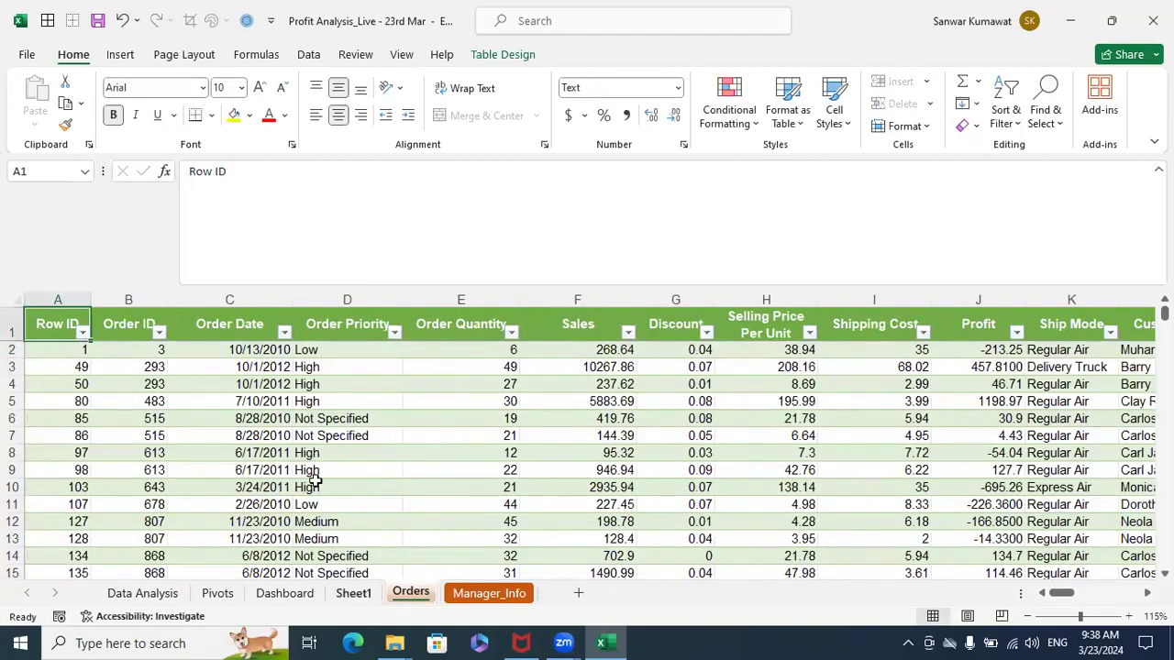
key("ctrl+Page_Up")
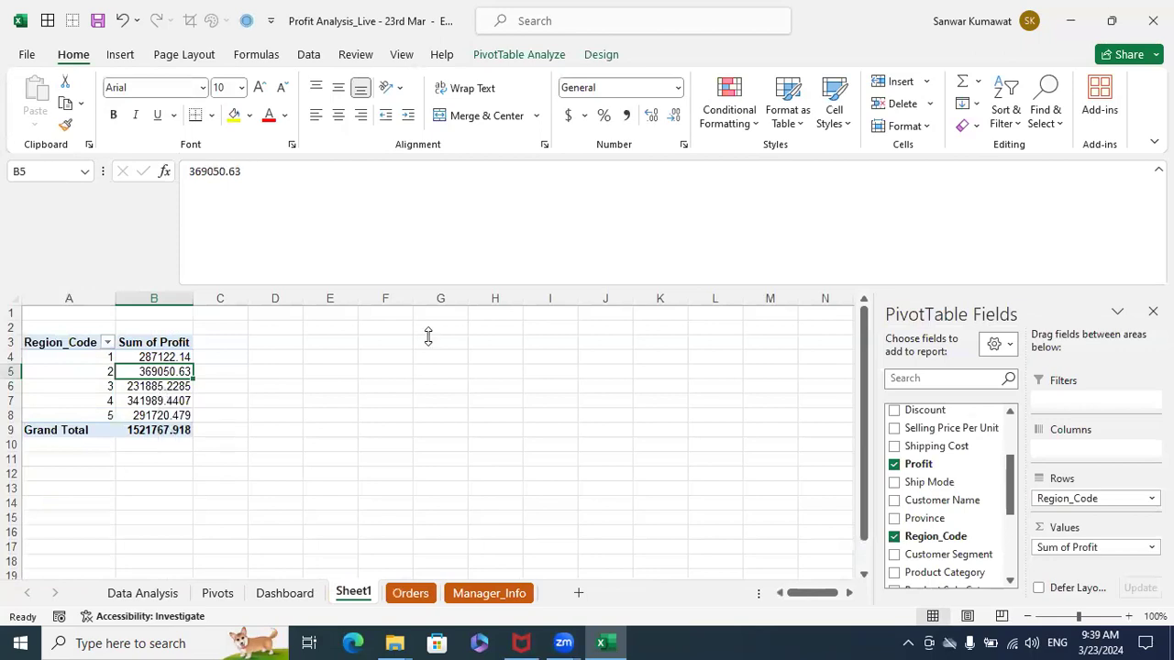
scroll(943, 495, "down", 5)
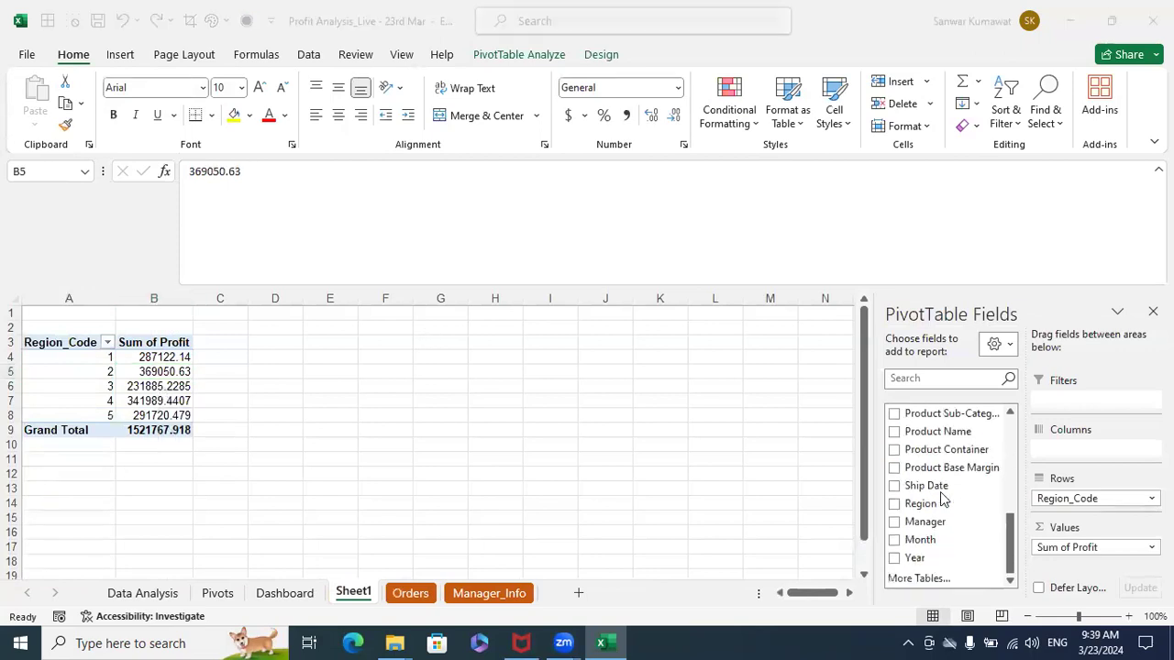
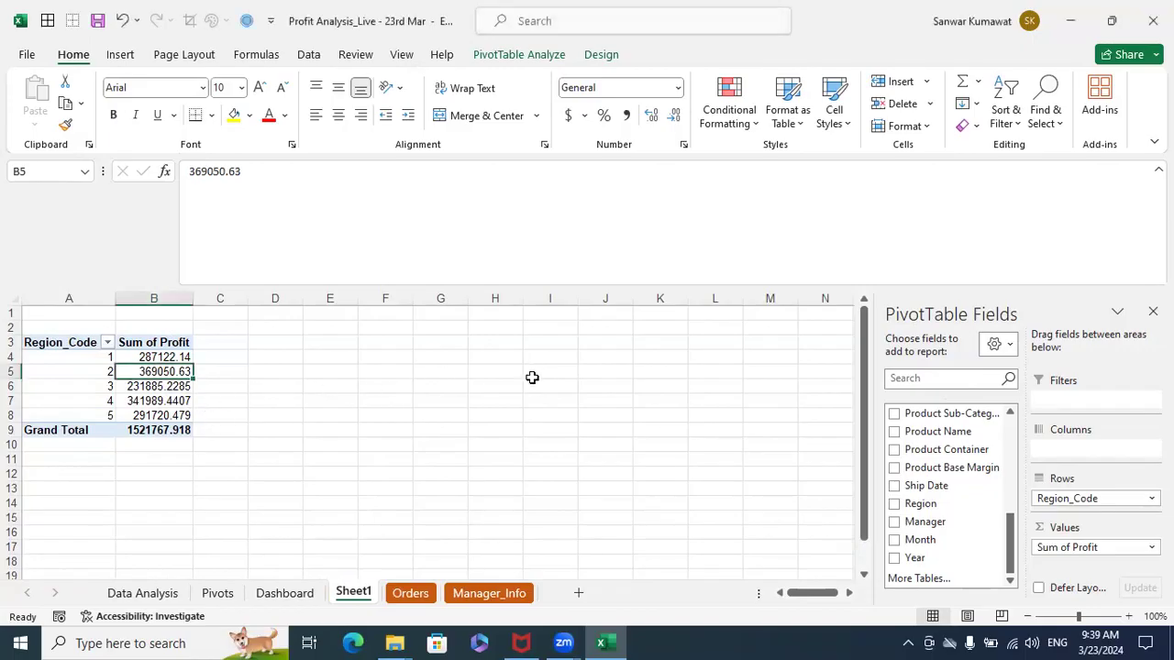
left_click(412, 592)
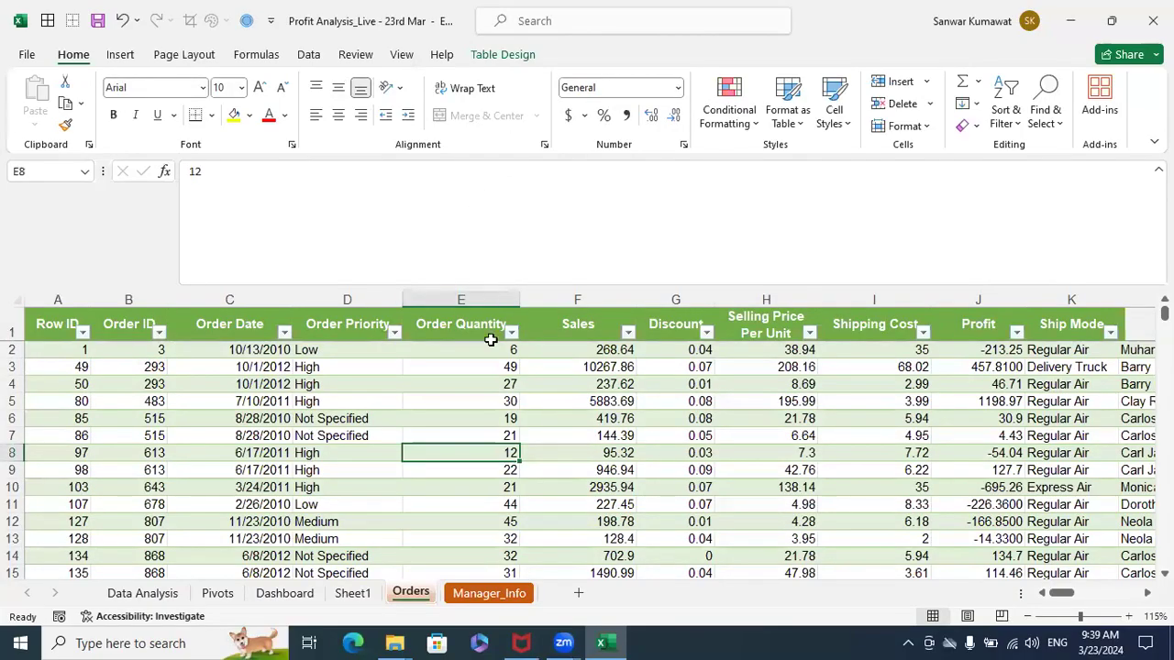
left_click(355, 594)
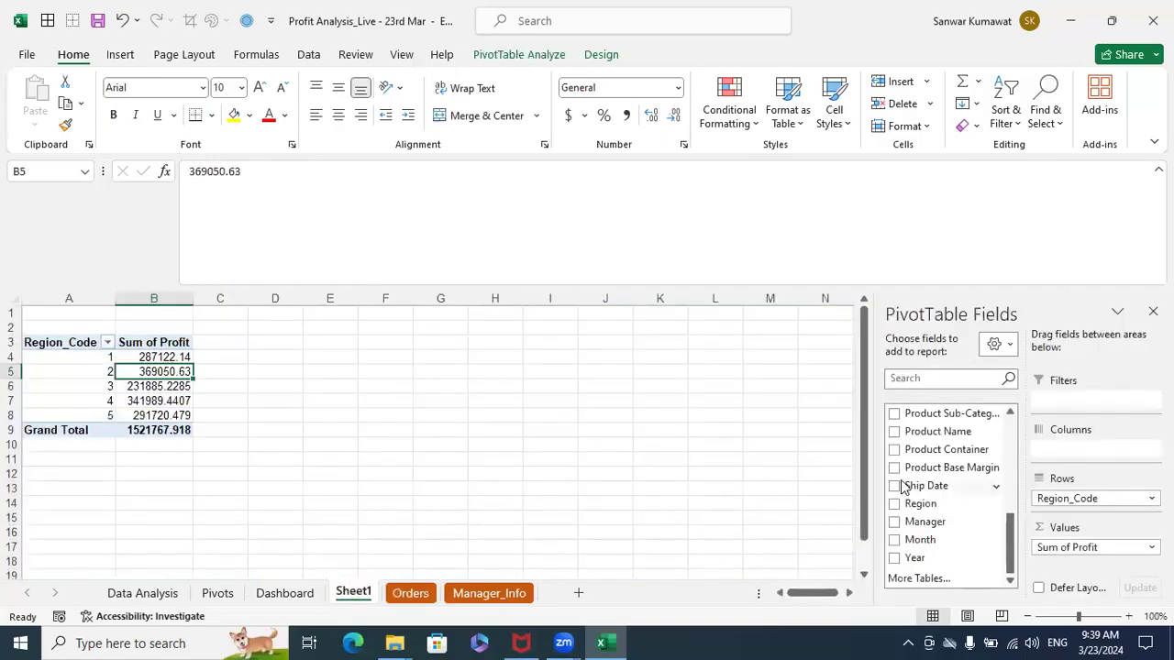
Refresh the Sheet1 pivot table and replace Region_Code with Region as its row field
right_click(184, 371)
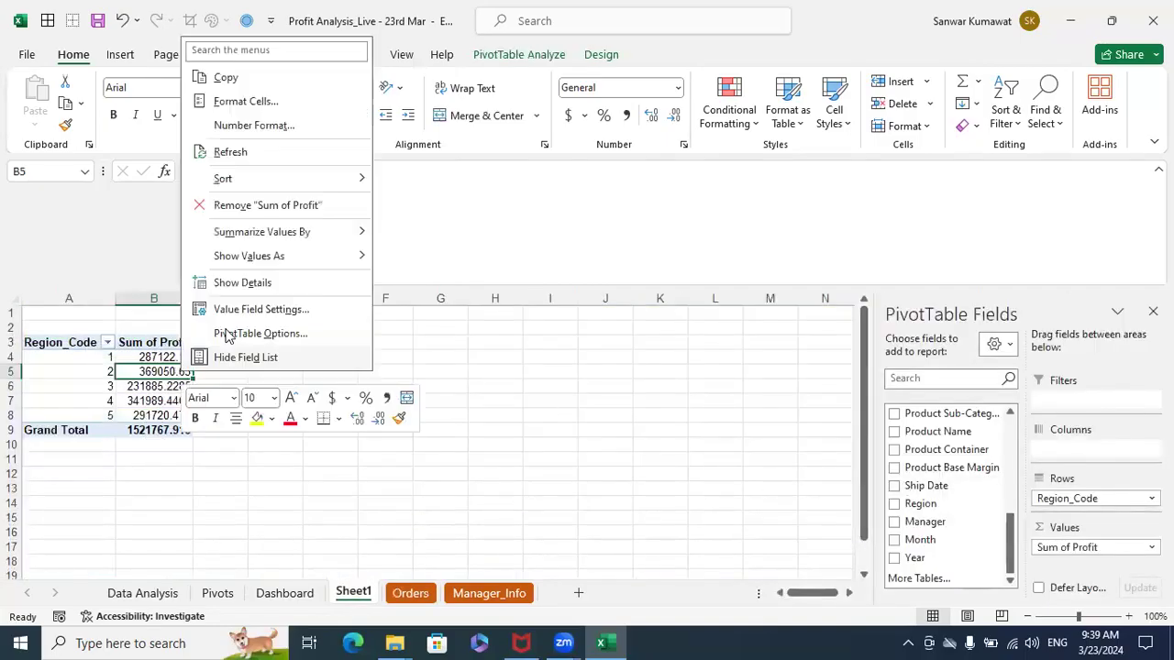
left_click(228, 152)
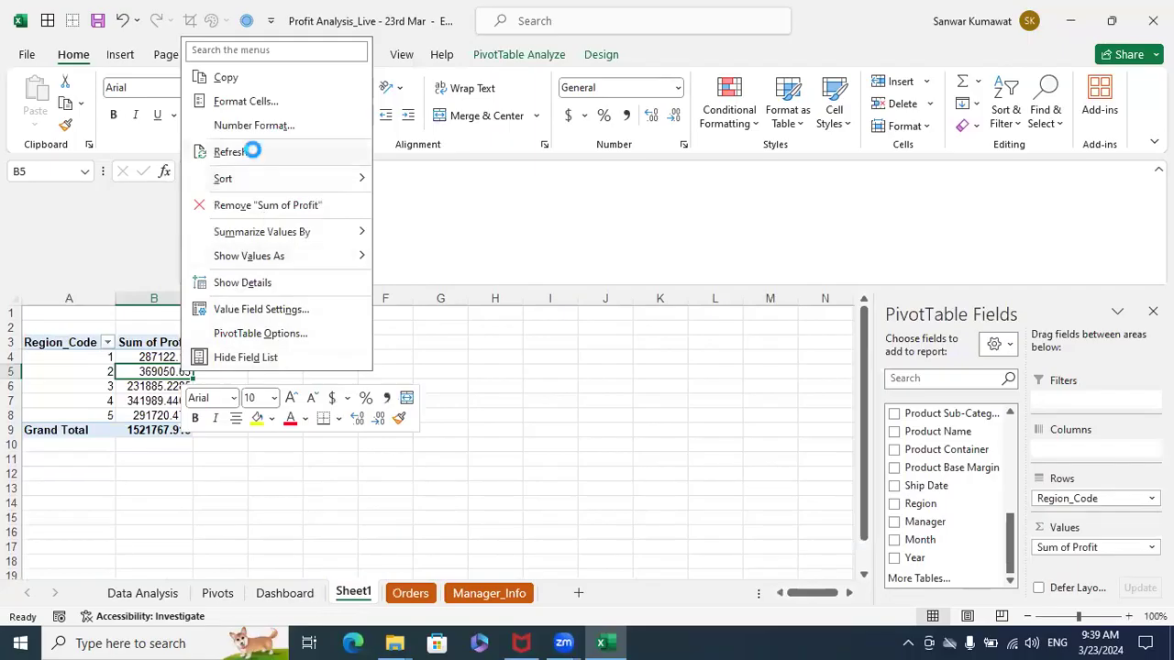
left_click(108, 387)
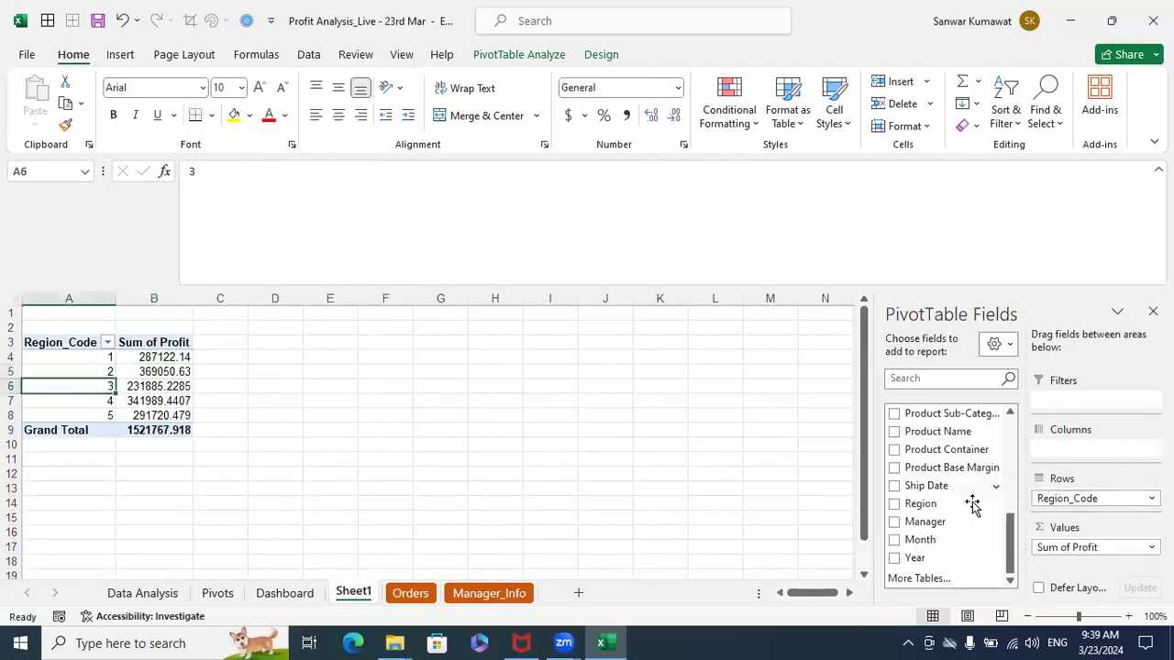
left_click_drag(891, 506, 1055, 500)
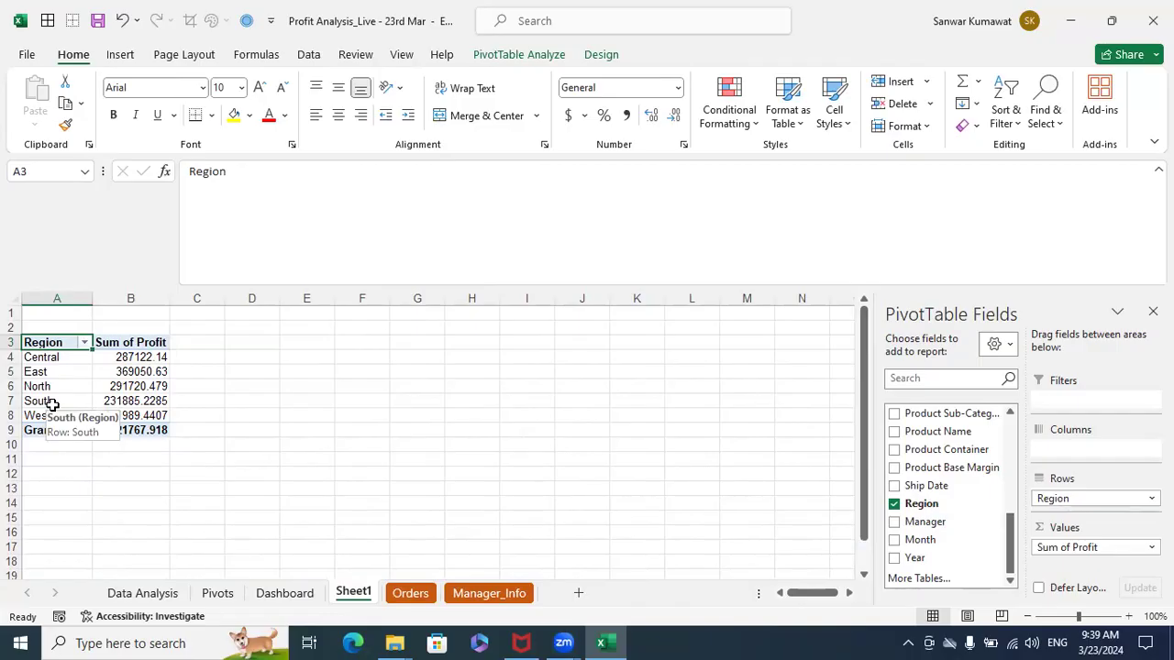
scroll(369, 440, "down", 4)
scroll(369, 440, "up", 2)
scroll(369, 439, "down", 1)
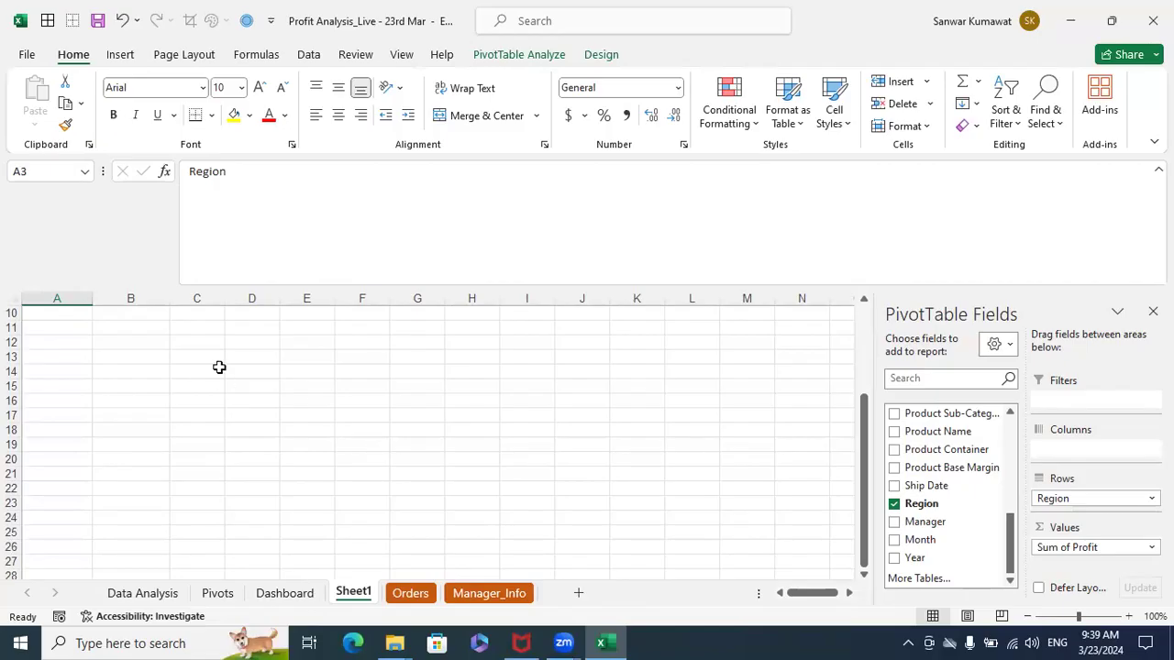
scroll(92, 357, "up", 3)
scroll(272, 367, "down", 4)
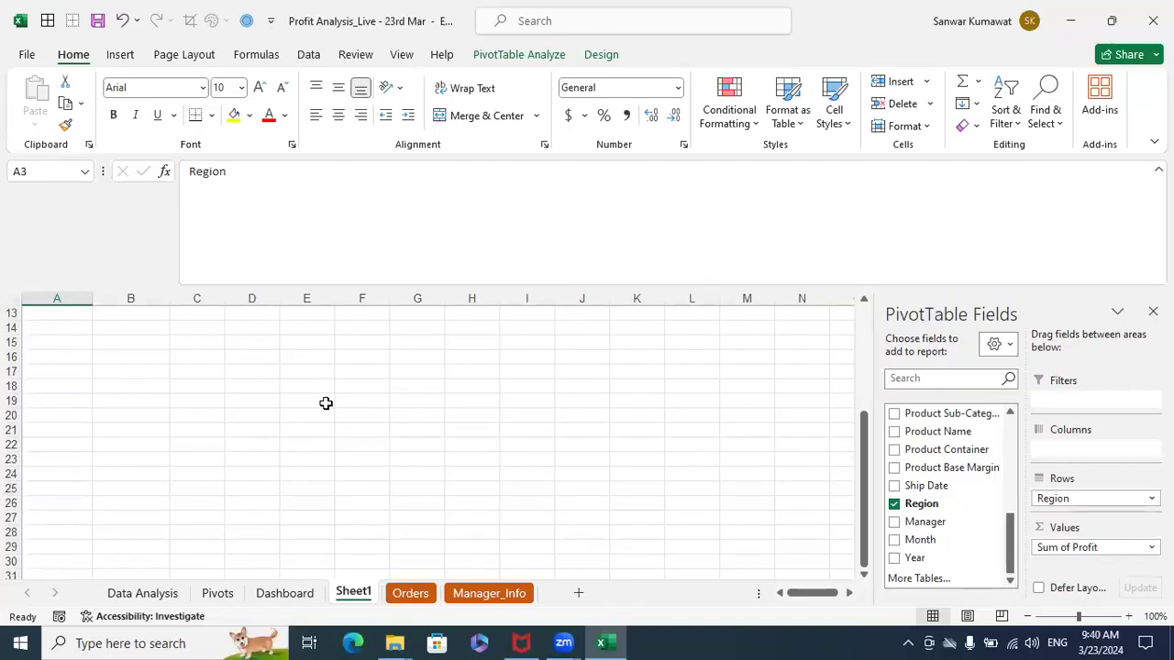
scroll(326, 403, "up", 4)
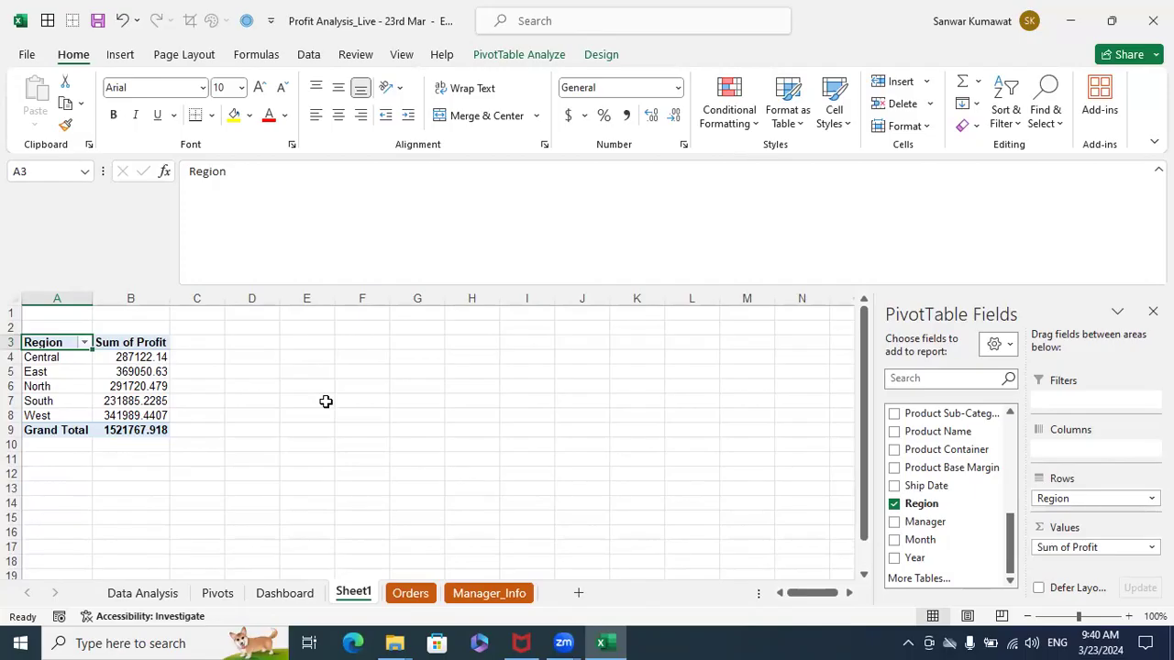
scroll(325, 402, "down", 4)
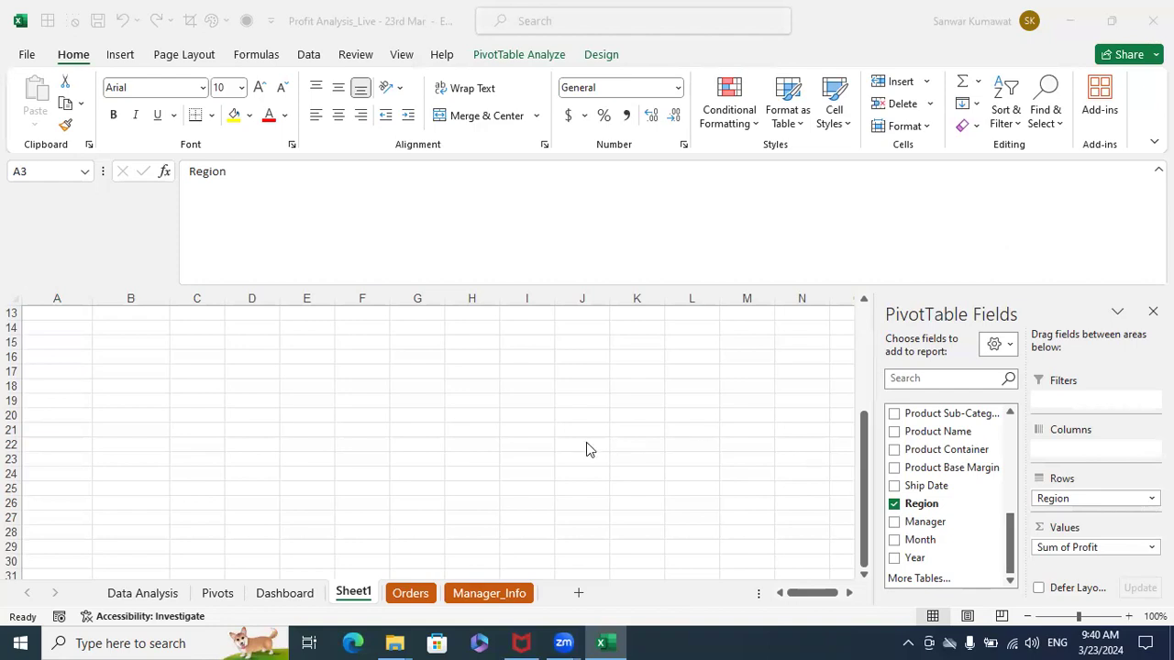
scroll(600, 449, "up", 4)
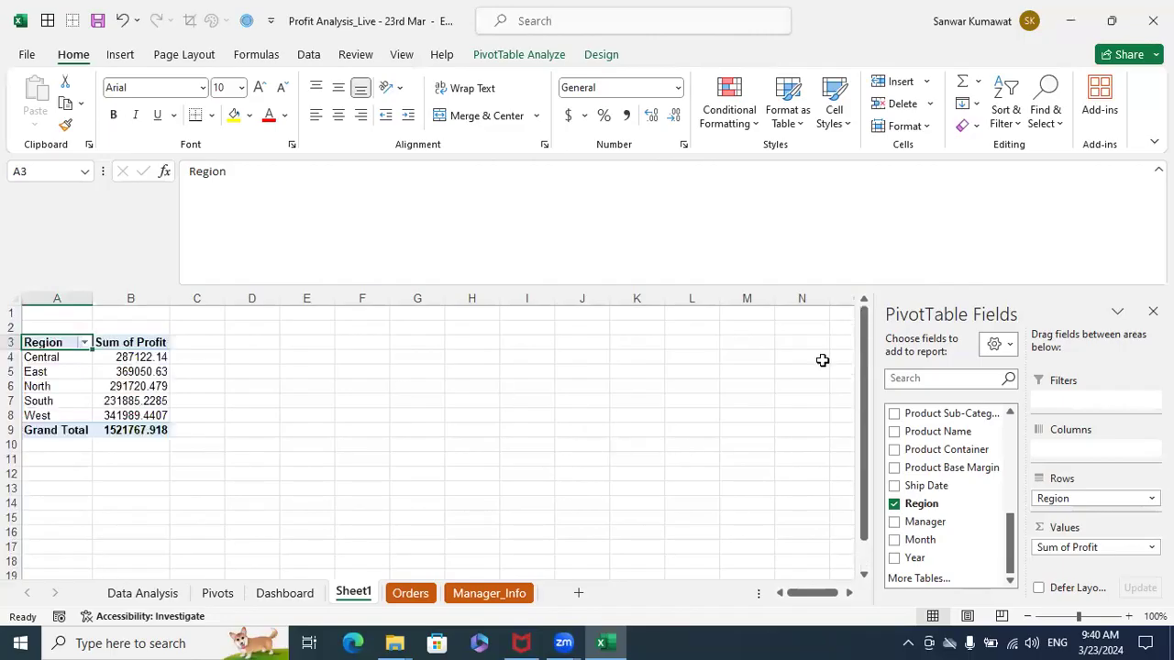
Select the pivot table's region and profit cells with their headers, A3:B8, leaving out the grand total
left_click(255, 402)
left_click_drag(58, 344, 113, 414)
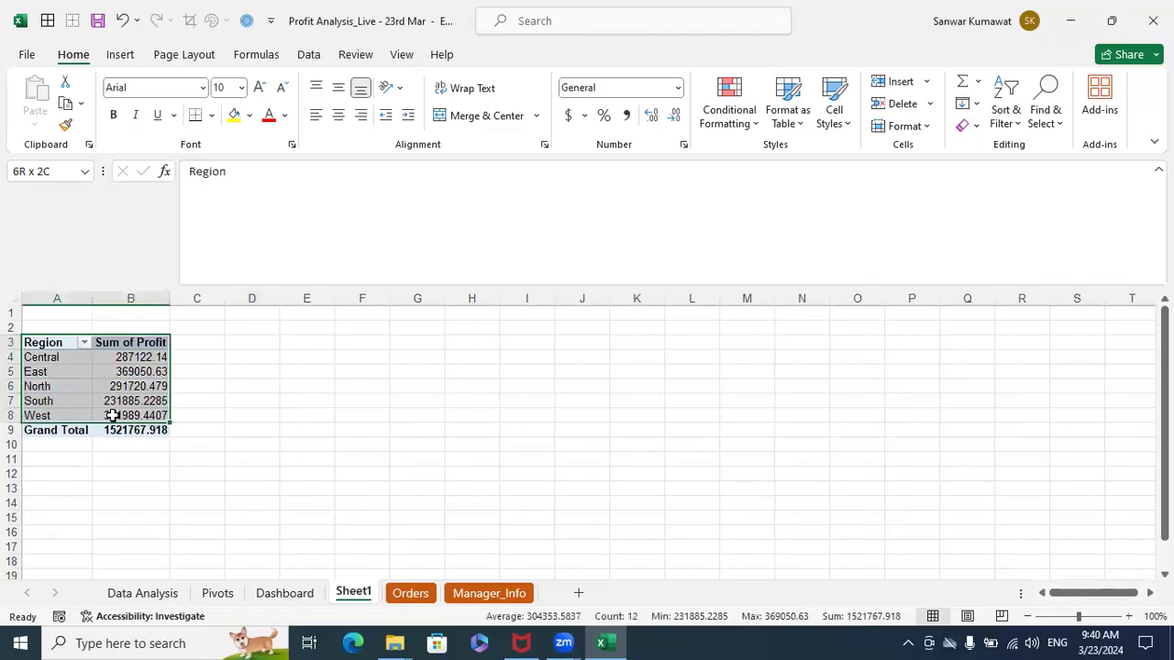
Insert a 2-D clustered column chart from the pivot table's Region and Sum of Profit cells A3:B8
left_click(271, 427)
left_click_drag(56, 342, 107, 424)
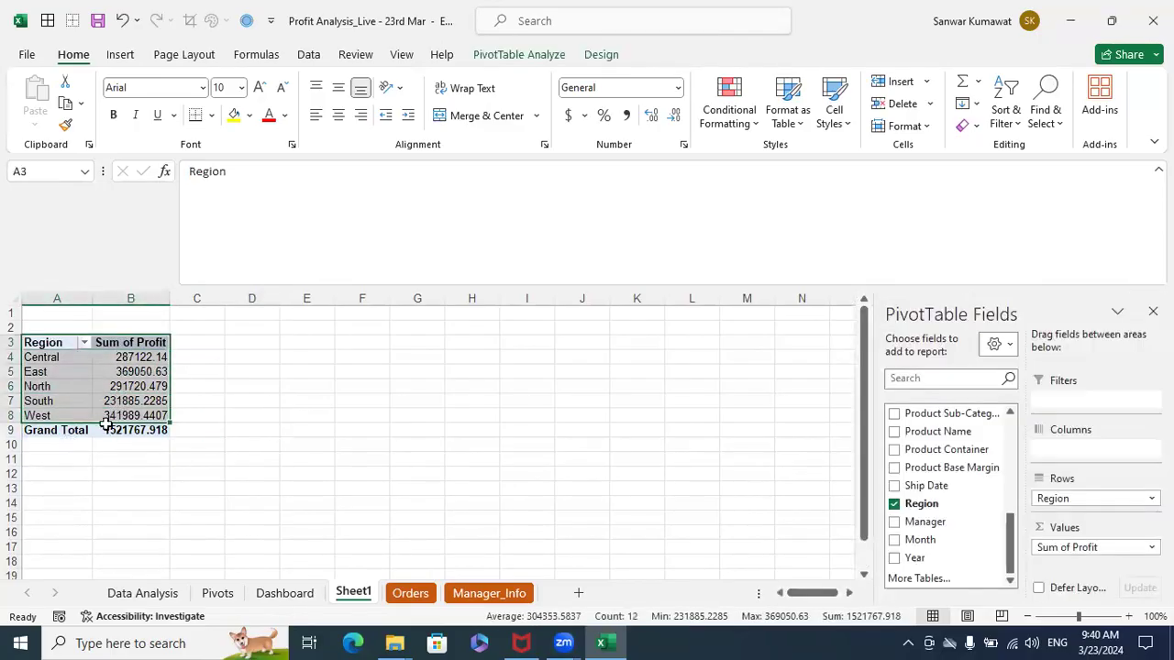
left_click(120, 55)
left_click(521, 82)
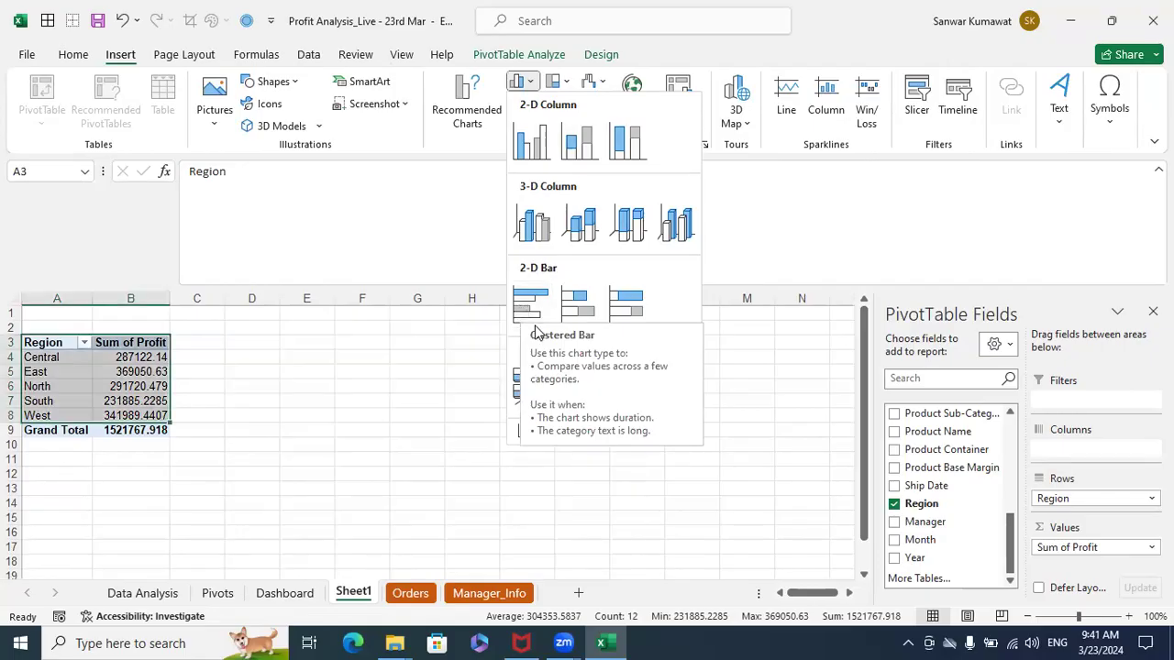
left_click(534, 145)
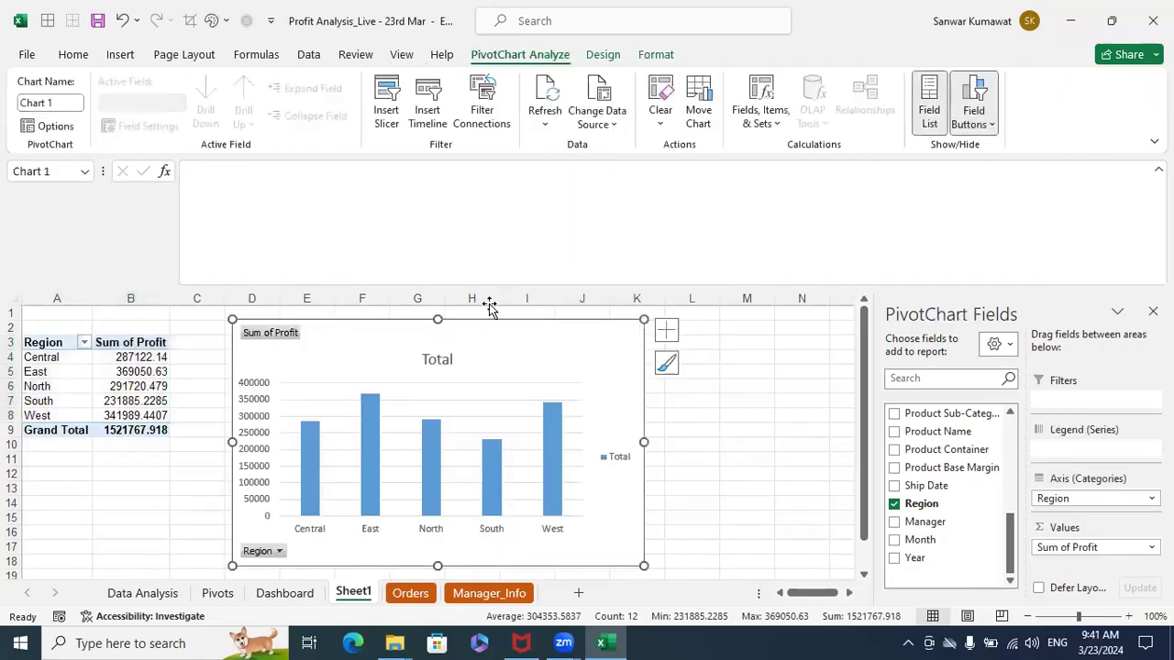
left_click(435, 446)
left_click(749, 428)
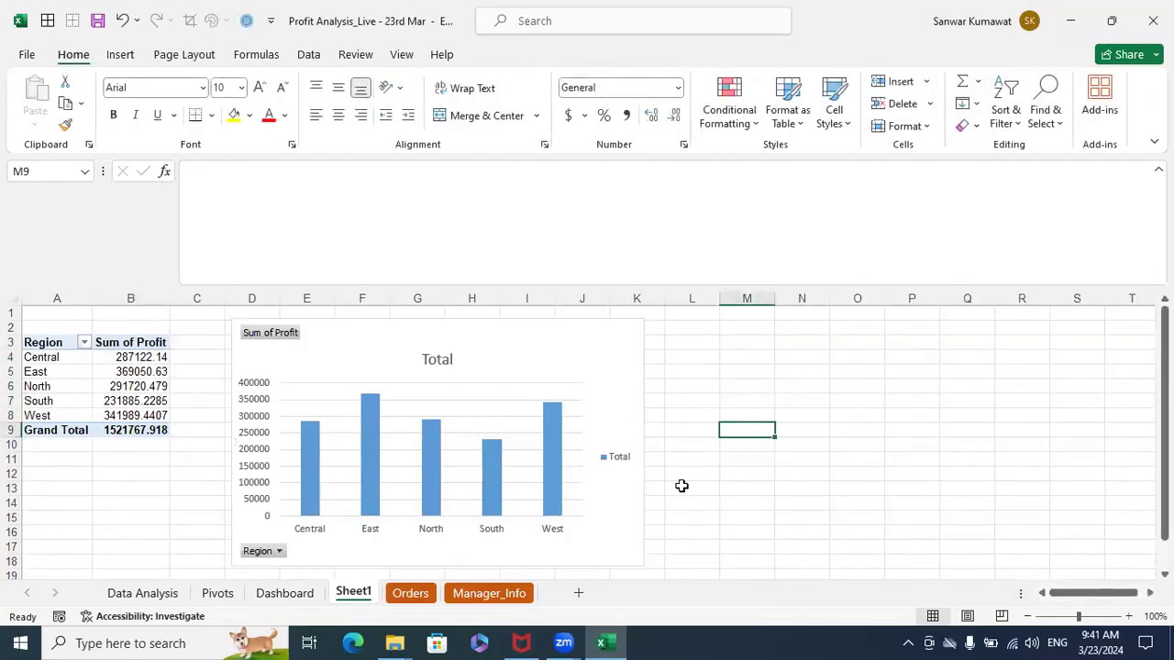
Add data labels to the columns of the regional profit chart
mouse_move(491, 468)
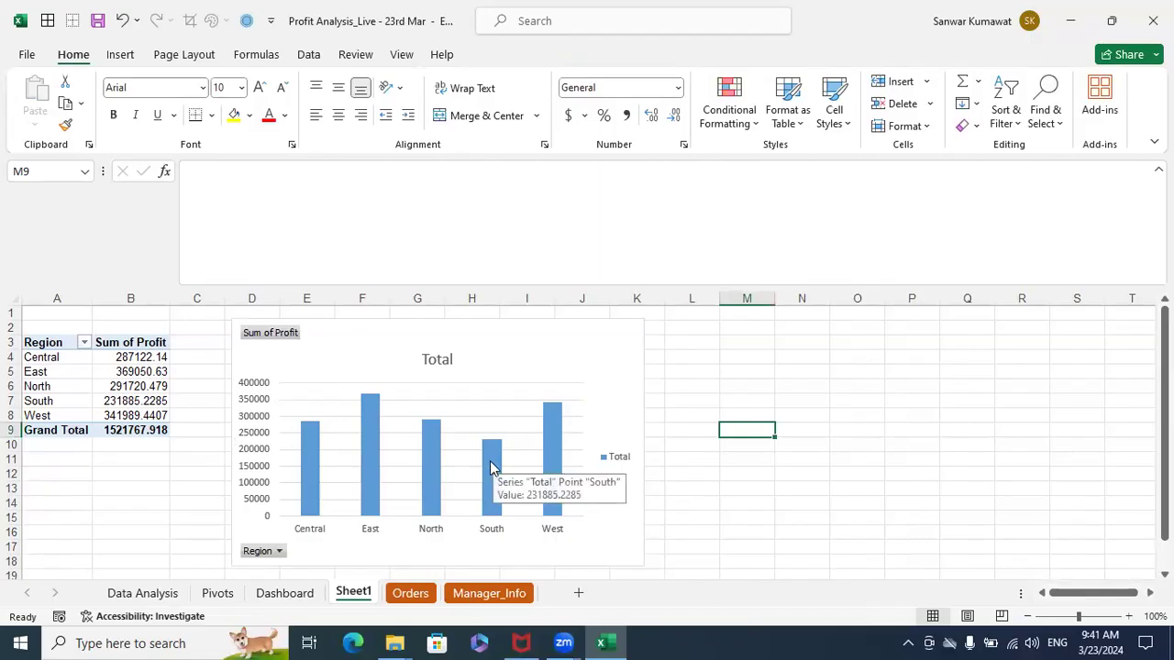
left_click(374, 444)
right_click(374, 442)
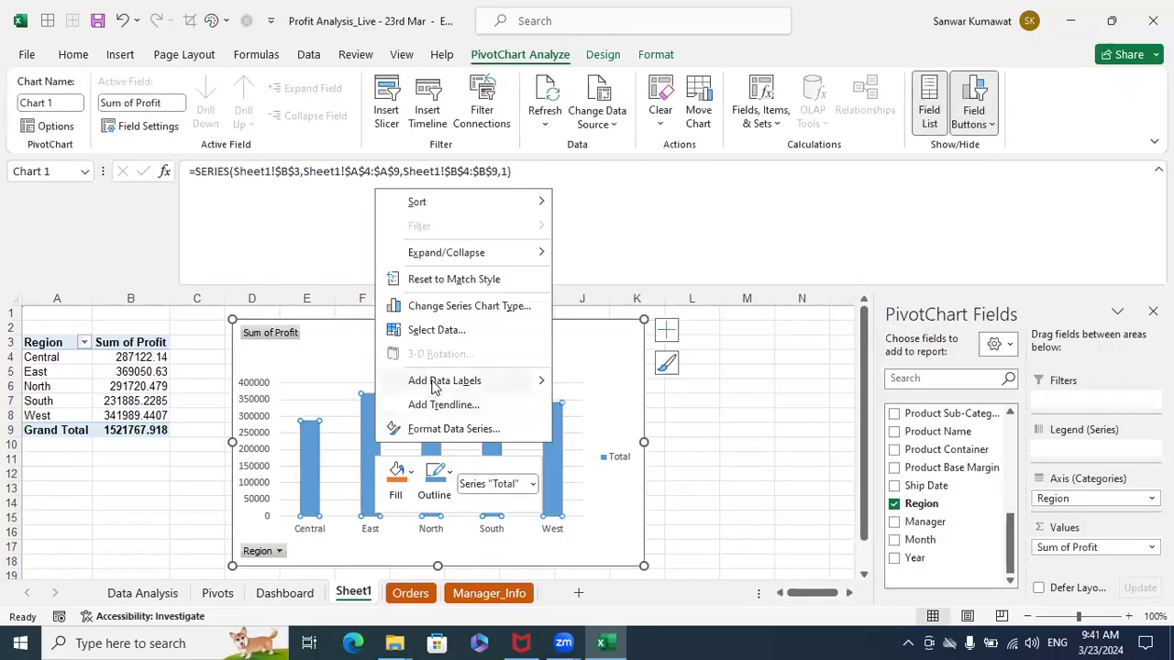
left_click(435, 381)
left_click(747, 403)
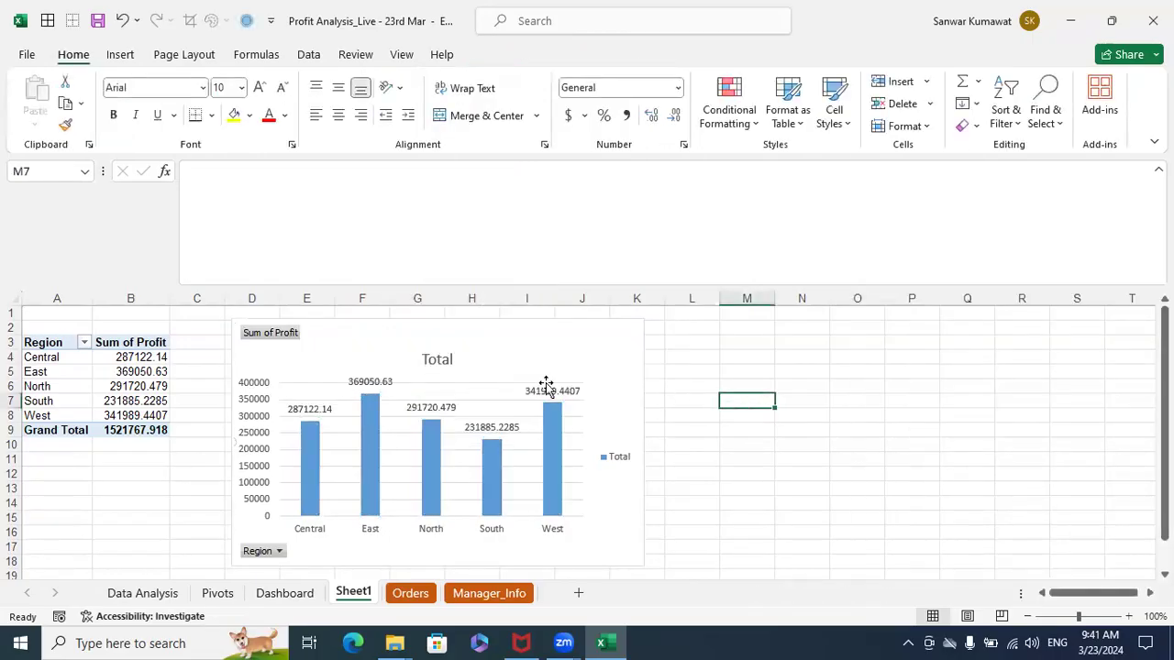
Examine the pivot table's profit figures for each region alongside the chart, comparing Central with South
mouse_move(320, 450)
left_click_drag(50, 342, 129, 416)
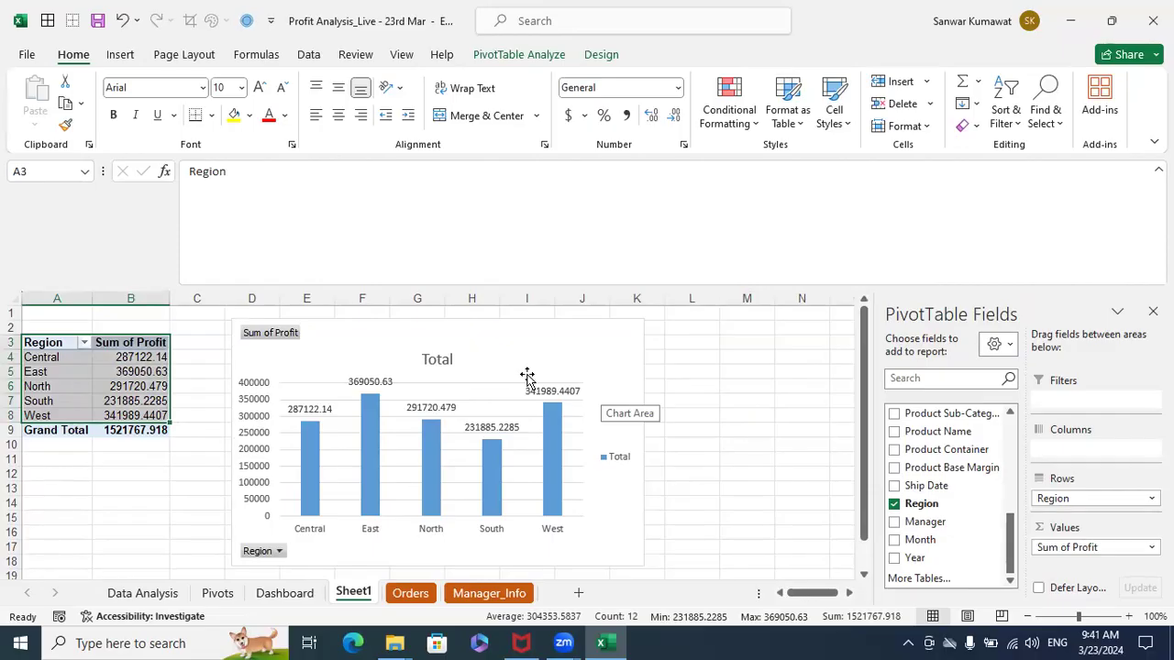
left_click(722, 371)
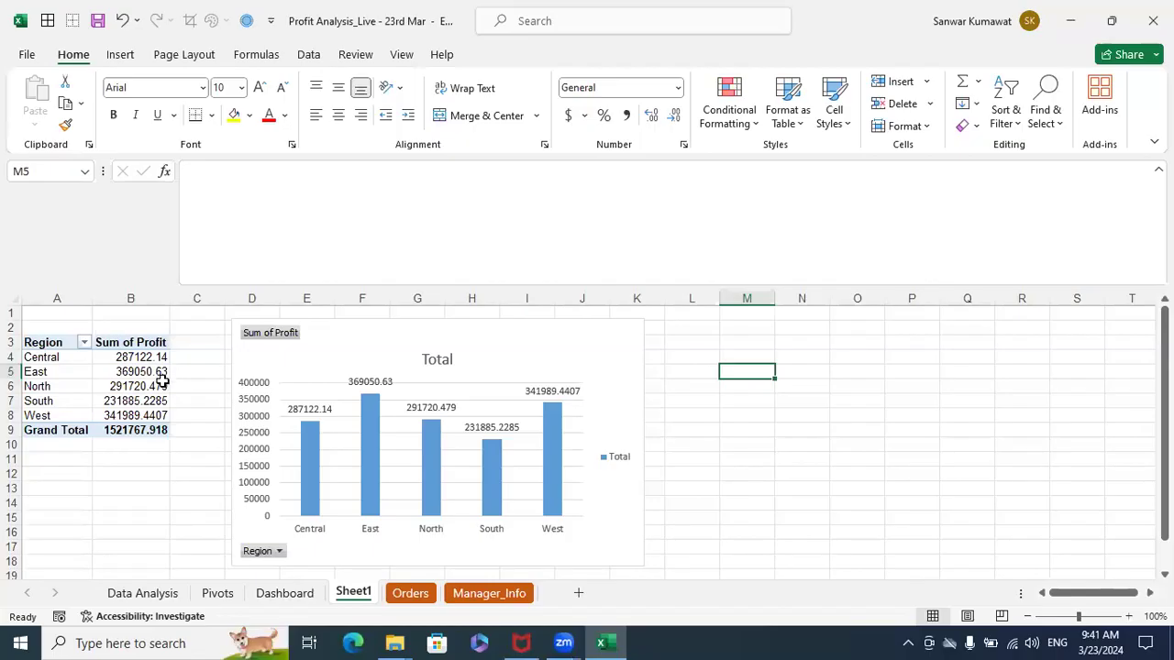
left_click_drag(162, 356, 158, 417)
left_click(158, 418)
left_click(160, 402)
left_click(159, 386)
left_click(160, 371)
left_click(159, 356)
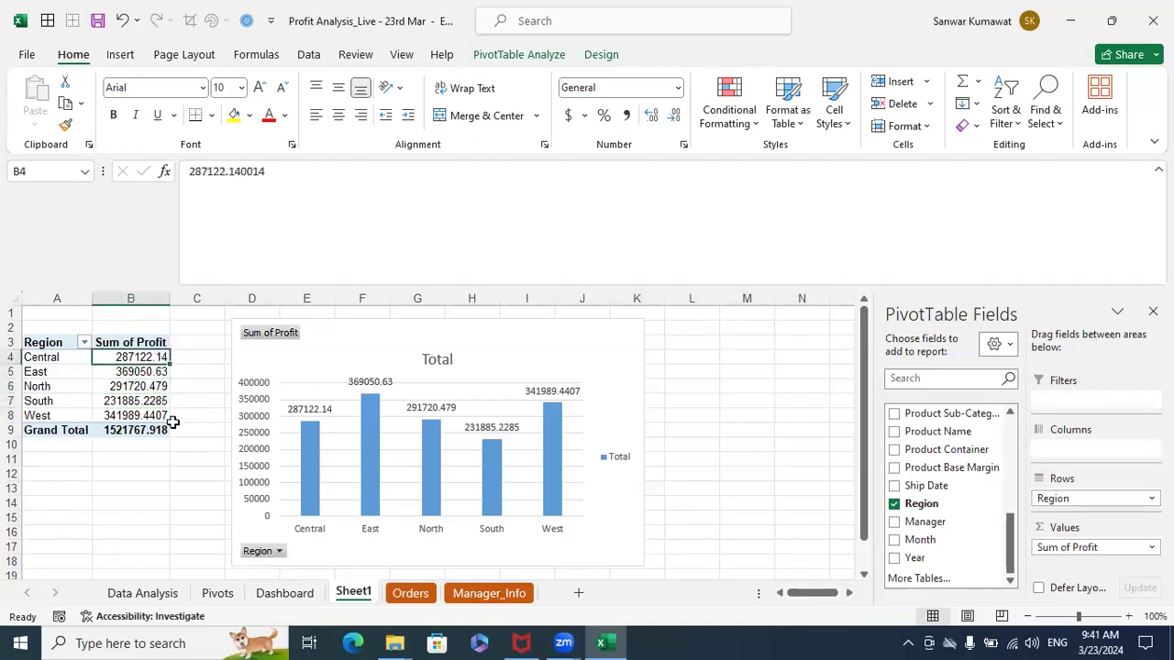
left_click(158, 491)
left_click(144, 357)
left_click(123, 401)
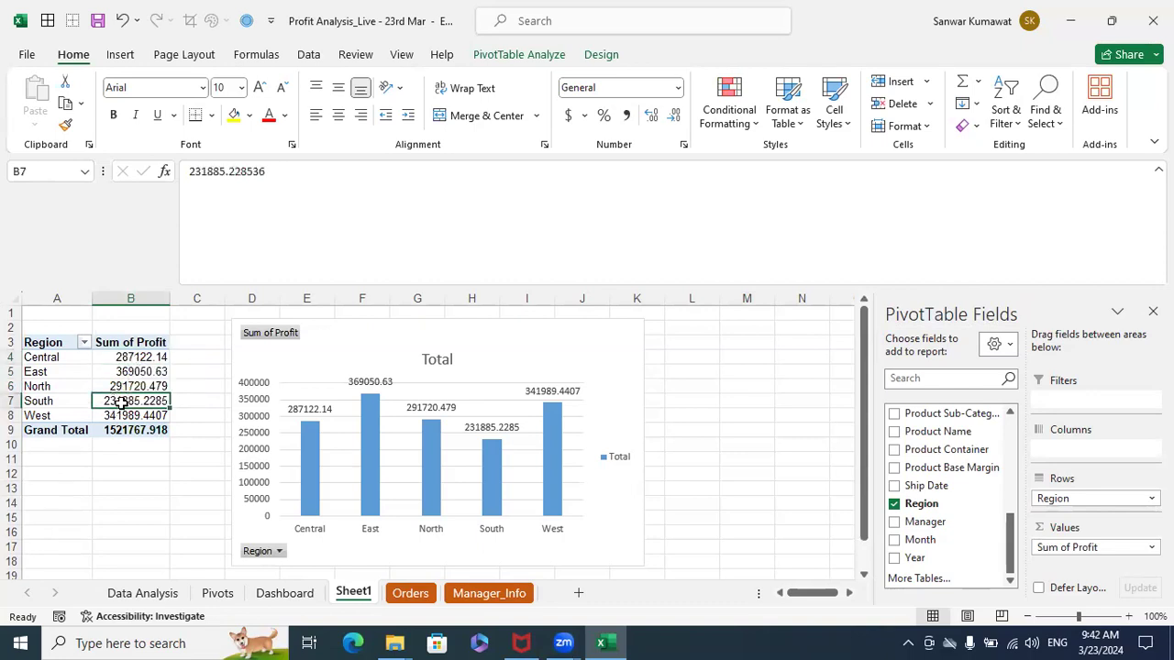
left_click(127, 358)
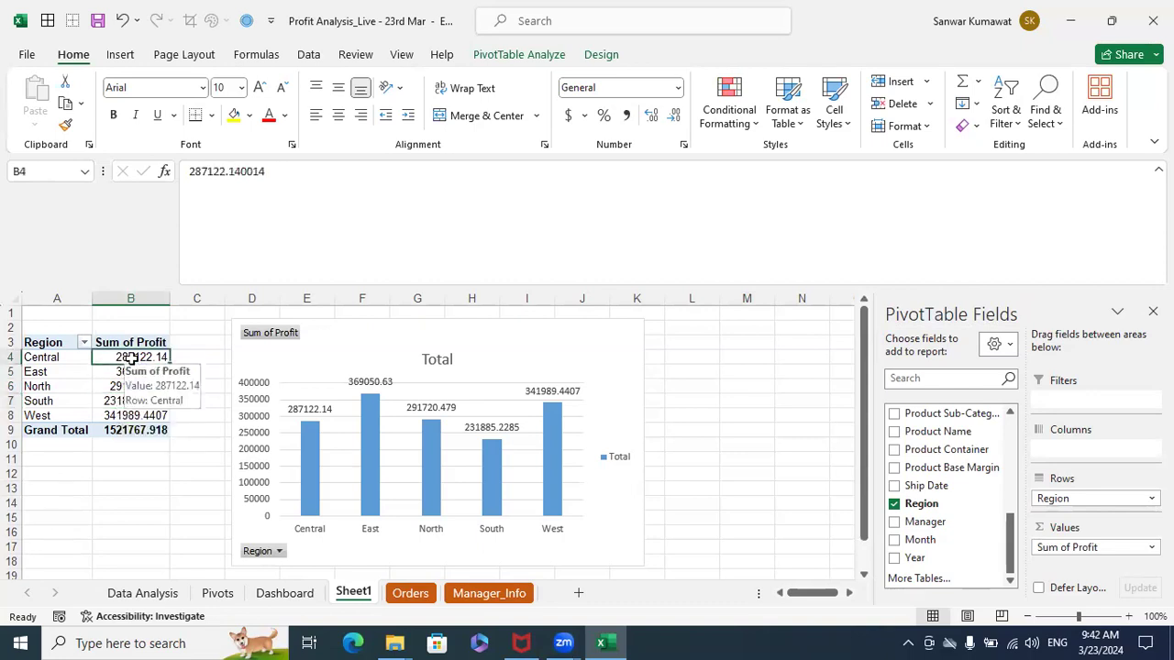
left_click(104, 401)
left_click(121, 358)
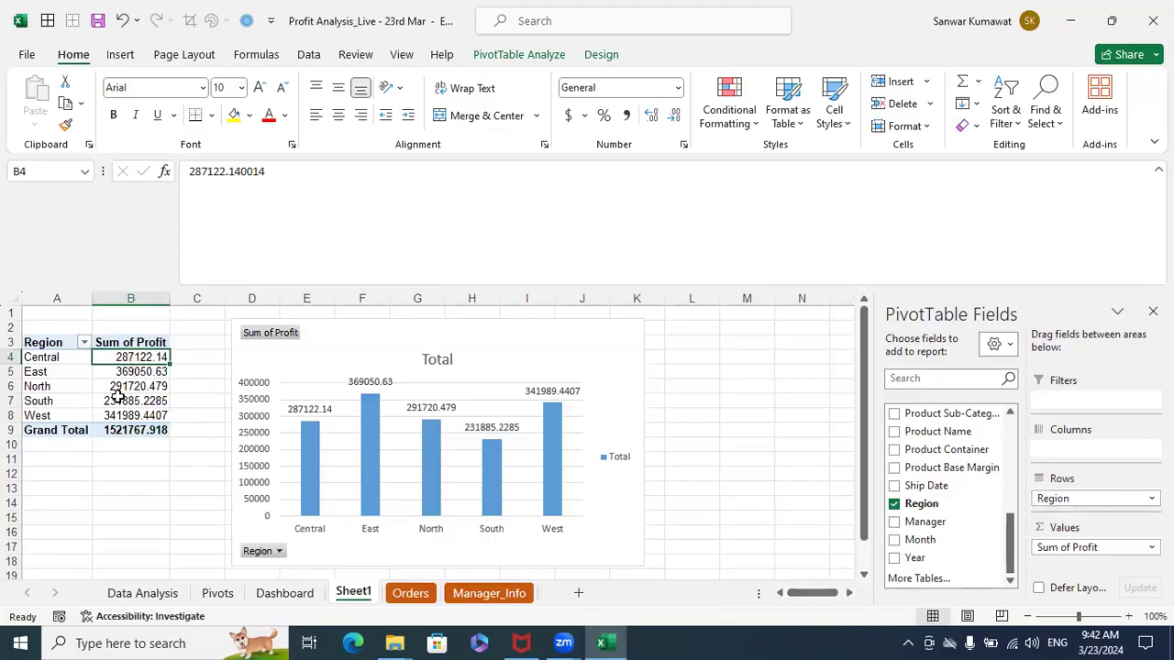
left_click_drag(66, 405, 118, 397)
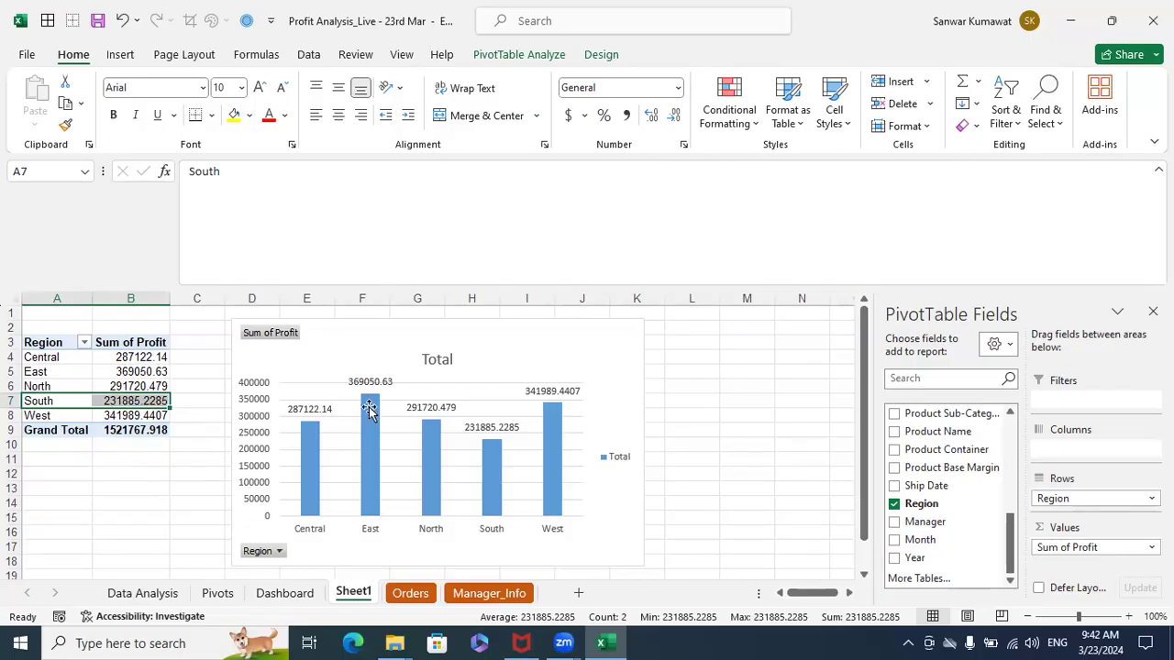
left_click(547, 341)
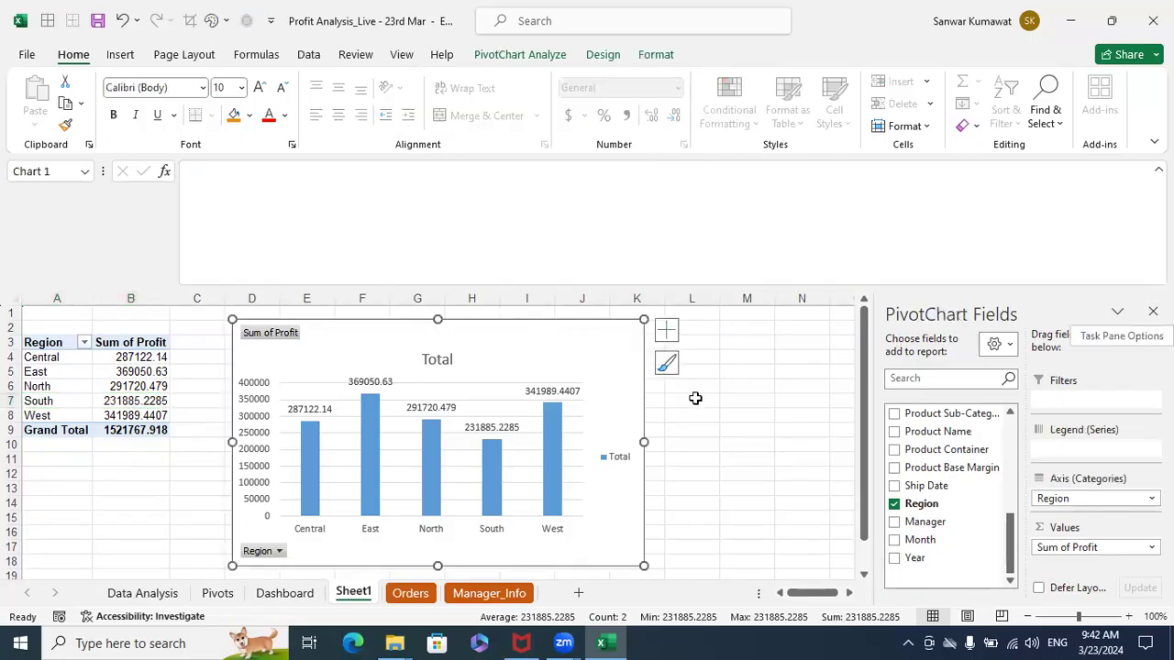
left_click(731, 387)
Format the pivot table's Sum of Profit values as Number with 0 decimal places and a thousands separator
mouse_move(139, 359)
left_mouse_down()
mouse_move(131, 419)
mouse_move(142, 371)
left_mouse_up()
left_click(144, 359)
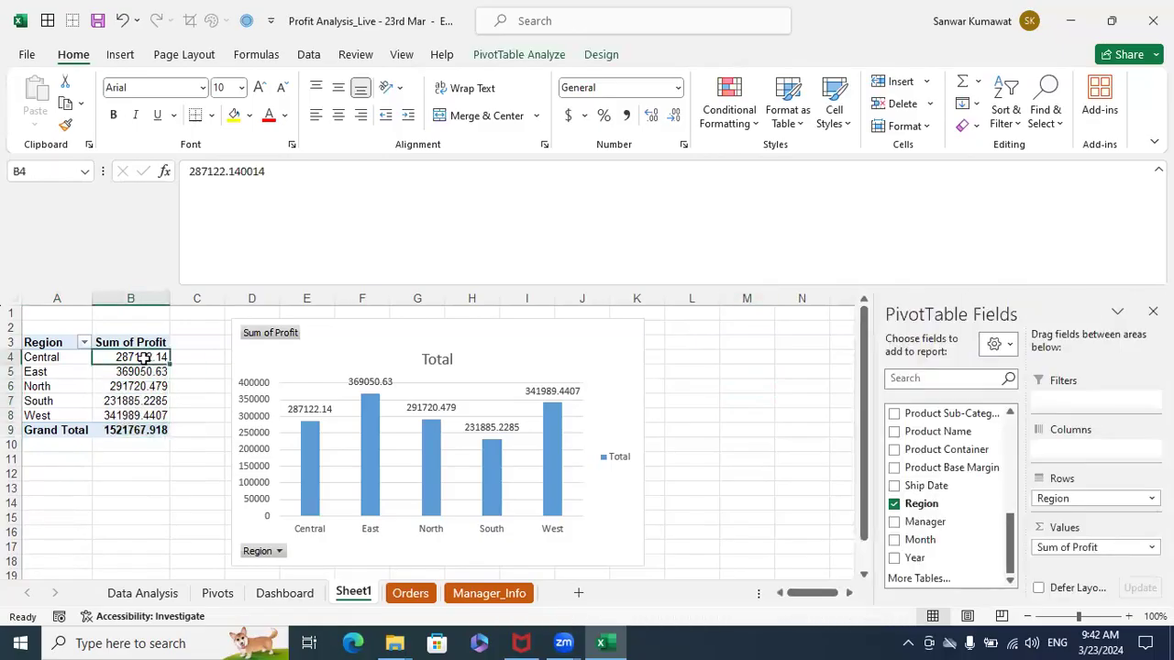
right_click(145, 359)
mouse_move(226, 245)
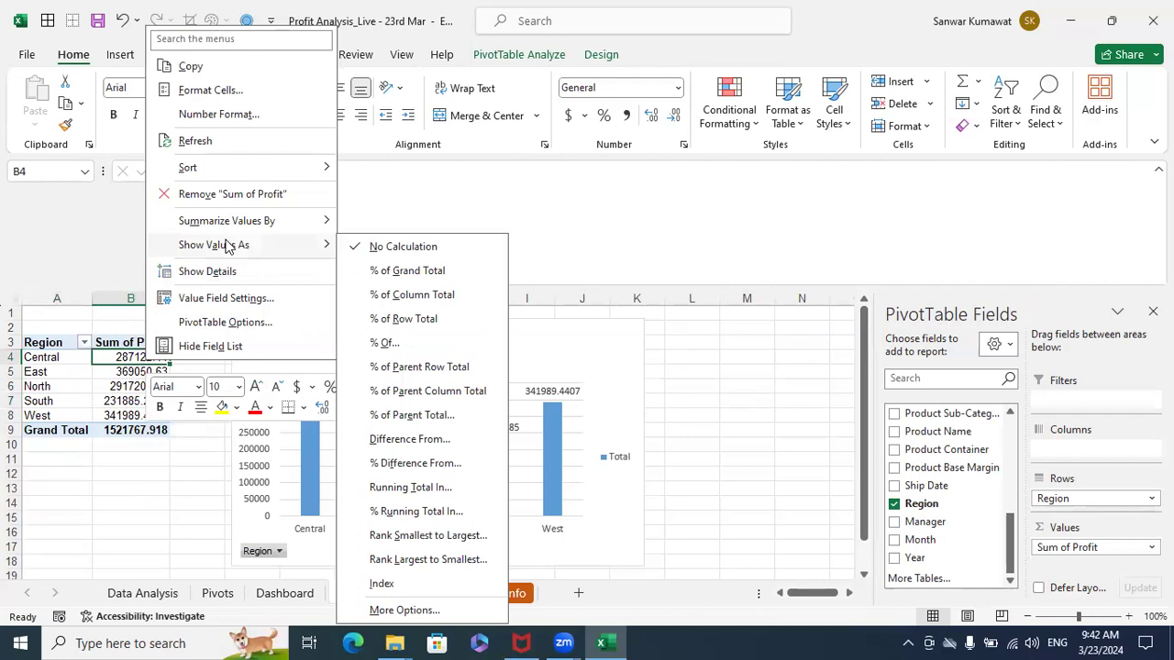
left_click(220, 115)
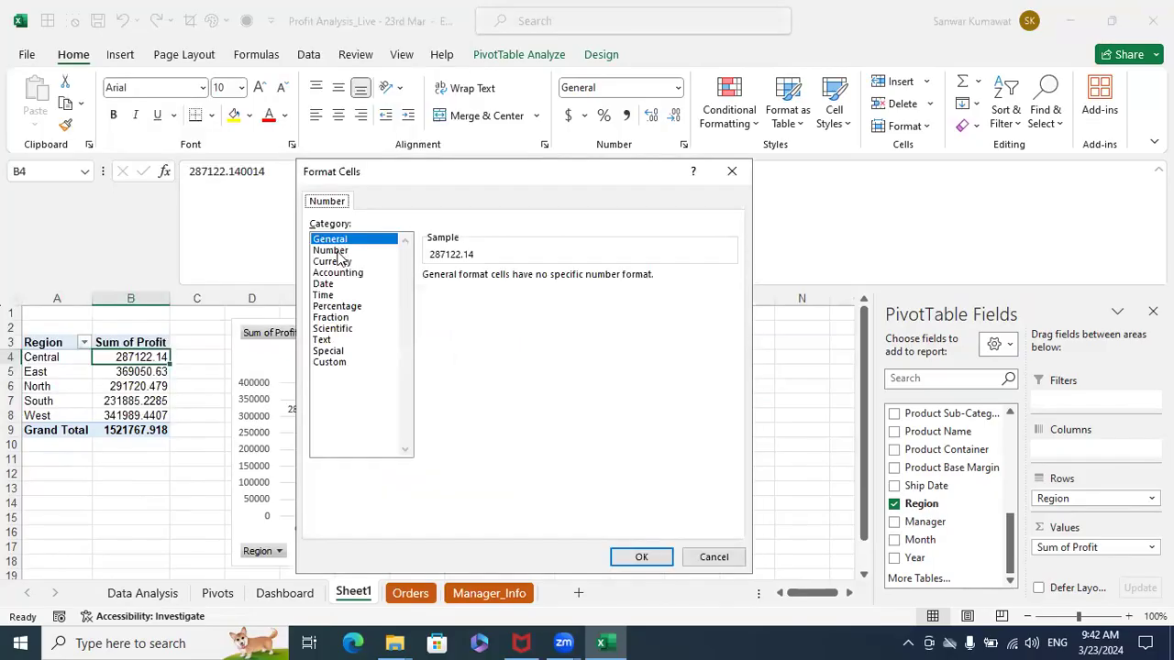
left_click(338, 250)
left_click(539, 281)
left_click(539, 281)
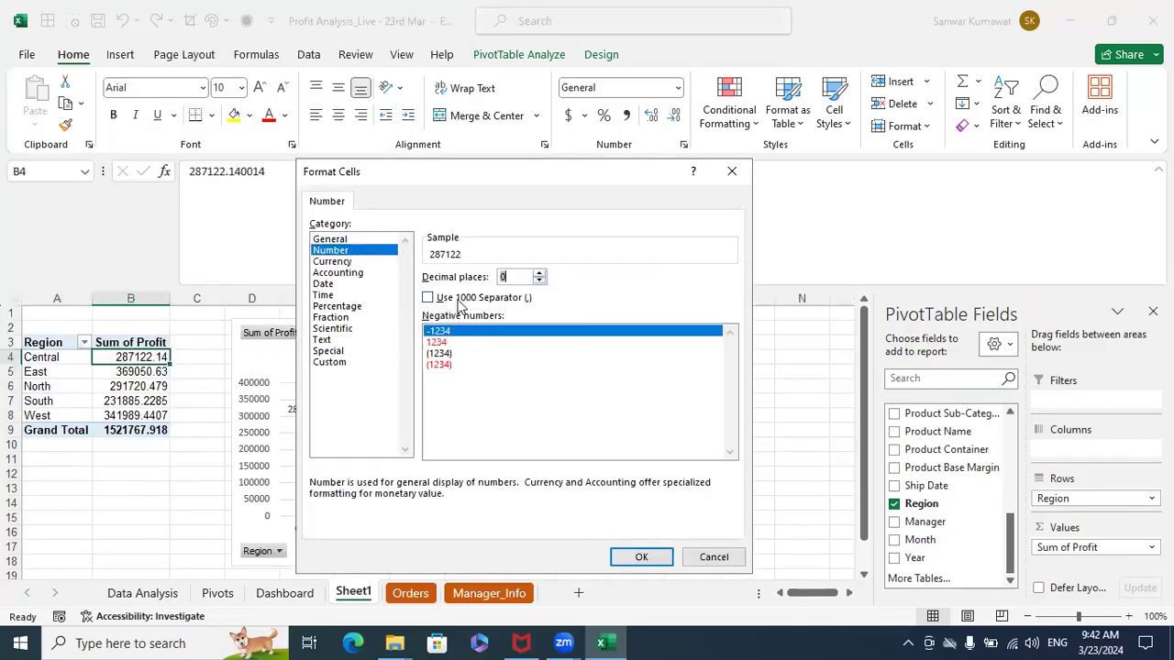
left_click(428, 298)
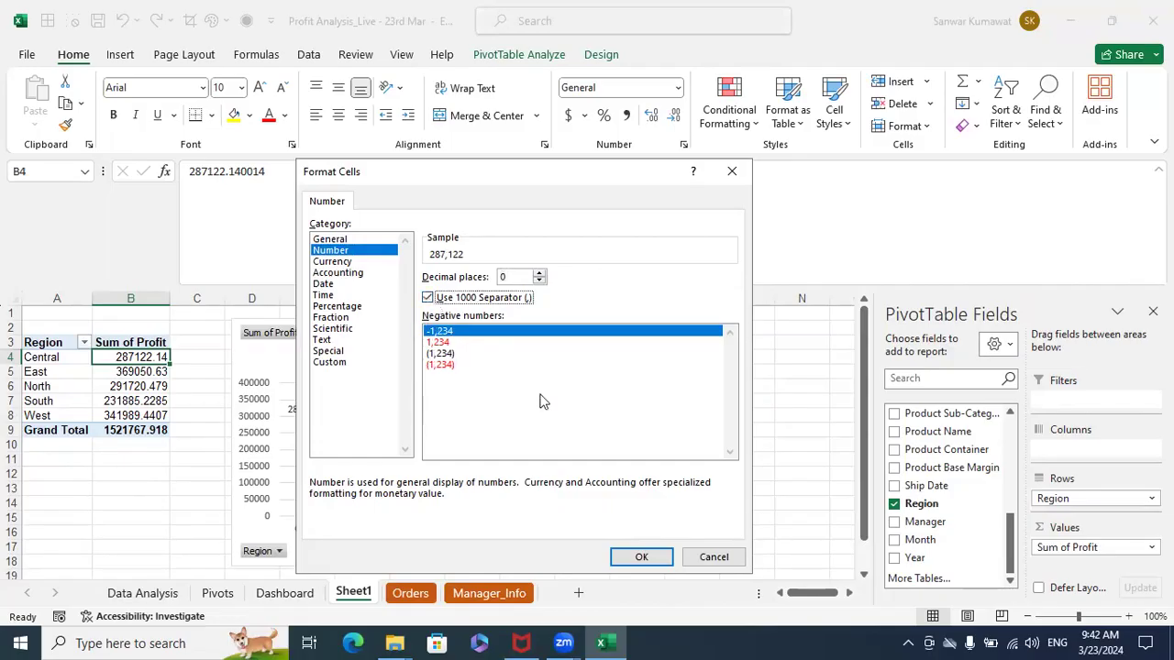
left_click(631, 557)
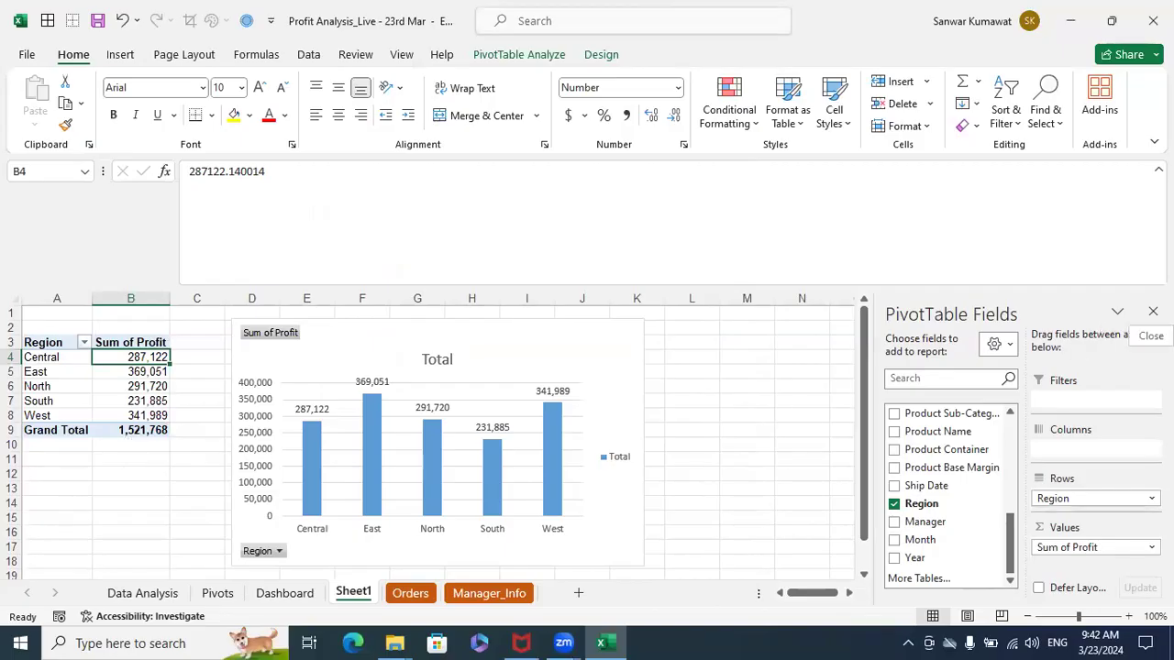
Close the PivotTable field list and rename Sheet1 to "Pivots_23rd Mar"
left_click(1153, 314)
double_click(360, 593)
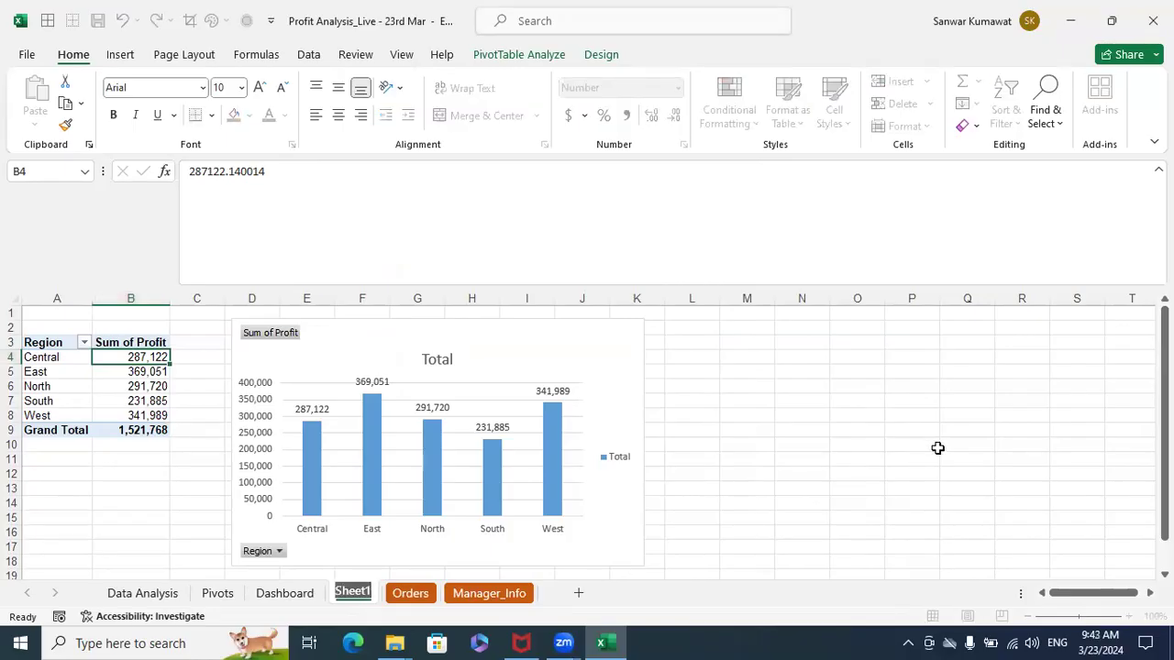
type("Pivots")
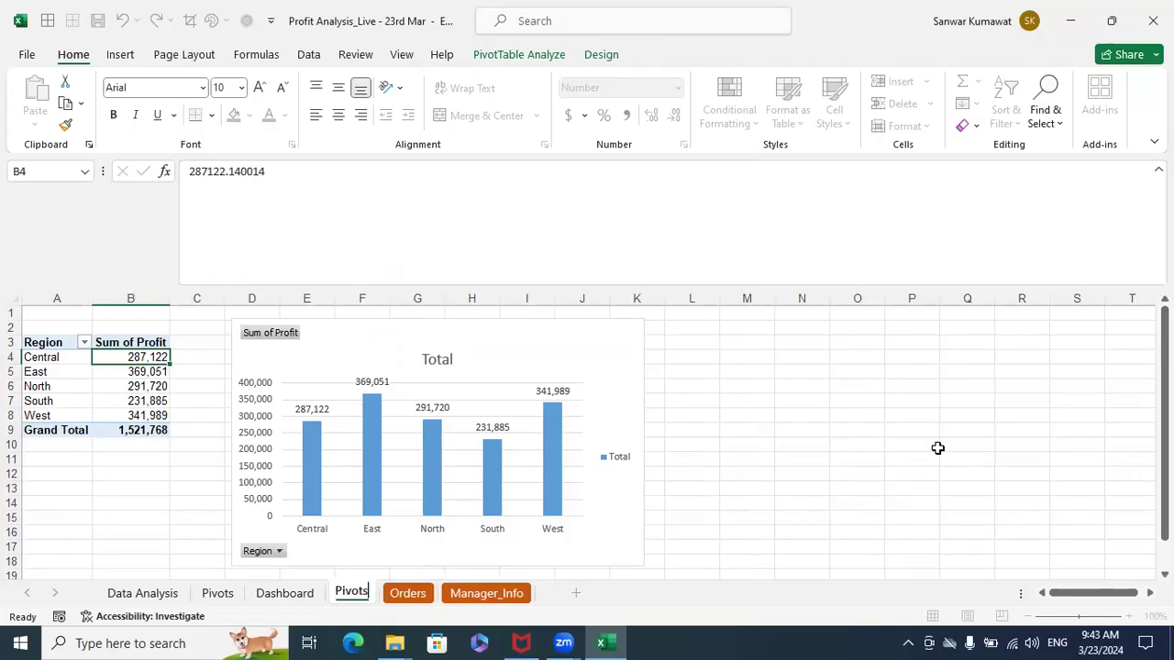
type("_23")
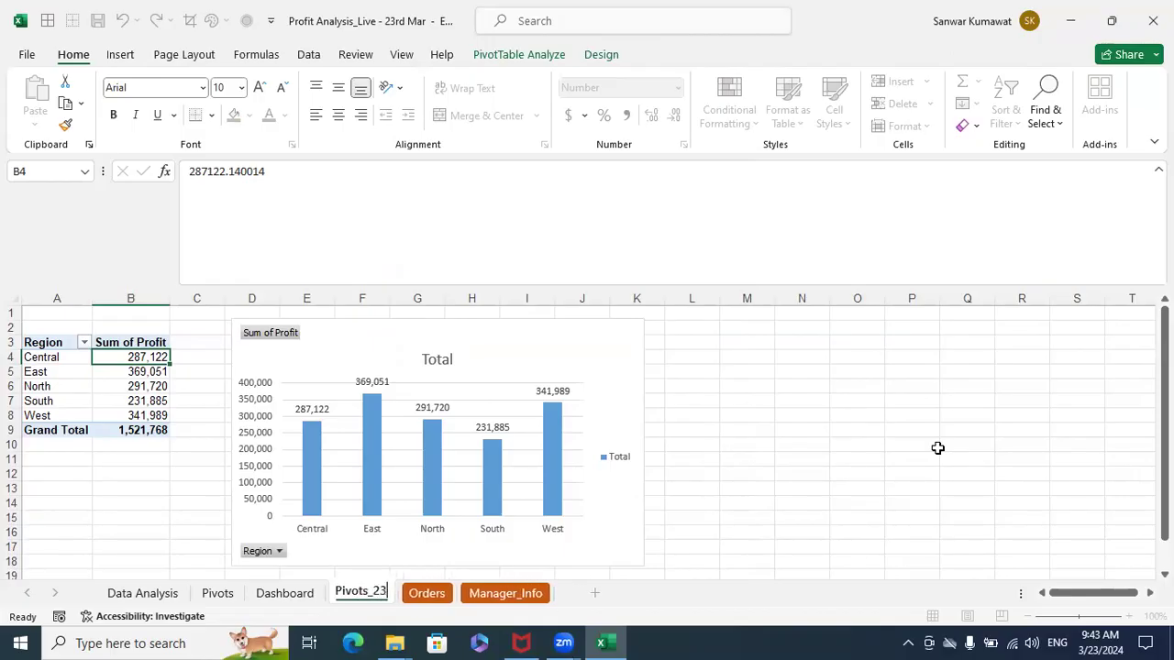
type("rd Marc")
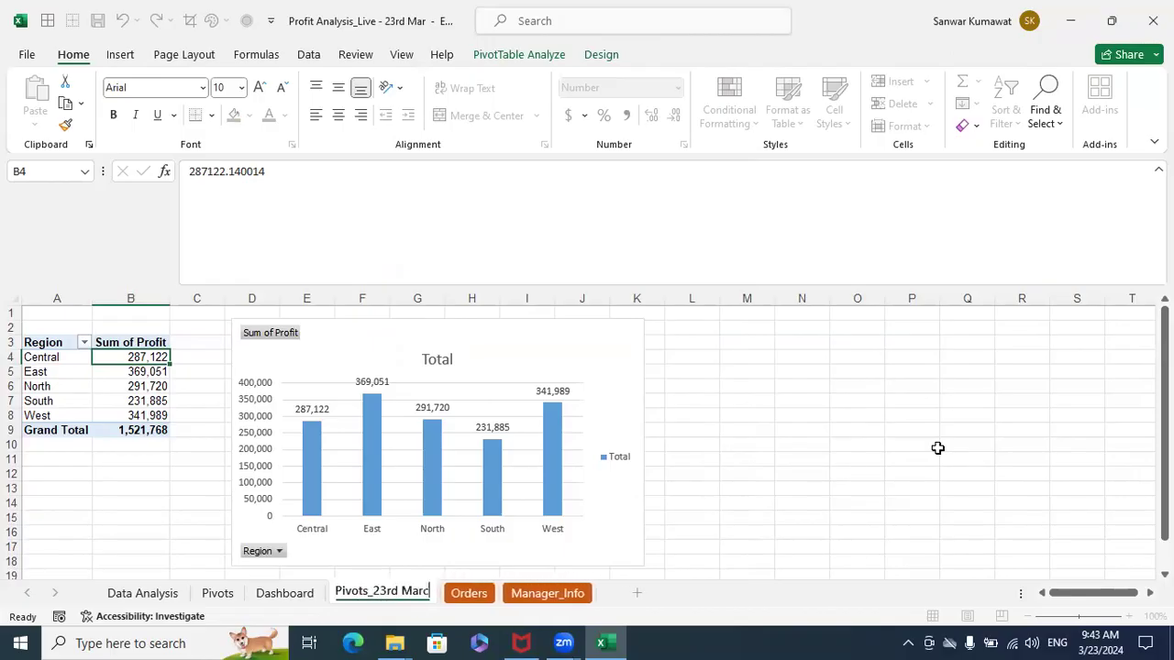
key("BackSpace")
left_click(872, 429)
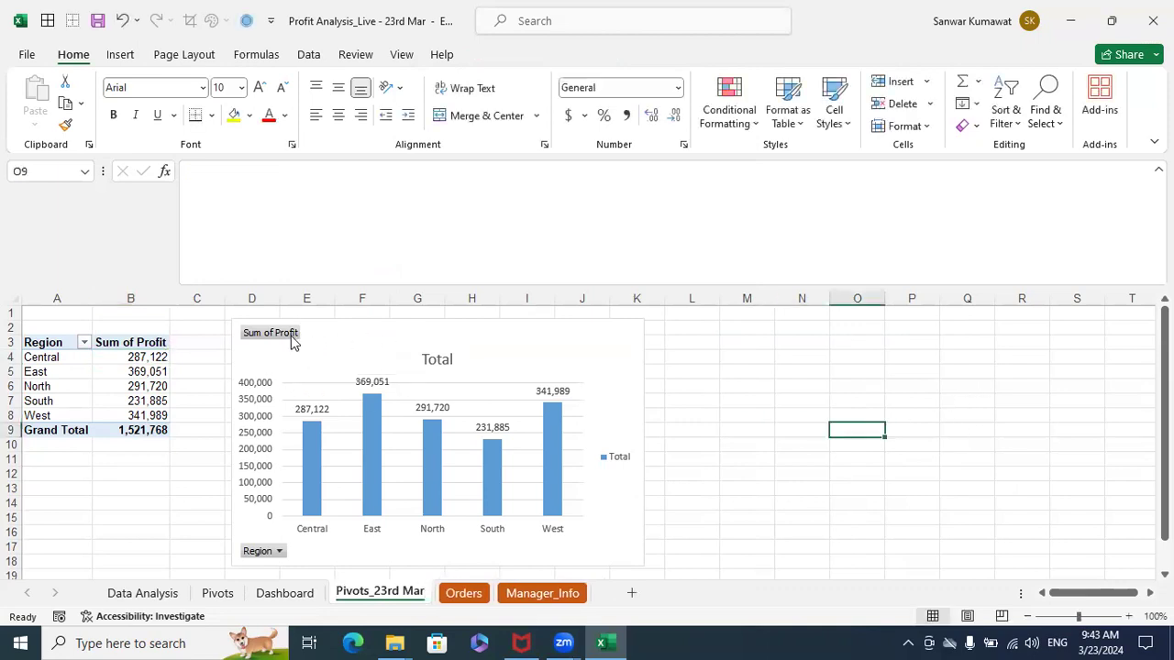
Change the chart title to "Profit by Region"
left_click(434, 359)
double_click(427, 360)
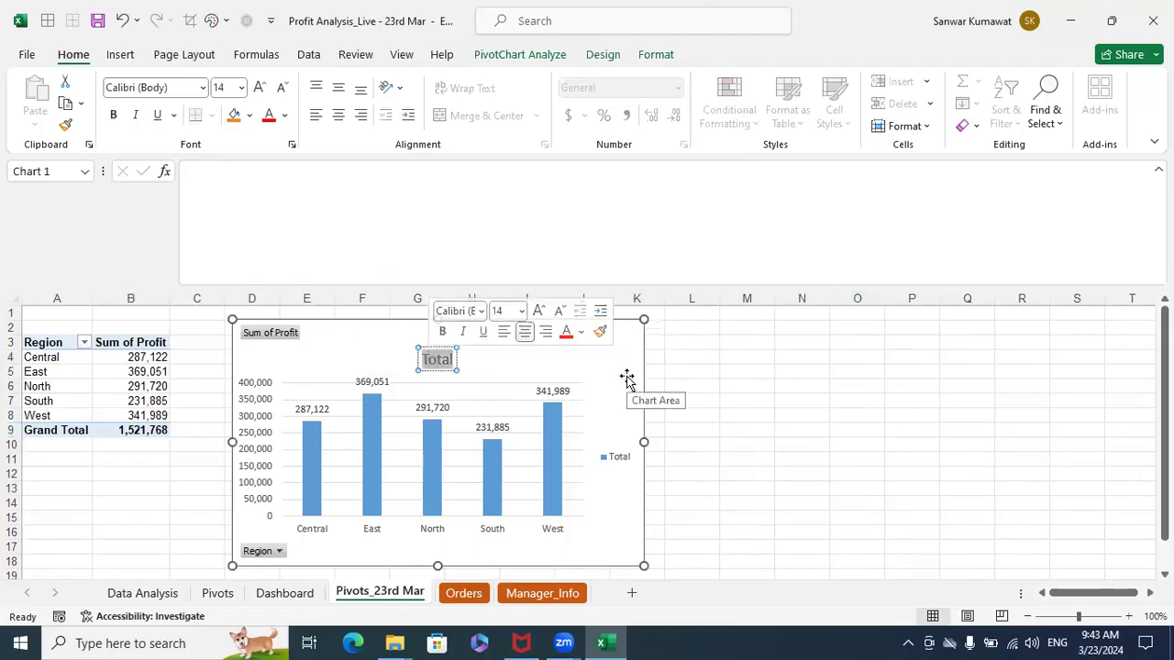
type("P")
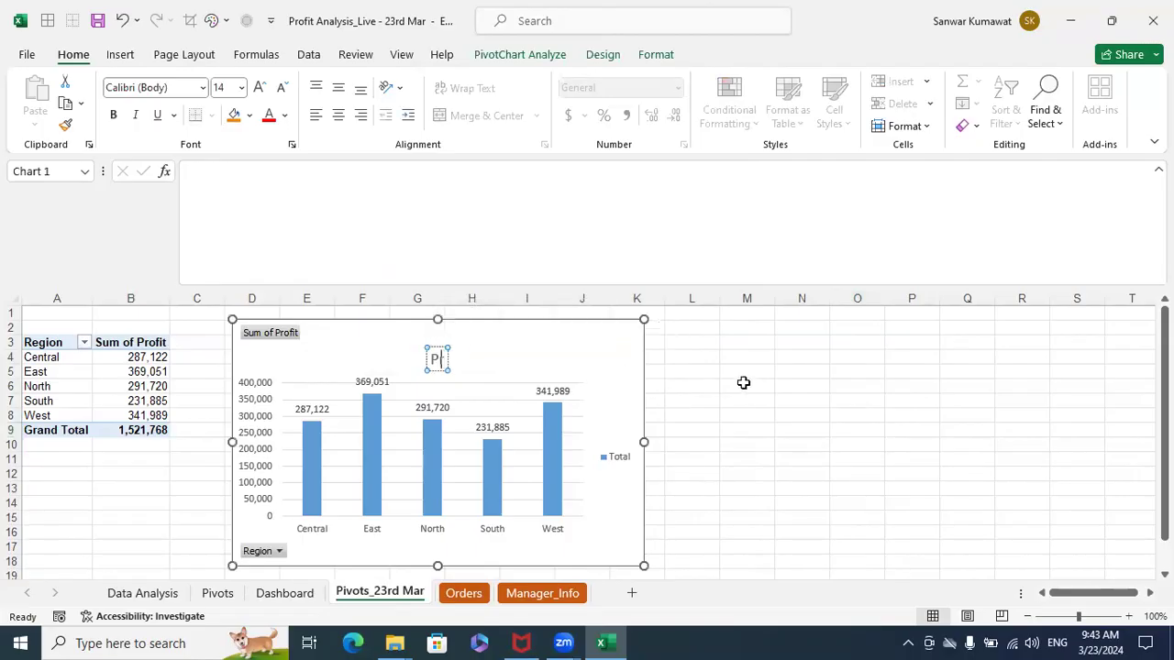
type("rofit by Resio")
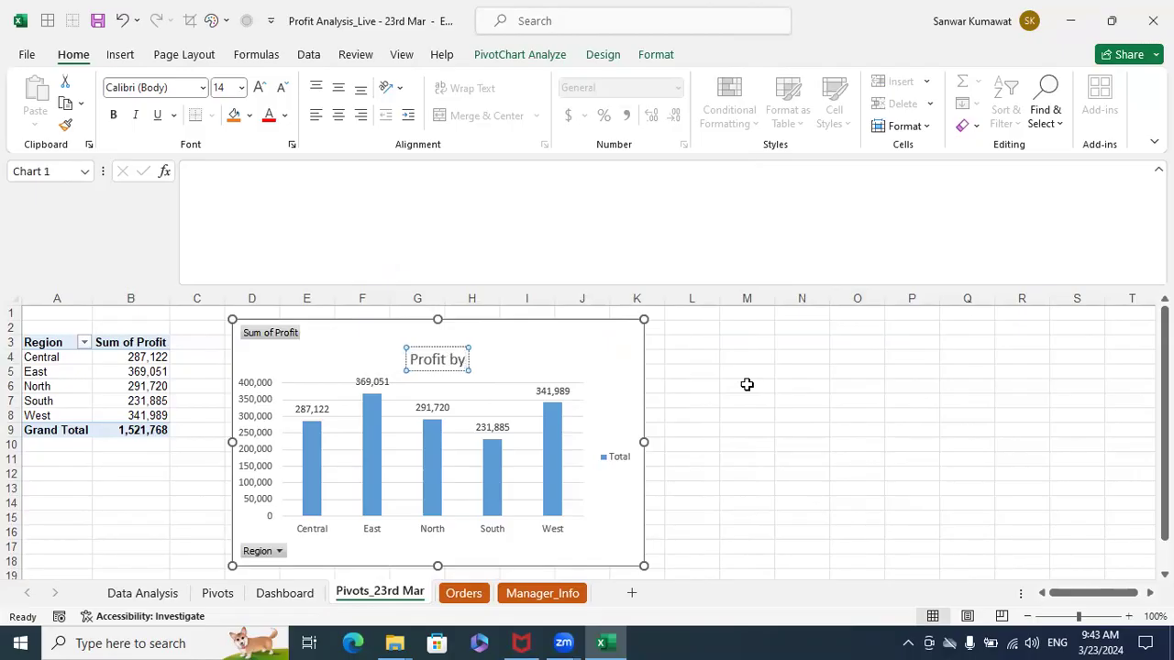
key("BackSpace")
key("BackSpace")
key("BackSpace")
type("gion")
left_click(747, 385)
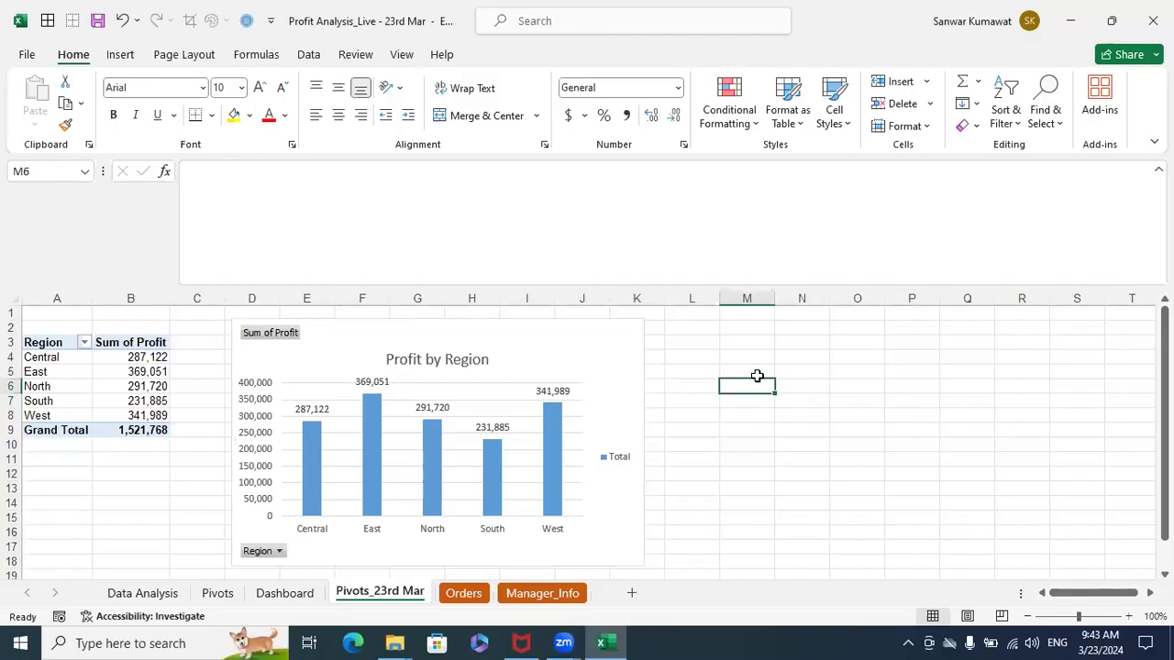
Hide all field buttons on the Profit by Region chart
left_click(287, 340)
right_click(287, 340)
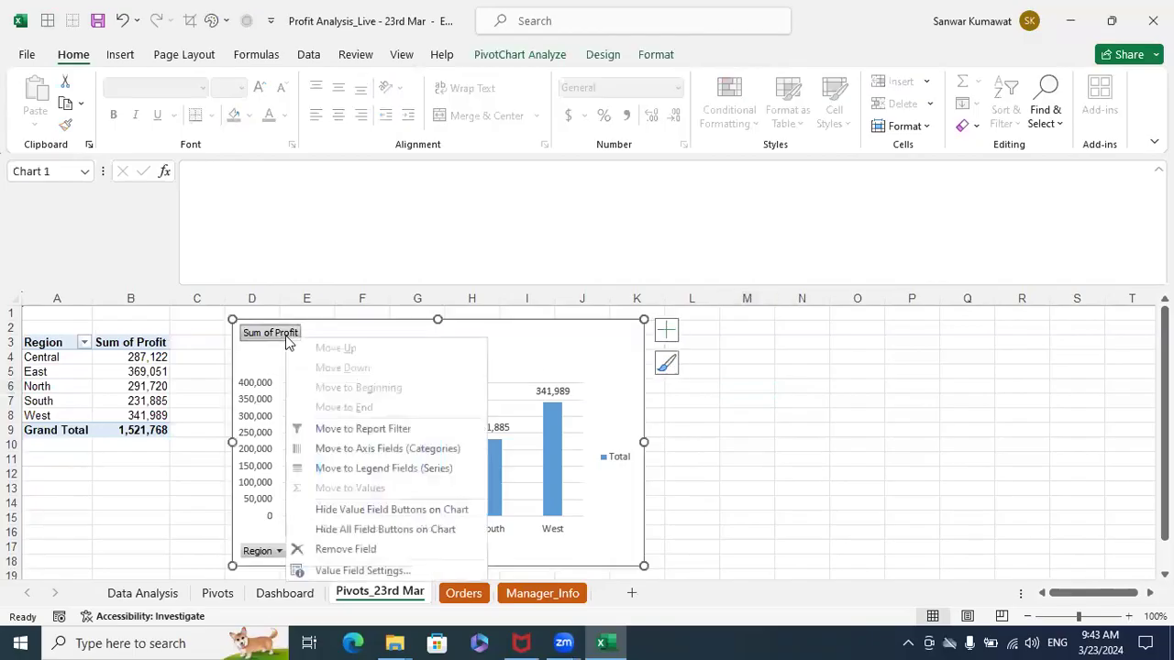
left_click(831, 432)
left_click(287, 338)
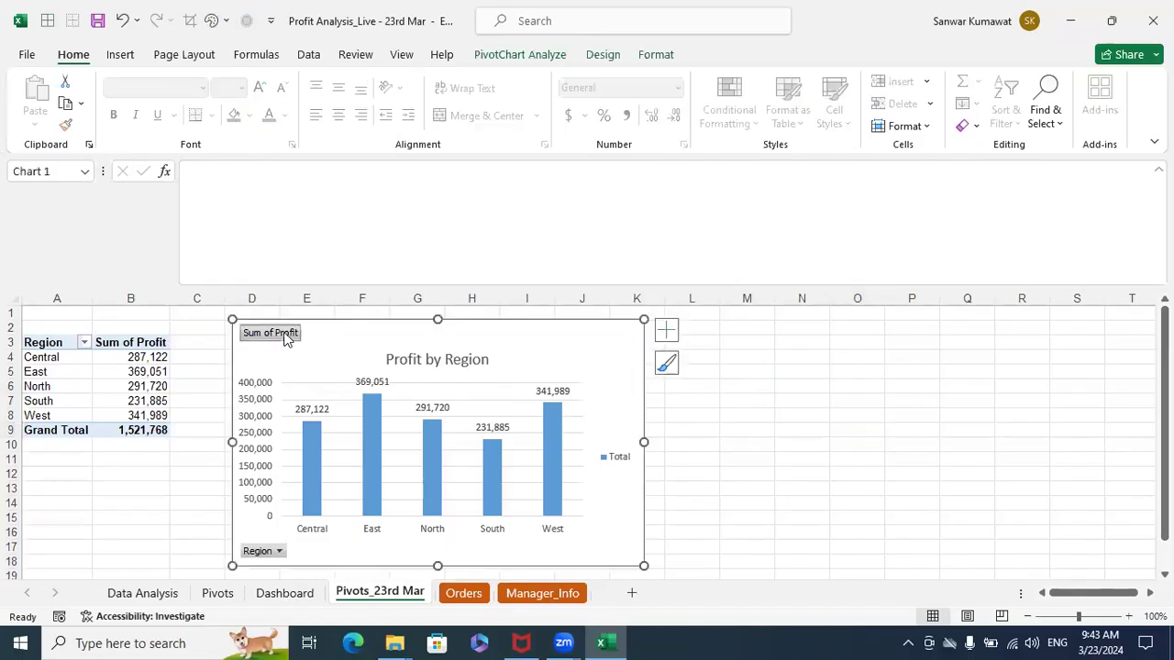
right_click(287, 337)
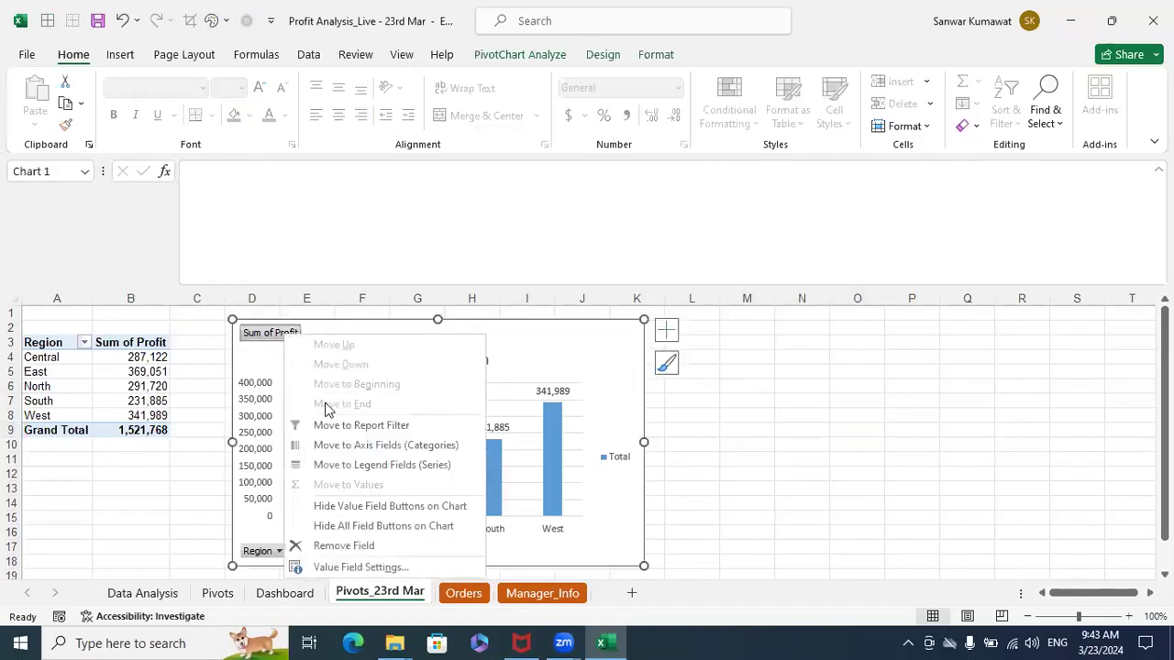
left_click(351, 526)
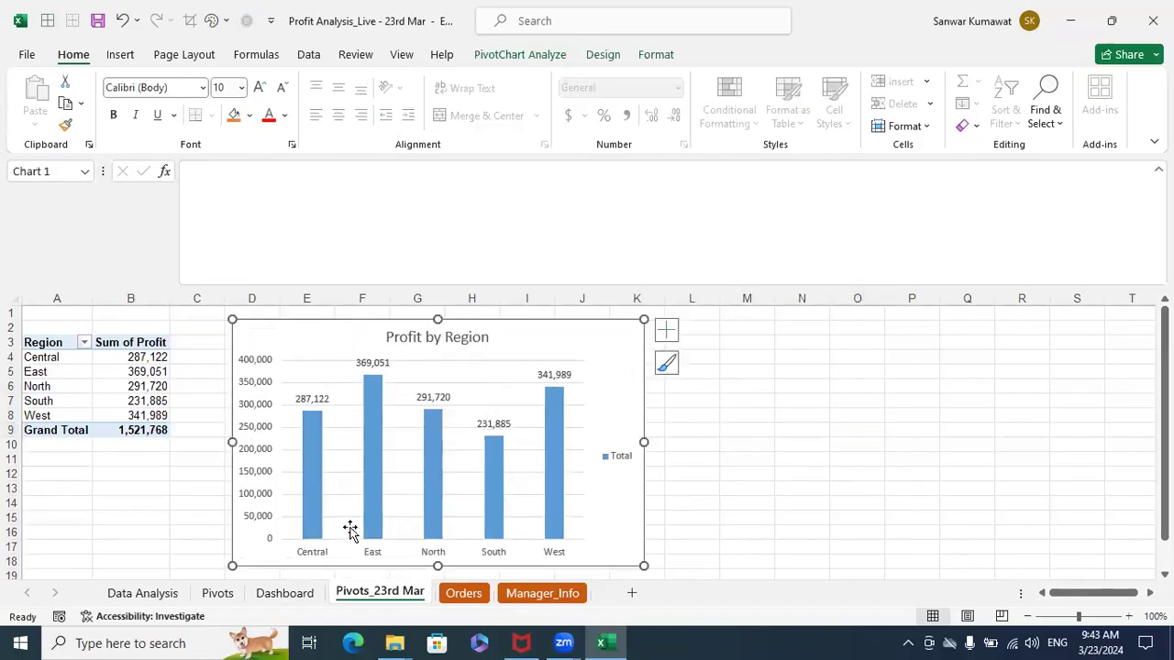
Delete the Total legend from the Profit by Region chart and deselect the chart
left_click(618, 463)
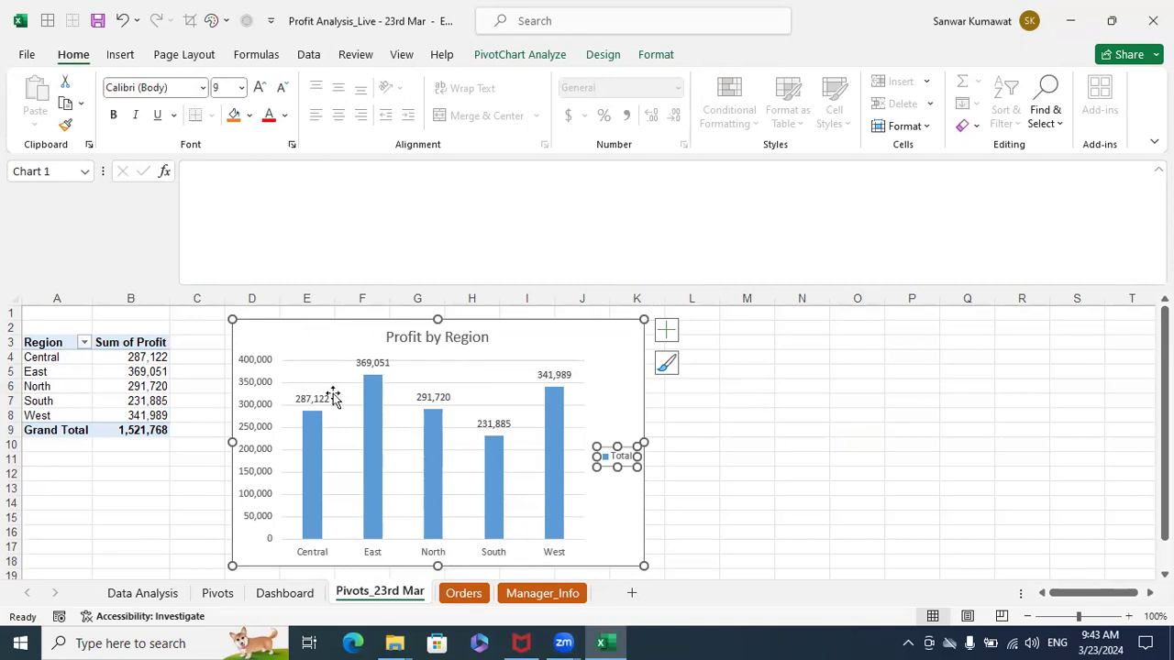
left_click(683, 484)
left_click(616, 459)
key("Delete")
left_click(750, 435)
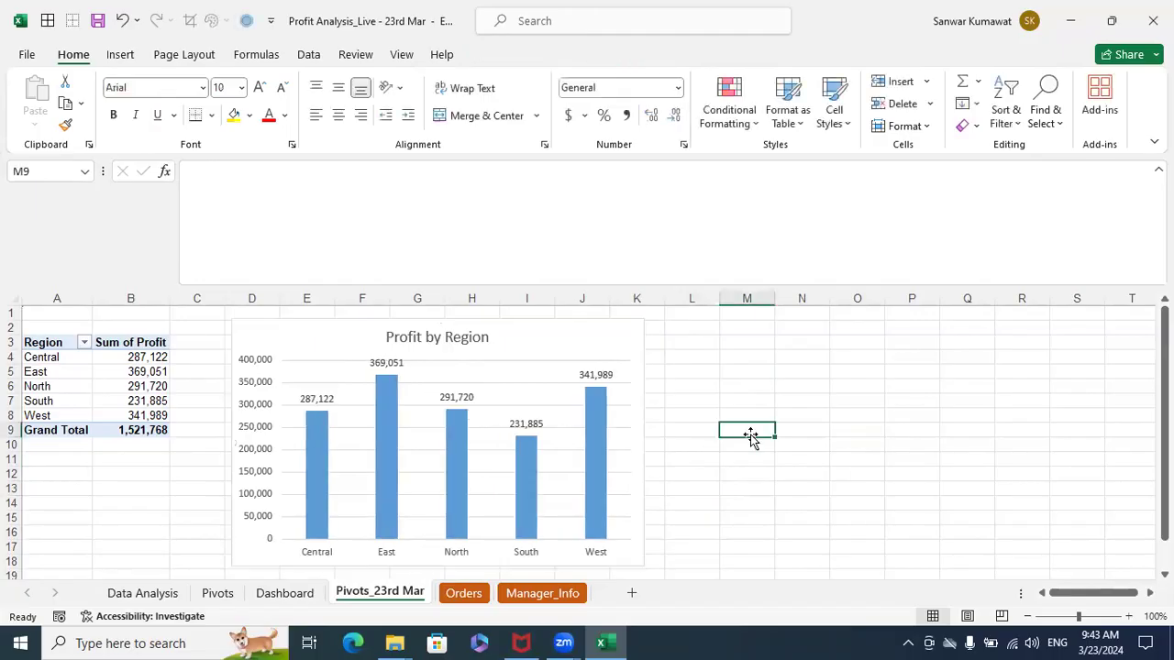
left_click(597, 340)
left_click(736, 487)
Add a new worksheet and rename it "Dashboard_23rd Mar"
left_click(631, 593)
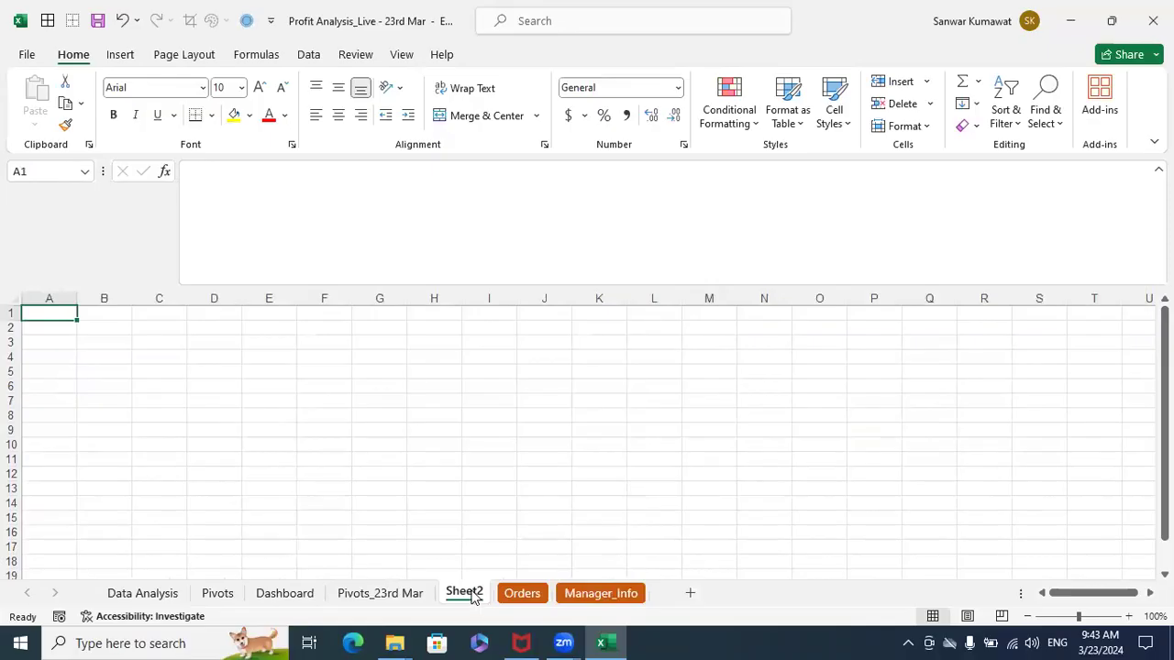
double_click(469, 593)
type("Das")
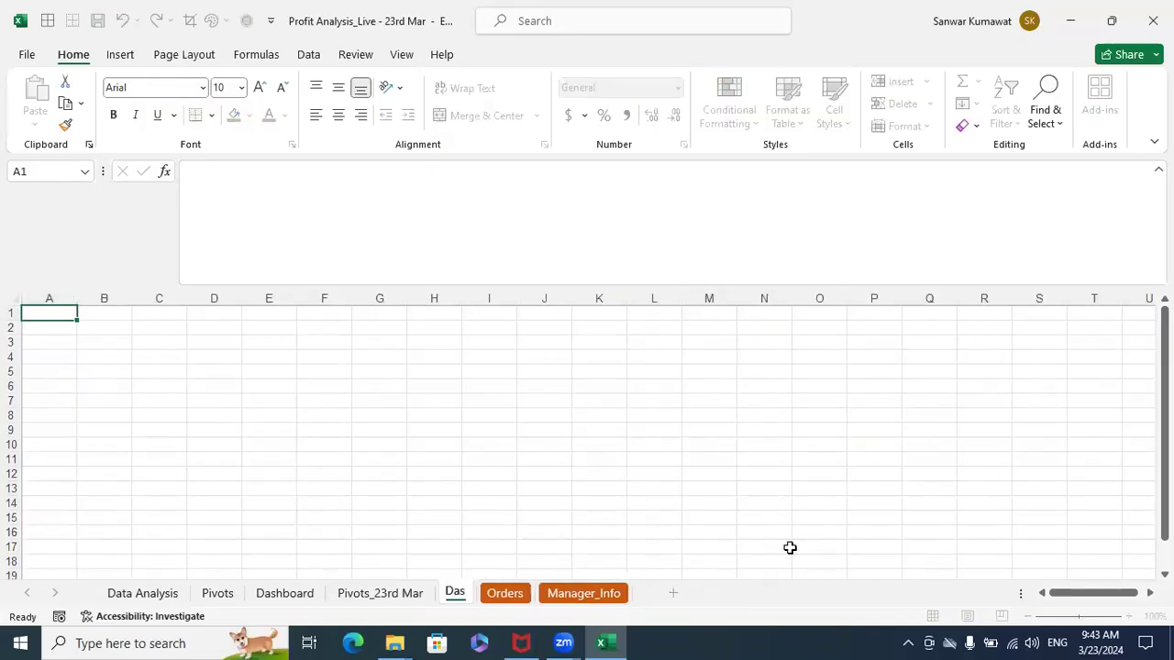
type("hboard")
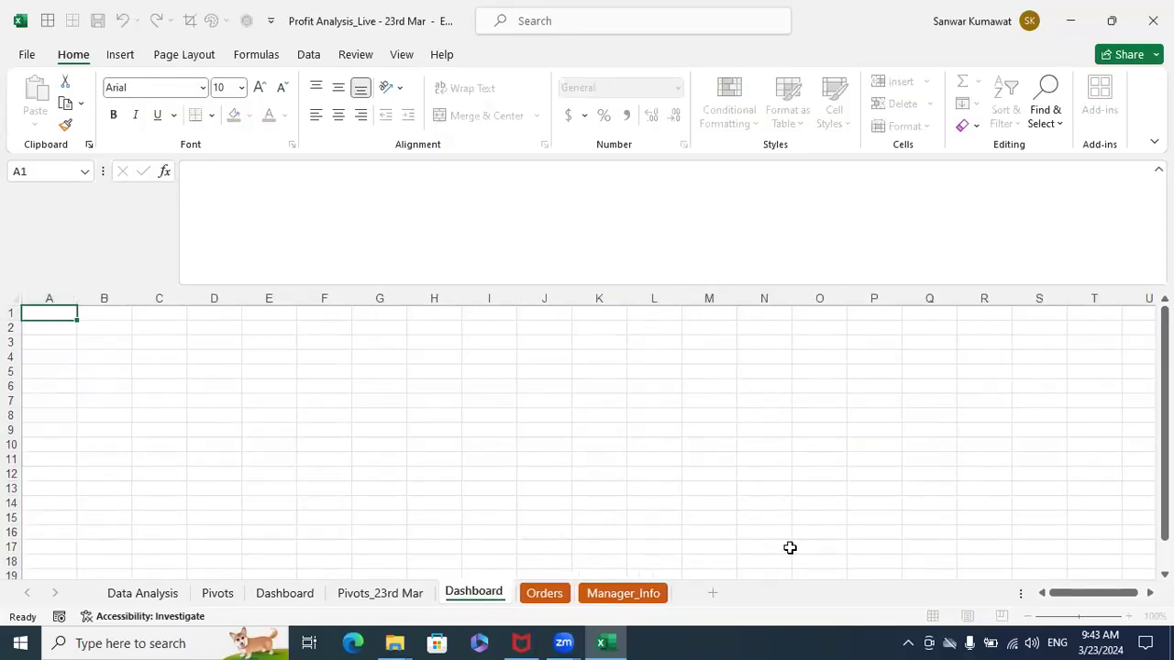
type("_23")
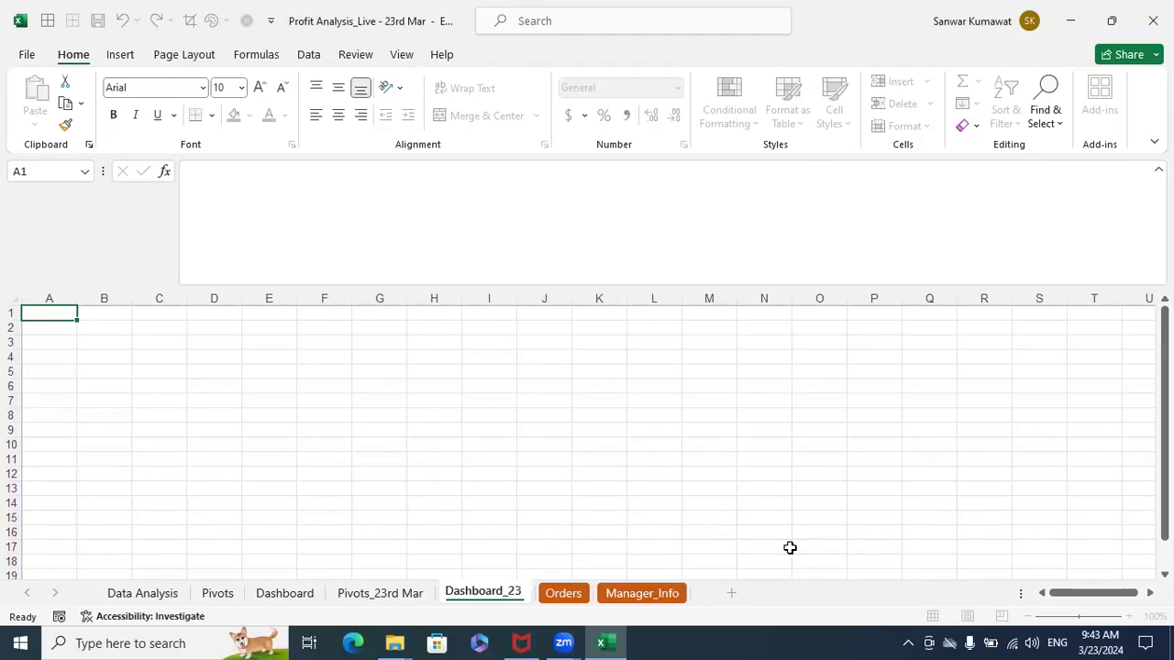
type("rd Mar")
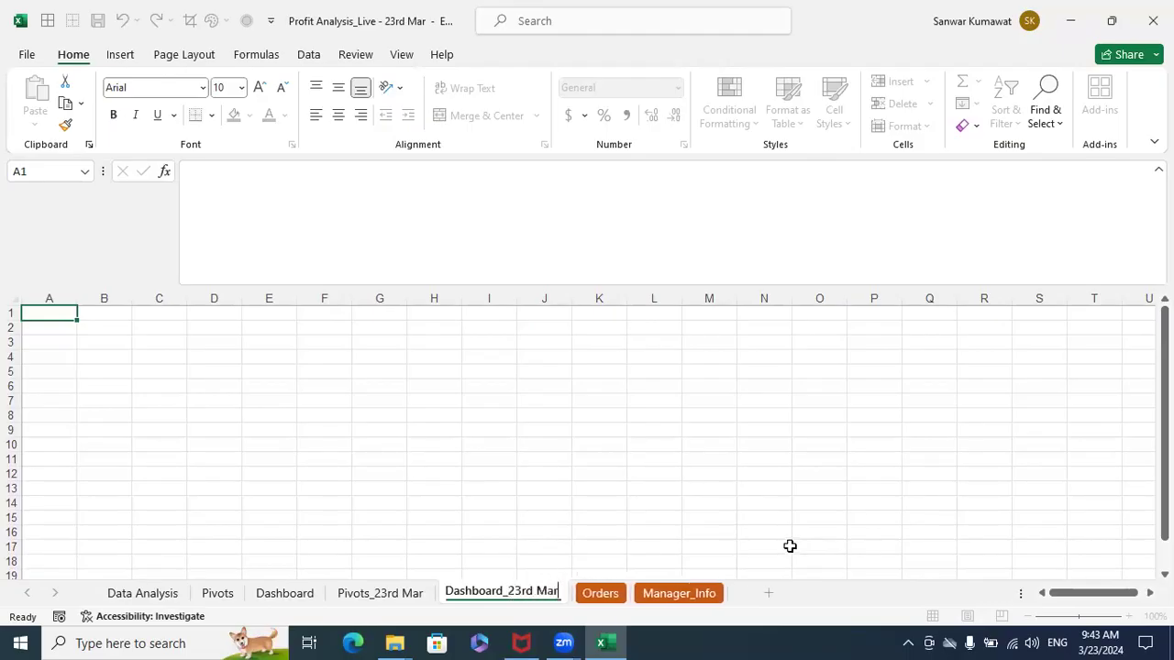
left_click(729, 456)
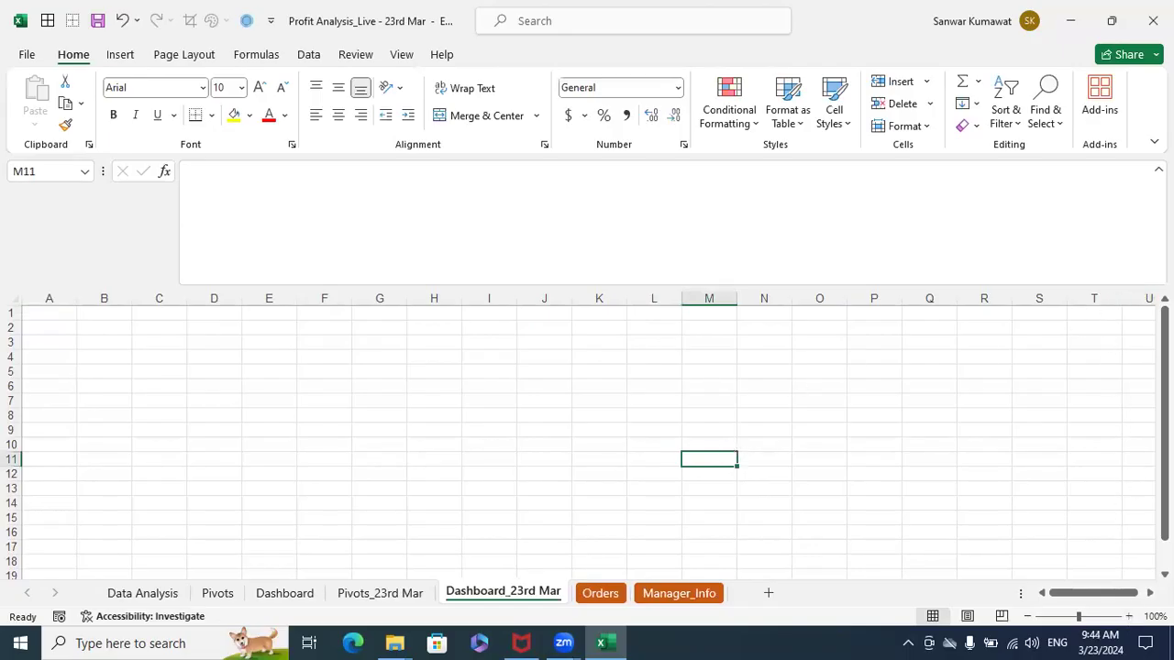
Hide all columns from U to the last column XFD on the Dashboard_23rd Mar sheet
left_click(1147, 298)
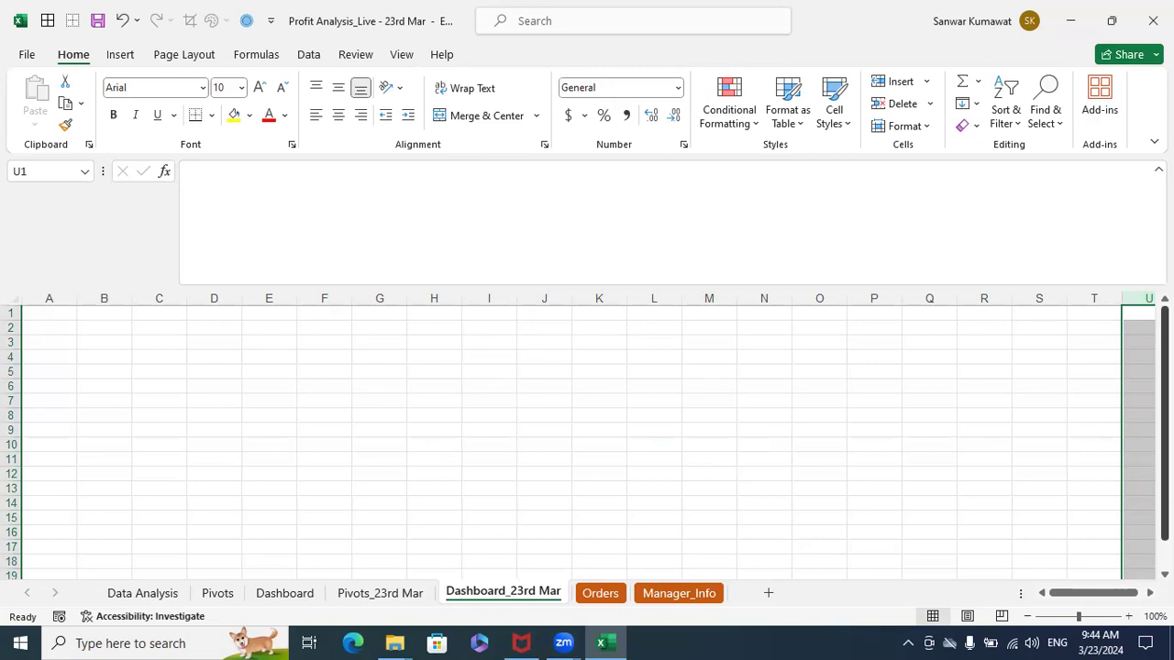
key("ctrl+shift+Right")
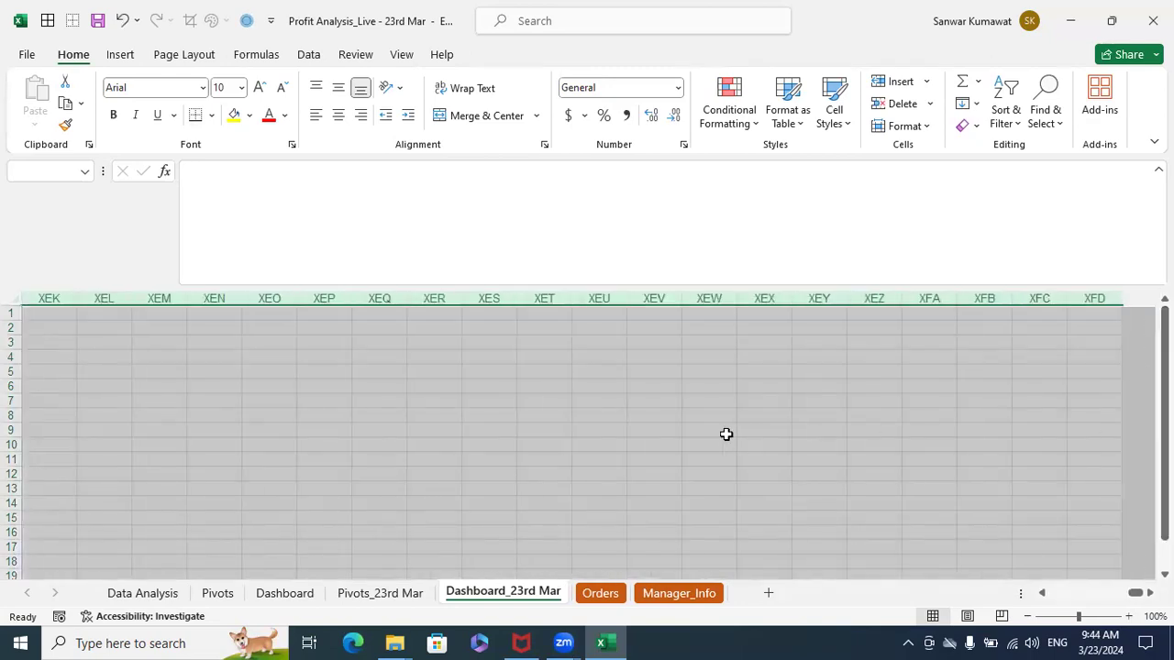
right_click(533, 361)
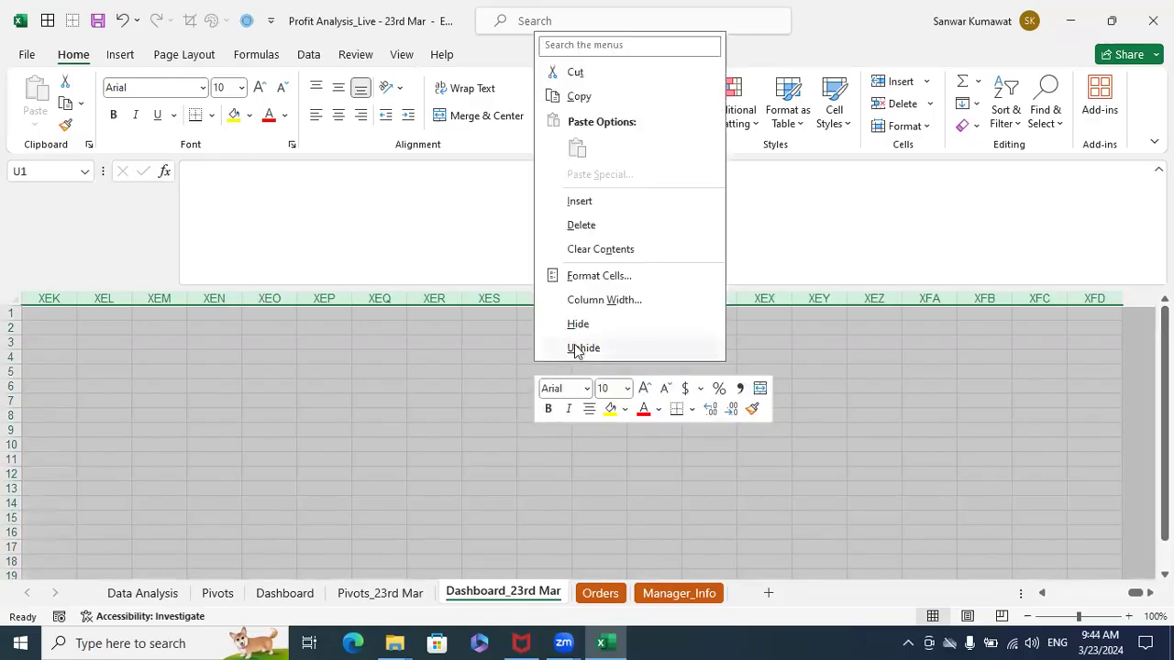
left_click(588, 325)
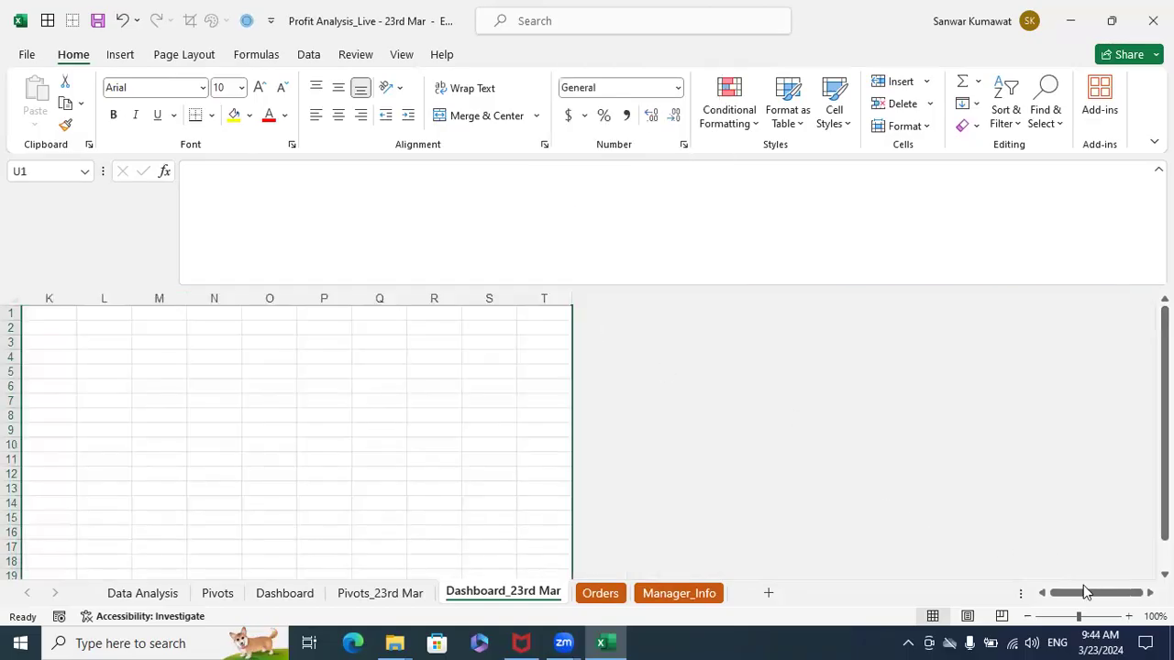
left_click(1042, 594)
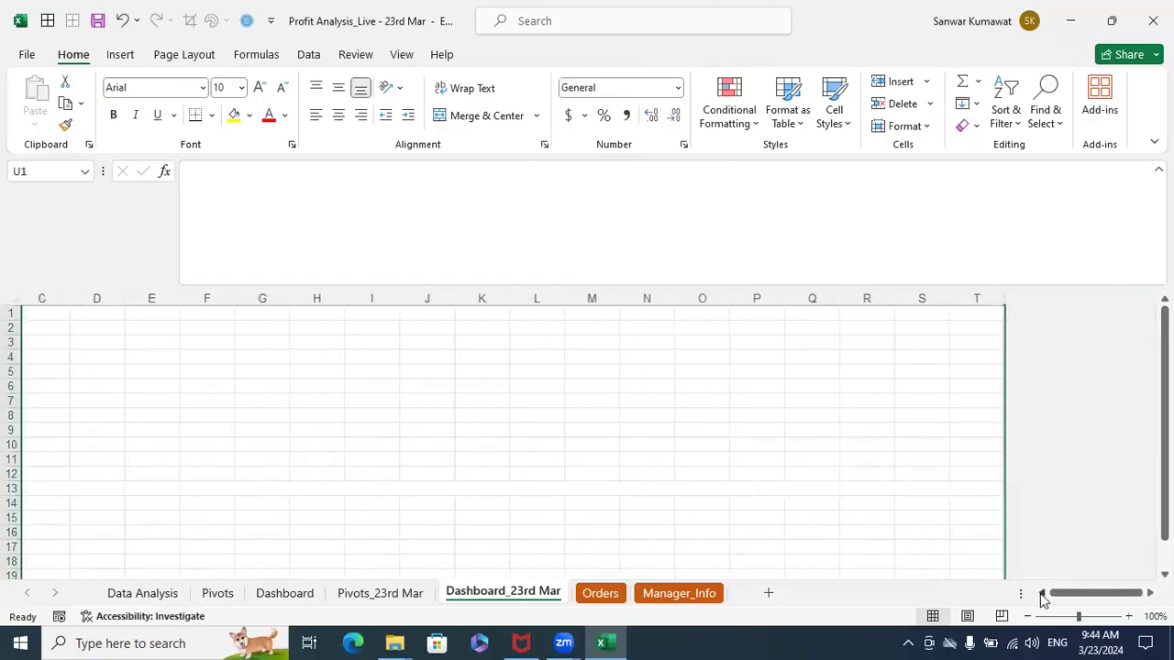
Hide all rows from 71 down to the last row of the Dashboard_23rd Mar sheet and return to row 1
scroll(790, 505, "down", 10)
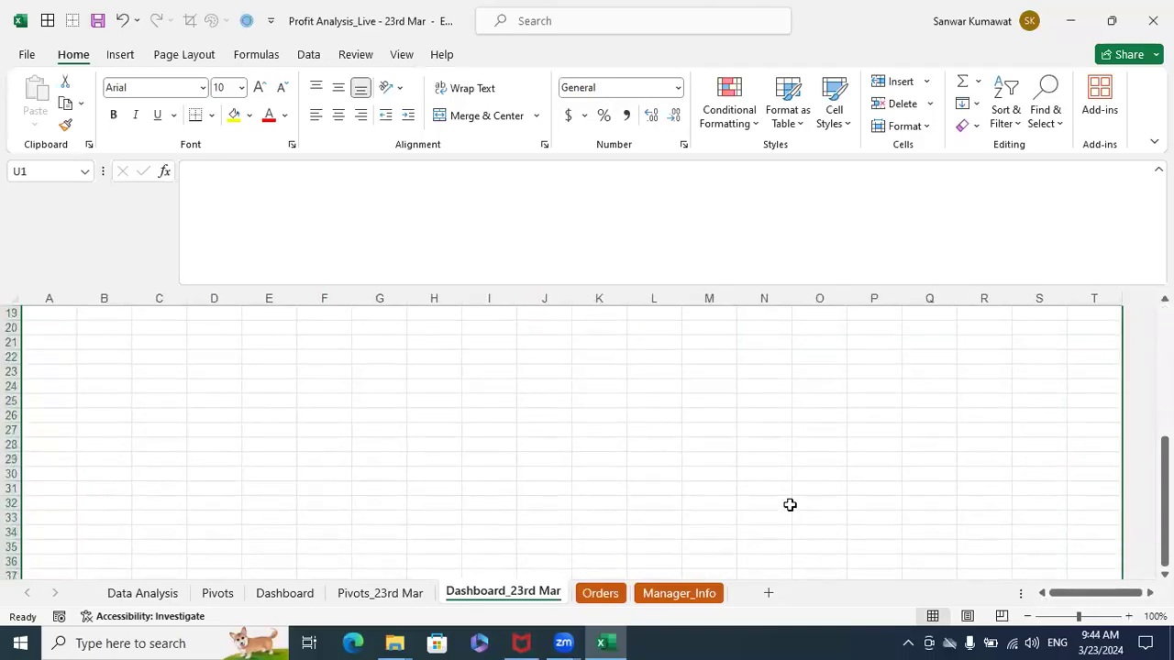
scroll(790, 505, "down", 4)
scroll(790, 505, "down", 5)
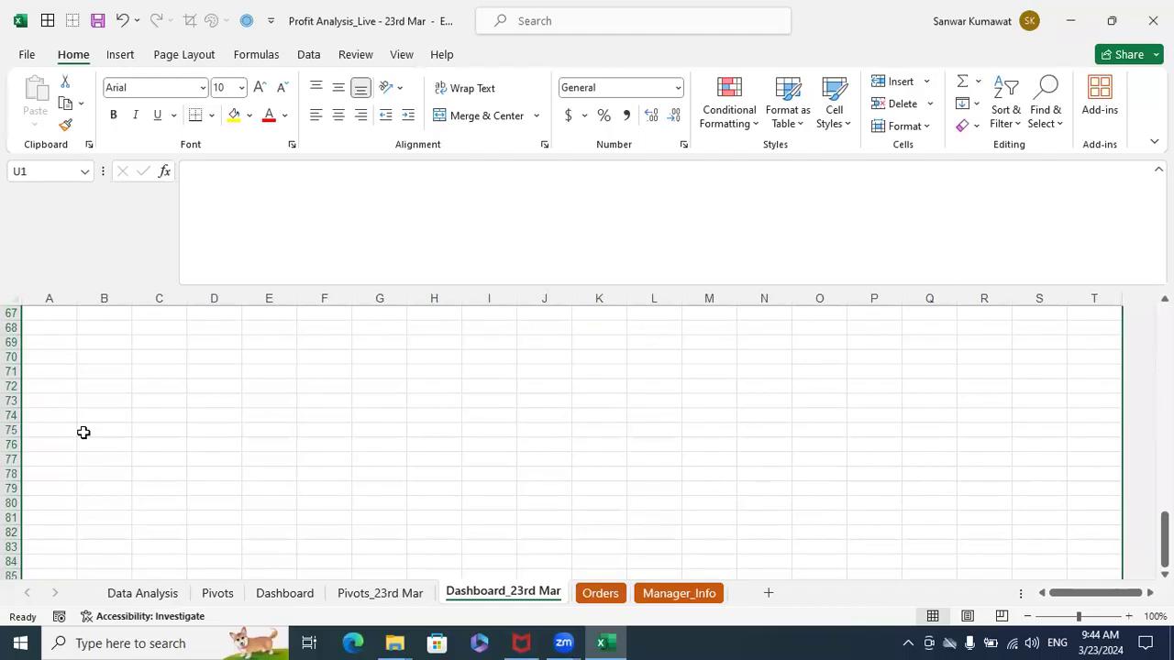
left_click(13, 445)
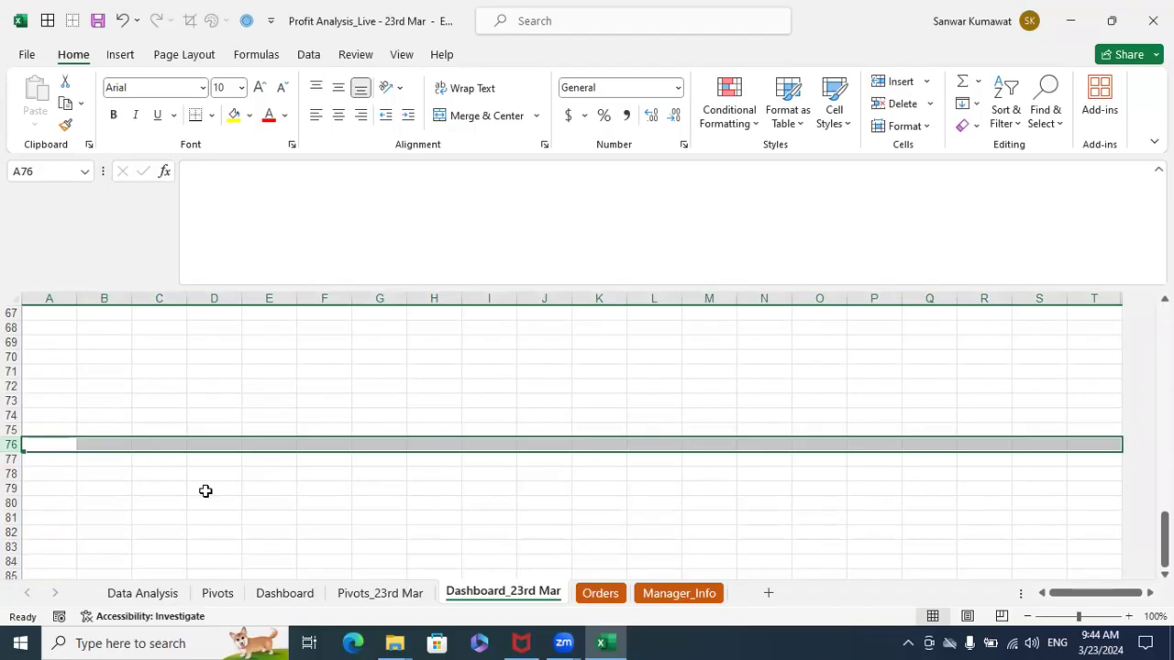
key("Up")
key("Up")
key("Up")
key("Up")
key("Up")
key("shift+space")
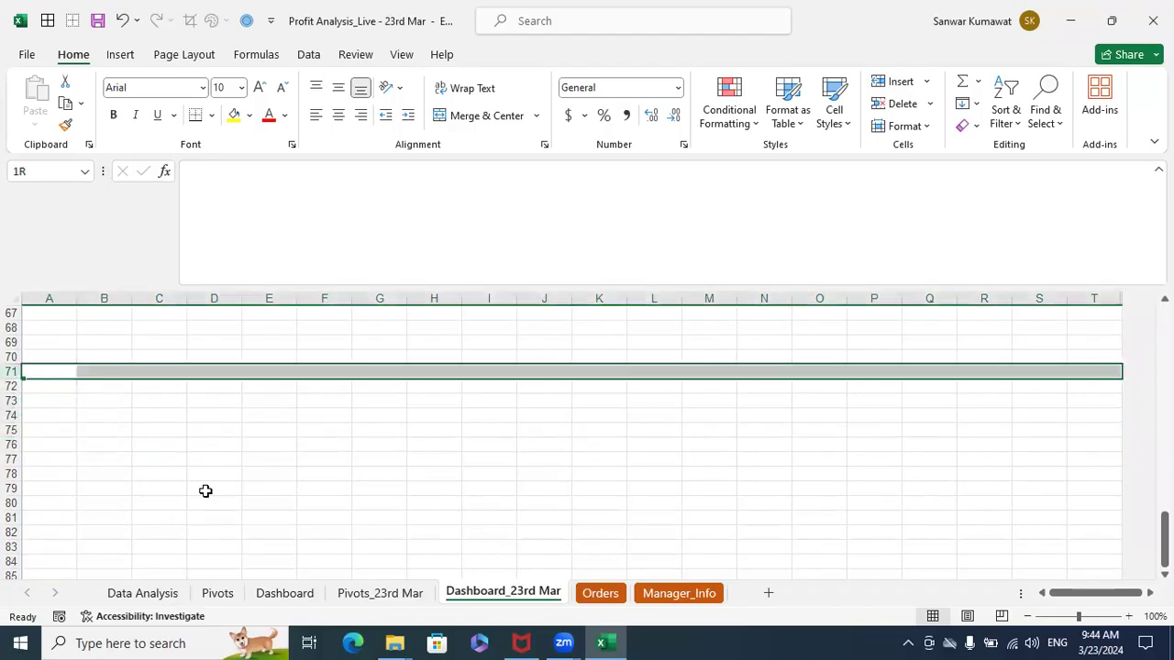
key("ctrl+shift+Down")
right_click(302, 397)
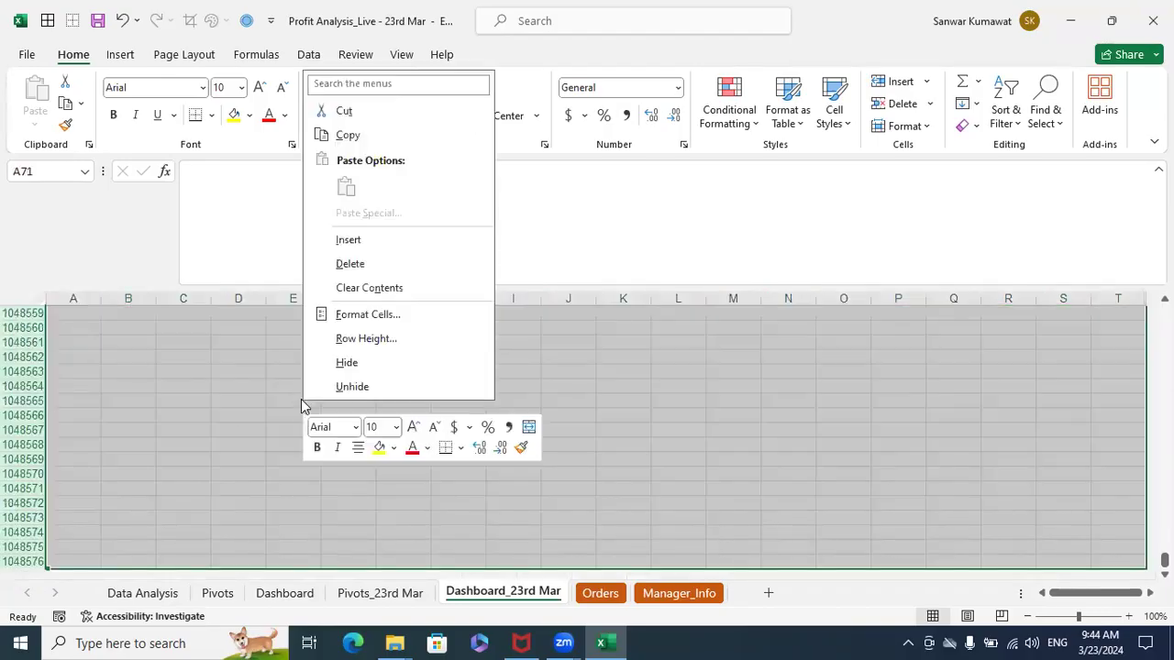
left_click(347, 364)
scroll(674, 477, "up", 20)
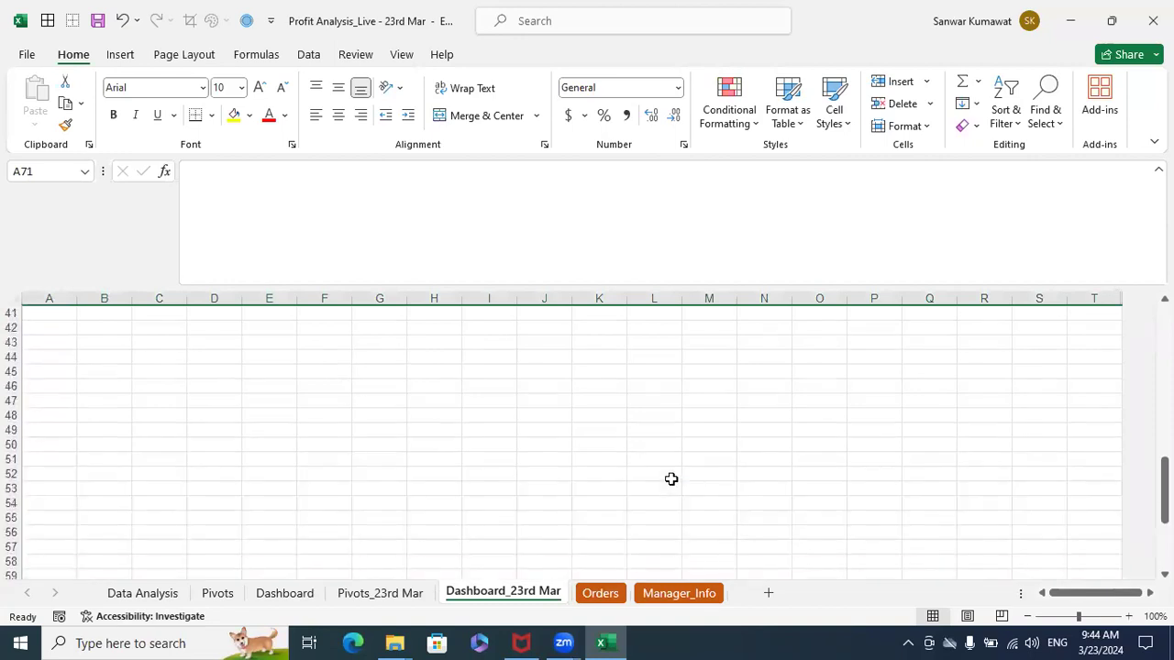
scroll(683, 475, "down", 20)
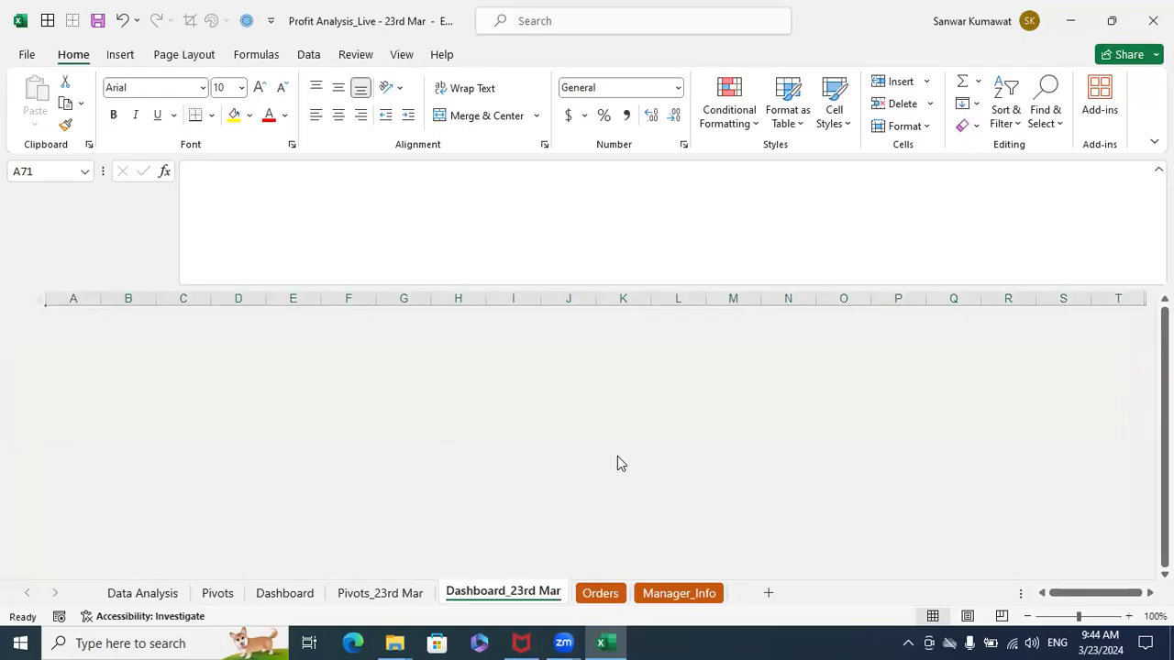
scroll(617, 456, "up", 5)
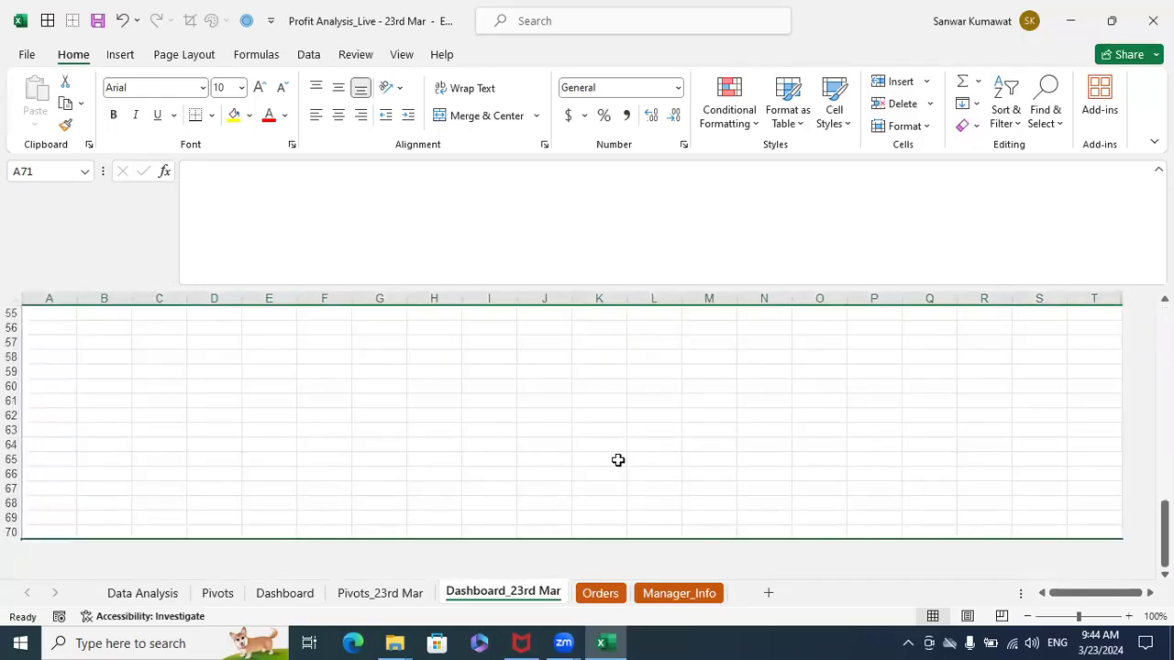
scroll(1119, 480, "up", 18)
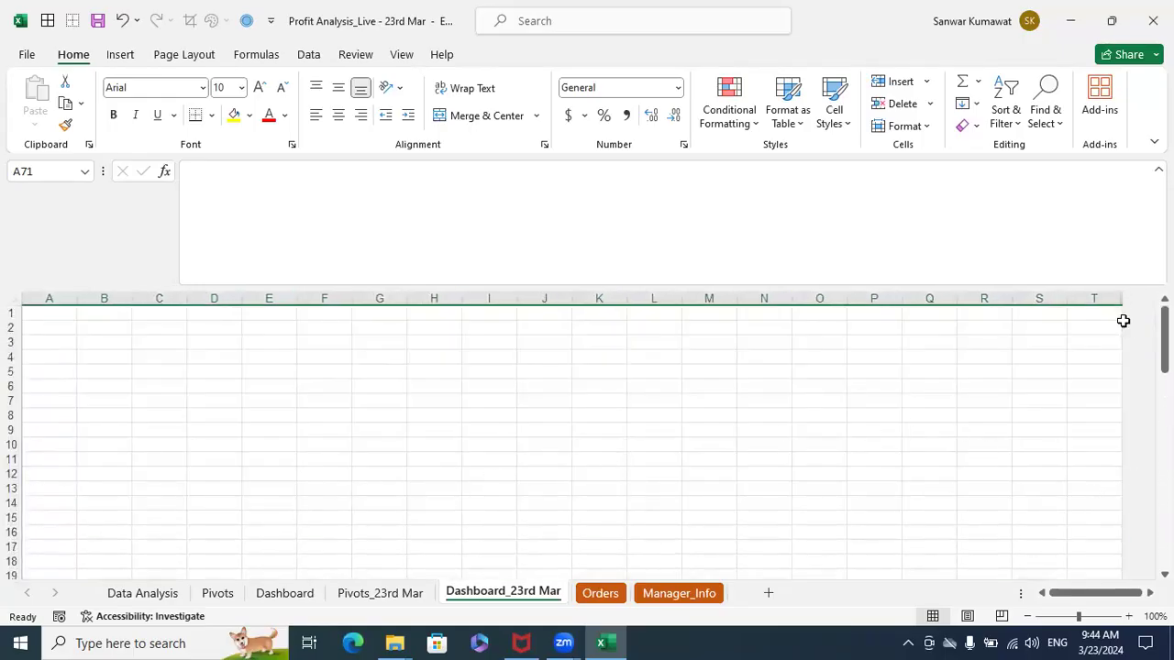
scroll(351, 472, "down", 9)
scroll(351, 472, "down", 12)
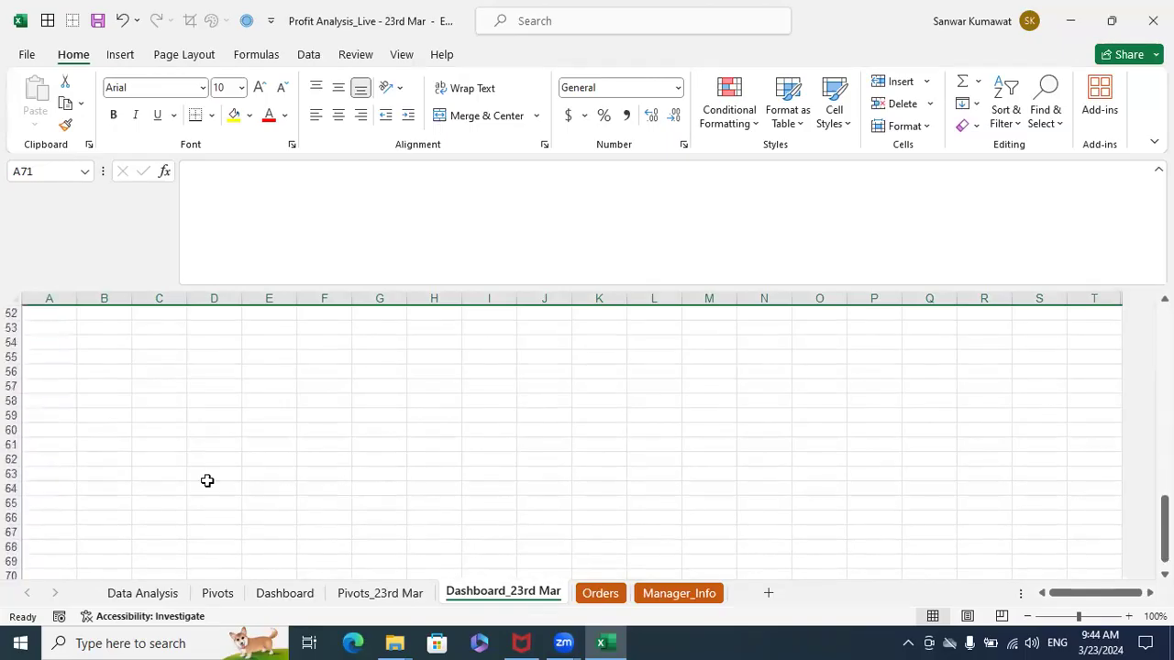
scroll(250, 472, "up", 20)
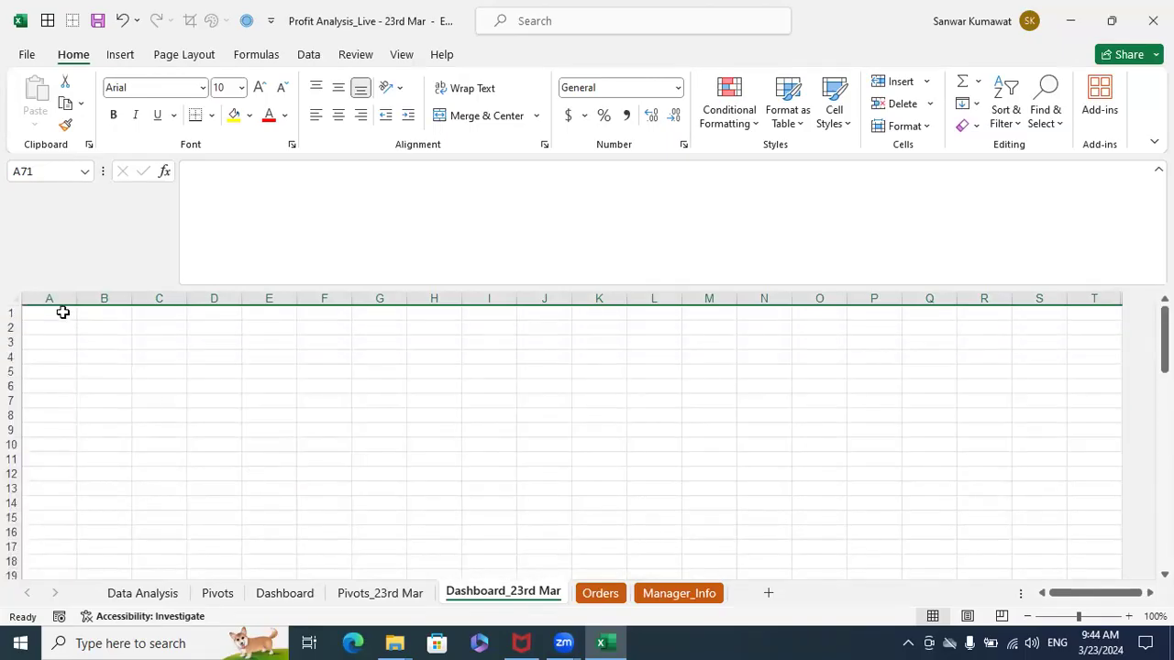
Merge and center cells A1:T3 into one header block across the dashboard
left_click(60, 312)
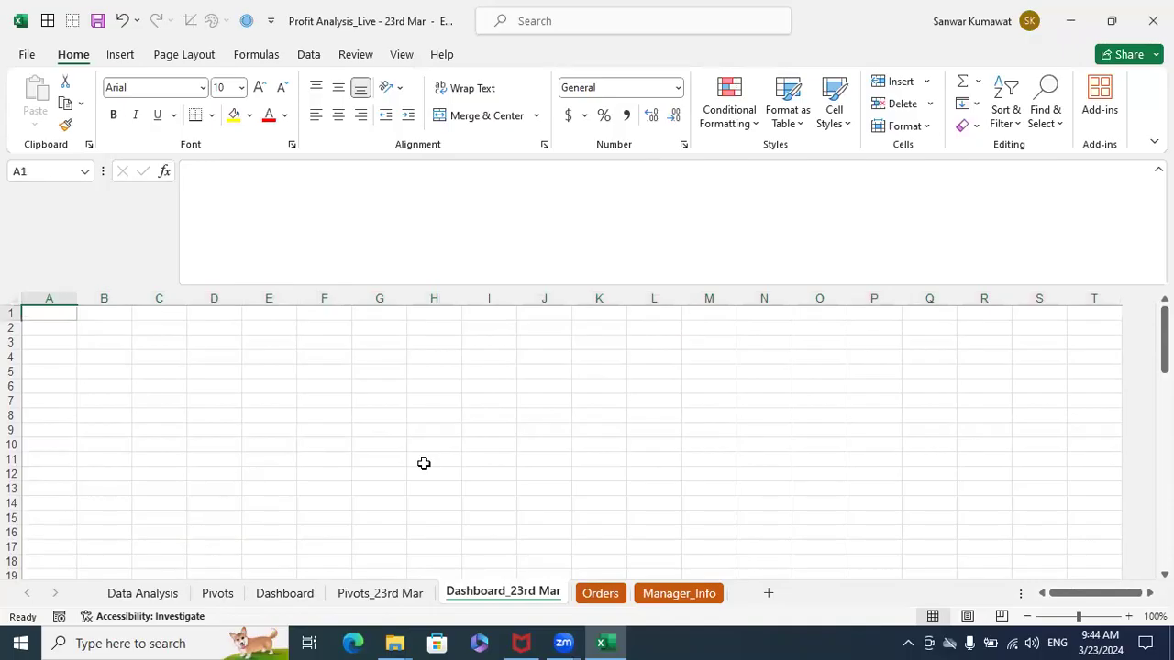
key("shift+Down")
key("shift+Down")
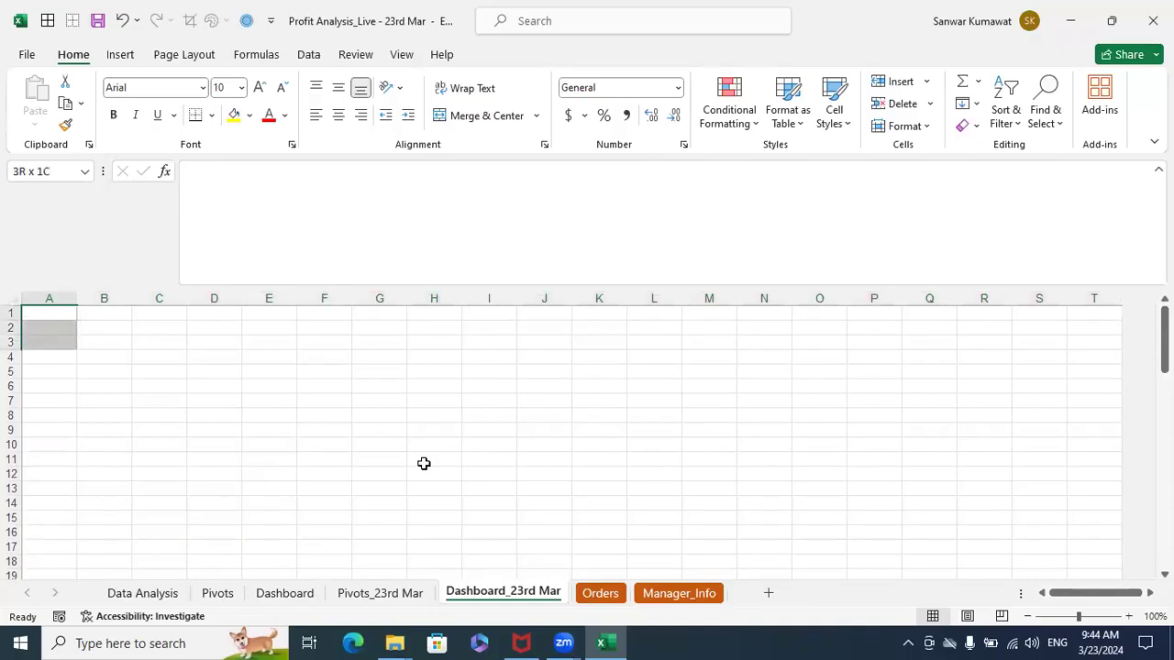
key("shift+Right")
key("shift+Right")
key("shift+Right")
key("shift+Right")
key("shift+Right")
key("shift+Right")
key("shift+Right")
key("shift+Right")
key("shift+Right")
key("shift+Right")
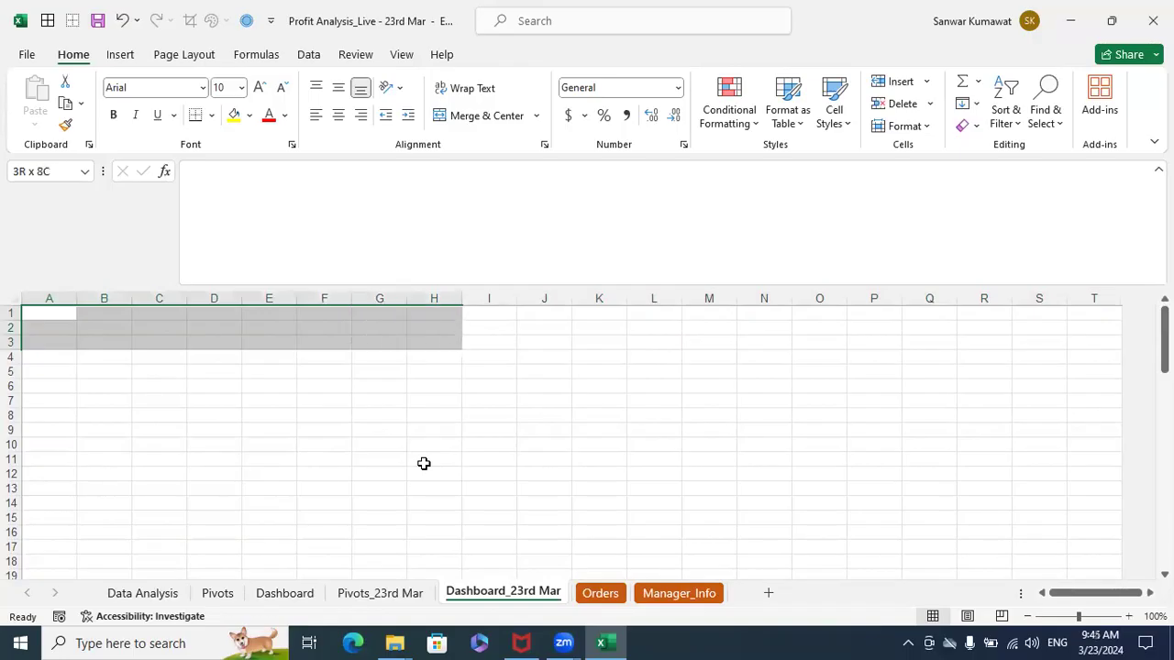
key("shift+Right")
key("shift+Right")
key("shift+Right")
key("shift+Right")
key("shift+Right")
key("shift+Right")
key("shift+Right")
key("shift+Right")
key("shift+Right")
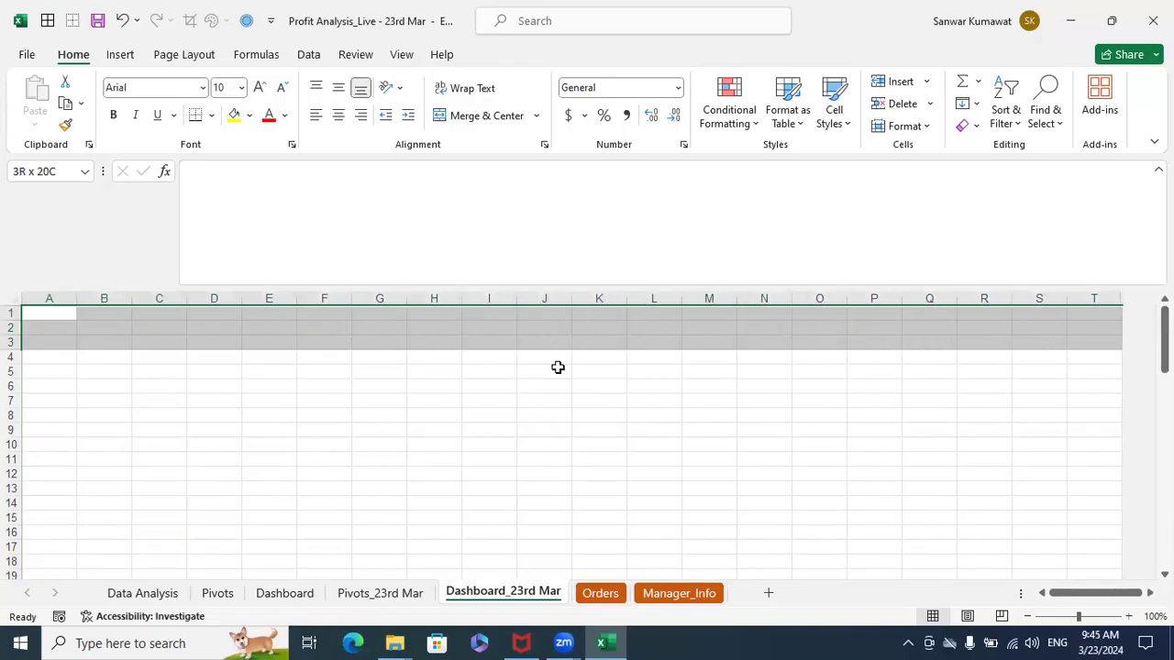
left_click(480, 115)
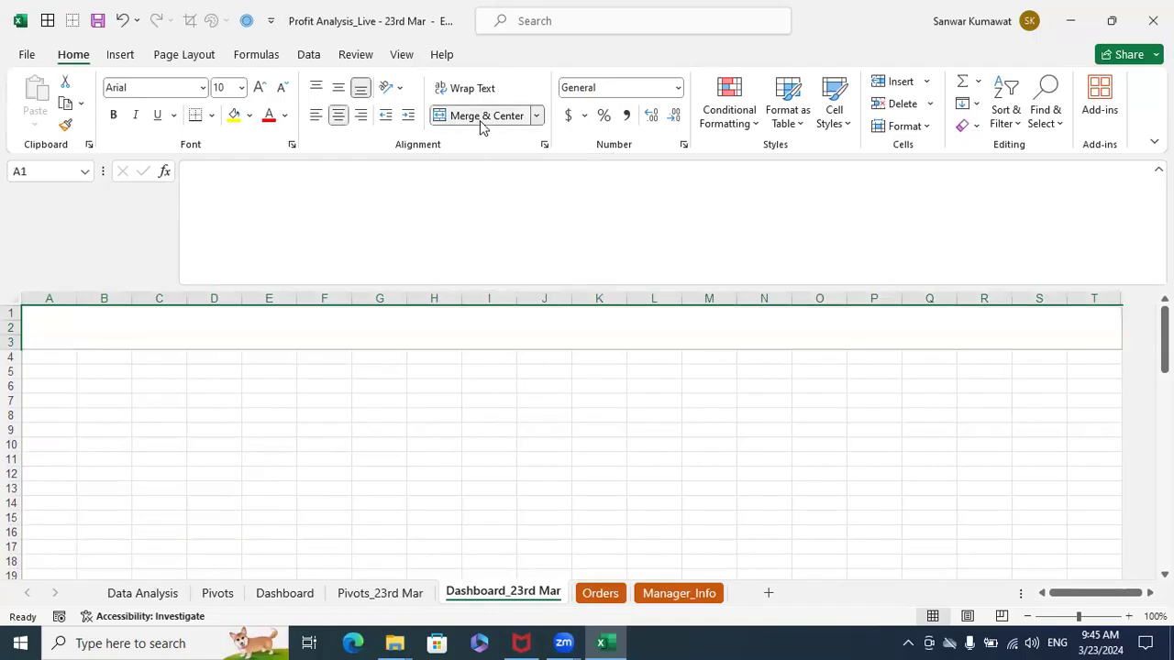
Fill the merged A1:T3 header block with the theme's darker blue
left_click(250, 119)
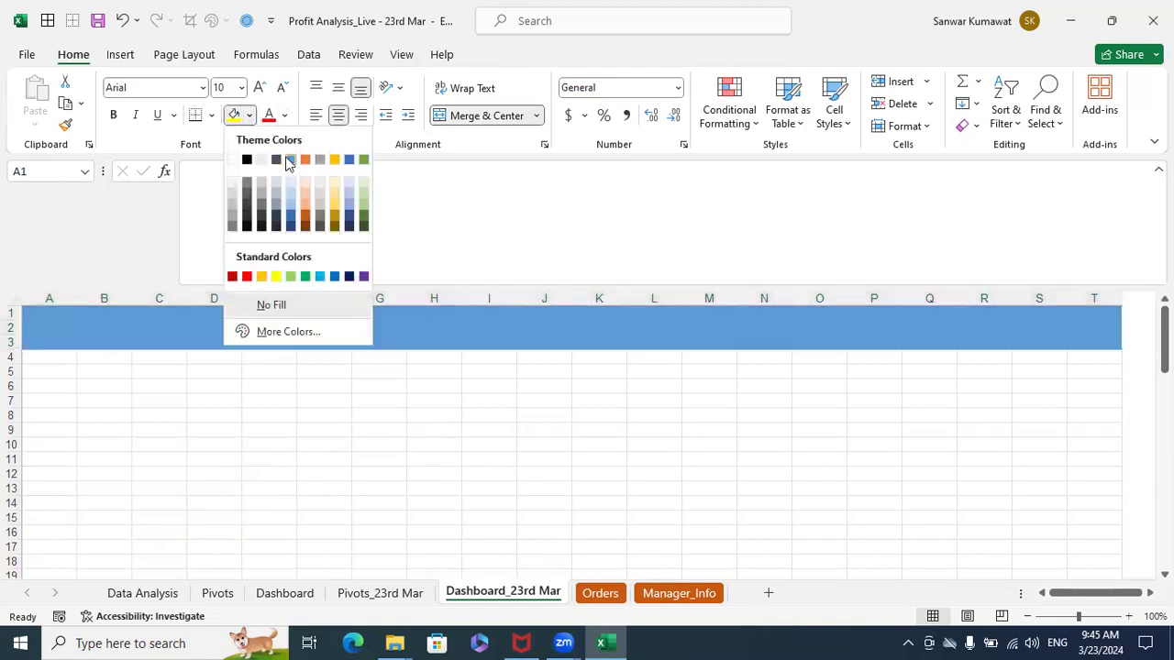
left_click(349, 161)
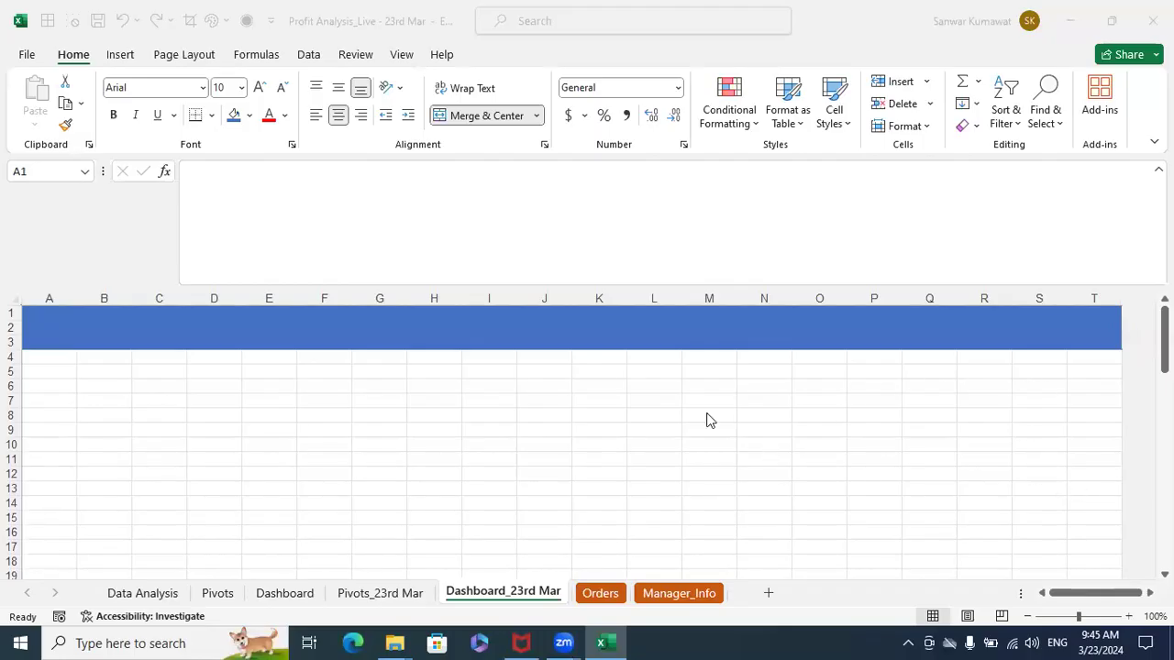
left_click(34, 328)
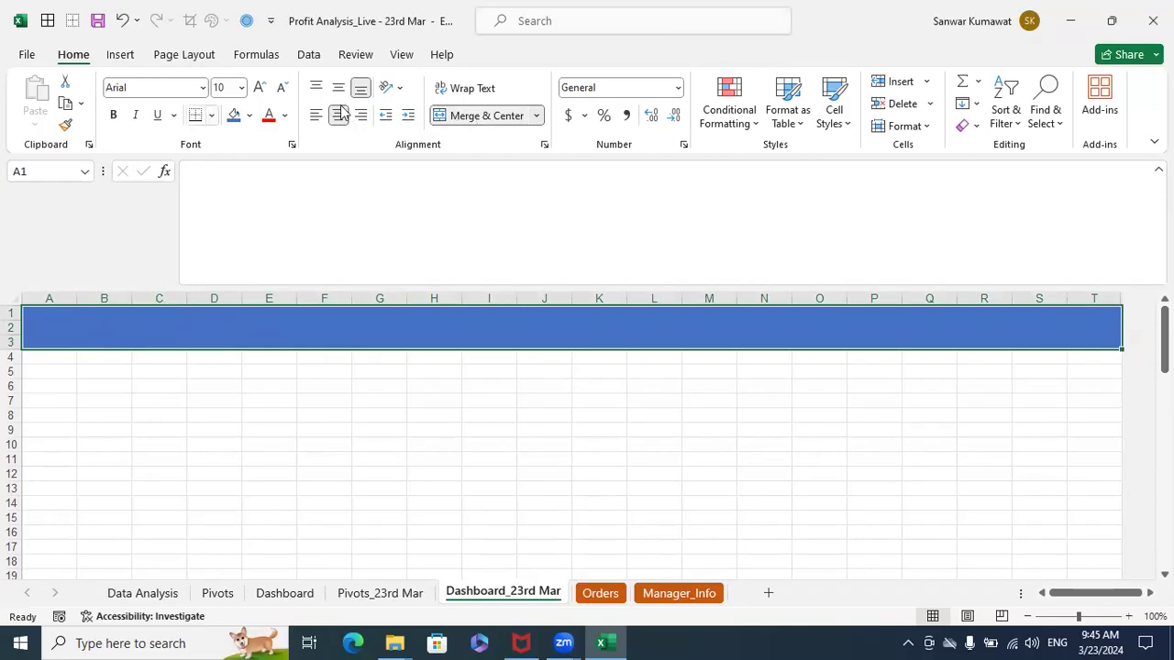
Undo the blue fill and the merging of cells A1:T3
left_click(392, 469)
key("ctrl+z")
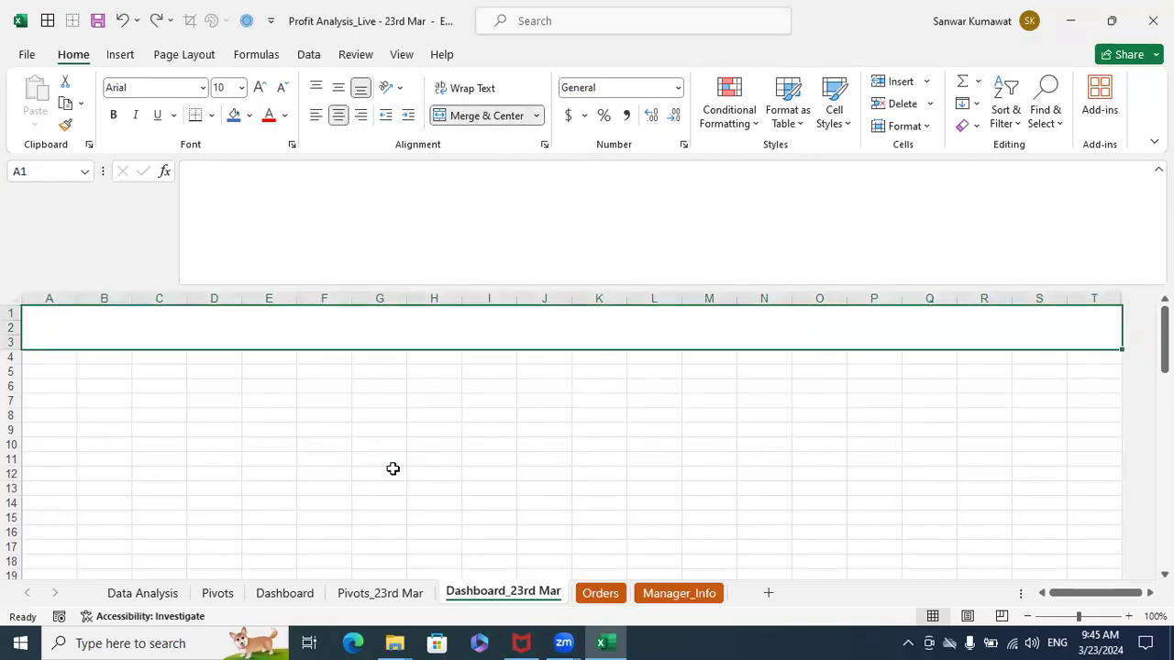
key("ctrl+z")
Merge and center cells A2:T2 on the dashboard sheet
left_click(393, 469)
left_click_drag(56, 330, 1091, 329)
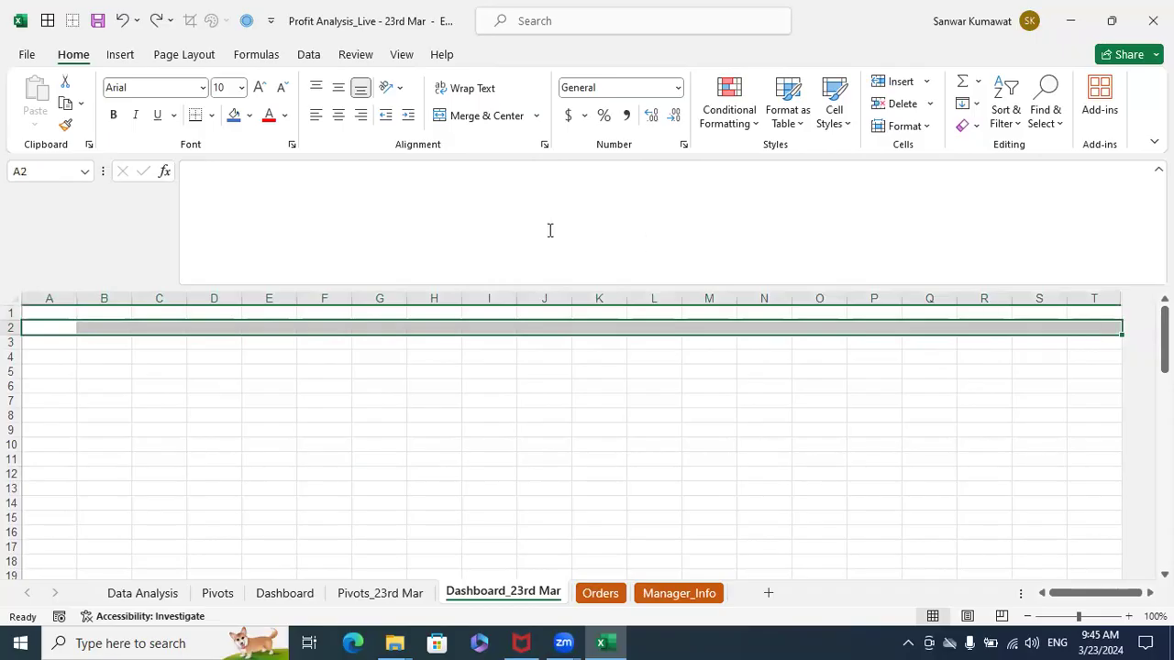
left_click(485, 116)
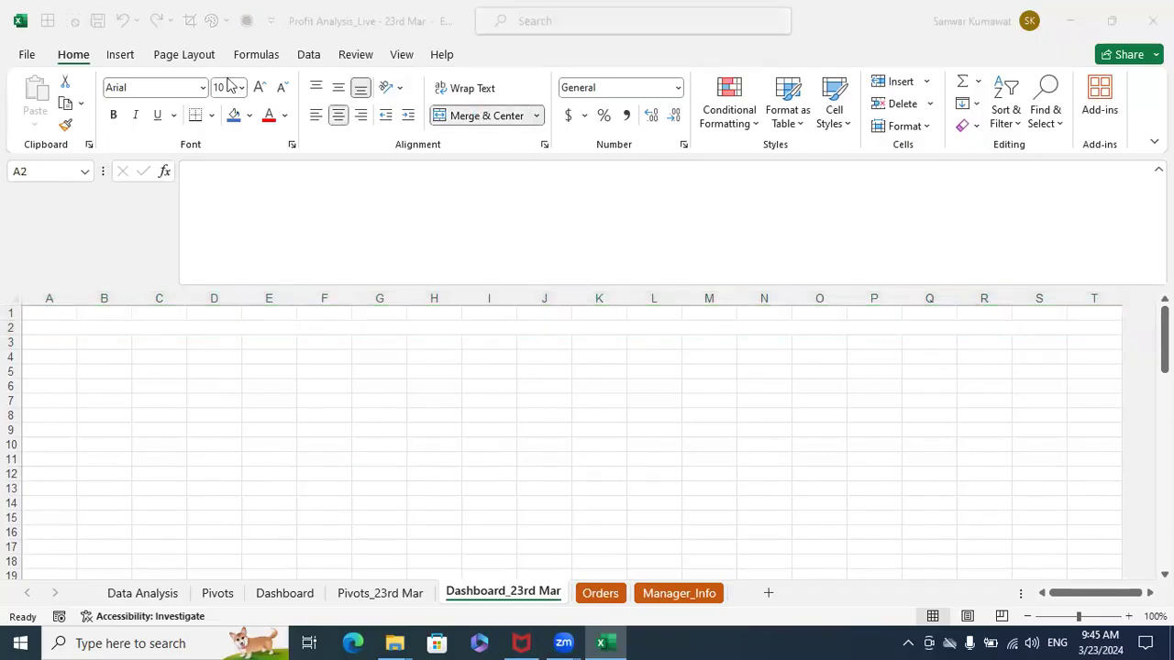
Enter the title "PROFIT ANALYSIS" in the merged cell A2:T2 of the dashboard sheet
left_click(316, 401)
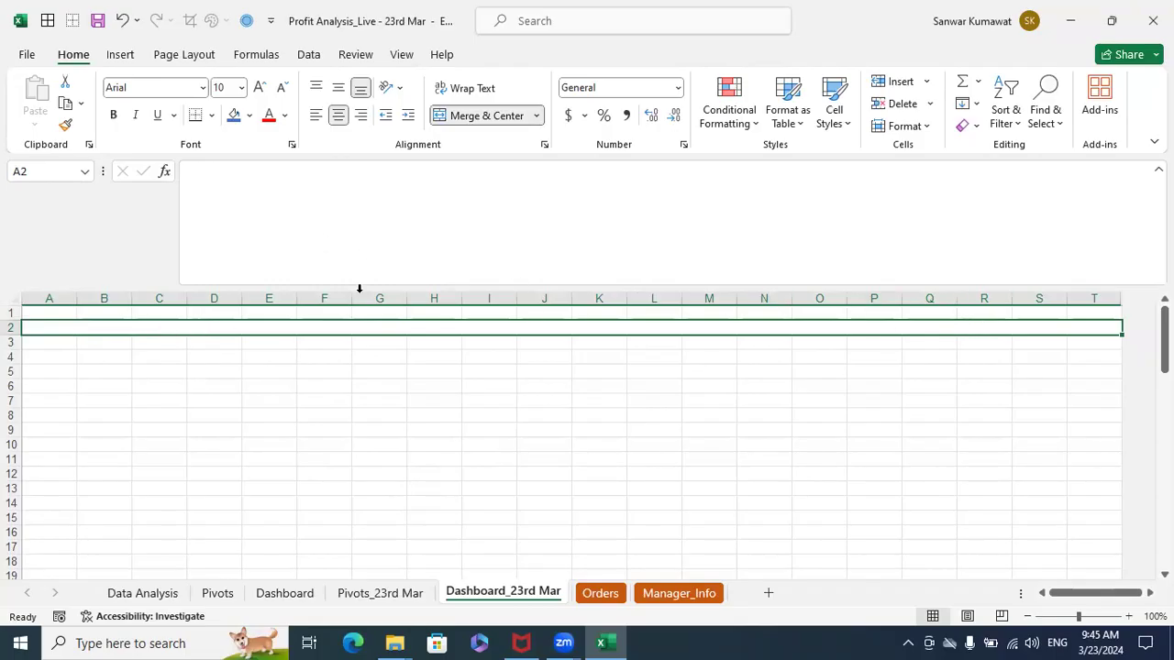
double_click(385, 324)
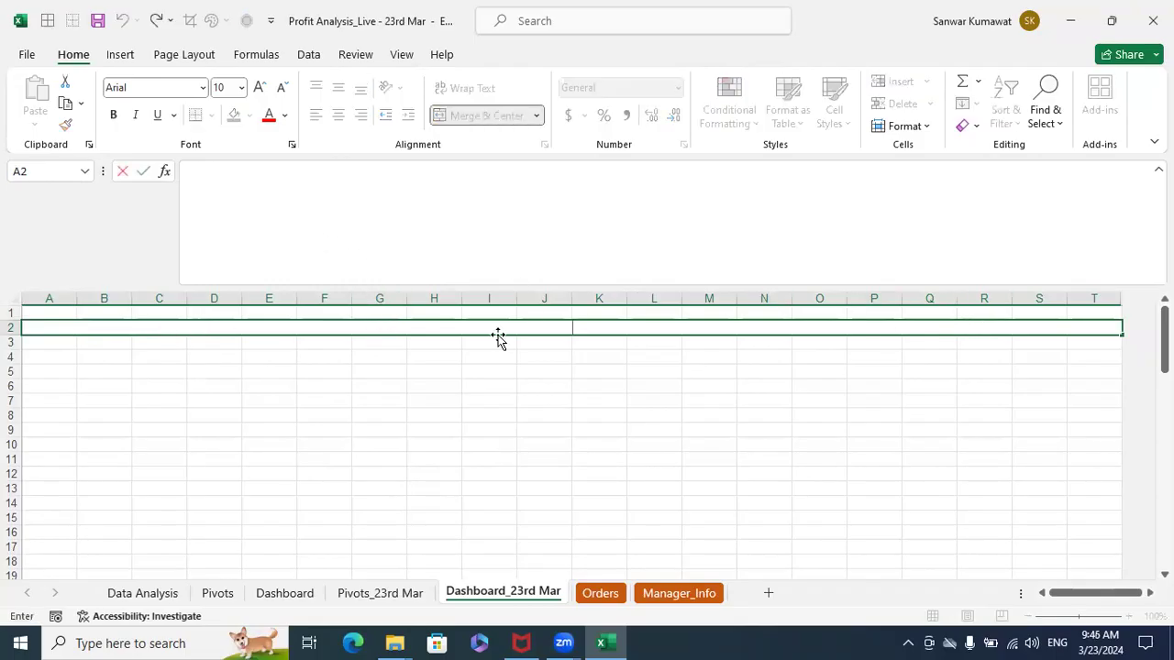
type("PROFIT ANALYSIS")
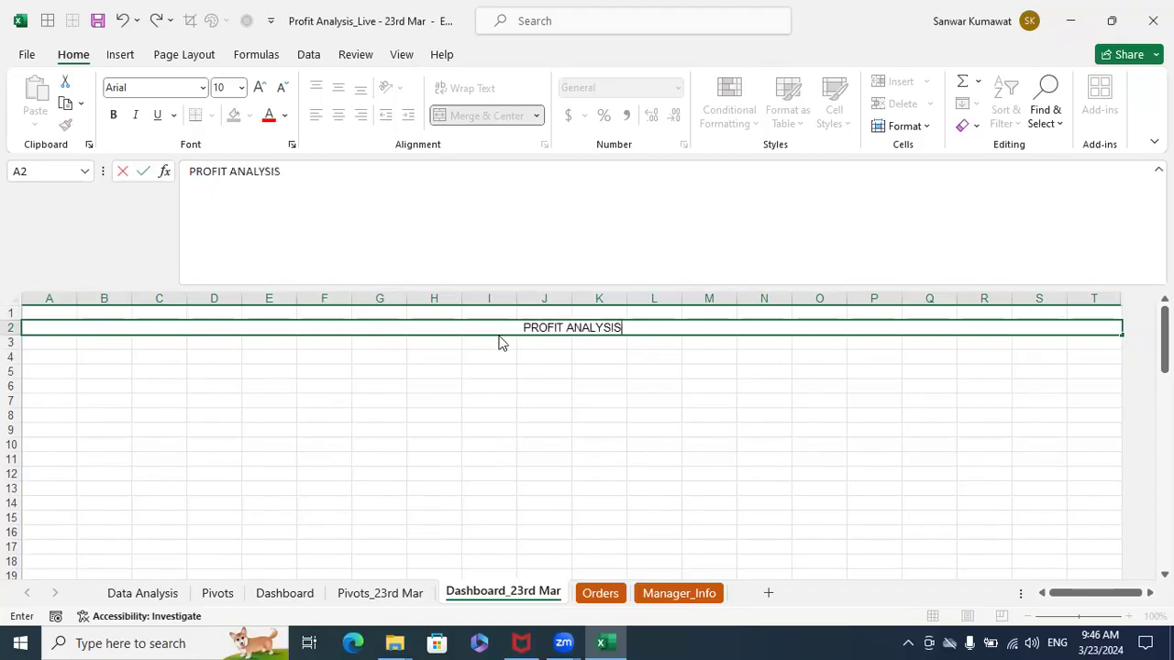
key("ctrl+Return")
left_click(536, 353)
left_click(550, 328)
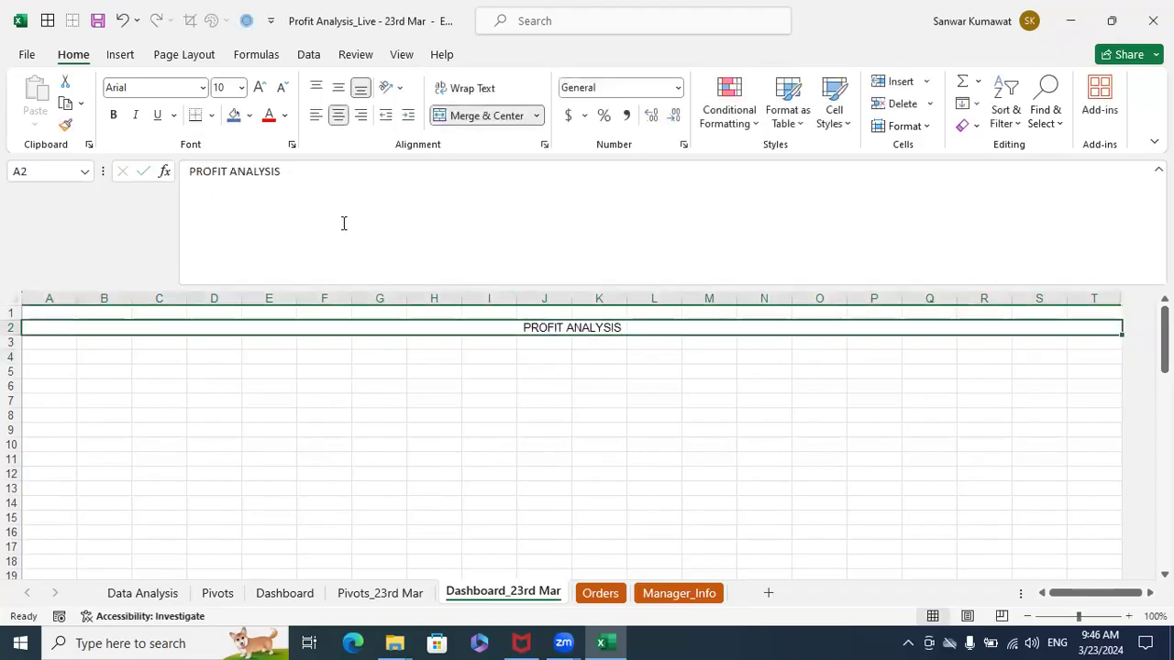
left_click(284, 116)
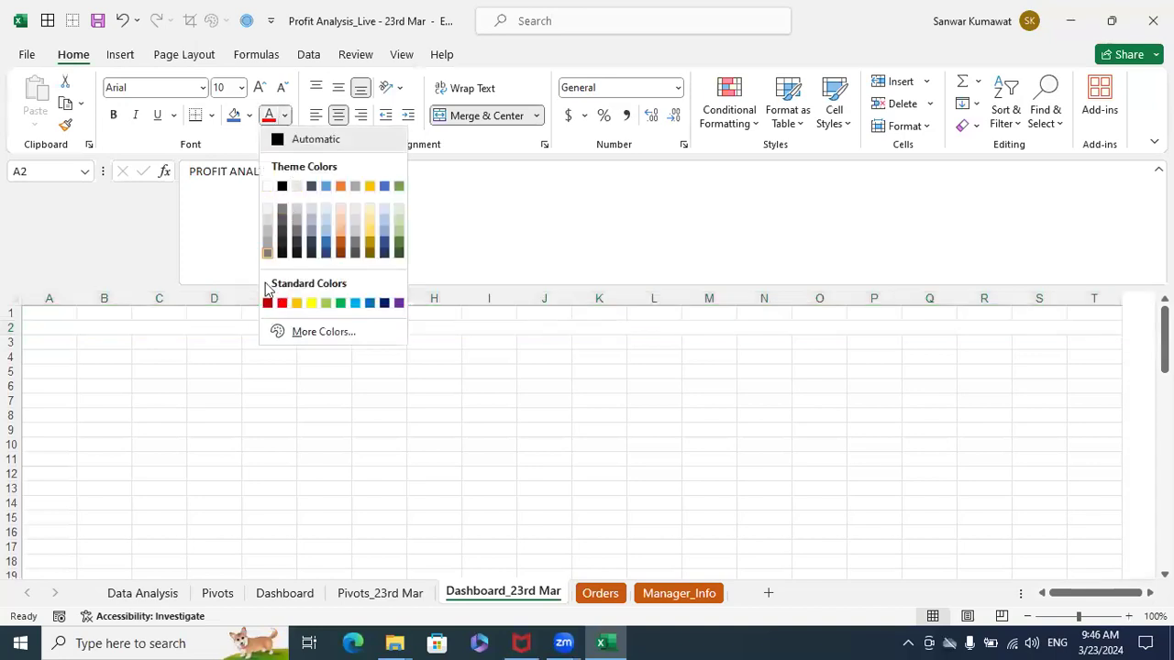
left_click(354, 393)
Fill cells A1:T3 around the title with the blue fill colour used last
left_click(230, 317)
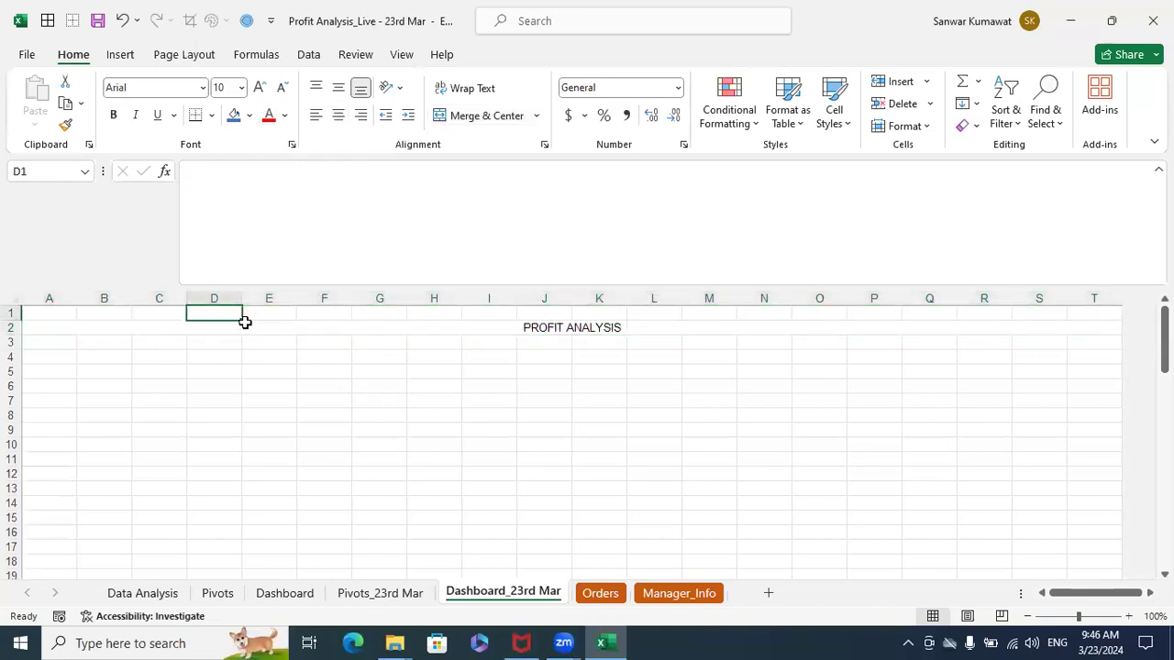
key("Left")
key("Left")
key("Left")
key("shift+Right")
key("shift+Right")
key("shift+Right")
key("shift+Right")
key("shift+Right")
key("shift+Right")
key("shift+Right")
key("shift+Right")
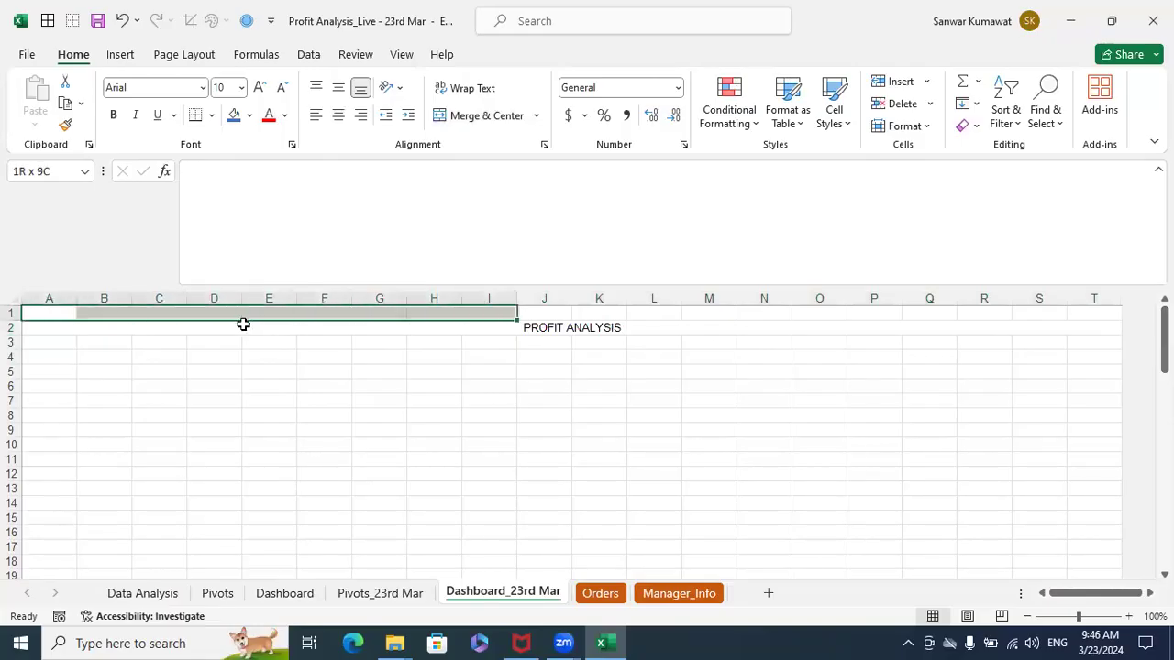
key("shift+Right")
key("shift+Right")
key("shift+Right")
key("shift+Right")
key("shift+Right")
key("shift+Right")
key("shift+Right")
key("shift+Right")
key("shift+Right")
key("shift+Right")
key("shift+Right")
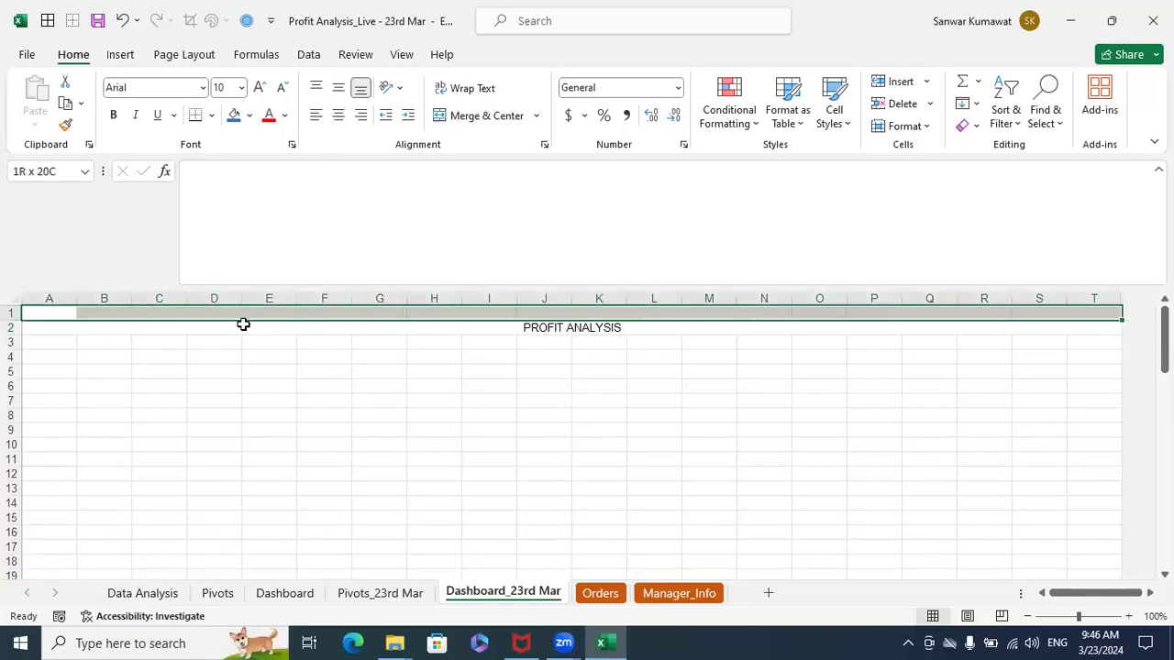
key("shift+Down")
key("shift+Down")
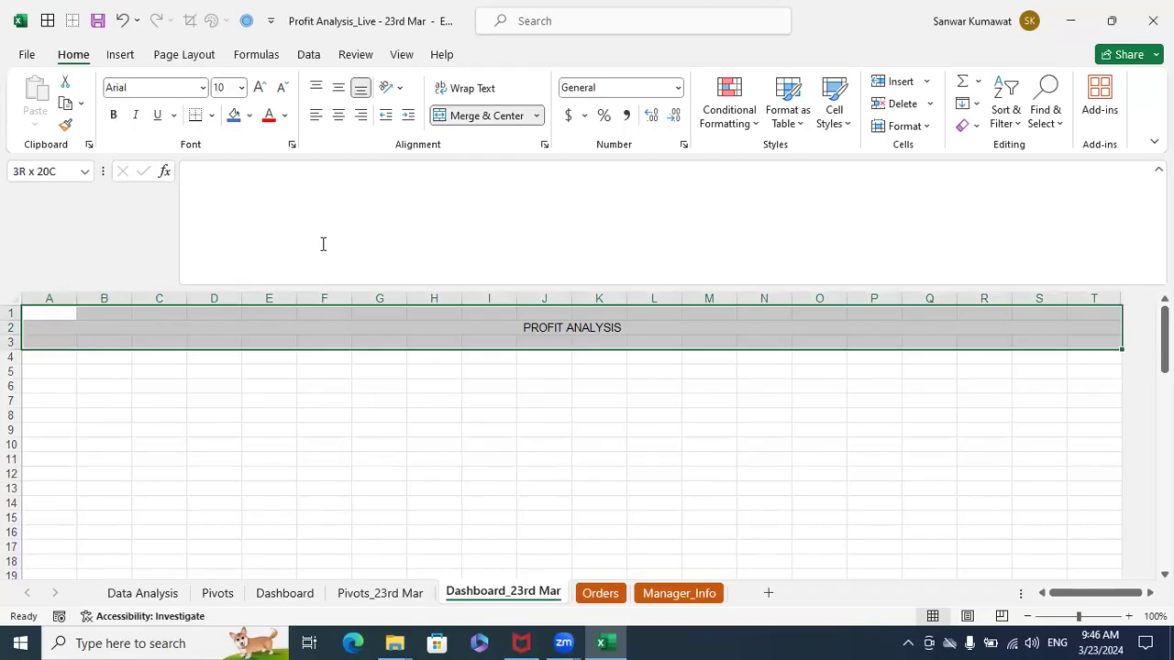
left_click(235, 114)
Format the PROFIT ANALYSIS title in white, bold text at font size 16
left_click(480, 332)
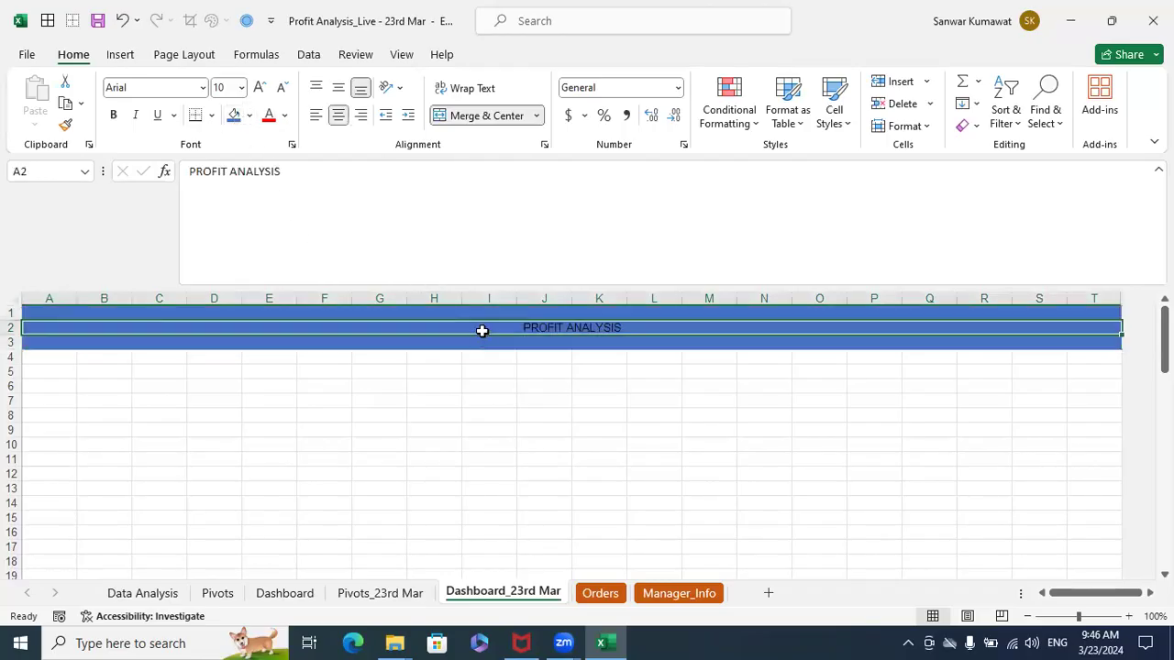
left_click(285, 114)
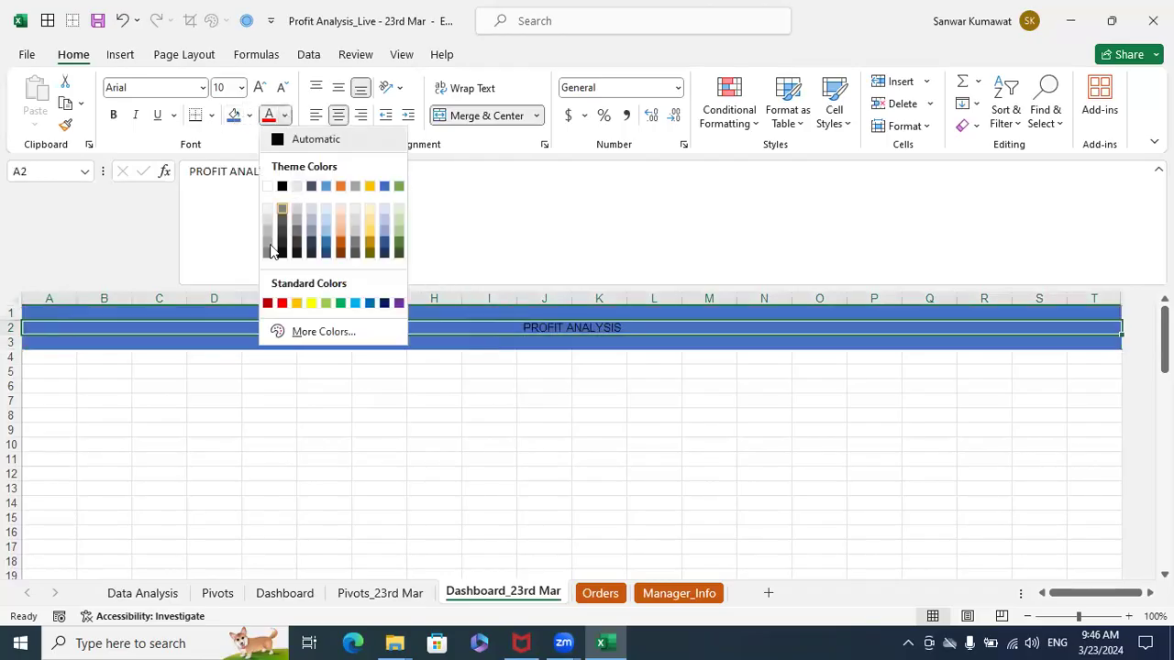
left_click(268, 188)
key("ctrl+b")
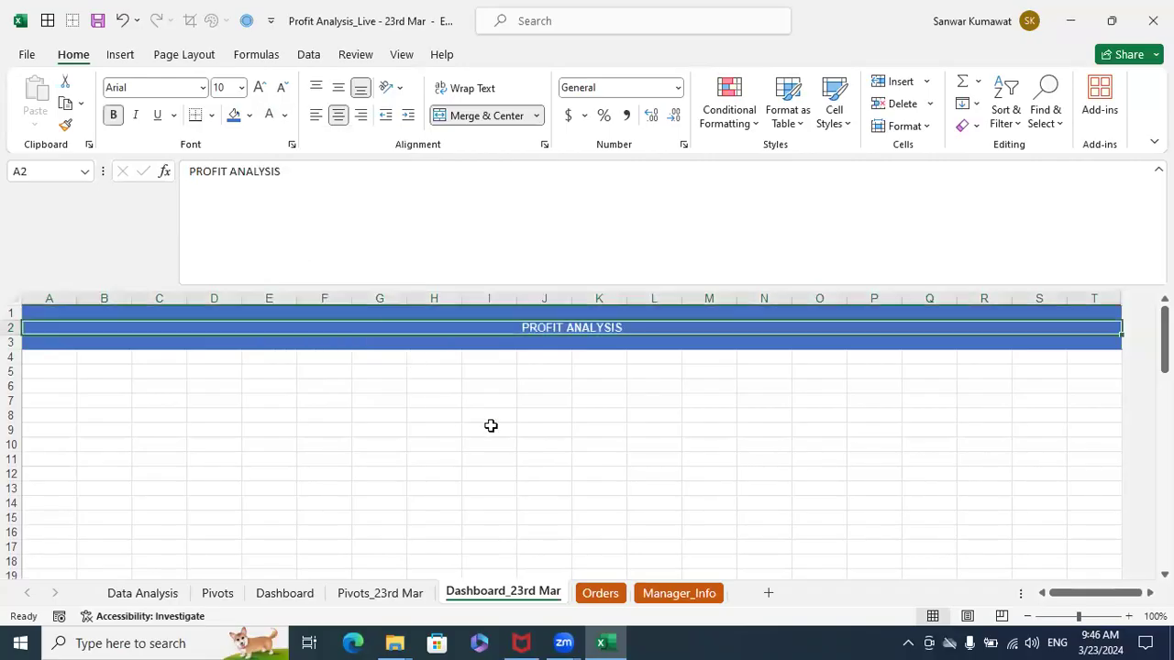
left_click(241, 87)
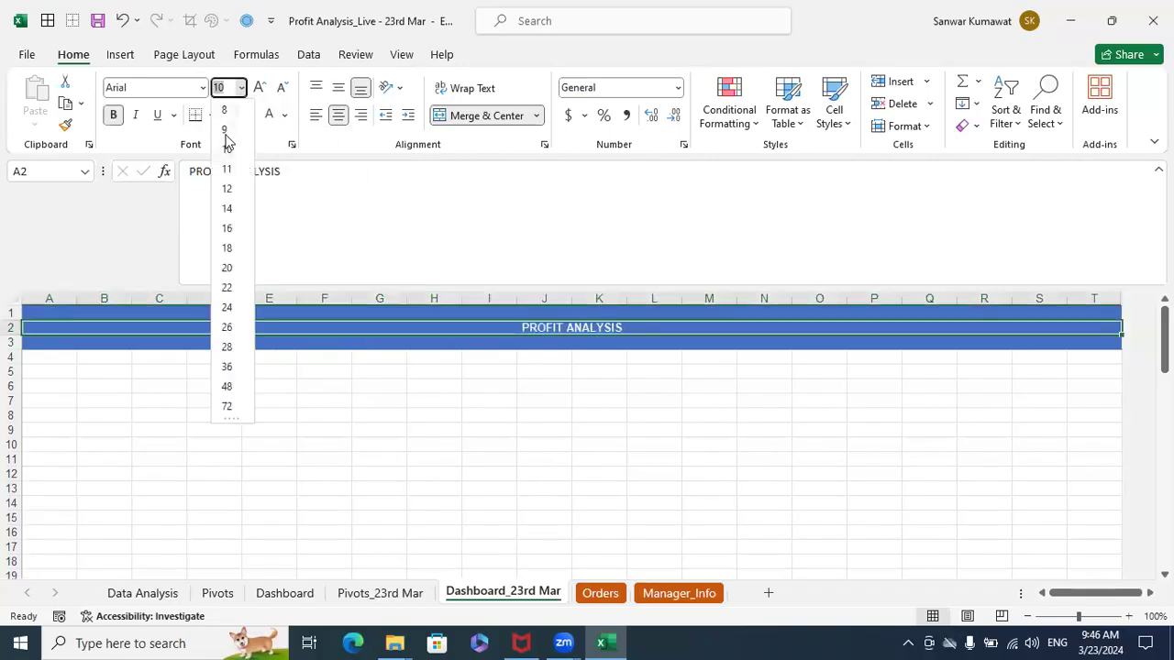
left_click(229, 229)
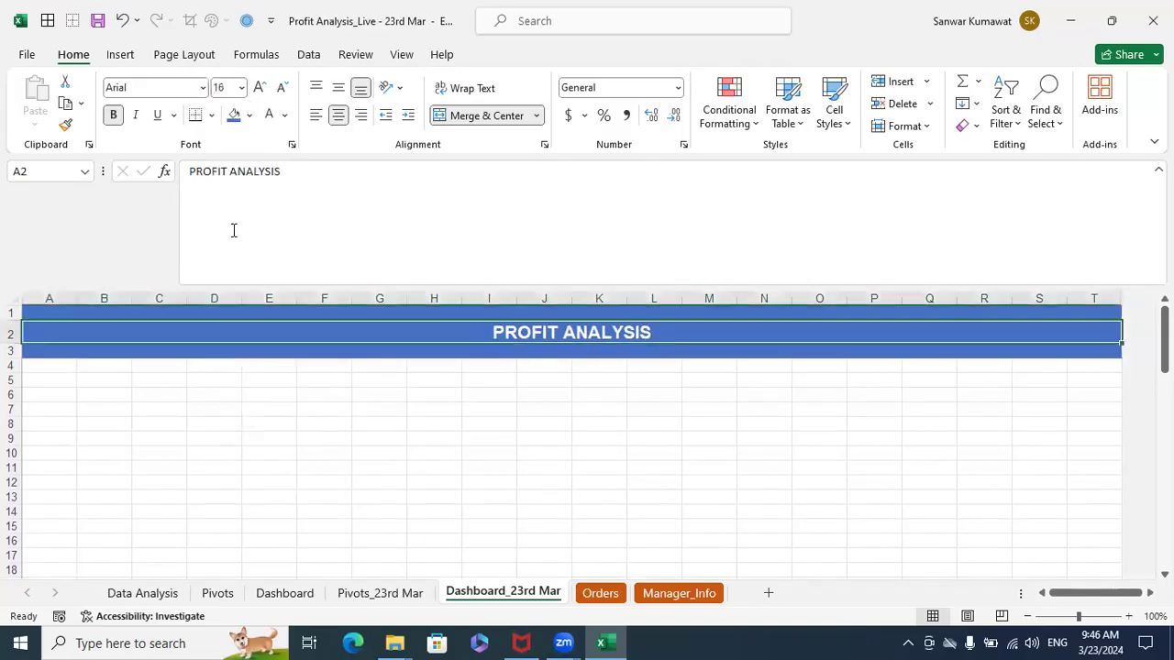
Fill cells A4:T4 below the header with the lightest tint of the Blue, Accent 5 theme colour
left_click(380, 403)
left_click_drag(52, 364, 1087, 360)
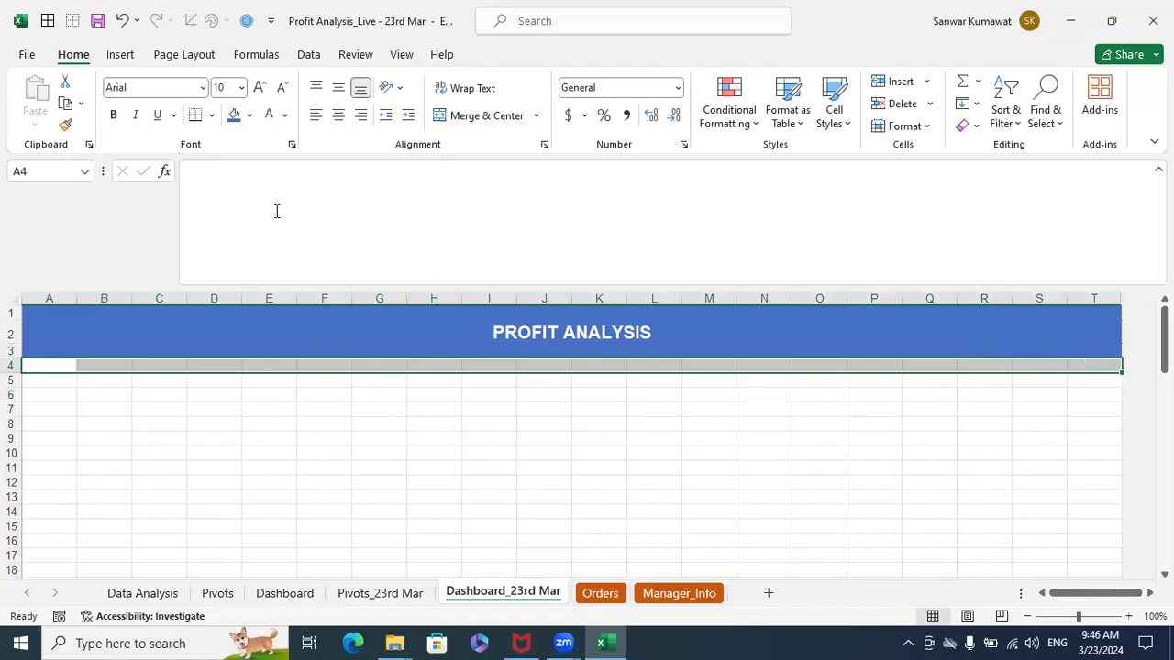
left_click(249, 115)
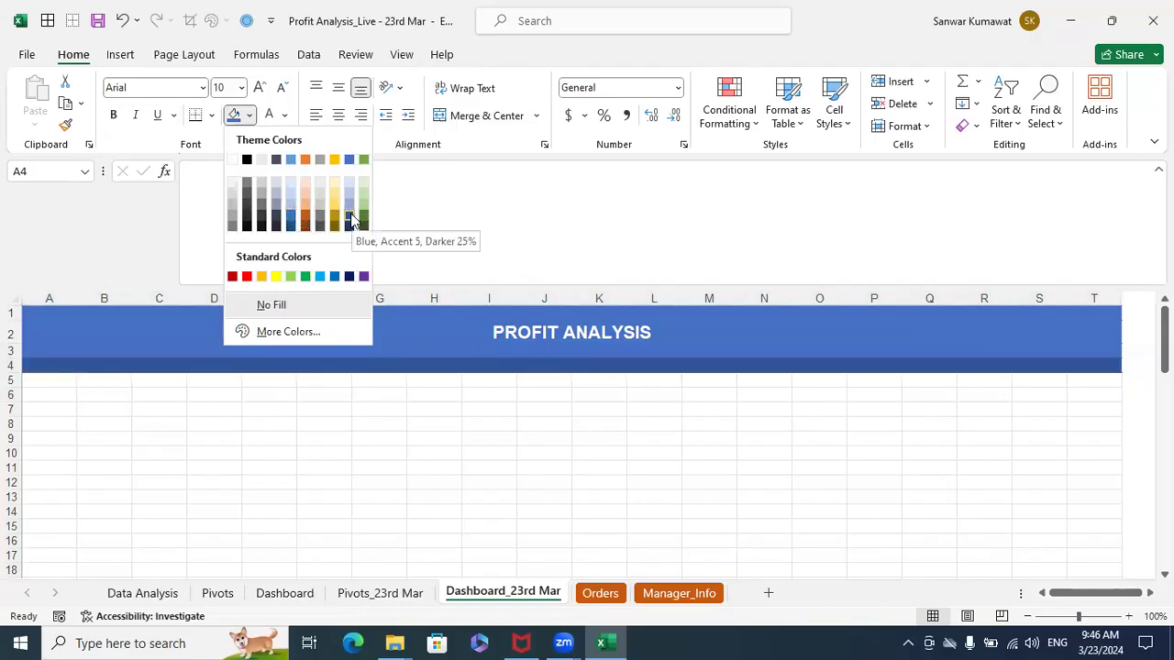
left_click(351, 180)
left_click(477, 445)
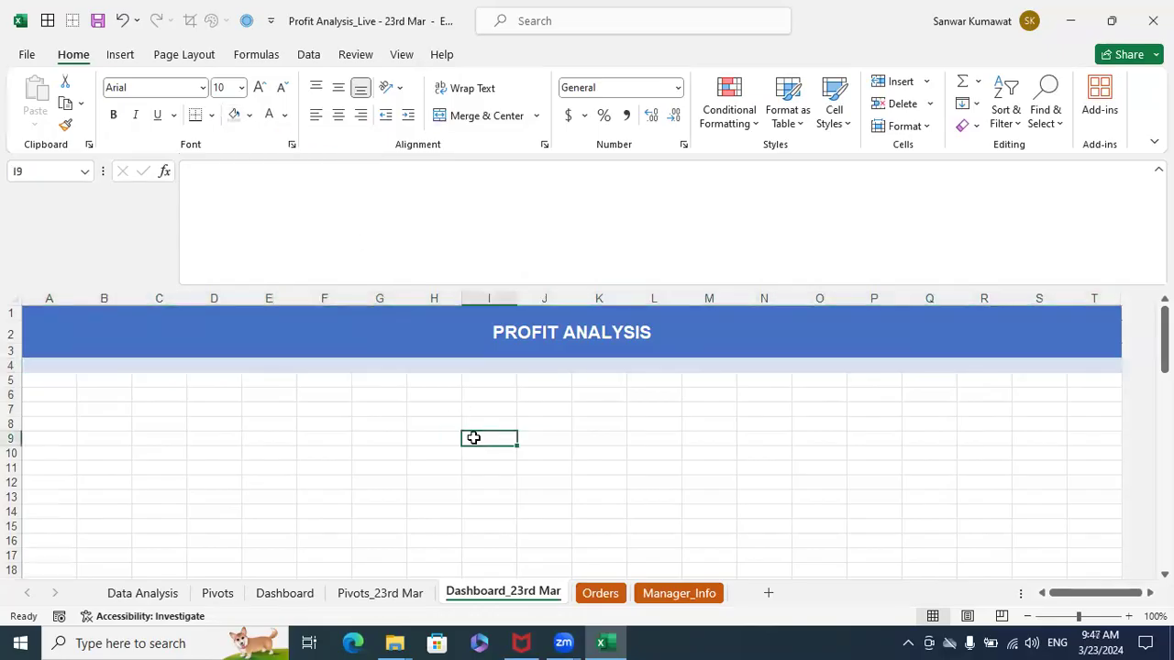
Hide the gridlines on the Dashboard_23rd Mar sheet
left_click(12, 296)
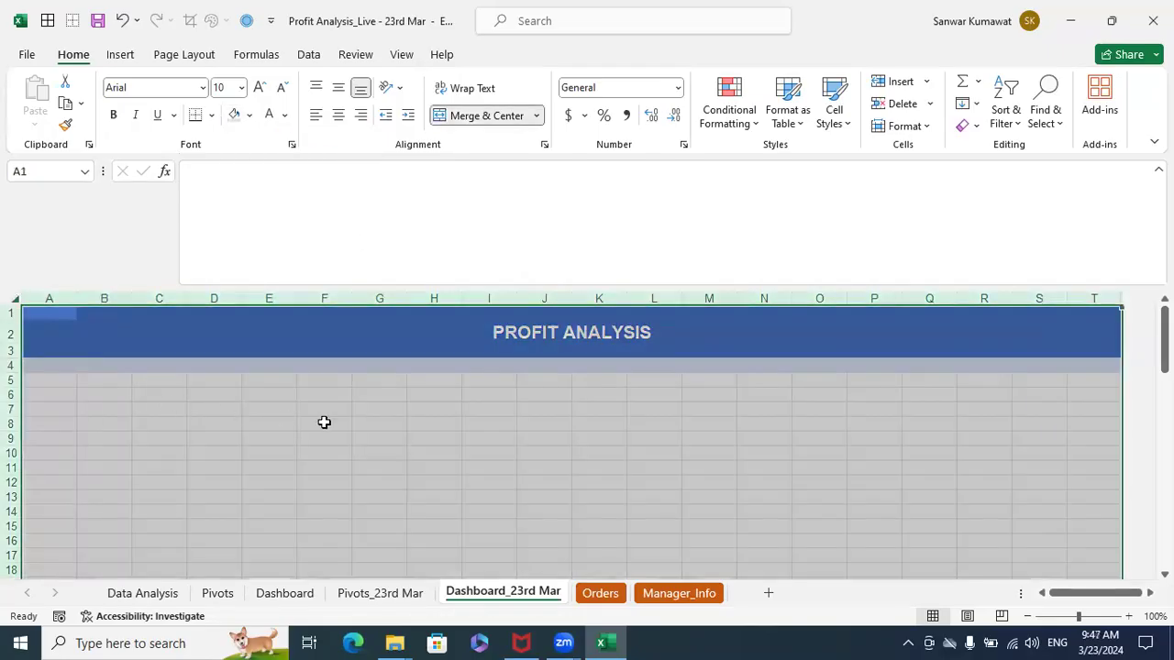
left_click(402, 54)
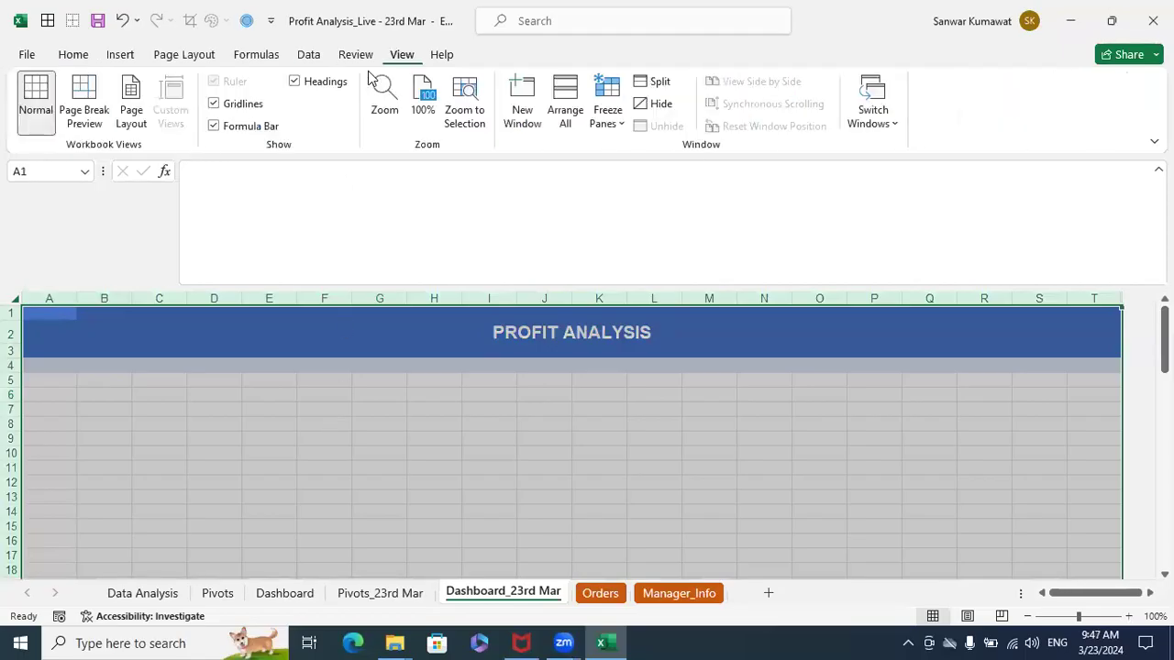
left_click(243, 105)
left_click(289, 435)
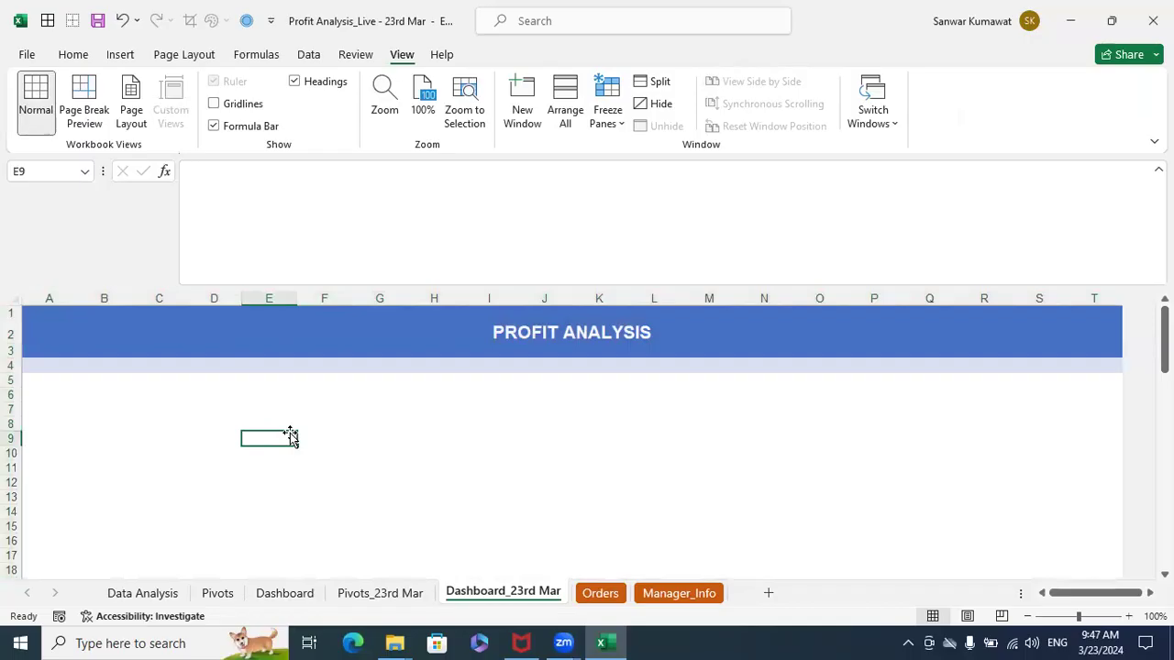
left_click(330, 343)
left_click(348, 423)
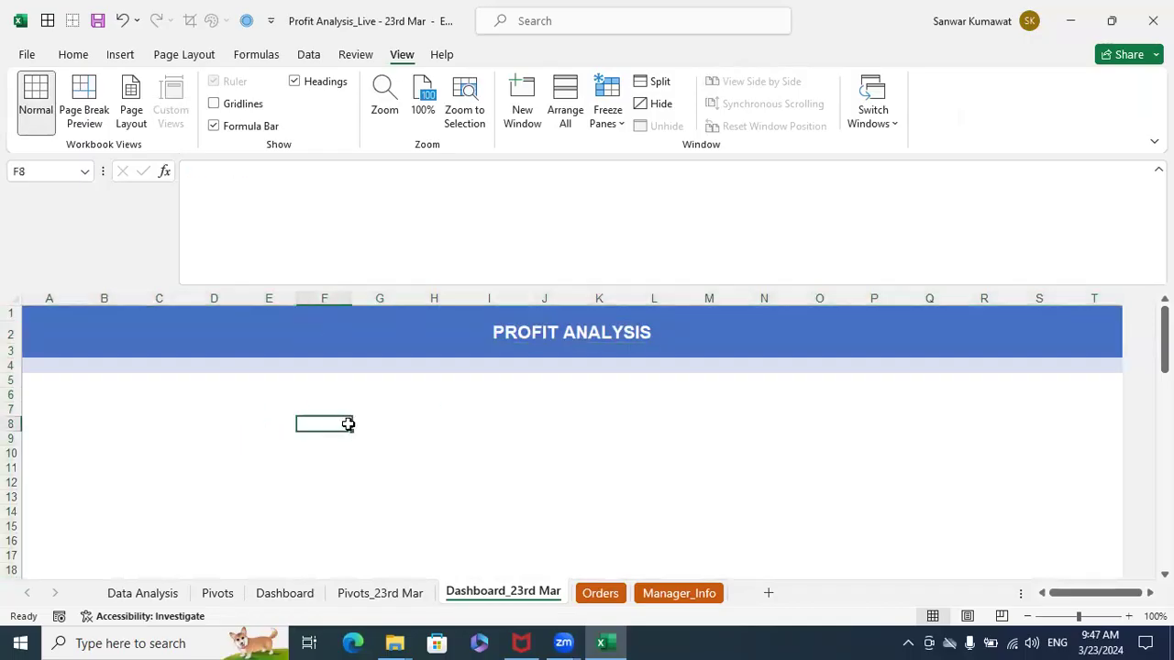
left_click(53, 381)
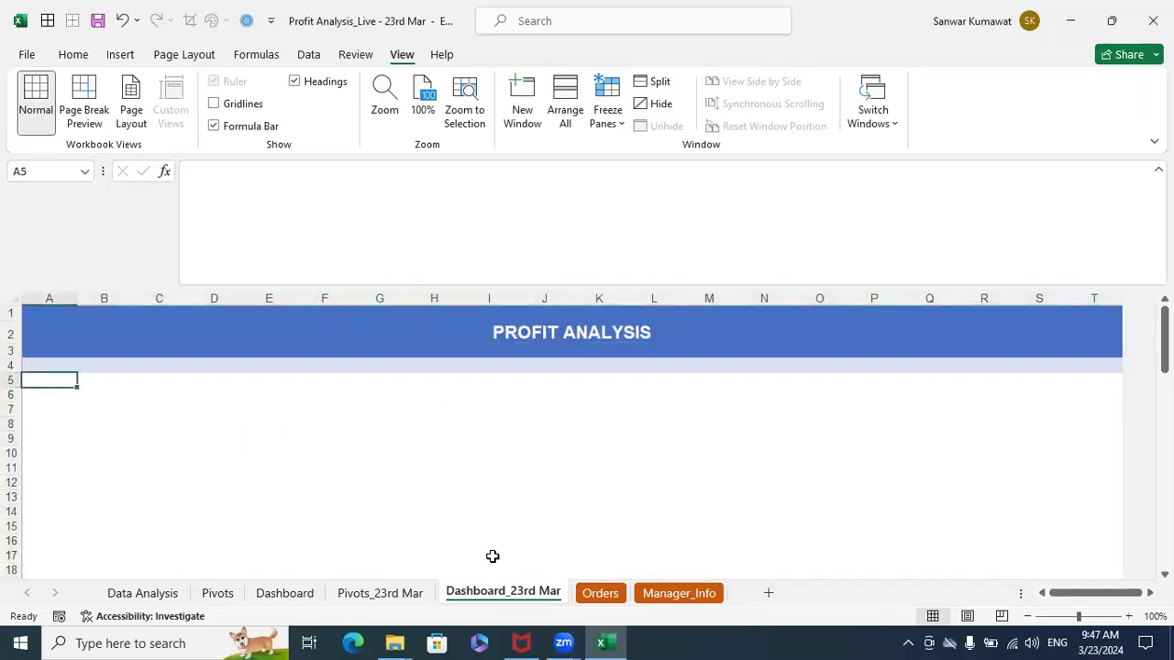
Add a Year slicer to the region pivot table on the Pivots_23rd Mar sheet and place it beside the chart, over columns L to N
left_click(380, 594)
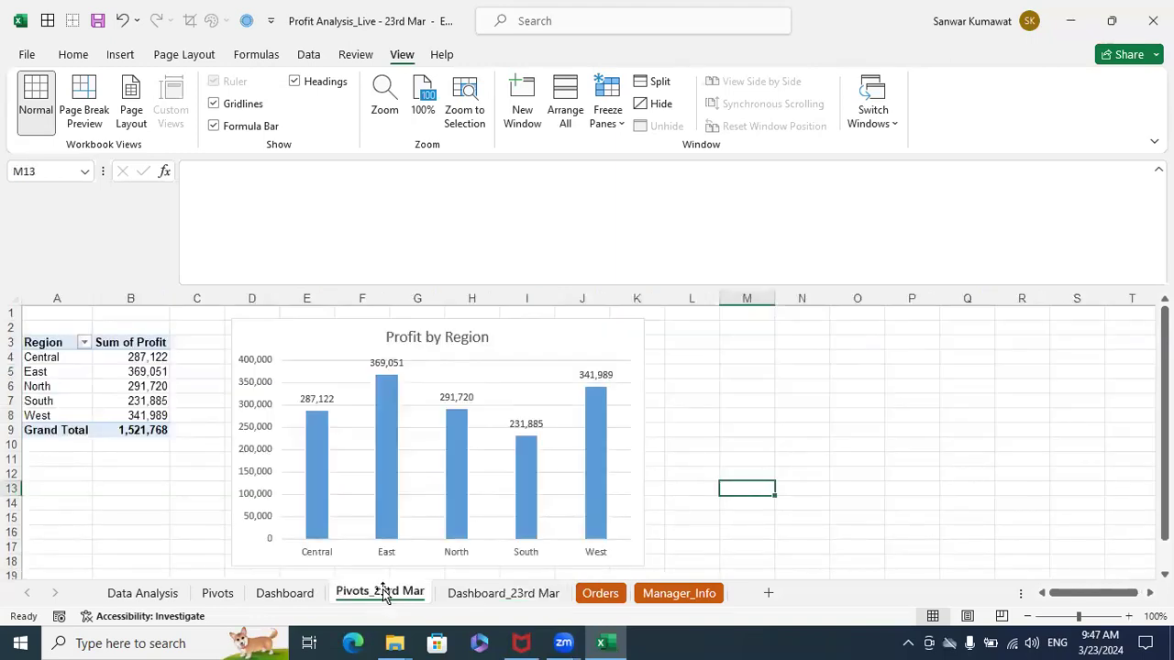
left_click(560, 337)
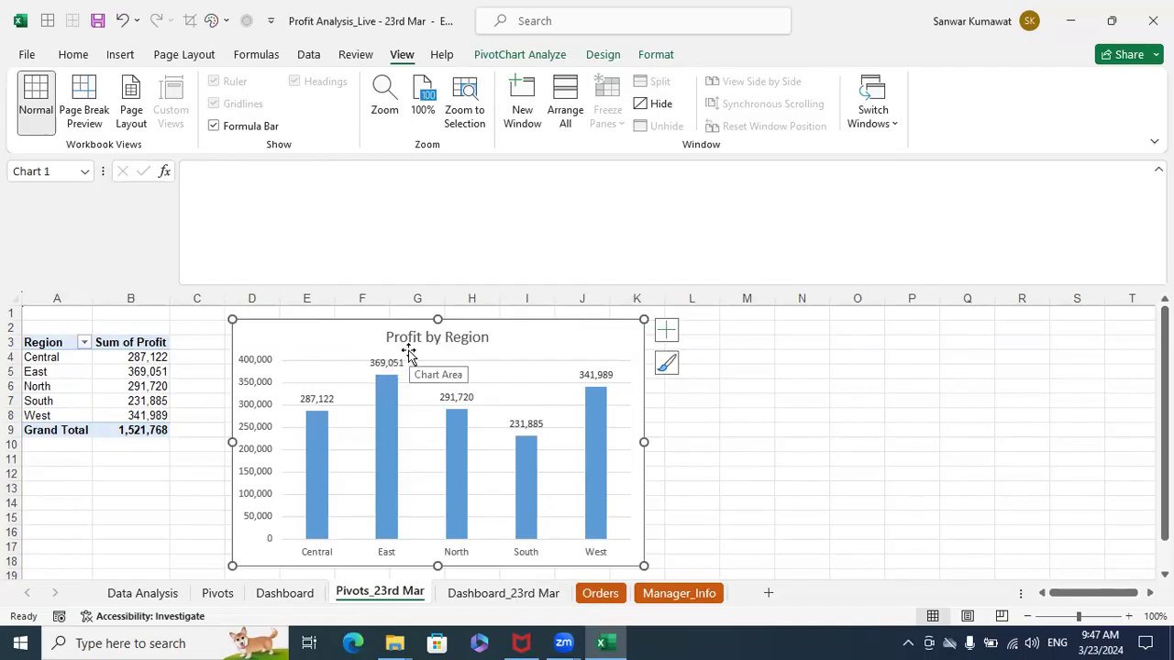
left_click(148, 358)
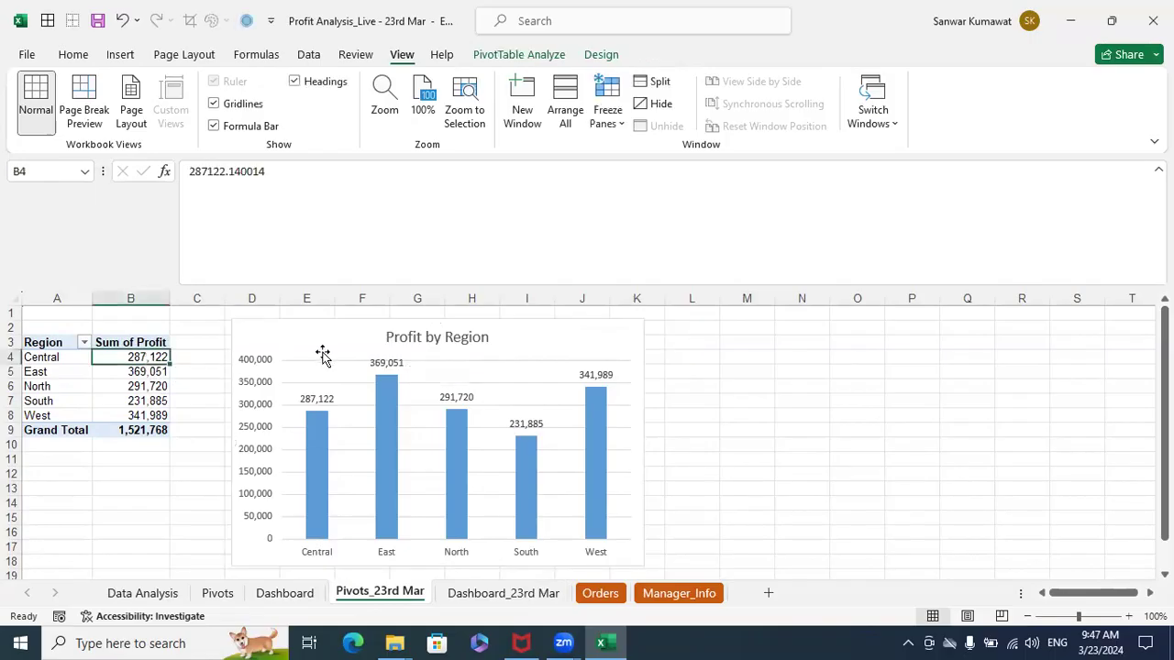
right_click(151, 358)
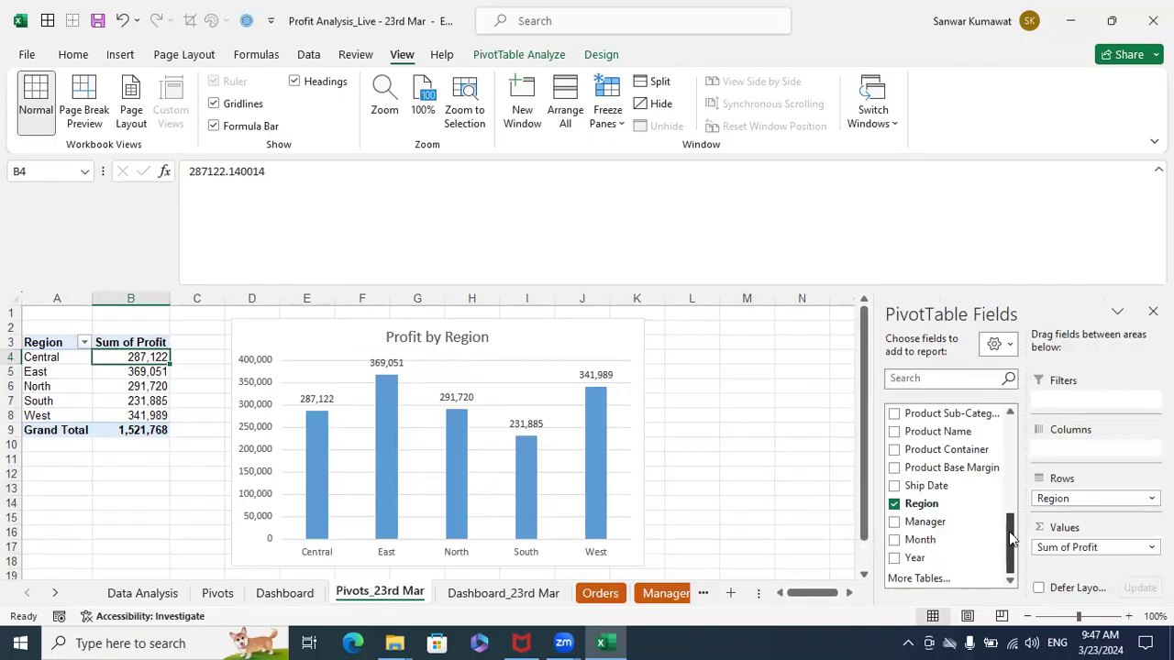
left_click(920, 562)
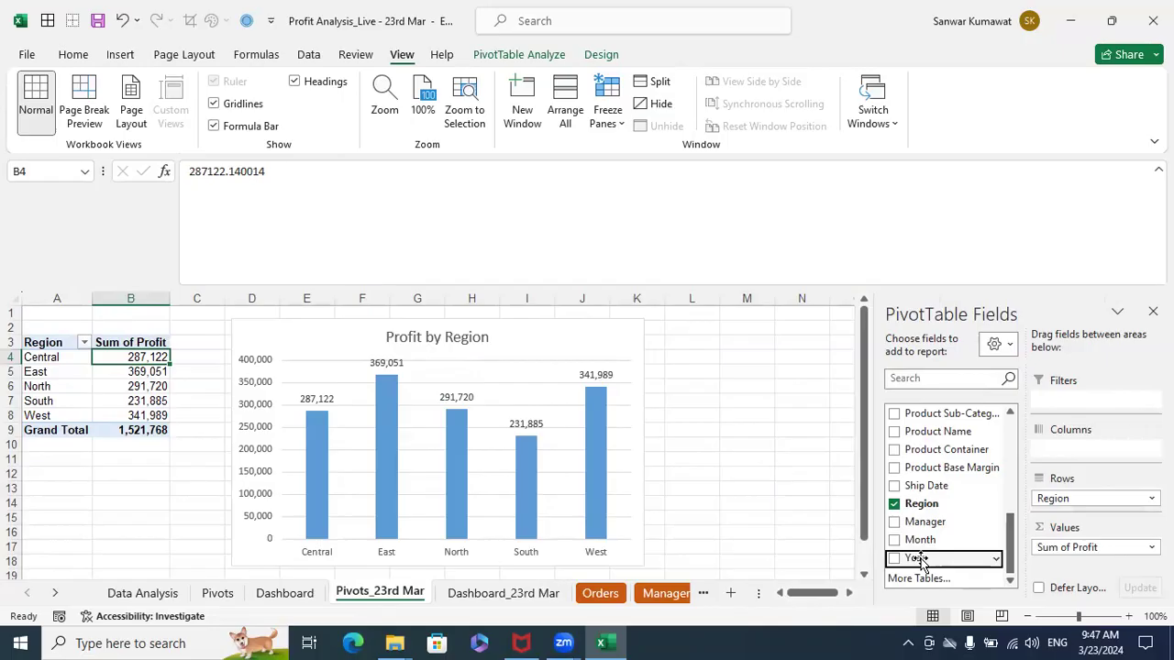
right_click(920, 562)
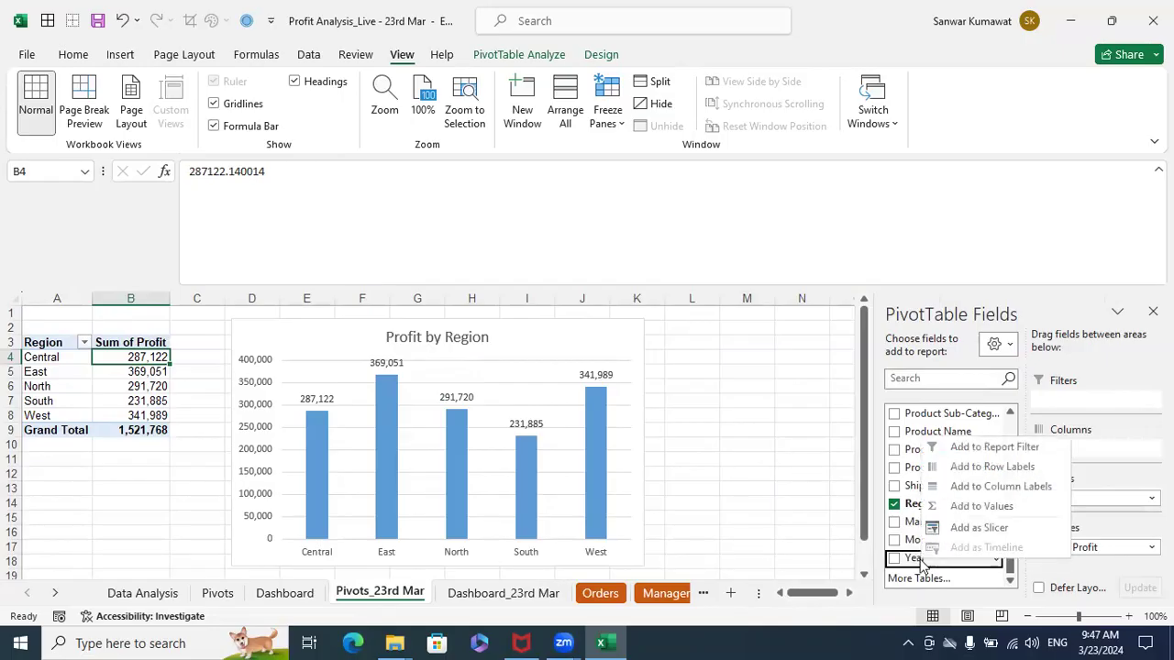
left_click(980, 529)
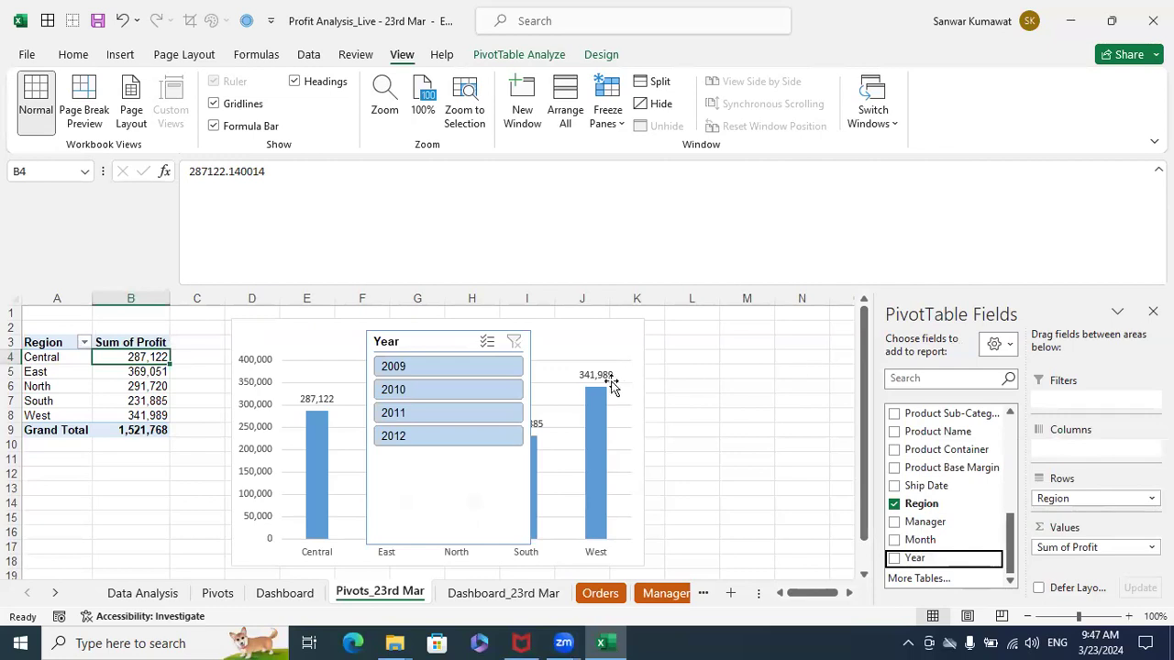
left_click_drag(438, 343, 724, 337)
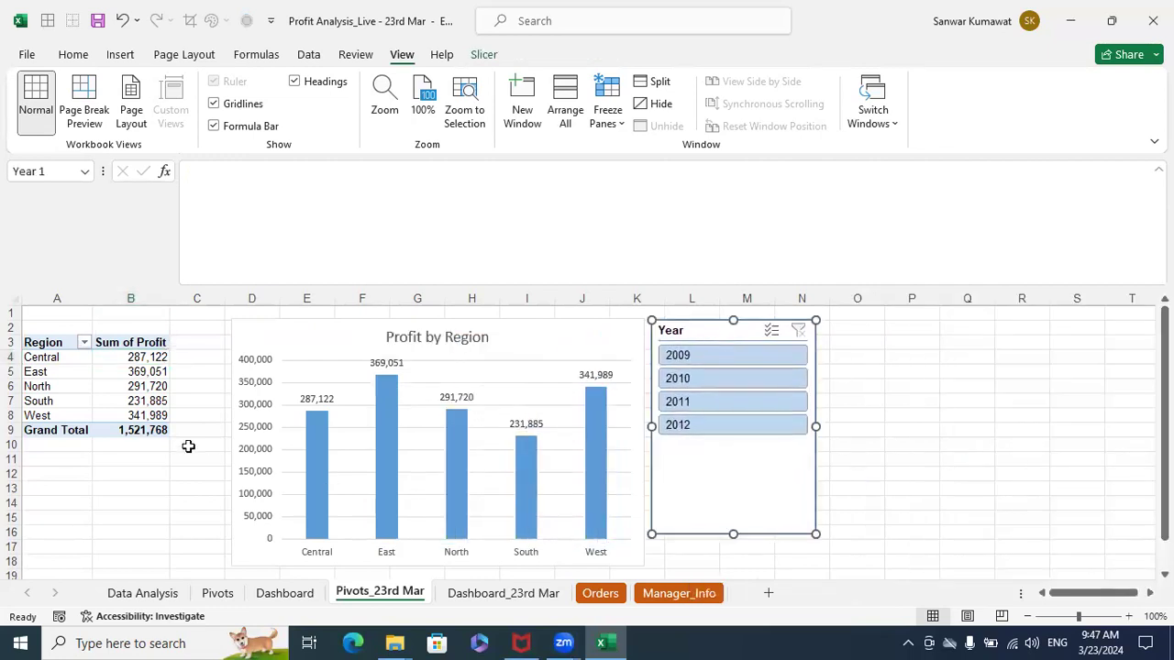
Add a Month slicer to the region pivot table and shift it slightly toward the chart's Central bar
left_click(134, 387)
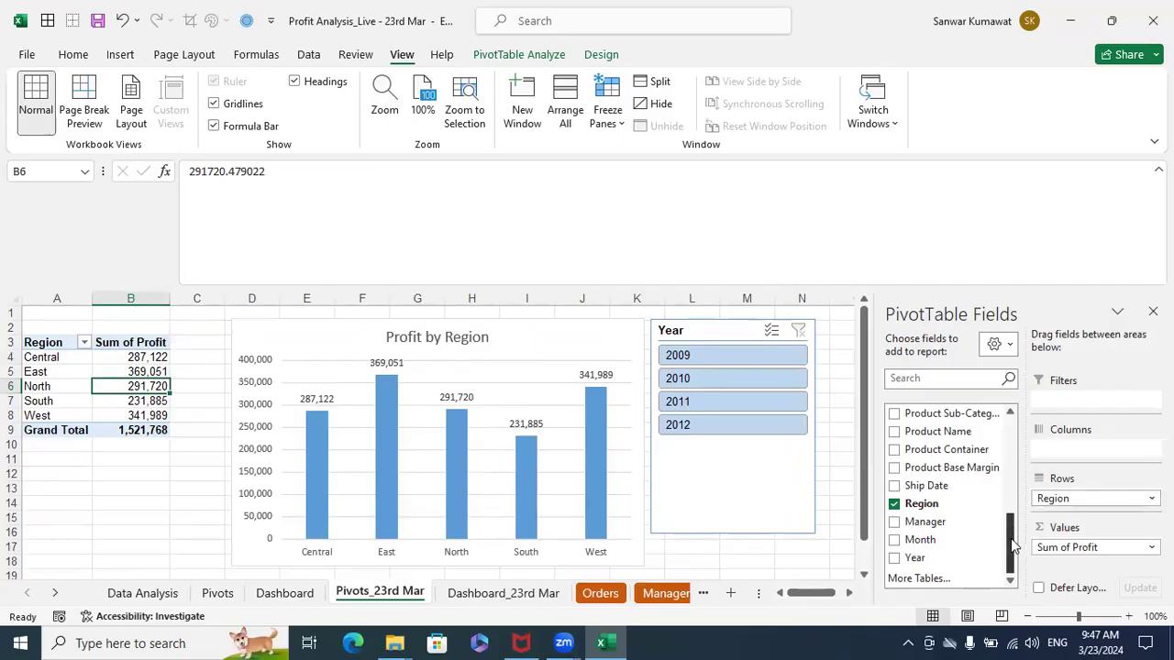
right_click(920, 543)
left_click(969, 511)
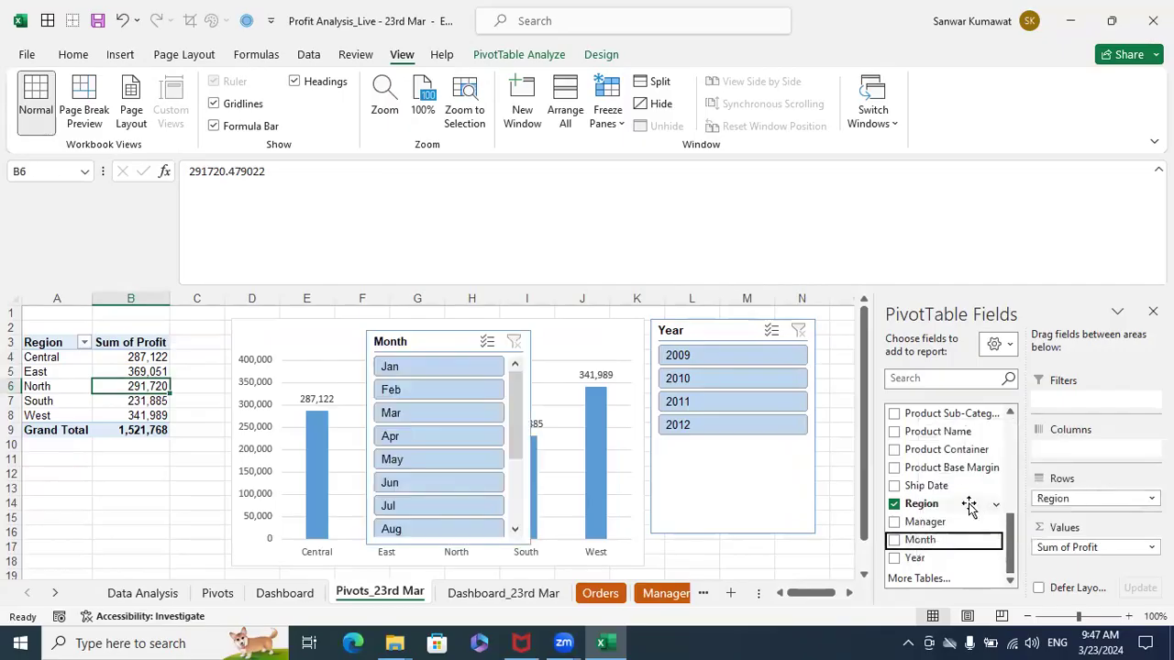
left_click_drag(448, 337, 411, 333)
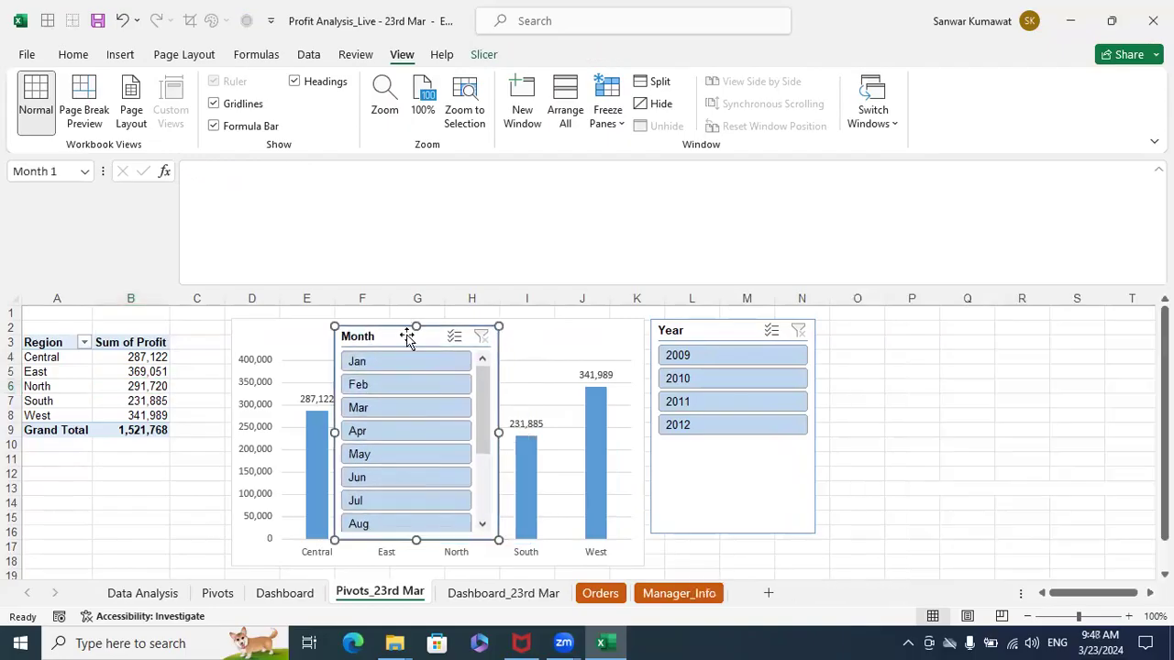
left_click_drag(482, 399, 500, 367)
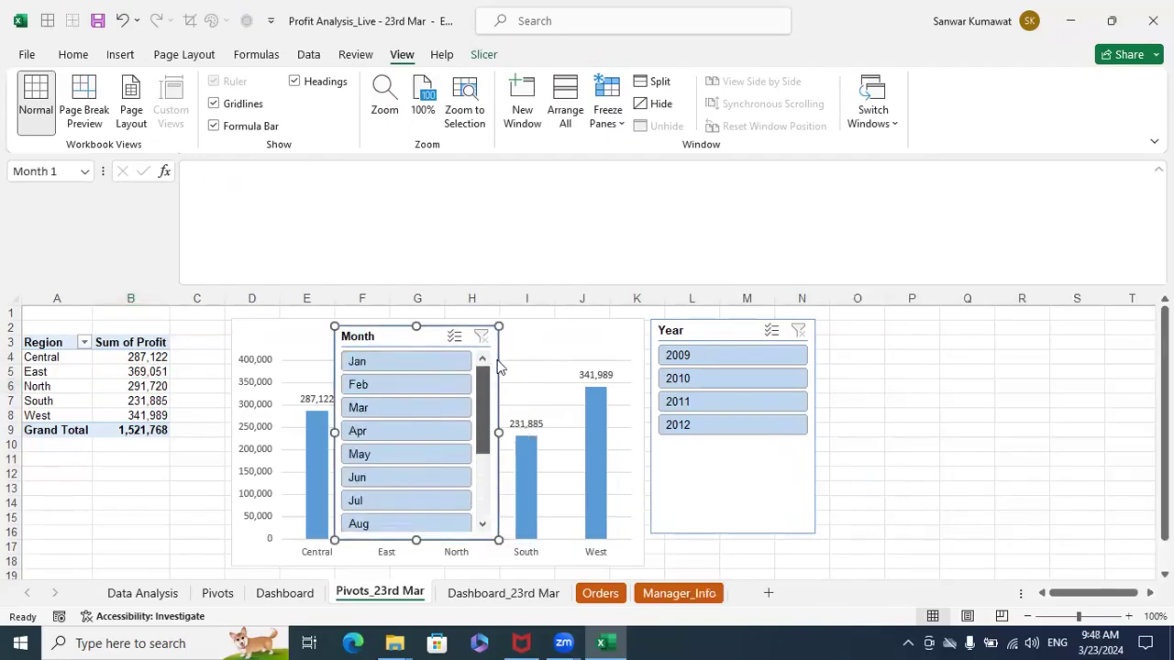
left_click(981, 21)
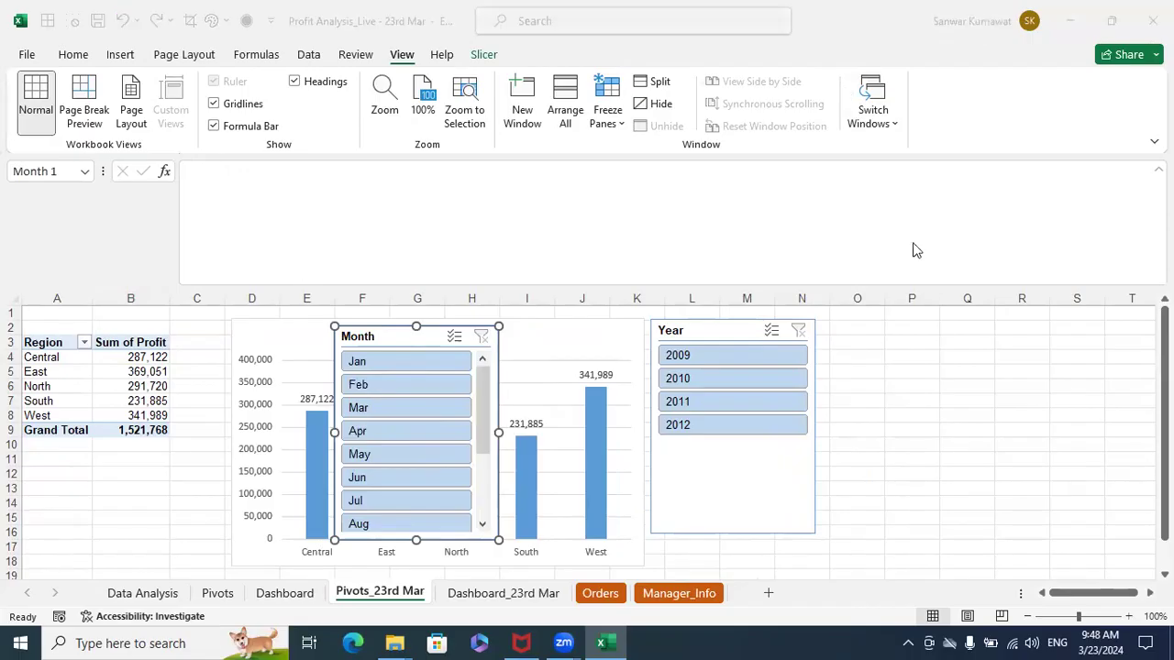
Arrange the Month slicer's buttons in 12 columns
left_click(344, 341)
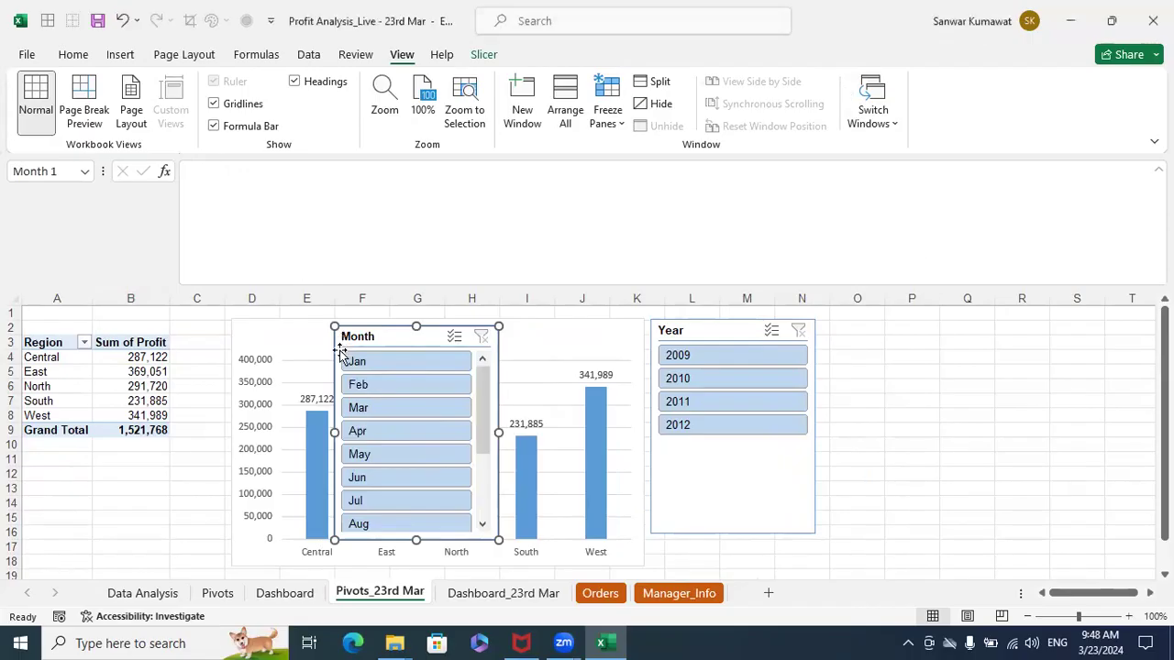
left_click(484, 55)
left_click(958, 77)
left_click(958, 77)
left_click(958, 77)
Resize the Month slicer to about 8.62" wide by 0.72" high and move it off the chart to start at column L
left_click_drag(500, 435, 1044, 354)
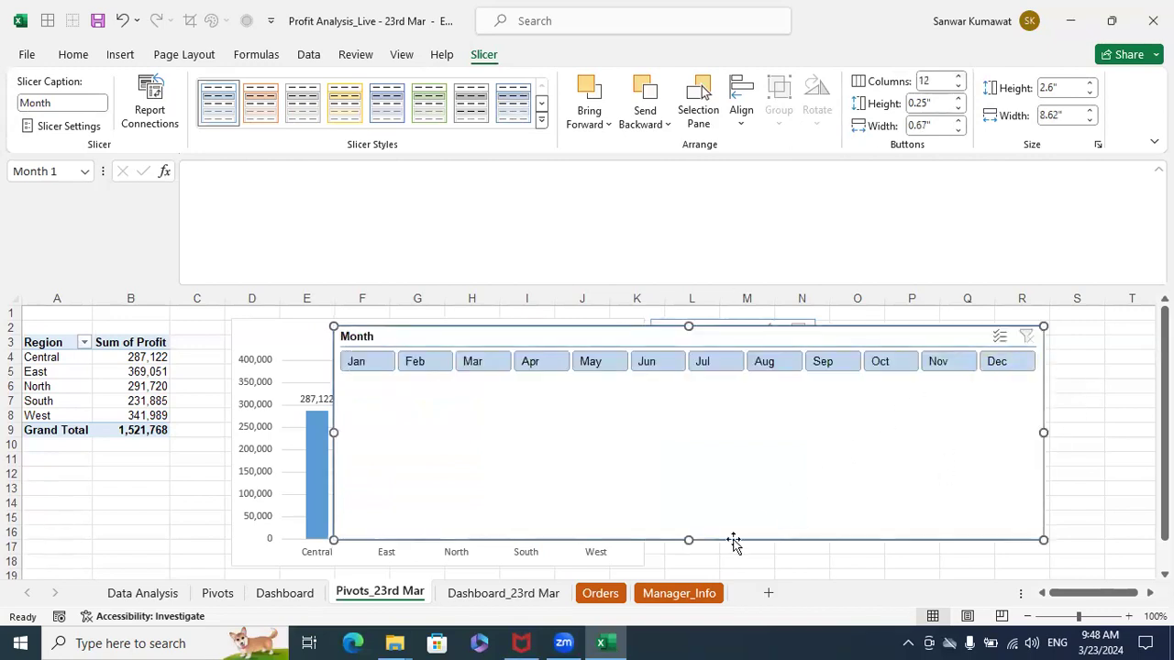
left_click_drag(693, 515, 714, 384)
left_click(965, 436)
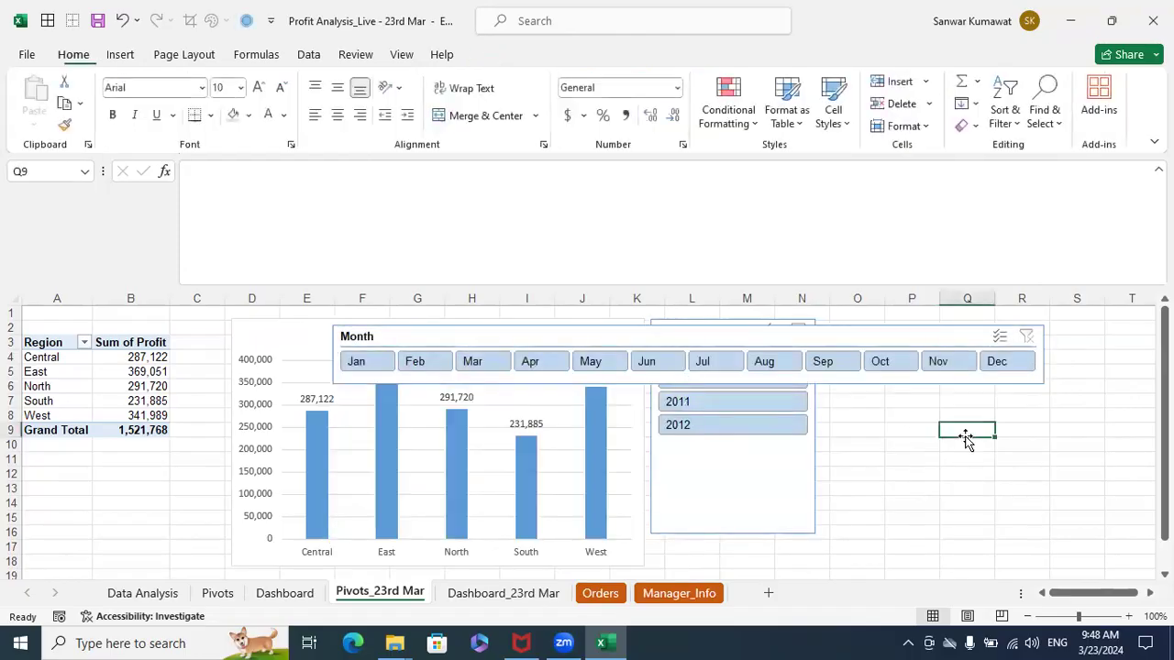
left_click(693, 342)
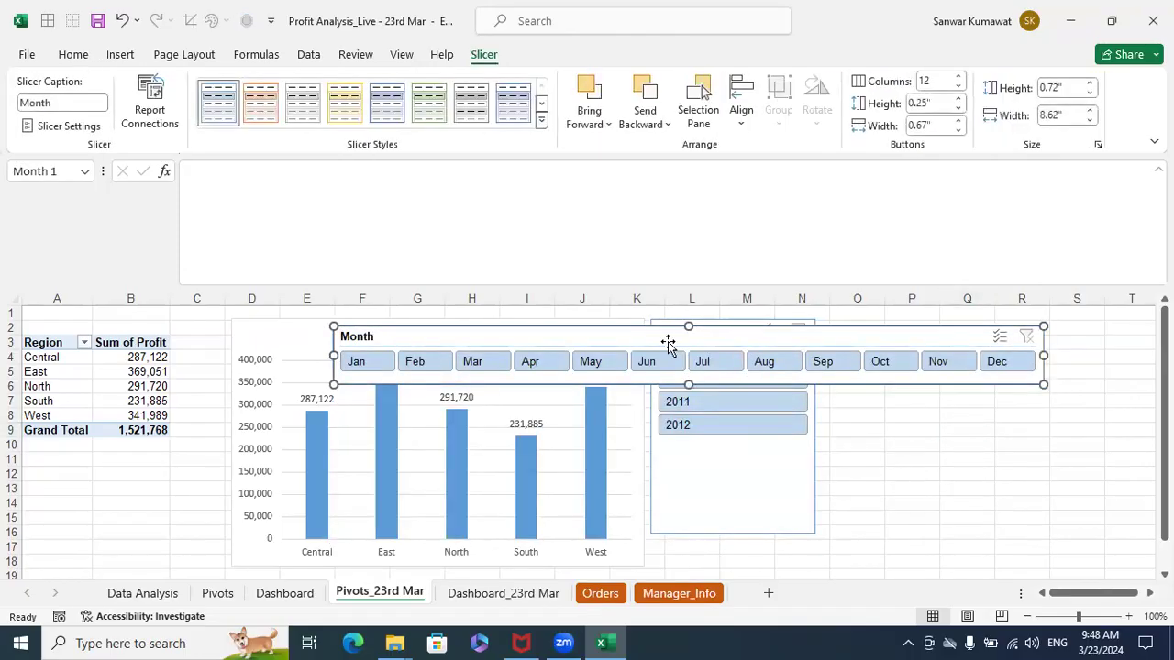
left_click_drag(640, 340, 962, 337)
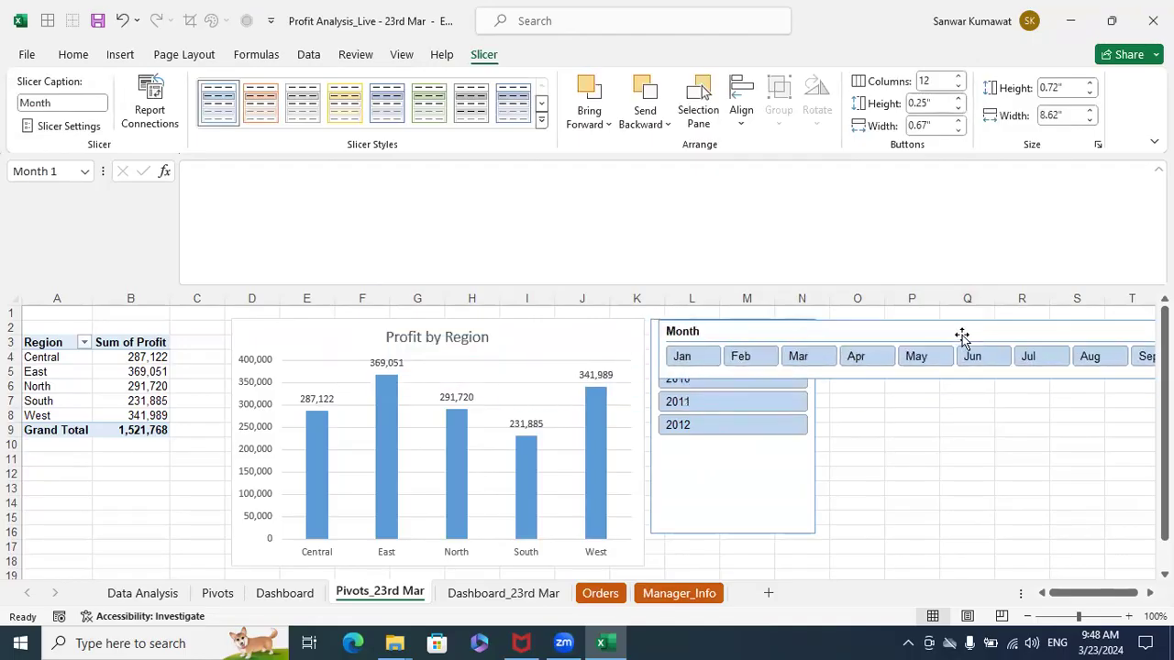
Make the Profit by Region chart title bold
left_click(549, 353)
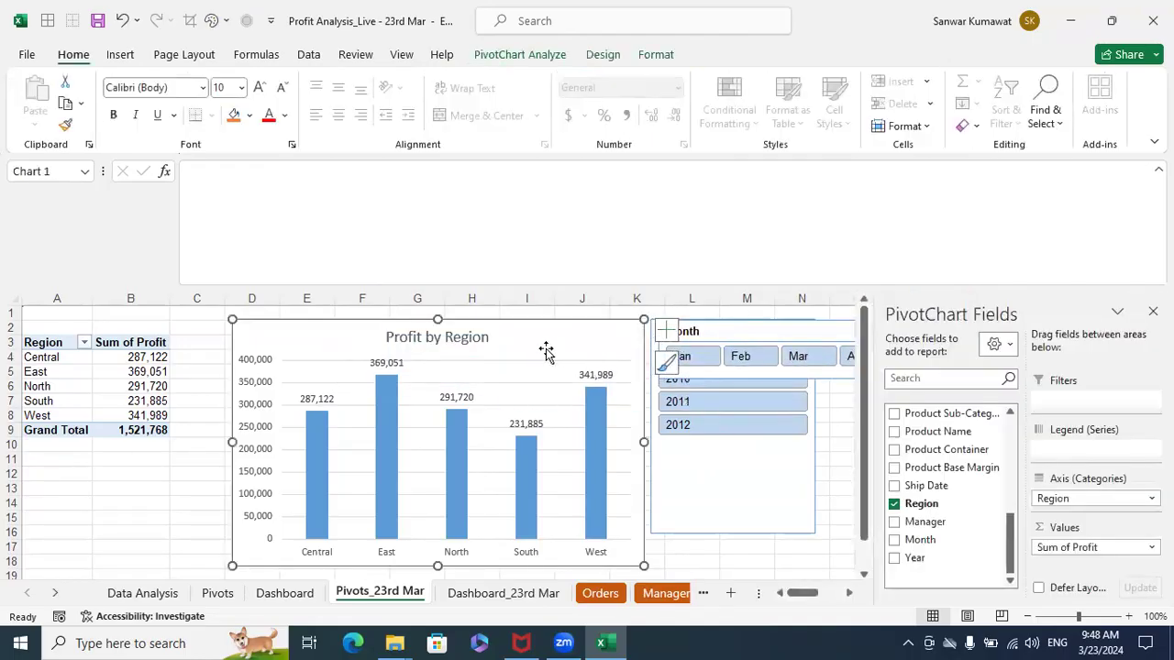
left_click(464, 338)
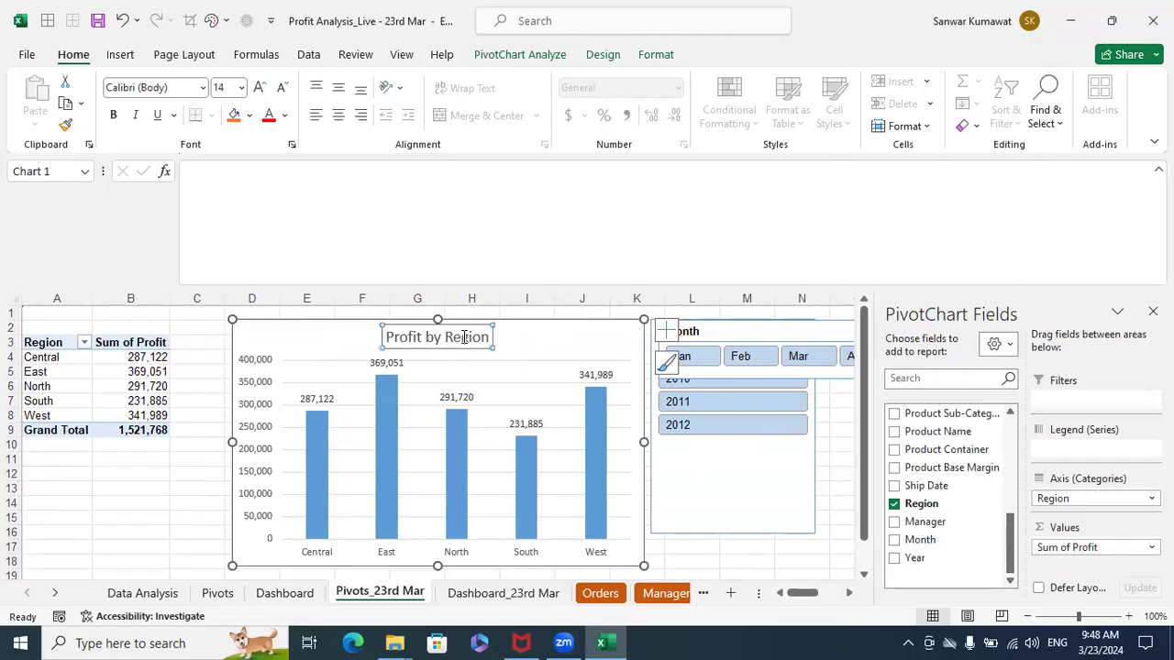
triple_click(464, 337)
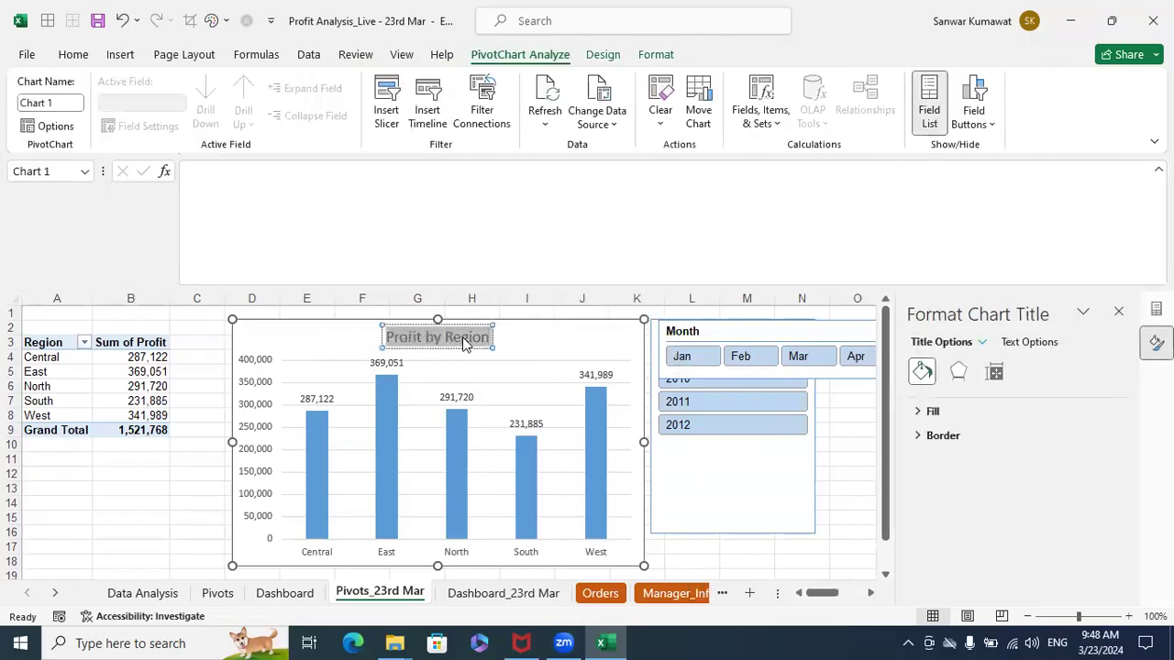
key("ctrl+b")
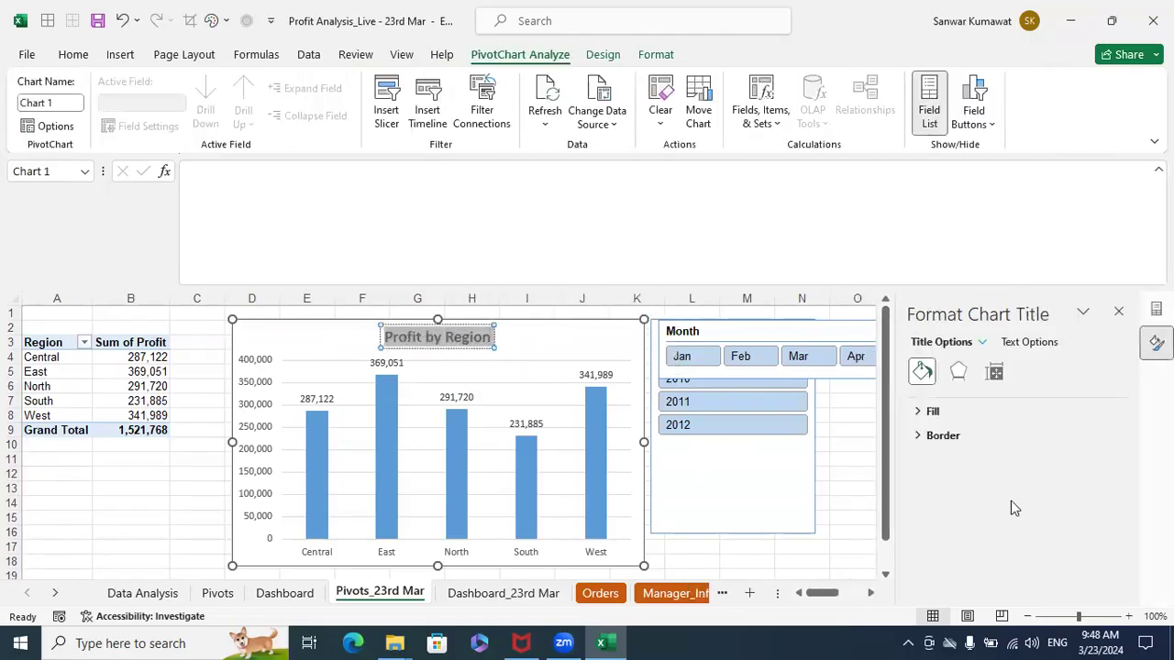
left_click(113, 519)
Cut the Profit by Region chart from the Pivots_23rd Mar sheet and paste it below the header on Dashboard_23rd Mar, over columns C to J
left_click(360, 335)
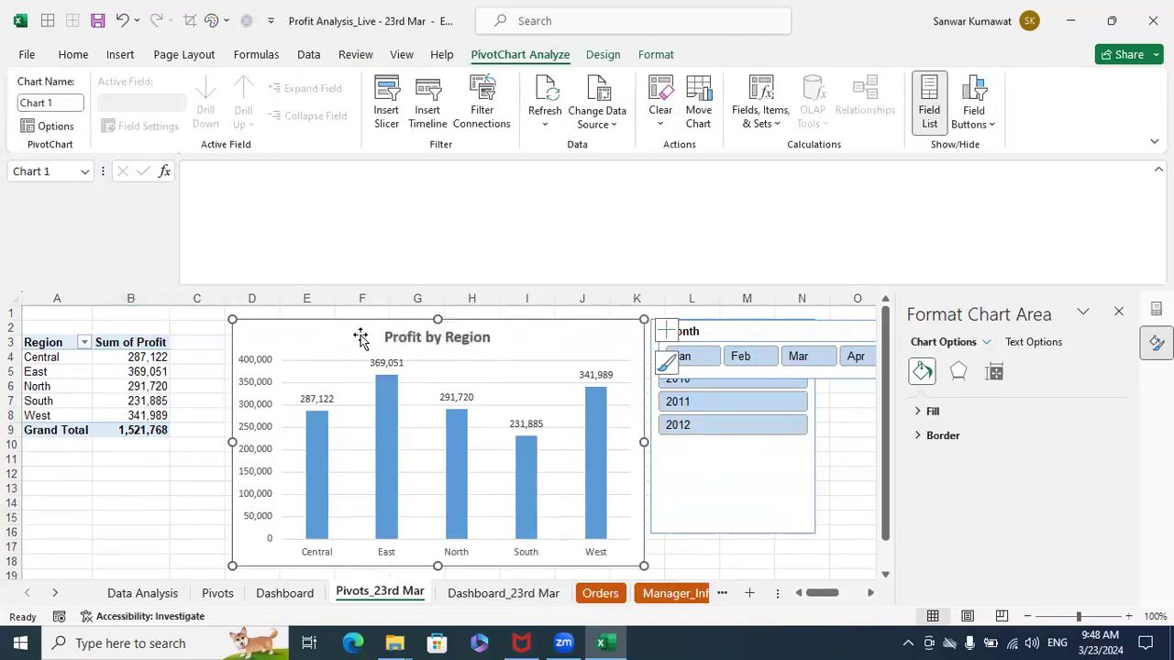
key("Delete")
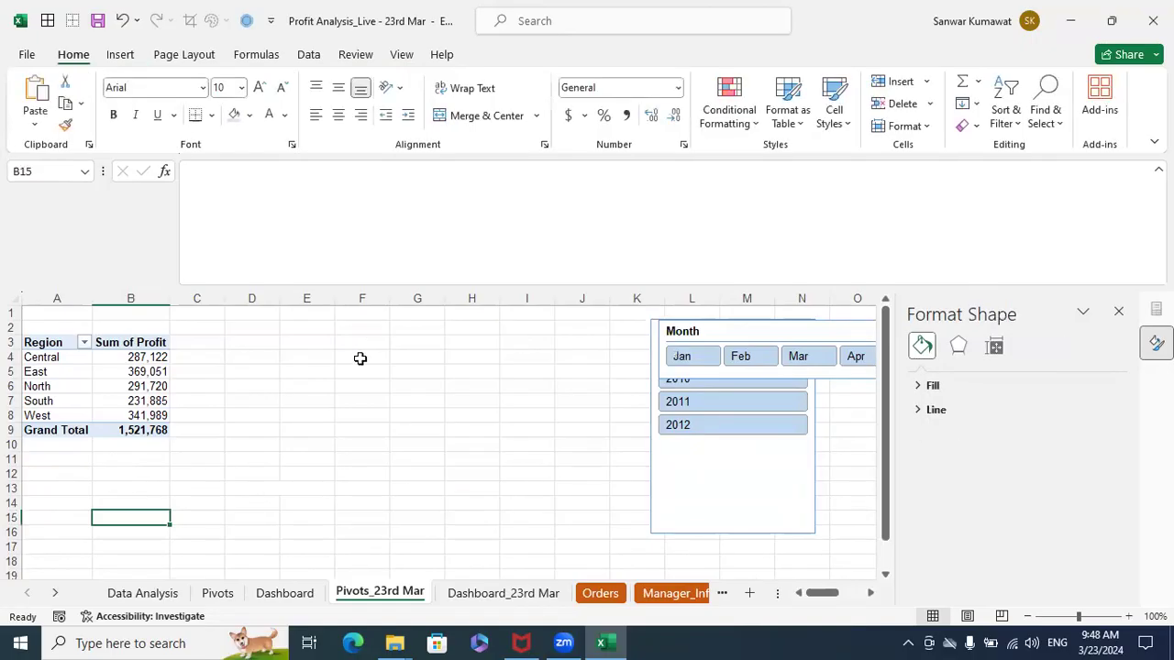
left_click(476, 594)
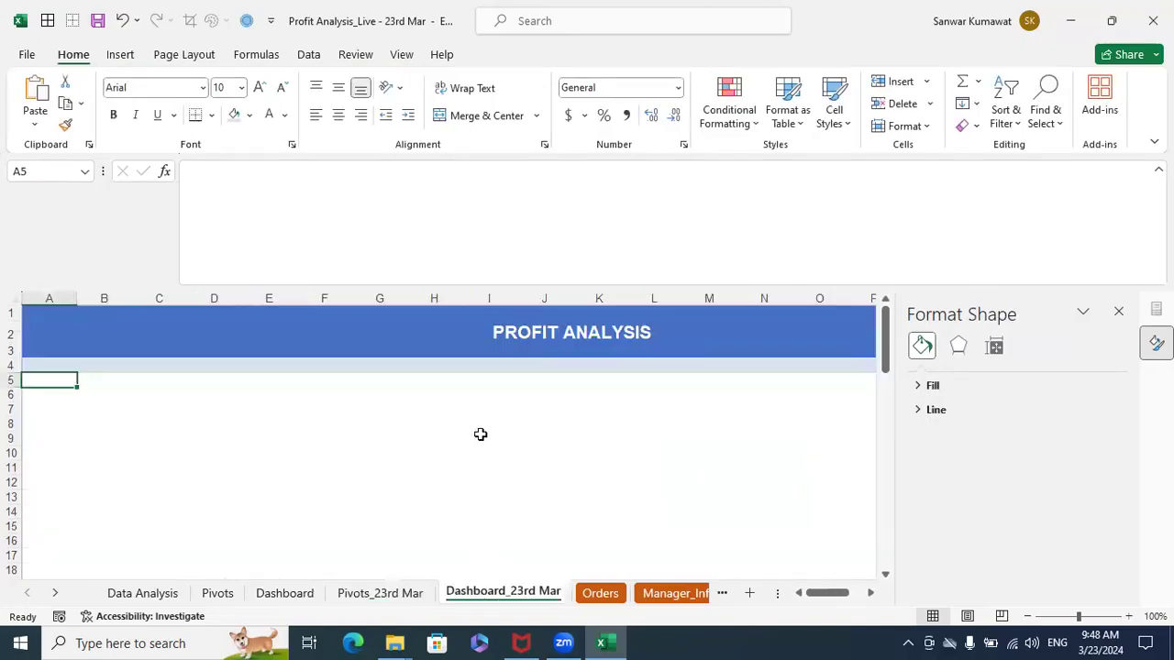
key("ctrl+v")
left_click_drag(340, 394, 454, 393)
left_click(1119, 311)
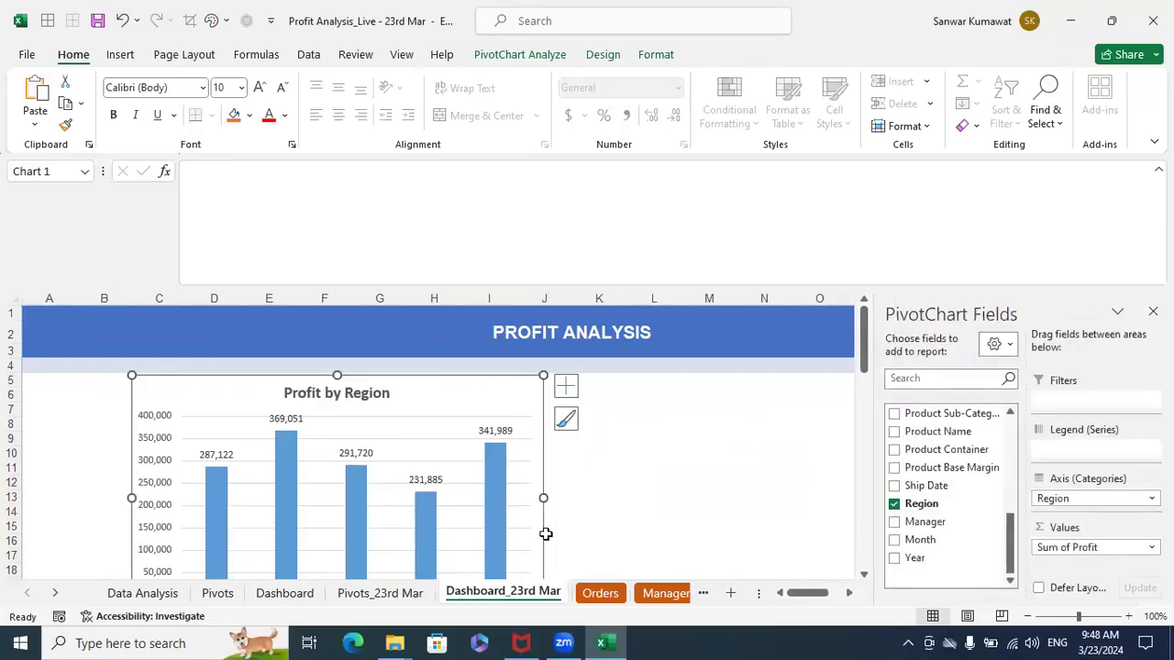
Shrink the Profit by Region chart to span about columns C to H and rows 5 to 16
scroll(550, 535, "down", 1)
left_click_drag(541, 569, 442, 498)
left_click(635, 496)
scroll(635, 499, "up", 1)
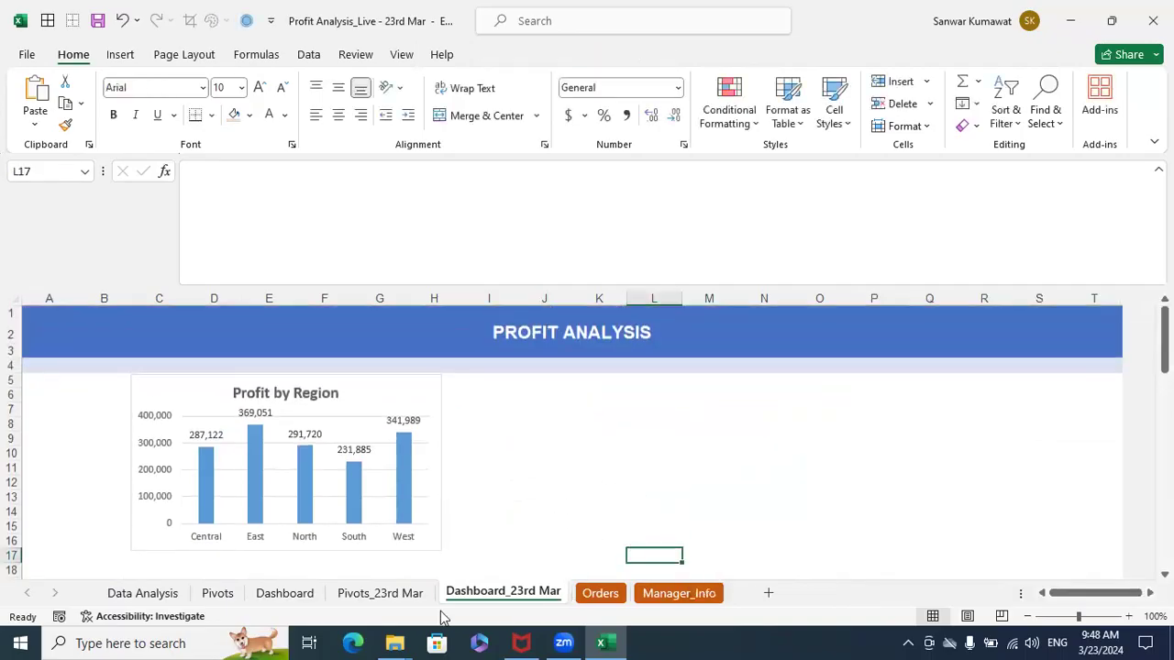
Cut the Month slicer from the Pivots_23rd Mar sheet and paste it onto Dashboard_23rd Mar
left_click(385, 594)
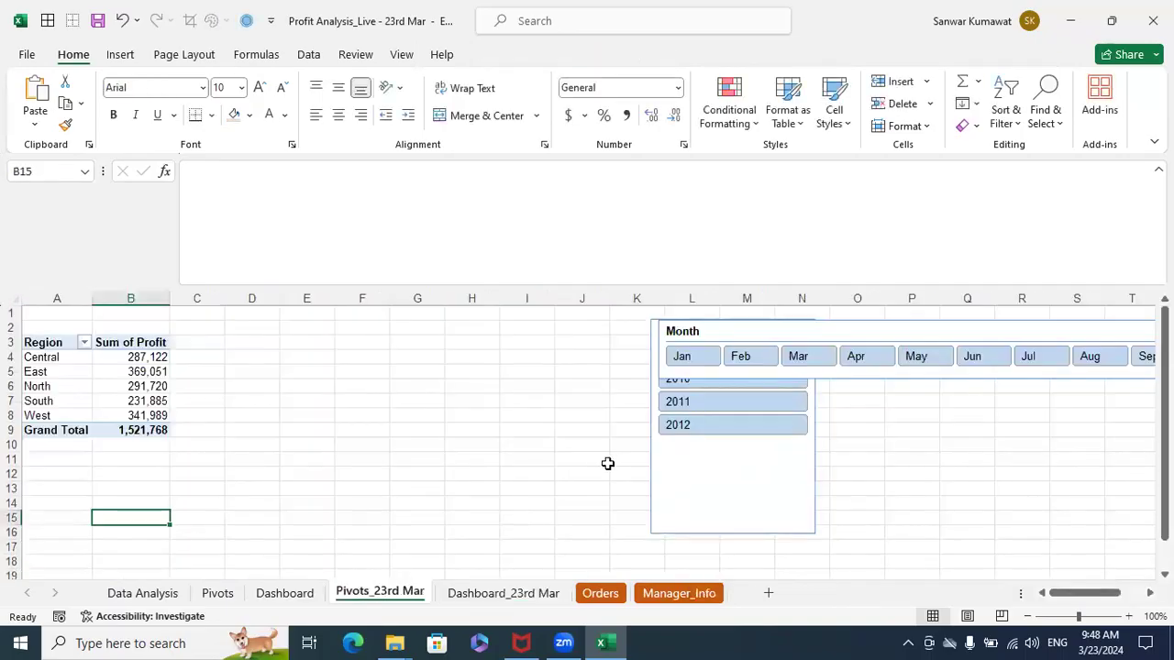
left_click(760, 330)
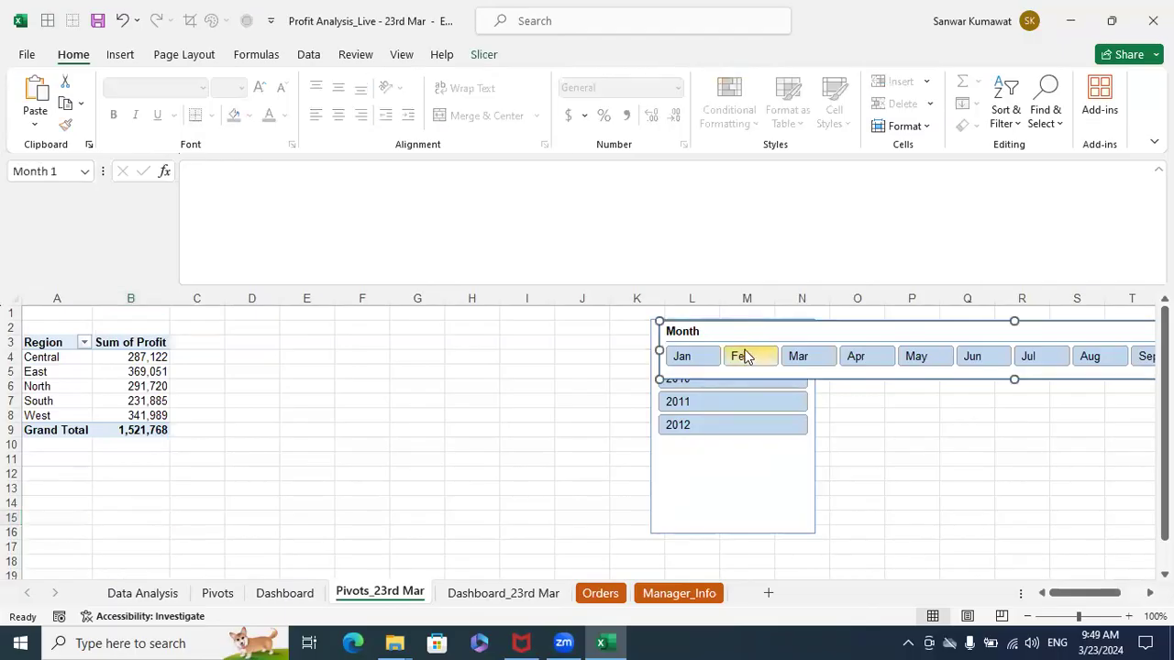
key("Delete")
left_click(500, 594)
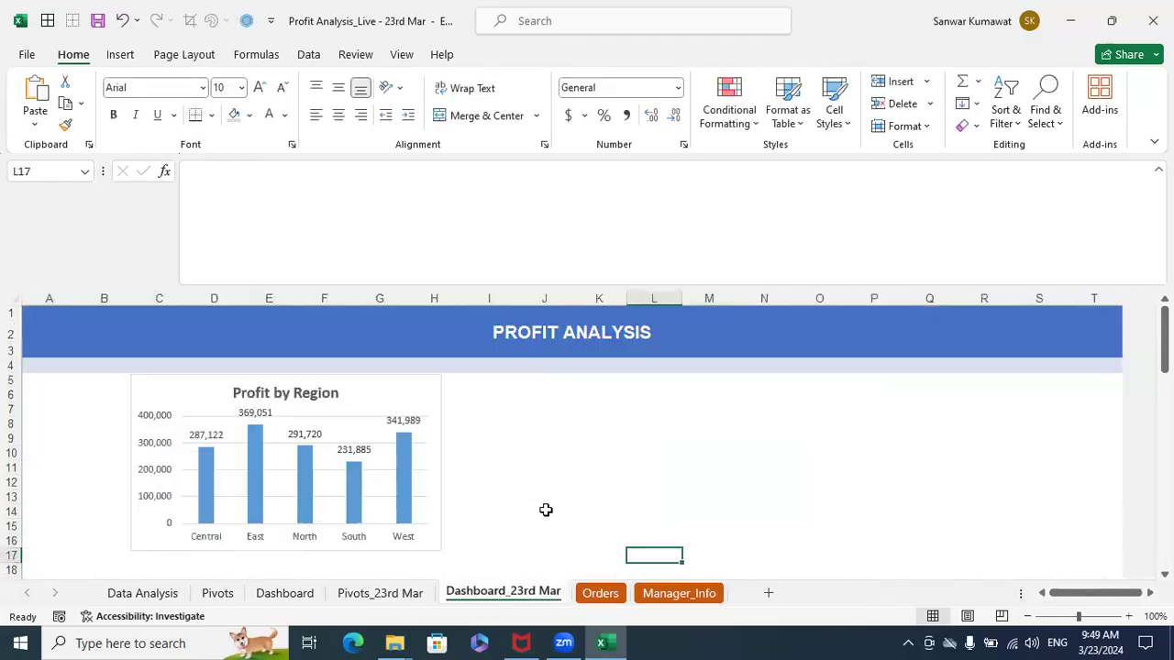
key("ctrl+v")
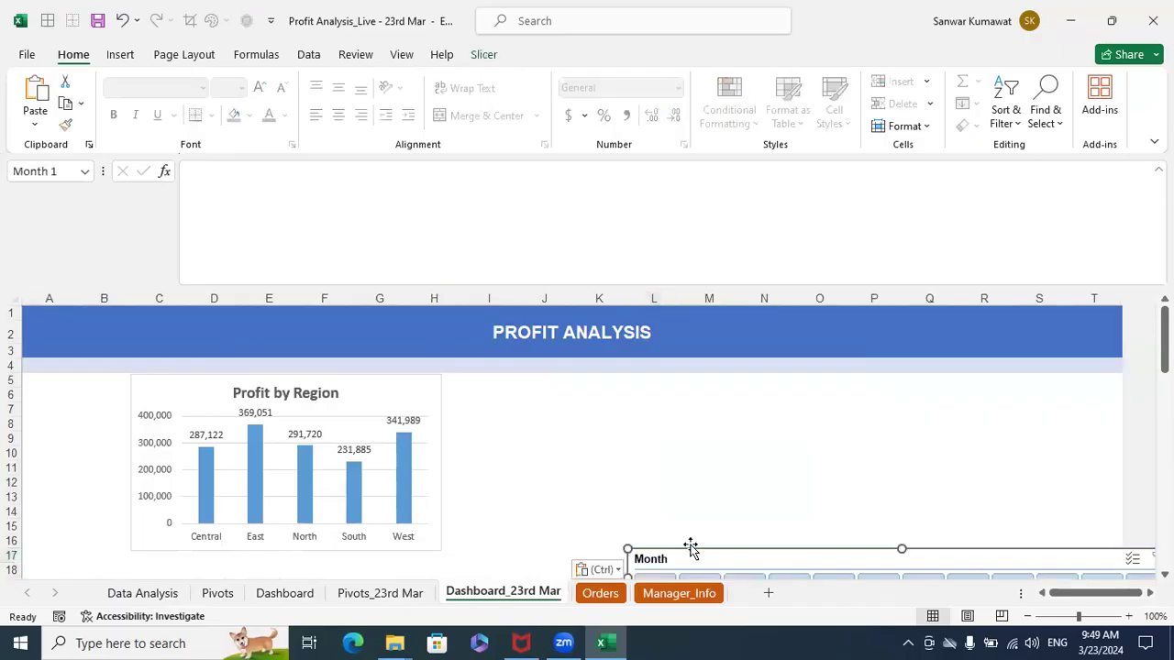
Place the Month slicer directly below the header with the chart beneath it, stretching the slicer from column C to column T
left_click_drag(396, 393, 177, 385)
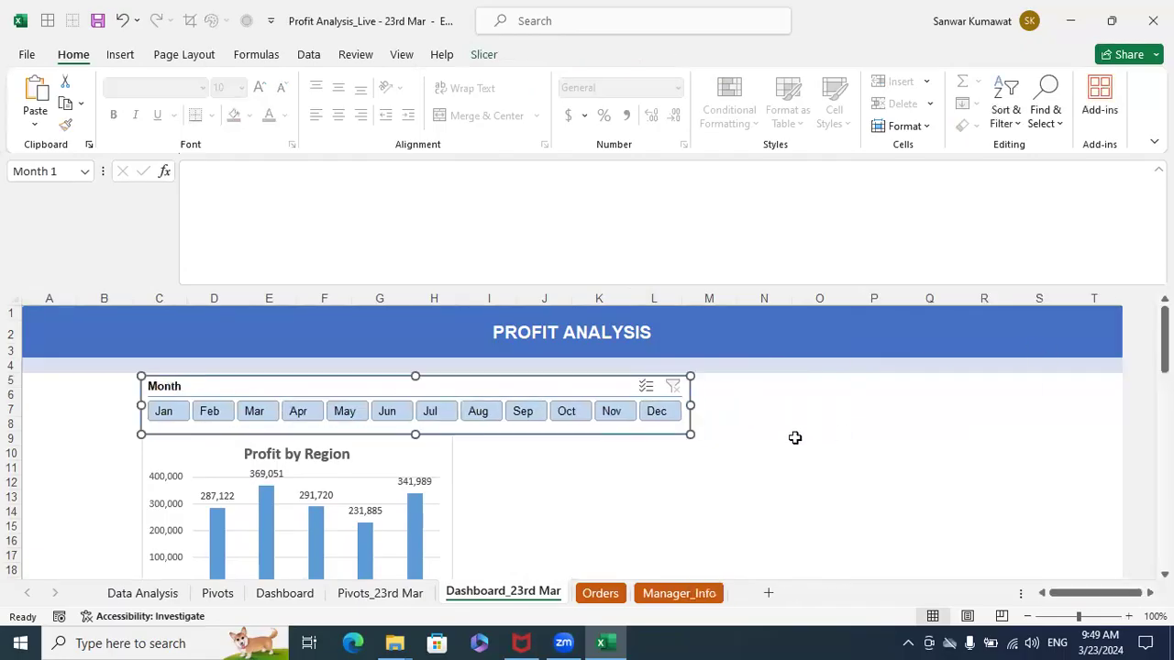
left_click_drag(706, 405, 1119, 387)
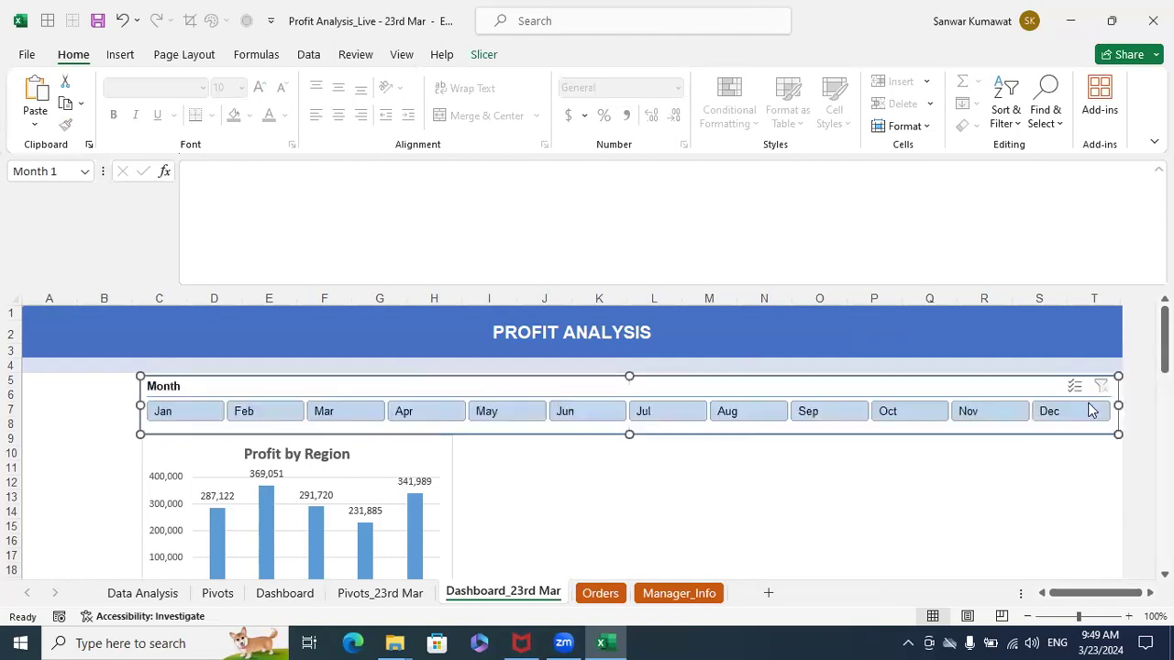
left_click(932, 491)
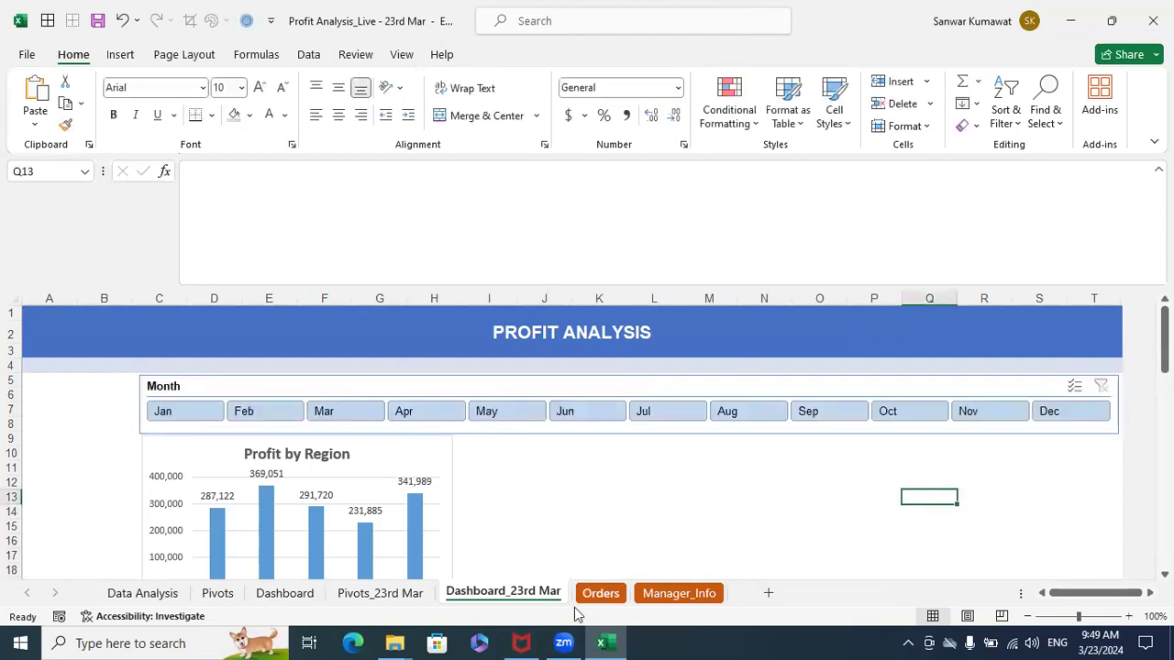
Move the Year slicer from Pivots_23rd Mar to Dashboard_23rd Mar, placing it below the header and narrowing it to columns A and B
left_click(410, 596)
left_click(707, 332)
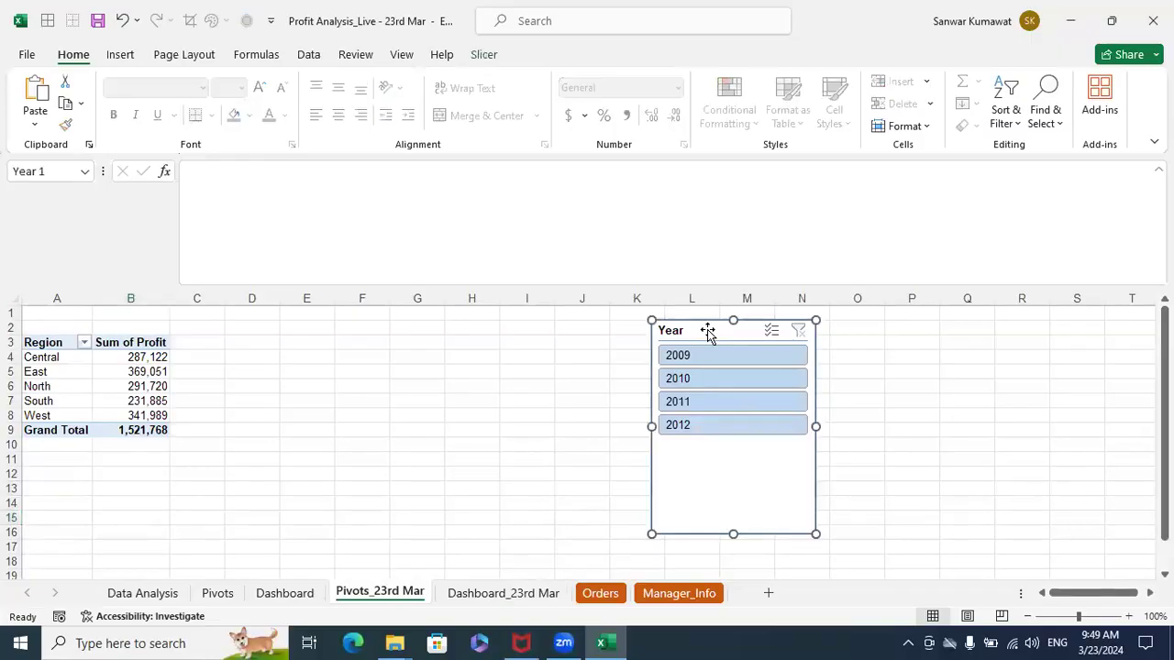
key("Delete")
left_click(484, 594)
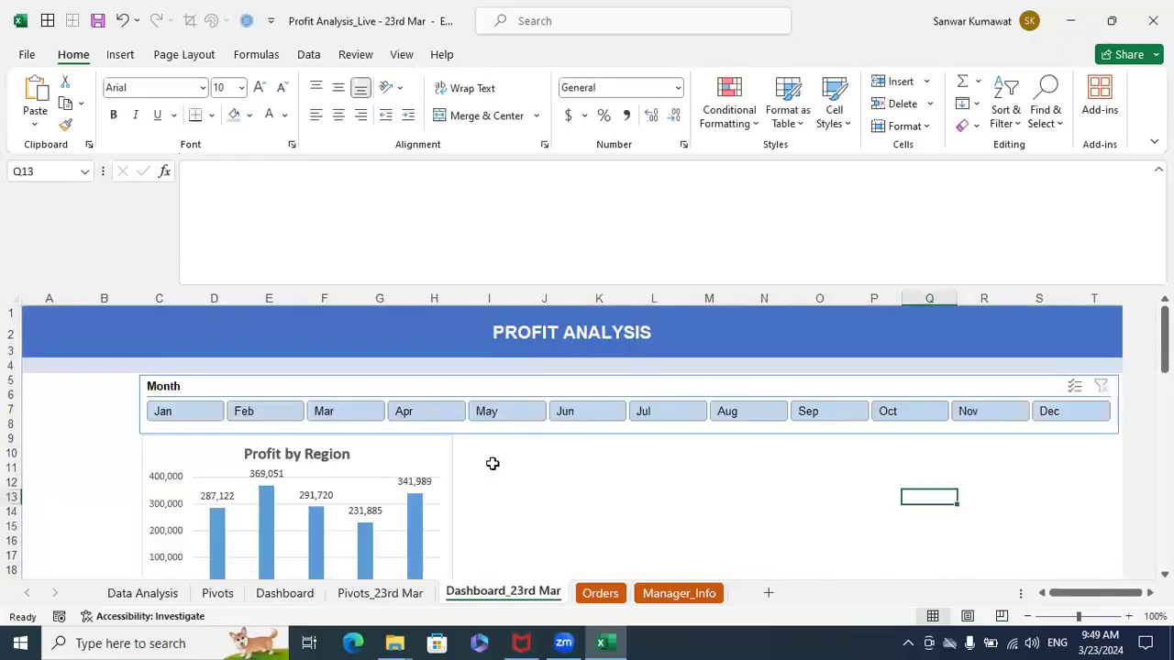
key("ctrl+v")
left_click_drag(948, 486, 25, 381)
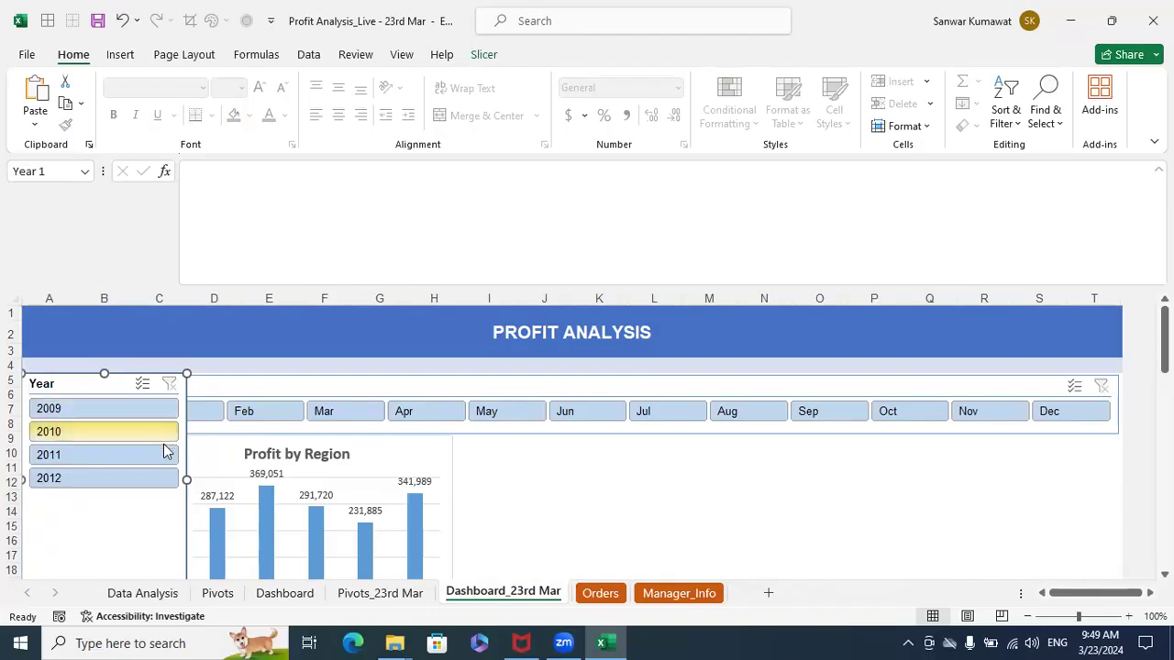
left_click_drag(185, 479, 138, 486)
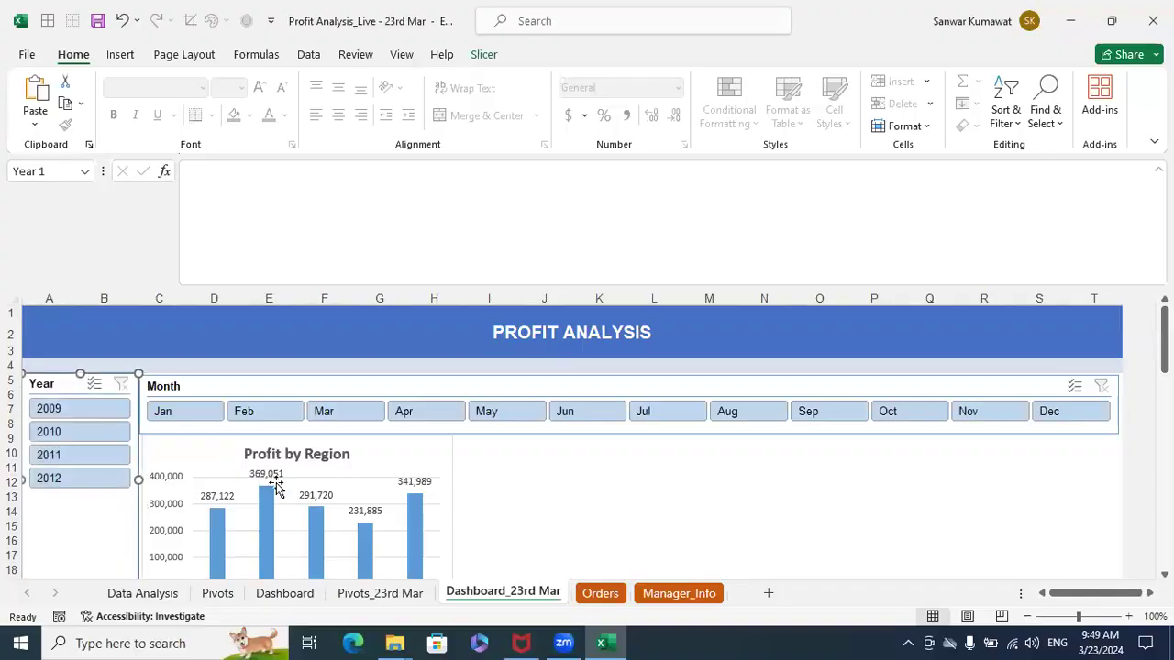
Narrow the Profit by Region chart to about columns C to G and place it flush beneath the Month slicer, beside the Year slicer
left_click(380, 457)
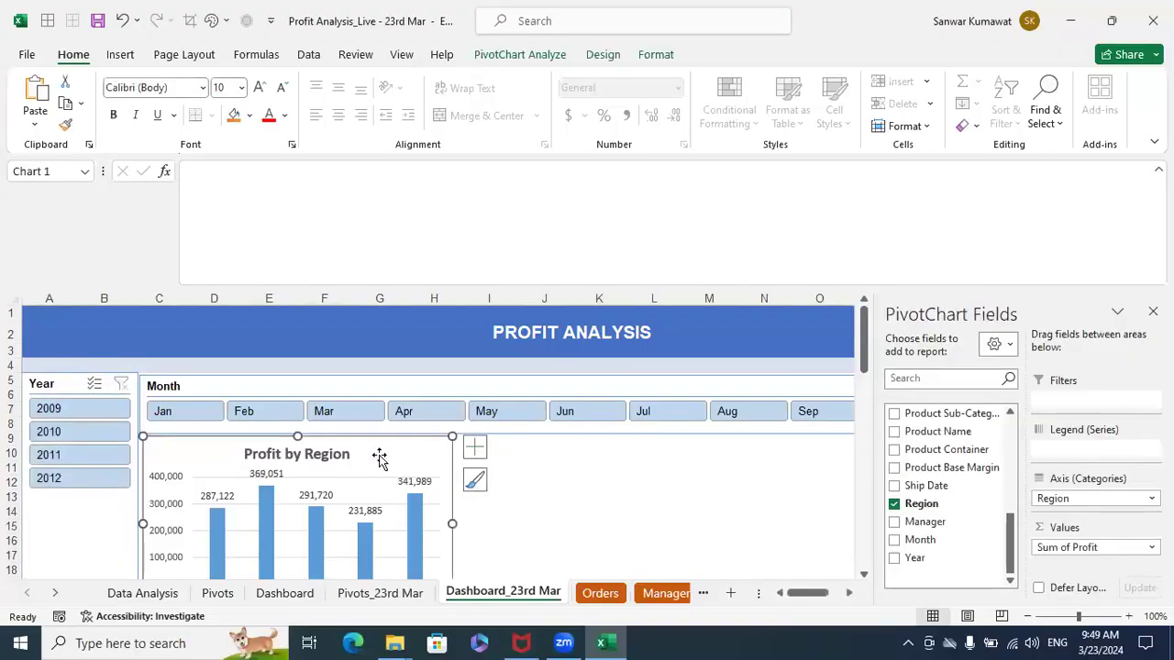
key("shift+Left")
key("shift+Left")
key("Right")
key("Right")
key("Right")
key("Right")
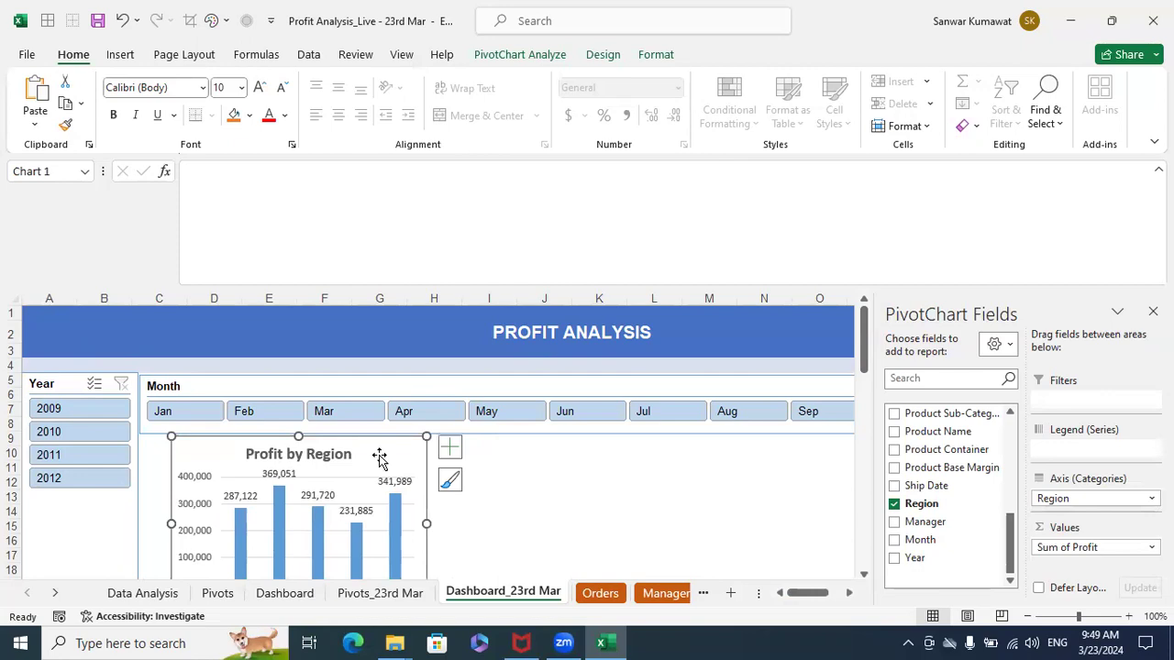
left_click_drag(380, 457, 345, 449)
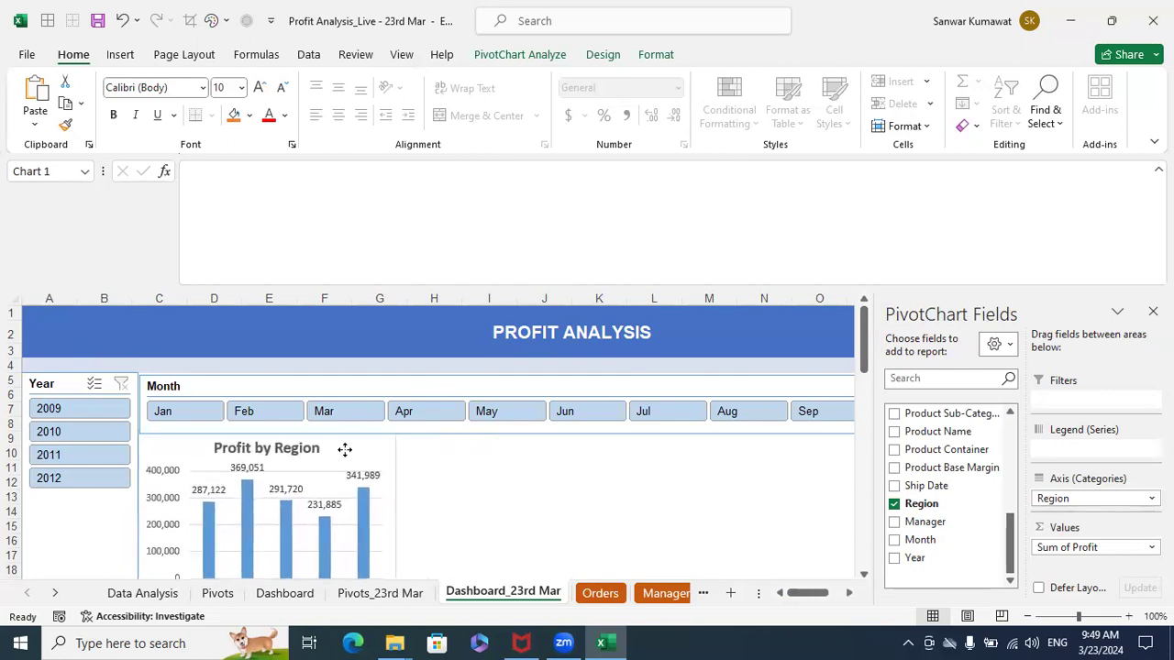
left_click(503, 497)
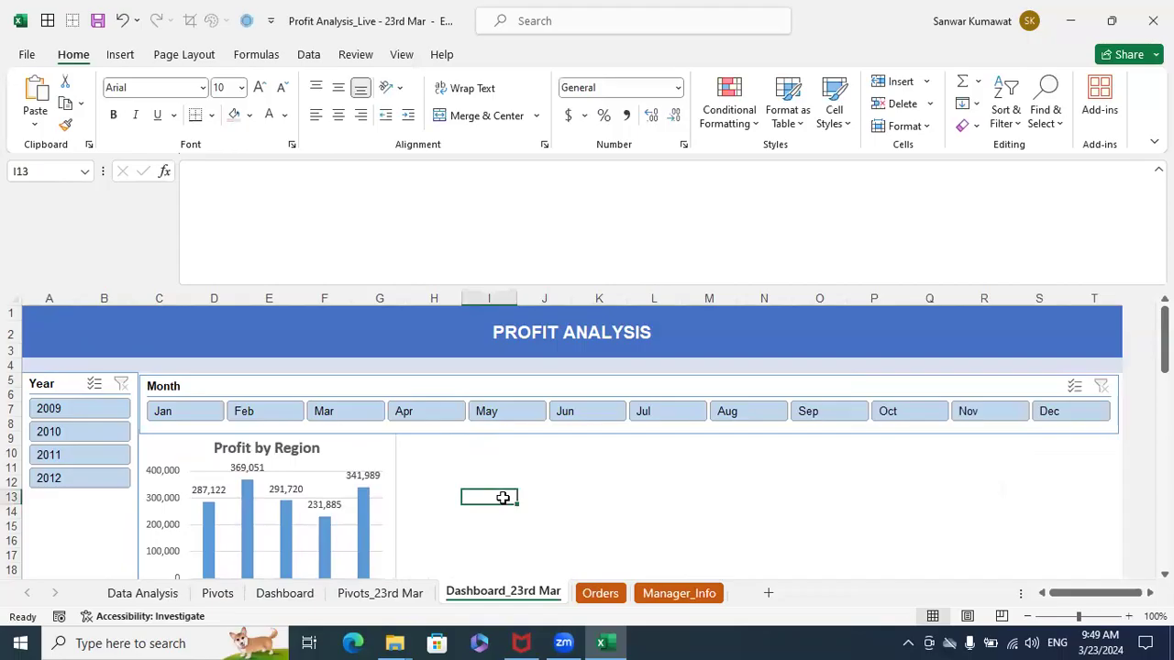
Filter the Profit by Region chart with the Year slicer by 2009, 2010, 2011 and 2012 in turn
scroll(503, 497, "down", 1)
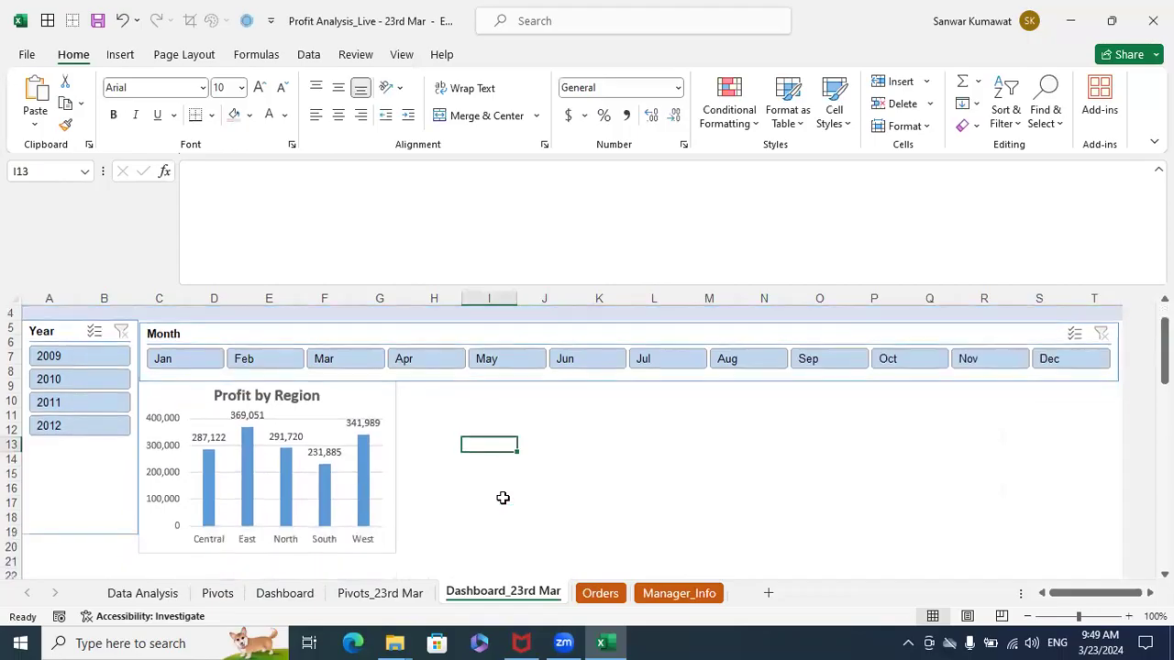
left_click(90, 532)
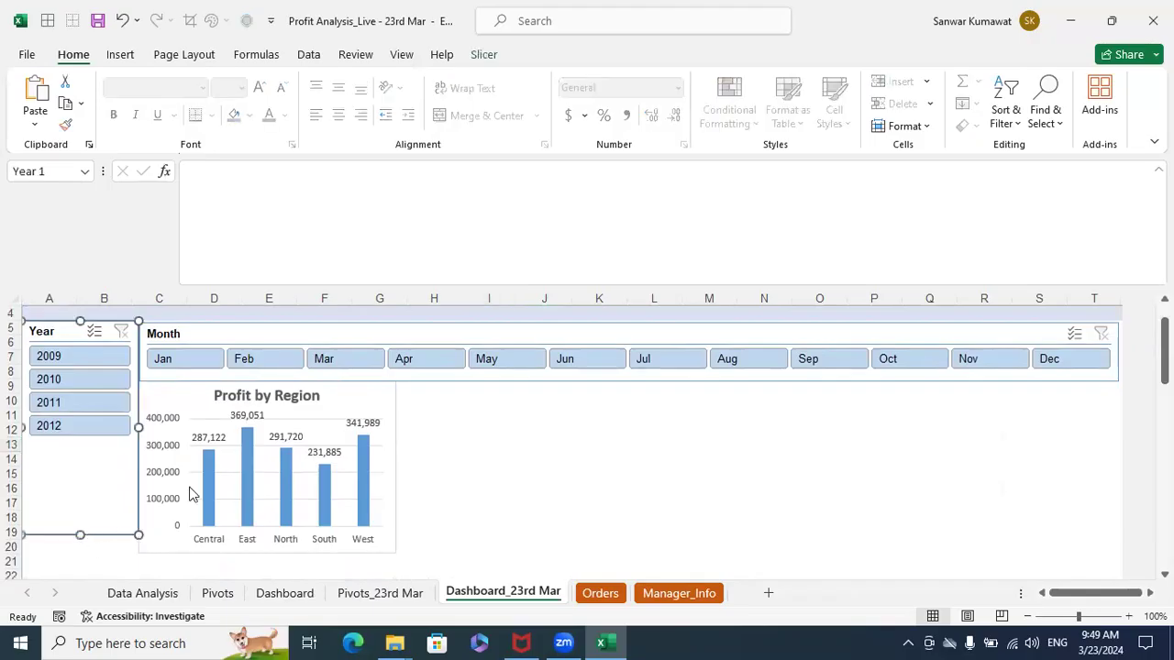
left_click(87, 356)
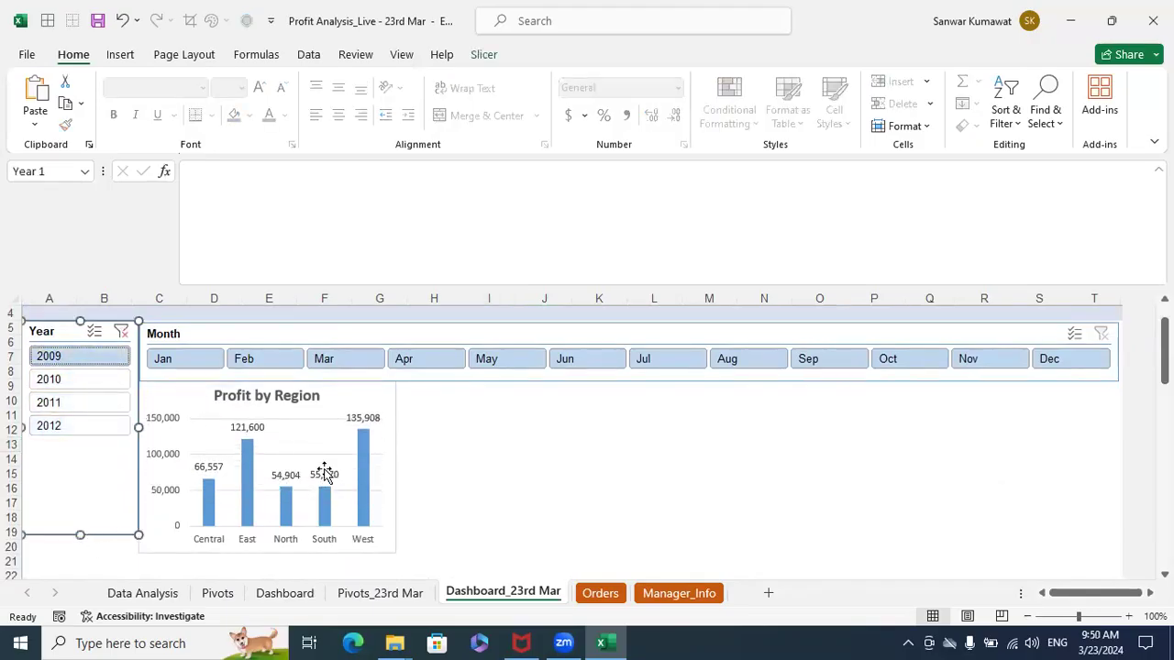
left_click(92, 381)
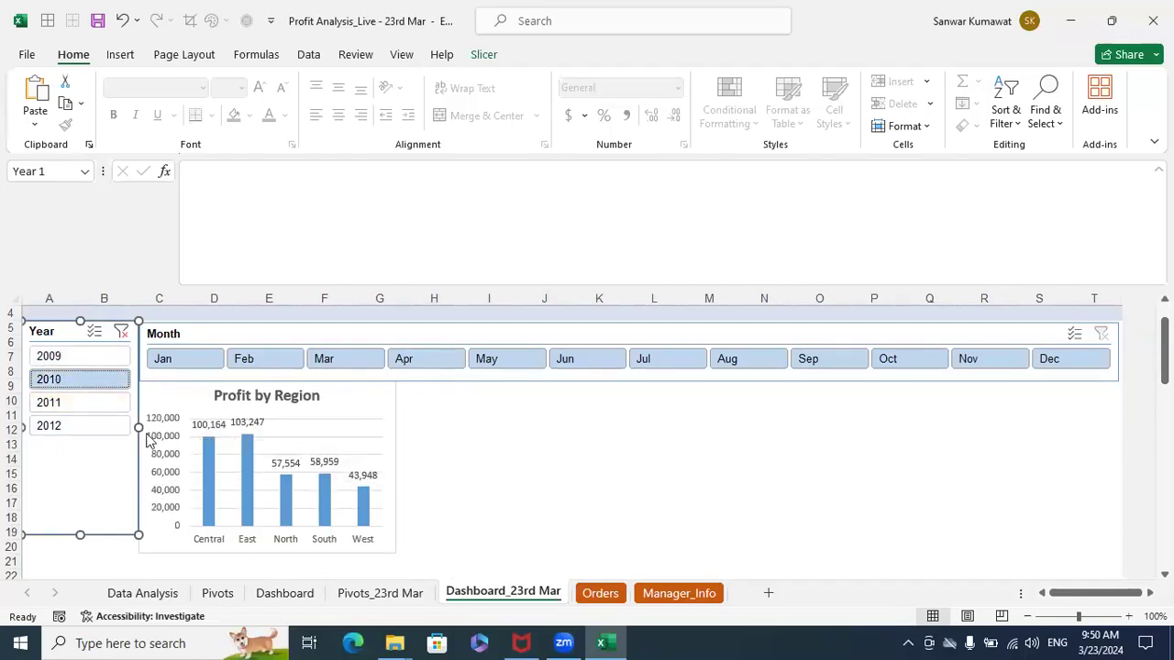
left_click(89, 403)
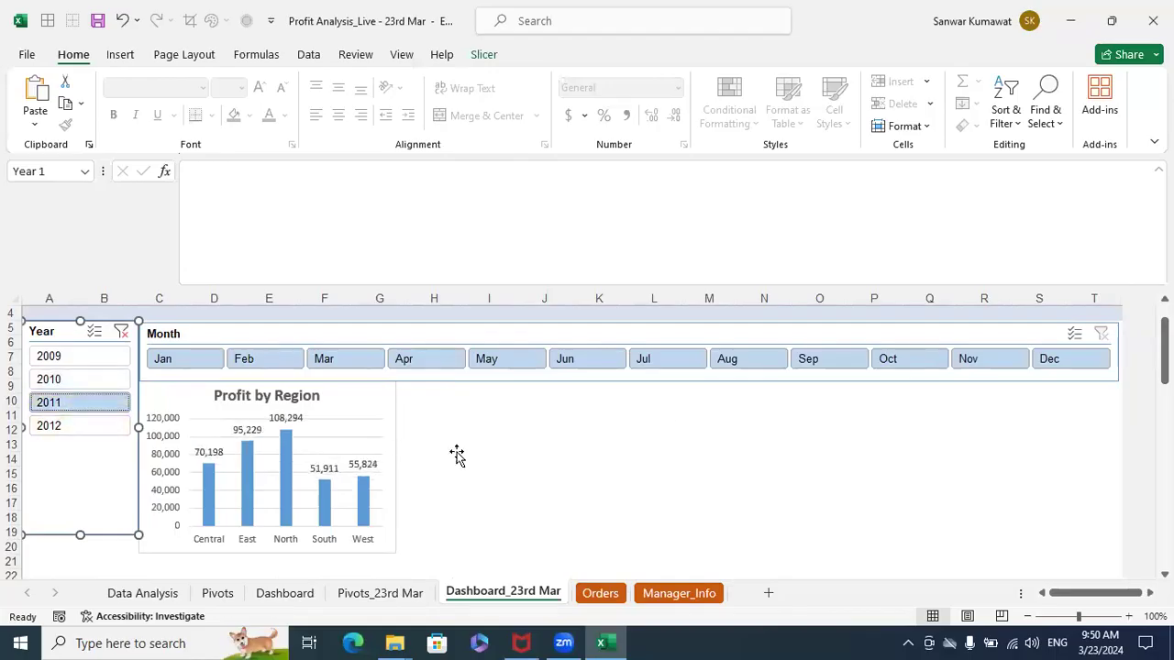
left_click(73, 428)
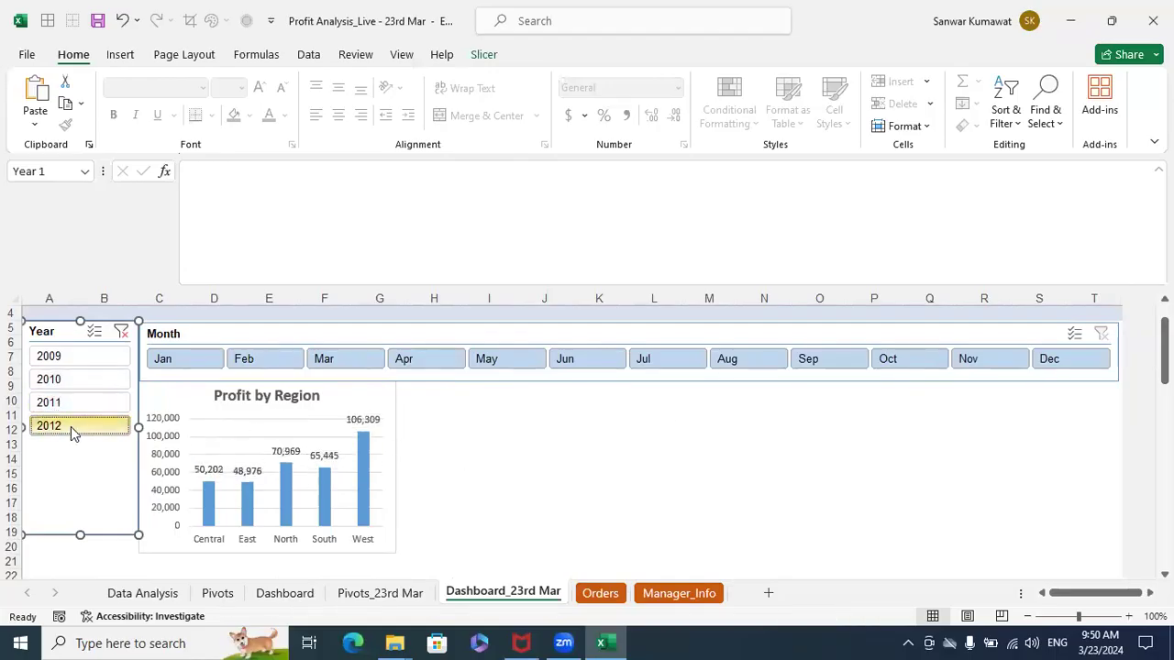
Switch the Profit by Region chart between 2010 and 2009 with the Year slicer, ending on 2010
left_click(90, 382)
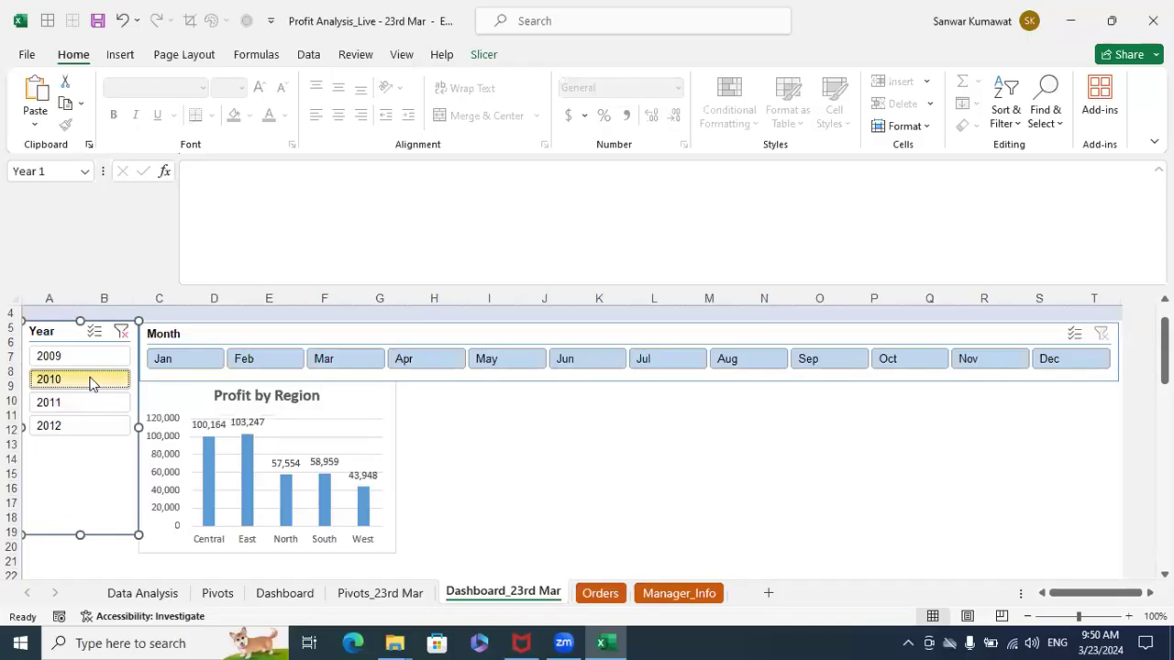
left_click(88, 360)
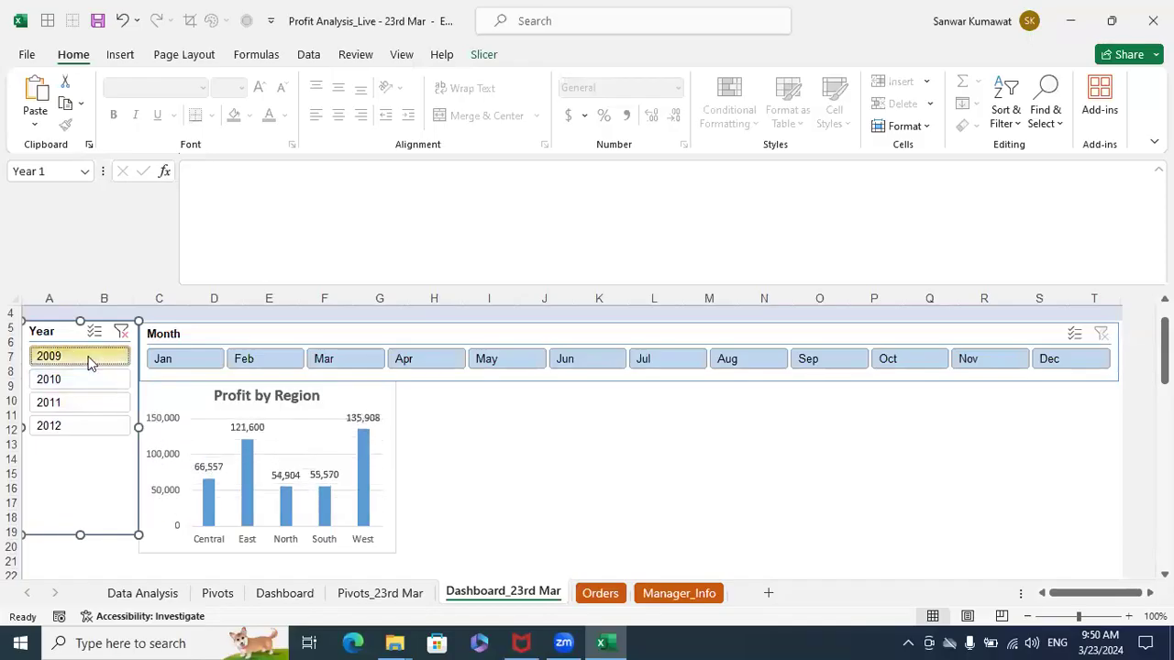
left_click(88, 380)
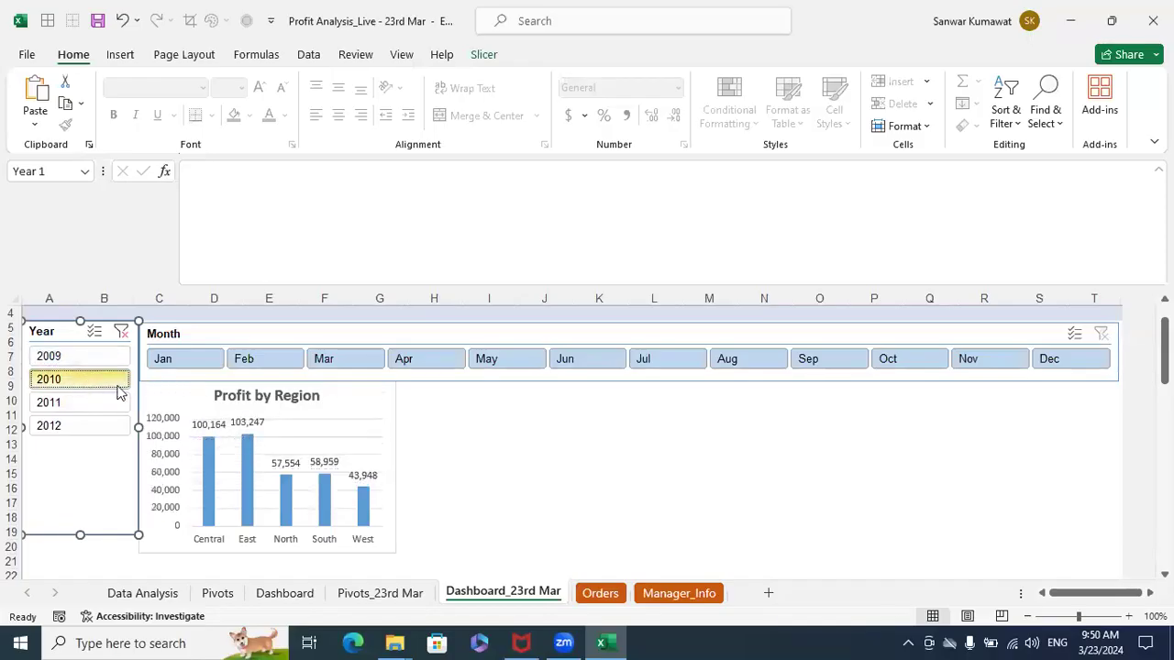
Filter the chart by Jun, Jul, Aug and Jan in turn with the Month slicer, and clear both slicers' filters
left_click(577, 365)
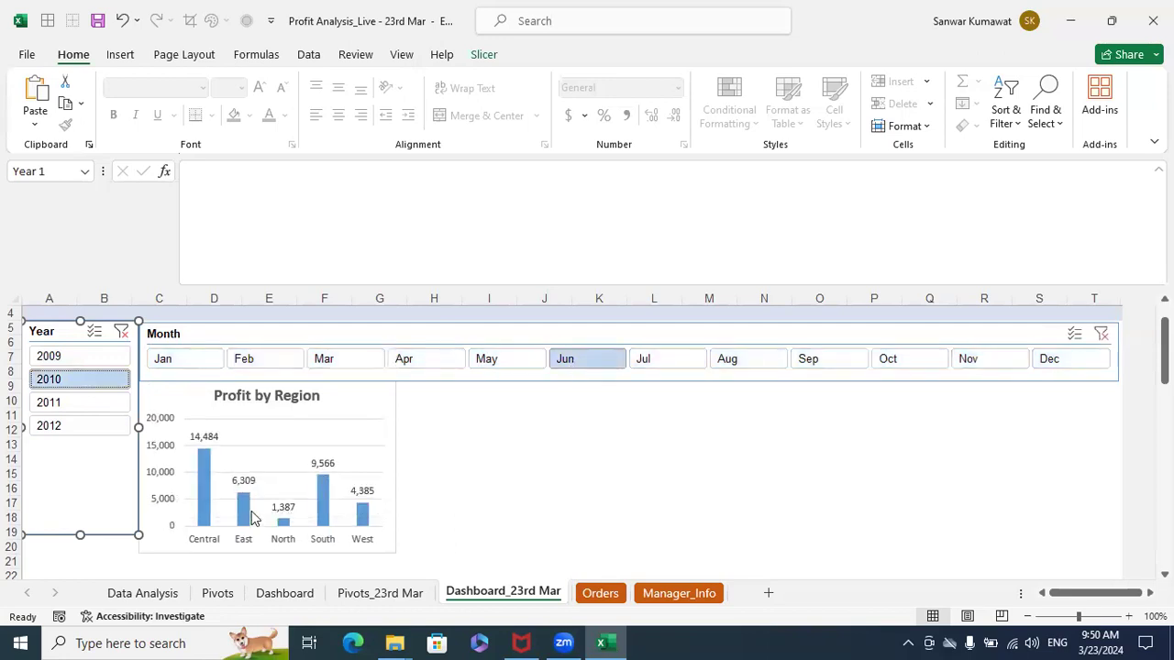
left_click(656, 362)
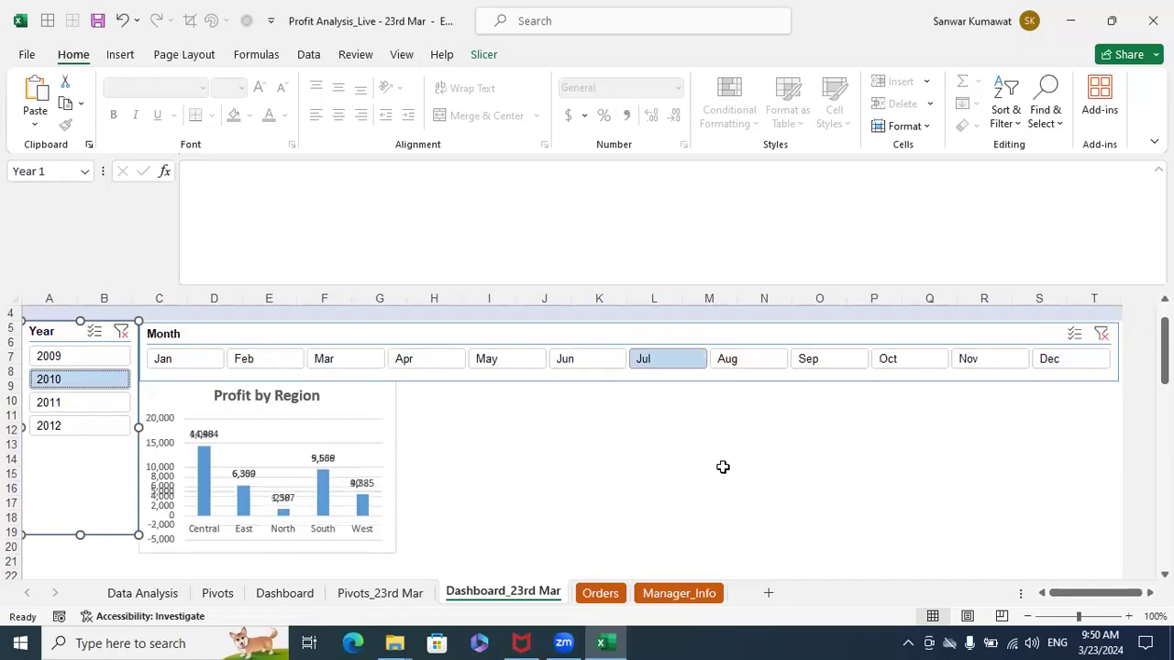
left_click(747, 360)
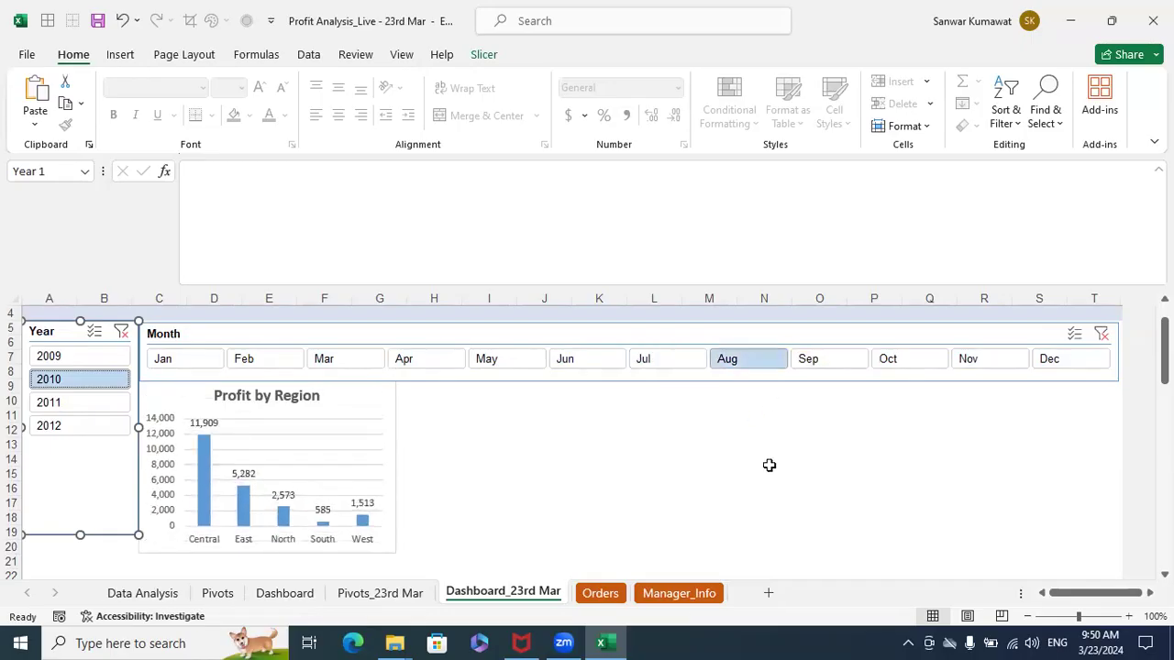
left_click(196, 362)
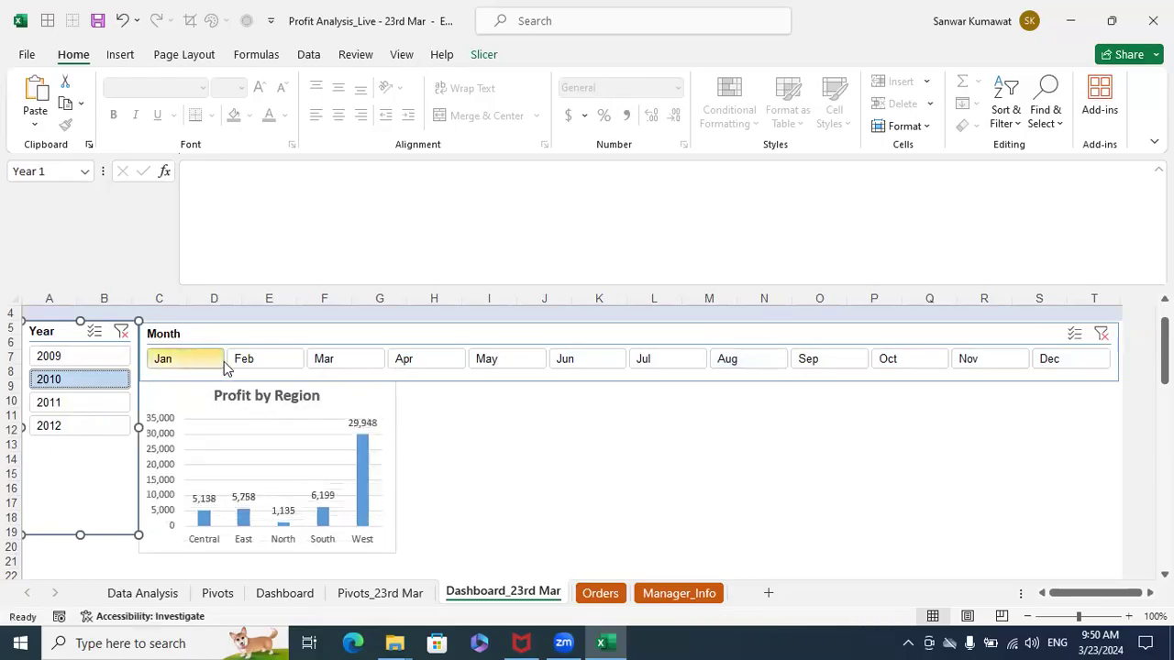
left_click(1103, 336)
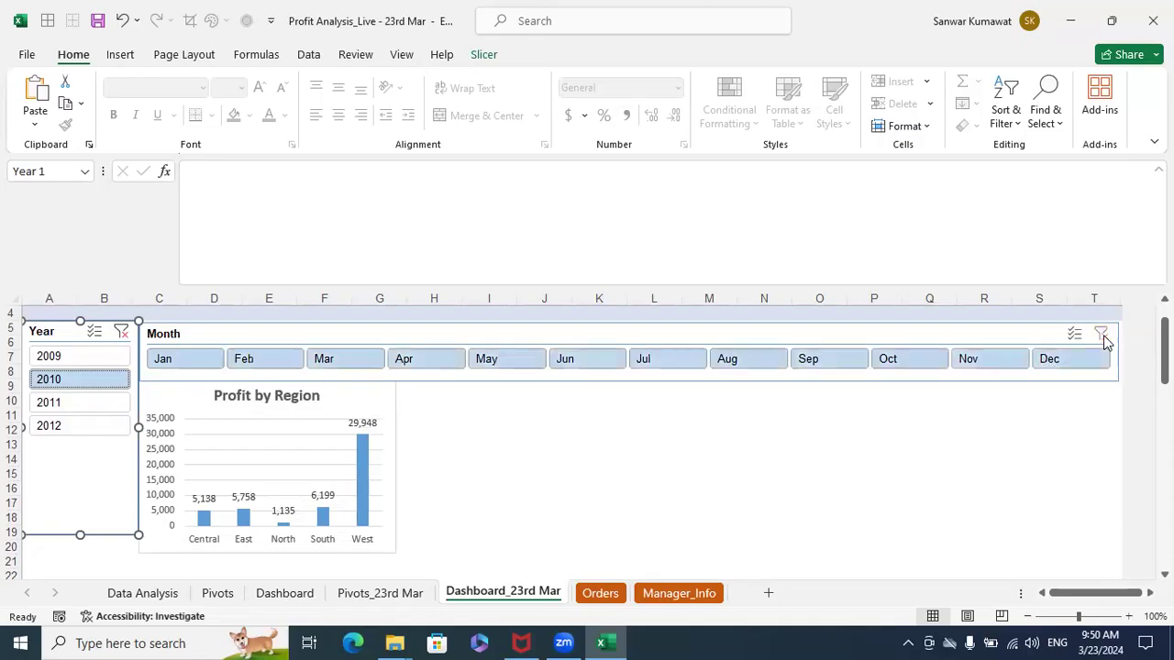
left_click(123, 331)
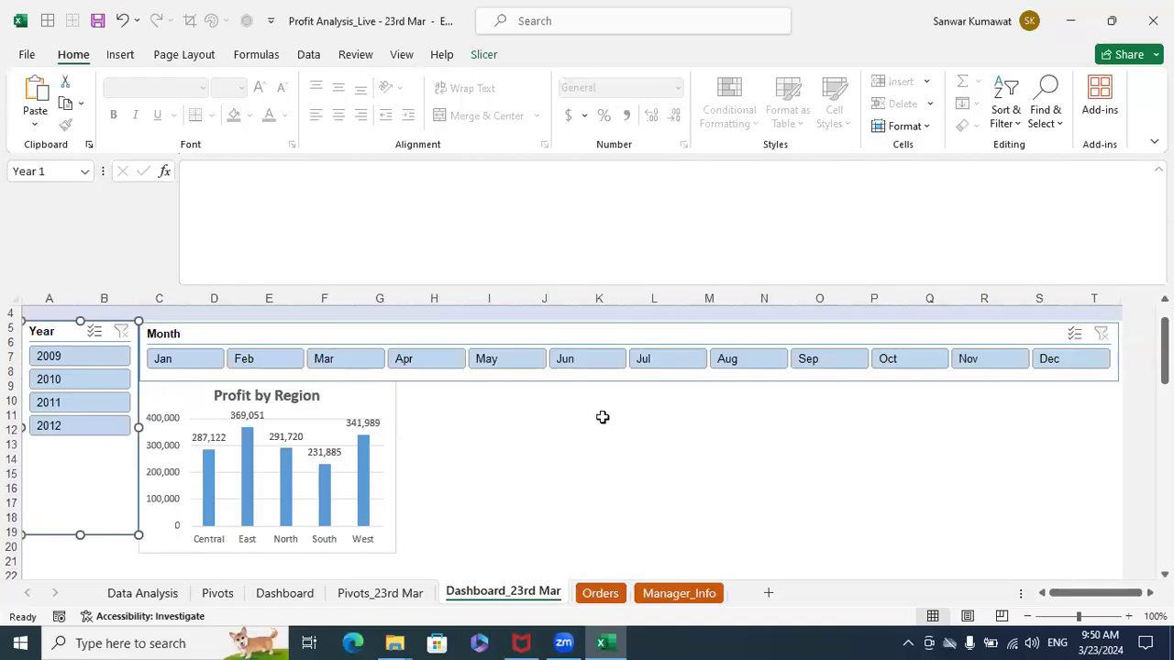
Return to the Pivots_23rd Mar sheet and select the Central region's Sum of Profit value in cell B4
left_click(386, 595)
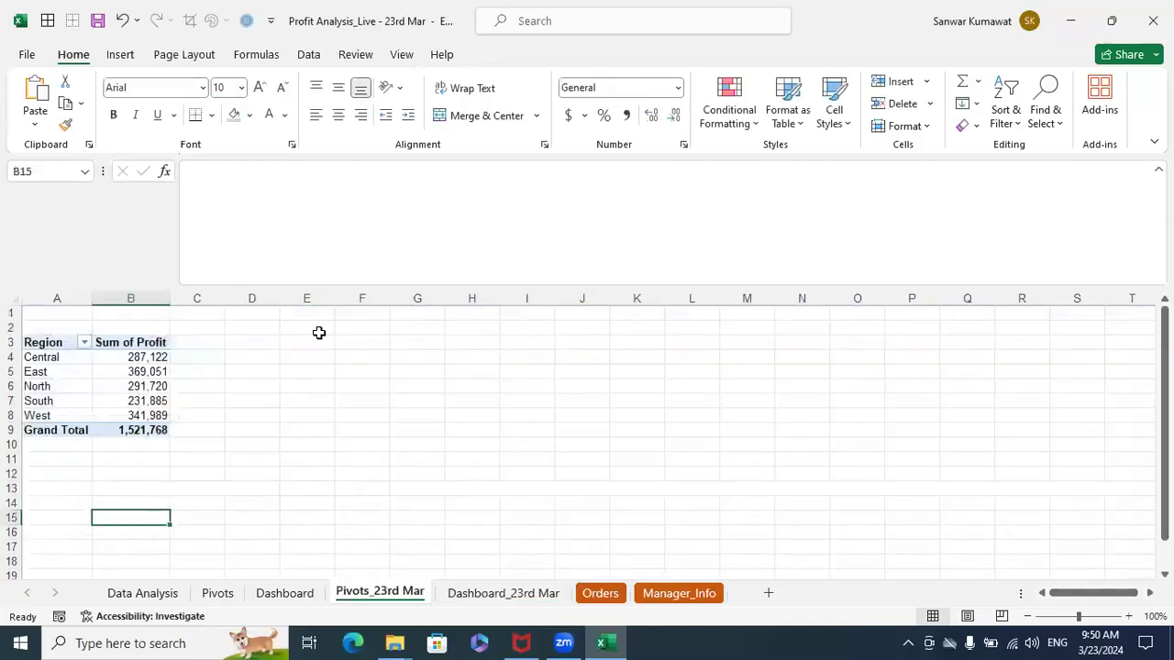
left_click_drag(146, 357, 118, 417)
left_click(136, 358)
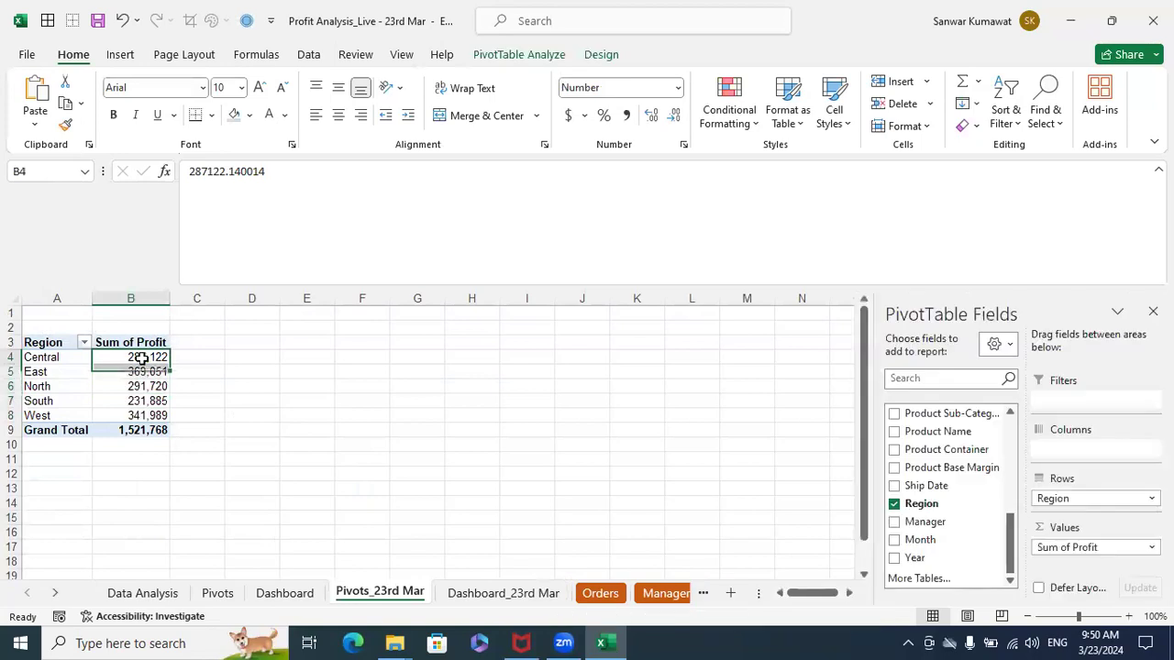
right_click(136, 358)
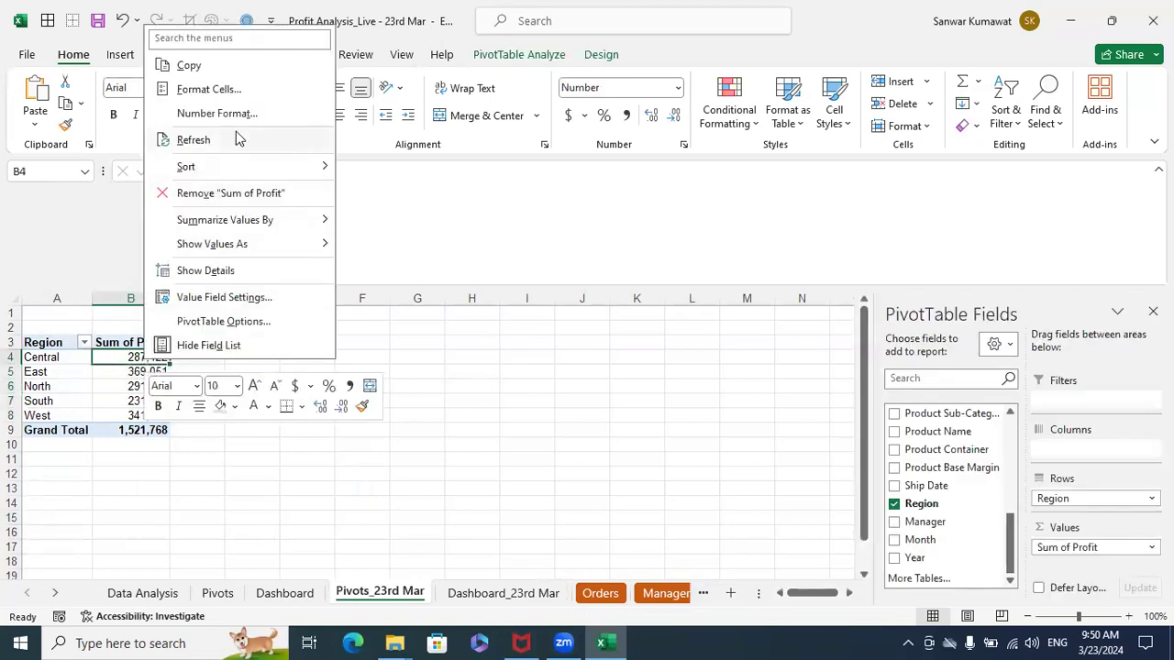
left_click(215, 89)
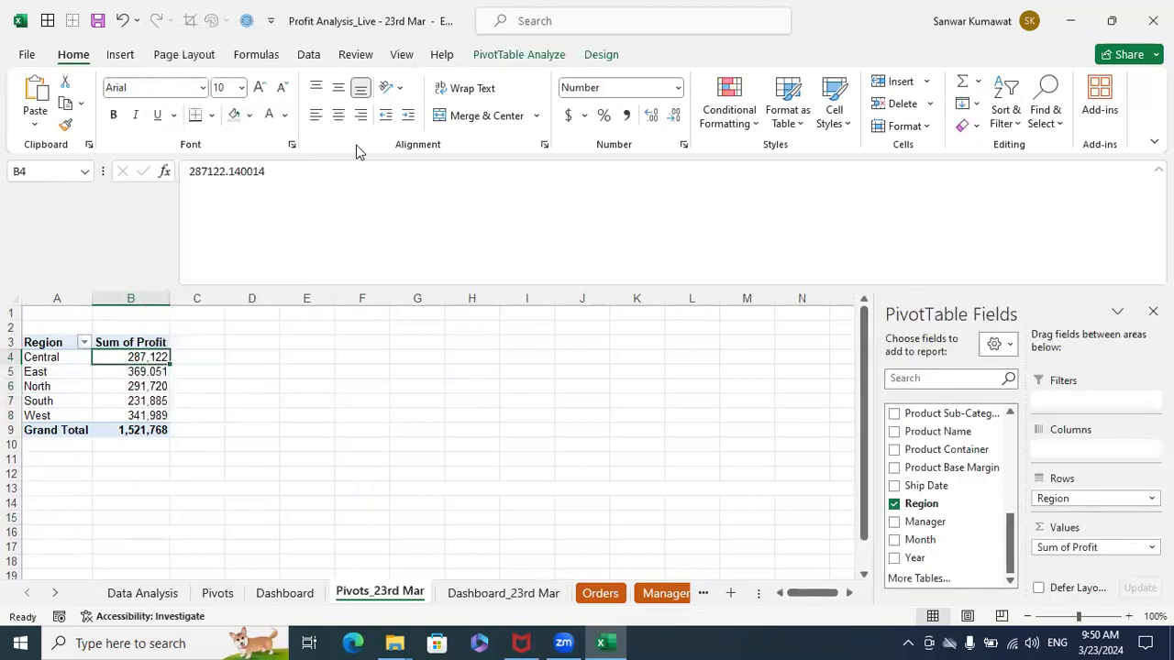
left_click(429, 399)
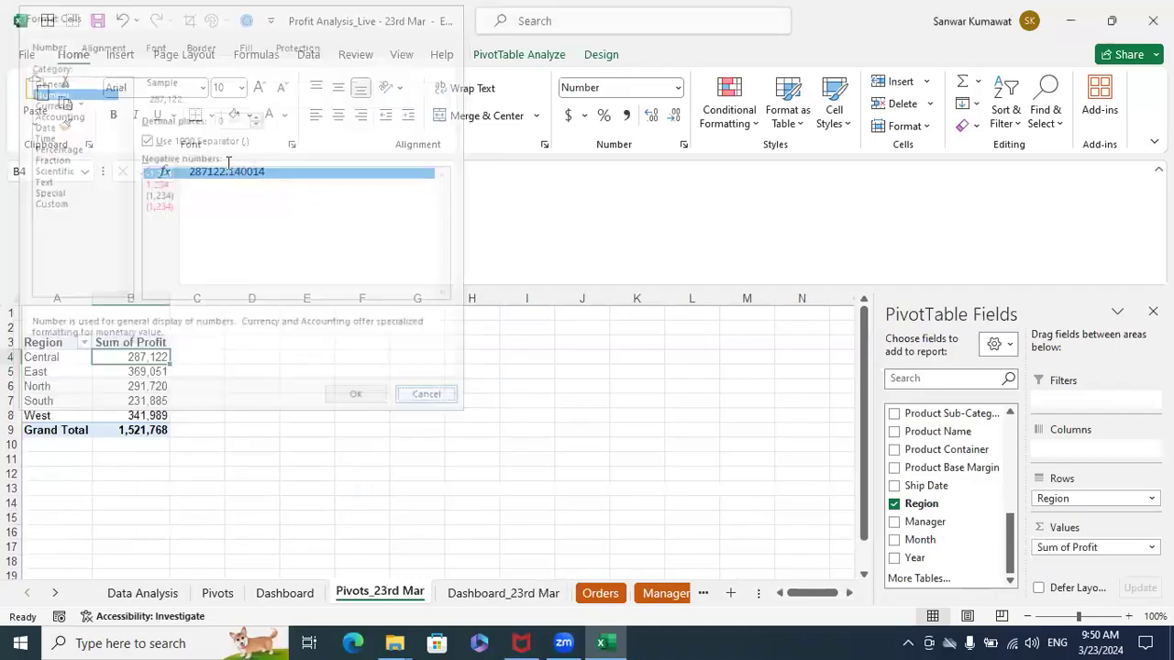
Remove the thousands separator from the number format of the Sum of Profit field
right_click(148, 360)
left_click(310, 111)
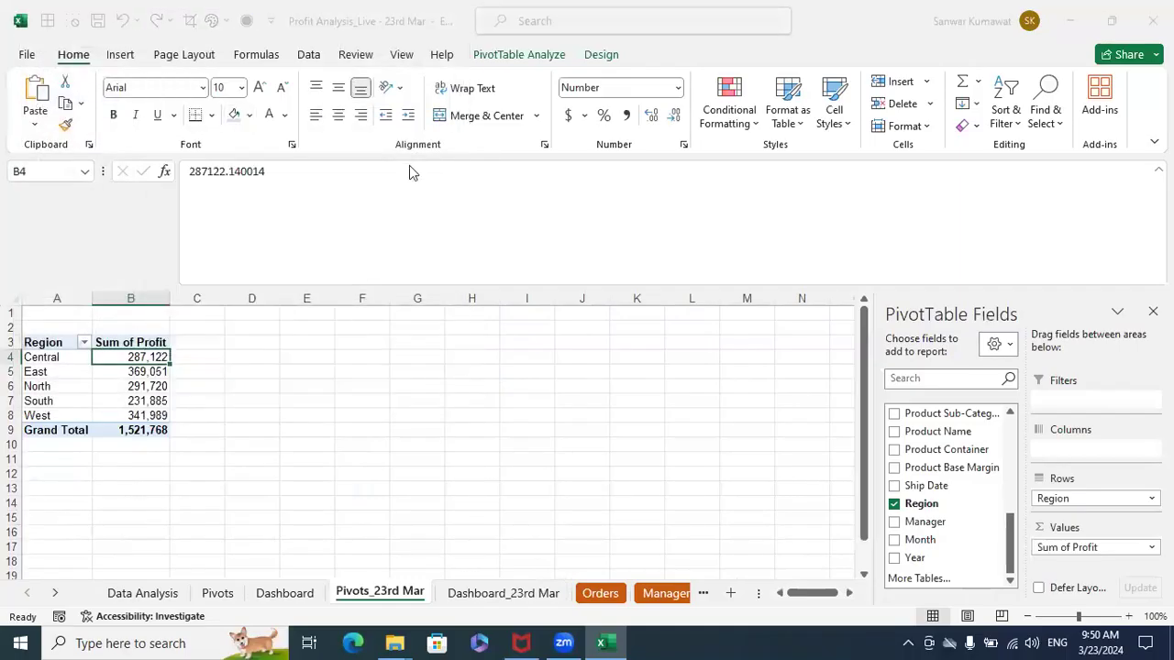
left_click(139, 141)
left_click(345, 398)
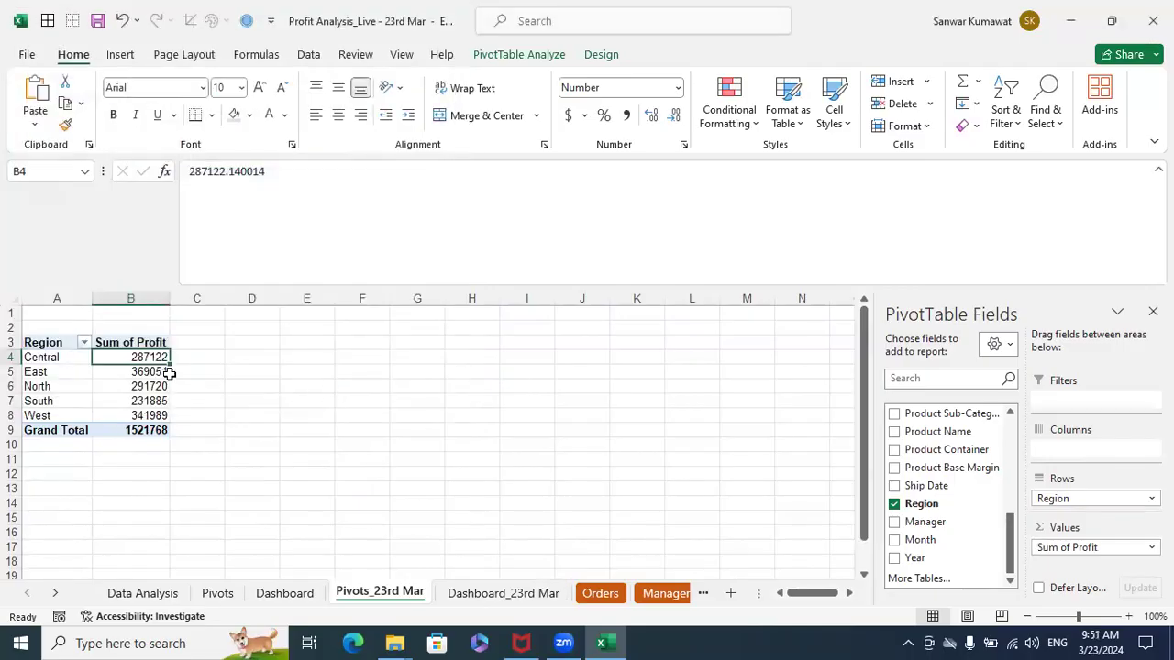
On Dashboard_23rd Mar, filter the Profit by Region chart by 2009, 2010 and 2011 in turn and clear the year filter
left_click(459, 594)
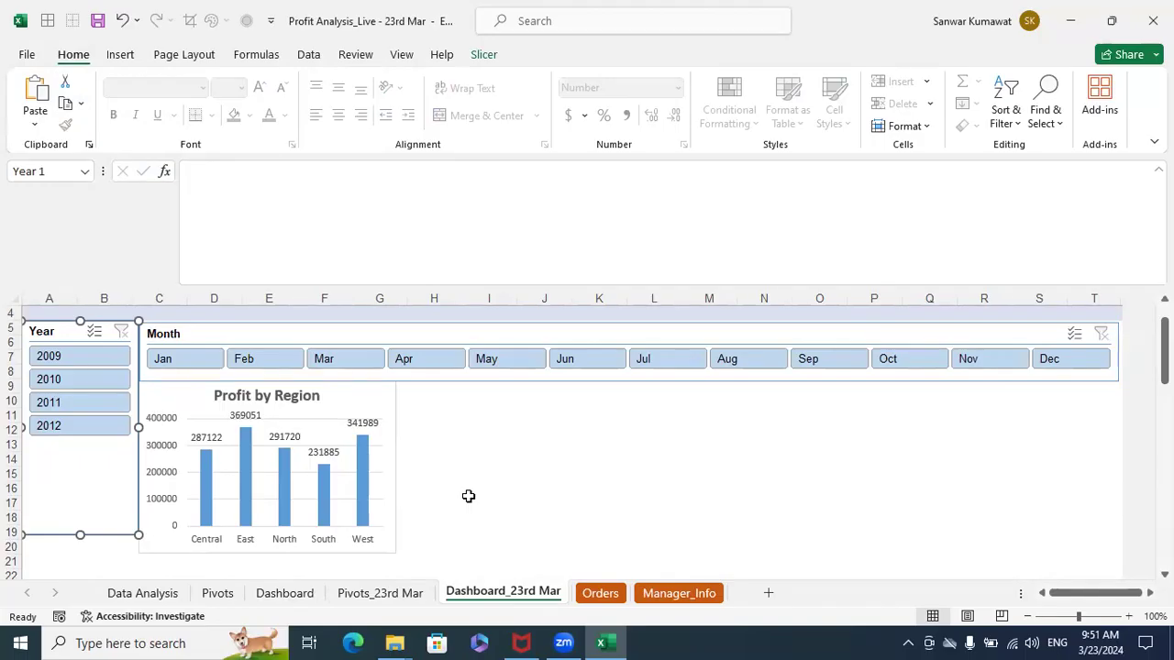
left_click(92, 358)
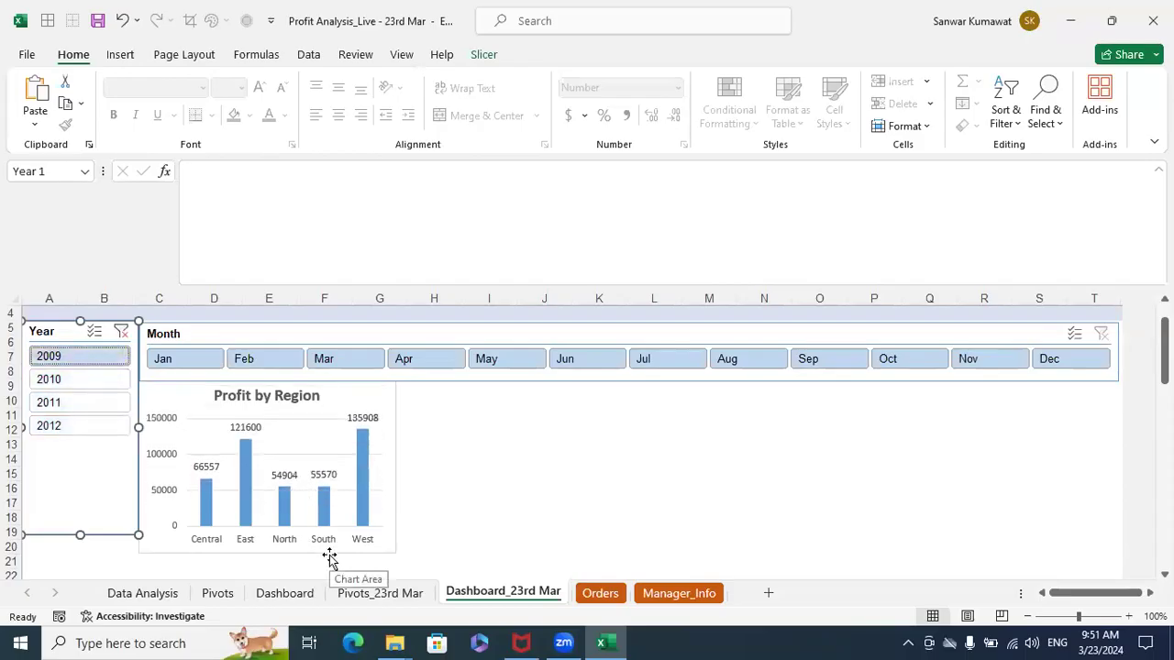
left_click(90, 380)
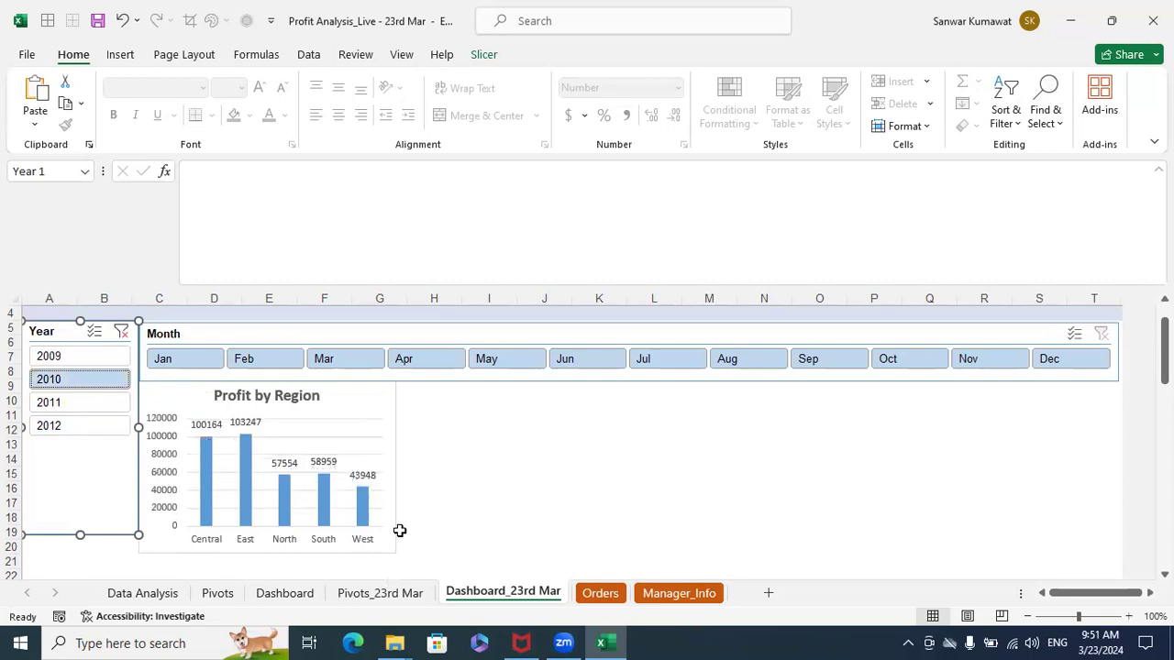
left_click(76, 404)
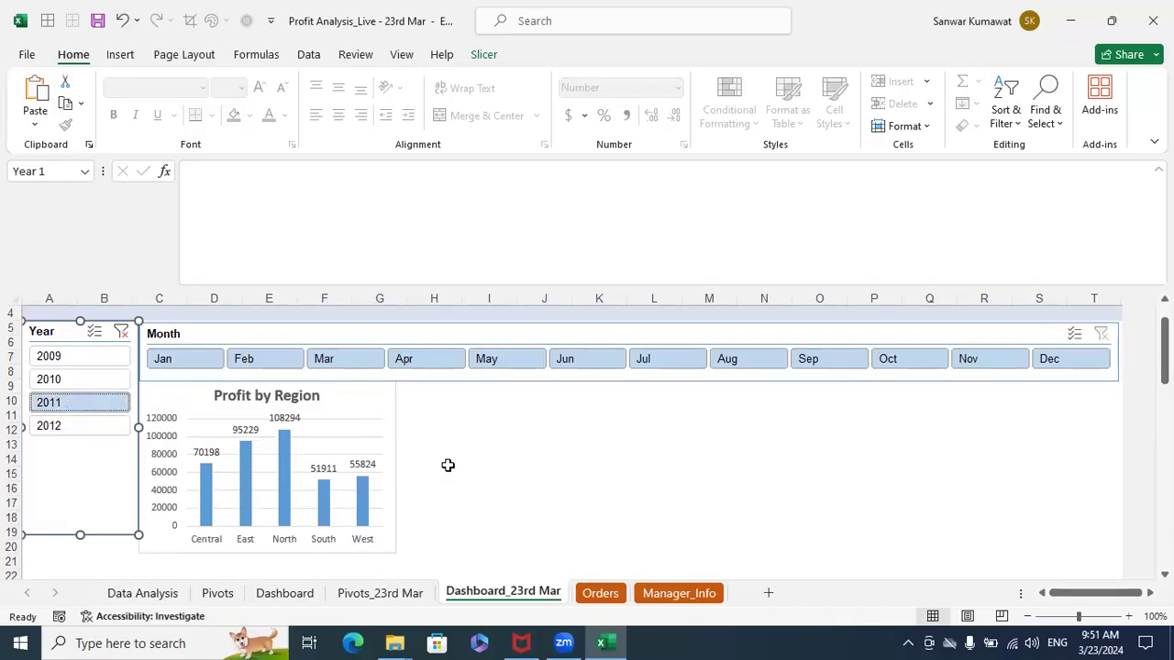
left_click(122, 331)
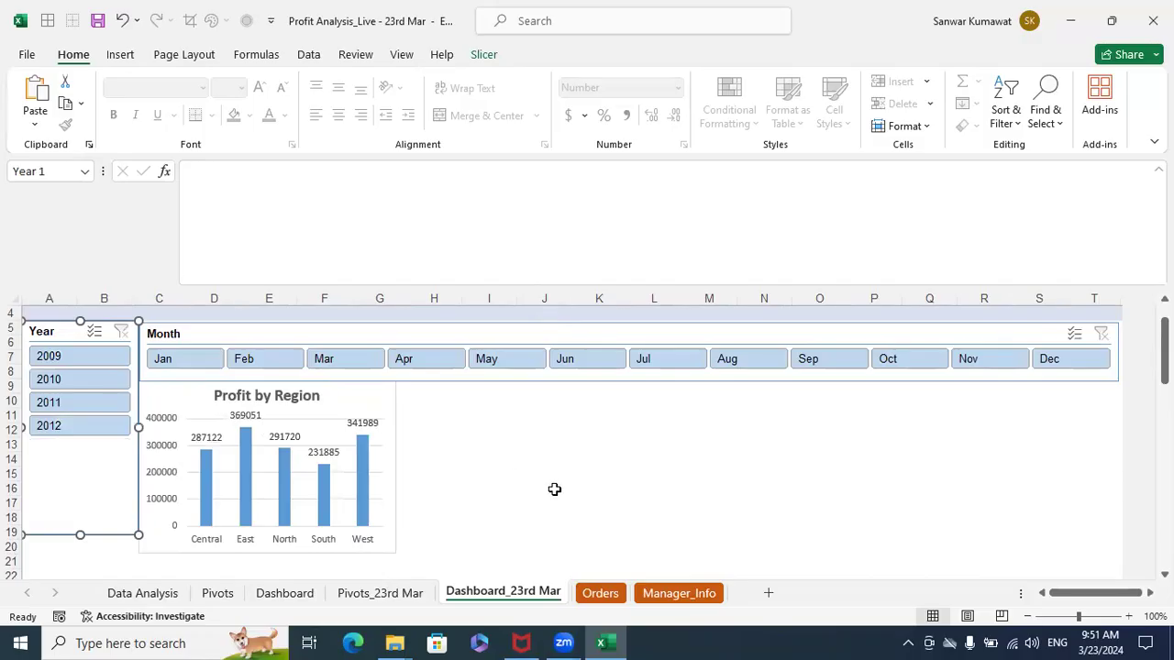
Copy the whole Region pivot table (A3:B9) on Pivots_23rd Mar and paste the duplicate at cell D3
left_click(355, 594)
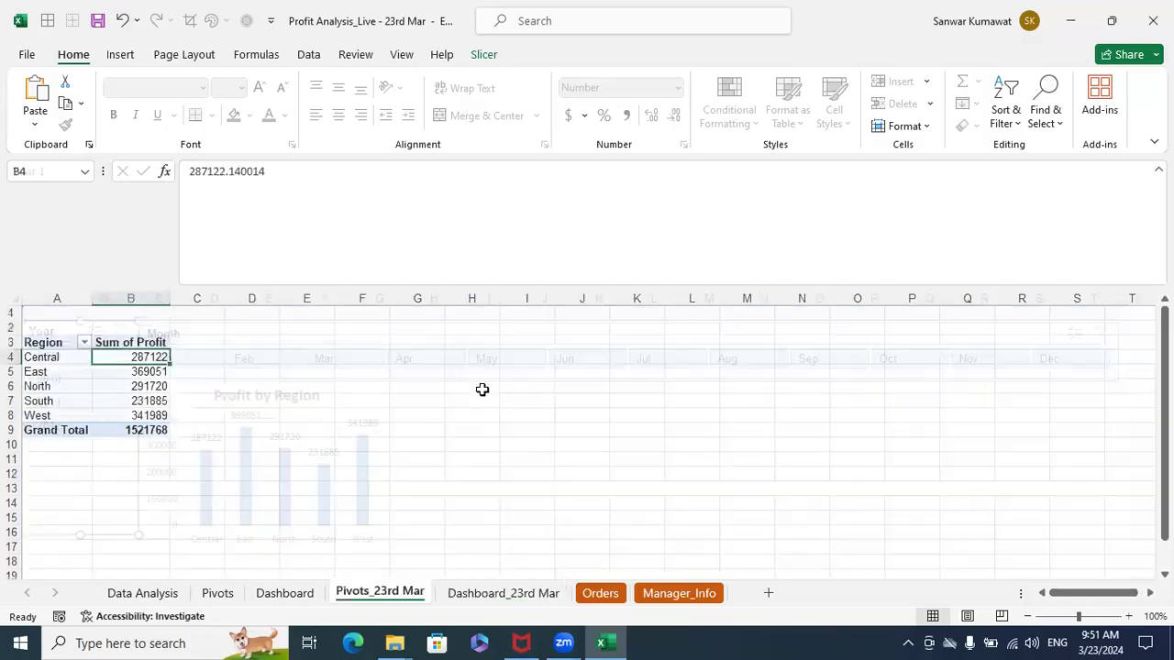
left_click(62, 357)
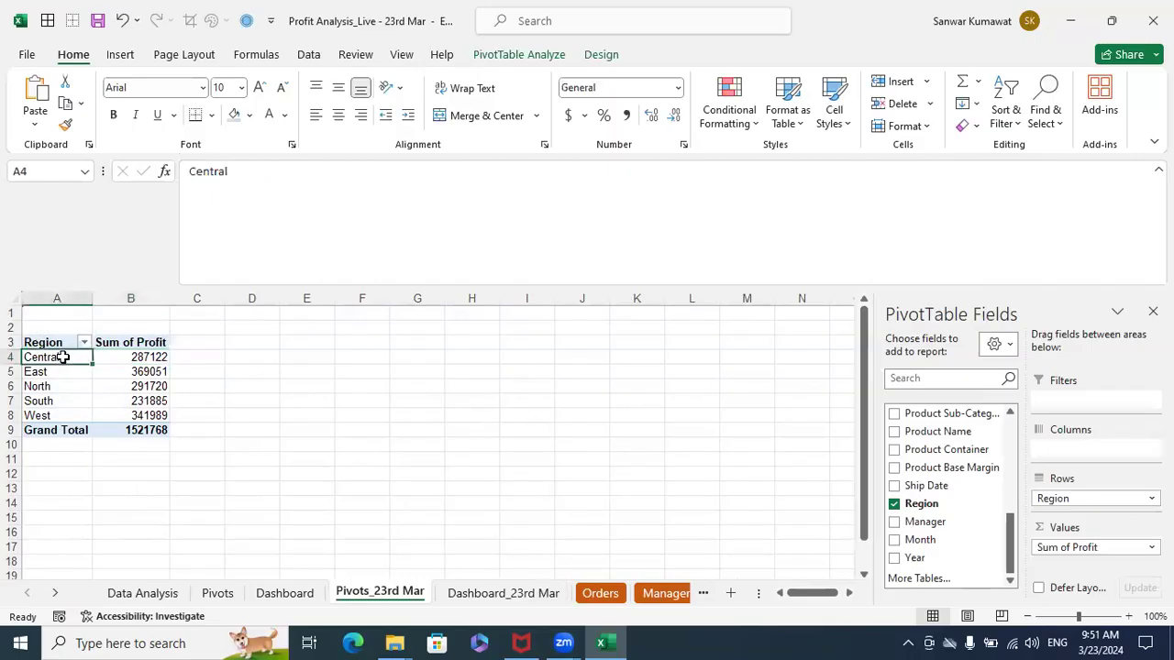
left_click_drag(57, 345, 122, 430)
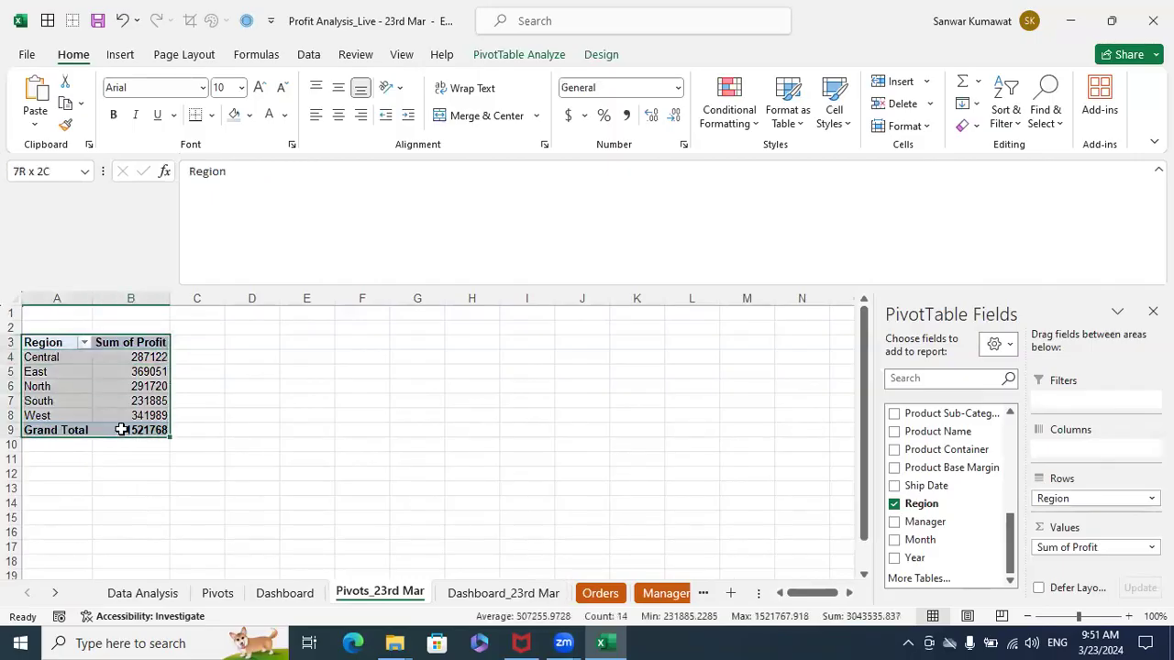
key("ctrl+c")
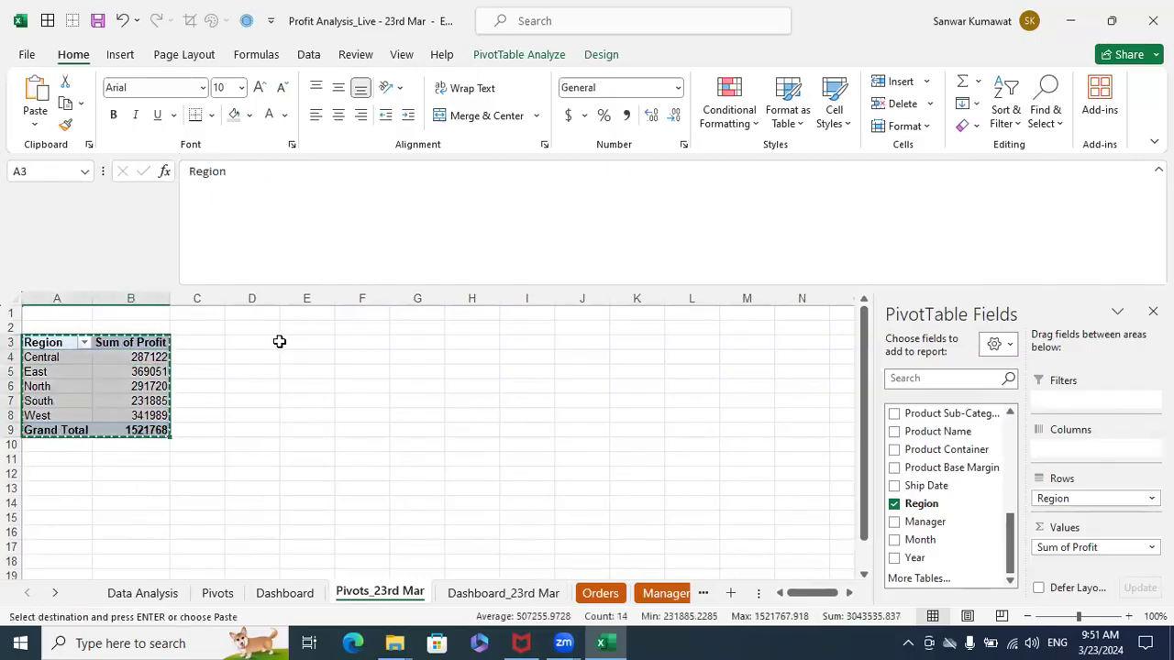
left_click(274, 341)
key("ctrl+v")
left_click(410, 364)
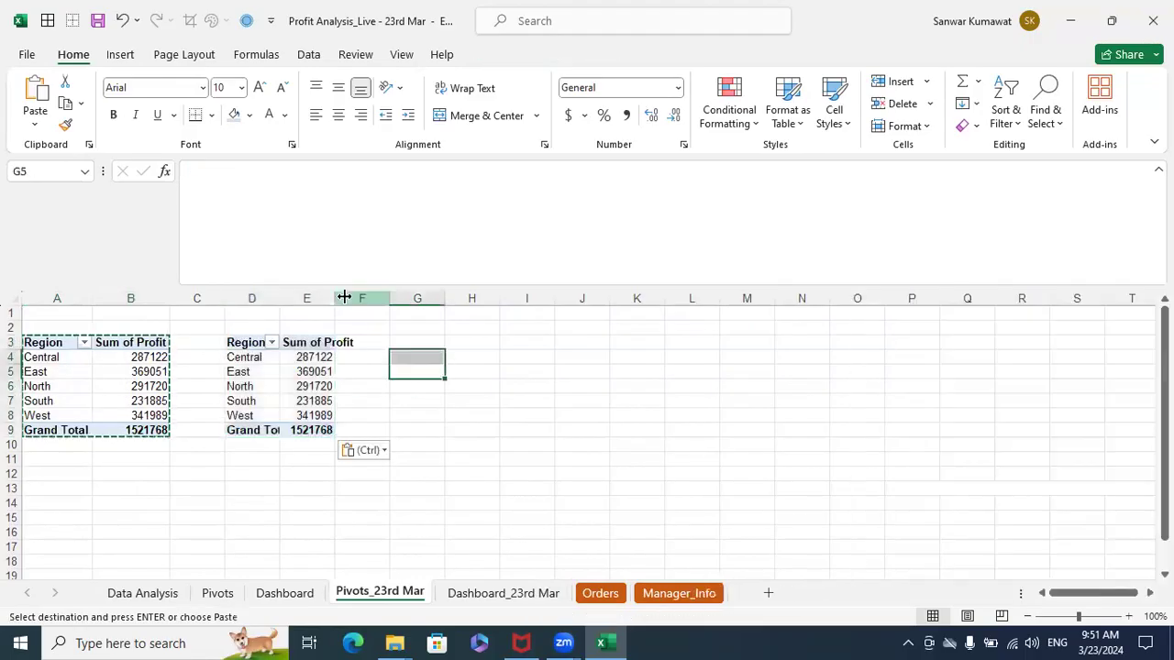
Replace Region with Product Category as the row field of the copied pivot table
left_click(240, 357)
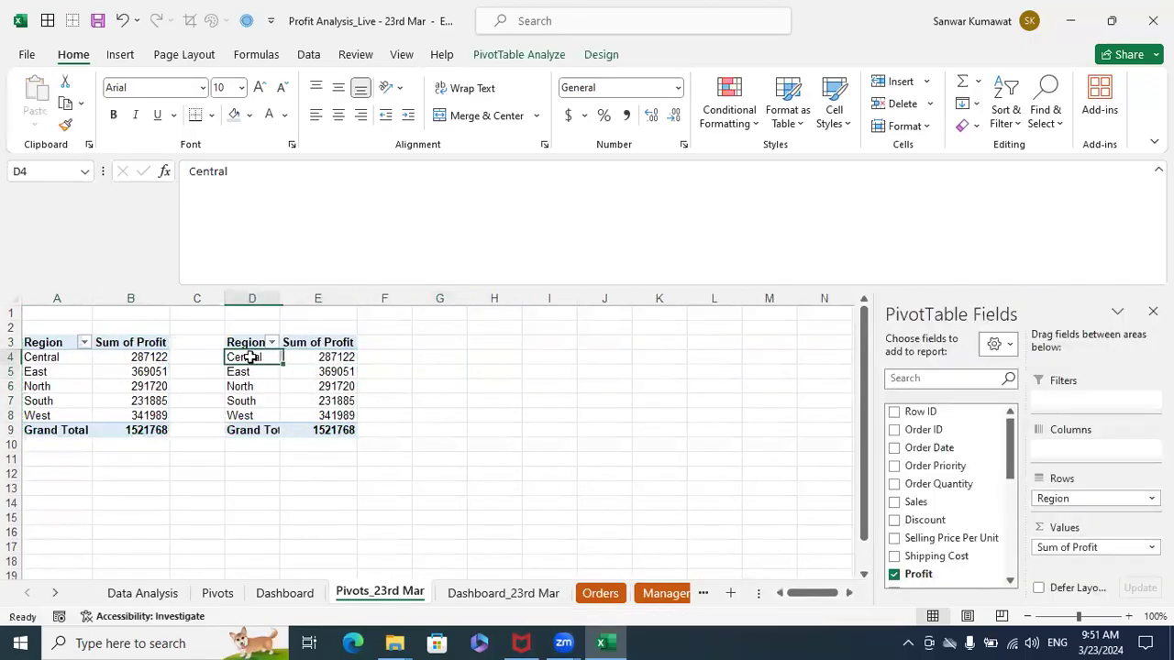
left_click_drag(1051, 500, 925, 507)
left_click_drag(1014, 442, 1082, 503)
left_click(530, 475)
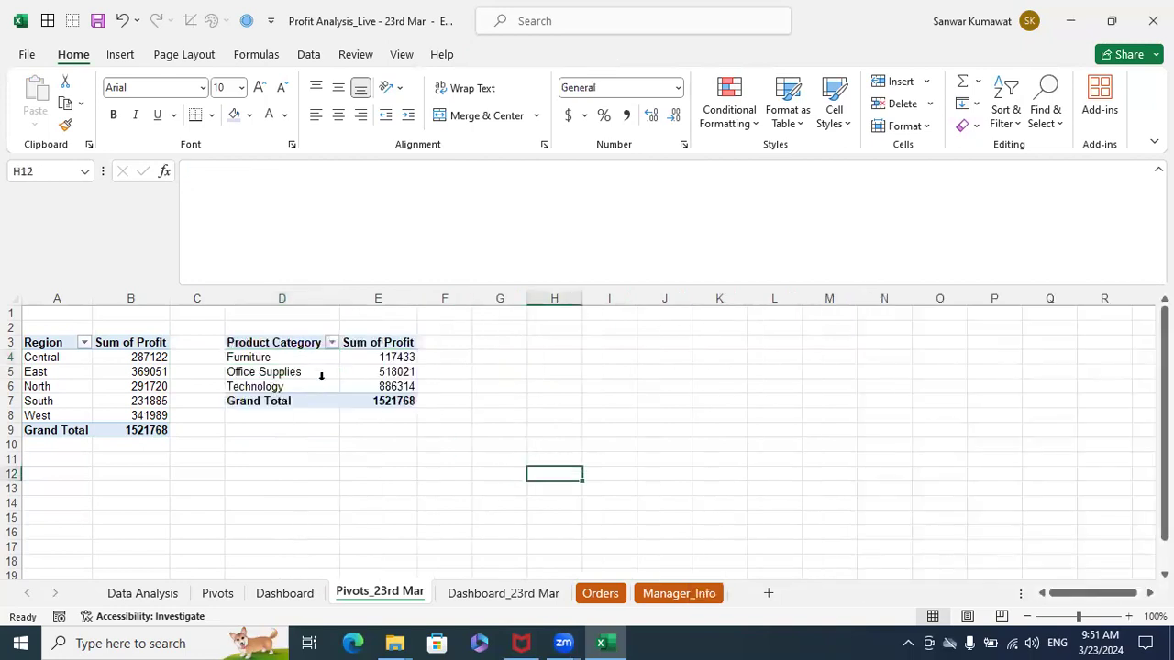
Insert a 2-D clustered column chart from the Product Category pivot table and place it beside the table, over about columns F to M
left_click_drag(282, 339, 365, 387)
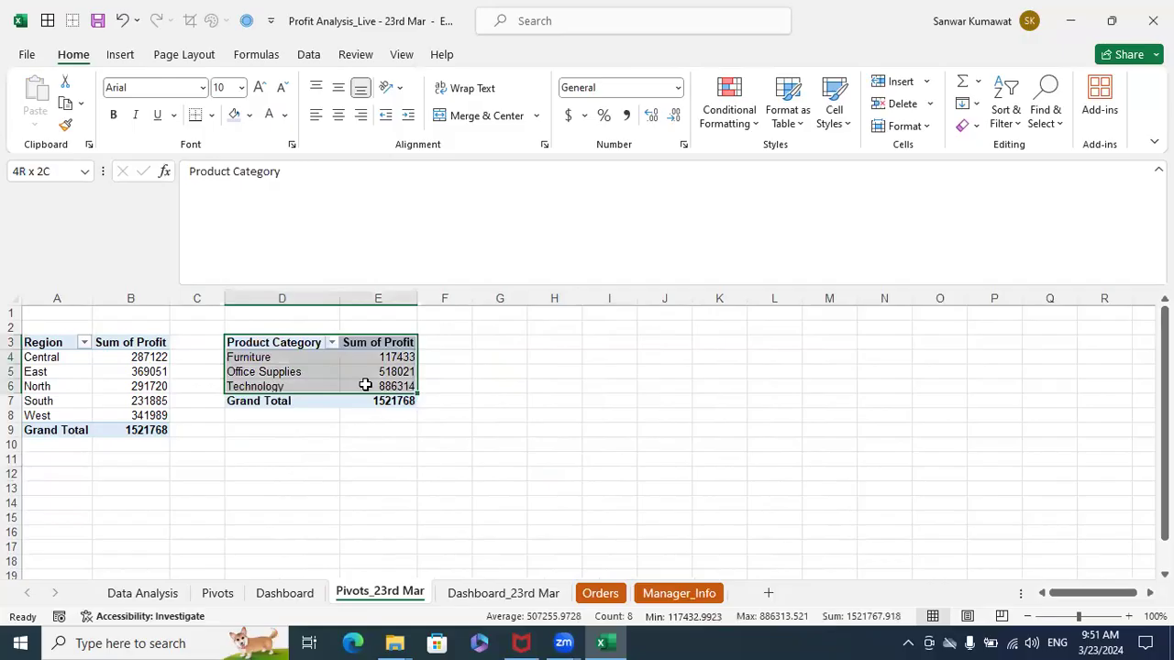
left_click(127, 60)
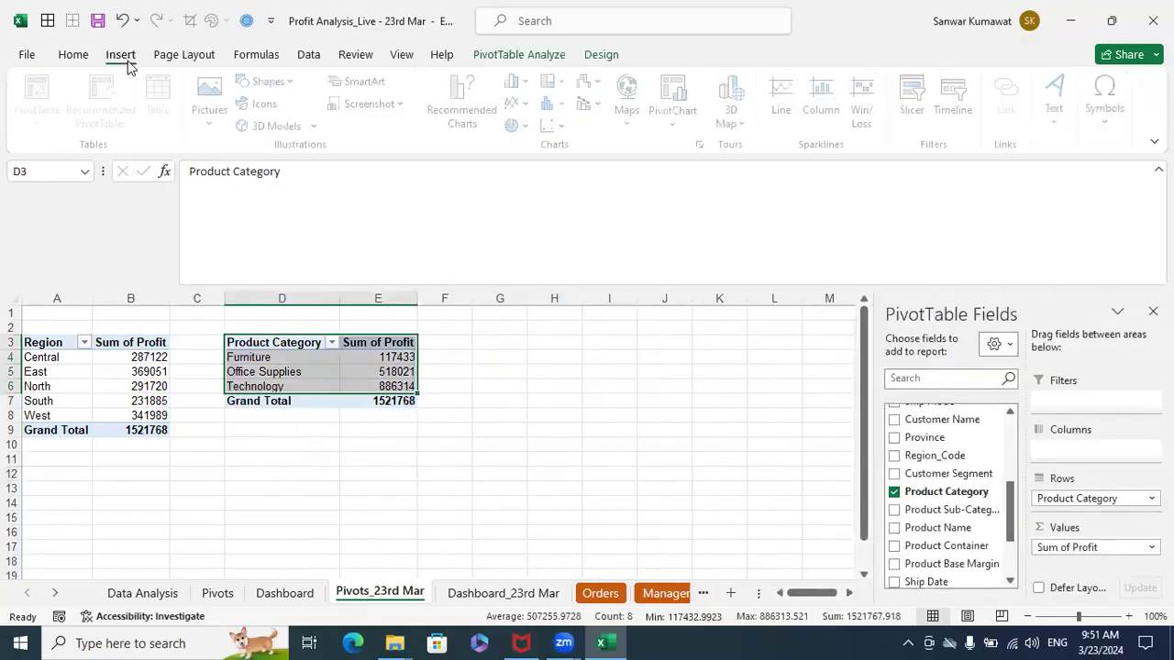
left_click(531, 83)
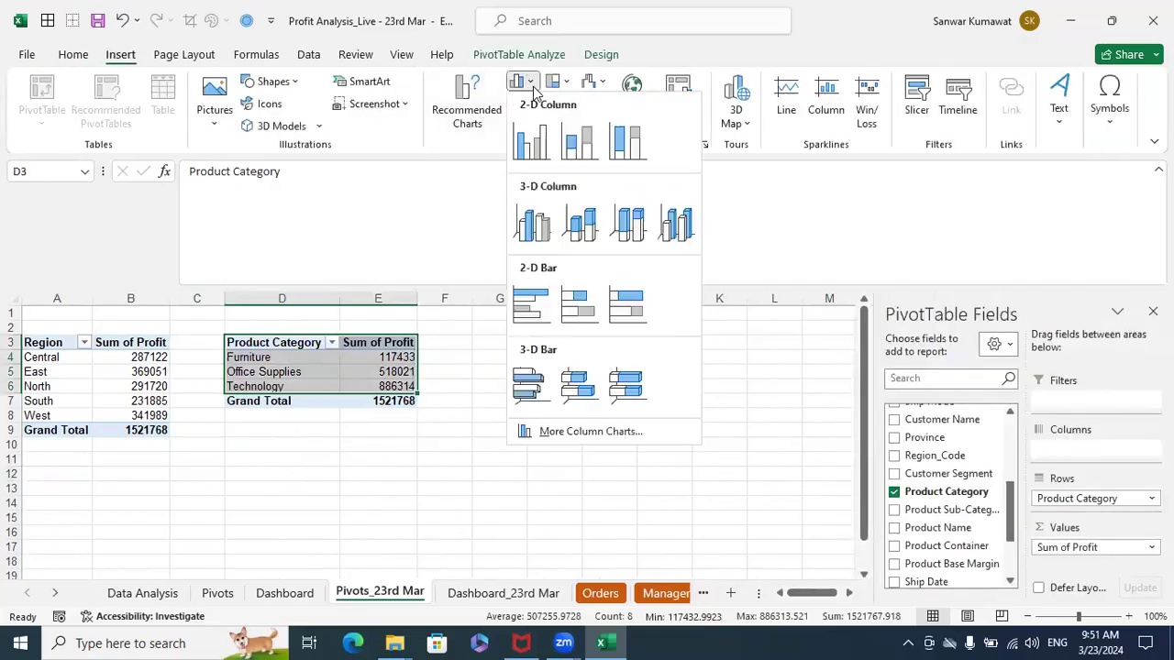
left_click(532, 142)
left_click_drag(514, 335, 707, 327)
Hide all field buttons on the Product Category chart and delete its legend, closing the field list
right_click(487, 338)
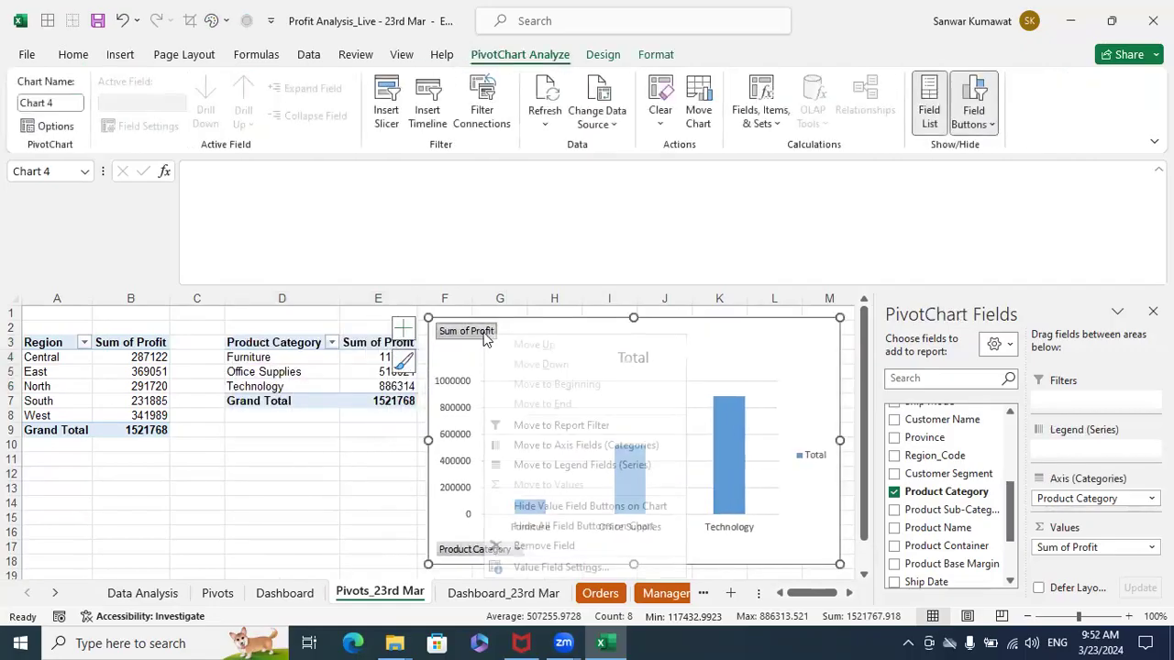
left_click(530, 527)
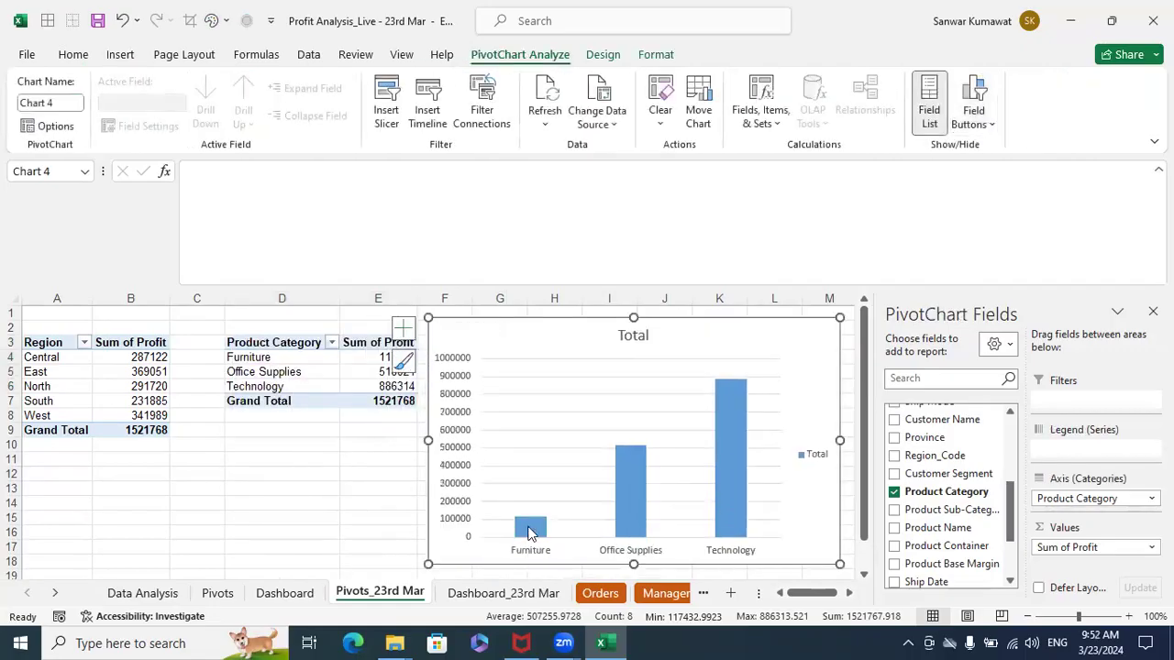
left_click(819, 459)
key("Delete")
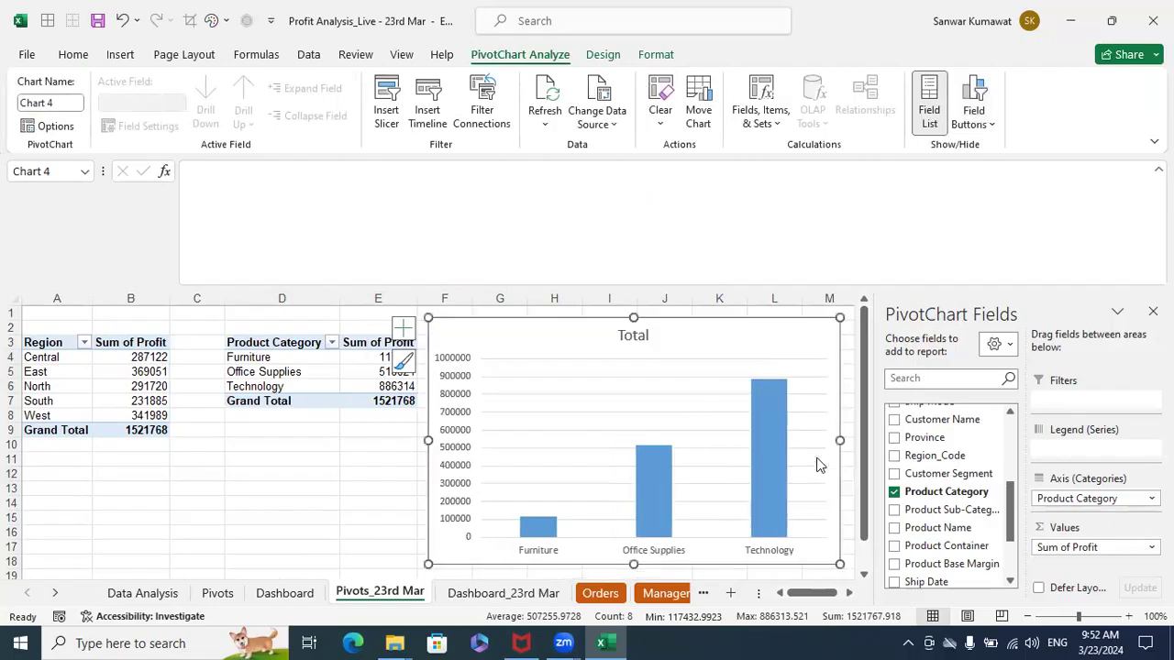
left_click(1153, 312)
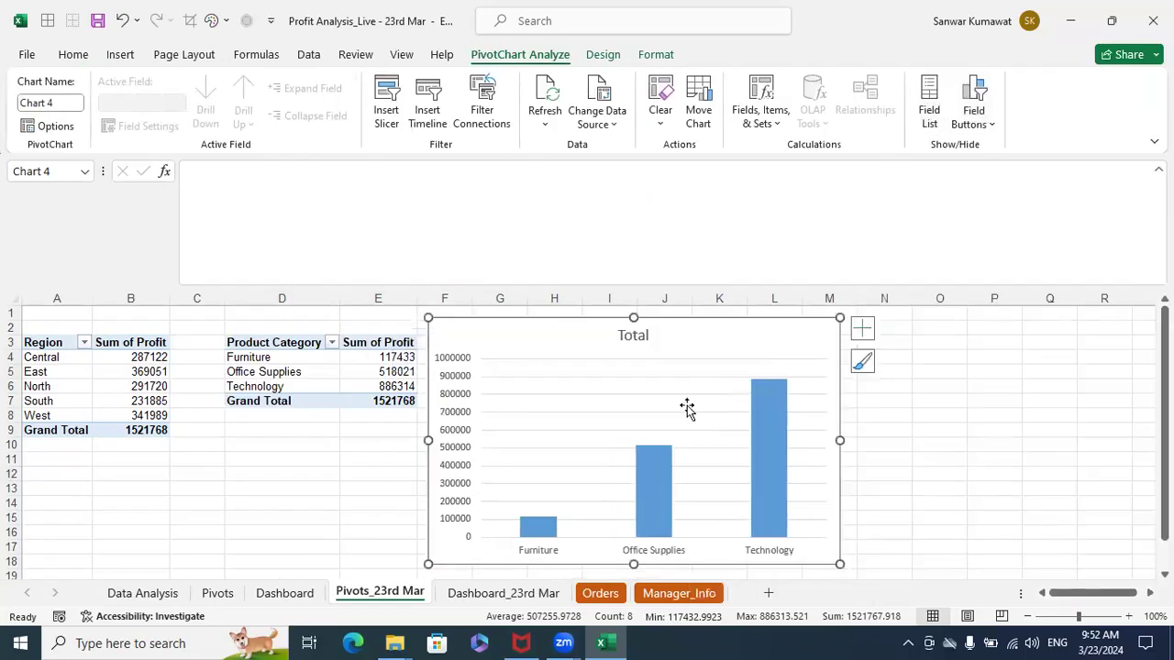
Add data labels to the Product Category column chart, shifting the chart slightly within about columns F to M
left_click_drag(676, 323, 688, 326)
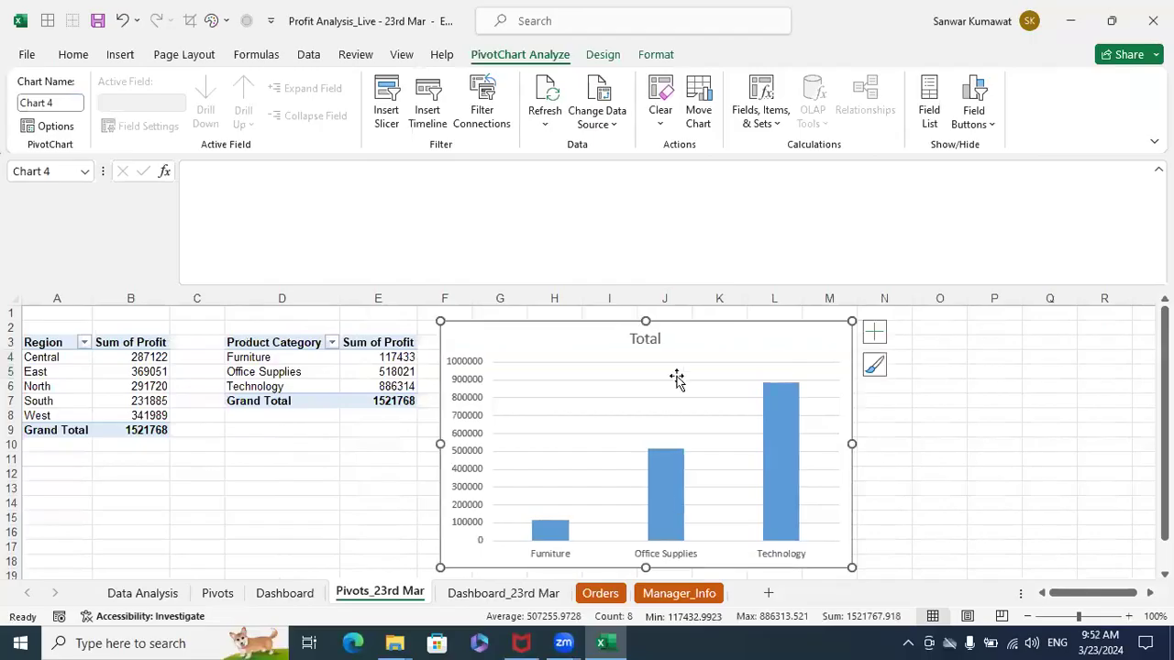
left_click(789, 426)
right_click(789, 425)
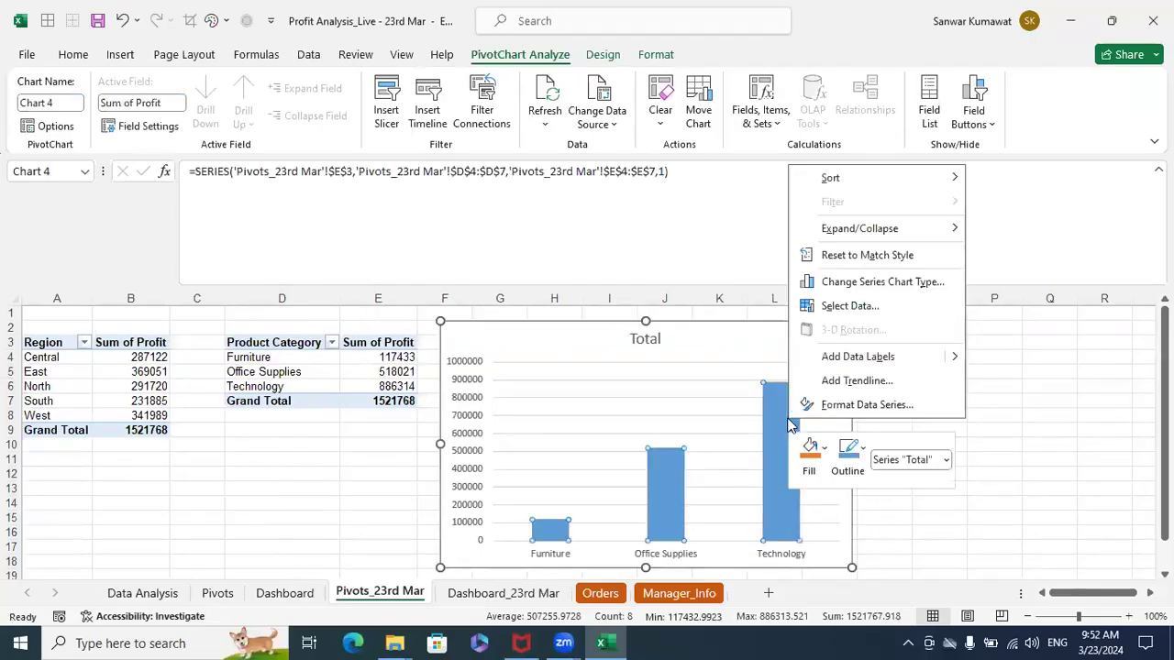
left_click(856, 357)
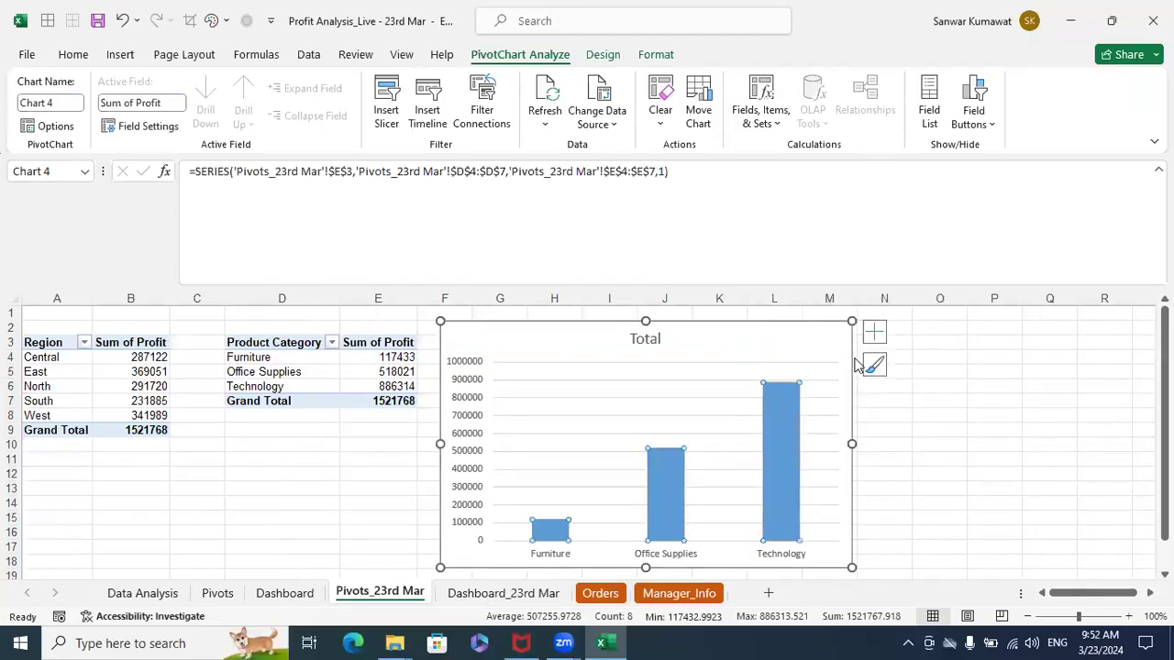
Change the Product Category chart's title to "Profit by Product Category"
left_click(649, 341)
double_click(649, 341)
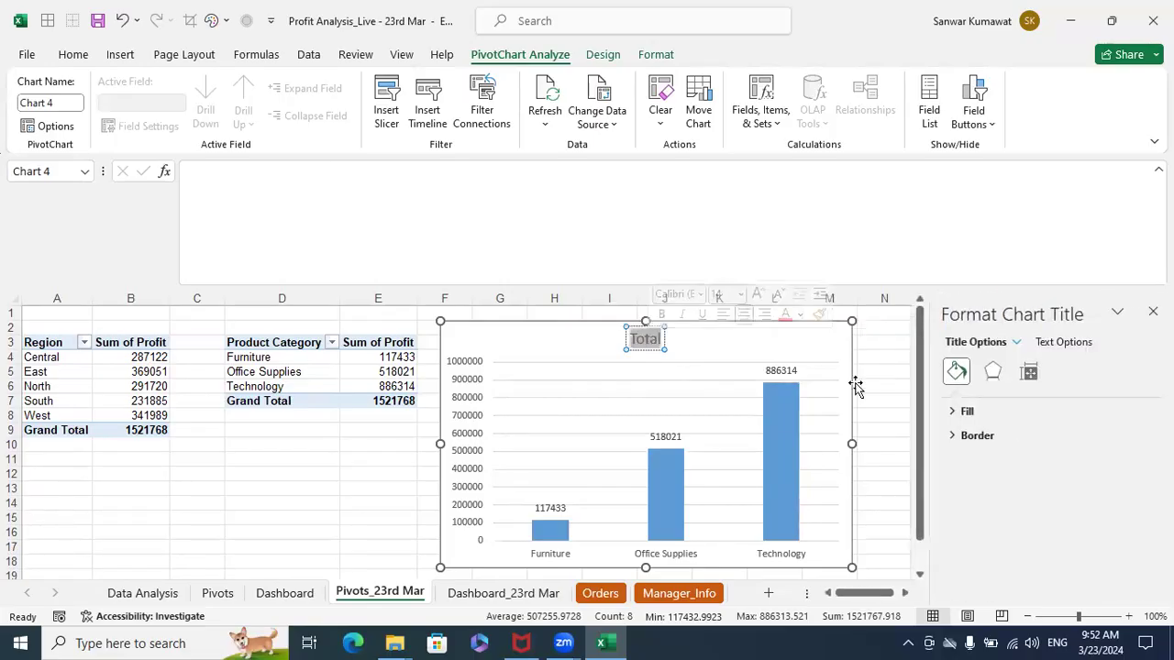
type("pROFIT")
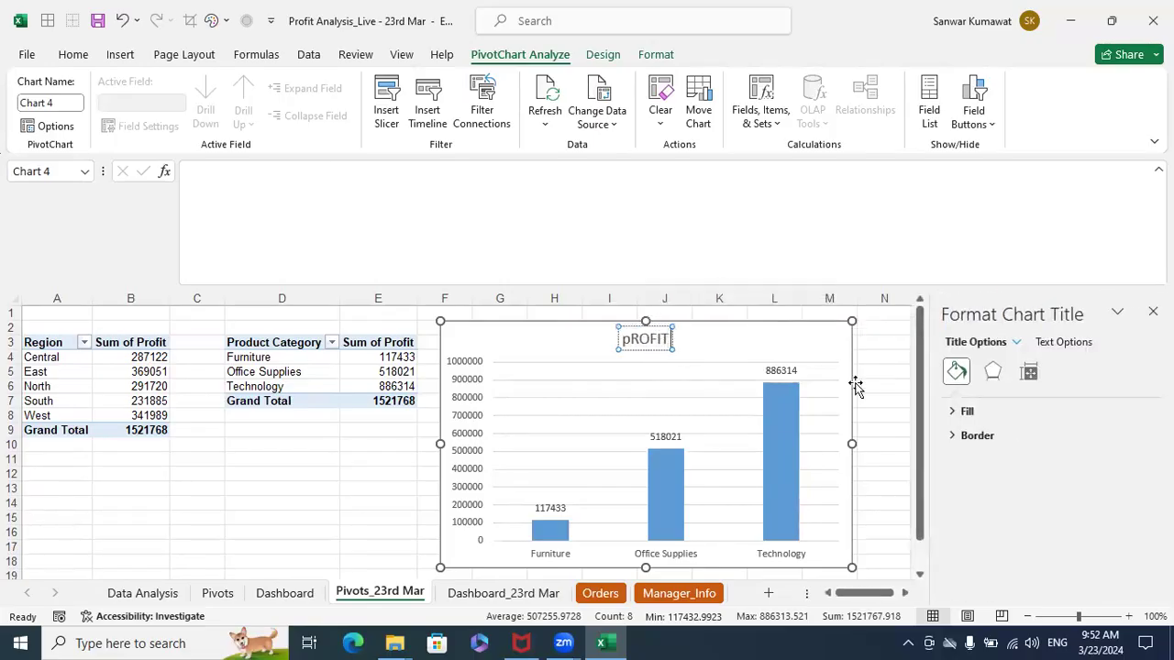
key("BackSpace")
key("BackSpace")
key("BackSpace")
key("BackSpace")
key("BackSpace")
key("BackSpace")
type("Profit")
key("BackSpace")
key("BackSpace")
key("BackSpace")
key("BackSpace")
key("BackSpace")
key("BackSpace")
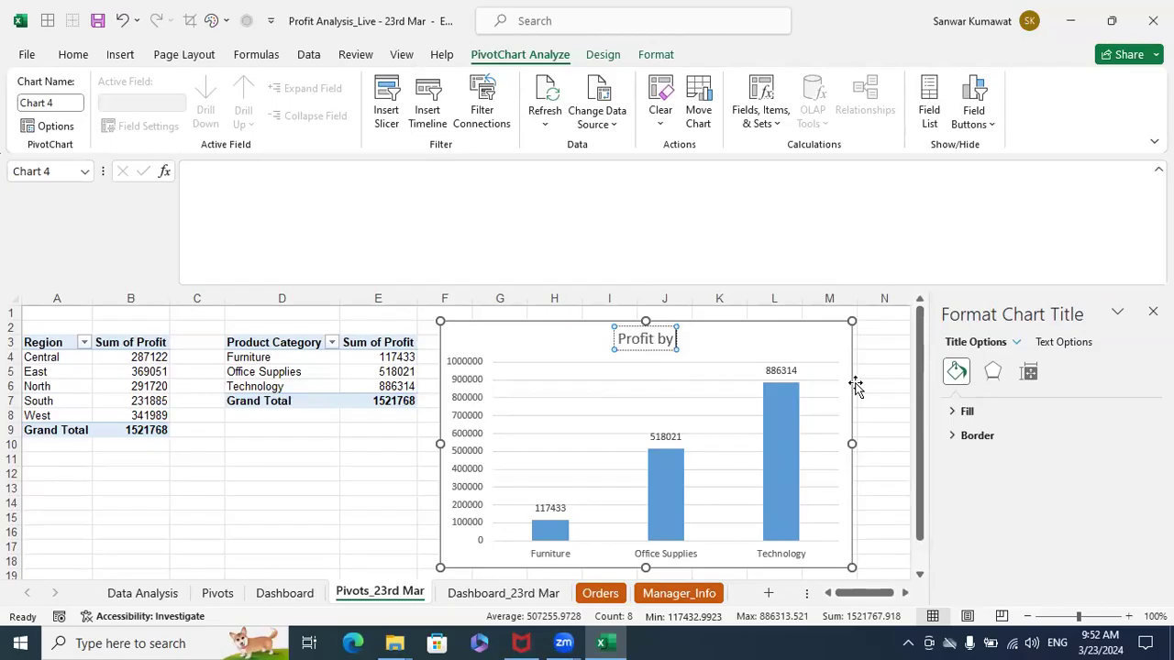
type("Product Category")
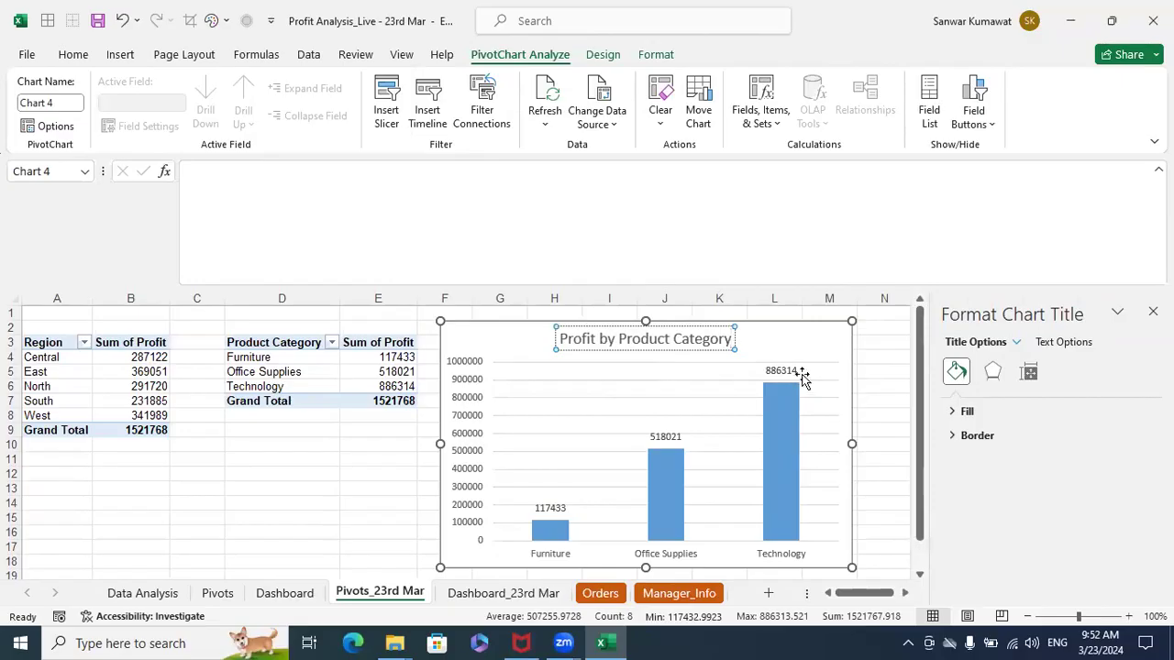
left_click(907, 380)
Make the entire title of the Product Category chart bold
left_click(701, 340)
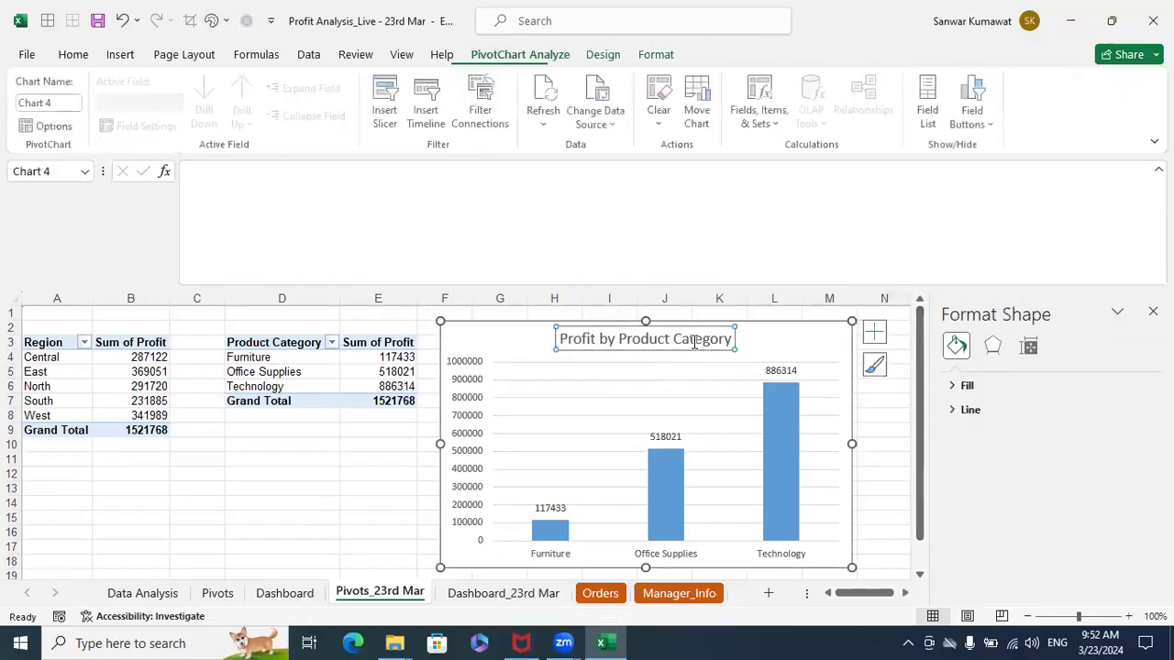
left_click(695, 341)
double_click(651, 339)
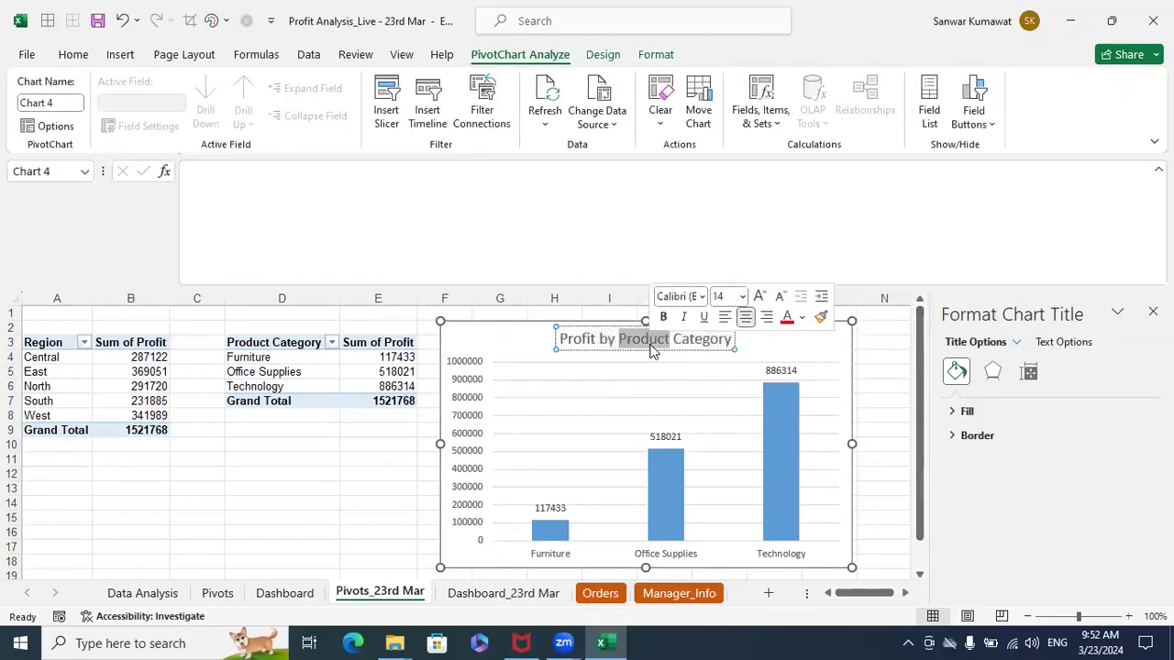
triple_click(652, 348)
key("ctrl+b")
left_click(872, 370)
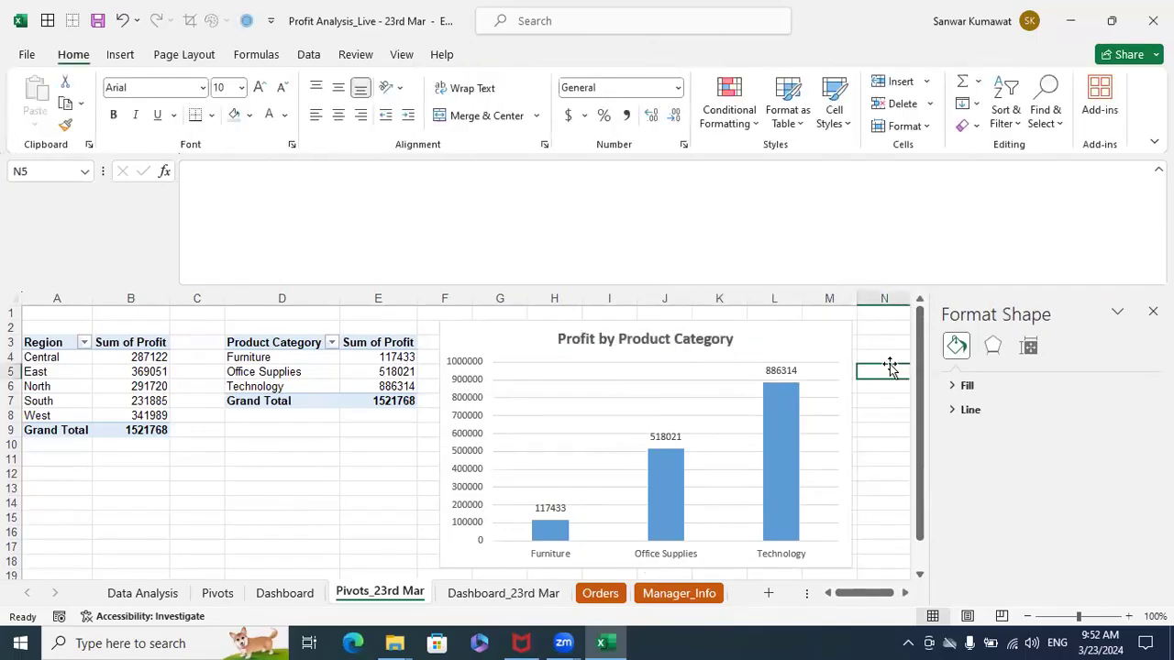
left_click(798, 344)
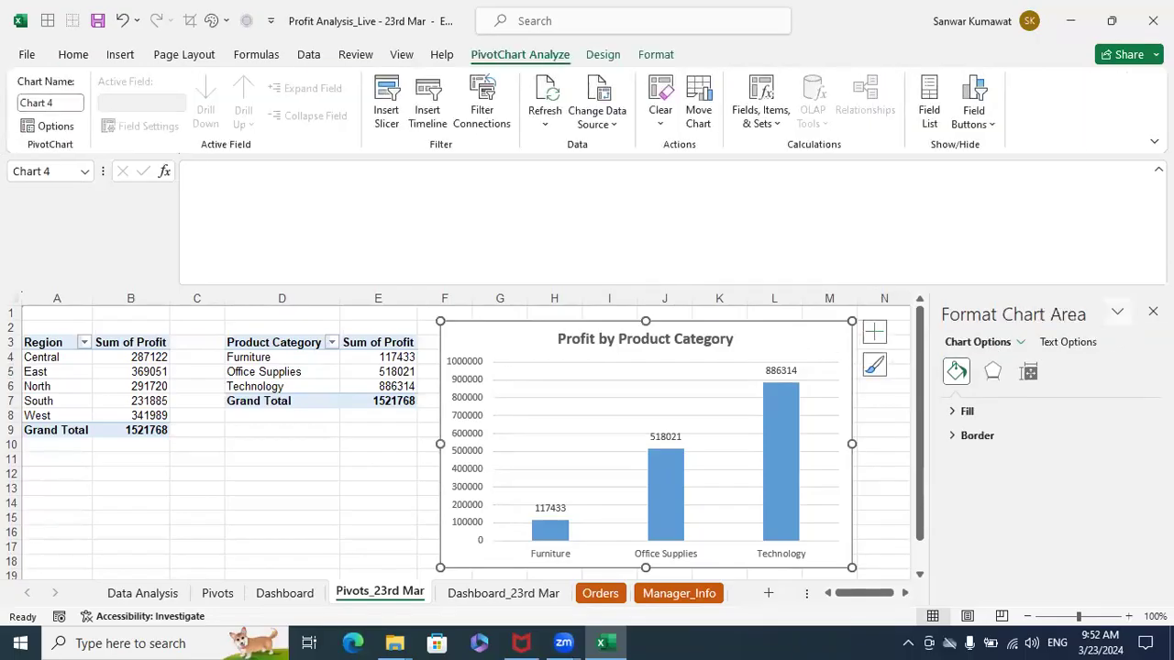
Add a Product Category slicer from the field list of the Product Category pivot table
left_click(286, 347)
left_click(303, 358)
right_click(286, 367)
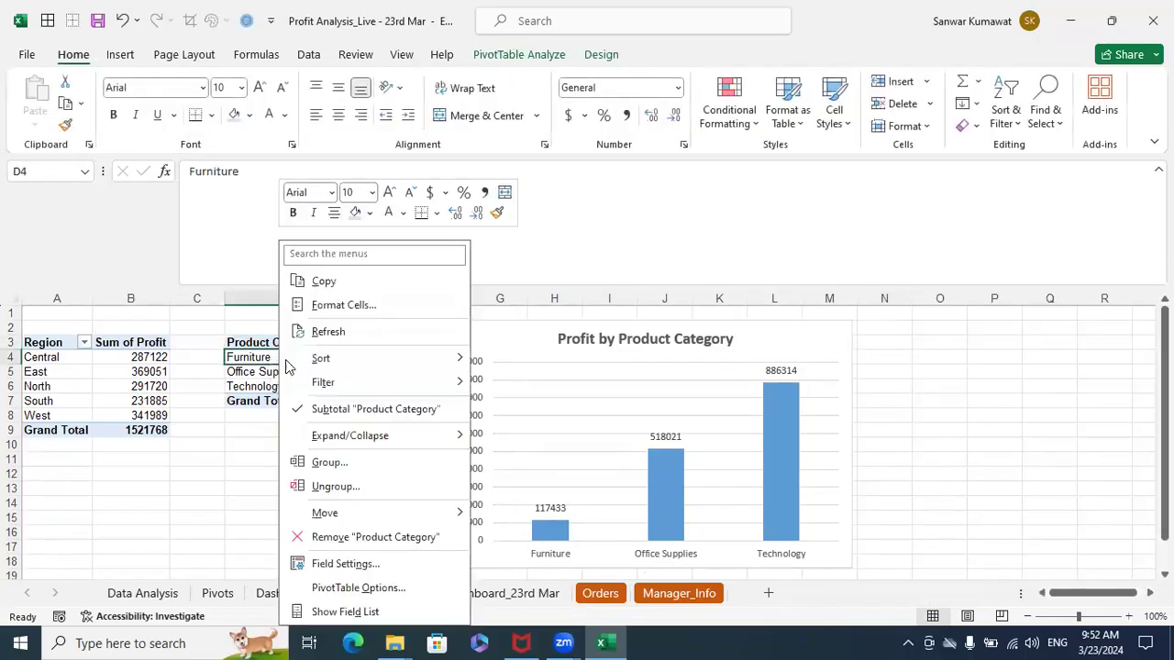
left_click(314, 612)
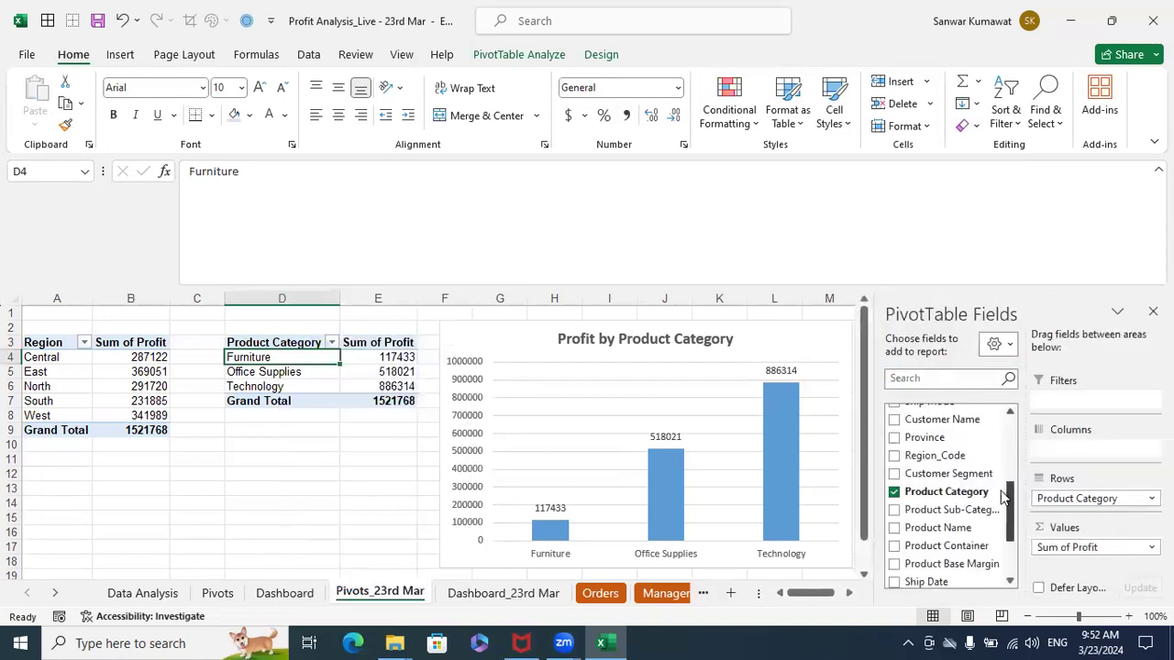
right_click(929, 495)
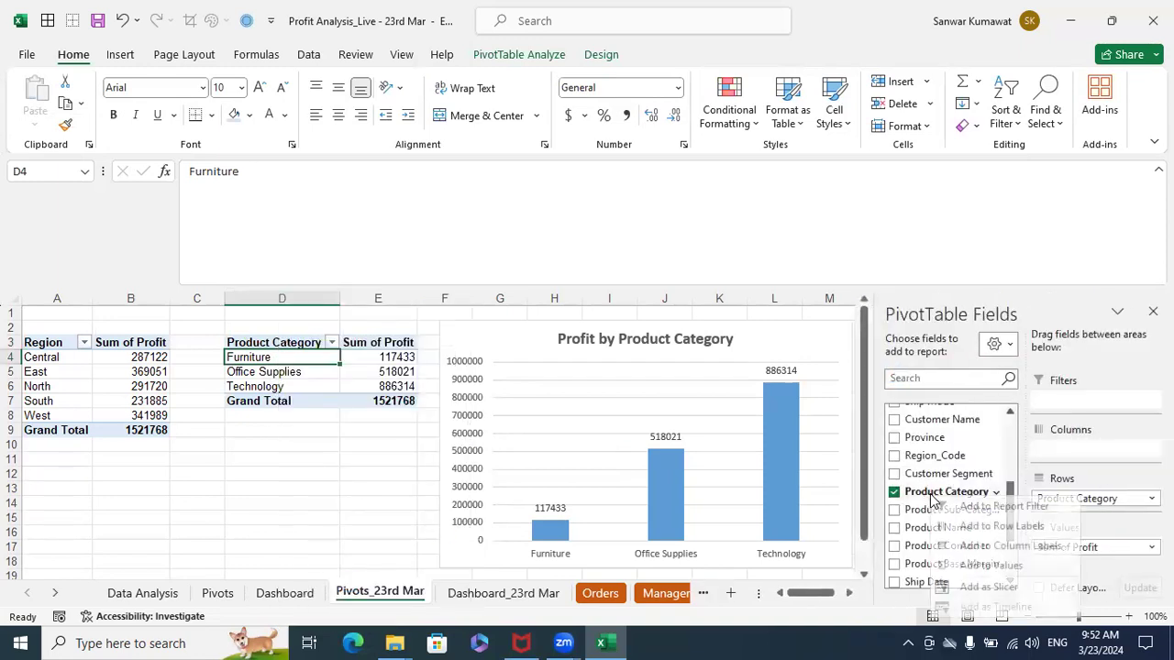
left_click(982, 587)
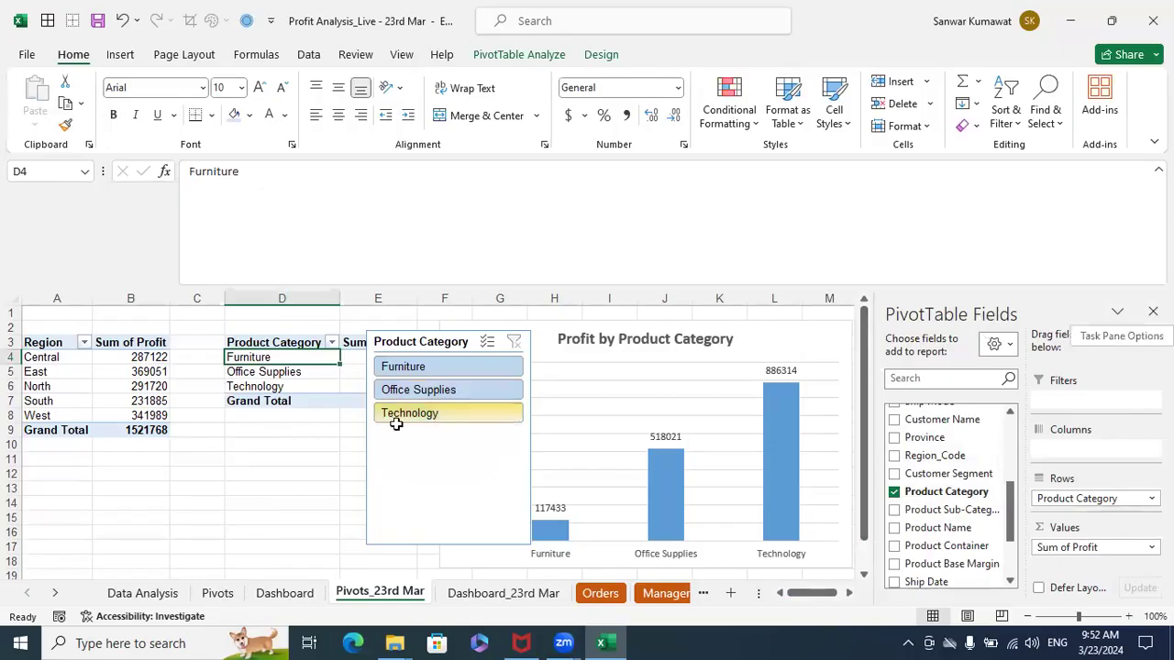
Move the Product Category slicer beside the chart, over about columns N to P, and close the field list
left_click(271, 471)
left_click_drag(443, 341, 951, 332)
left_click(803, 340)
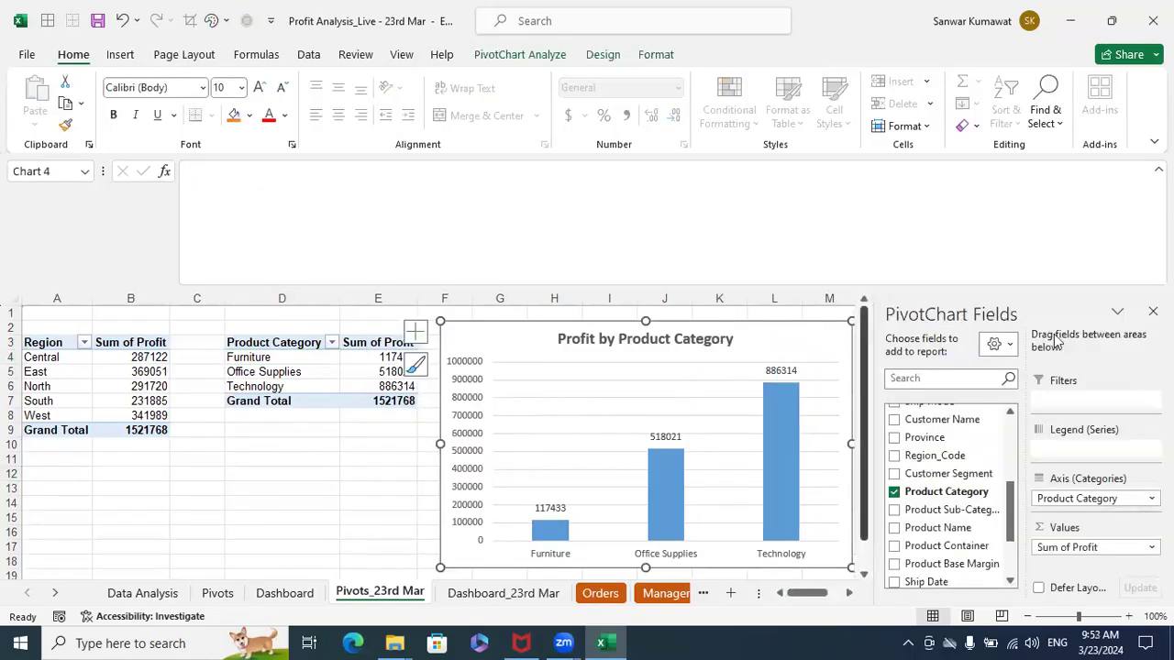
left_click(1153, 313)
Cut the Product Category chart and slicer together, paste them on Dashboard_23rd Mar, and place them beside the Profit by Region chart
left_click(955, 335)
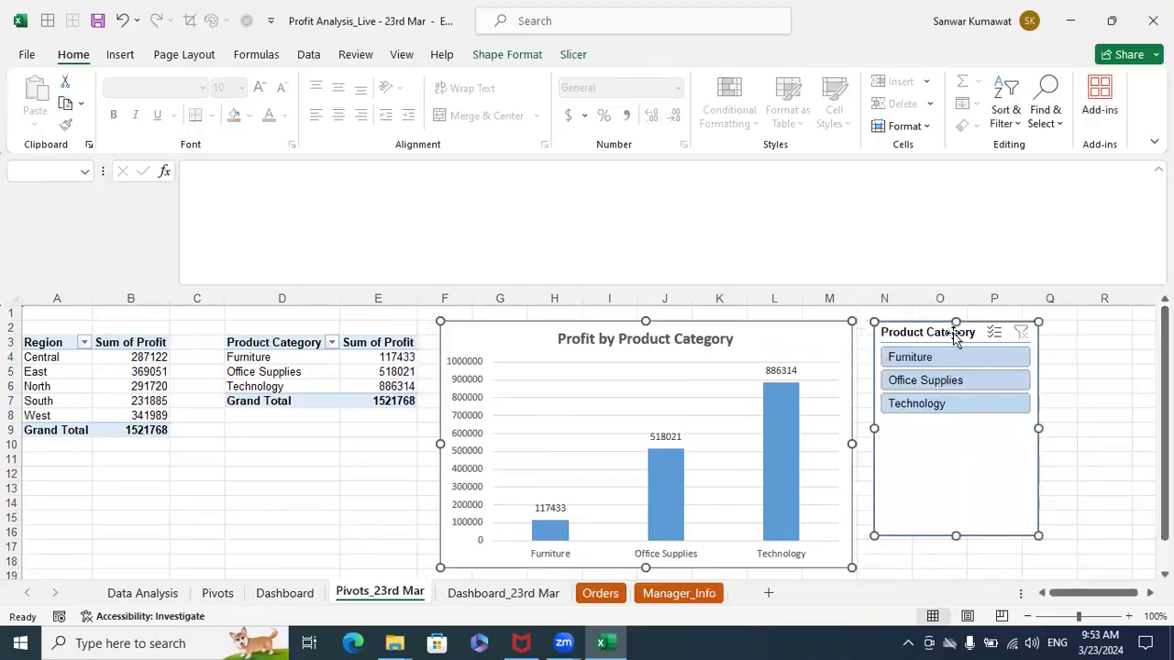
key("ctrl+x")
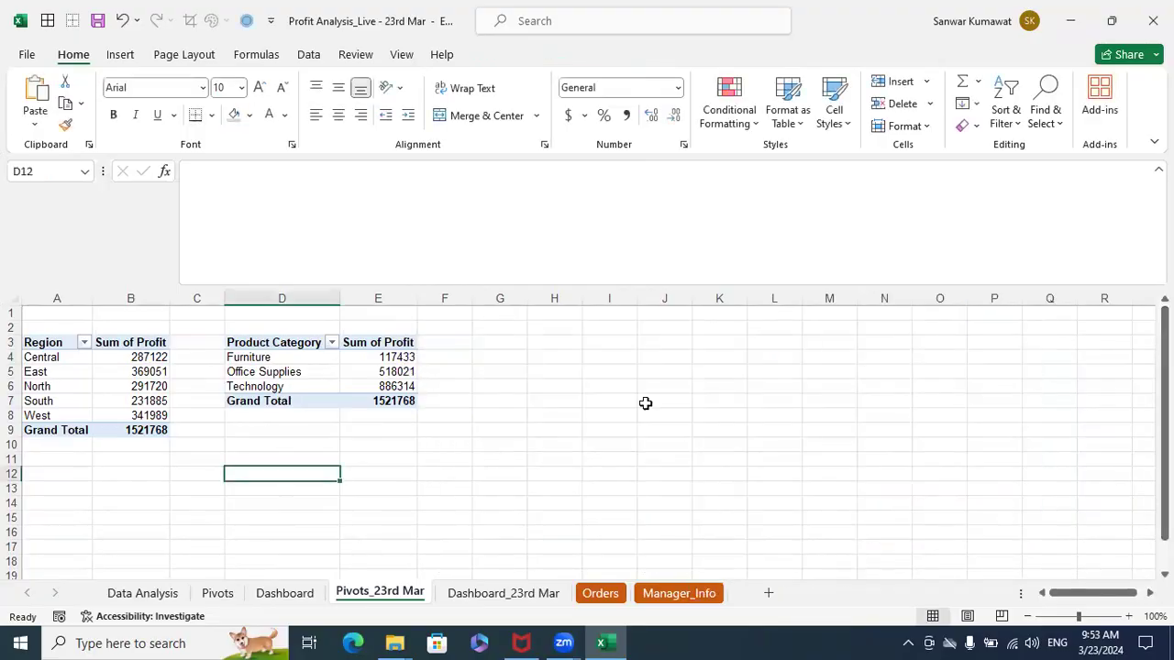
left_click(463, 595)
left_click(564, 487)
key("ctrl+v")
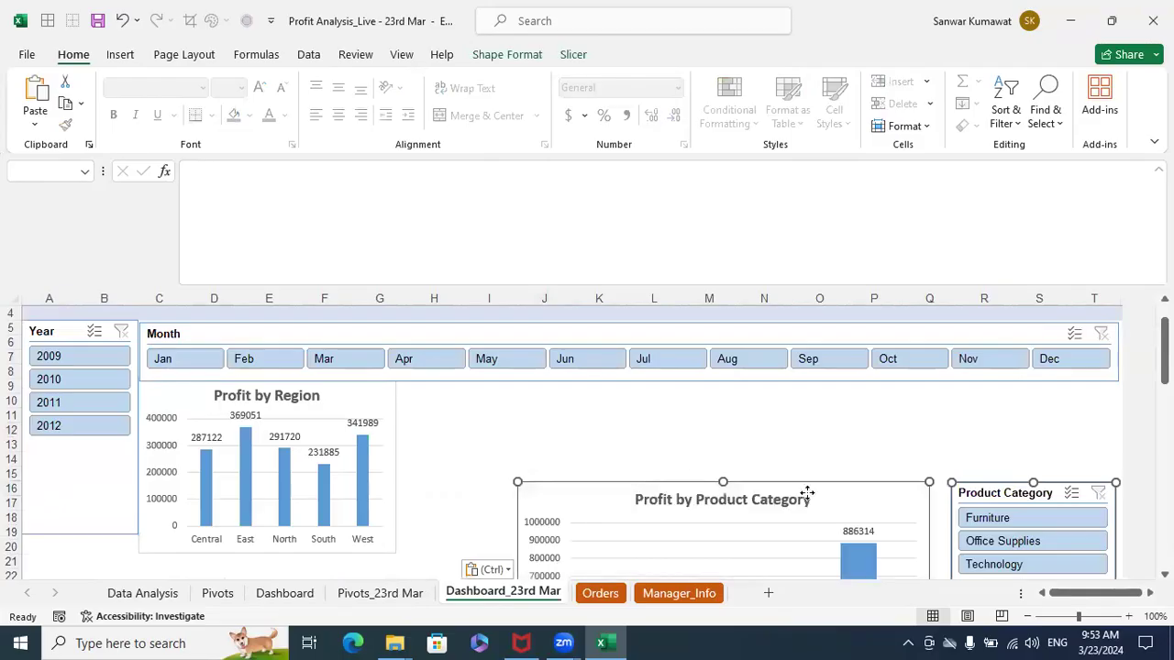
left_click_drag(855, 494, 721, 399)
left_click(1056, 486)
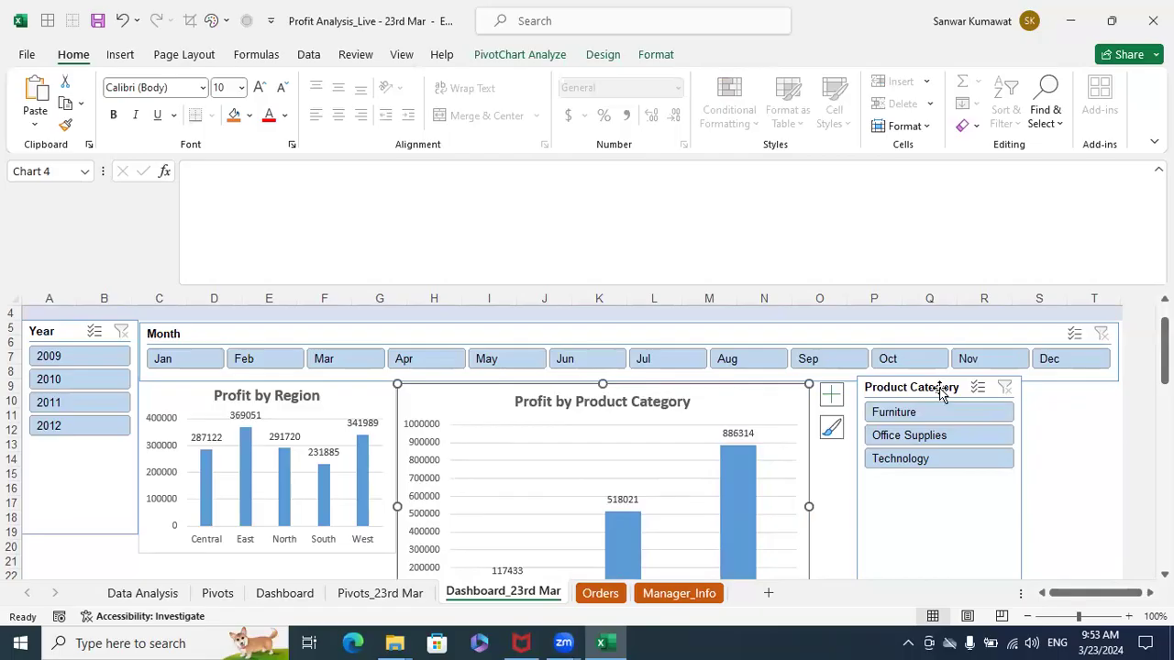
Shorten the Year slicer to end at row 12 and move the Product Category slicer directly beneath it
left_click(61, 529)
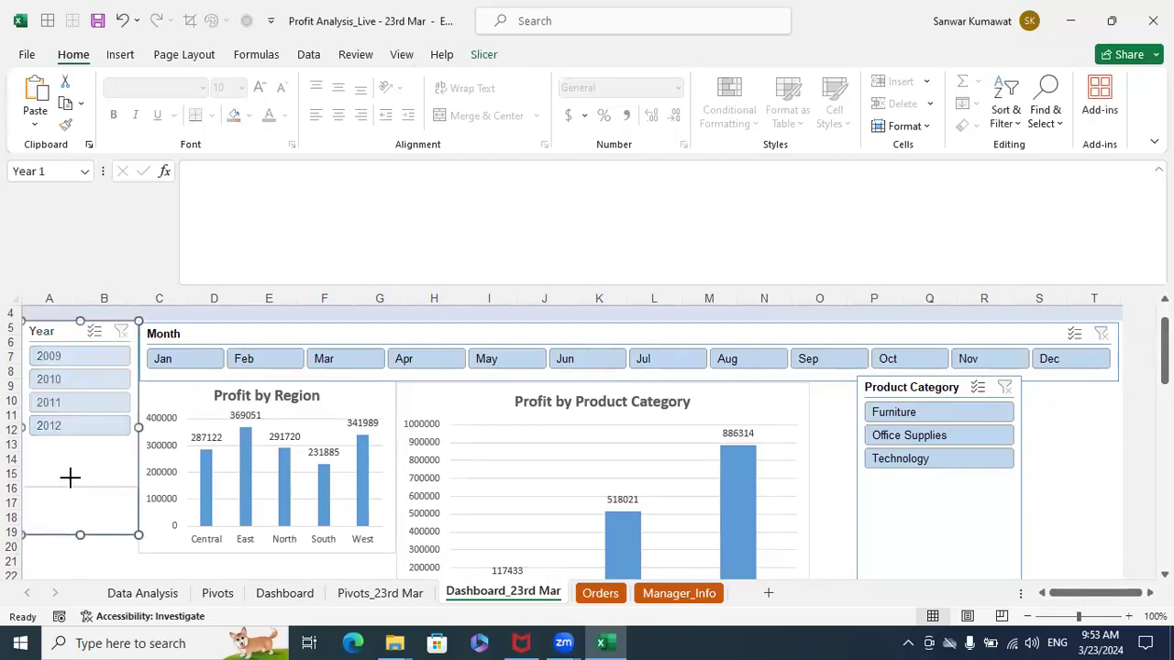
left_click_drag(80, 535, 79, 443)
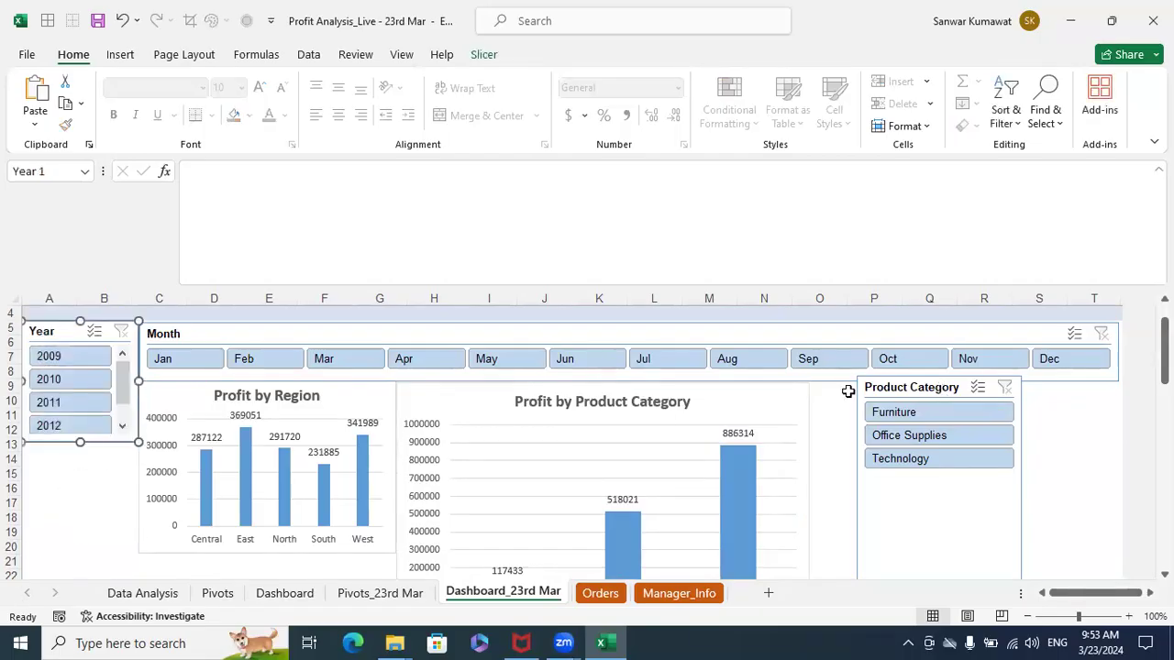
left_click_drag(884, 390, 9, 458)
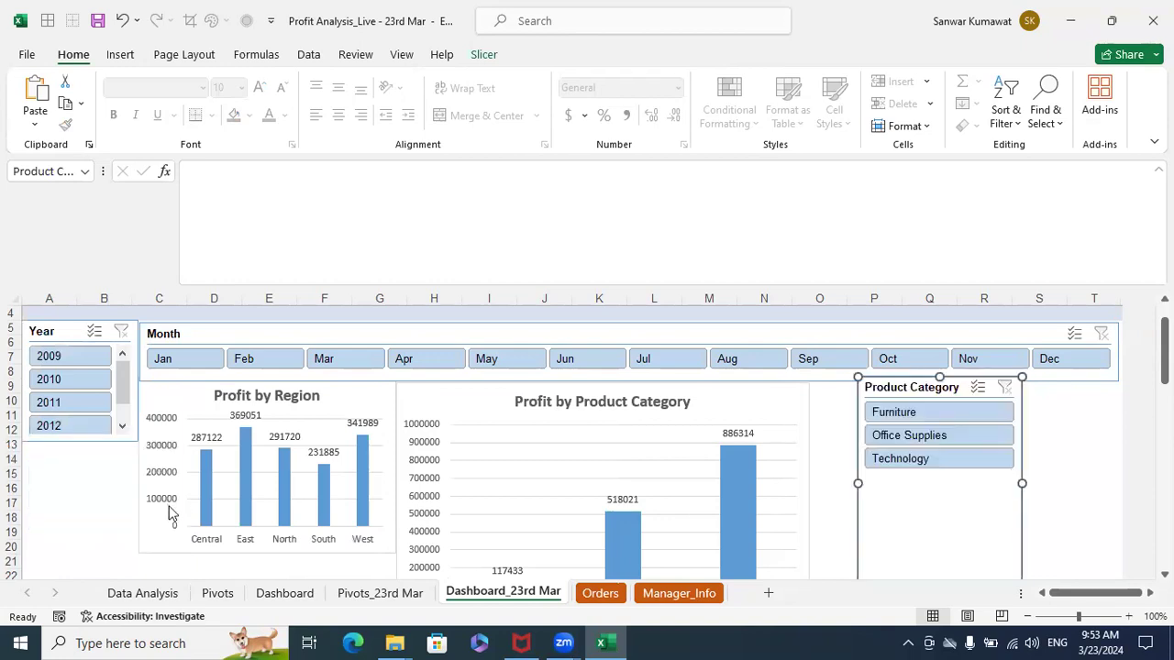
left_click_drag(903, 387, 67, 453)
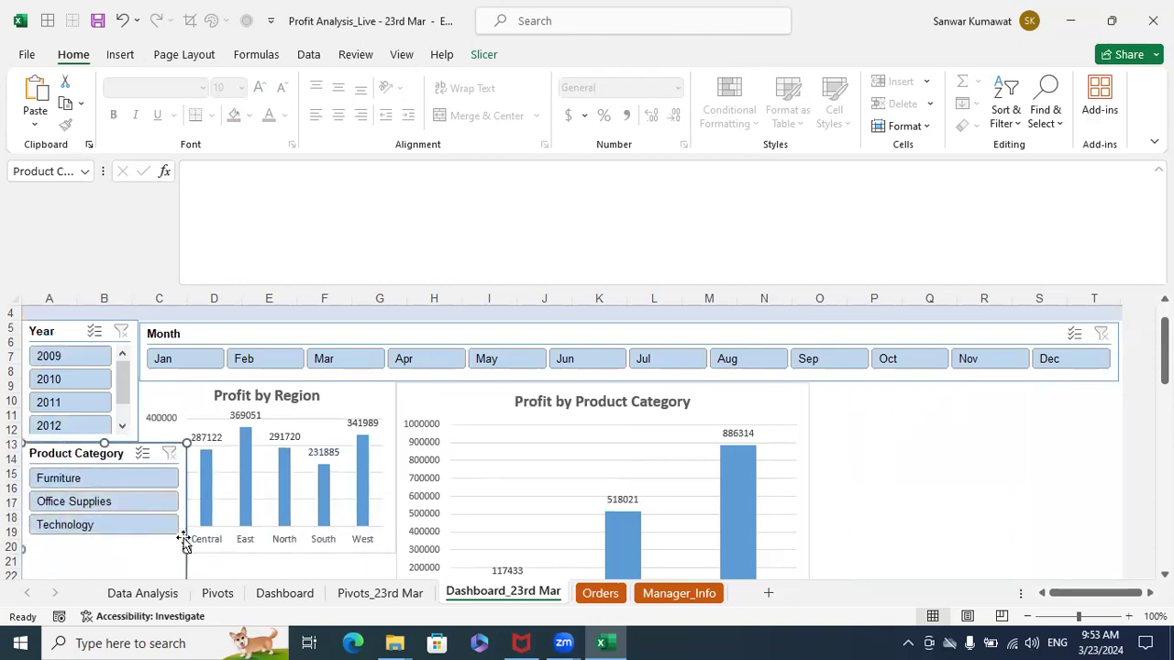
Resize the Product Category slicer to fit columns A to B and end at about row 20
left_click_drag(181, 550, 138, 549)
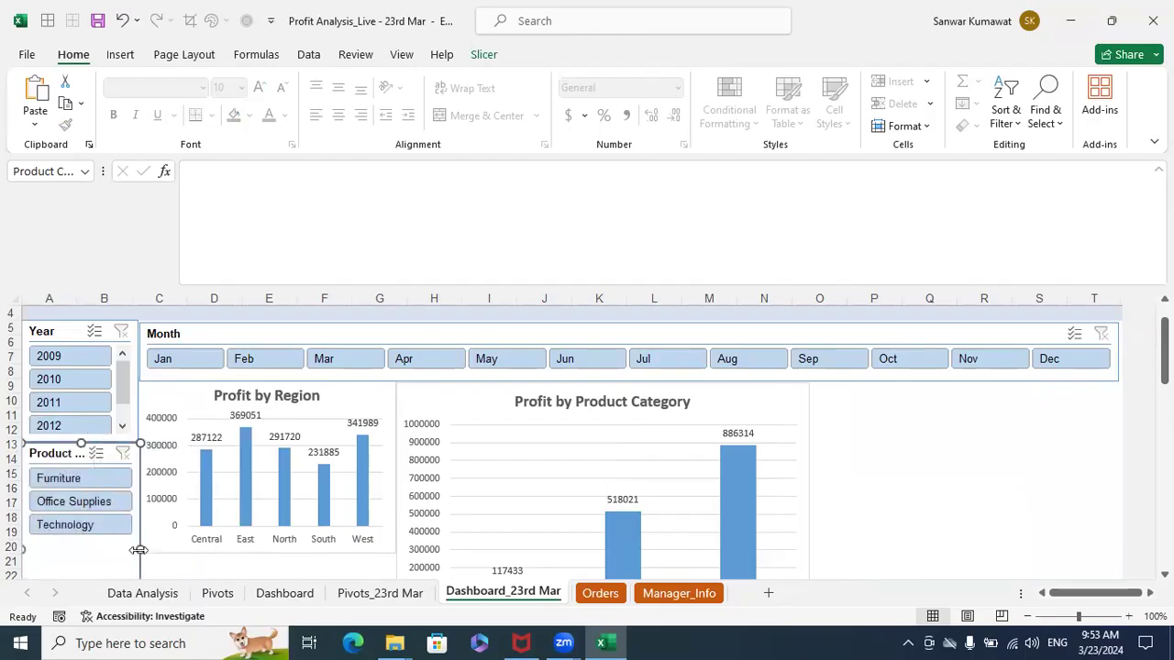
left_click(947, 460)
scroll(385, 516, "down", 2)
scroll(367, 516, "down", 1)
left_click(96, 530)
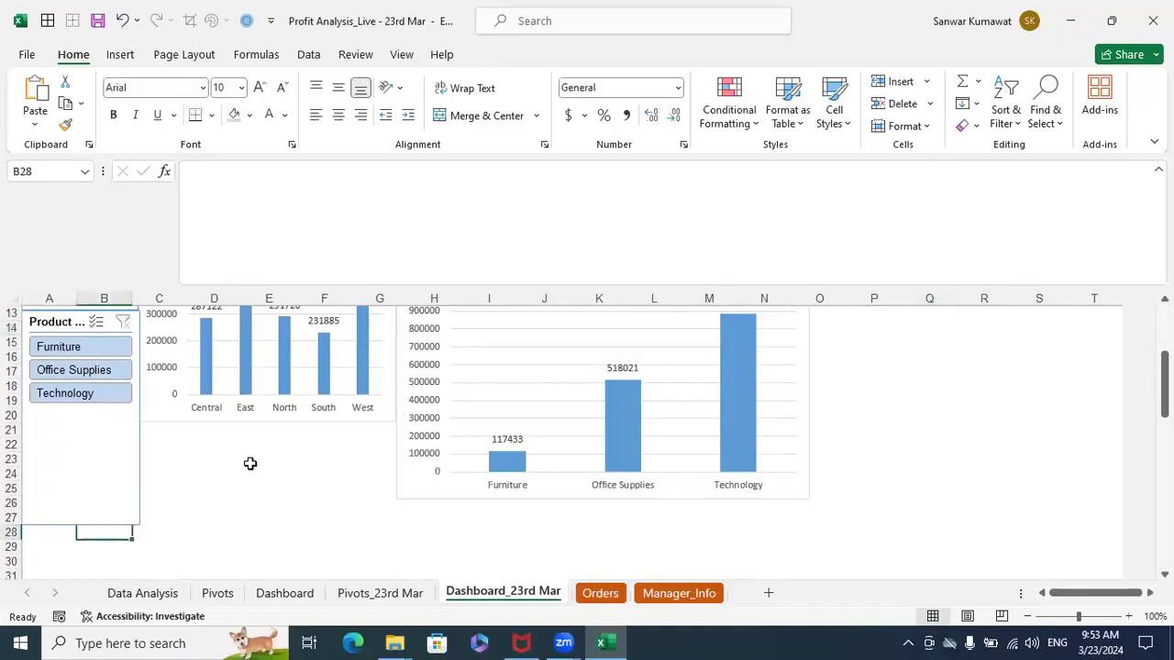
left_click(79, 522)
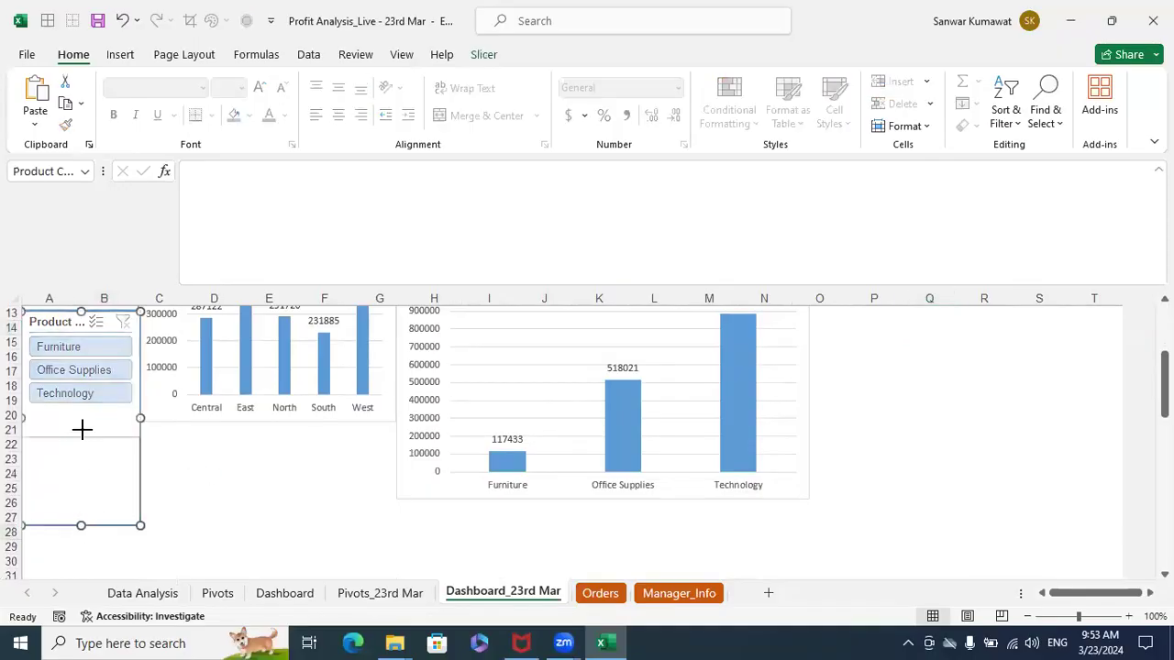
left_click_drag(82, 423, 82, 423)
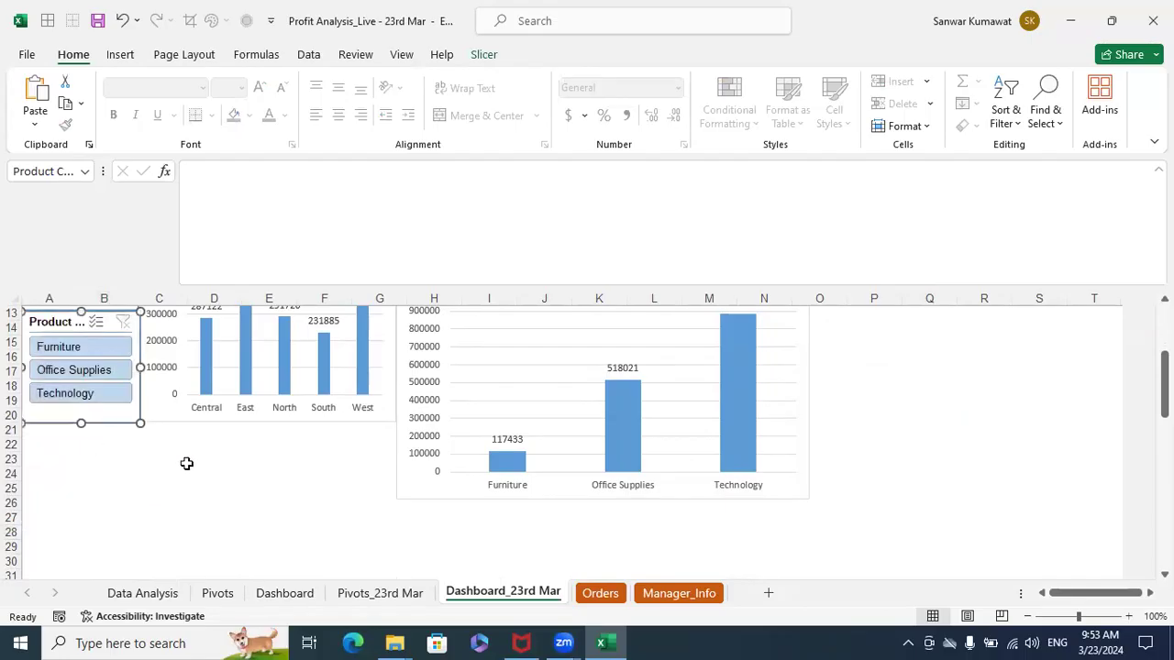
left_click(975, 448)
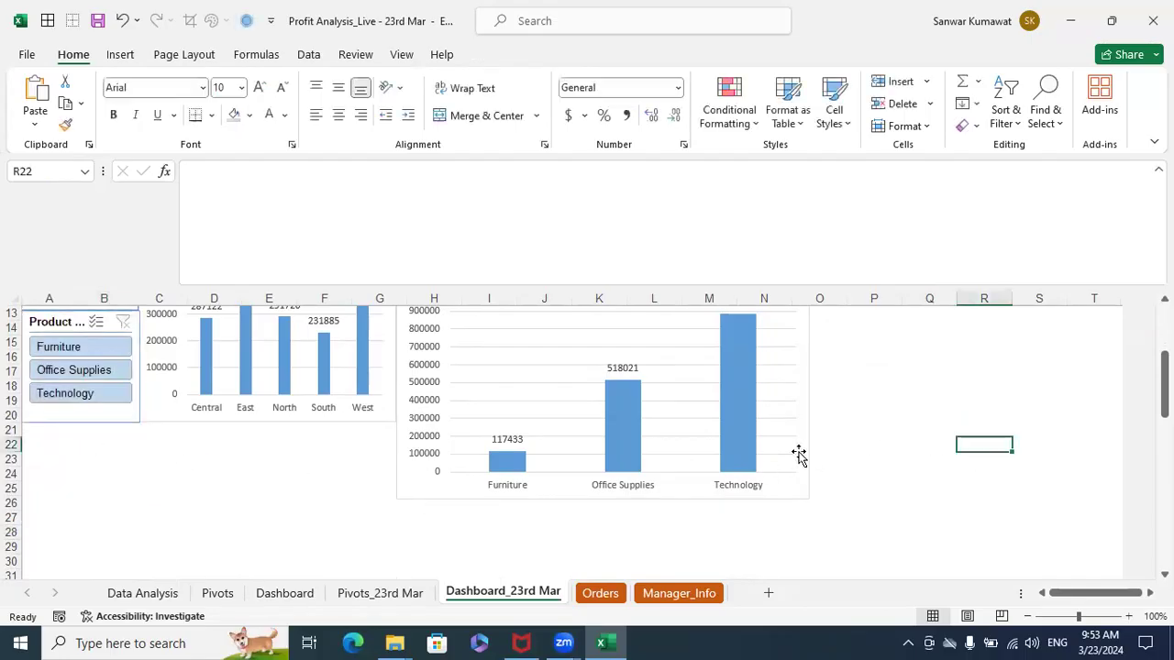
Shrink the Profit by Product Category chart to about columns H to M, ending at row 20
left_click(799, 456)
scroll(831, 484, "up", 3)
scroll(820, 516, "down", 2)
left_click_drag(809, 544, 758, 468)
left_click(876, 488)
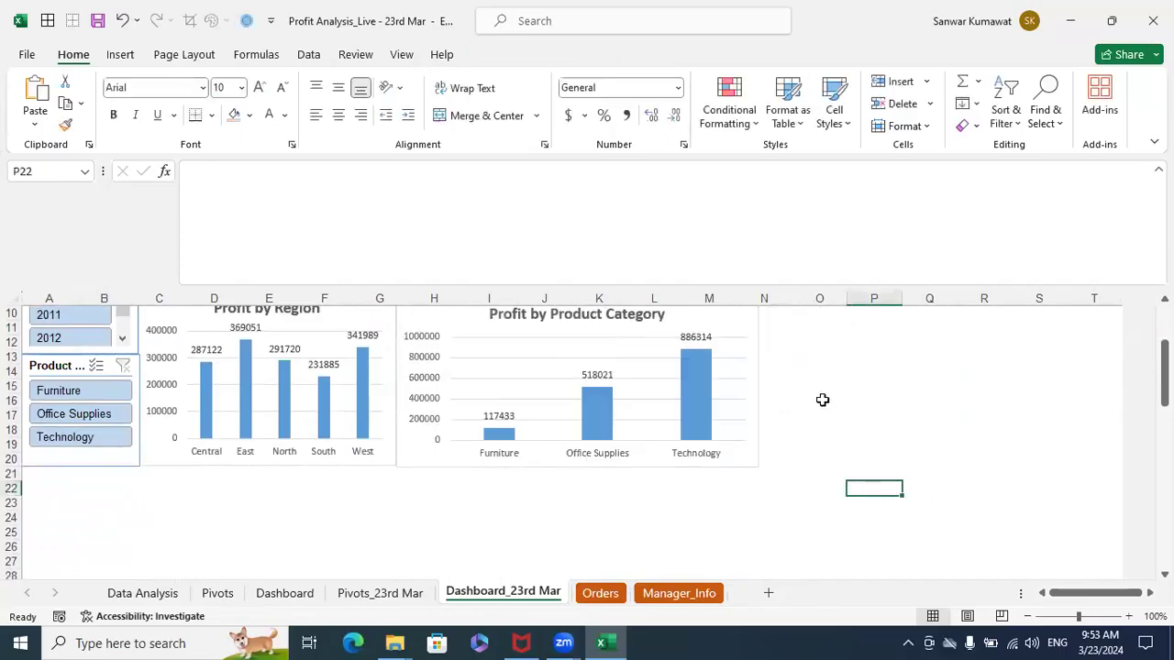
Shift the Product Category chart sideways by about two columns and enlarge the Profit by Region chart to about columns C to I, ending in row 21
scroll(823, 400, "up", 1)
left_click_drag(761, 364, 843, 366)
left_click(380, 367)
left_click_drag(393, 510, 506, 519)
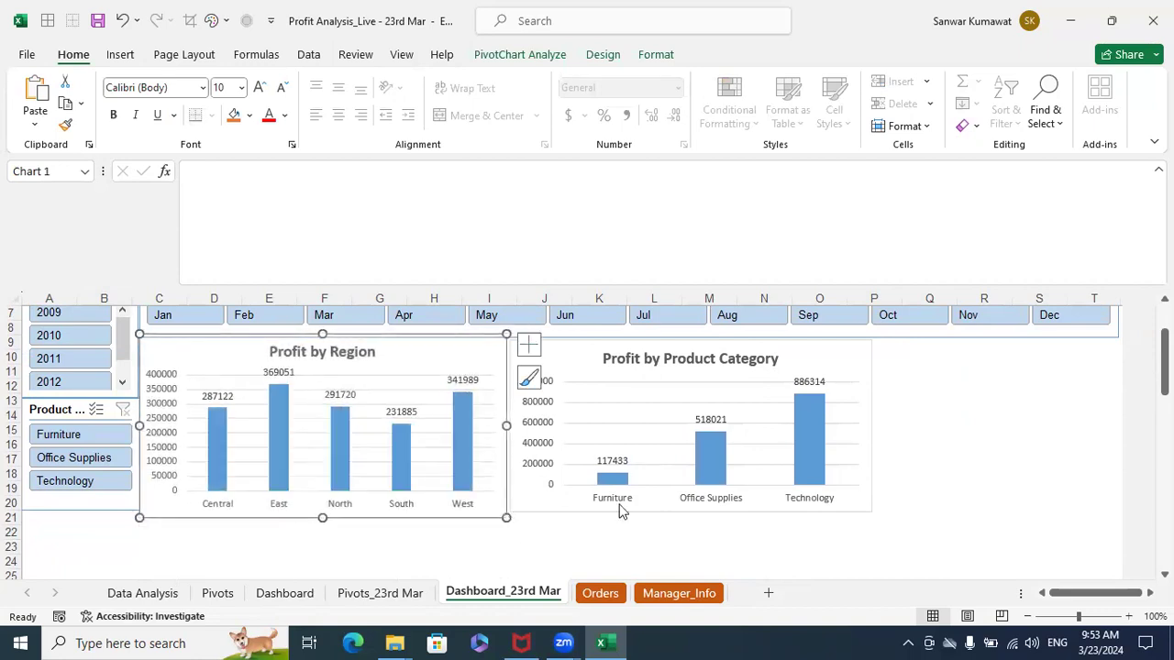
Extend the Product Category chart down to row 21 and nudge it left and slightly up so it sits flush with the Region chart
left_click(862, 397)
left_click_drag(864, 507, 872, 517)
left_click(1000, 491)
left_click(849, 367)
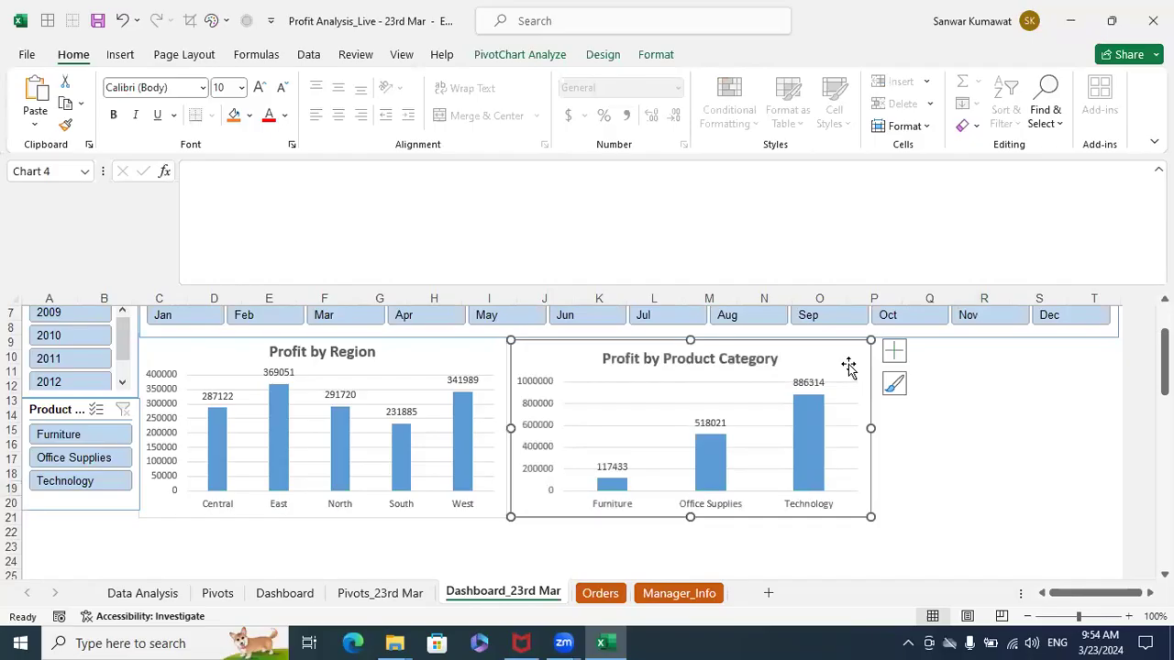
key("Left")
key("Left")
key("Left")
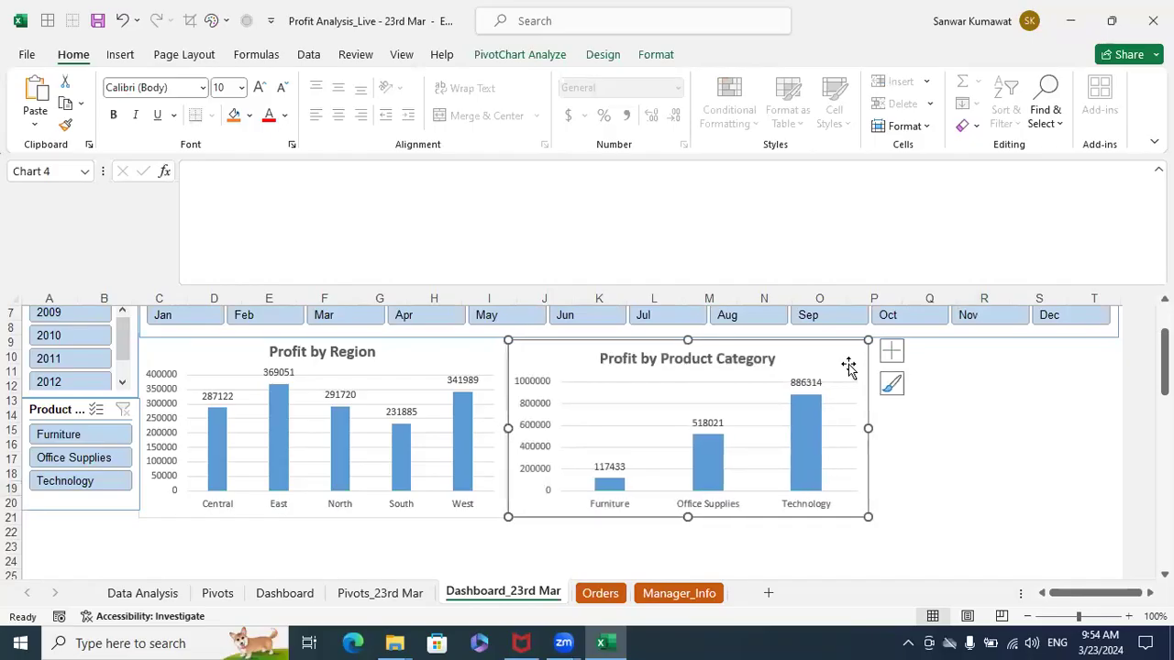
key("Up")
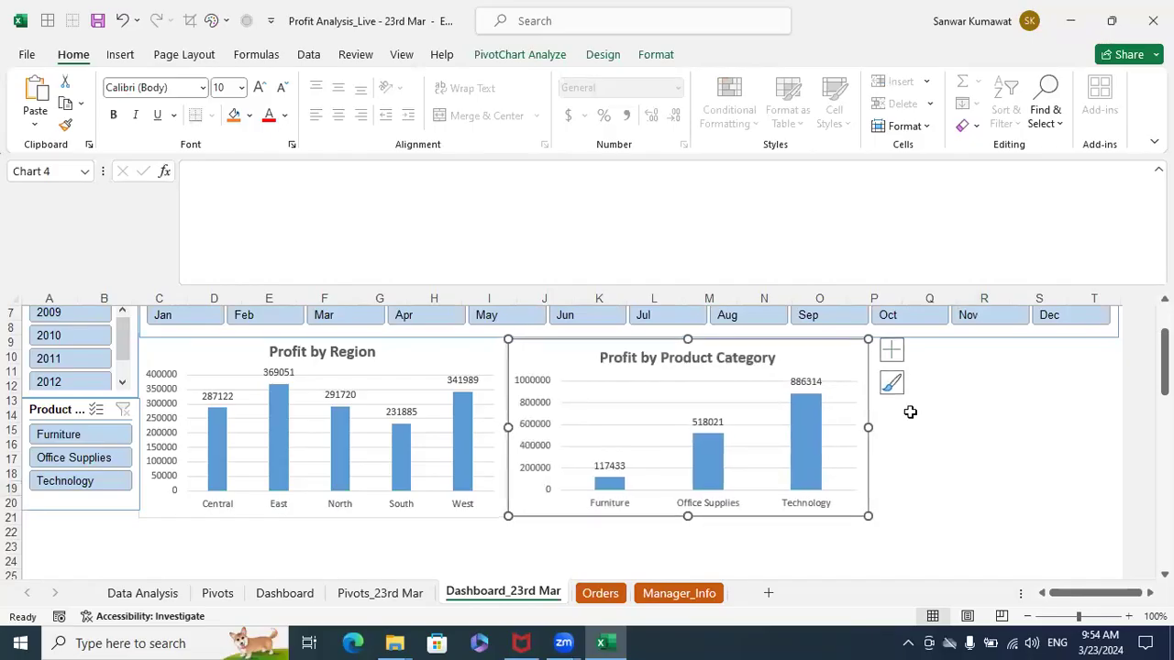
left_click(985, 450)
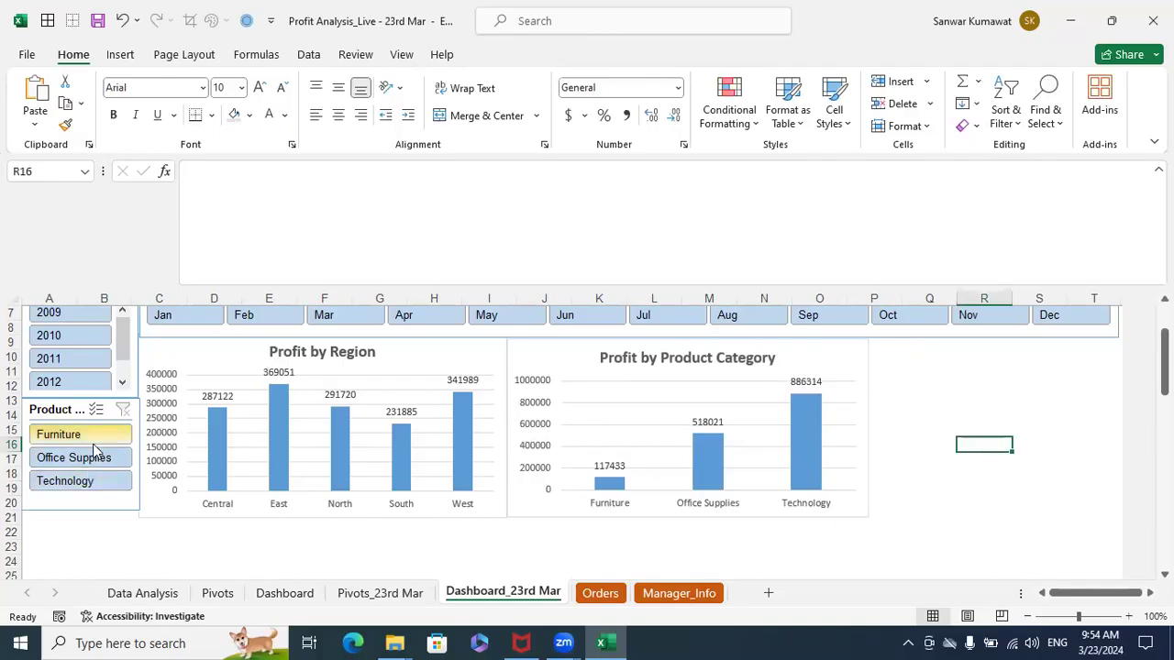
Test the Year slicer by filtering the dashboard to 2009, 2010, 2011 and 2012 in turn, and clear the Year filter
left_click(78, 317)
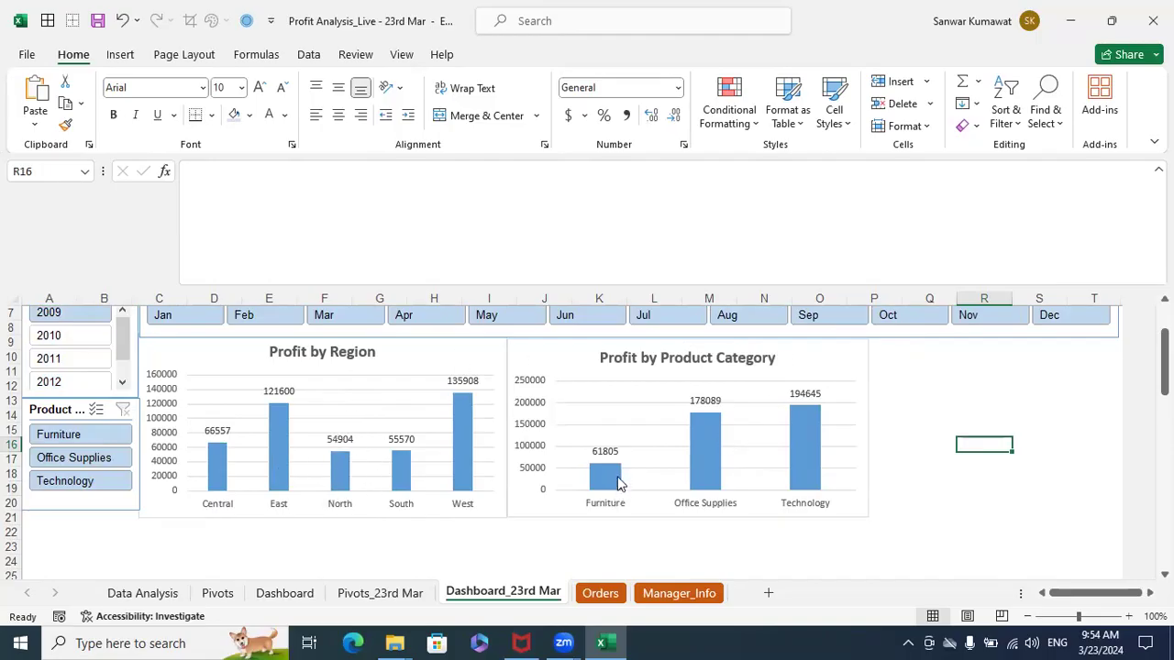
left_click(77, 338)
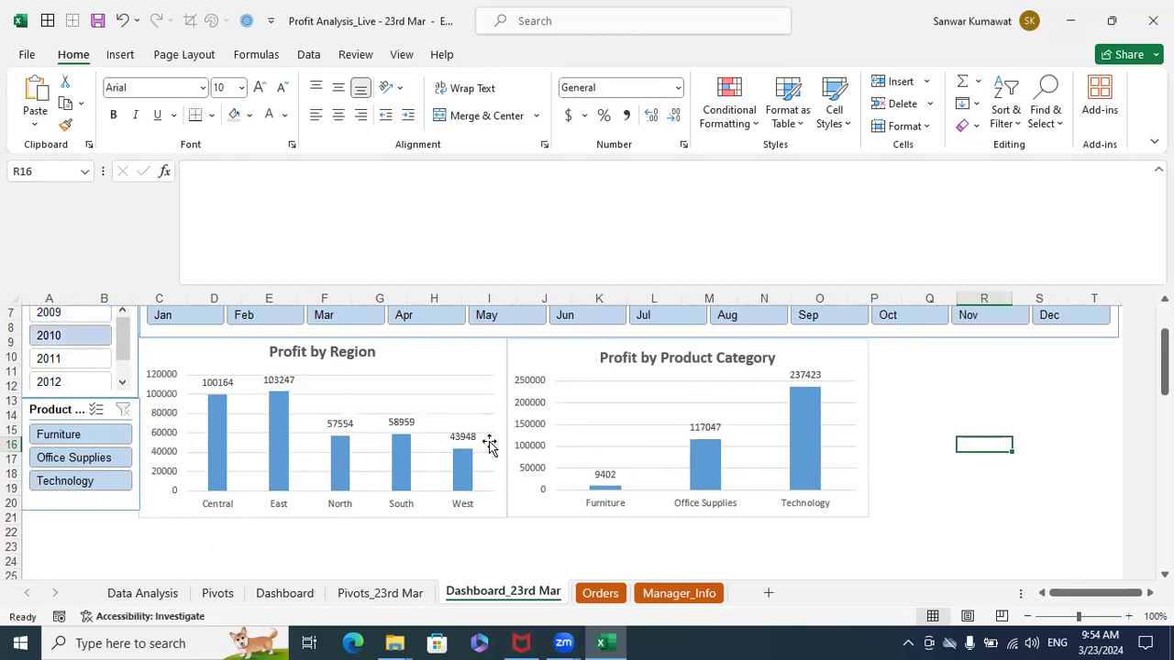
left_click(48, 363)
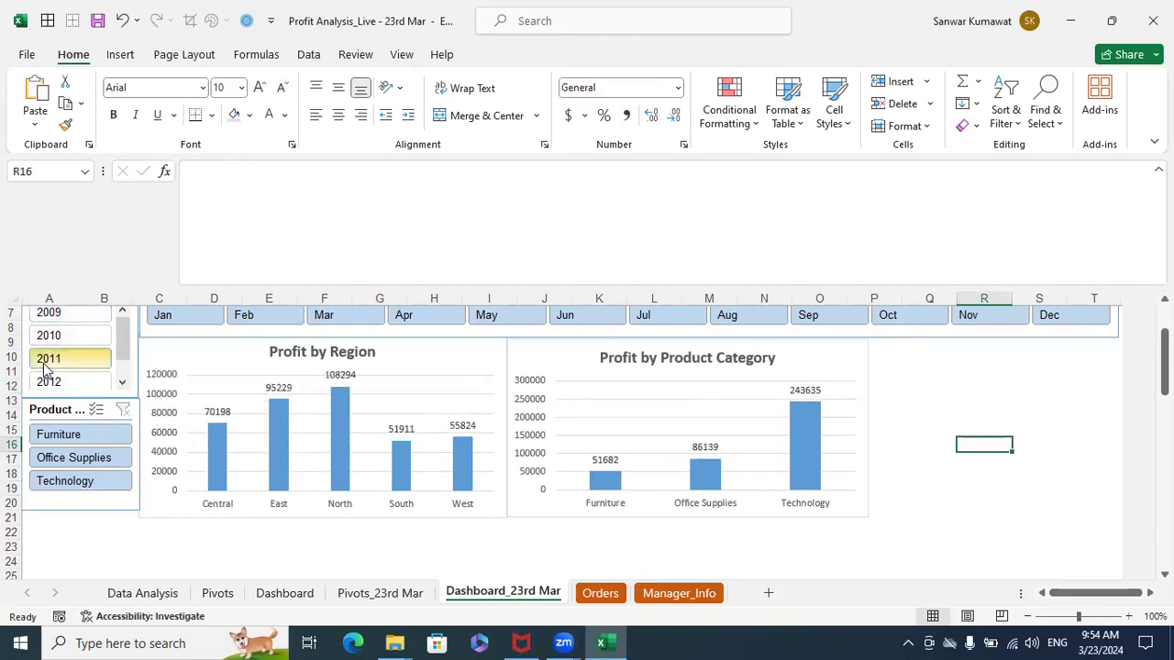
left_click(61, 382)
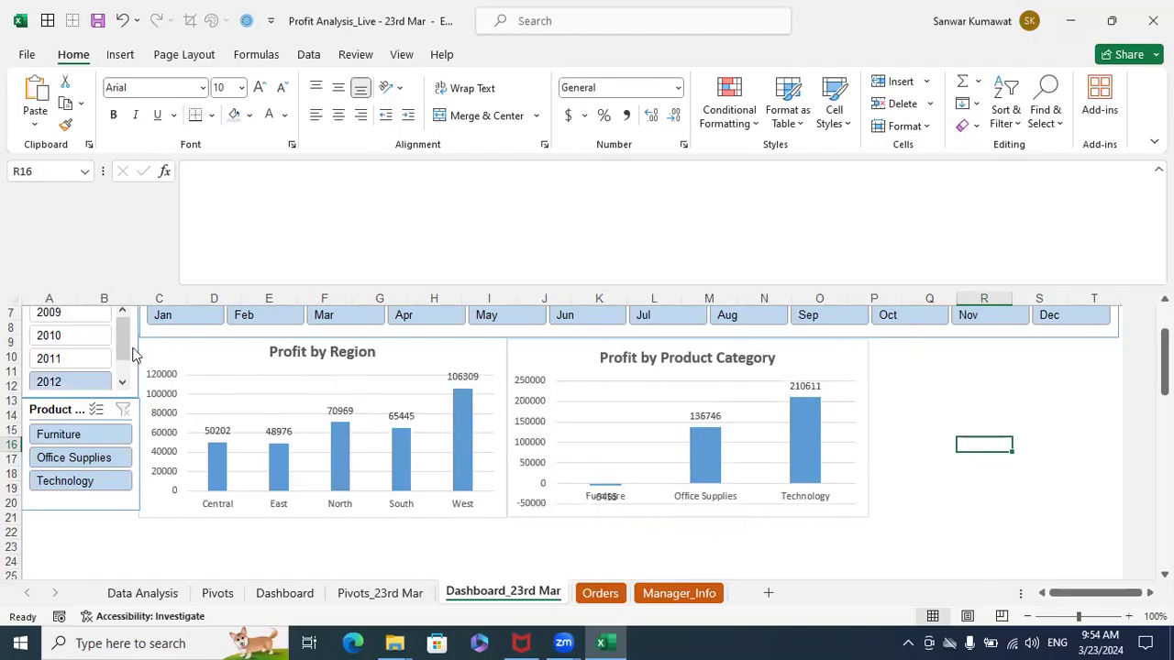
scroll(105, 336, "up", 1)
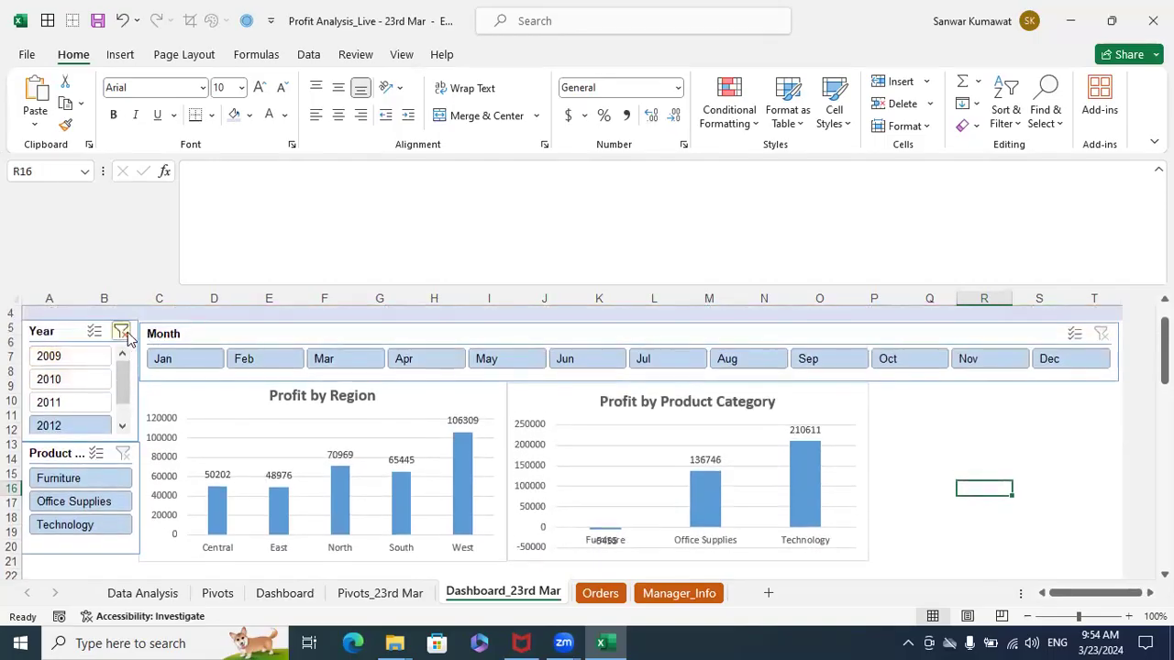
left_click(125, 334)
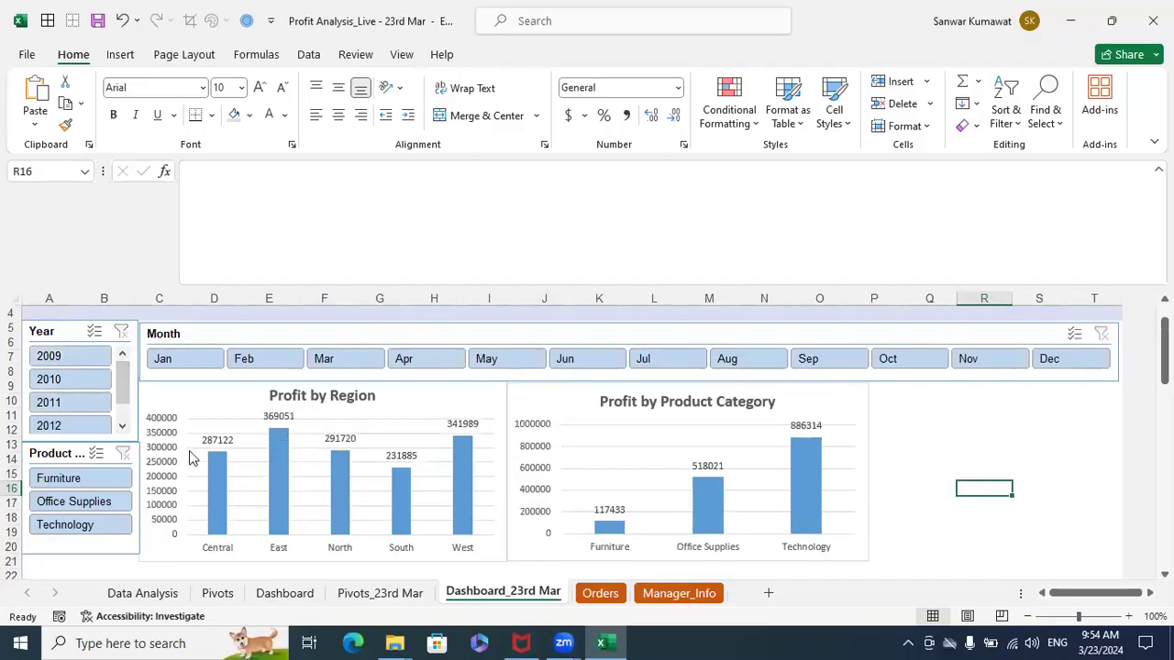
Extend the Product Category slicer down to row 21 so its lower edge lines up with the charts
scroll(184, 469, "down", 1)
left_click(77, 515)
left_click(76, 510)
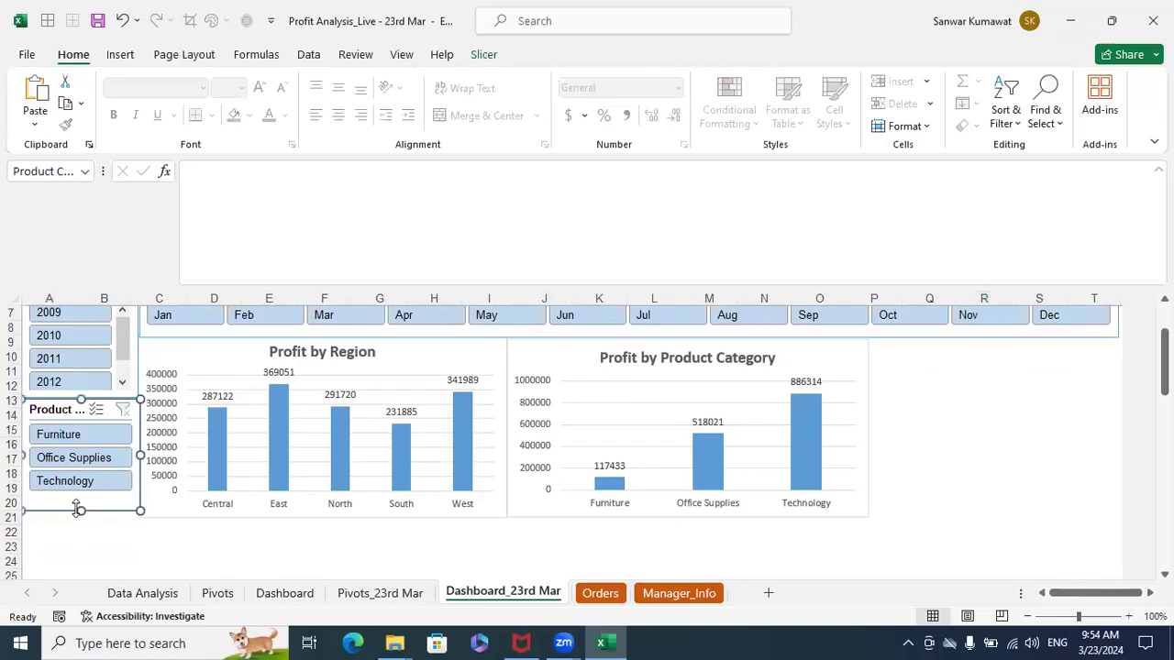
left_click(1004, 492)
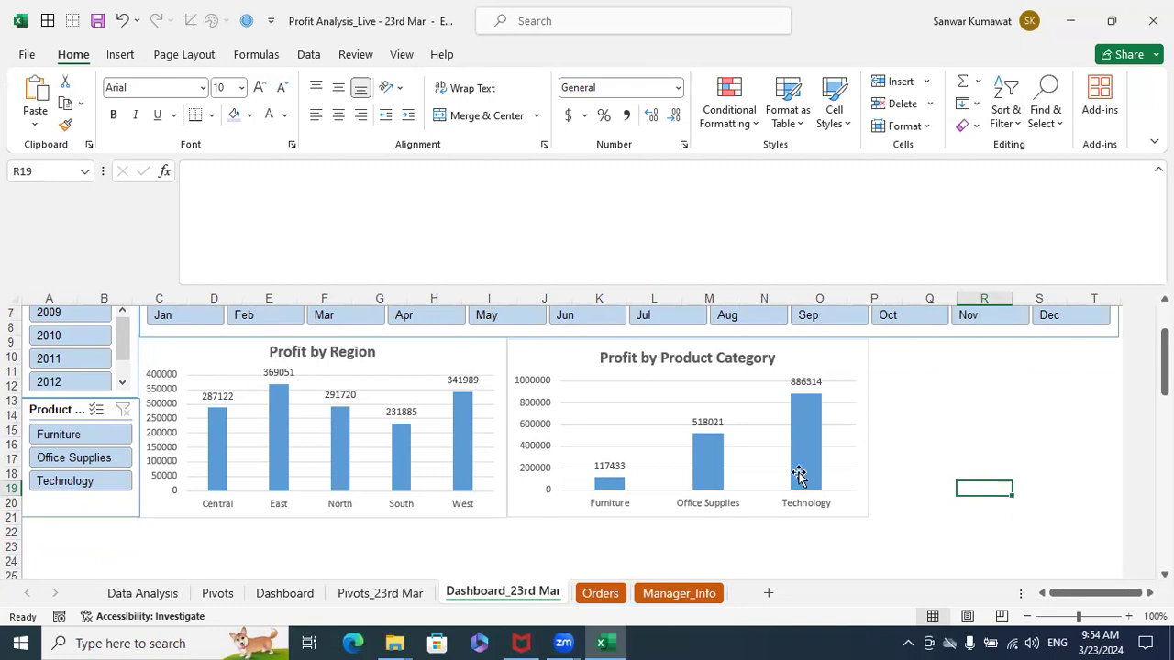
Freeze the dashboard's rows 1 to 3 so the PROFIT ANALYSIS header stays in place, and check it by scrolling
scroll(835, 440, "up", 1)
scroll(836, 440, "up", 1)
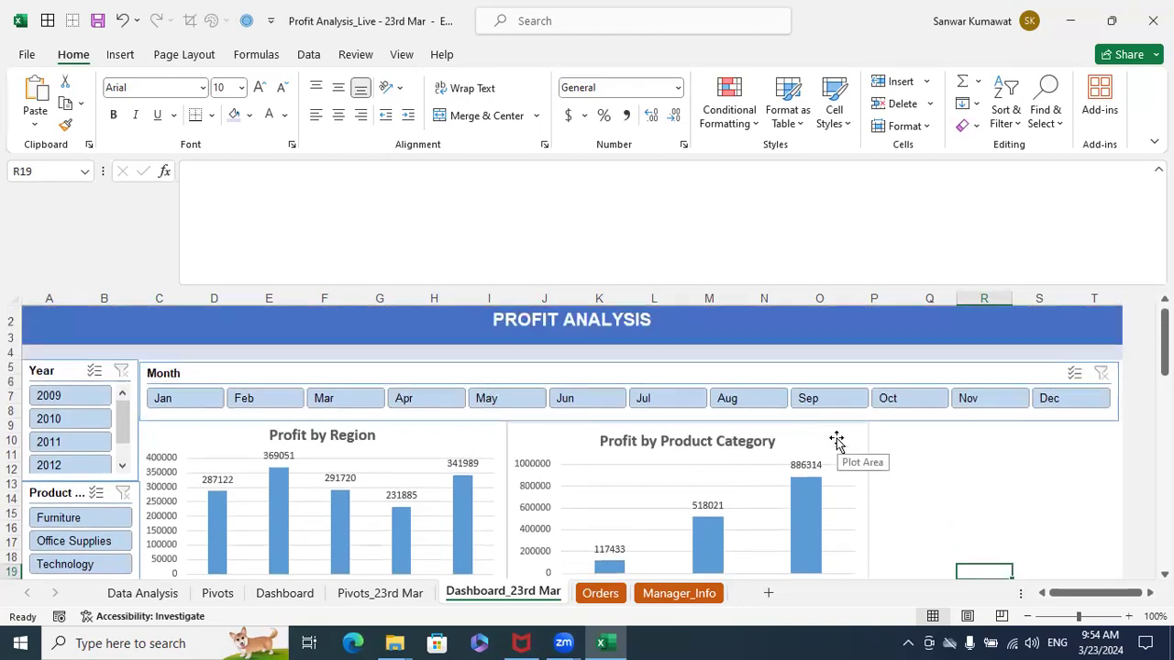
scroll(837, 440, "down", 1)
scroll(837, 441, "up", 1)
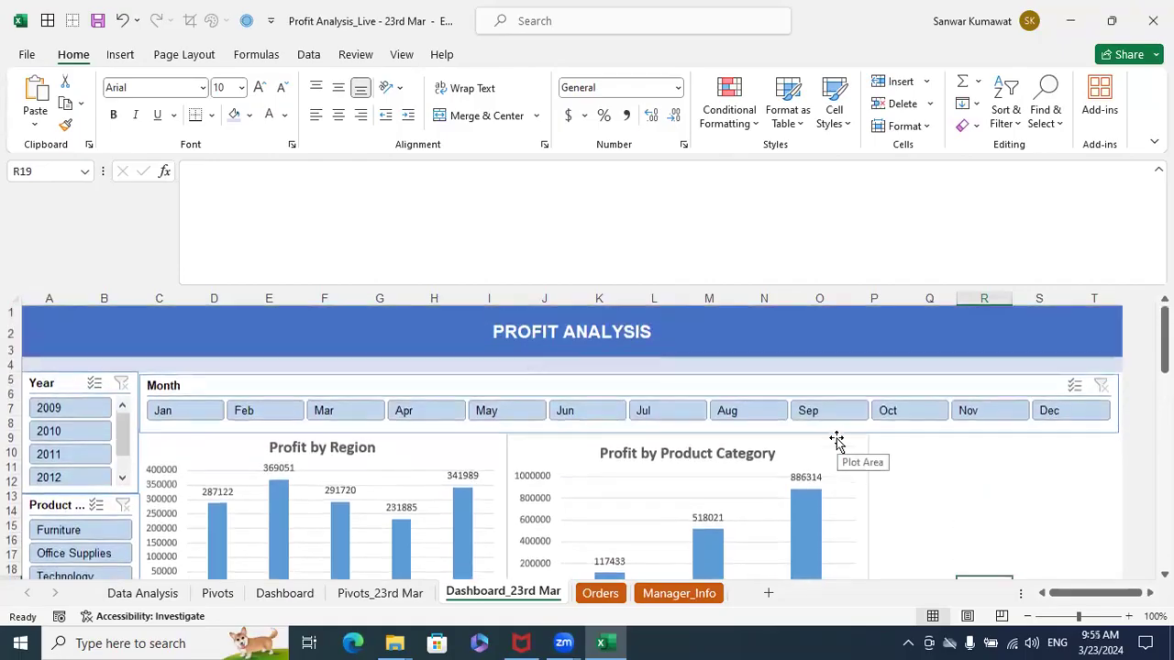
left_click(13, 365)
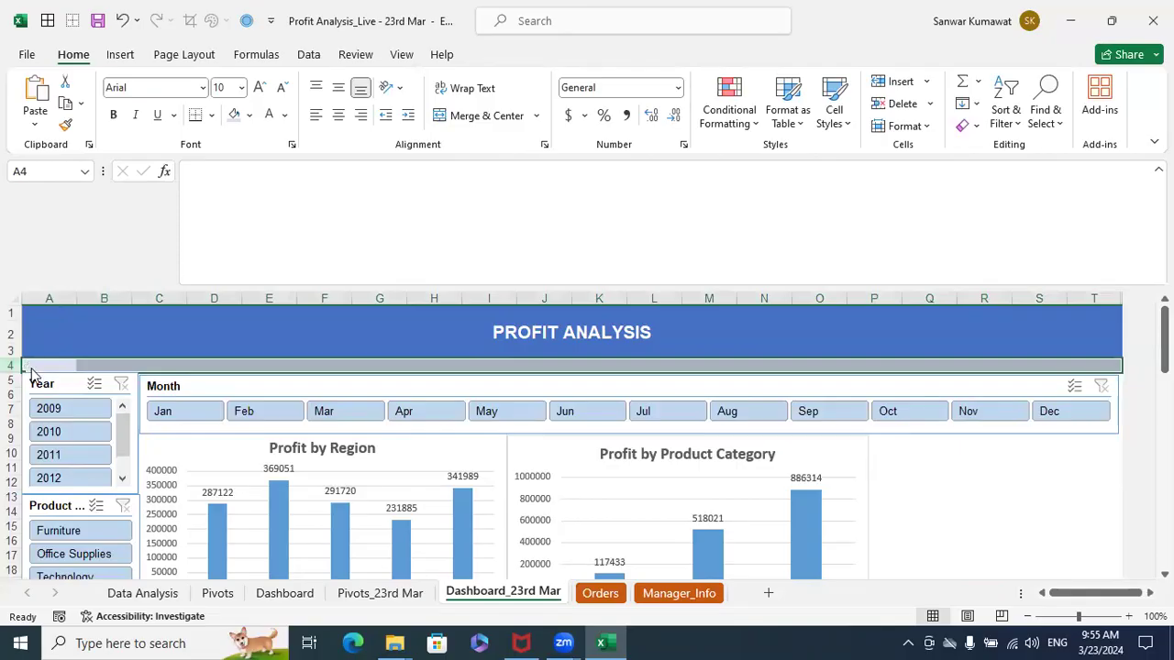
left_click(402, 54)
left_click(606, 110)
left_click(661, 165)
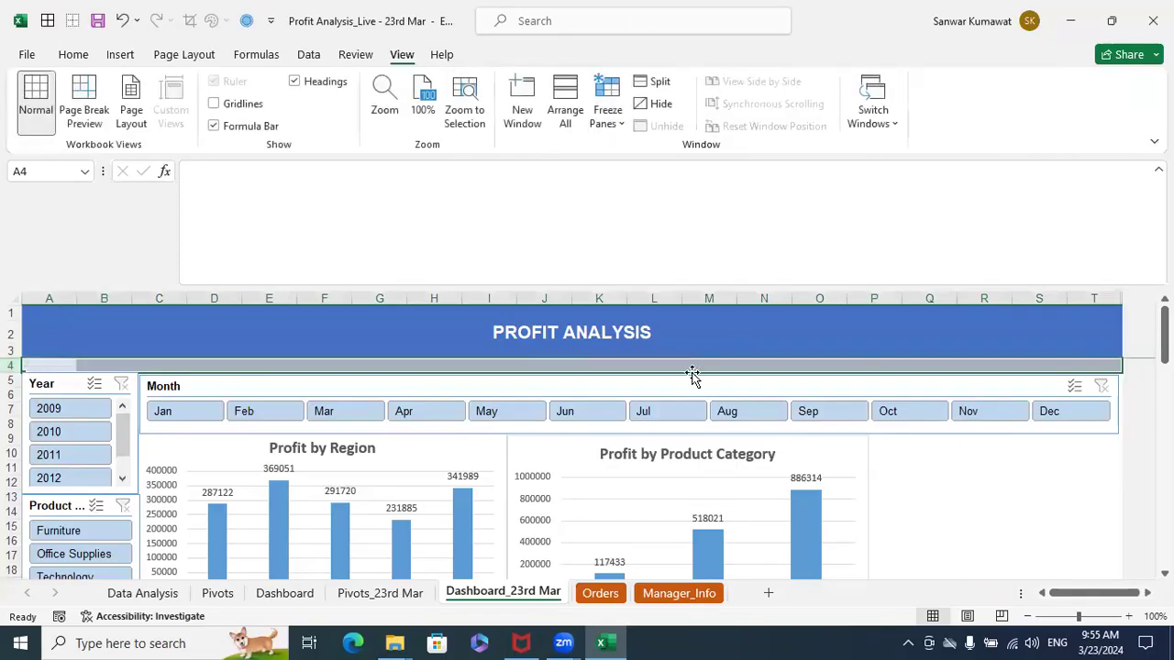
left_click(978, 477)
scroll(978, 482, "down", 1)
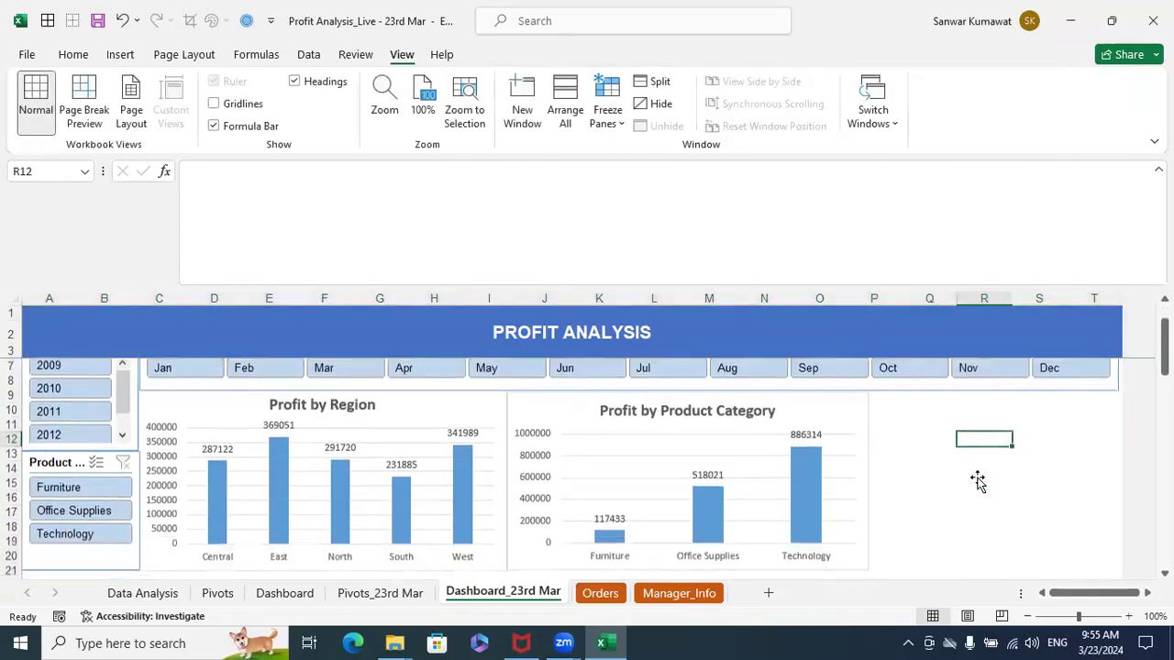
scroll(978, 481, "down", 1)
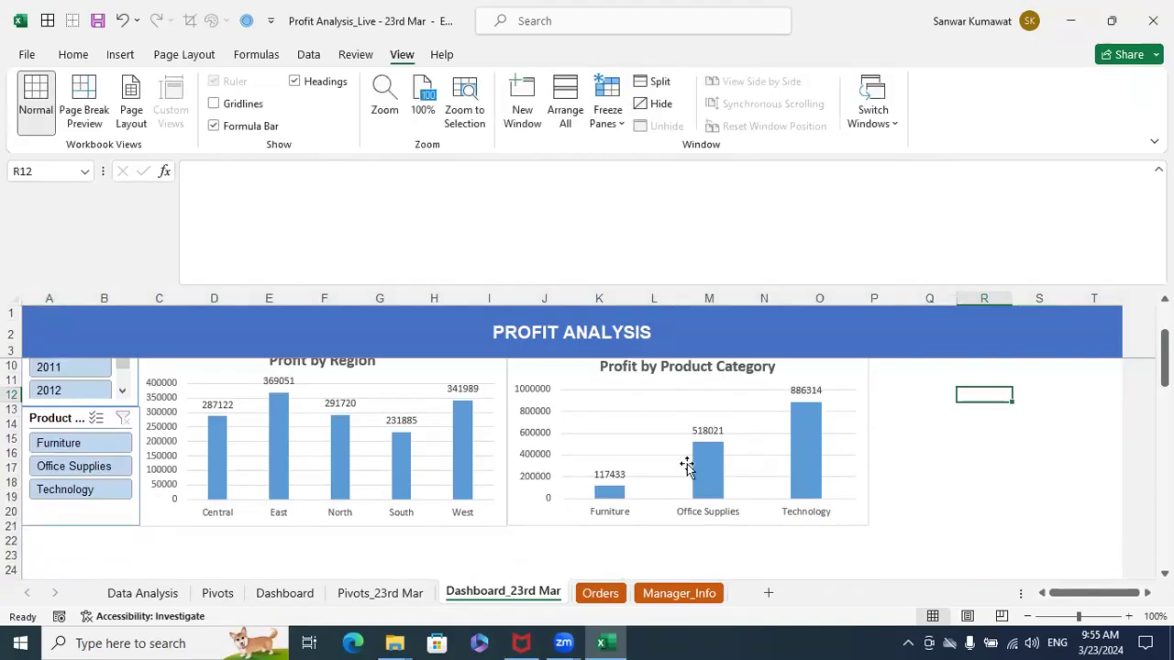
Look through the column headers of the Orders sheet for another field to analyse, up to Product Sub-Category and back to Customer Segment
left_click(601, 594)
left_click(701, 332)
key("Right")
key("Right")
key("Right")
key("Right")
key("Right")
key("Right")
key("Right")
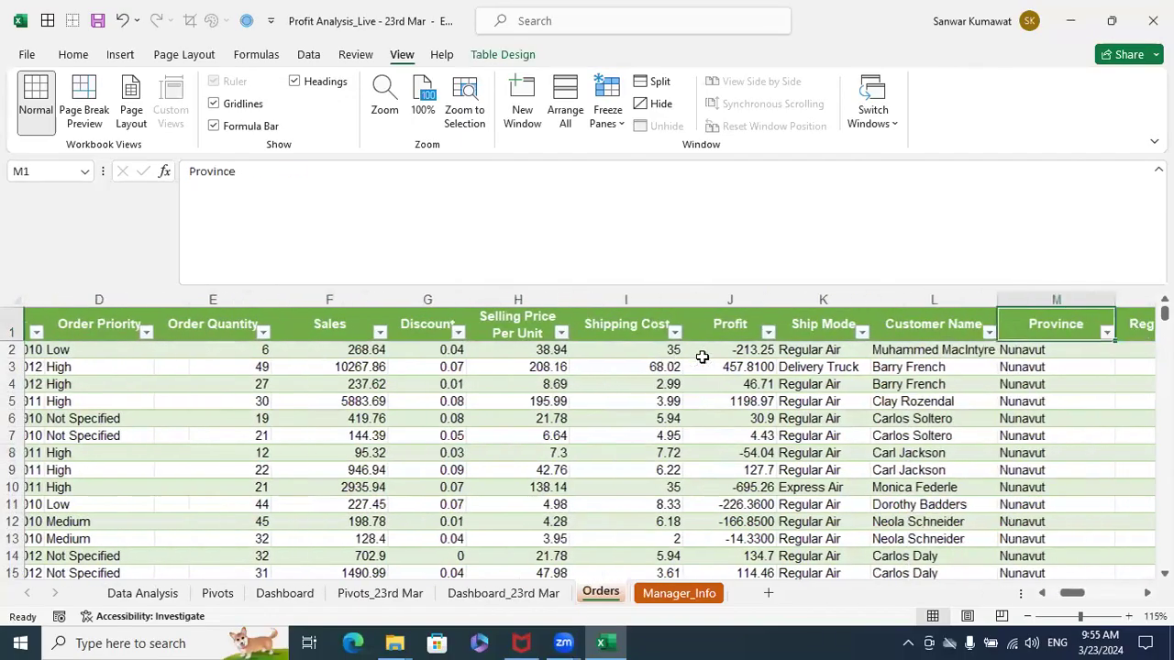
key("Right")
key("Right")
key("Right")
key("Right")
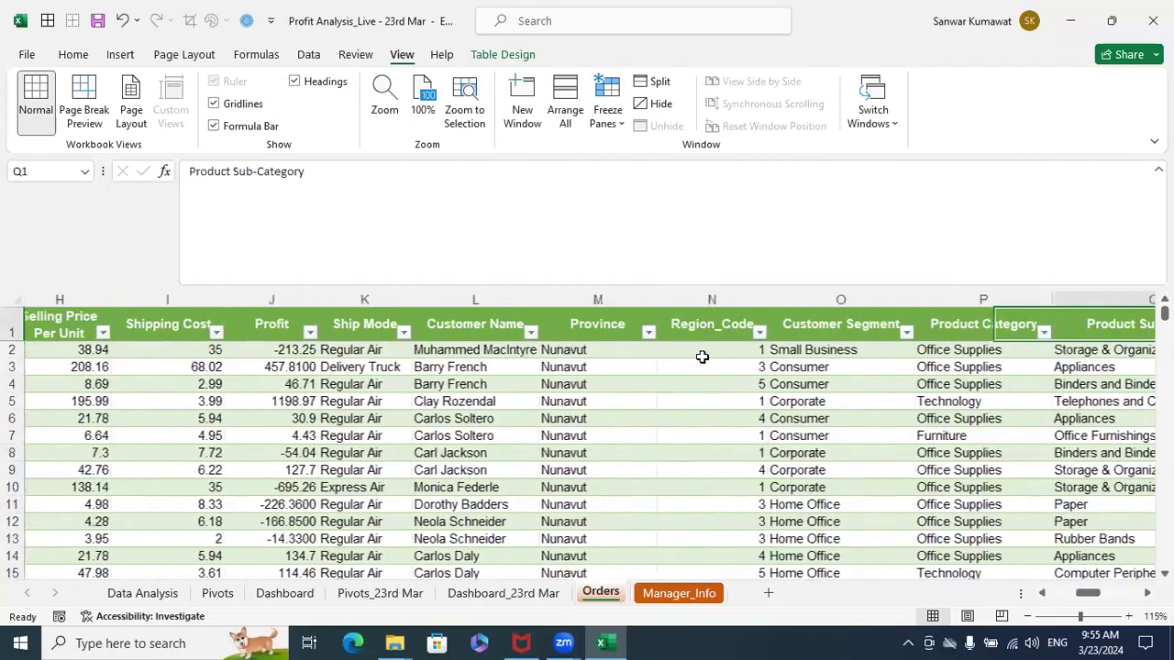
key("Left")
key("Left")
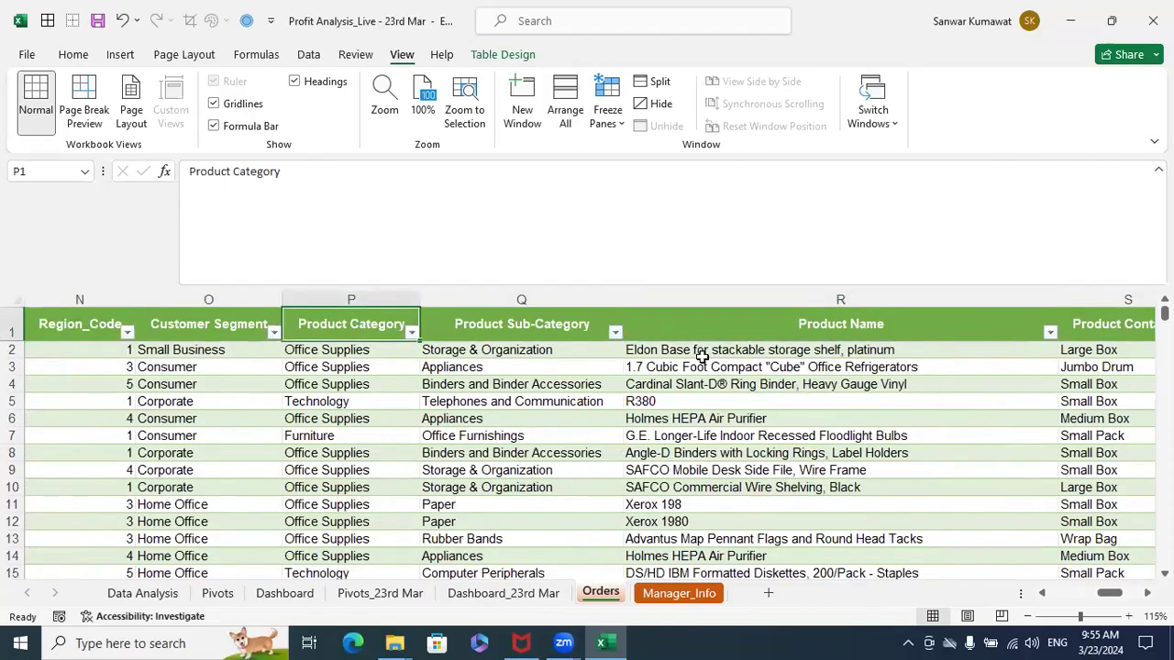
key("Left")
key("Down")
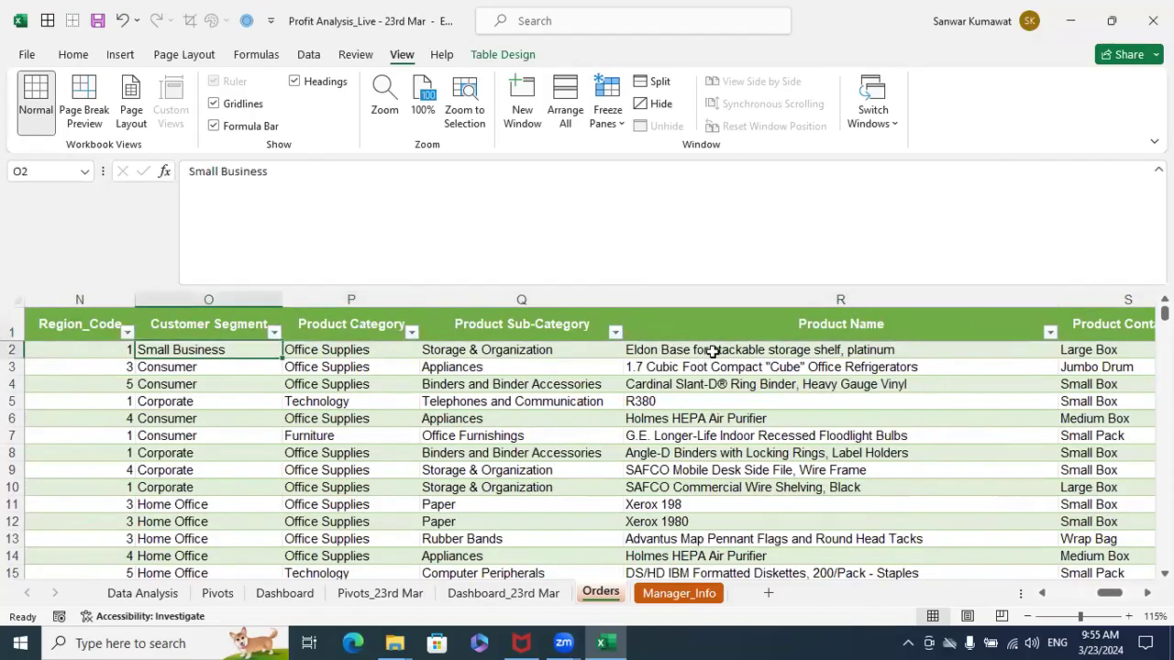
Review the filter values of the Customer Segment column without changing them, and go back to the Sales header
left_click(274, 332)
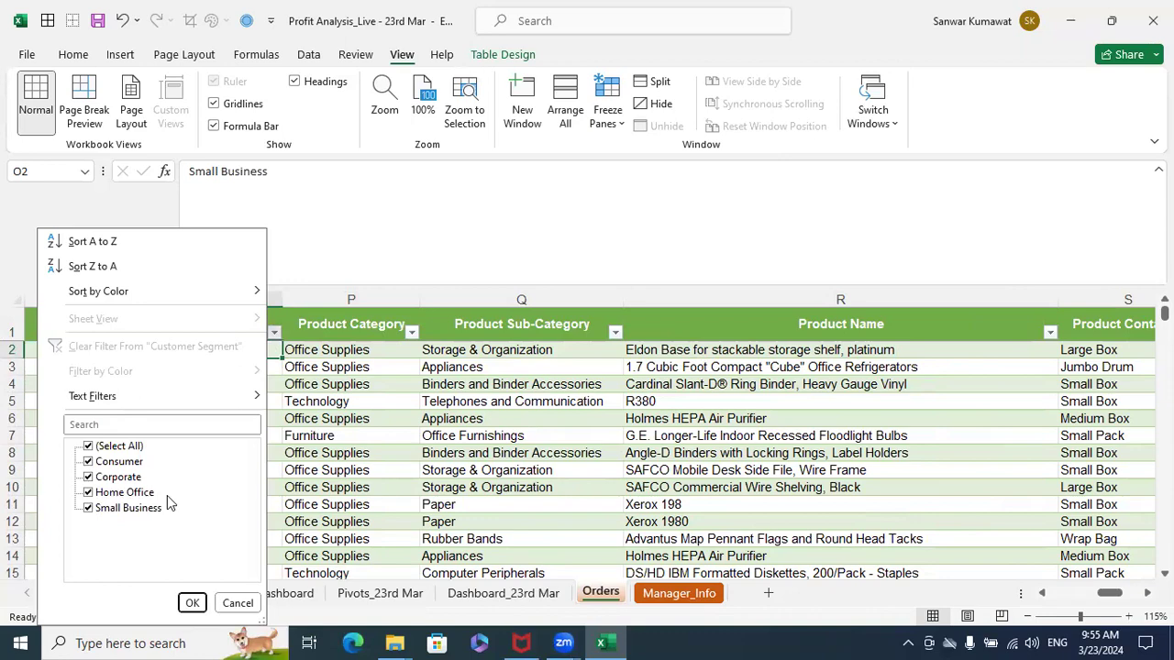
key("Escape")
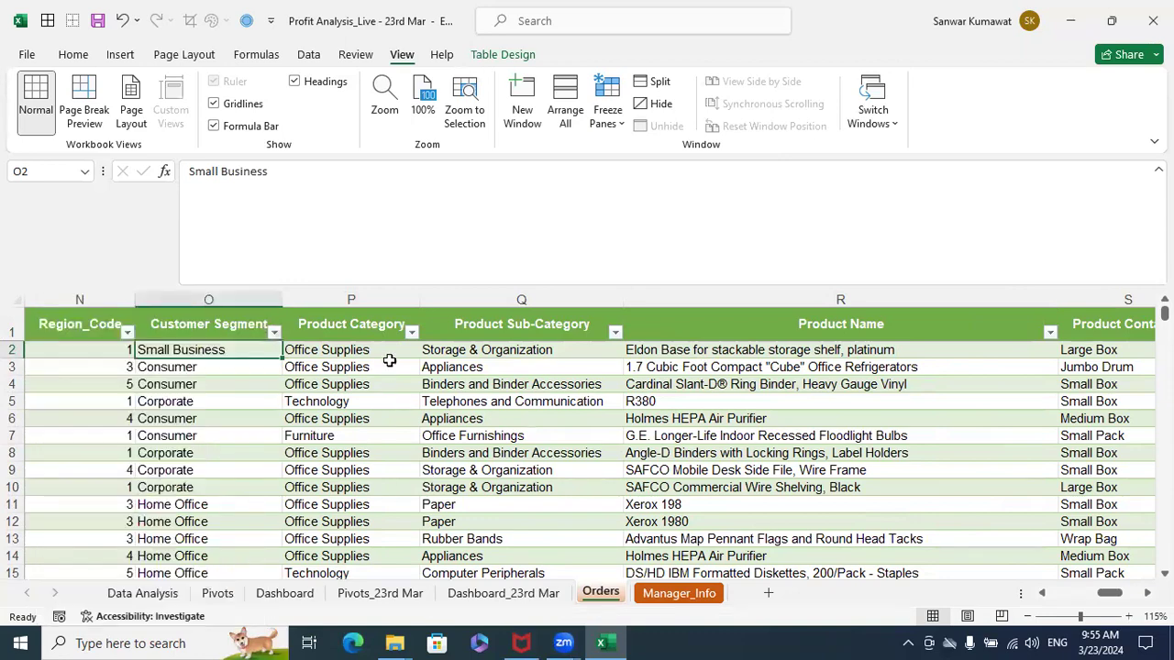
left_click(375, 317)
key("ctrl+Left")
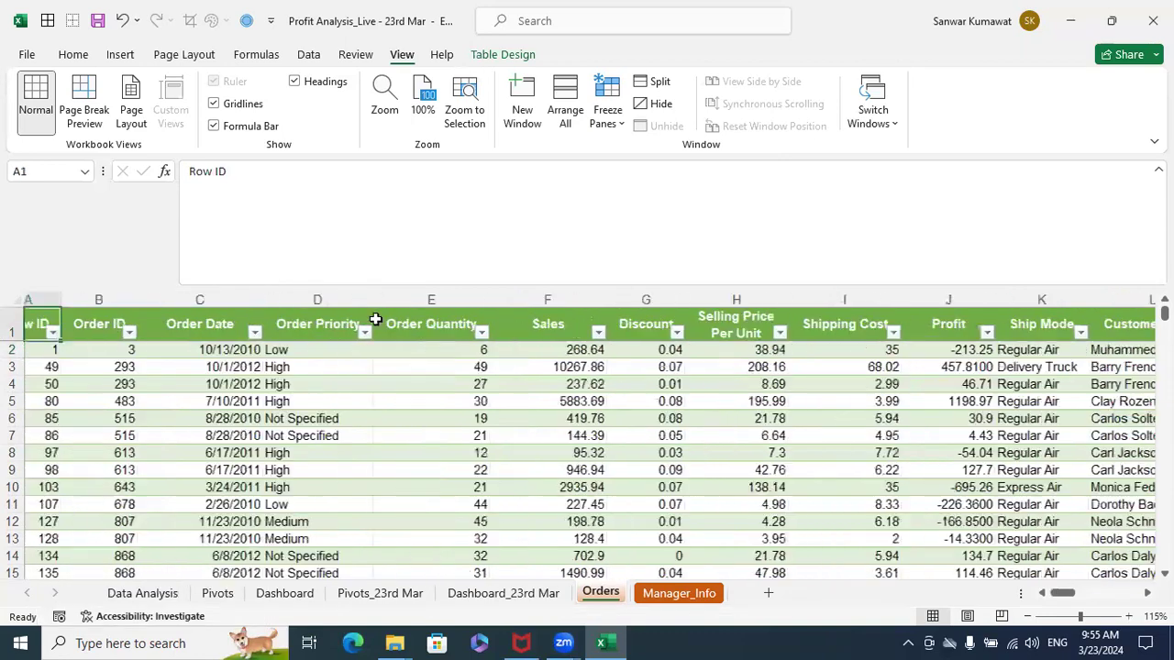
left_click(597, 323)
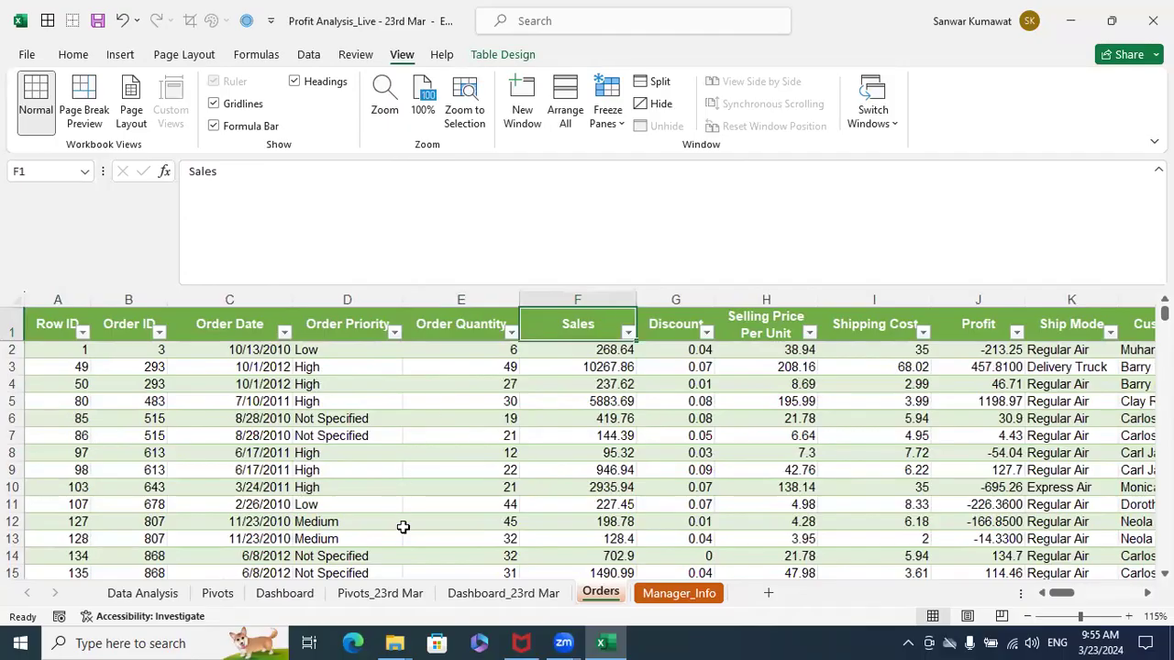
Copy the Product Category pivot table on the Pivots_23rd Mar sheet and paste the copy at cell G3
left_click(394, 597)
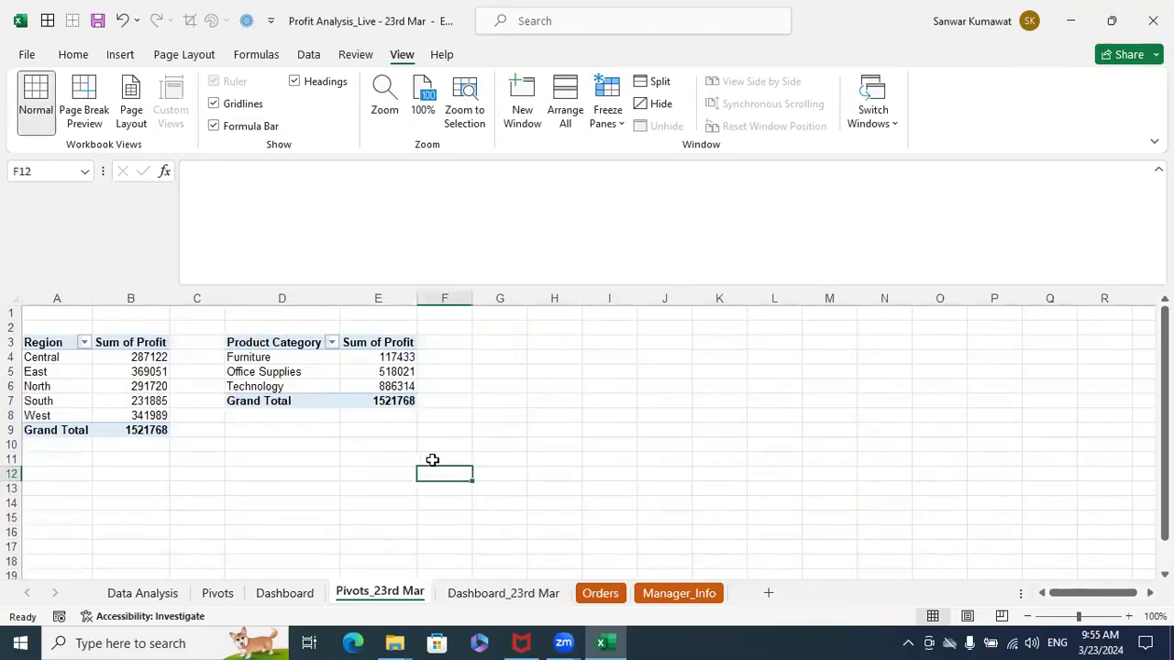
left_click_drag(284, 341, 395, 400)
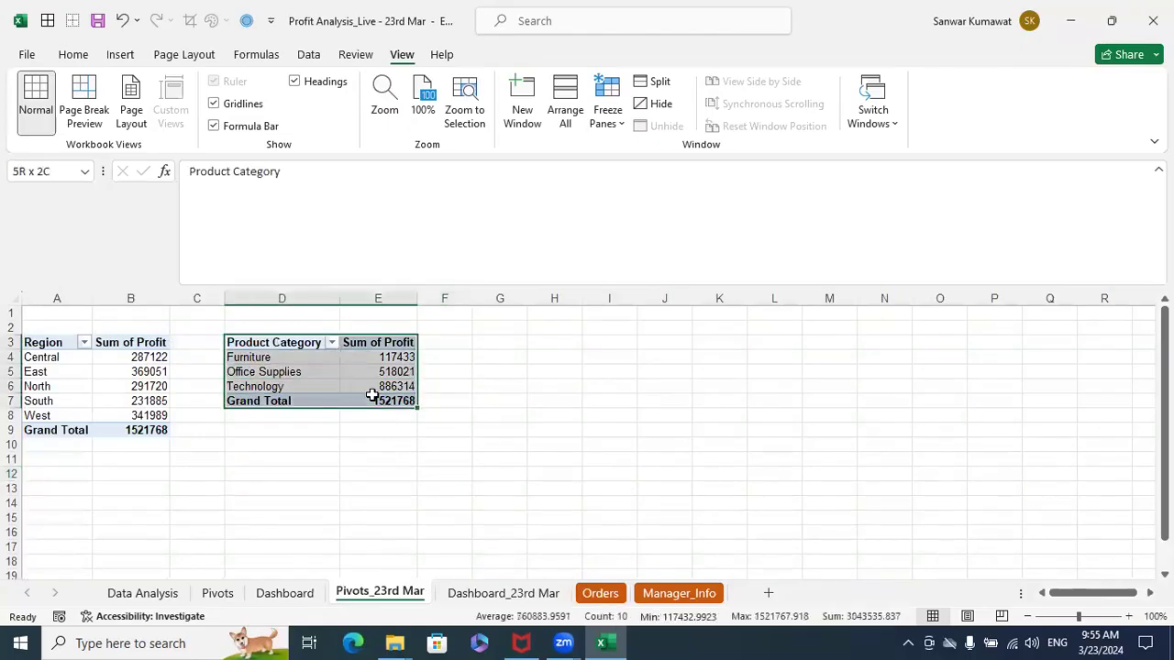
key("ctrl+c")
left_click(500, 344)
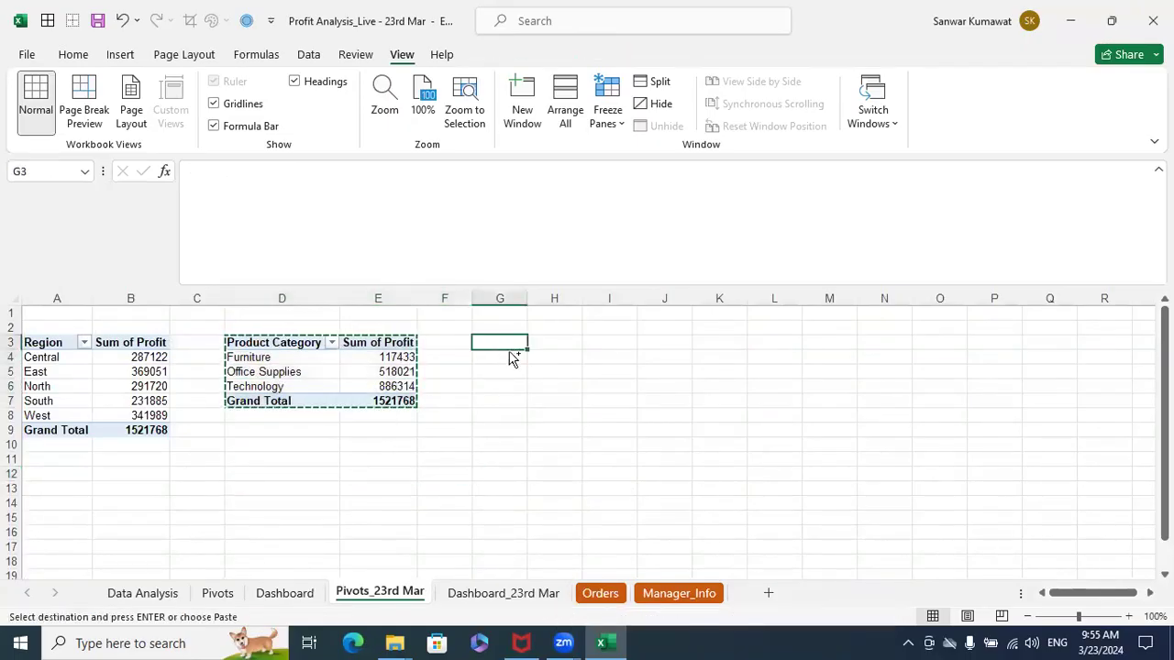
key("ctrl+v")
left_click(666, 388)
double_click(582, 298)
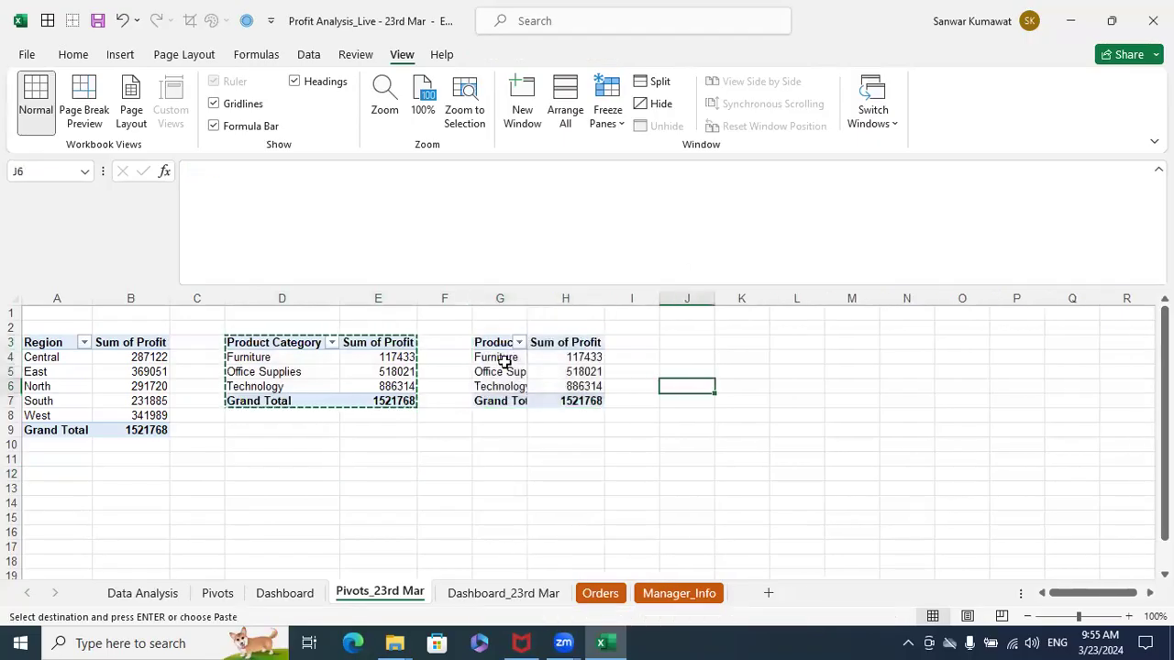
Replace Product Category with Customer Segment as the row field of the copied pivot table at G3
left_click(500, 357)
right_click(514, 359)
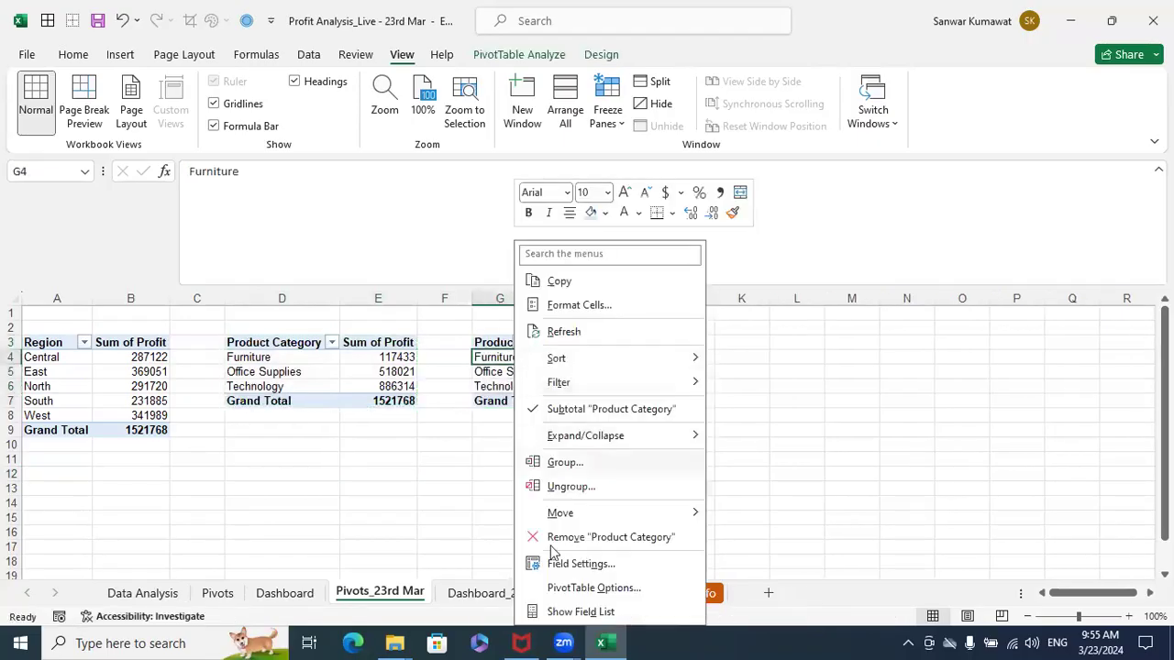
left_click(555, 609)
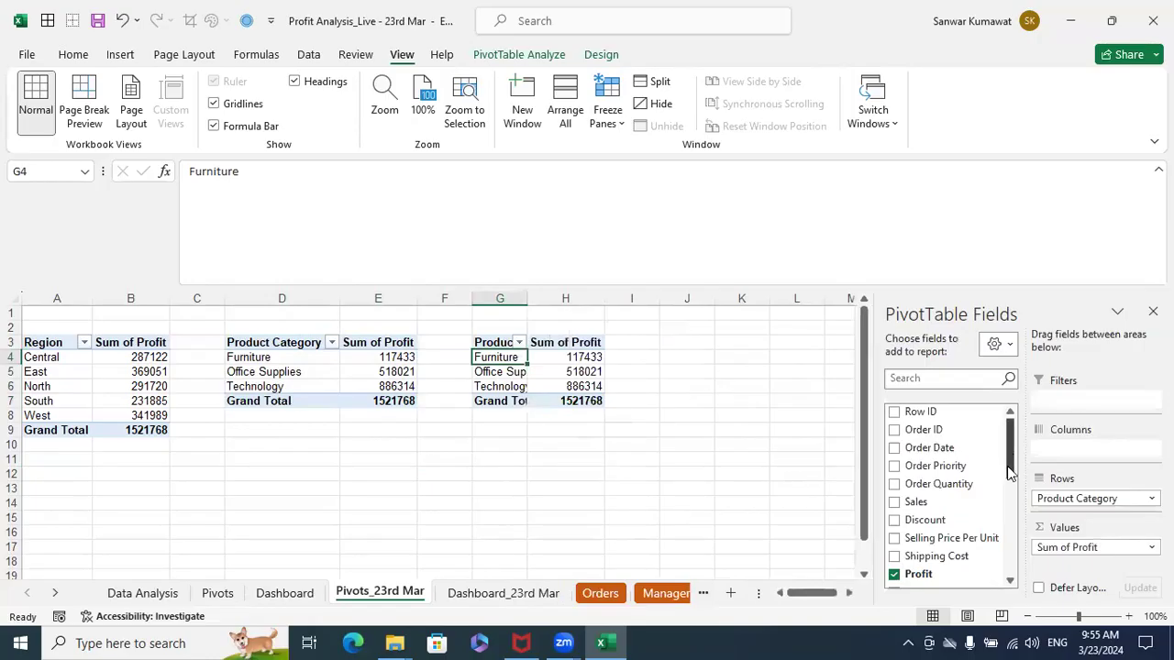
left_click_drag(1056, 498, 986, 486)
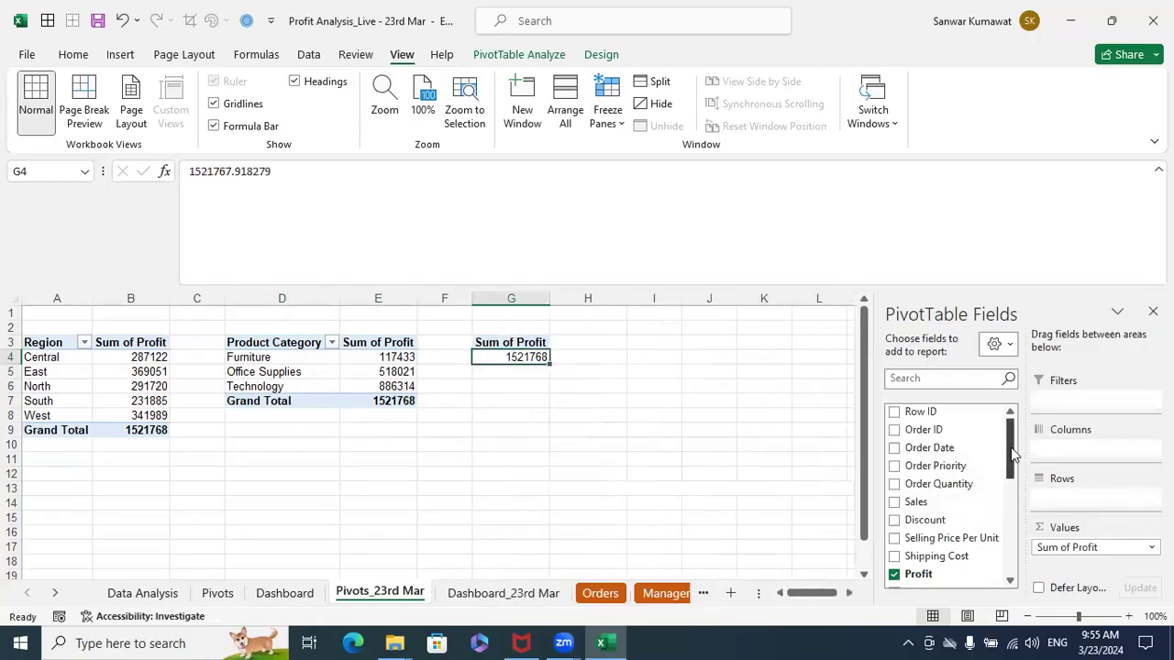
scroll(977, 490, "down", 3)
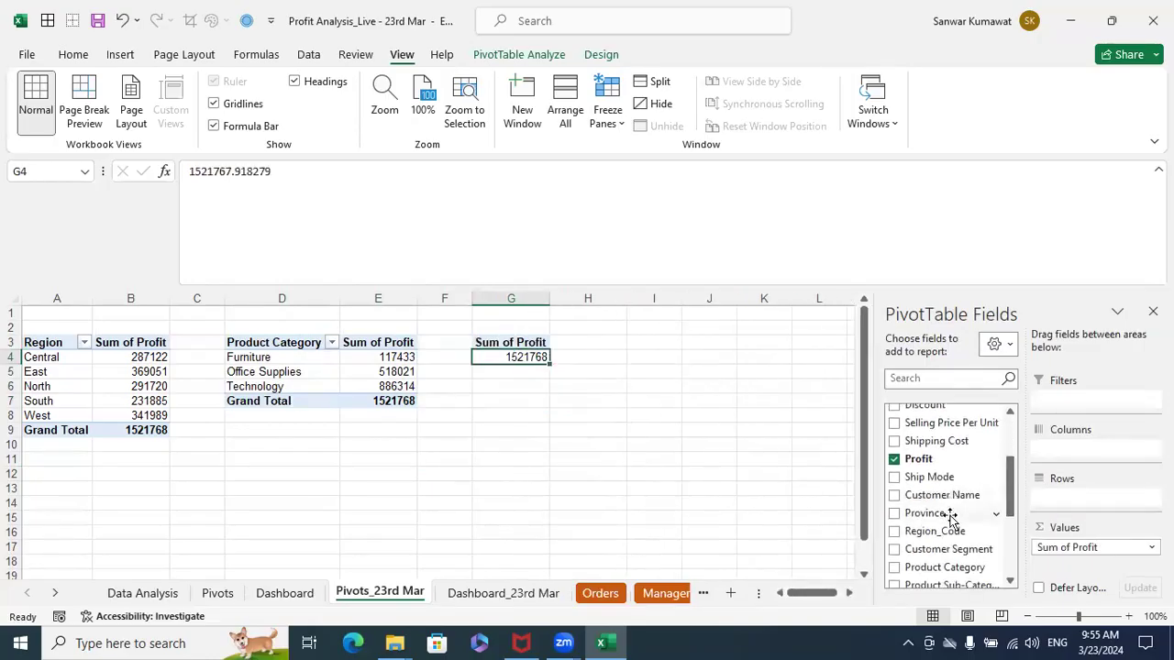
left_click_drag(944, 548, 1064, 490)
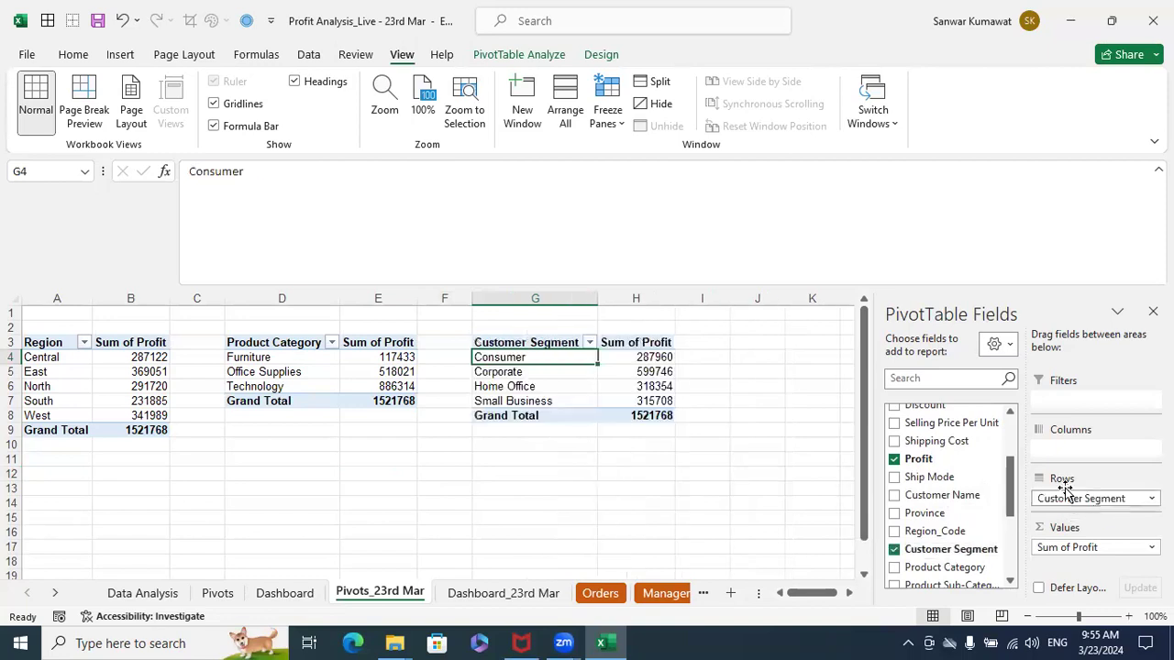
left_click(744, 462)
Insert a 2-D pie pivot chart from the Customer Segment pivot table in G3:H7 on the Pivots_23rd Mar sheet
left_click_drag(556, 343, 621, 395)
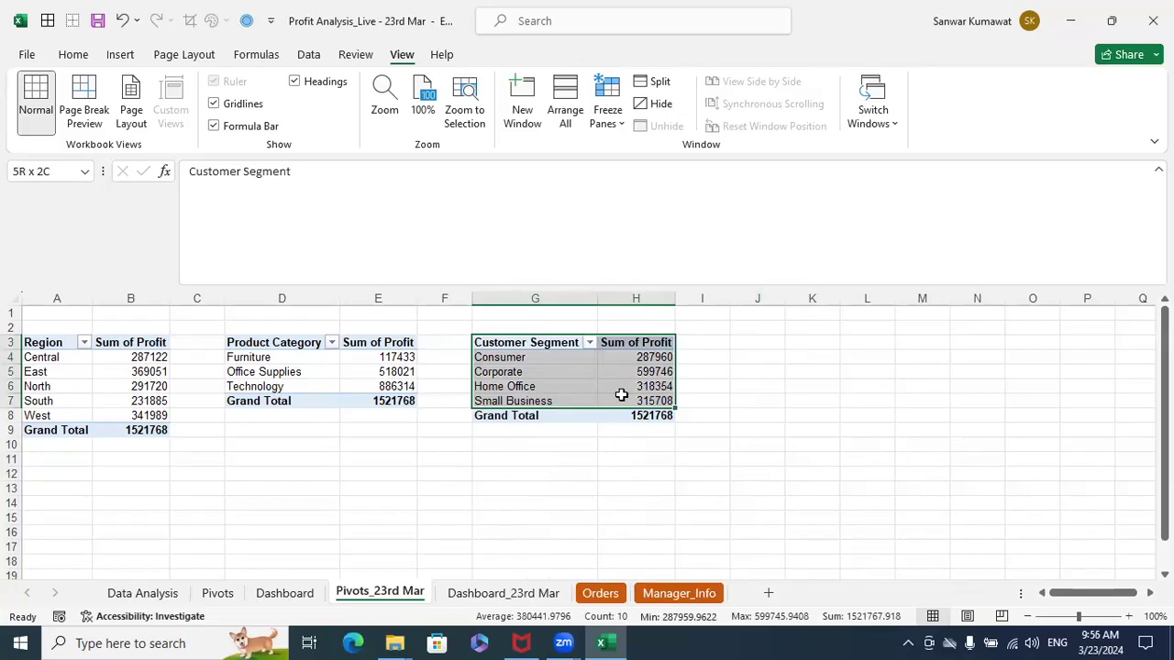
left_click_drag(621, 395, 621, 394)
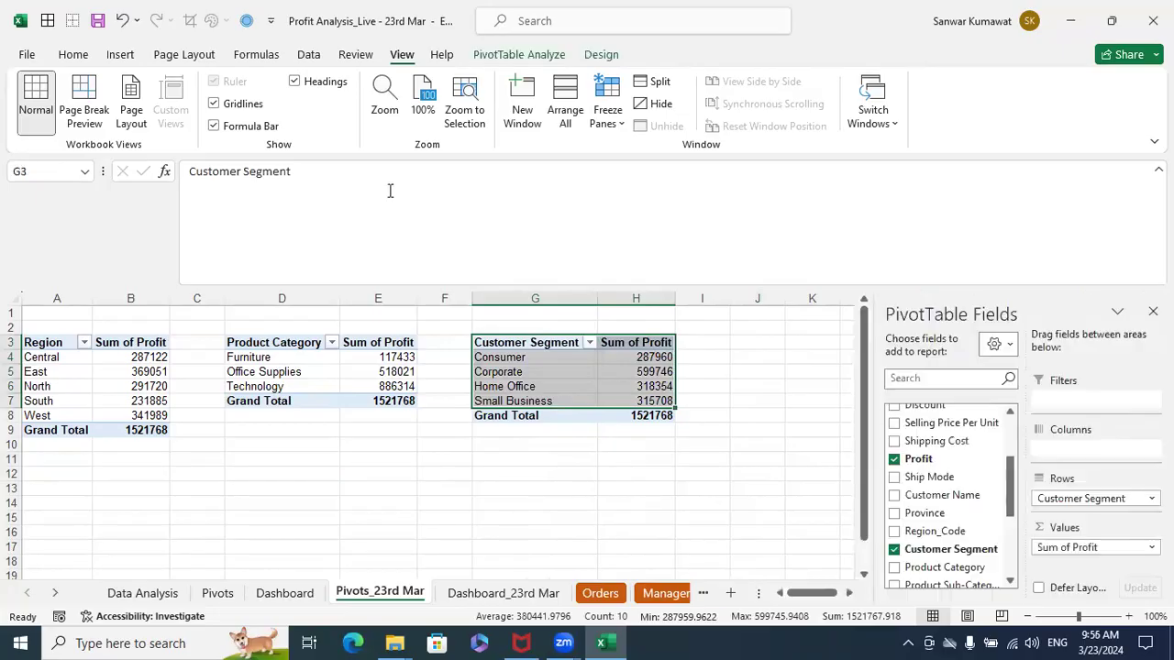
left_click(122, 55)
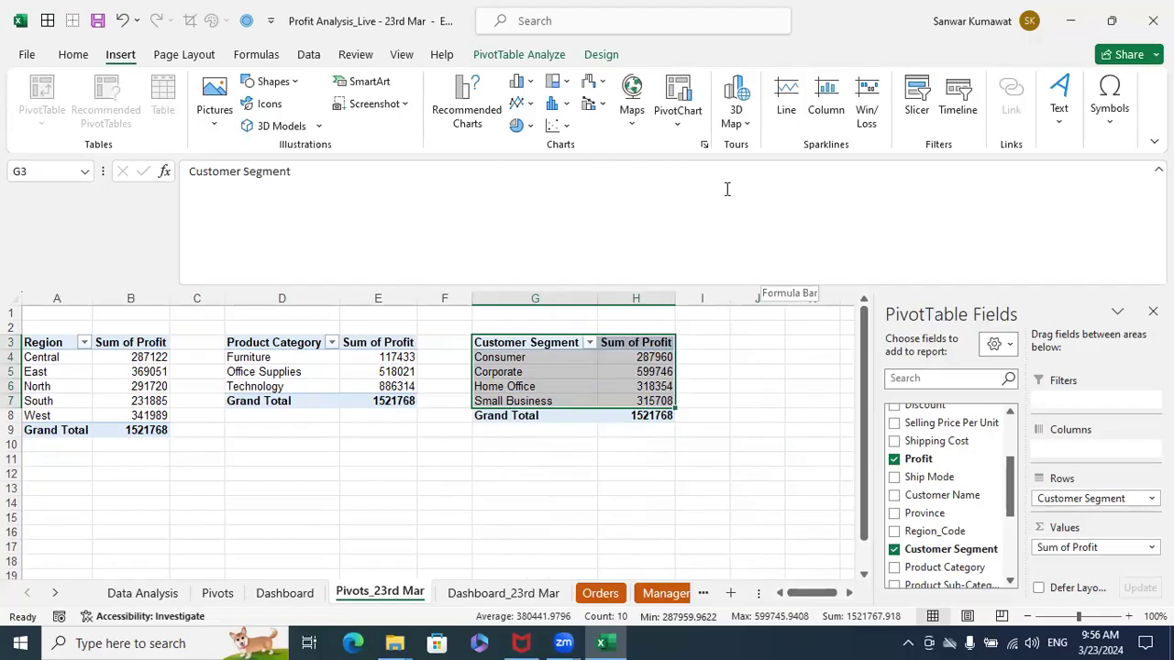
left_click(532, 127)
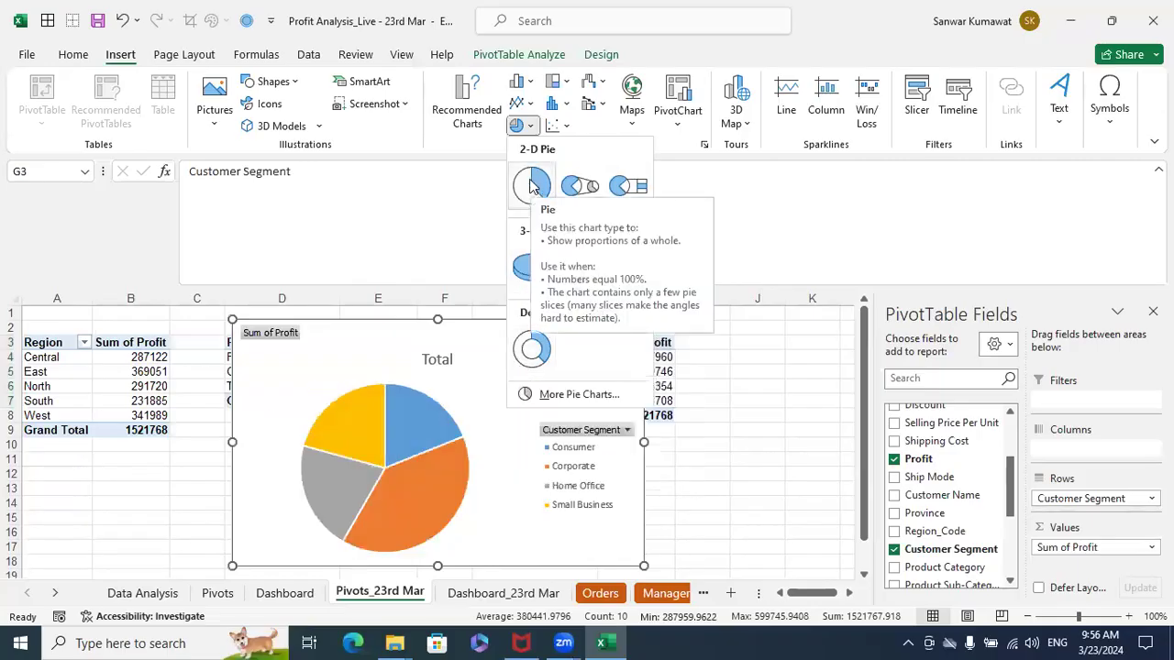
left_click(714, 381)
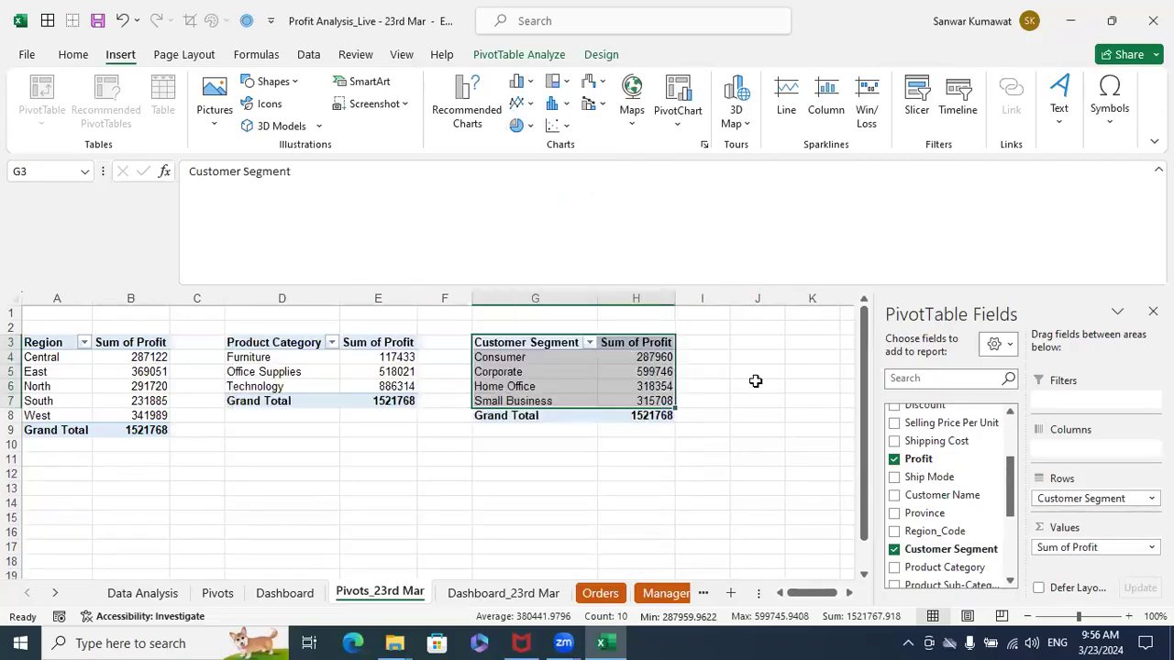
left_click(284, 593)
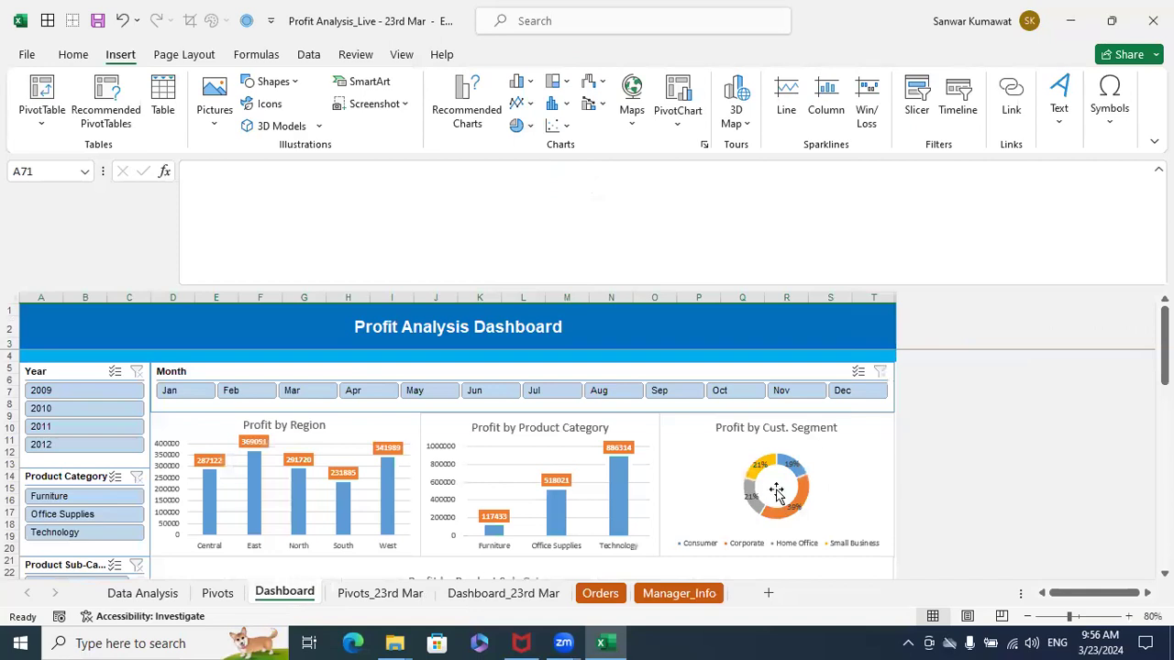
left_click(402, 598)
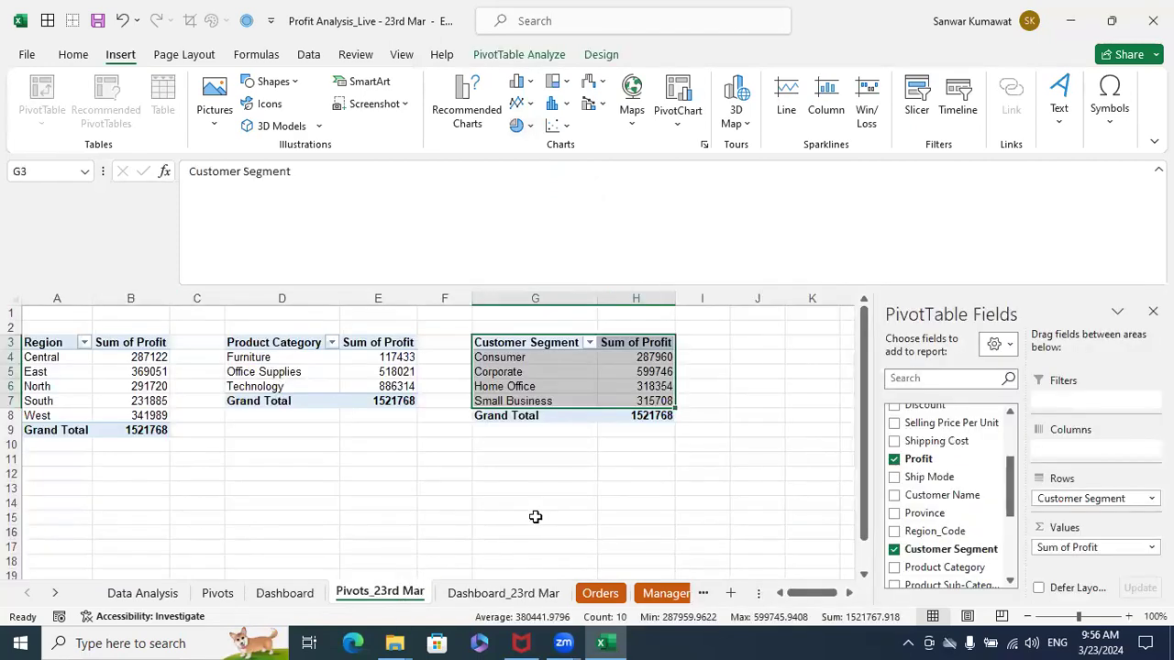
left_click(532, 125)
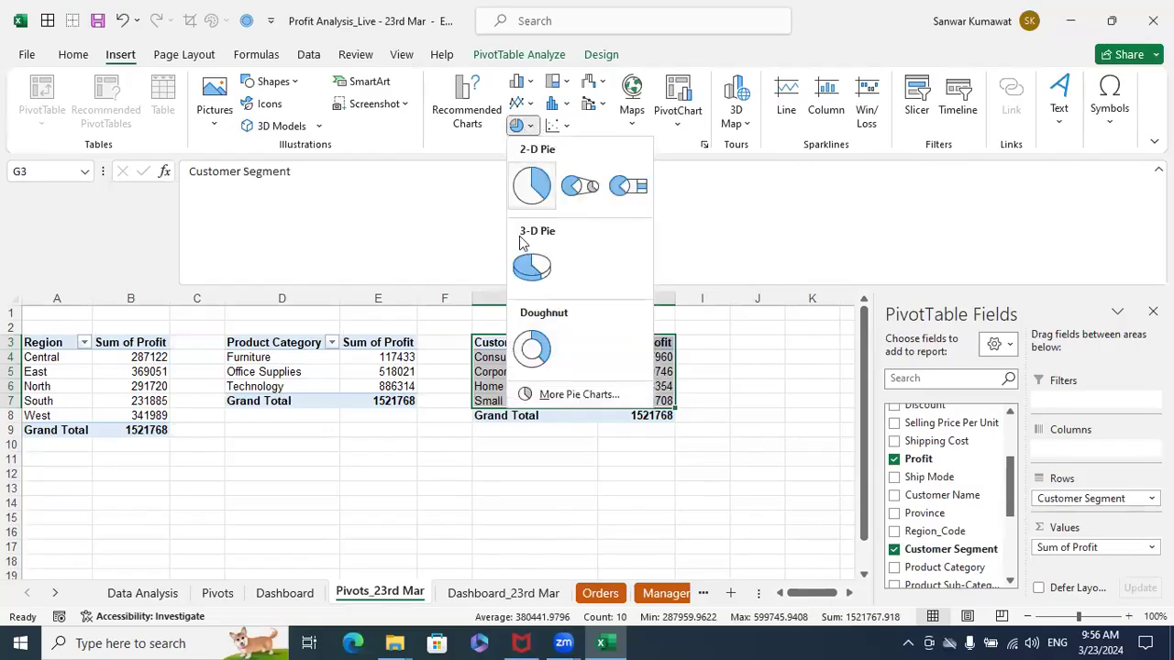
left_click(530, 187)
left_click_drag(412, 325, 531, 339)
Add data labels to the Customer Segment pie chart and hide all of its field buttons
left_click(537, 456)
right_click(537, 456)
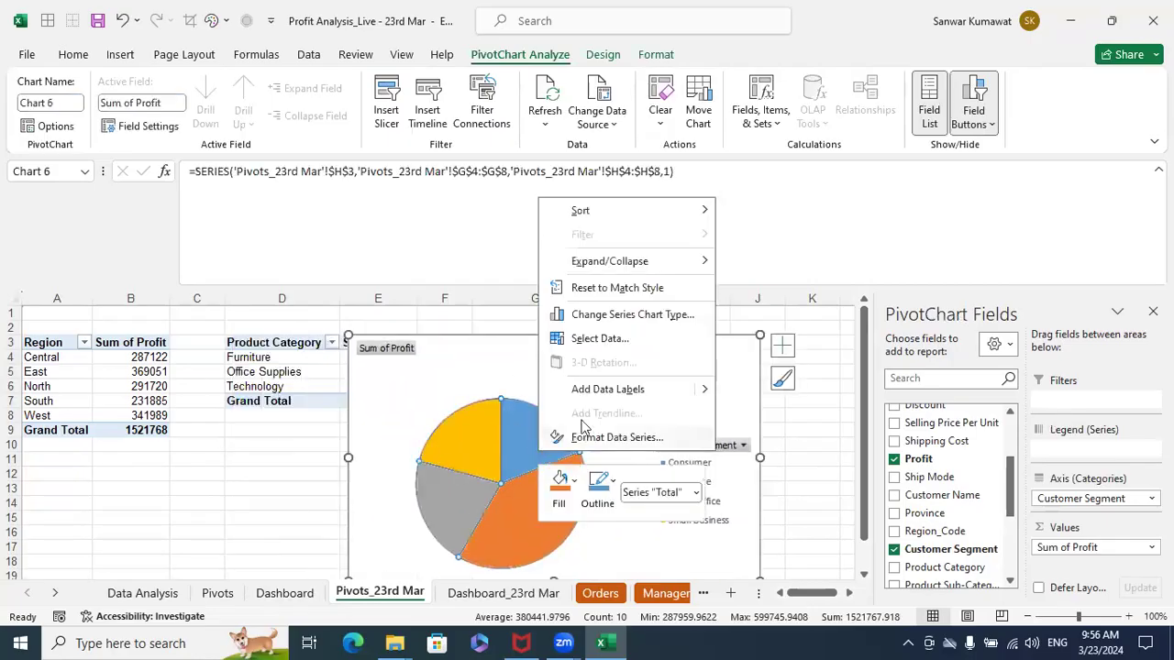
left_click(611, 386)
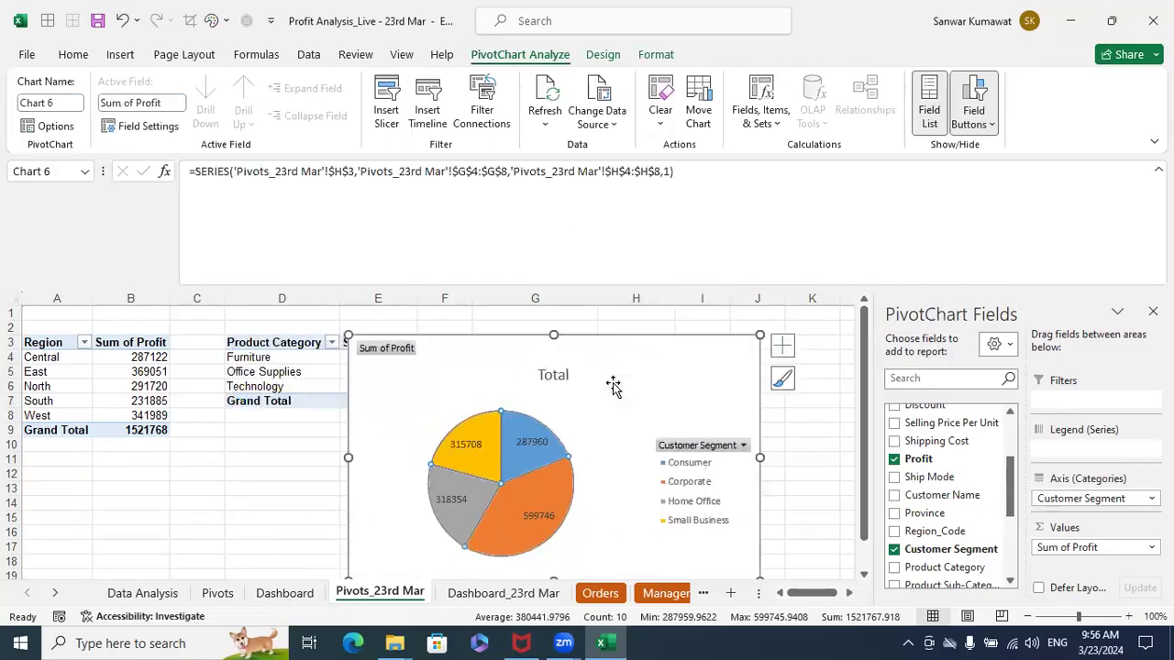
left_click(403, 351)
right_click(404, 352)
left_click(438, 543)
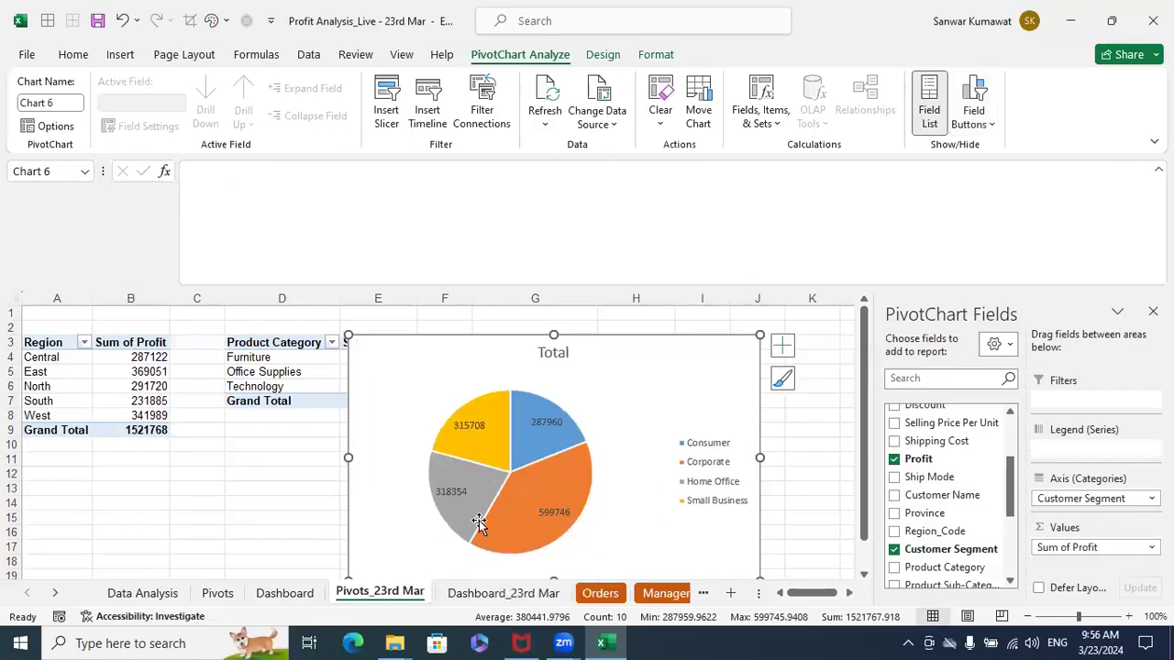
Format the pie chart's data labels to show Percentage instead of Value
left_click(716, 450)
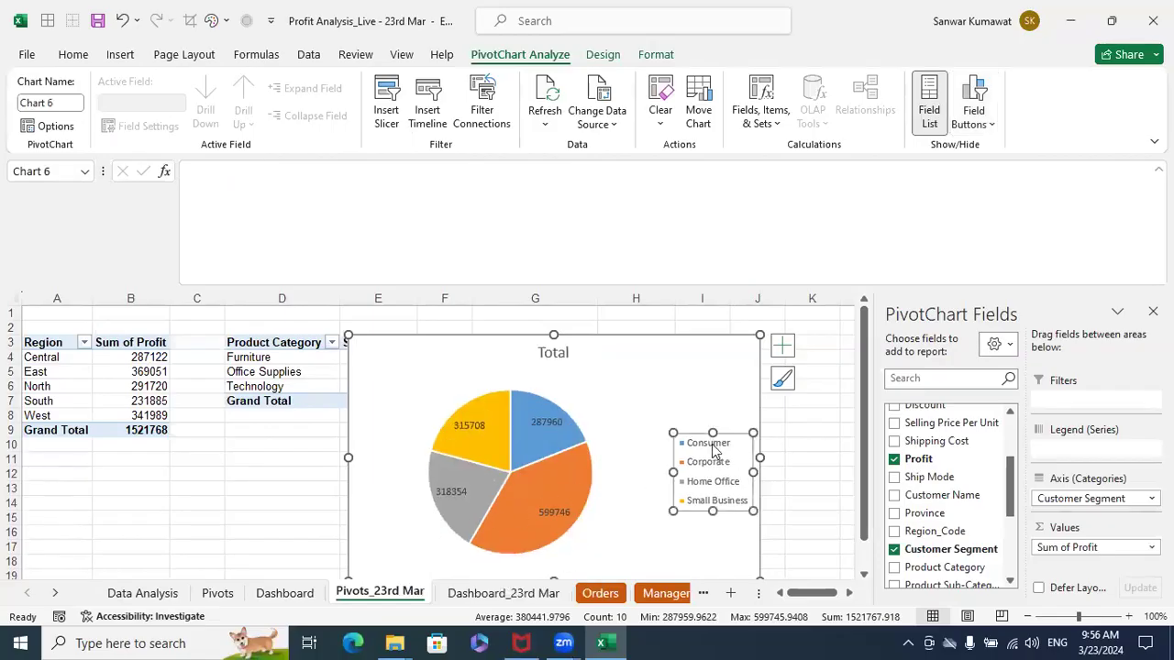
left_click(470, 428)
right_click(470, 427)
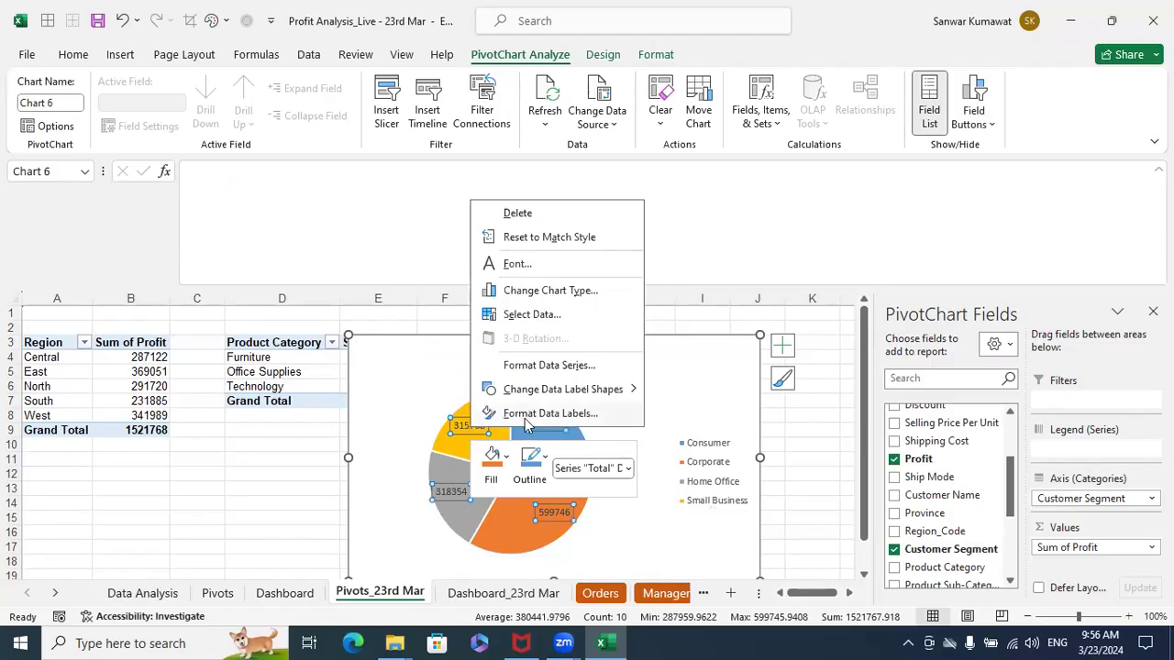
left_click(541, 414)
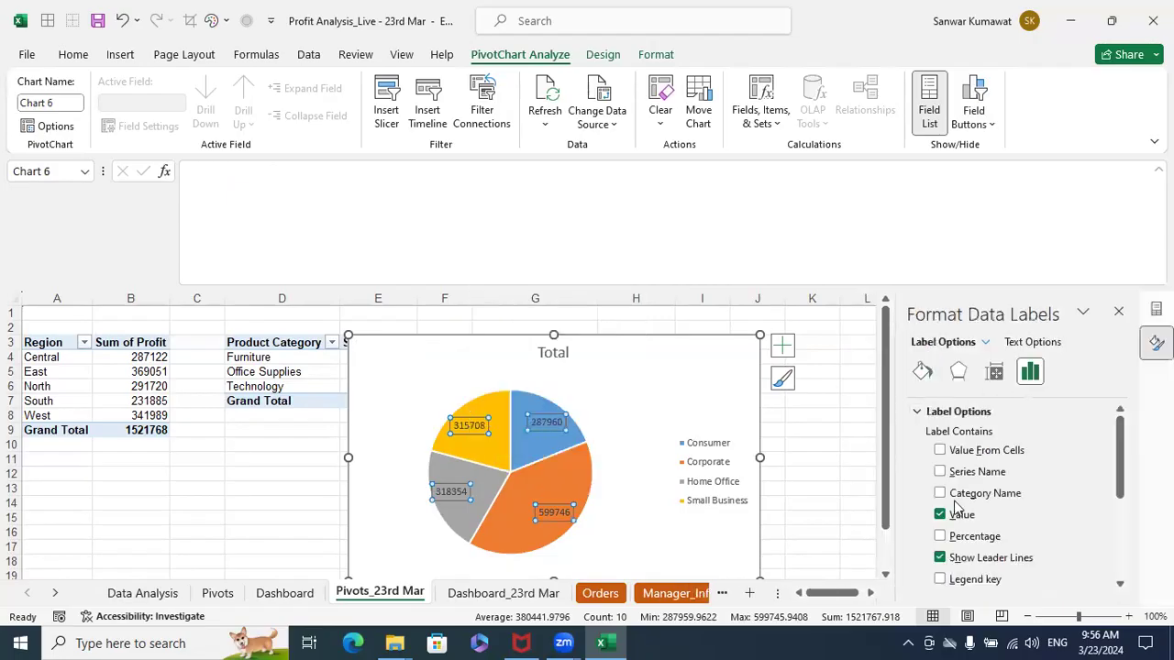
left_click(941, 537)
left_click(941, 516)
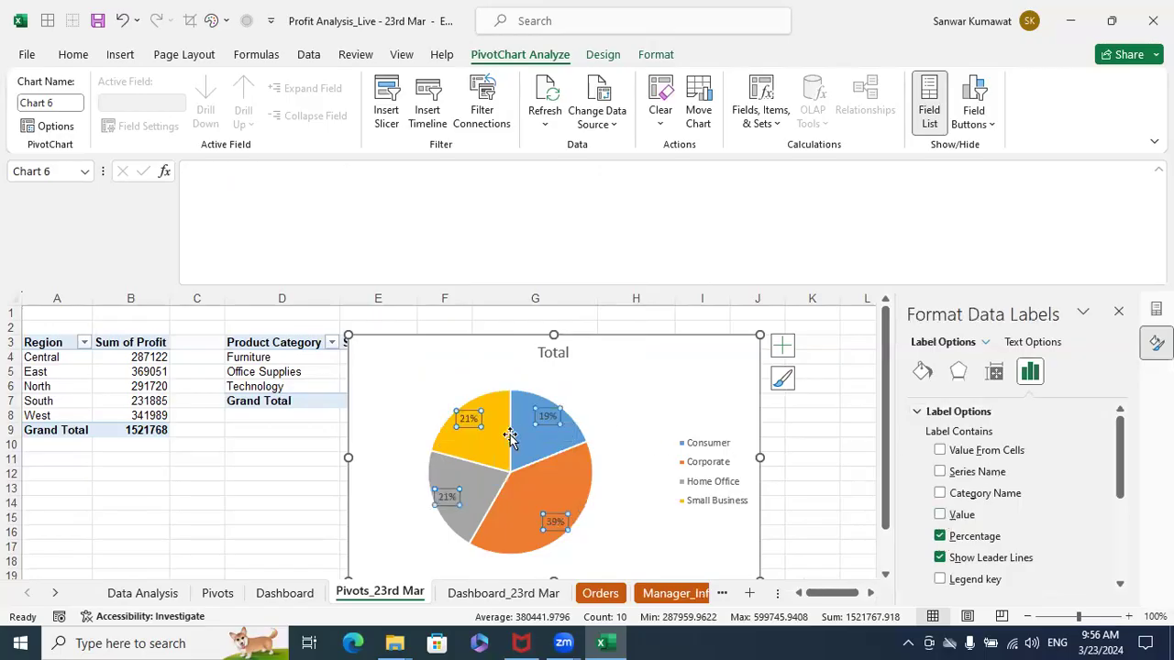
mouse_move(481, 423)
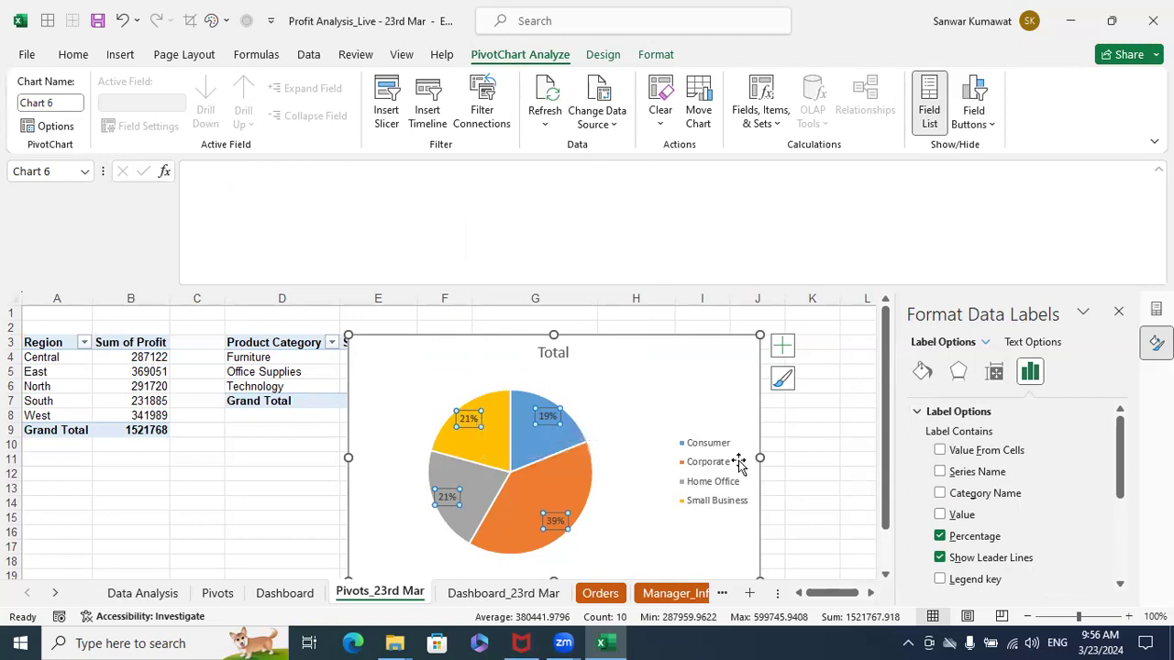
Set the legend position of the Customer Segment pie chart to Bottom
left_click(710, 465)
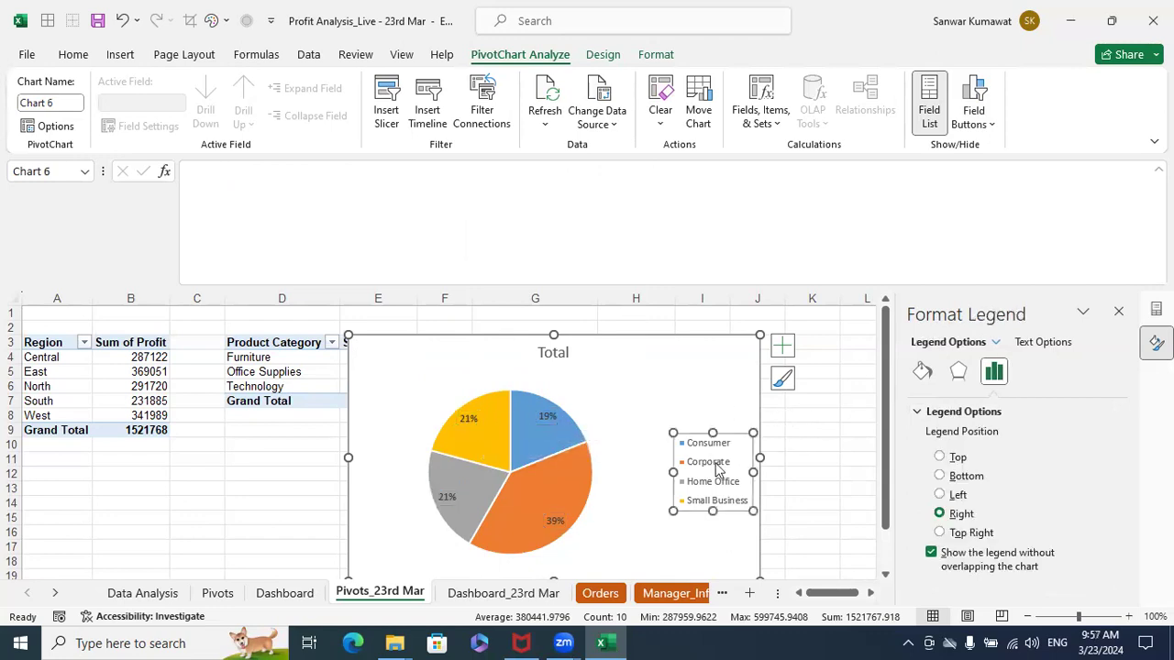
scroll(715, 463, "down", 1)
right_click(703, 409)
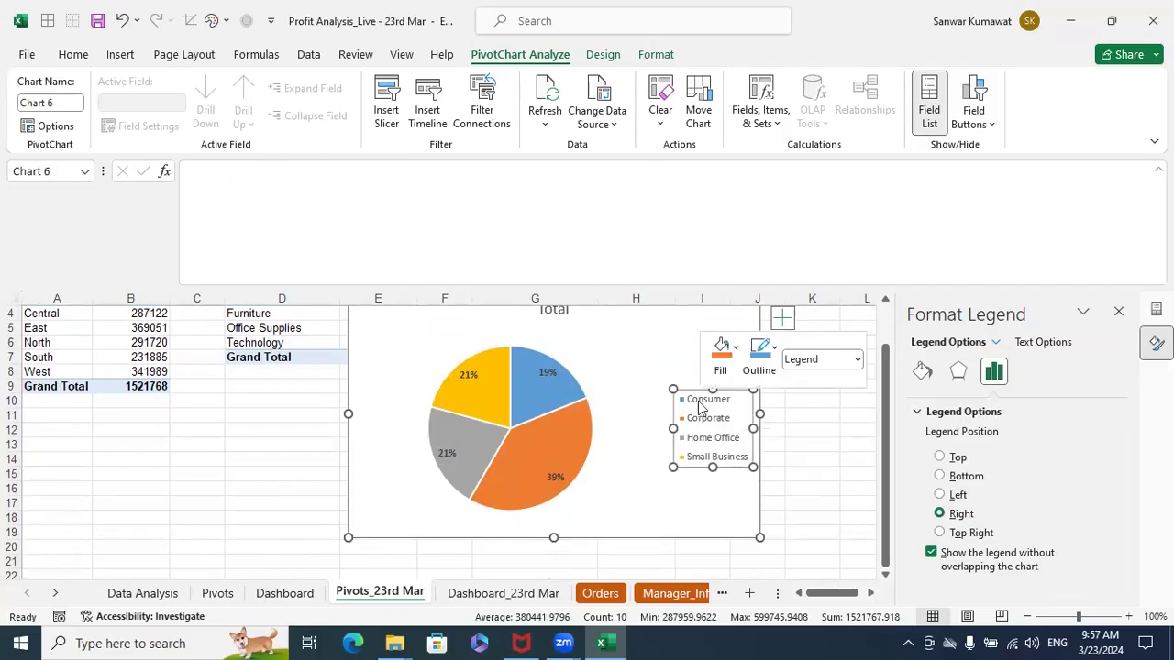
left_click(760, 567)
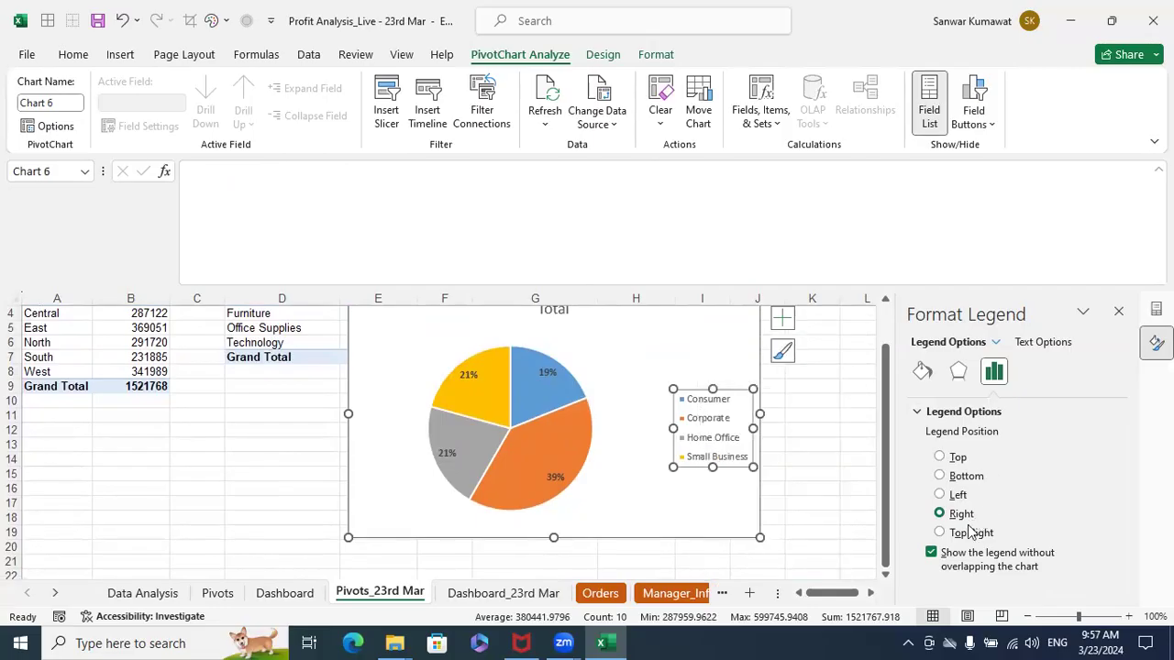
left_click(977, 484)
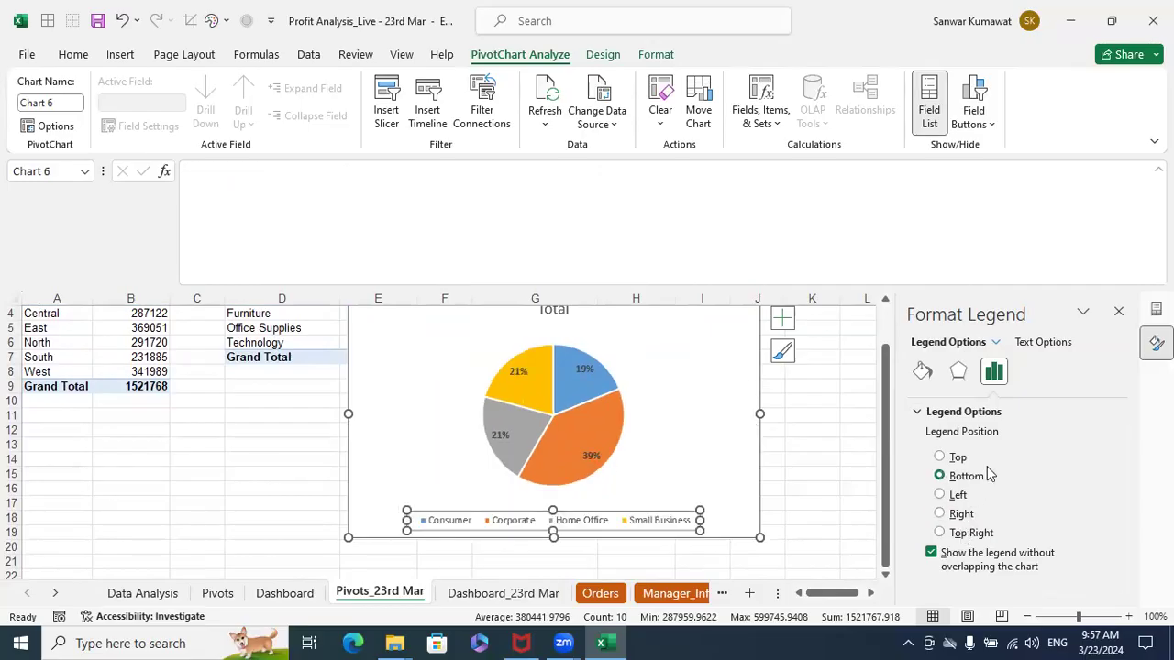
left_click(1118, 311)
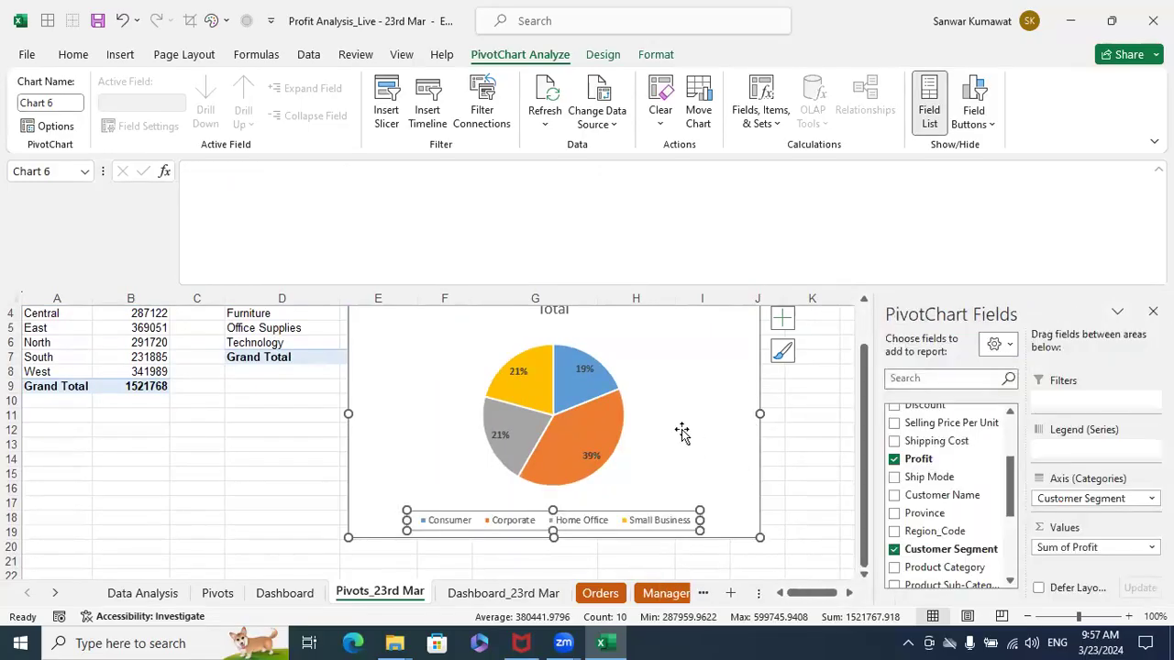
Change the Customer Segment pie chart to a Doughnut chart
left_click(612, 414)
left_click(707, 413)
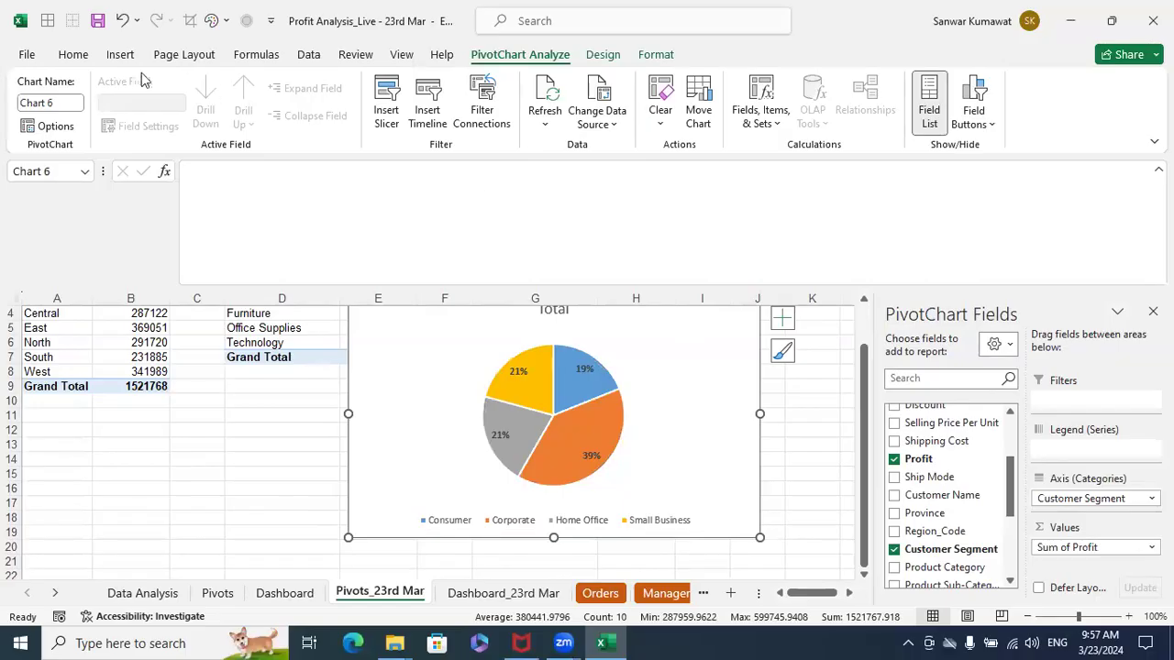
left_click(120, 55)
left_click(522, 125)
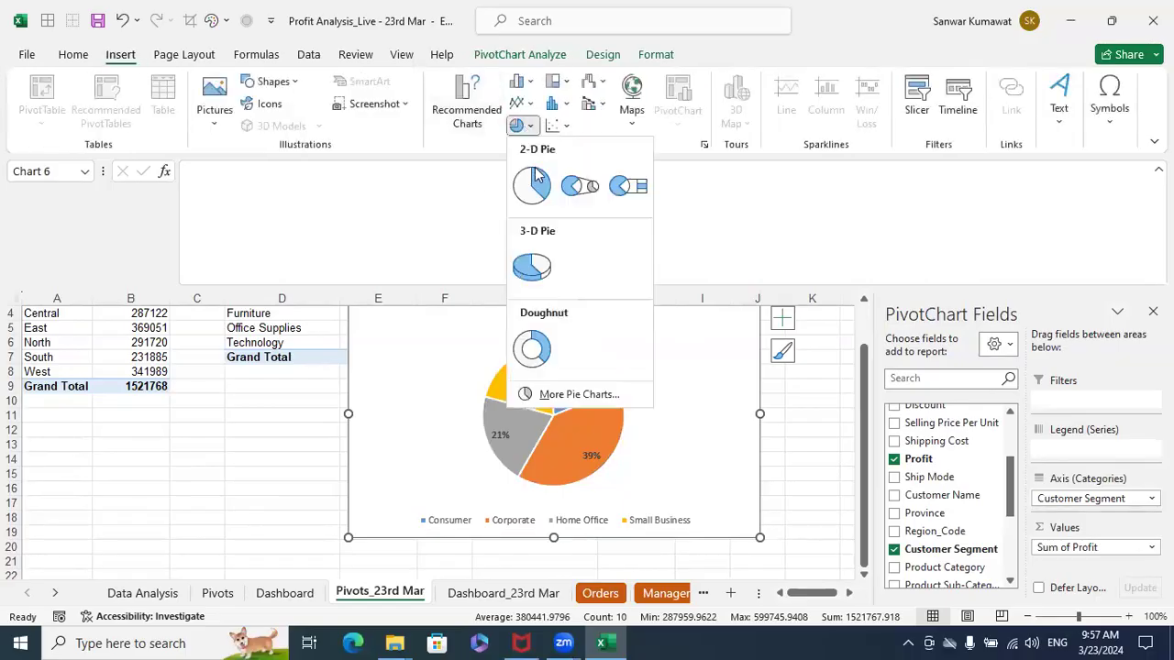
left_click(532, 349)
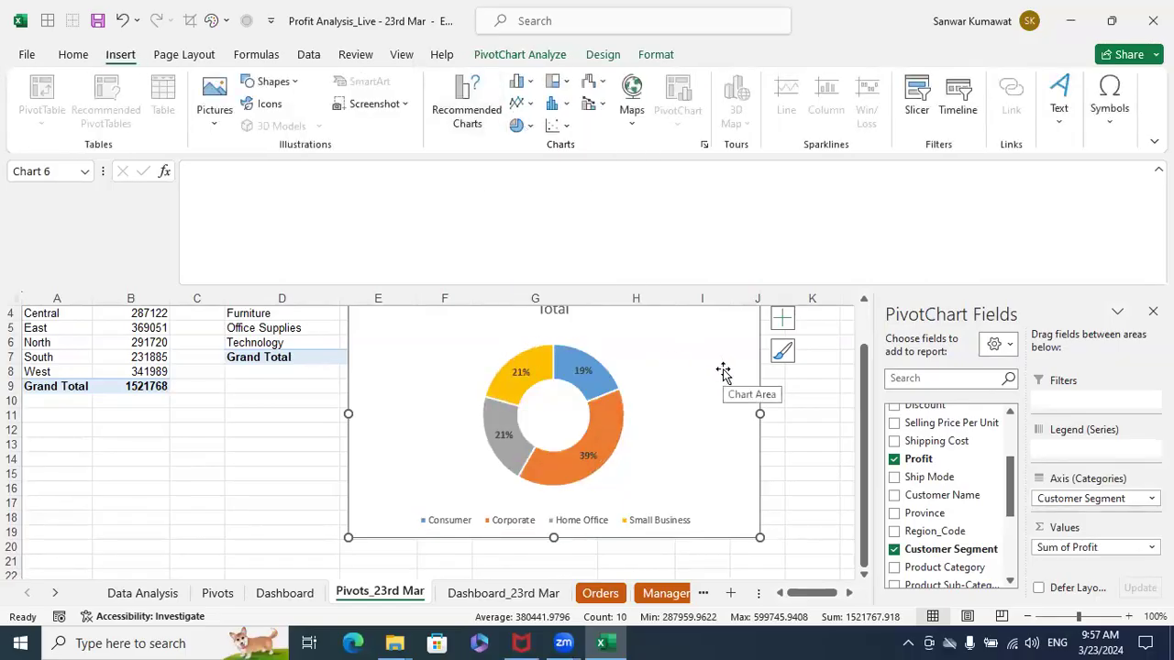
Set the doughnut chart's legend position to Right and stretch the legend vertically to nearly the chart's full height
left_click(662, 517)
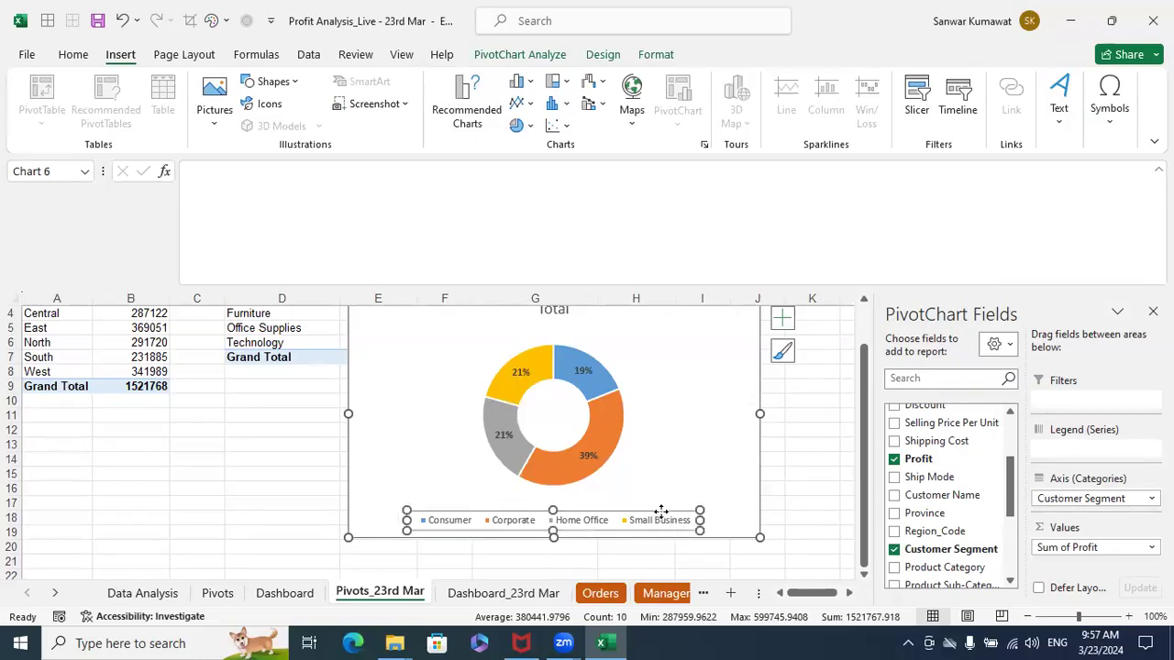
left_click_drag(654, 508, 655, 490)
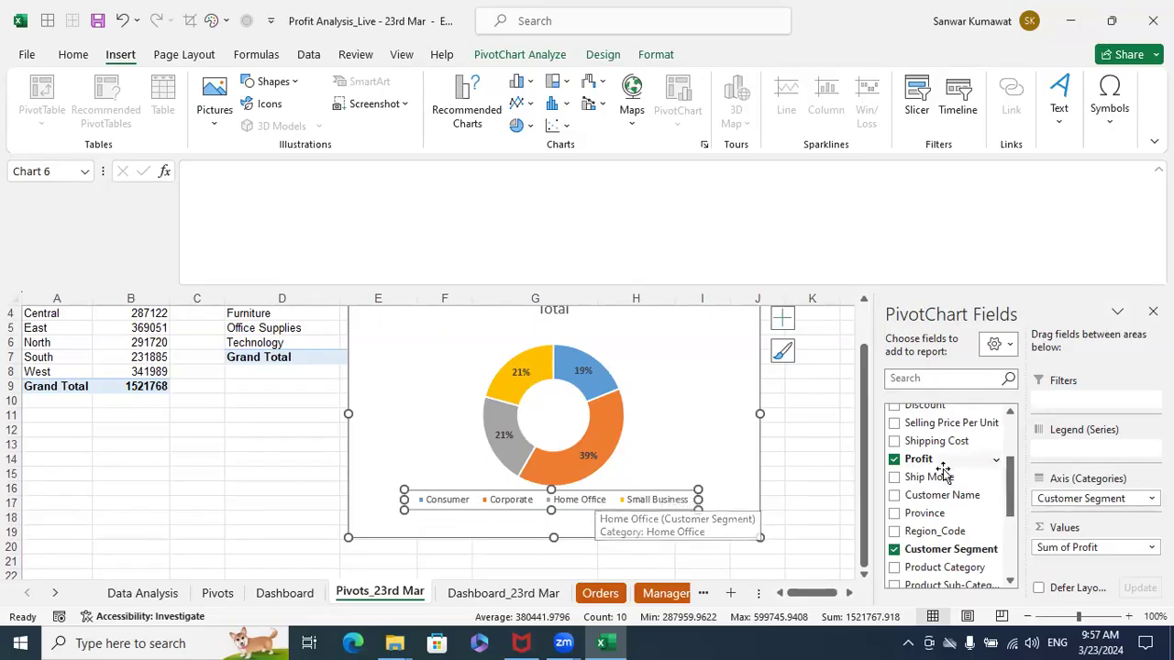
right_click(645, 503)
left_click(697, 487)
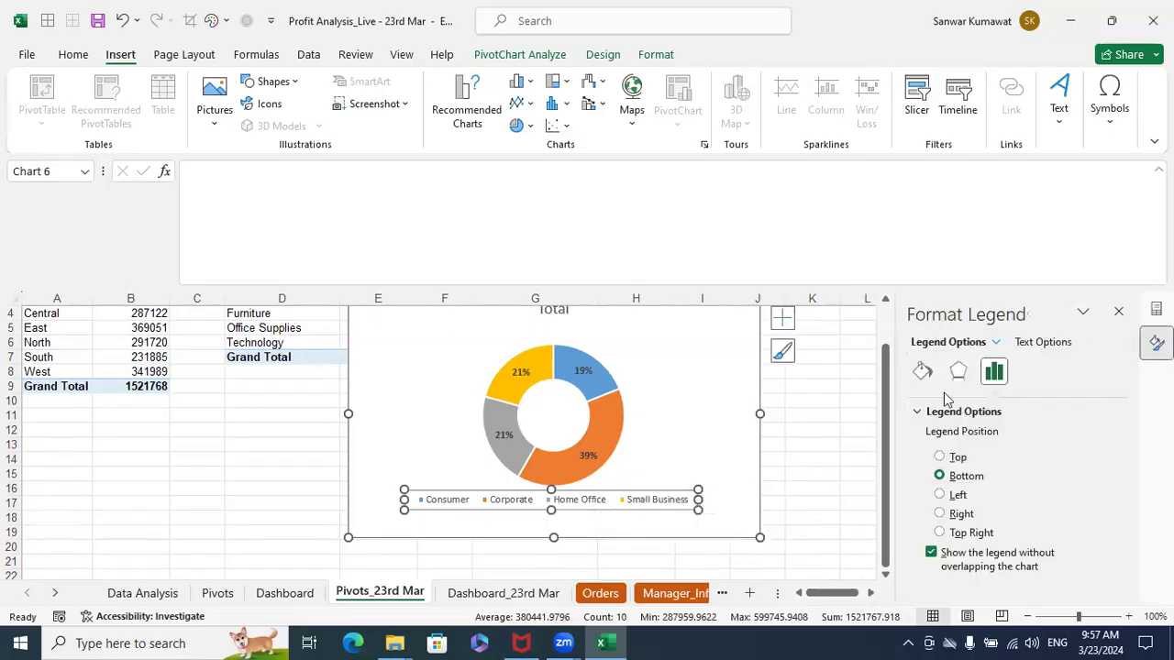
left_click(948, 516)
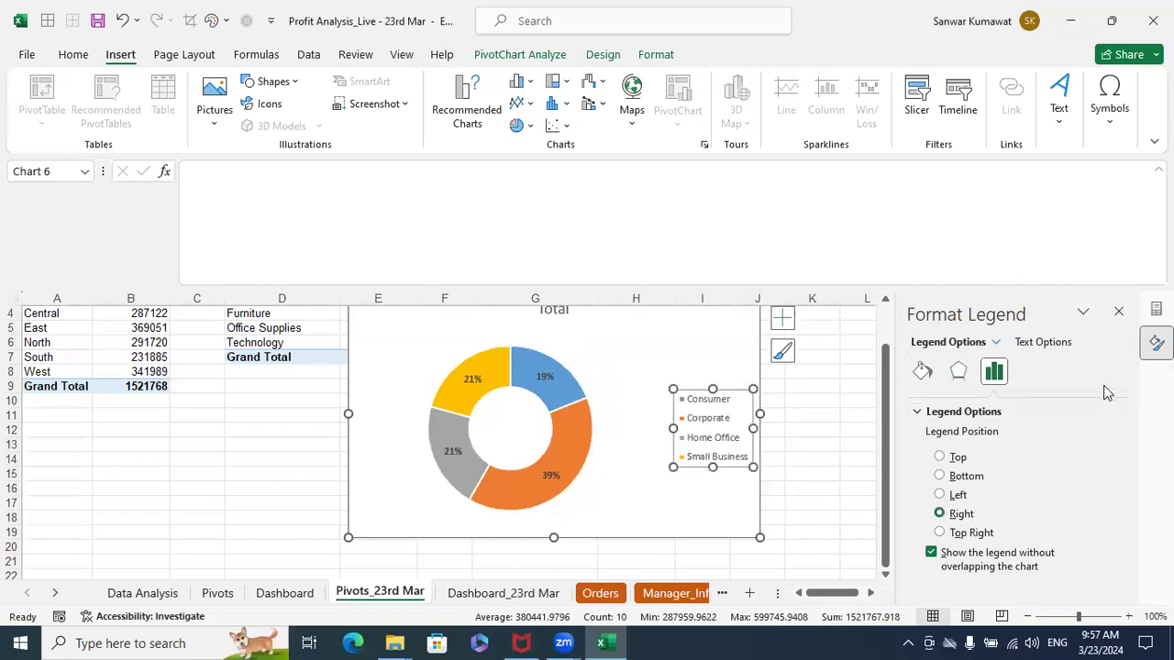
left_click(1118, 312)
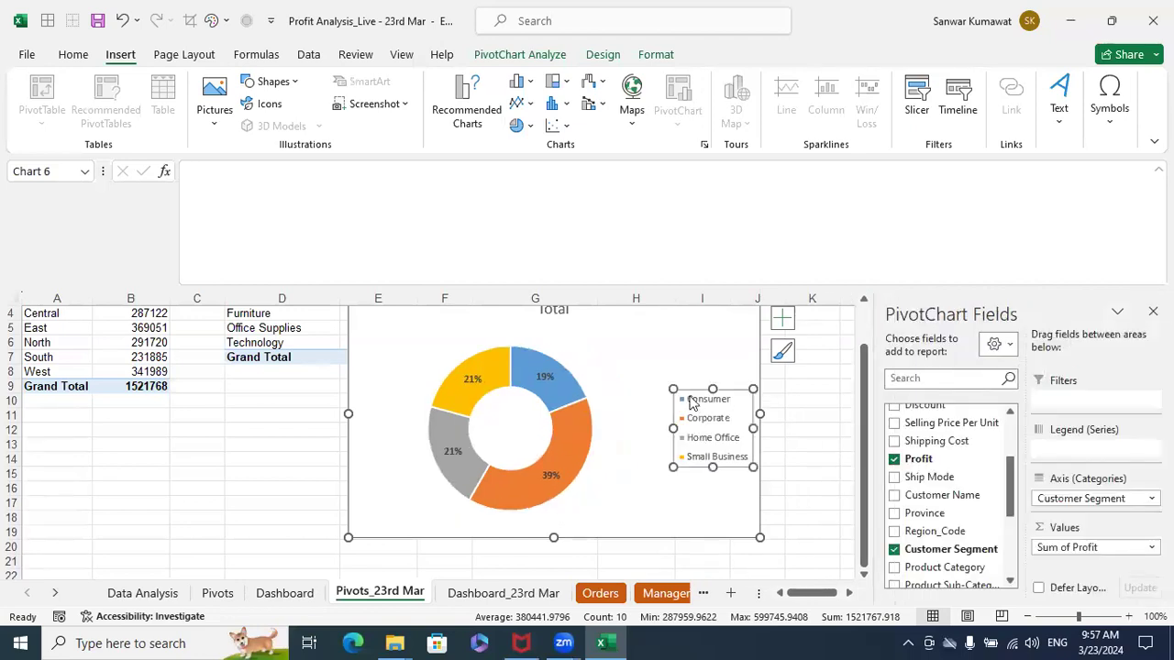
left_click_drag(713, 388, 715, 330)
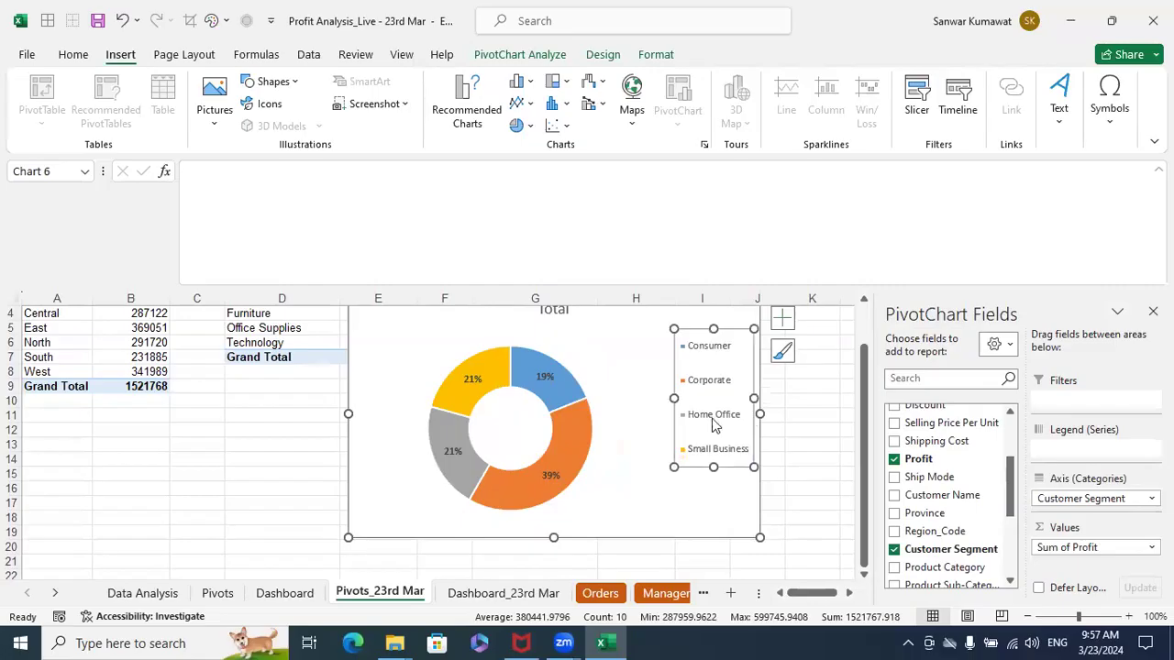
left_click_drag(713, 467, 702, 521)
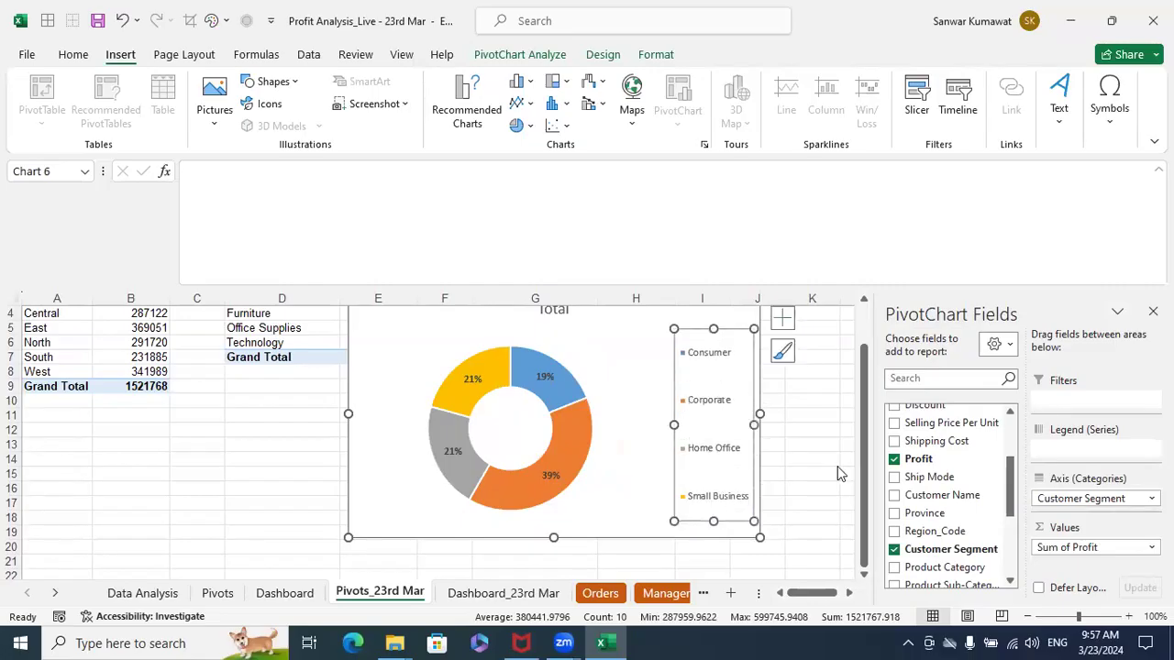
Move the Customer Segment doughnut chart from the Pivots_23rd Mar sheet to the Dashboard_23rd Mar sheet
scroll(811, 426, "up", 1)
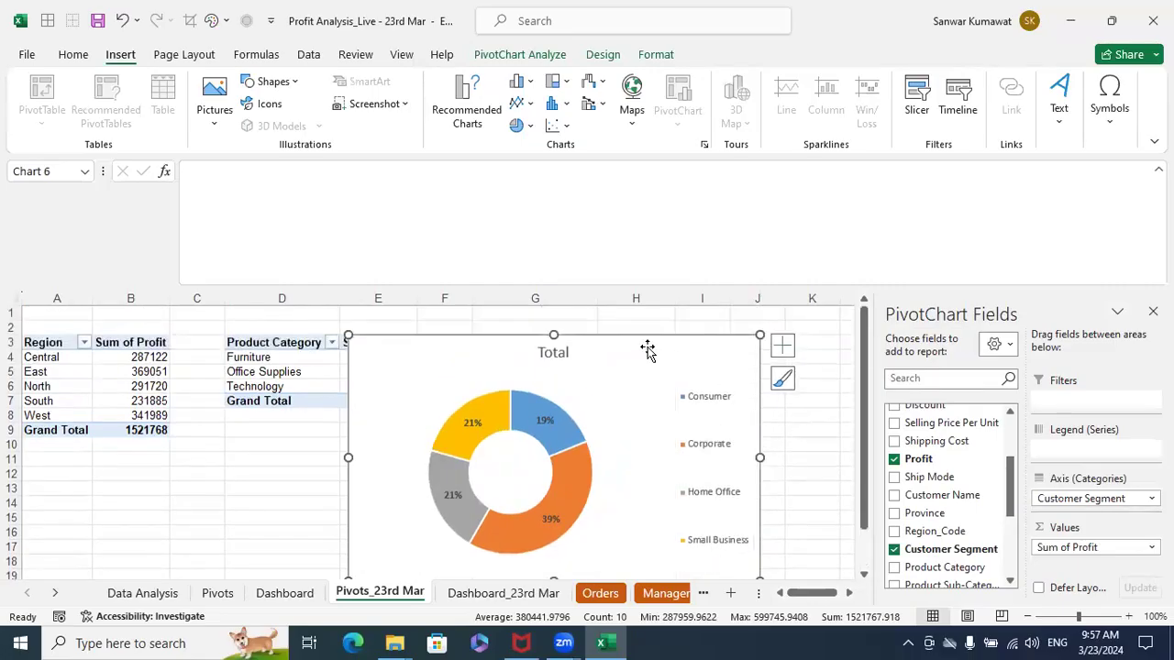
key("Delete")
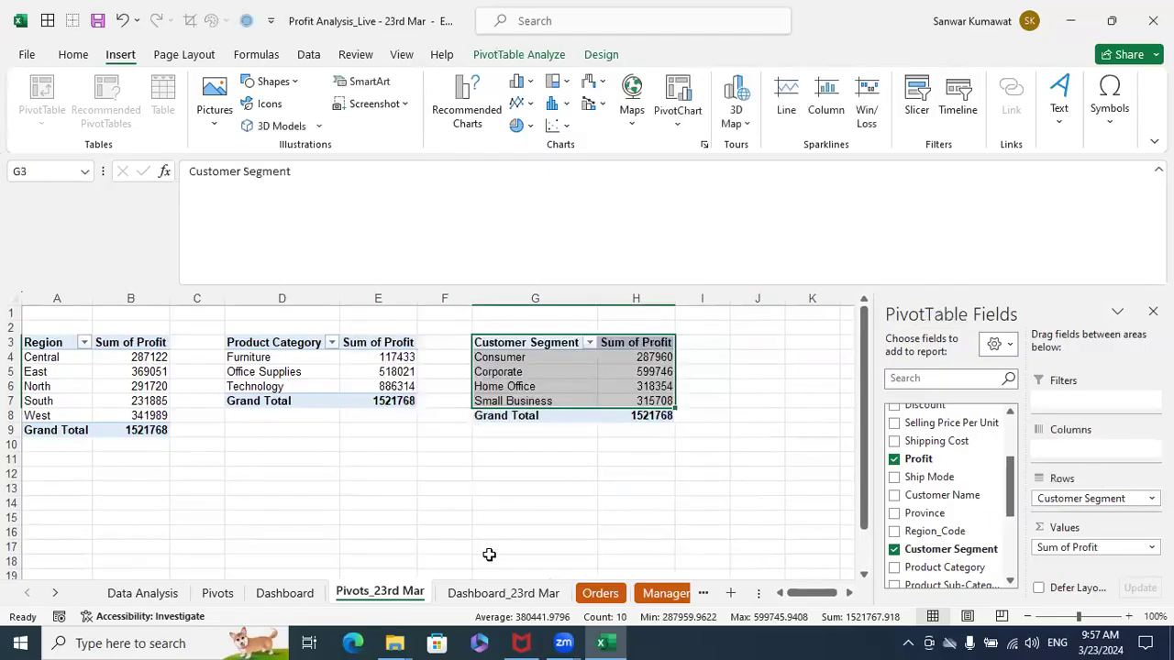
left_click(454, 595)
left_click(942, 463)
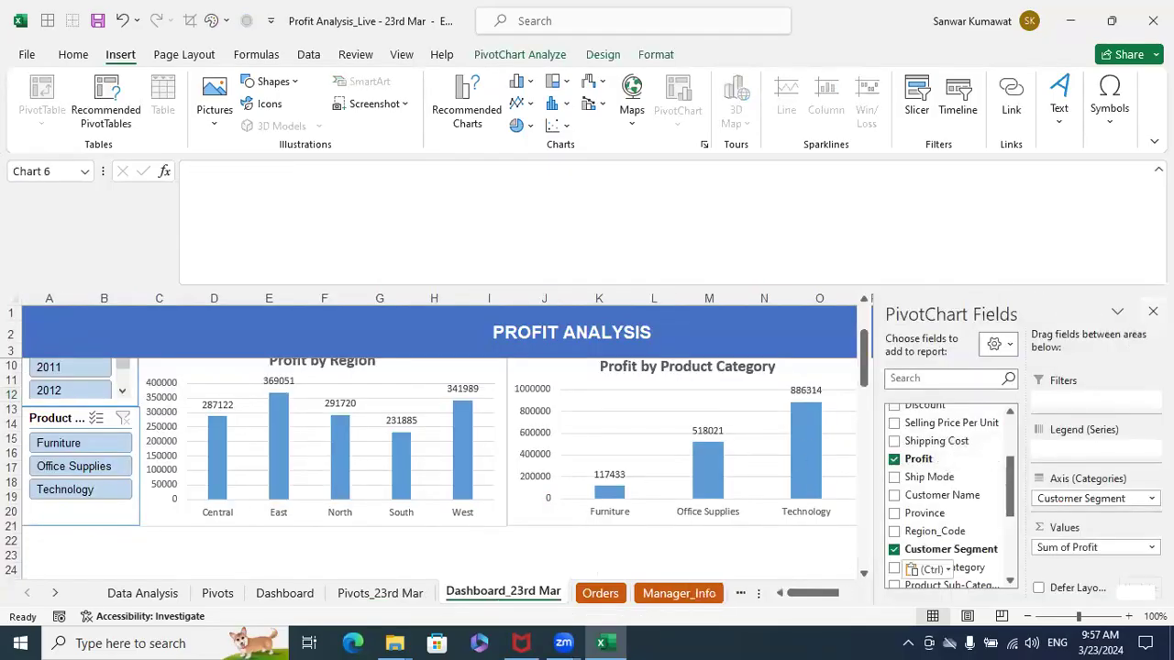
key("ctrl+v")
Shrink the doughnut chart and place it beside the Profit by Product Category chart, starting at column P below the Month slicer
left_click_drag(959, 390, 834, 382)
left_click_drag(907, 483, 1069, 482)
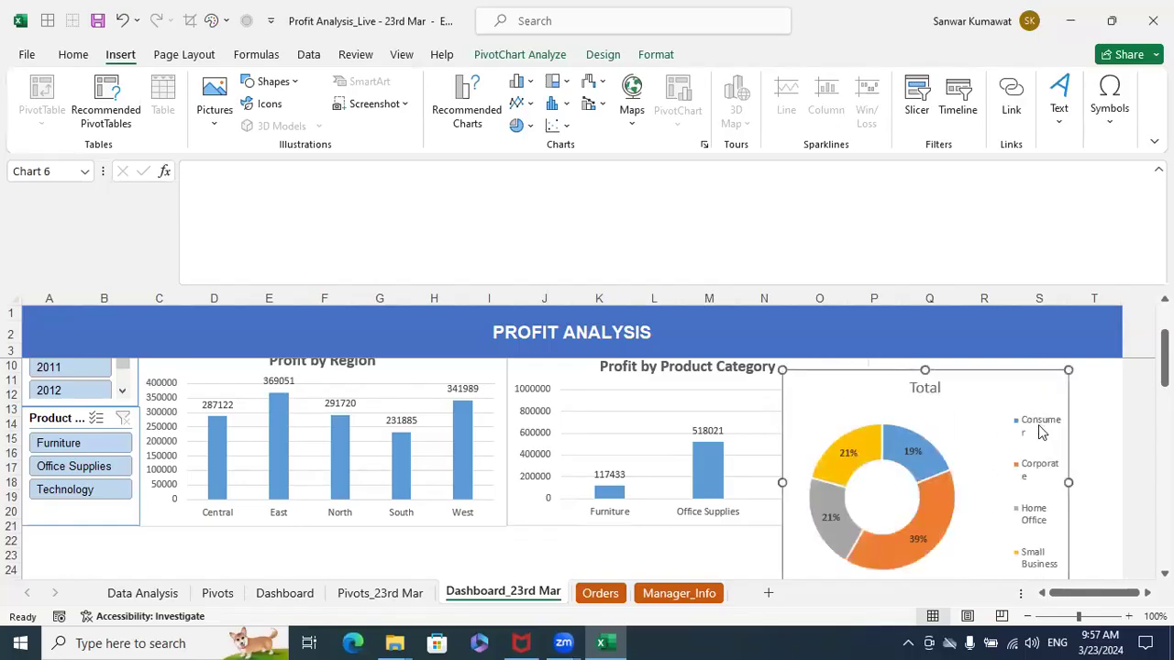
left_click(1043, 422)
left_click_drag(1014, 404, 1017, 433)
left_click_drag(1040, 388, 1109, 393)
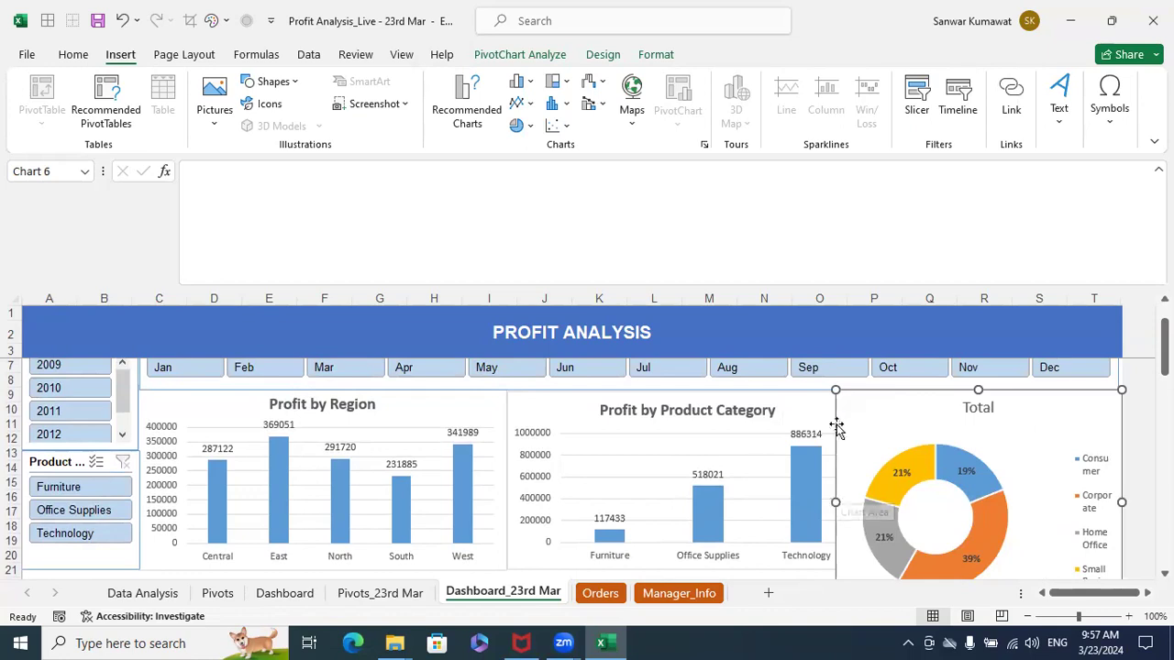
left_click_drag(834, 389, 888, 419)
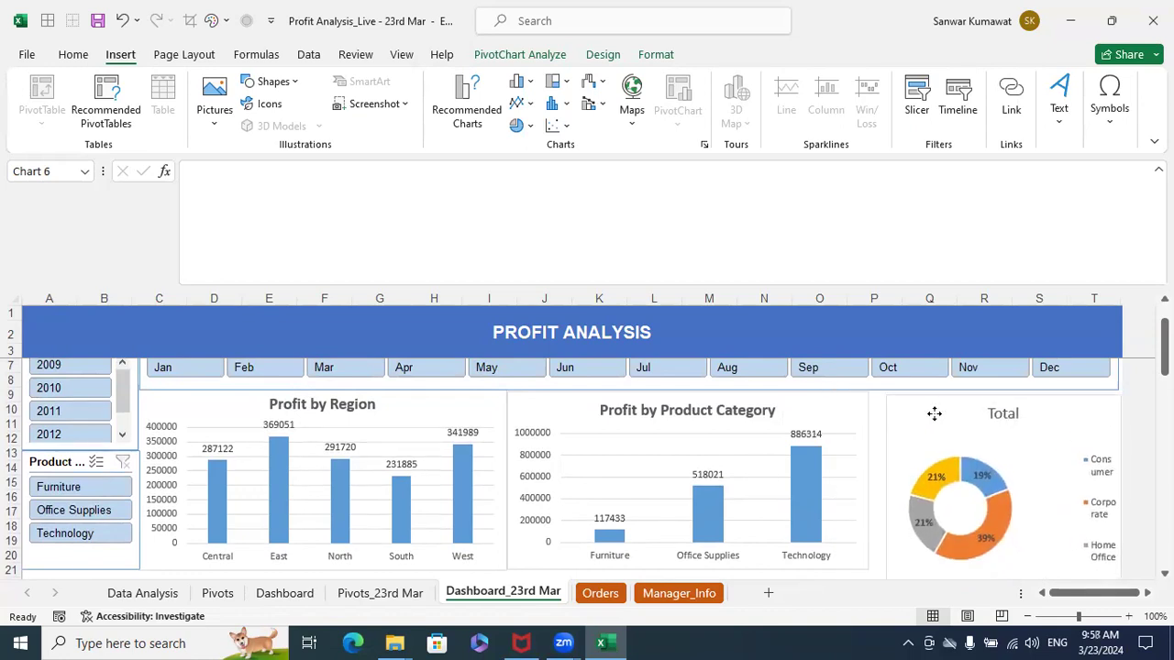
left_click(920, 412)
Set the doughnut chart's legend position to Bottom
left_click(1073, 472)
right_click(1071, 468)
key("Escape")
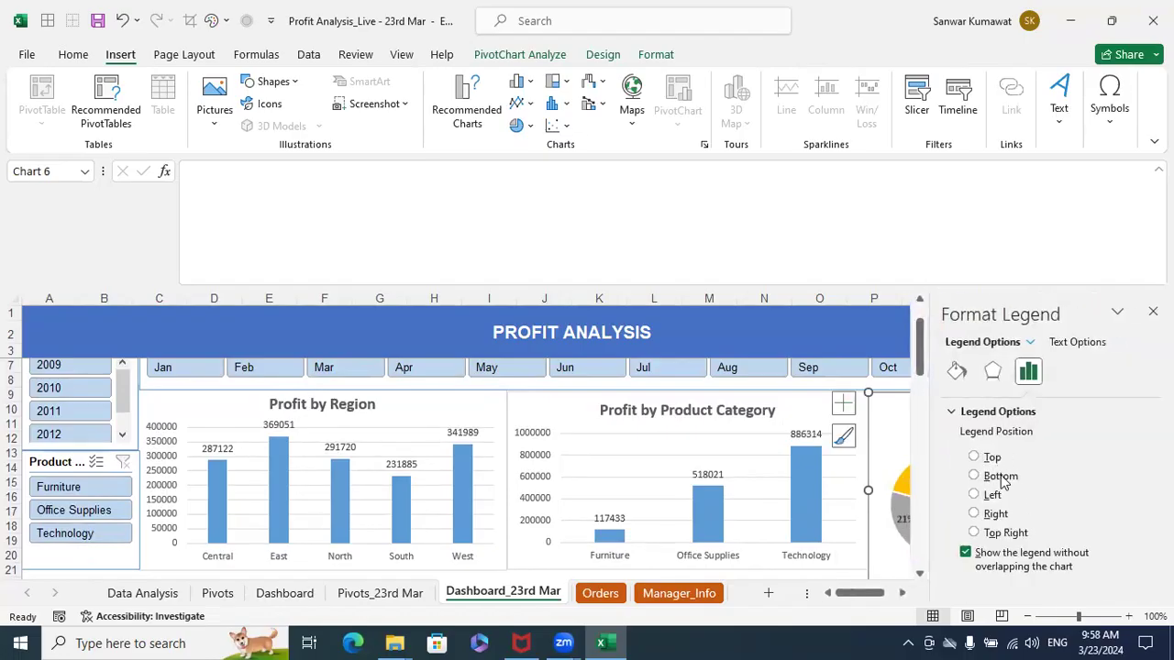
left_click(974, 475)
left_click(1153, 312)
scroll(1086, 477, "down", 1)
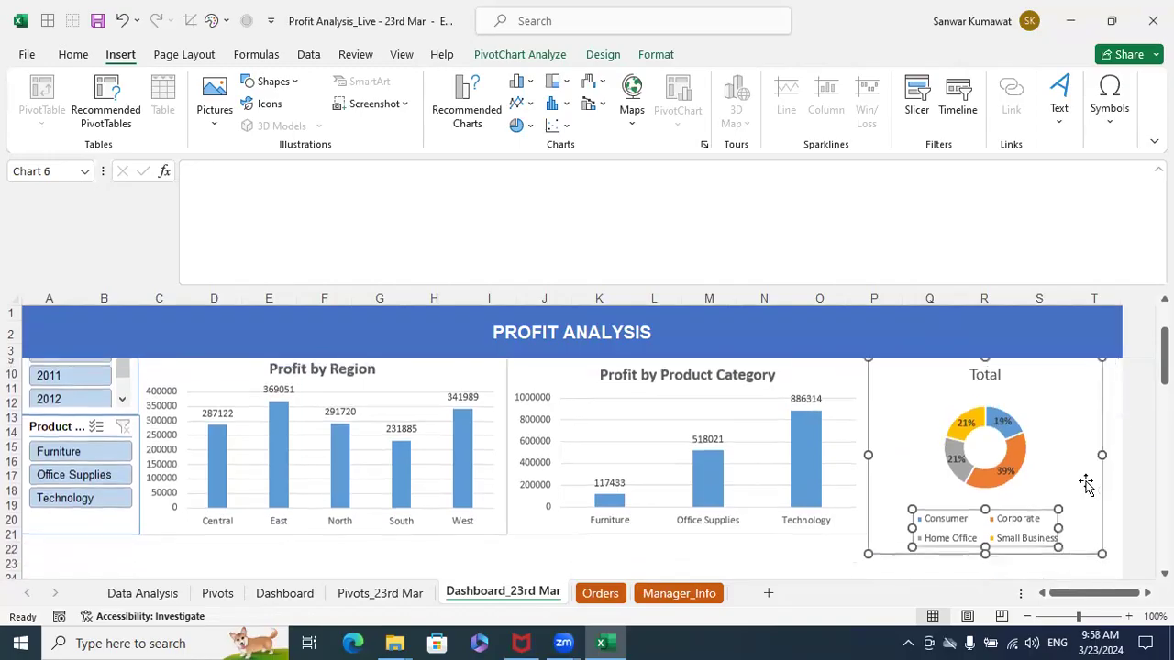
Stretch the doughnut chart's bottom legend across nearly the full chart width and shift it slightly upward
left_click_drag(1092, 513, 1093, 516)
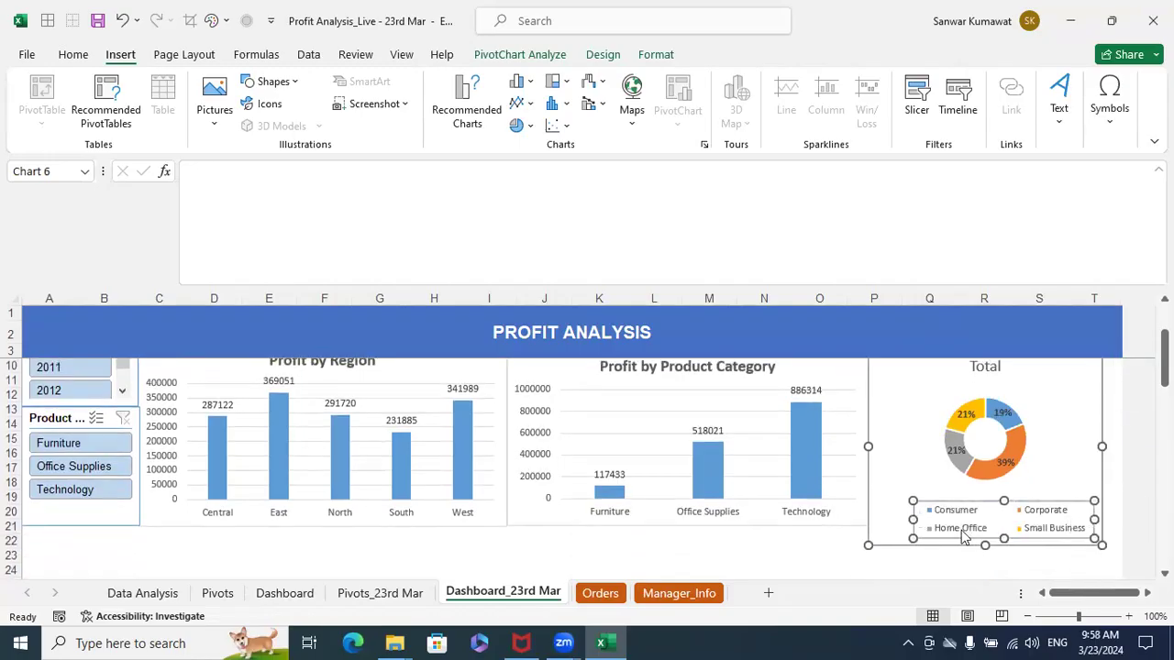
left_click_drag(872, 516, 872, 515)
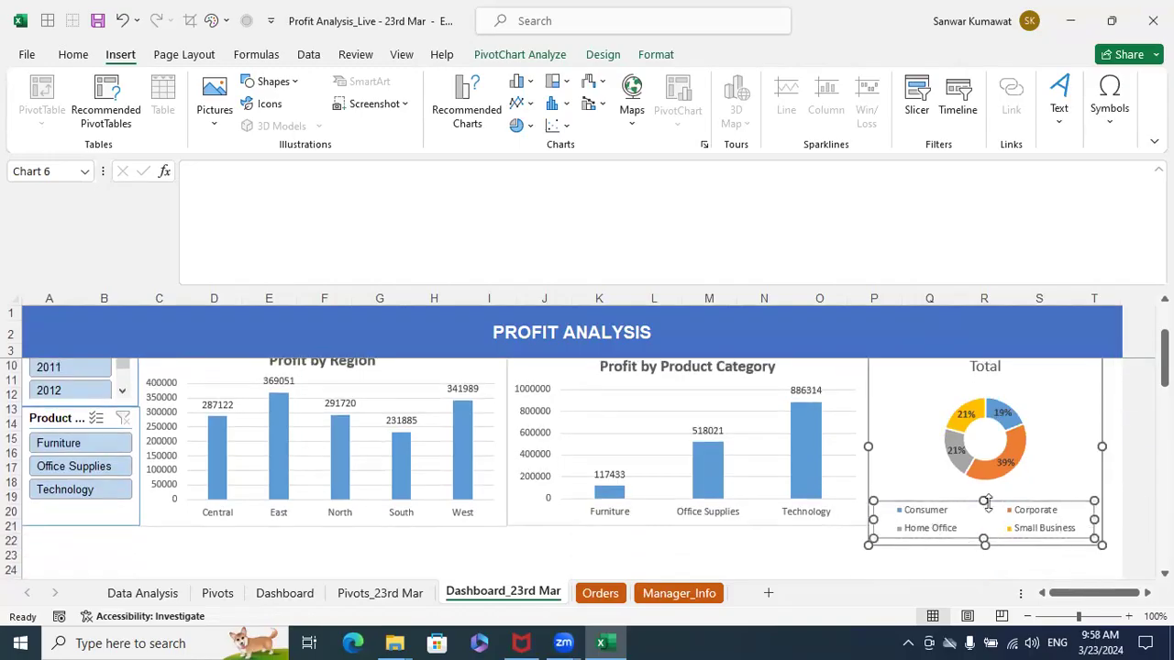
left_click_drag(984, 501, 984, 491)
mouse_move(985, 541)
left_mouse_down()
mouse_move(980, 507)
mouse_move(982, 531)
left_mouse_up()
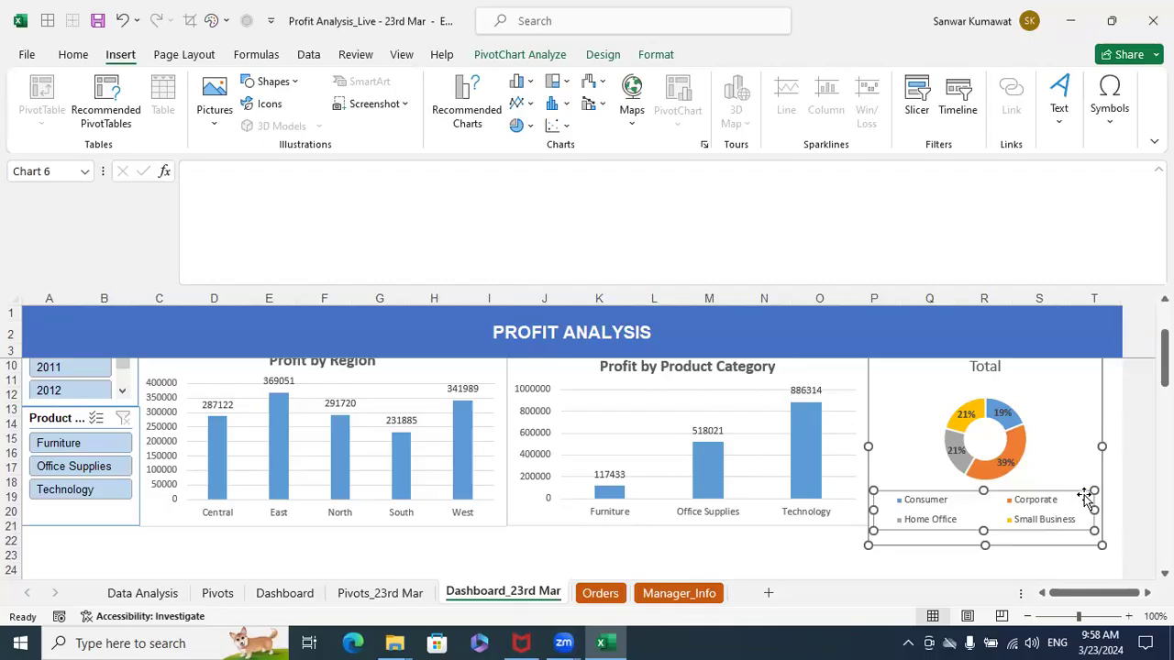
Widen the doughnut chart to the end of column T and set its legend position to Right
left_click_drag(1102, 449, 1120, 447)
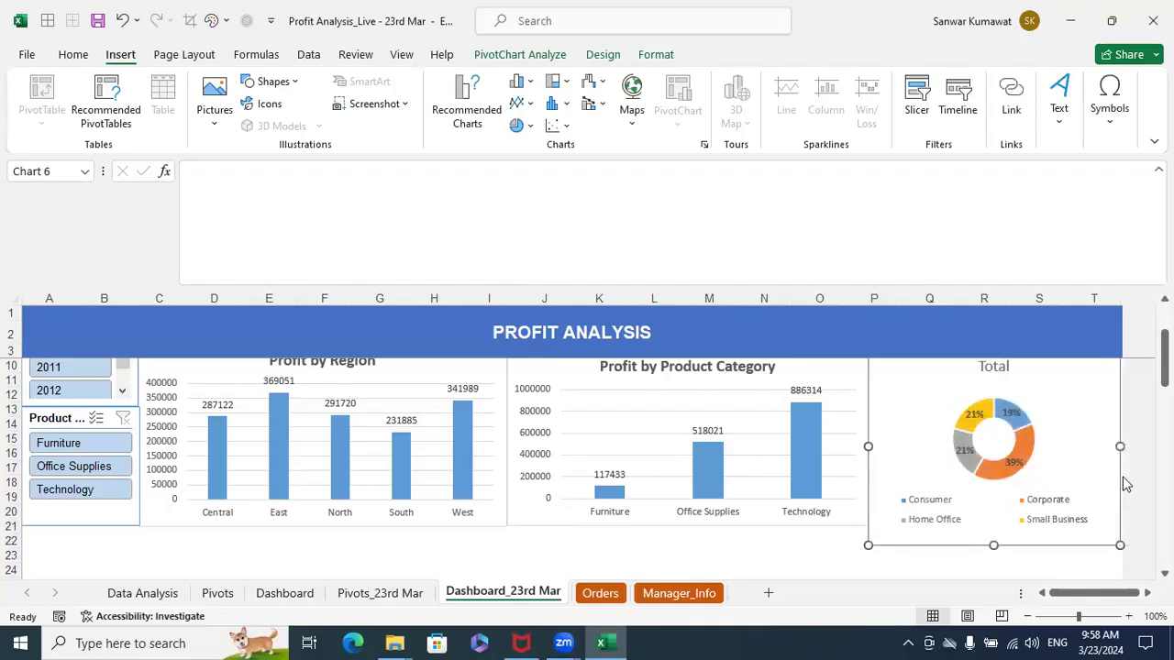
left_click(1053, 510)
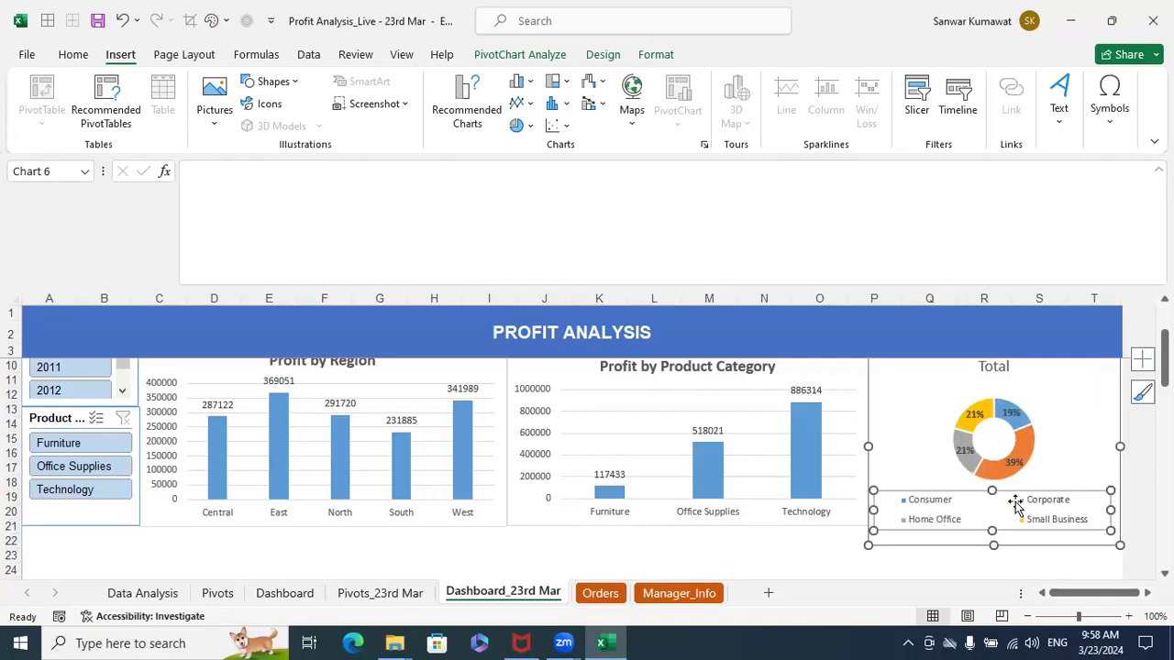
right_click(1016, 505)
left_click(1055, 489)
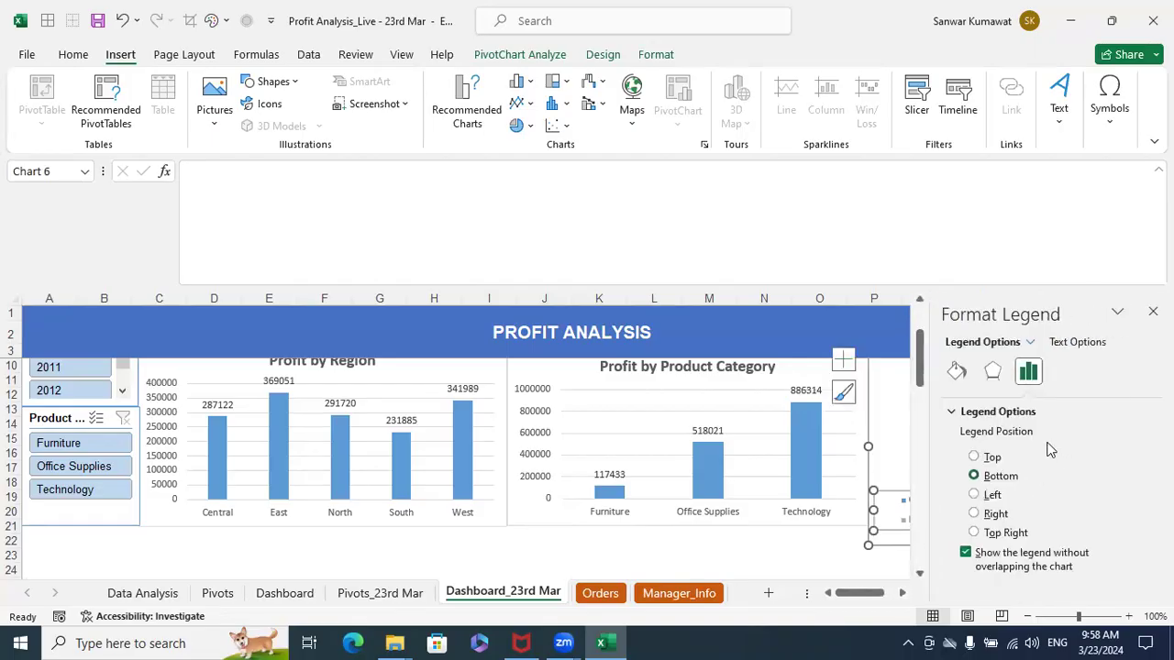
left_click(1000, 515)
left_click(1153, 312)
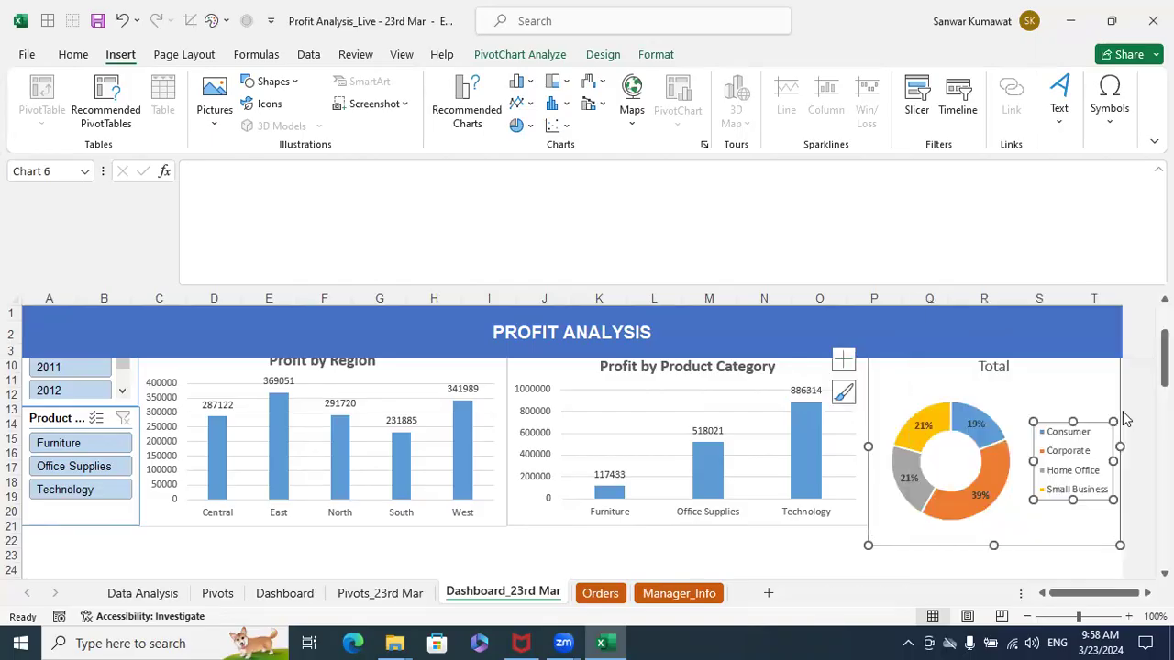
Make the doughnut chart's legend slightly taller and shorten the chart to end at row 21, level with the neighbouring charts
left_click_drag(1069, 417, 1072, 415)
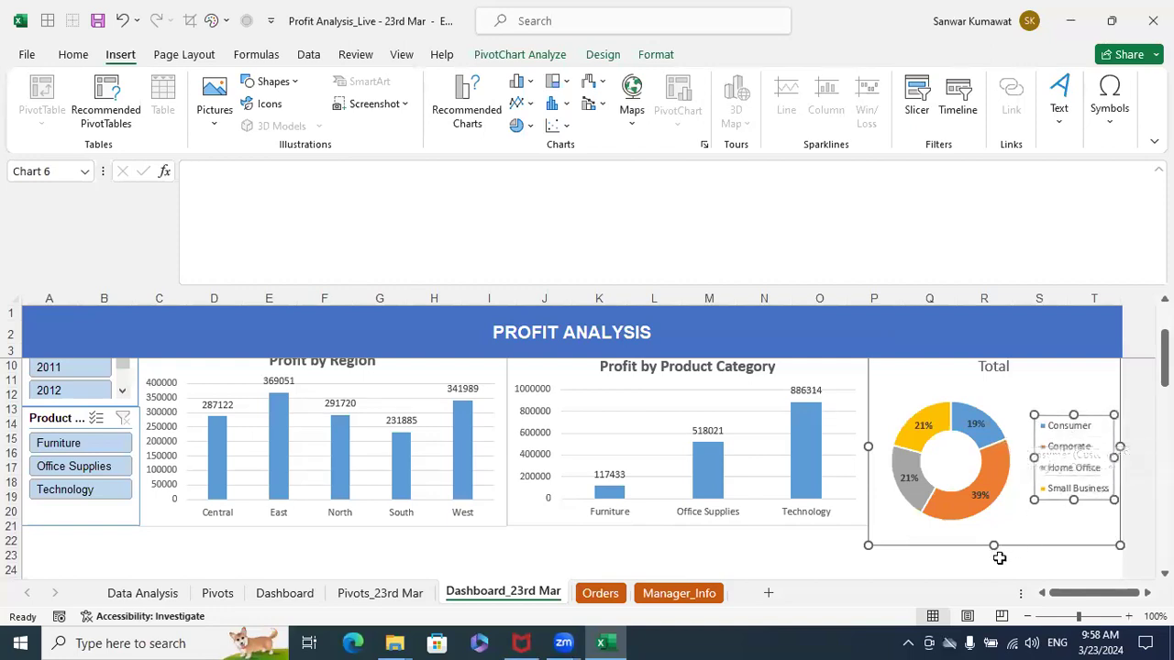
left_click_drag(995, 545, 996, 533)
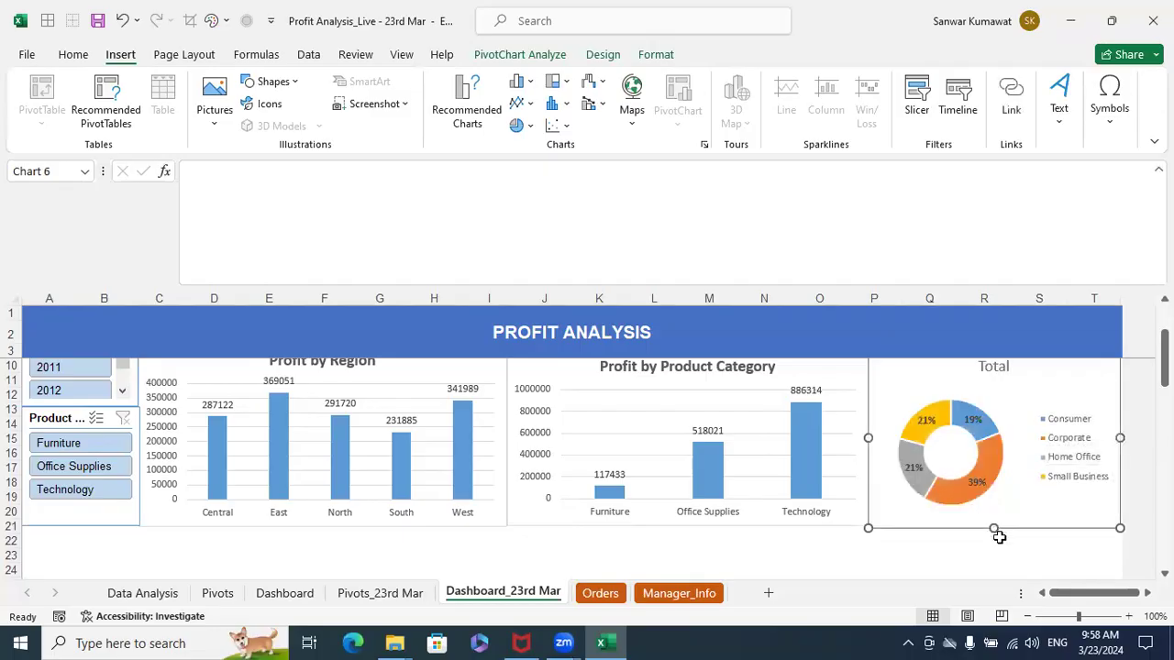
scroll(1000, 541, "up", 2)
scroll(1020, 521, "down", 5)
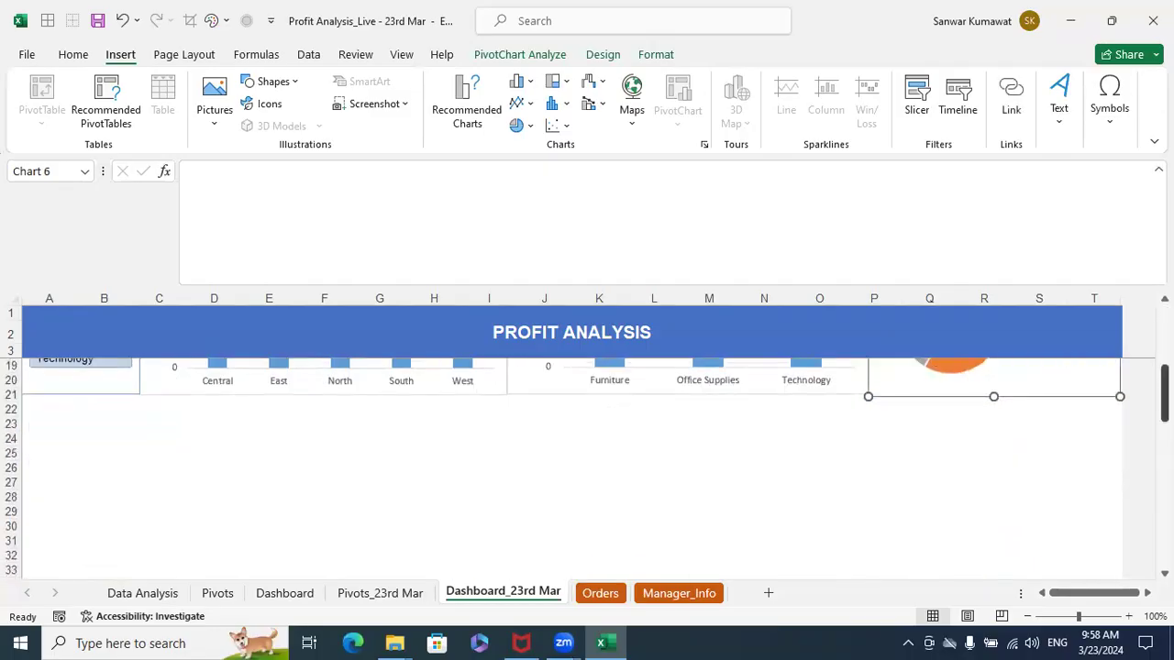
left_click(1019, 521)
scroll(1019, 521, "up", 2)
scroll(1019, 521, "up", 1)
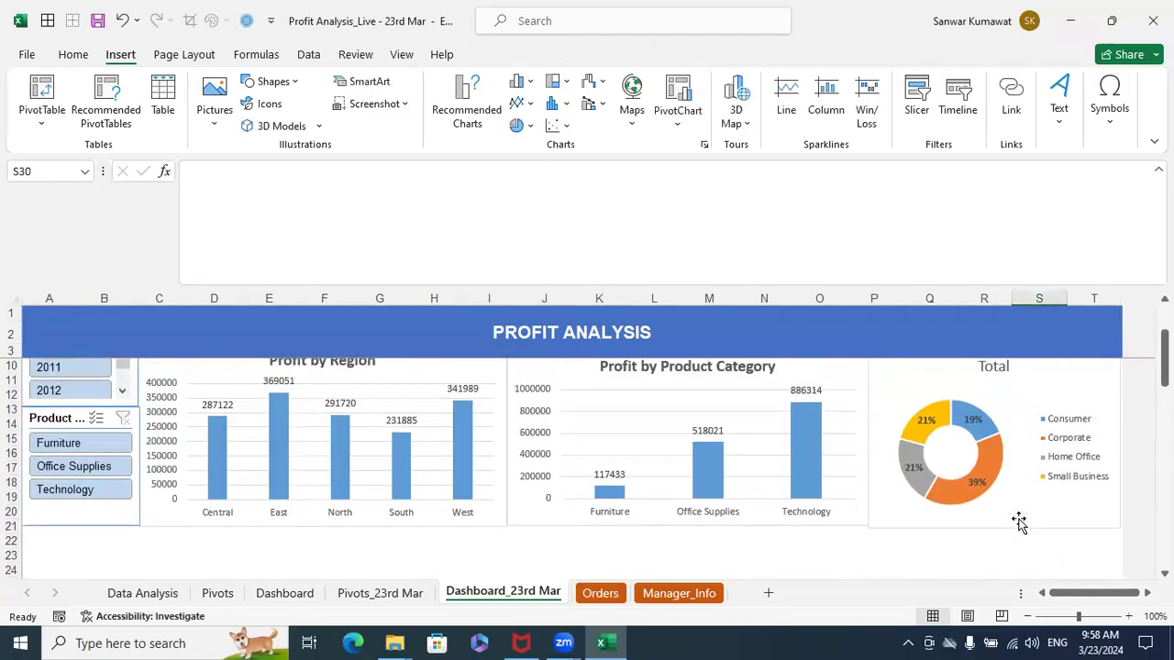
Retitle the doughnut chart "Profit by Cust. Segment" and make the title bold
scroll(1019, 521, "up", 1)
double_click(994, 409)
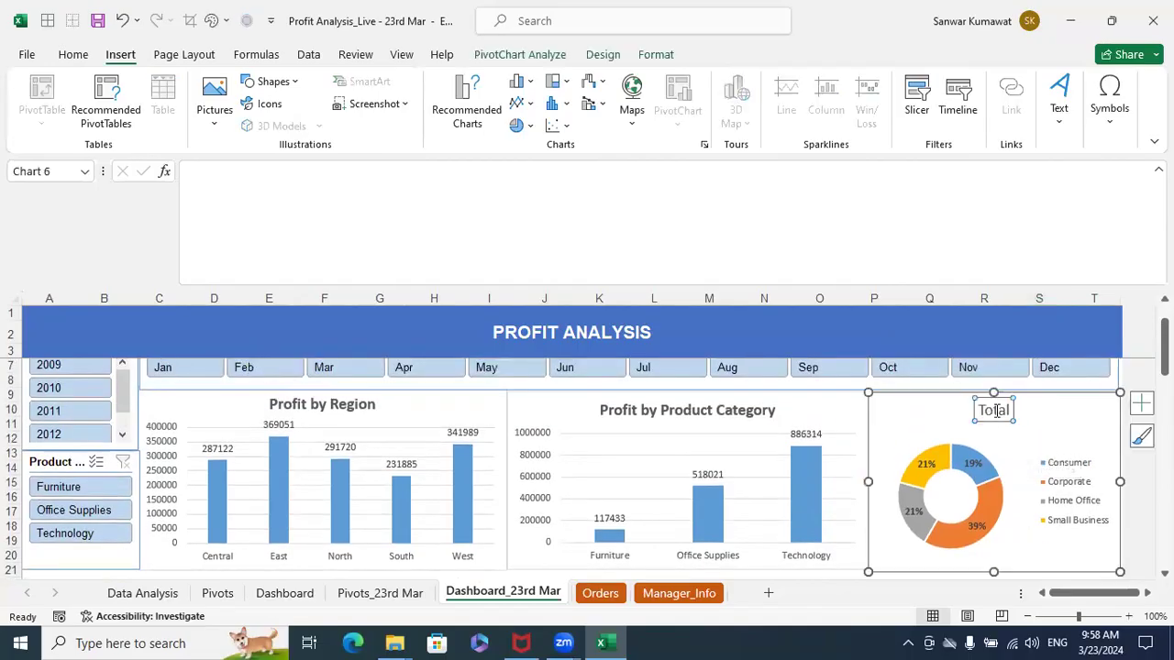
left_click(1153, 312)
left_click(986, 410)
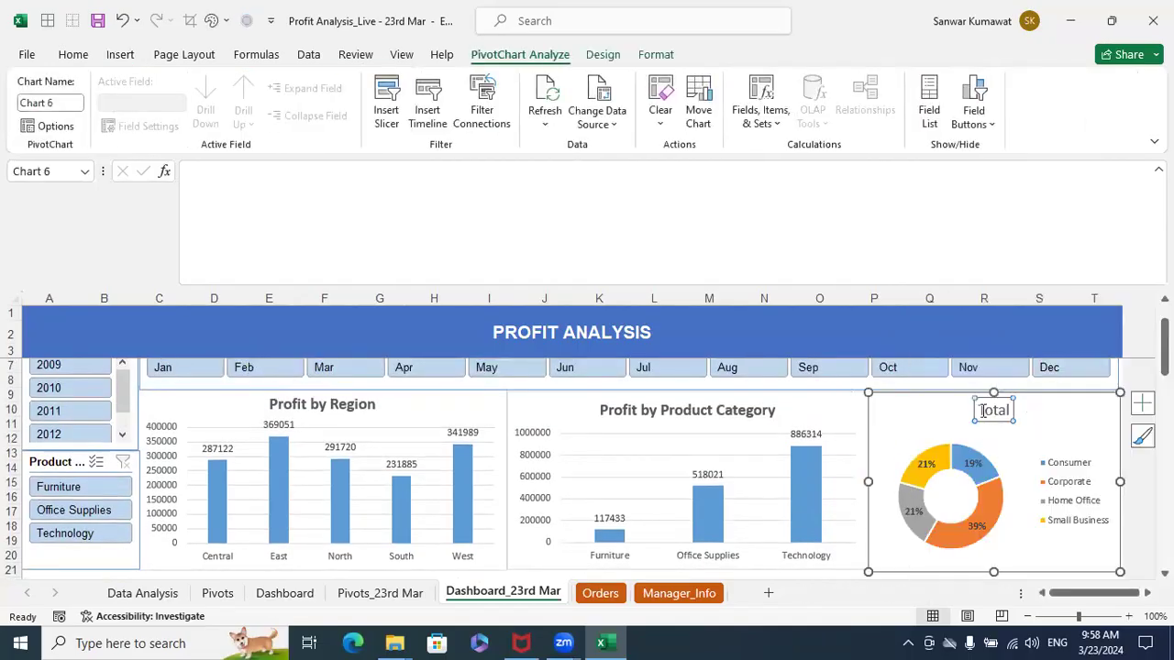
double_click(984, 415)
type("P")
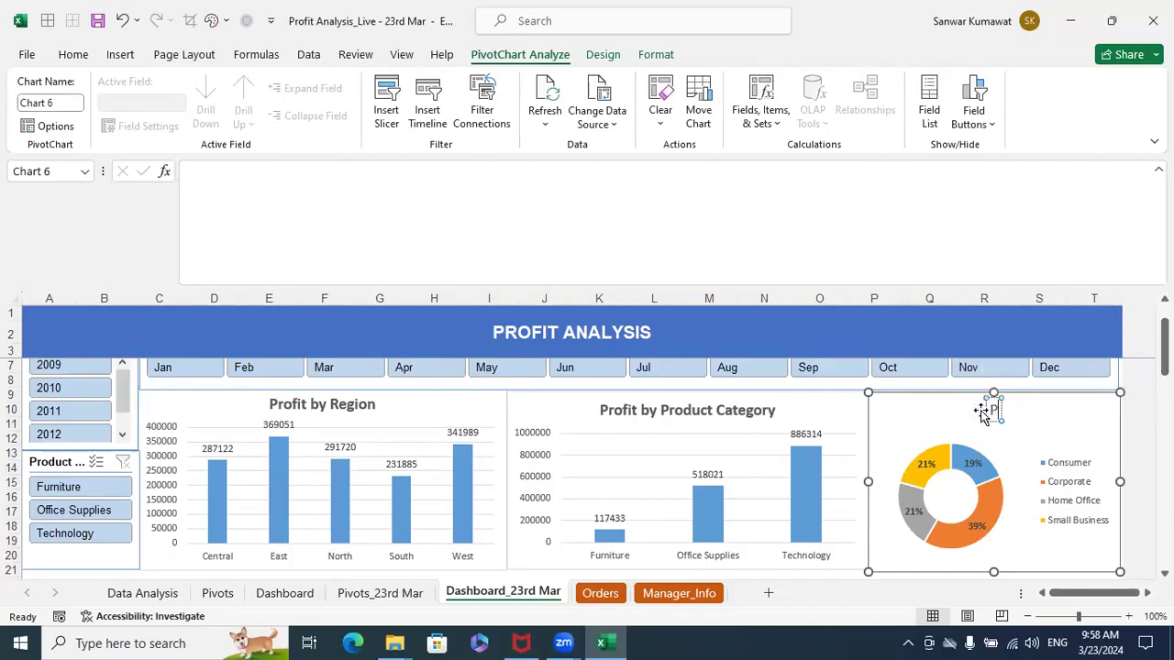
type("roft")
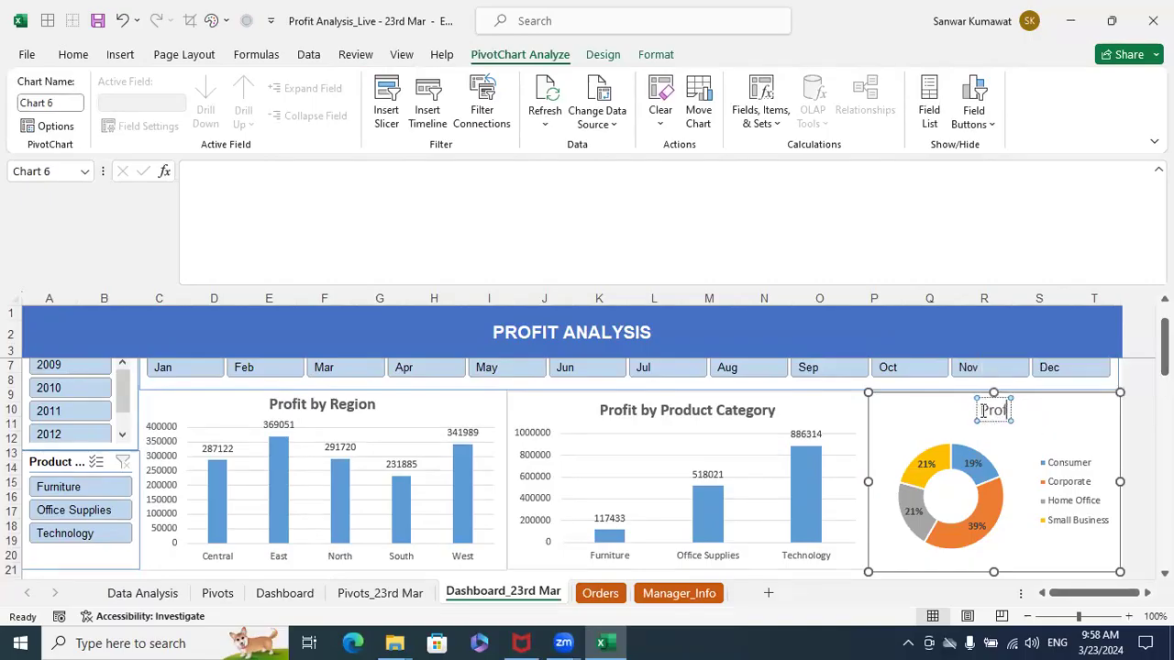
key("BackSpace")
key("BackSpace")
type("fi")
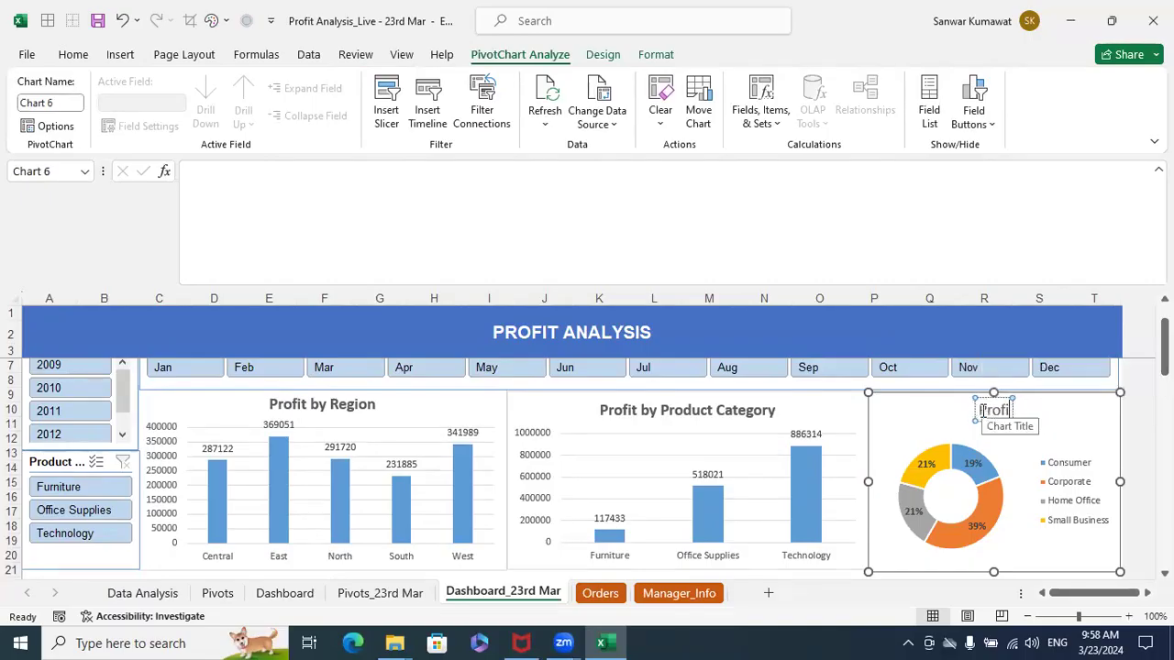
type("t by Cust.")
key("alt")
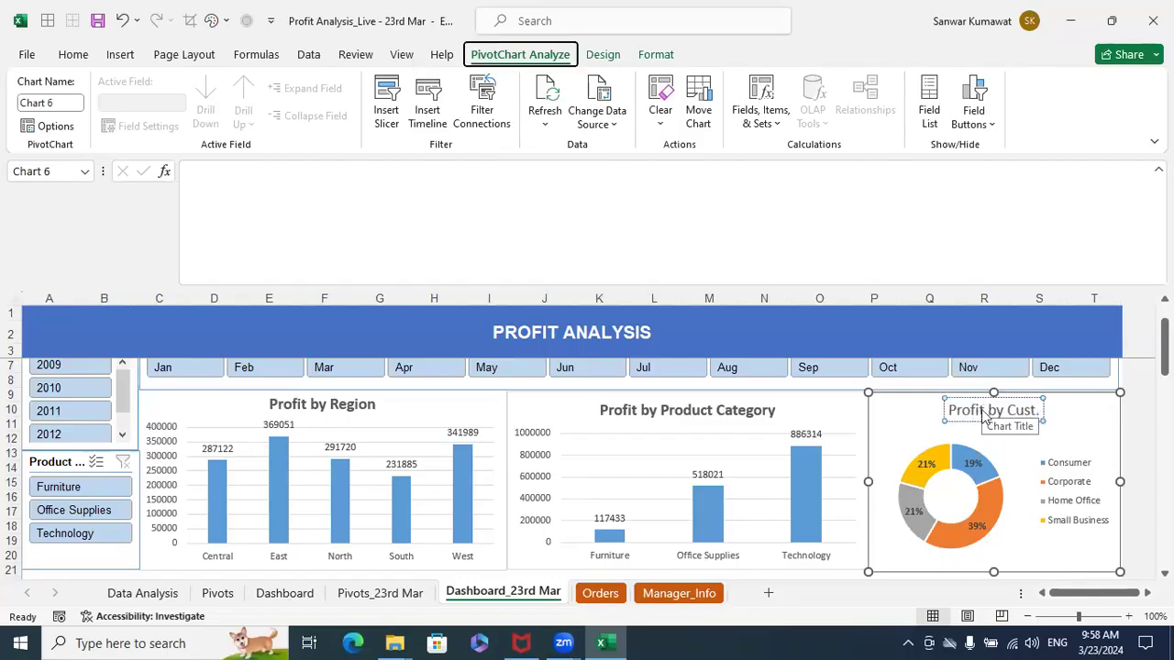
key("Escape")
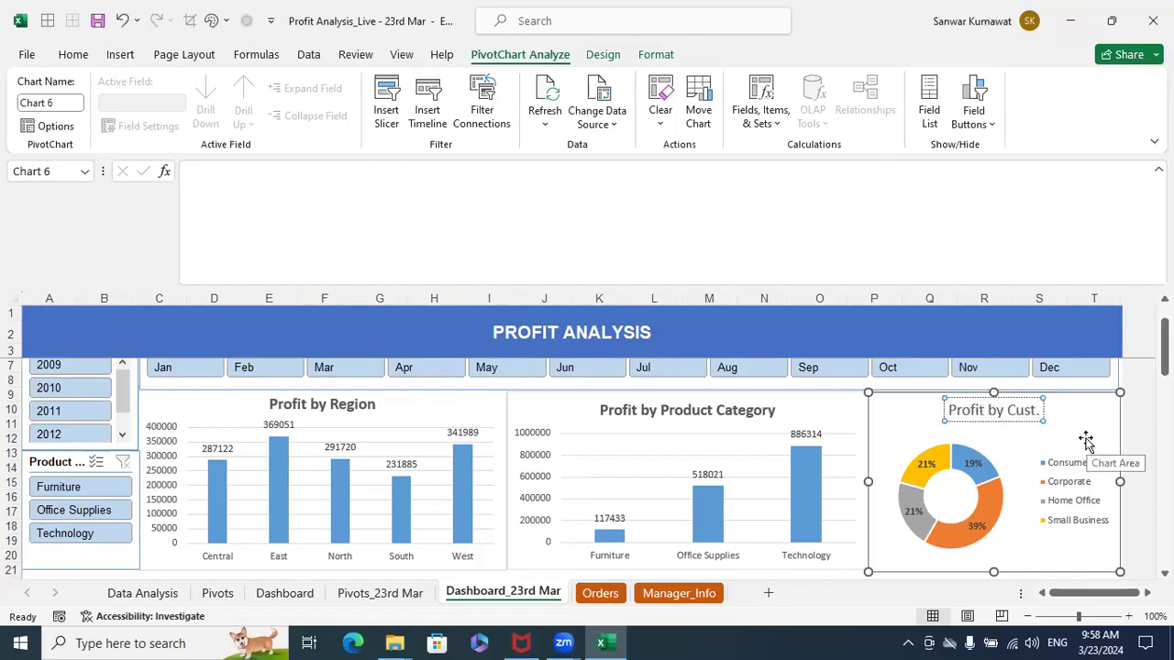
type("Segment")
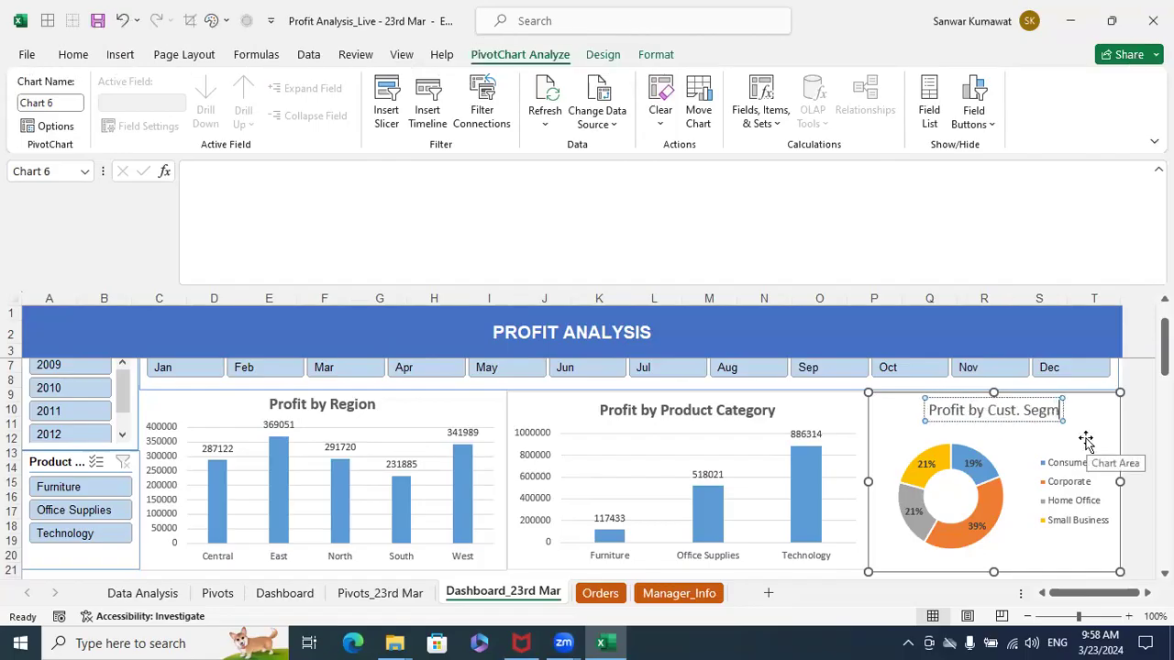
triple_click(1000, 415)
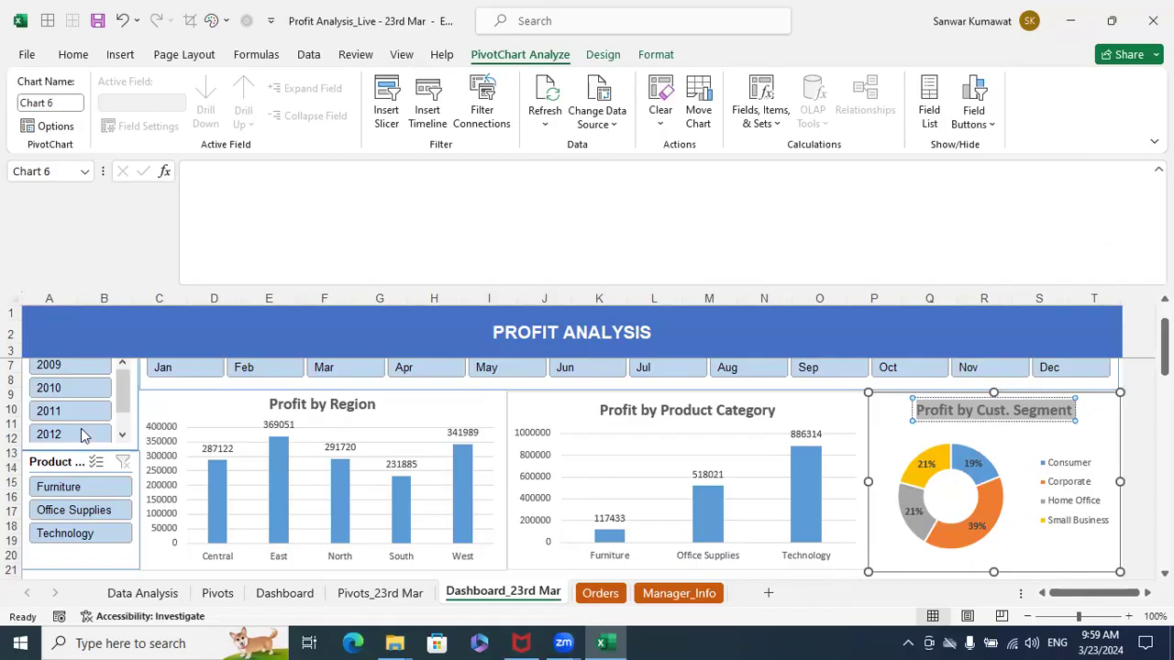
Test the Year slicer by filtering the dashboard charts by 2009, 2010, 2011 and 2012, and by 2009 again
scroll(92, 431, "up", 1)
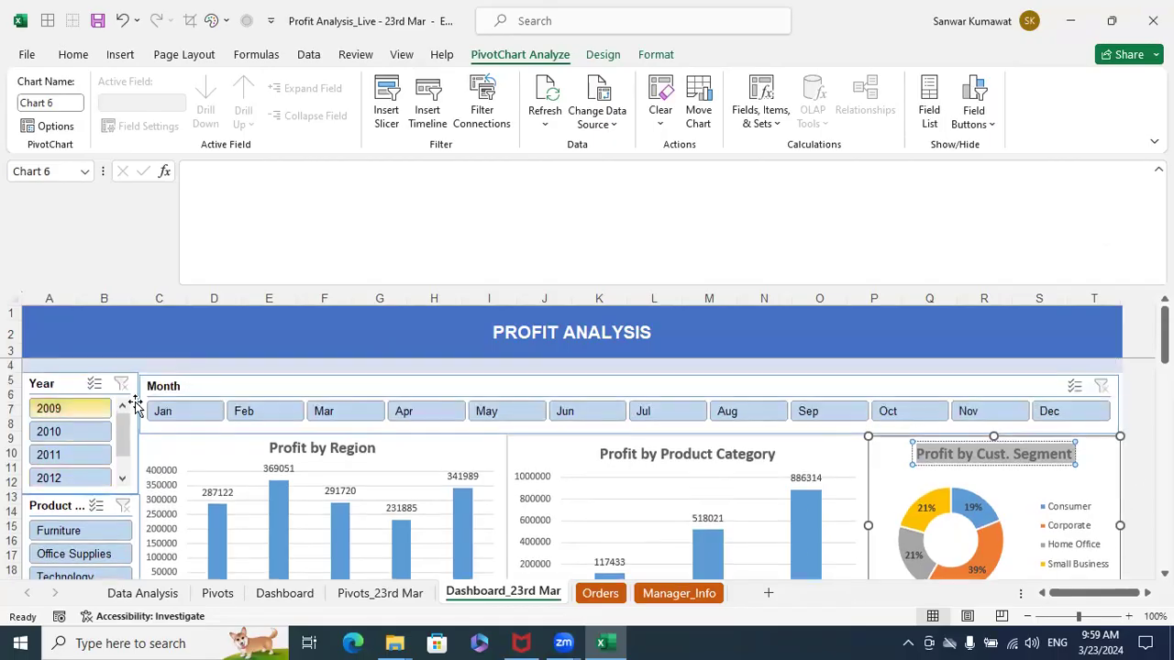
left_click(204, 329)
left_click(74, 406)
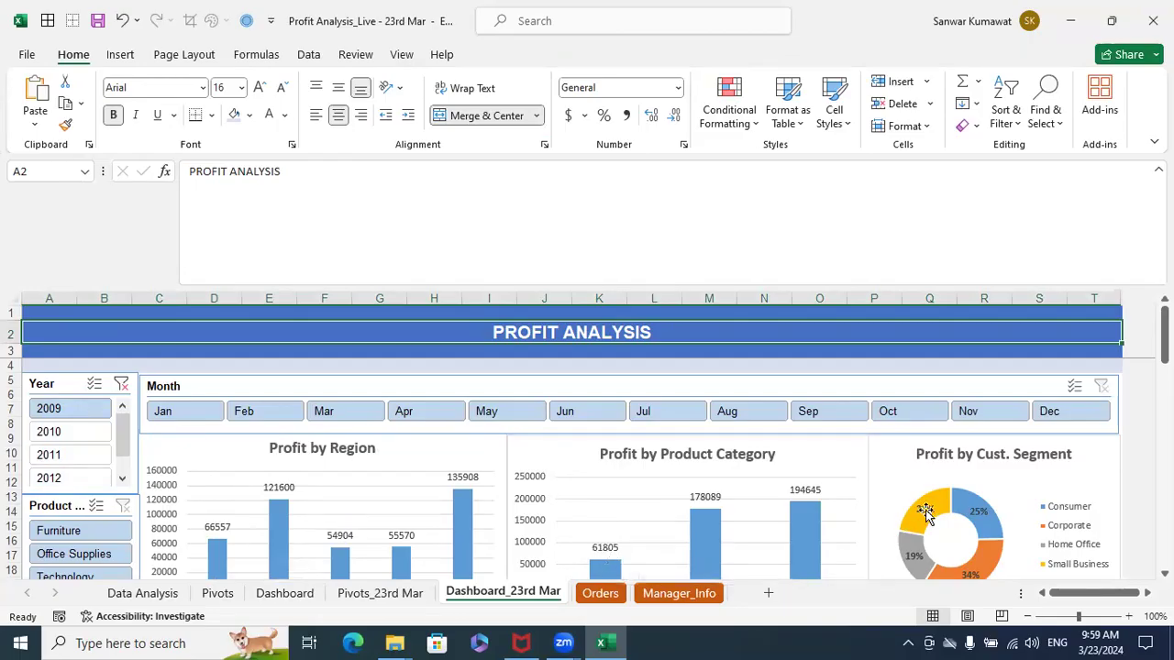
left_click(60, 443)
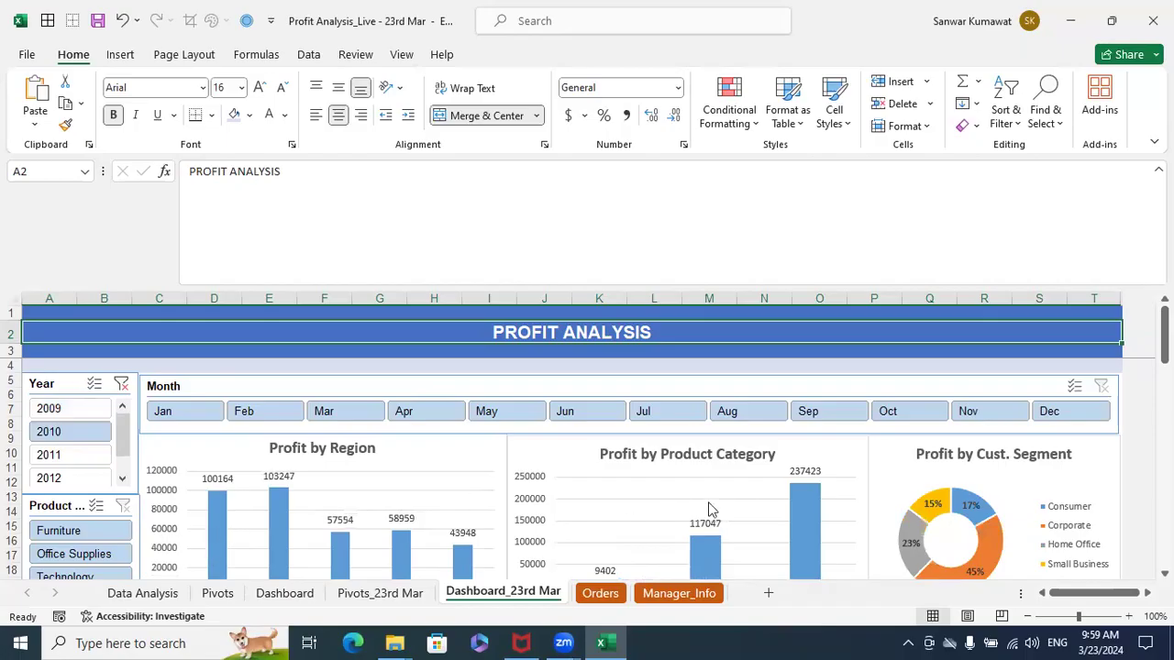
left_click(50, 464)
left_click(50, 471)
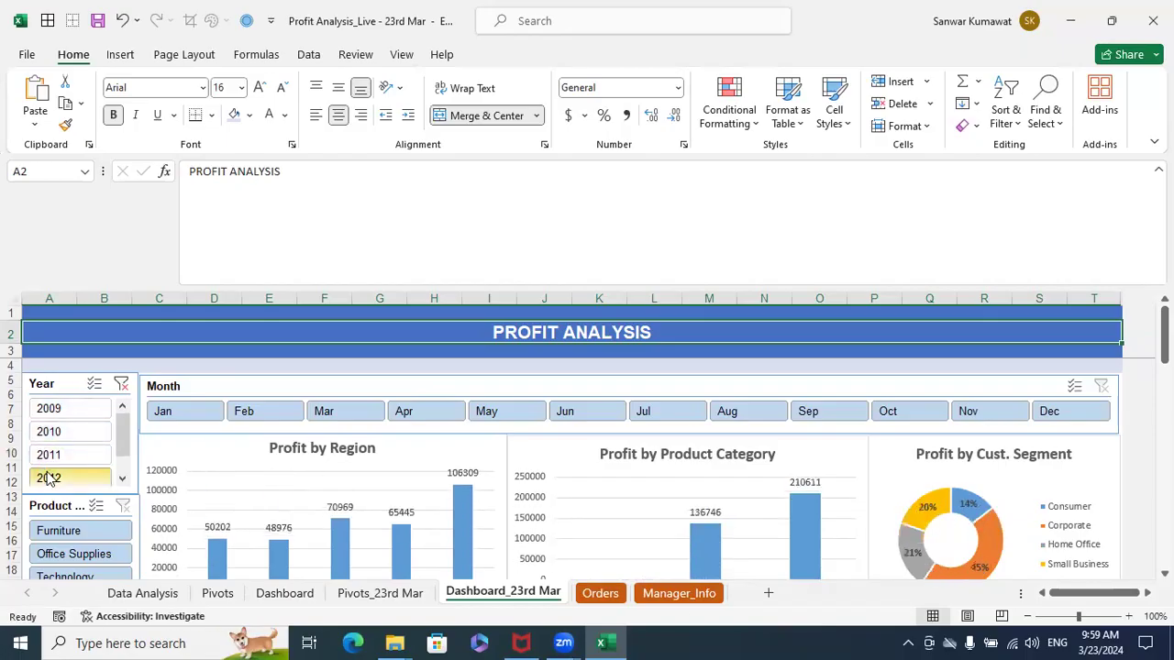
left_click(53, 414)
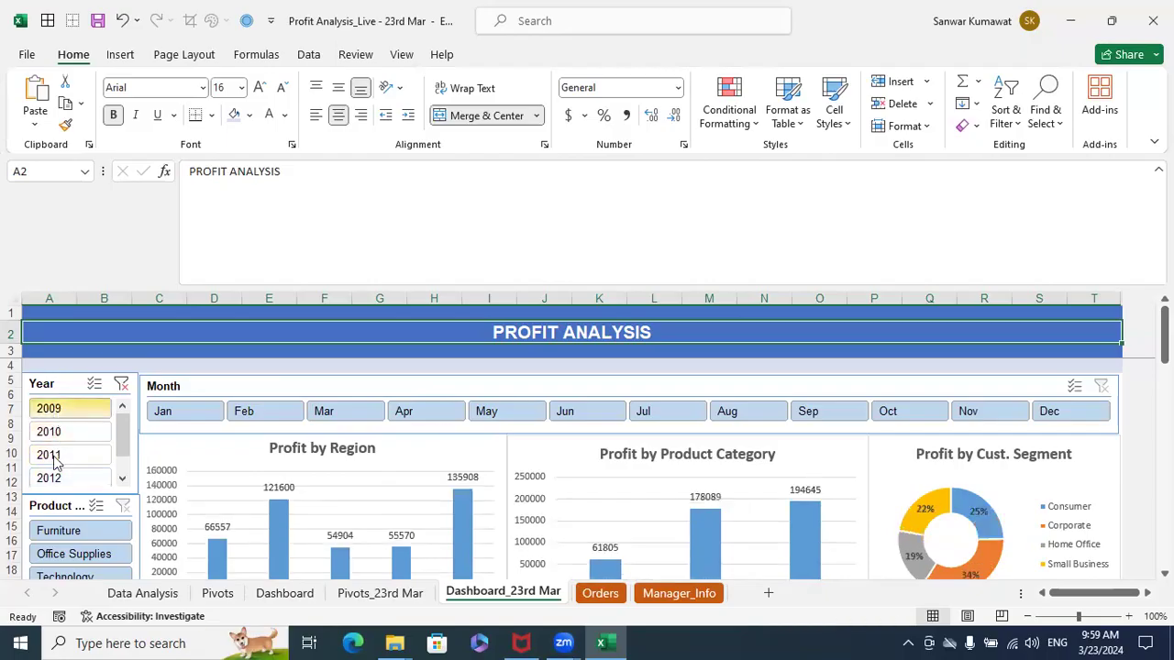
Filter the dashboard by Furniture, Office Supplies and Technology in turn to check which charts respond, and clear the Product Category filter
scroll(153, 451, "down", 2)
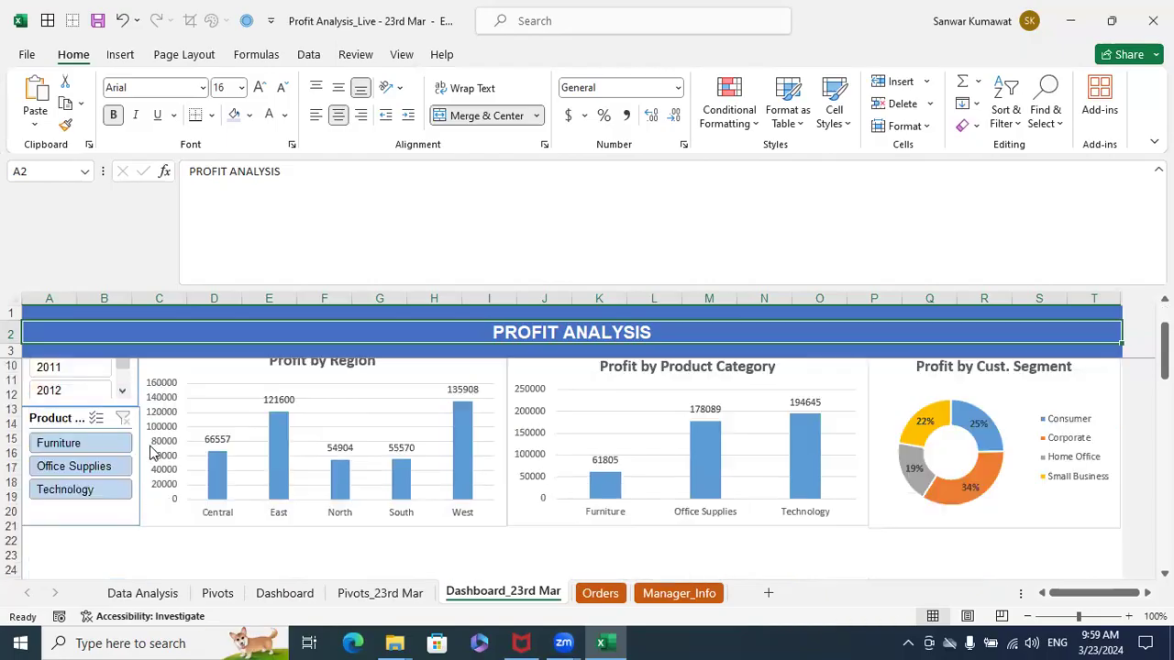
left_click(86, 446)
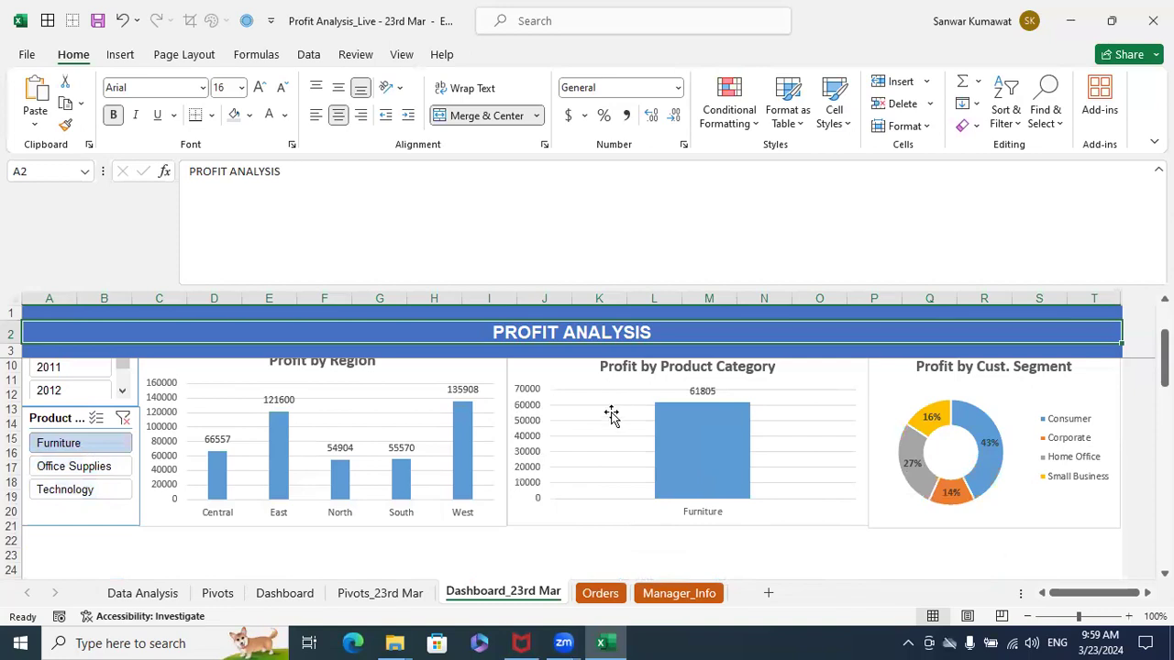
left_click(98, 466)
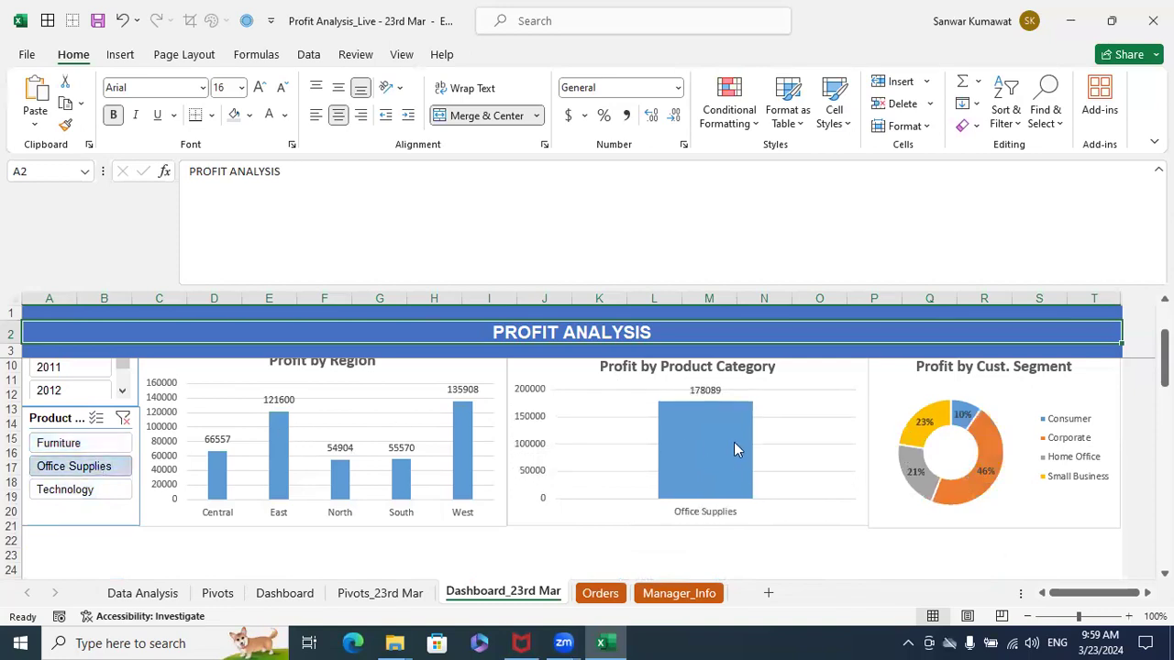
left_click(69, 489)
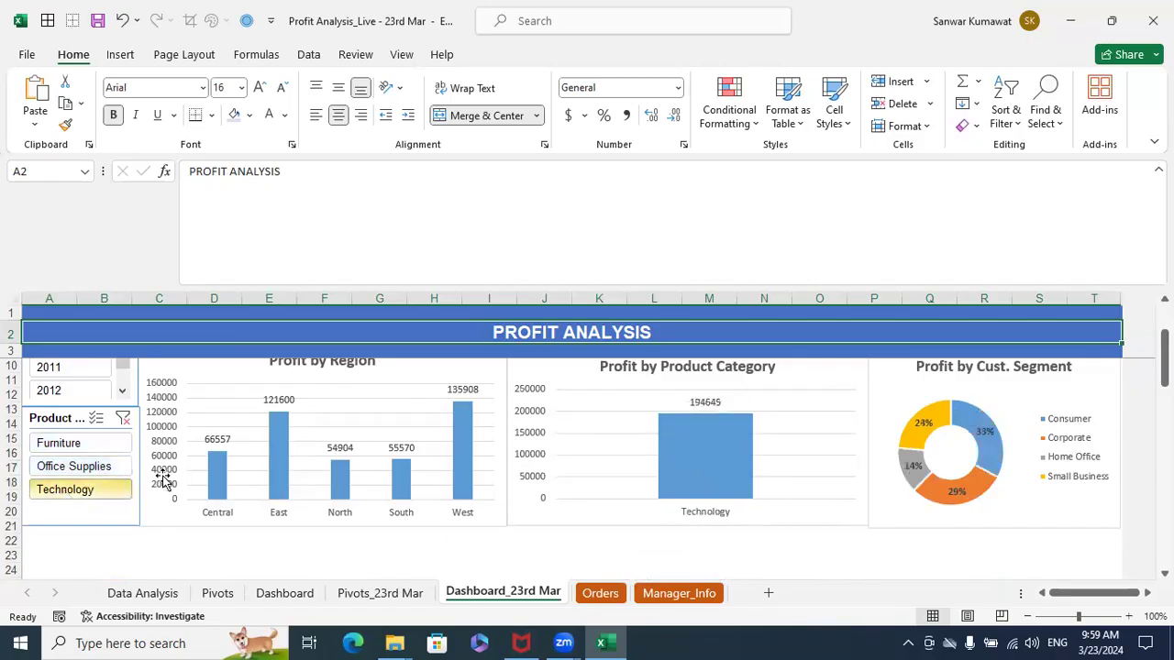
scroll(310, 437, "up", 1)
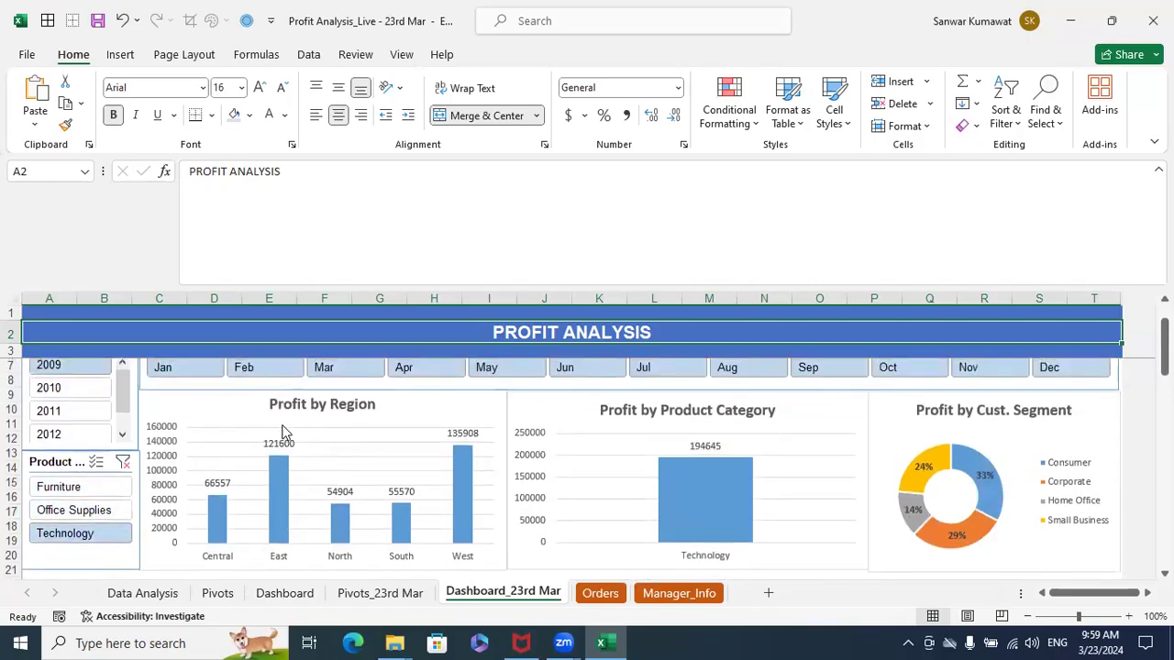
left_click(100, 487)
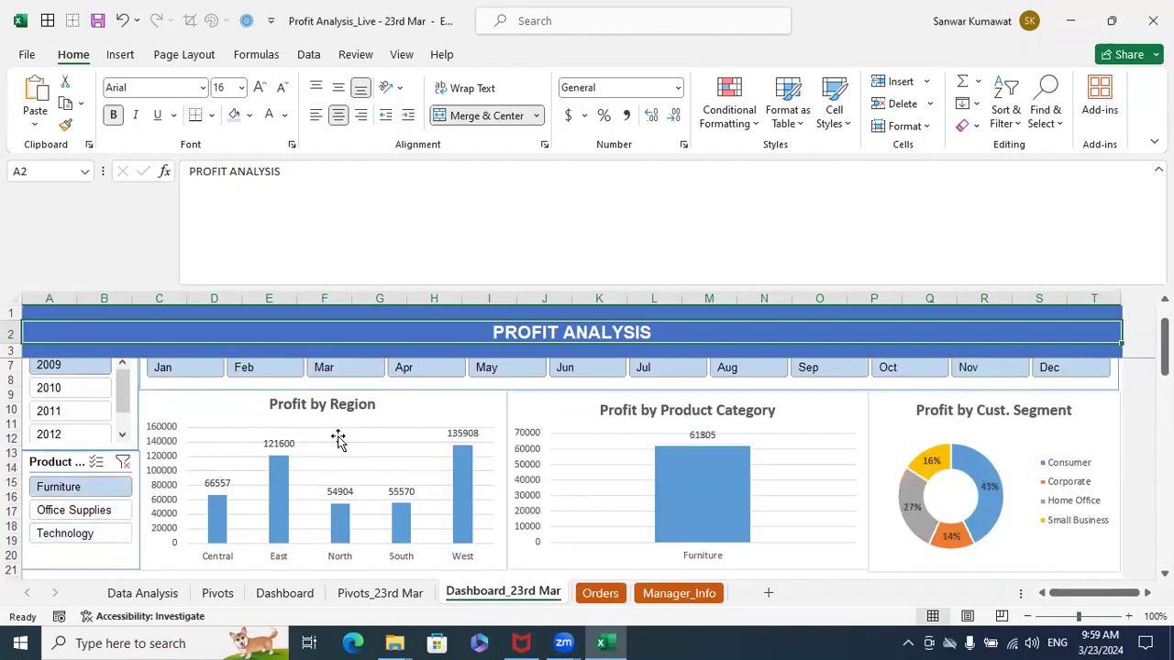
left_click(98, 509)
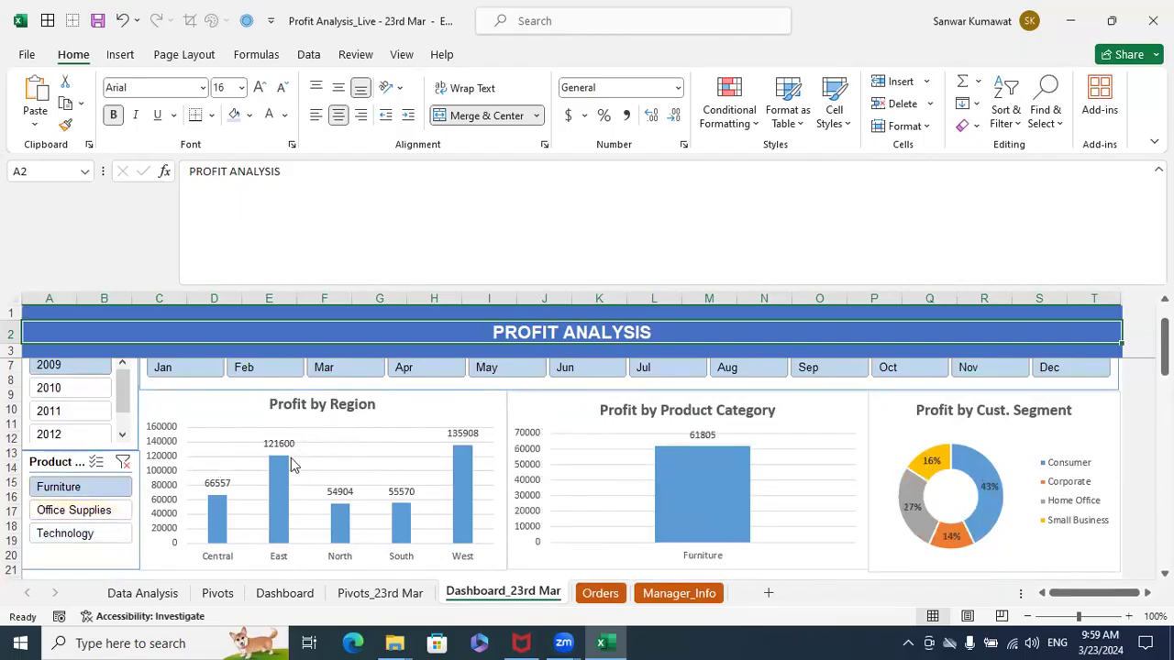
left_click(127, 467)
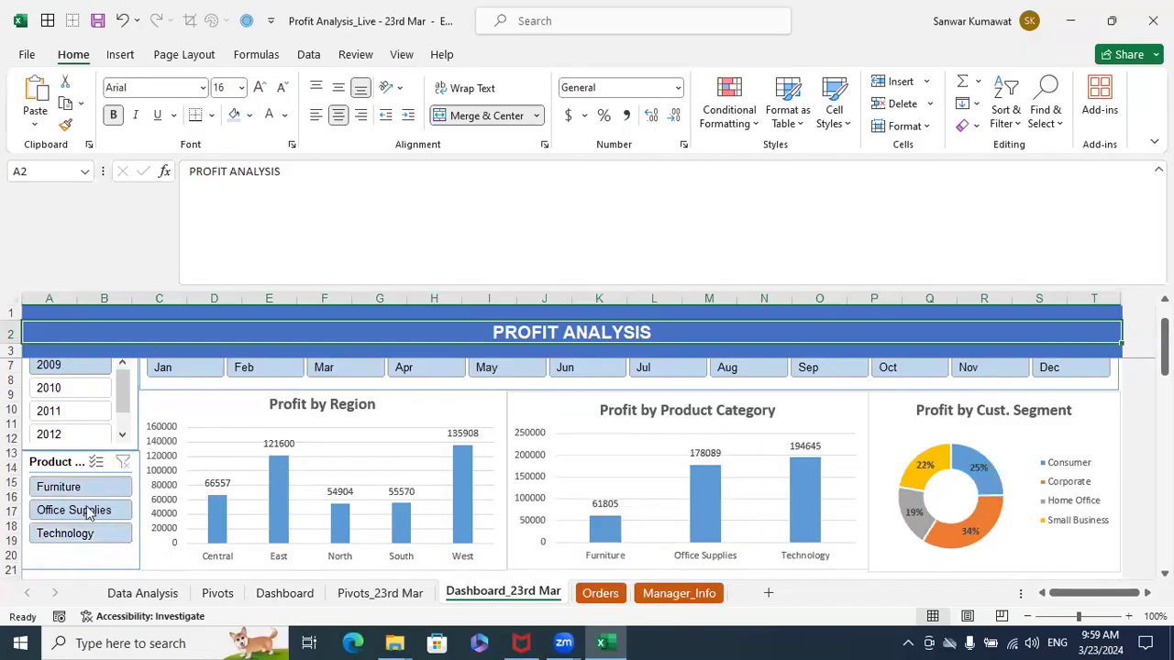
Clear the Year filter and open the report connections of the Product Category slicer
scroll(107, 510, "up", 1)
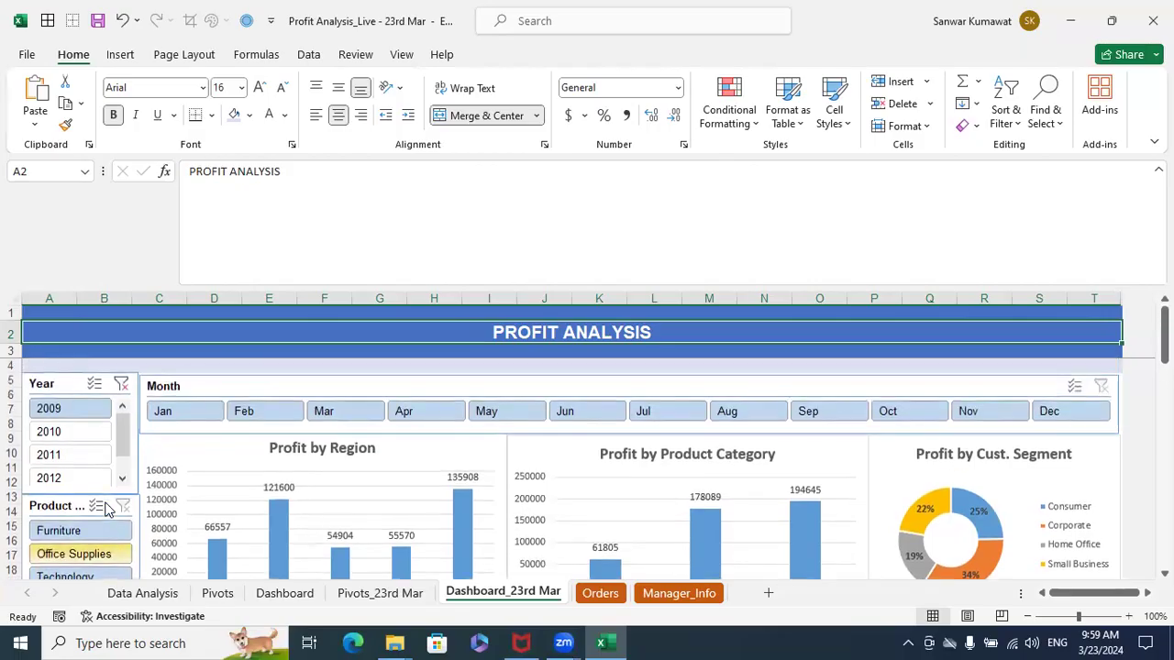
left_click(121, 383)
scroll(266, 481, "down", 1)
right_click(60, 462)
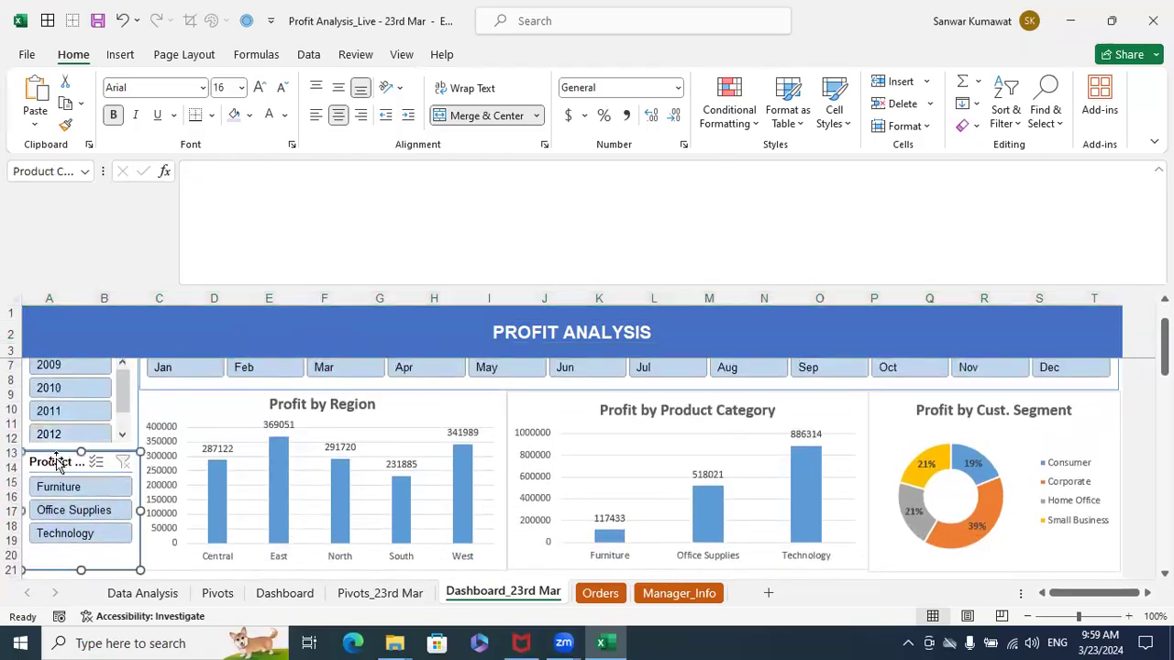
left_click(120, 410)
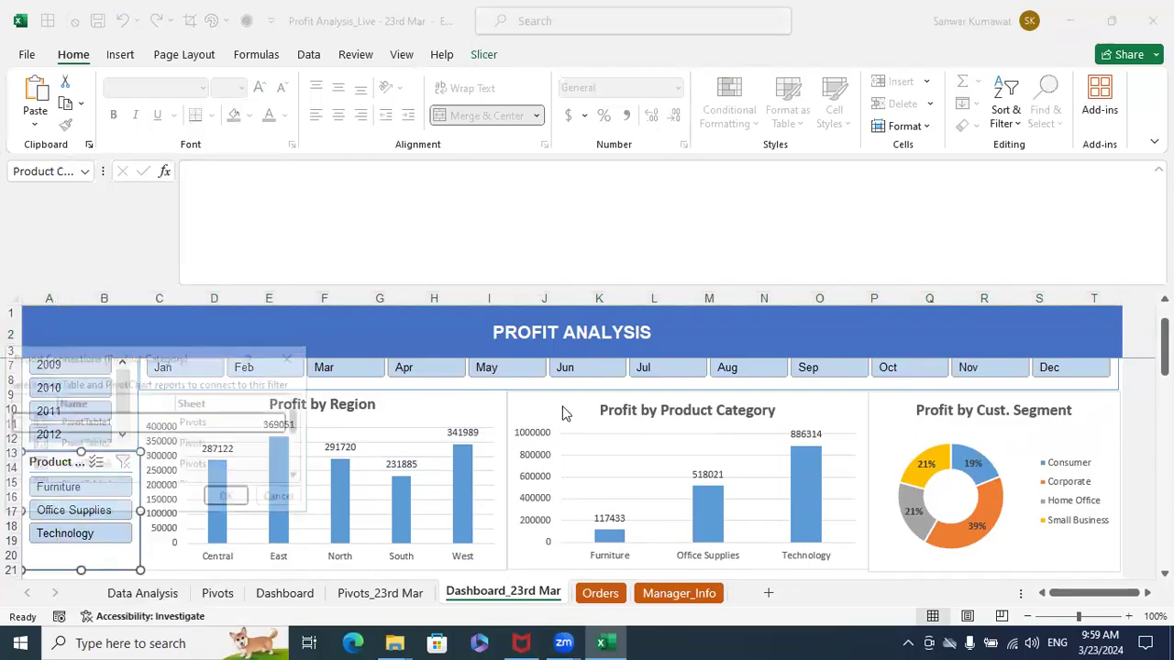
left_click_drag(201, 365, 500, 288)
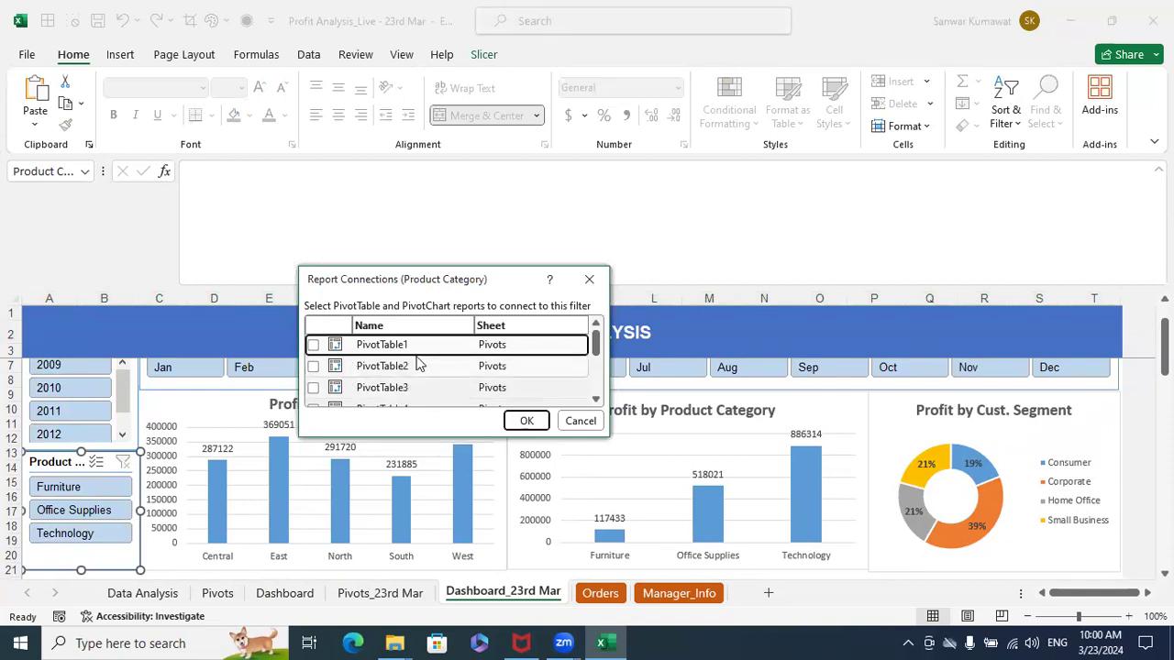
Connect the Product Category slicer to all listed PivotTables on the Pivots and Pivots_23rd Mar sheets
left_click(314, 347)
left_click(315, 366)
left_click(315, 348)
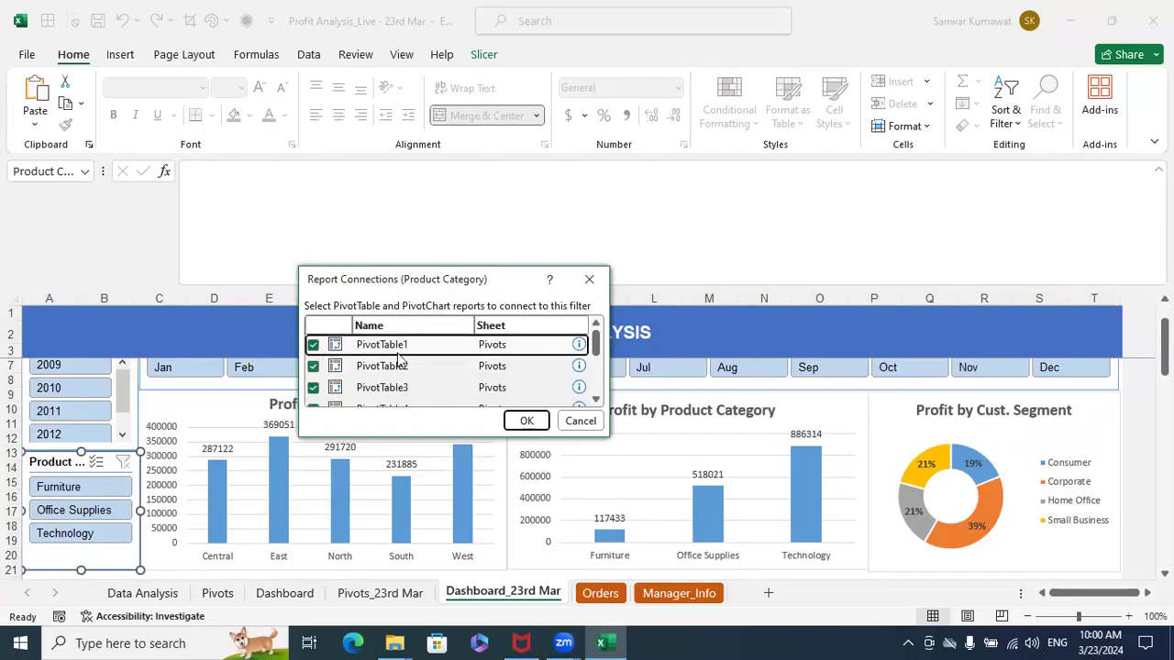
scroll(431, 355, "down", 3)
left_click(313, 354)
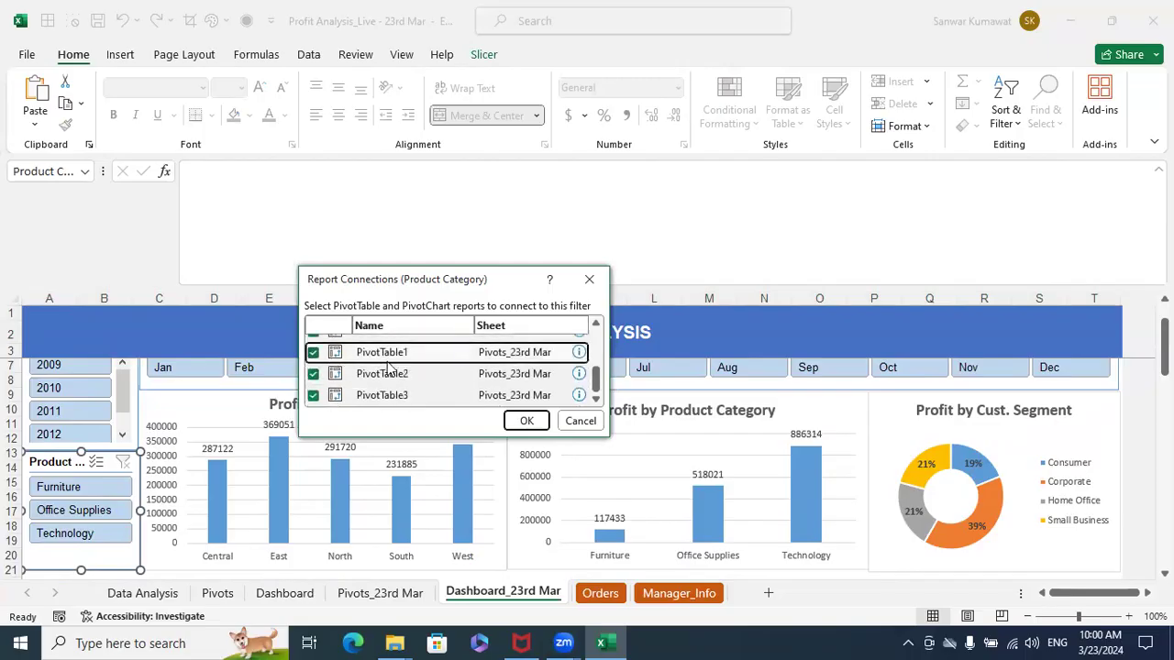
scroll(428, 366, "up", 3)
scroll(427, 360, "down", 3)
left_click(526, 421)
Retest the connected Product Category slicer with Furniture, Office Supplies and Technology, clear its filter and deselect it
left_click(97, 487)
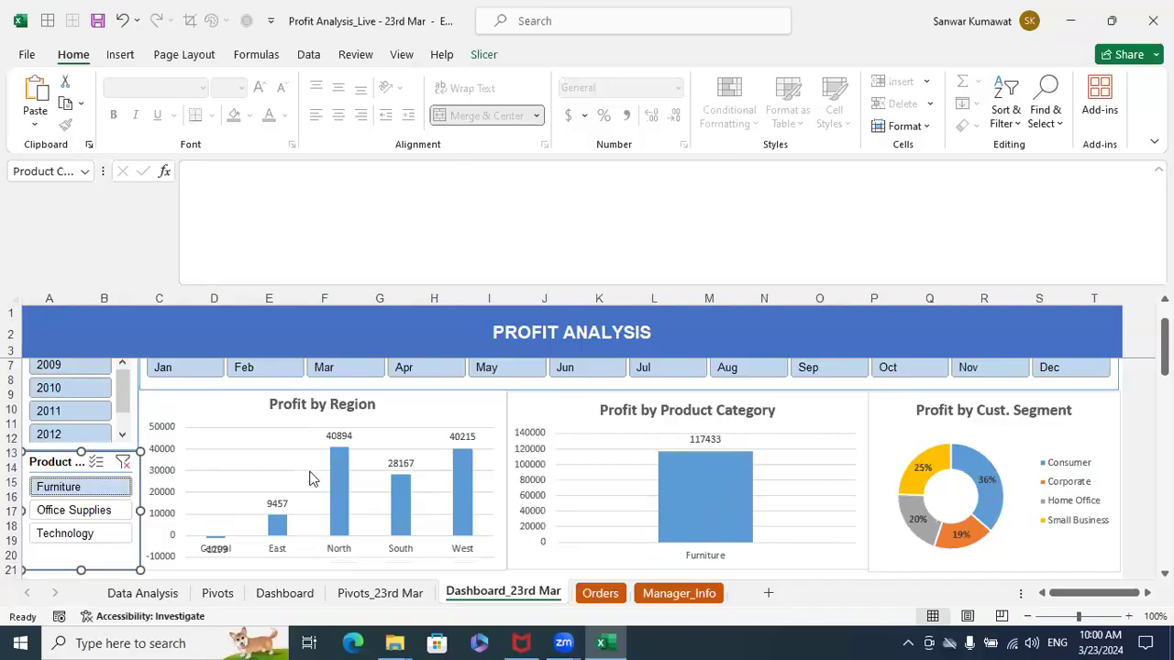
left_click(90, 511)
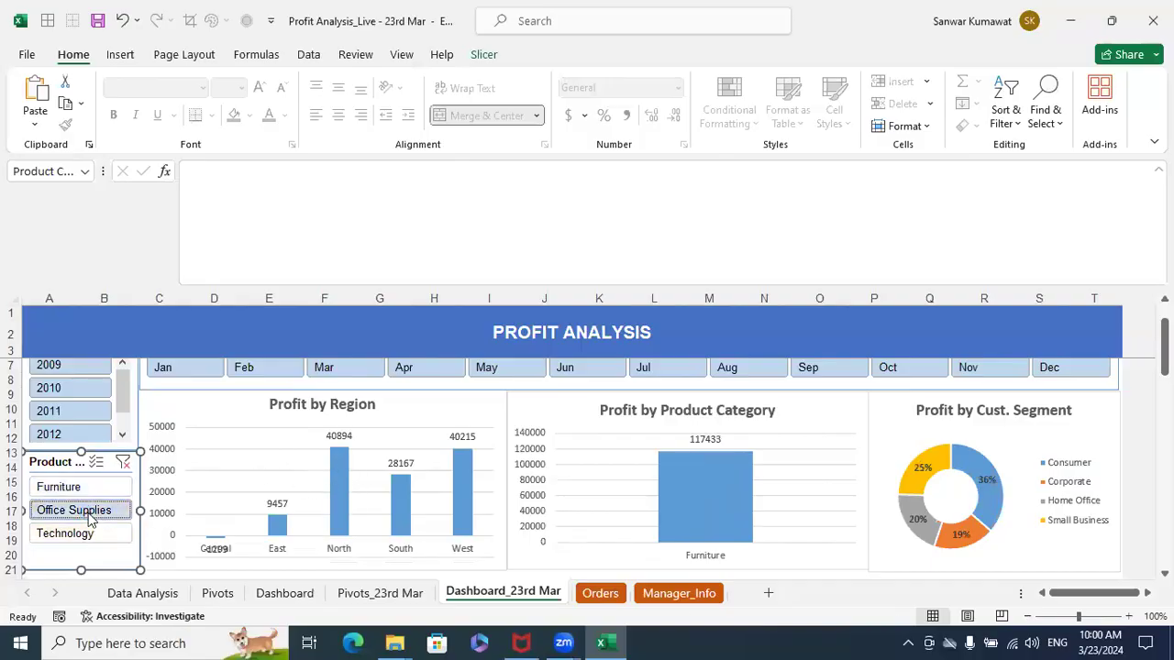
left_click(79, 532)
left_click(123, 461)
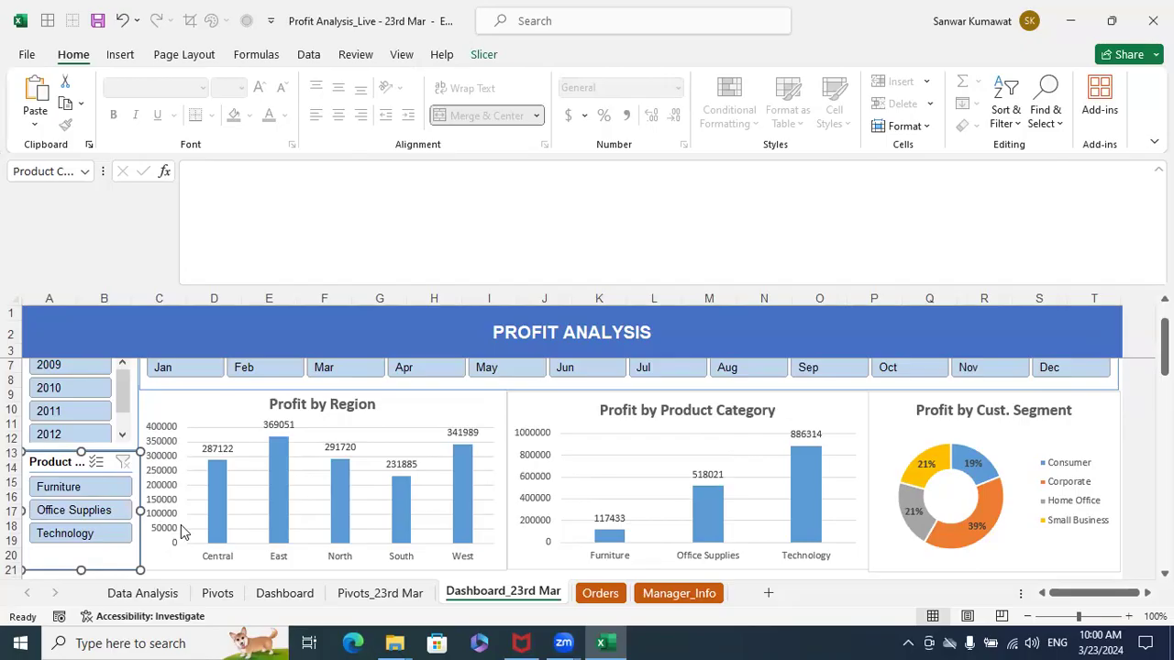
left_click(867, 335)
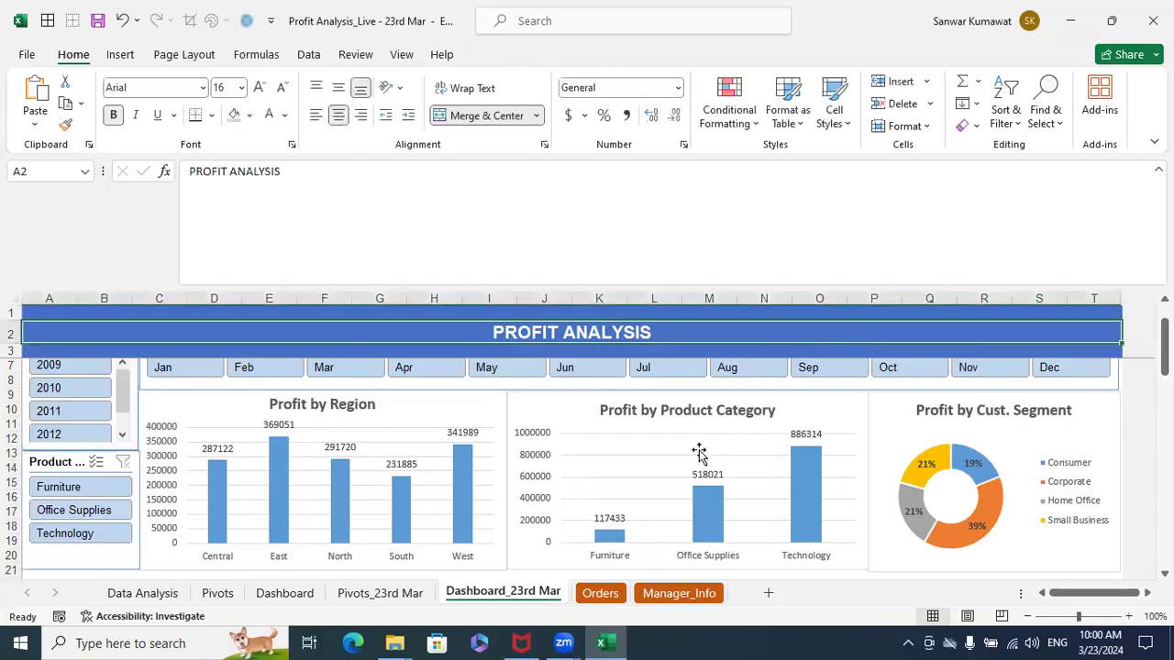
scroll(696, 451, "up", 1)
scroll(417, 480, "down", 3)
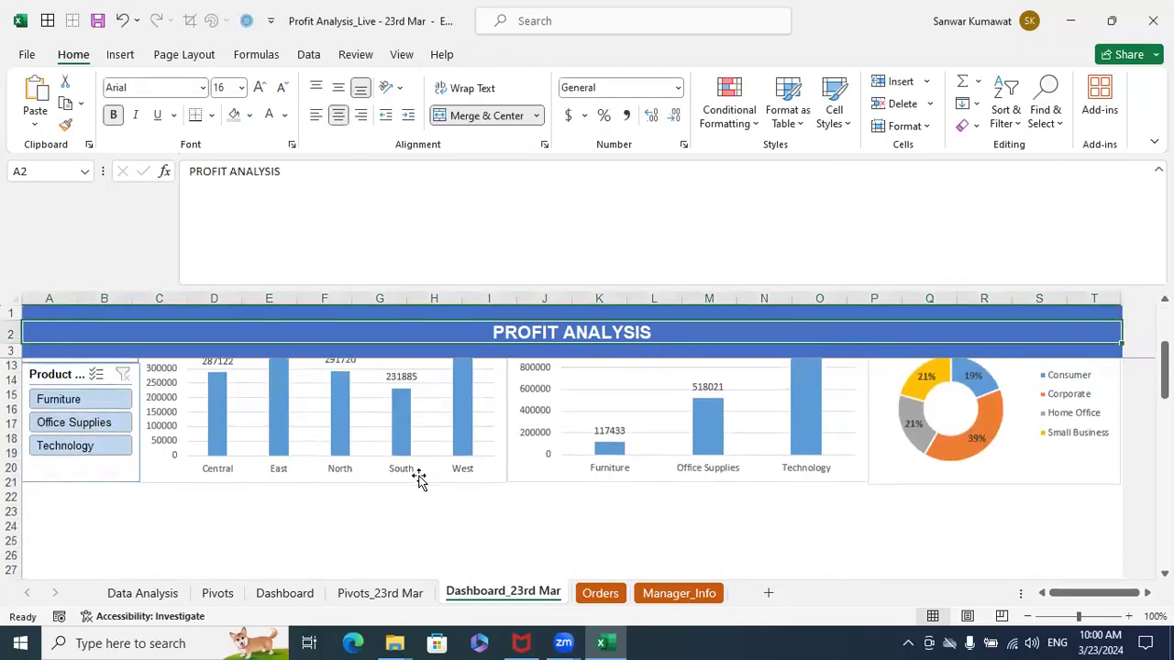
scroll(525, 469, "up", 2)
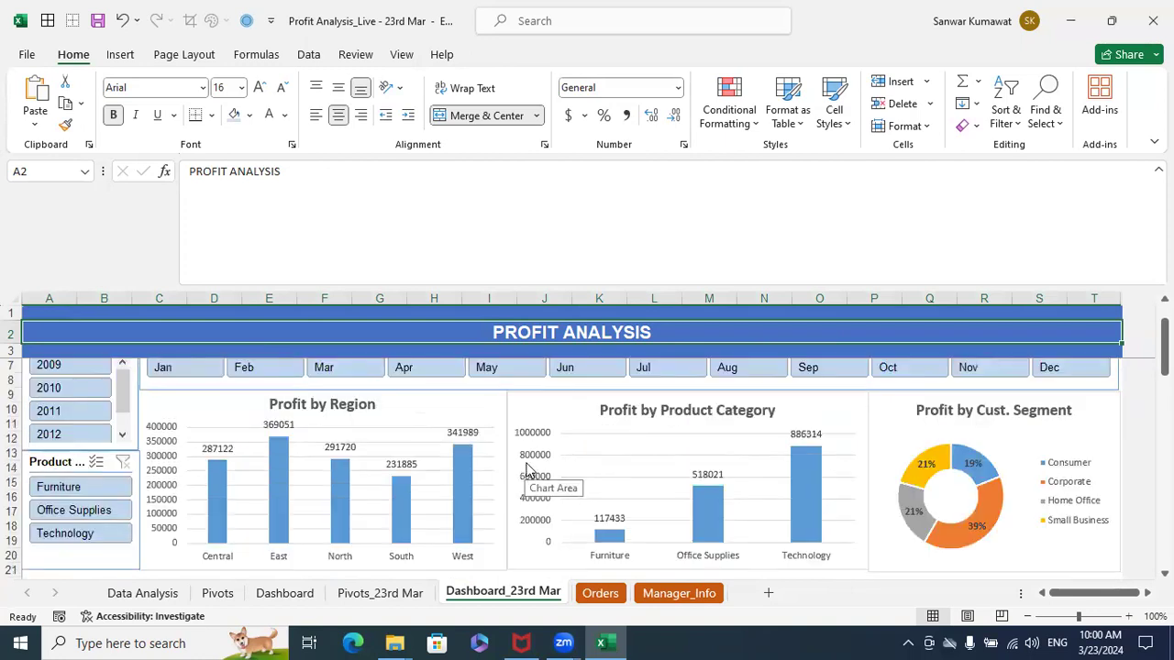
scroll(527, 470, "down", 2)
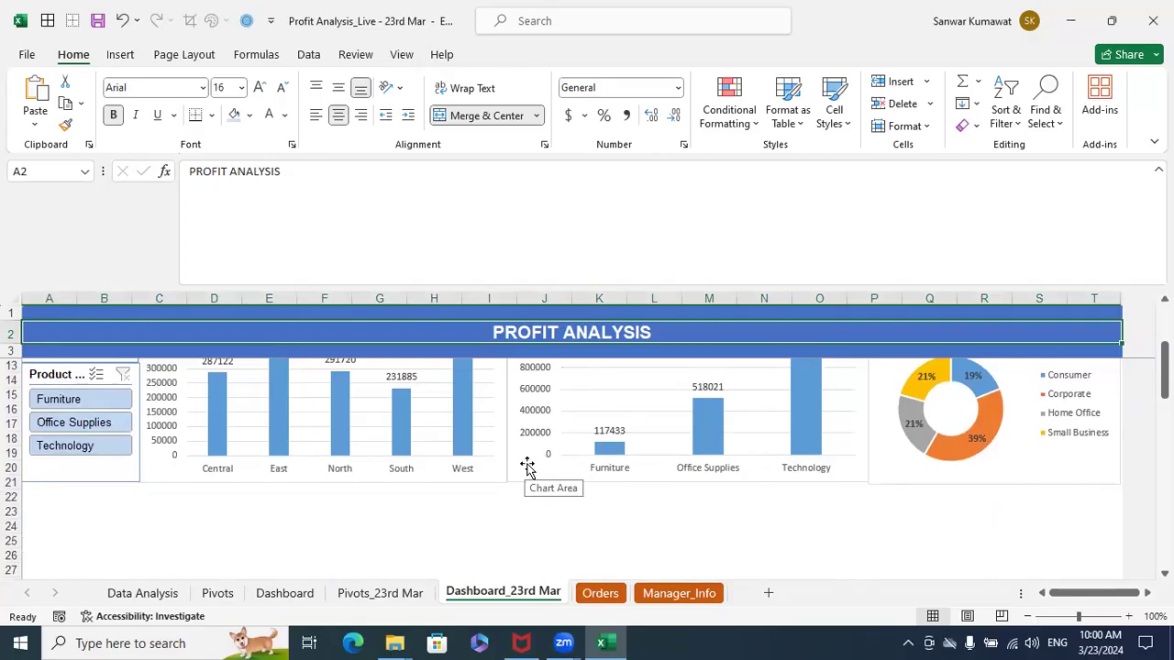
Copy the Product Category PivotTable on the Pivots_23rd Mar sheet and paste it at cell A11
left_click(380, 593)
left_click(535, 461)
left_click_drag(280, 351, 347, 399)
key("ctrl+c")
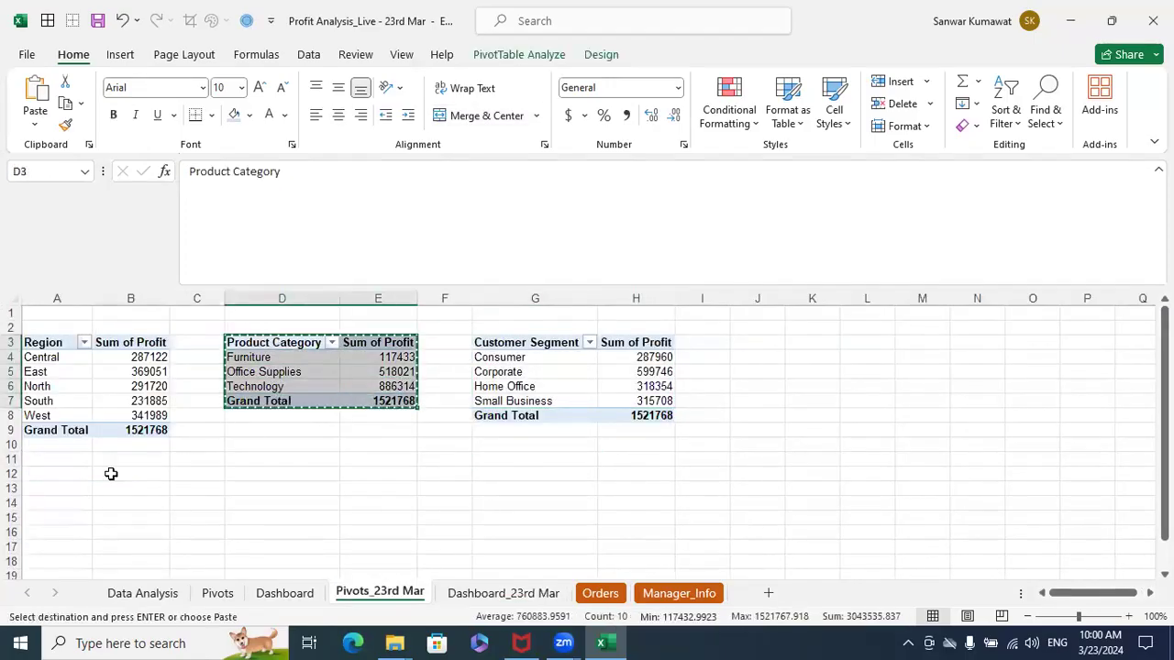
left_click(84, 461)
key("ctrl+v")
Replace Product Category with Product Sub-Category as the row field of the pasted PivotTable
left_click(265, 475)
left_click(79, 474)
right_click(104, 475)
left_click(151, 459)
left_click_drag(1080, 507, 968, 509)
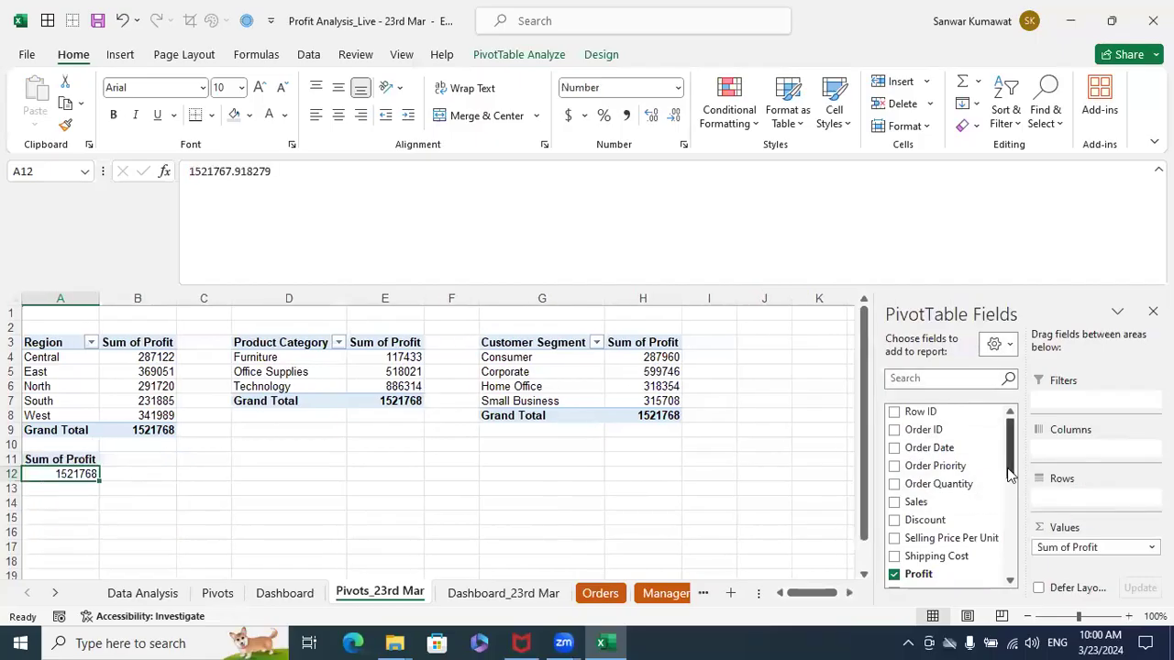
left_click_drag(1013, 457, 1000, 510)
left_click_drag(924, 526, 1066, 502)
Select the Product Sub-Category PivotTable from its header row down and insert a 2-D clustered column chart from it
scroll(380, 503, "down", 4)
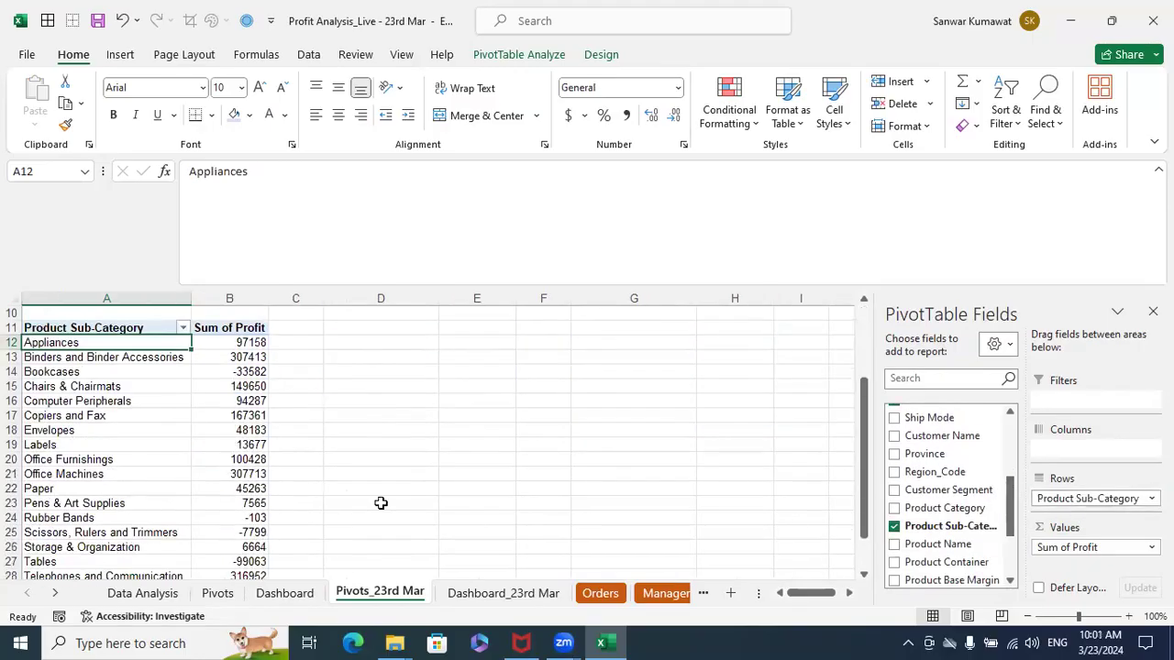
scroll(380, 503, "down", 2)
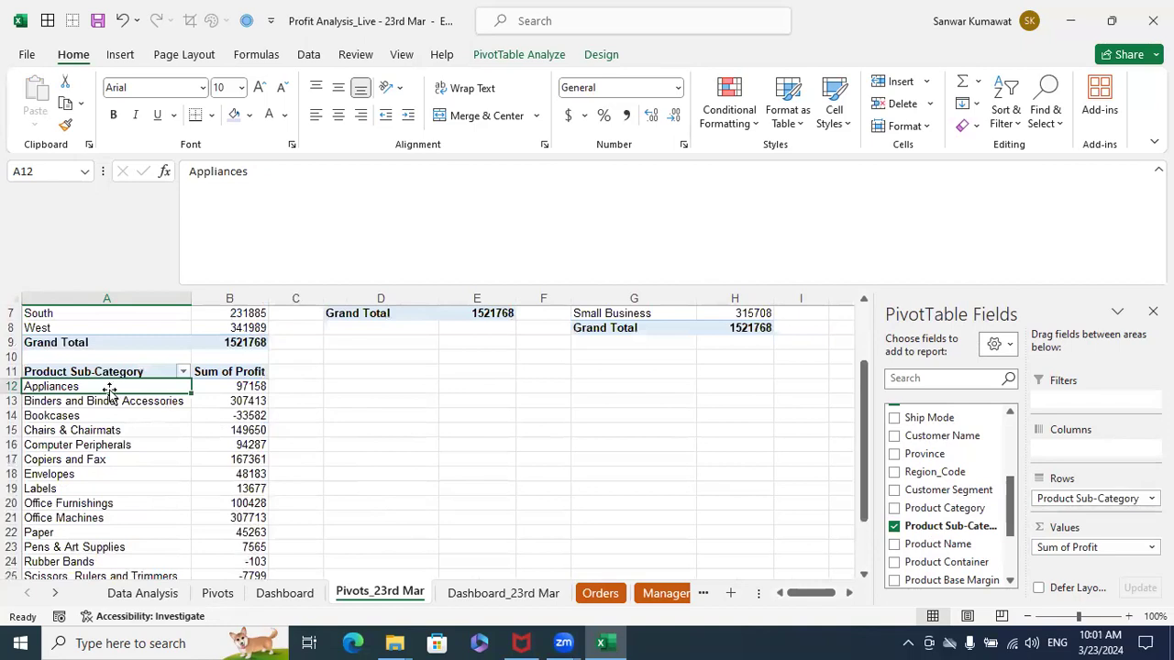
left_click(105, 372)
key("shift+Right")
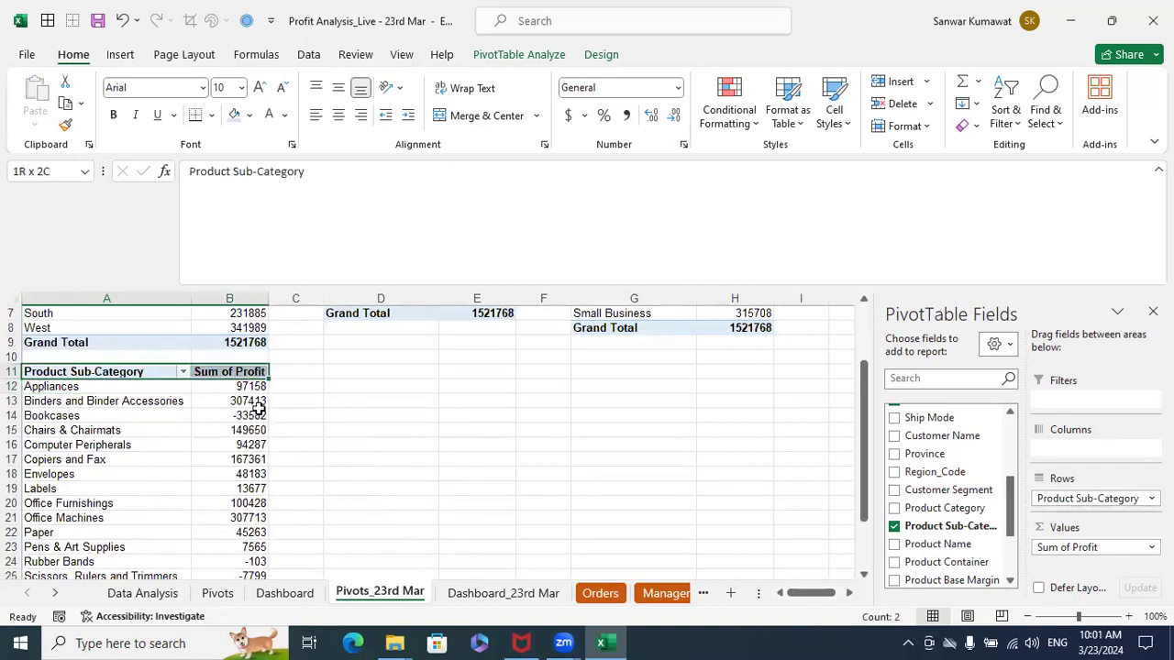
key("ctrl+shift+Down")
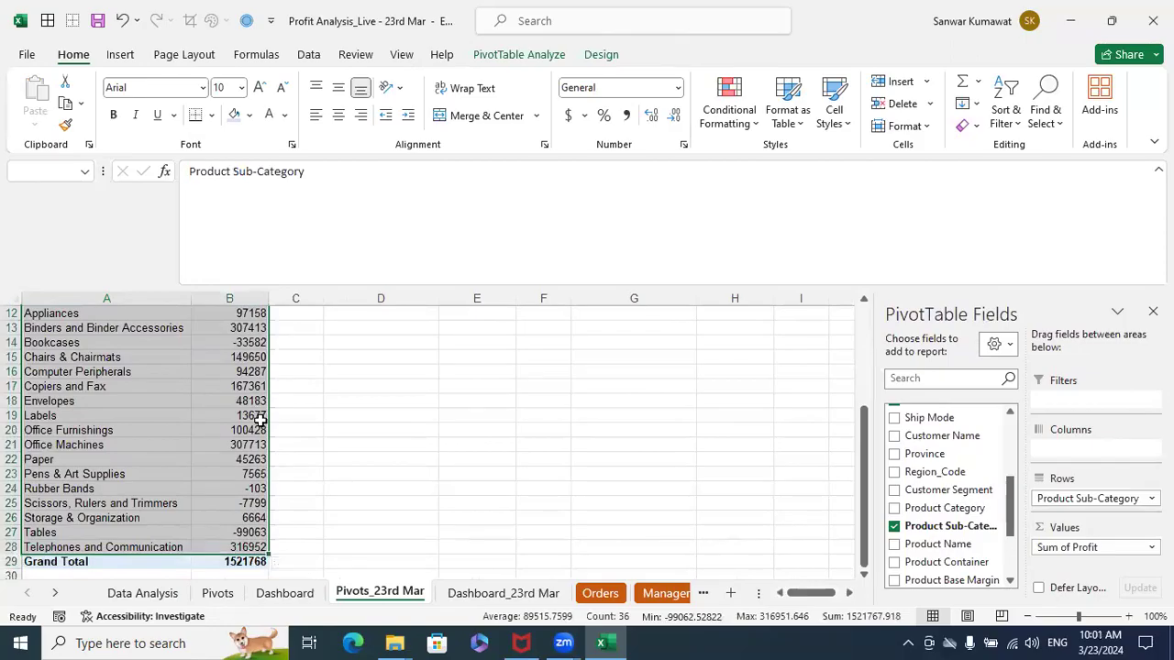
scroll(247, 310, "up", 4)
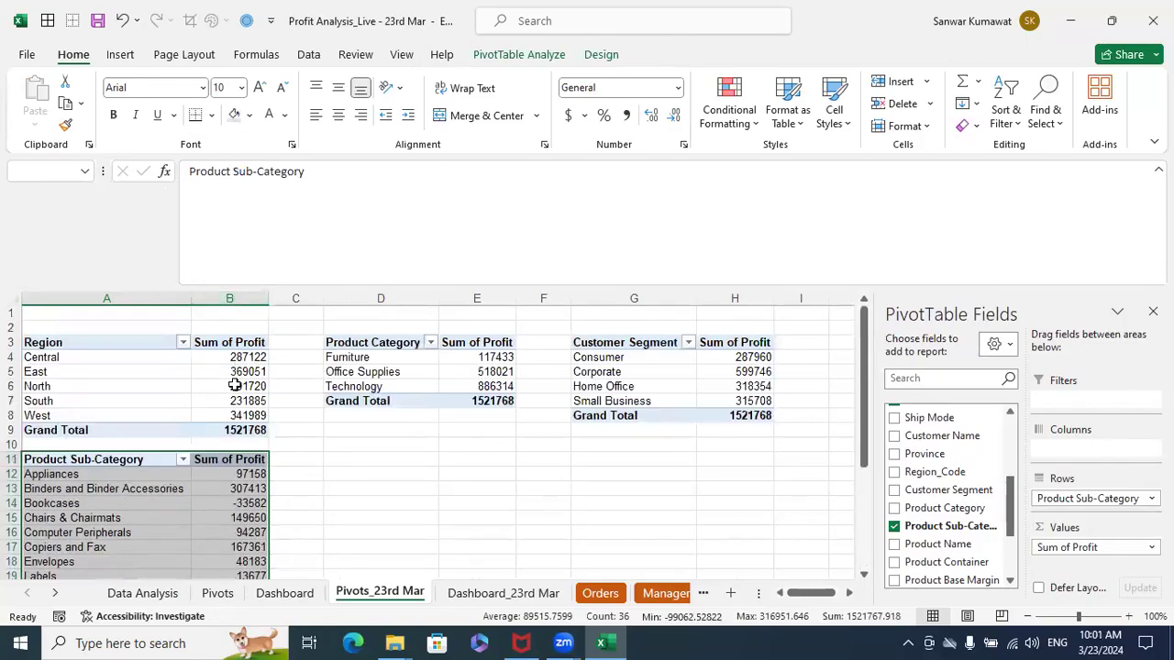
scroll(193, 491, "down", 4)
scroll(240, 380, "up", 4)
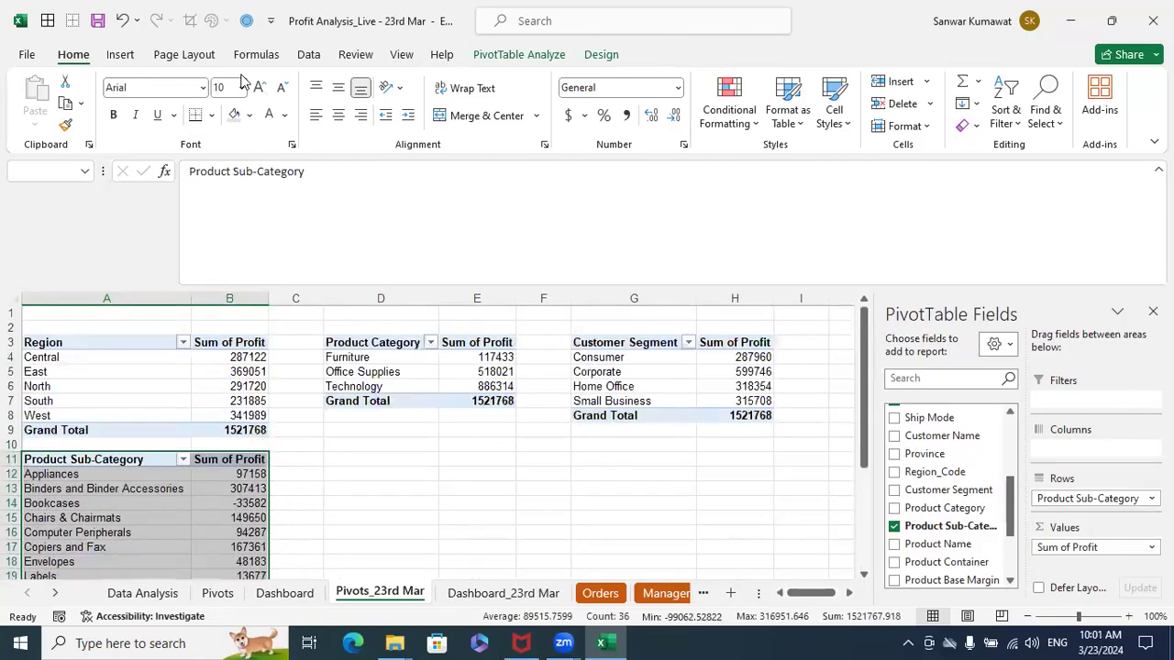
left_click(119, 55)
left_click(523, 82)
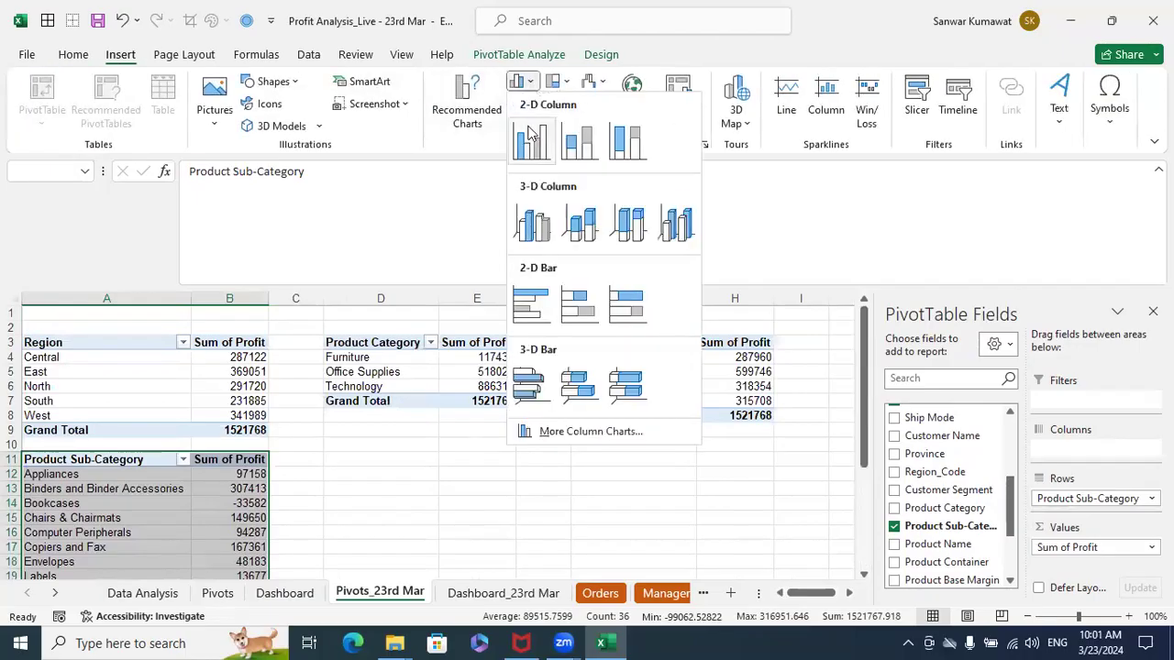
left_click(529, 134)
Move the new chart beside the Product Sub-Category PivotTable, below the other PivotTables
left_click_drag(388, 333, 486, 420)
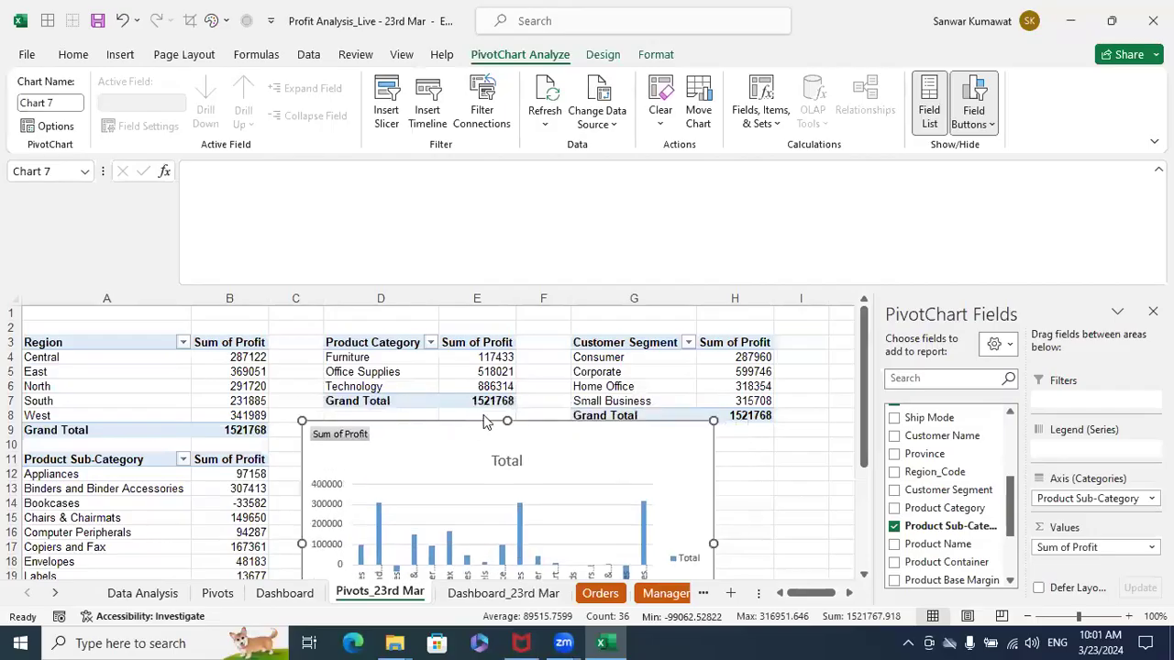
scroll(486, 417, "down", 3)
scroll(478, 347, "up", 1)
left_click_drag(471, 346, 468, 368)
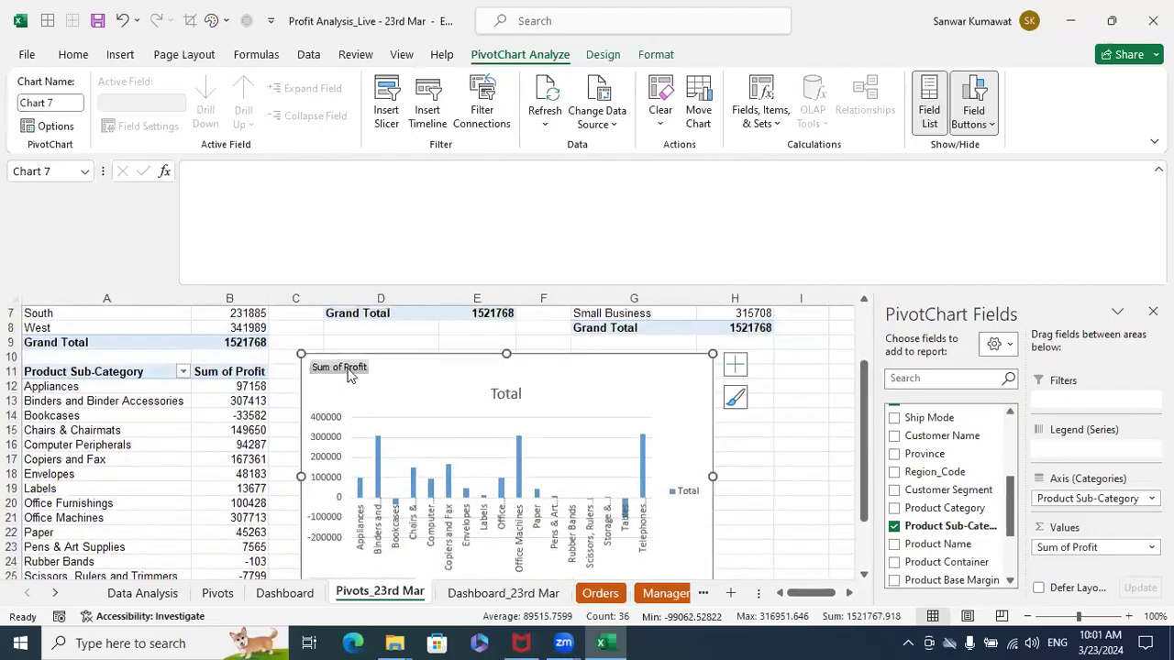
Hide all field buttons on the sub-category chart and delete its legend
right_click(347, 369)
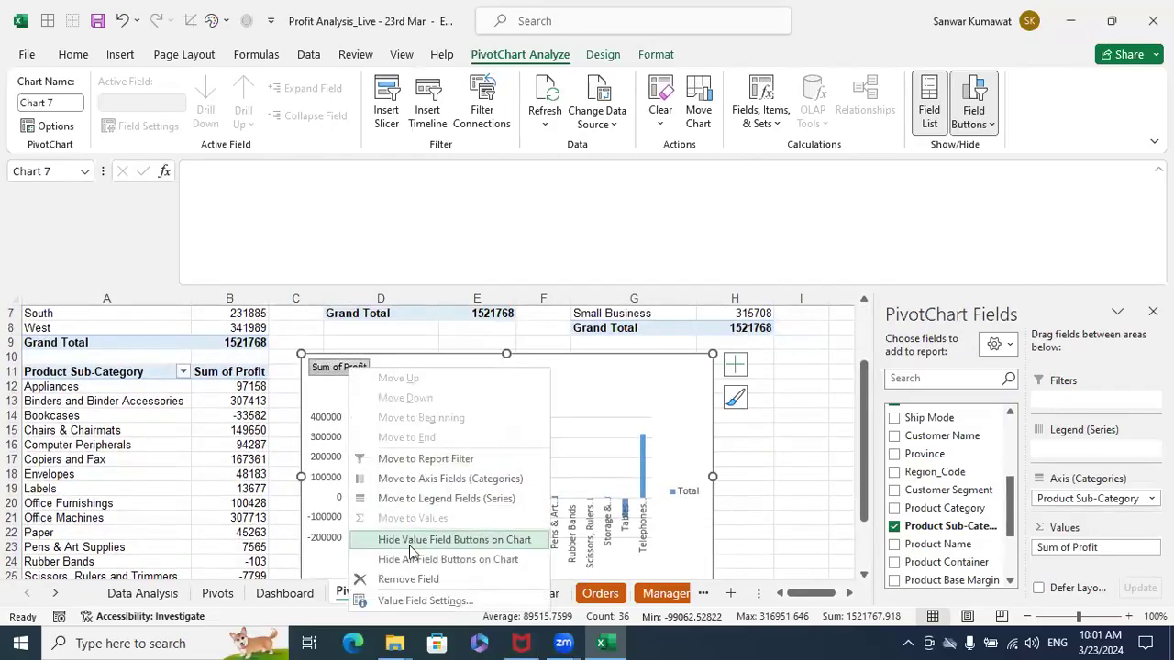
left_click(411, 558)
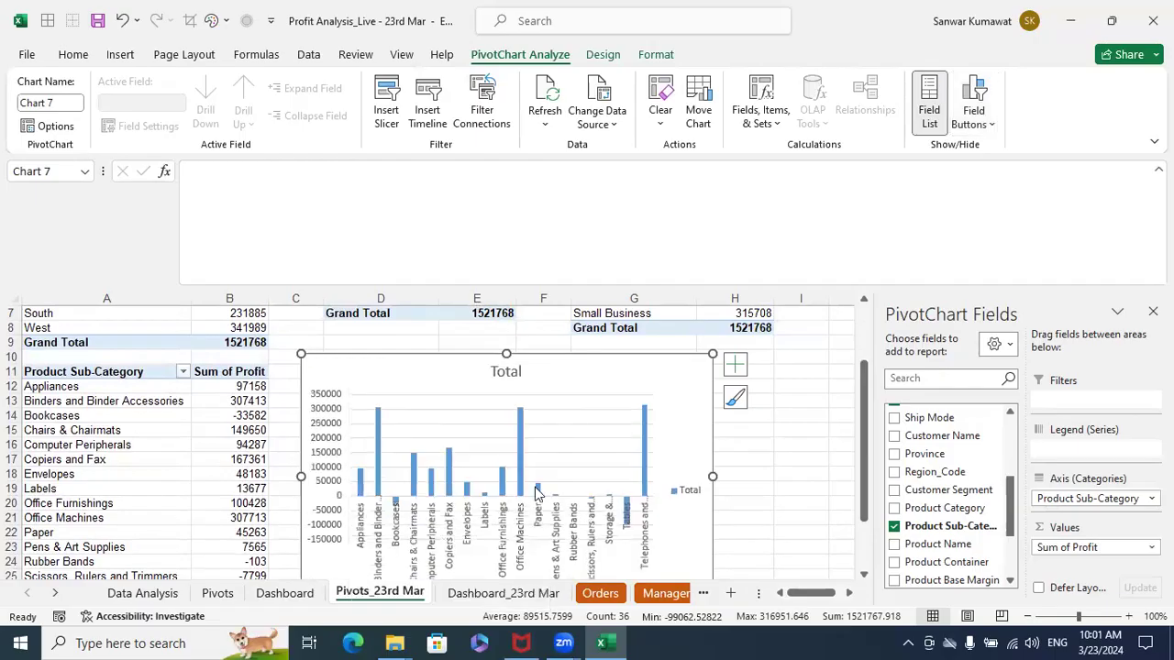
left_click(680, 489)
key("Delete")
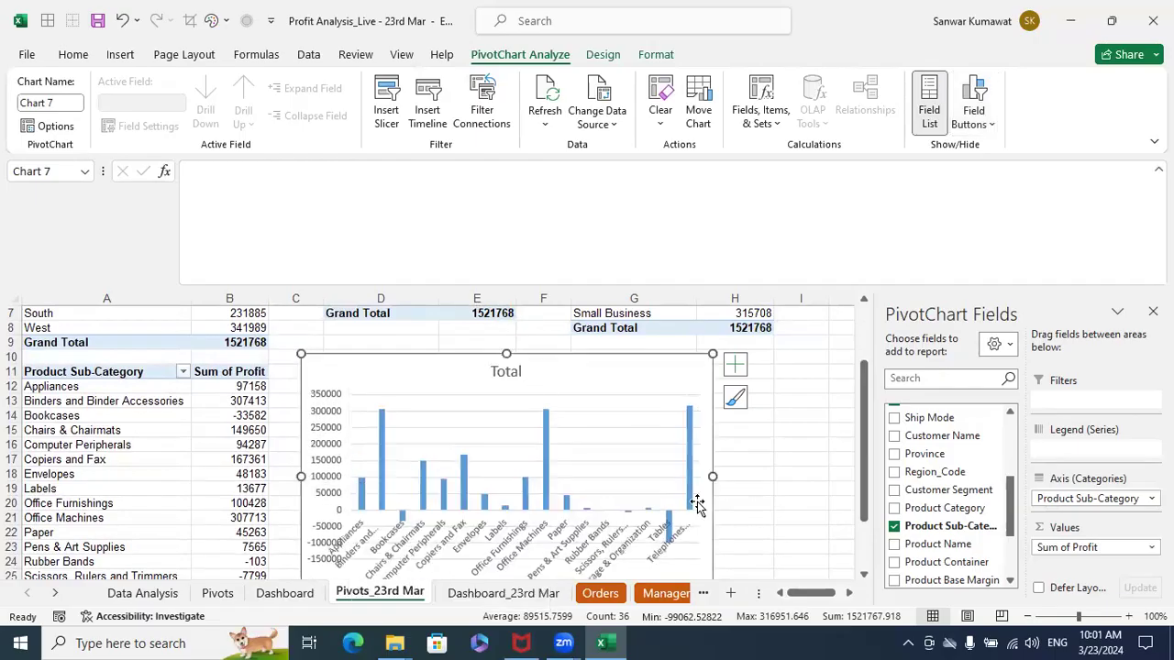
Retitle the sub-category chart as "Profit by Product Sub Category"
left_click(512, 373)
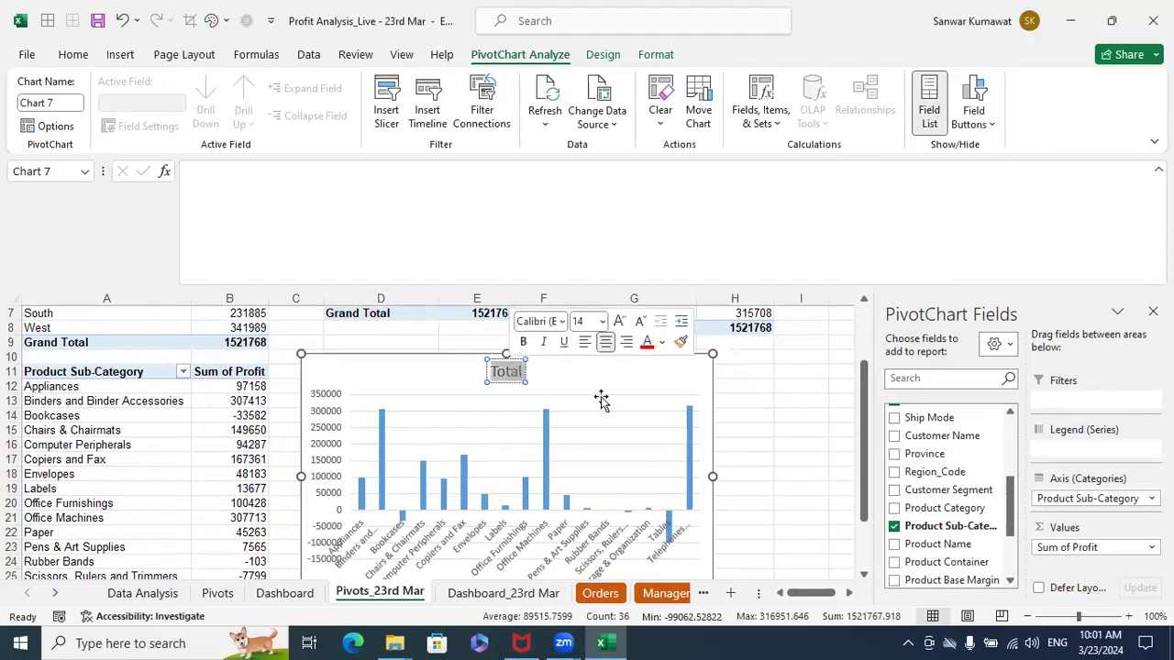
type("Pr")
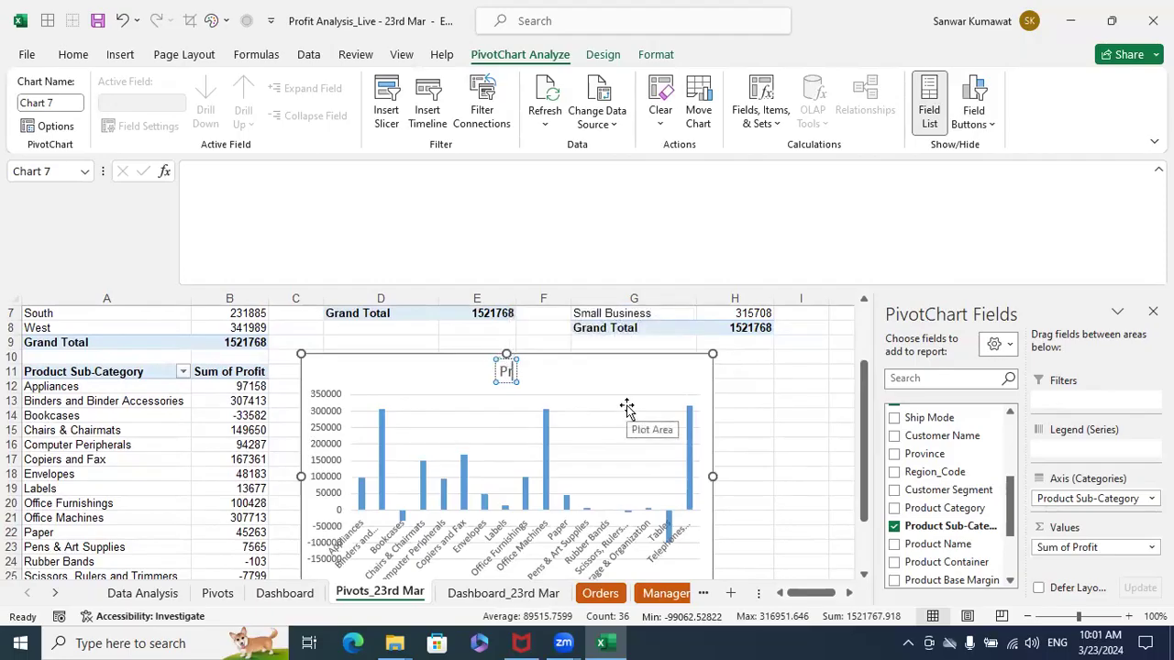
type("ofit by P")
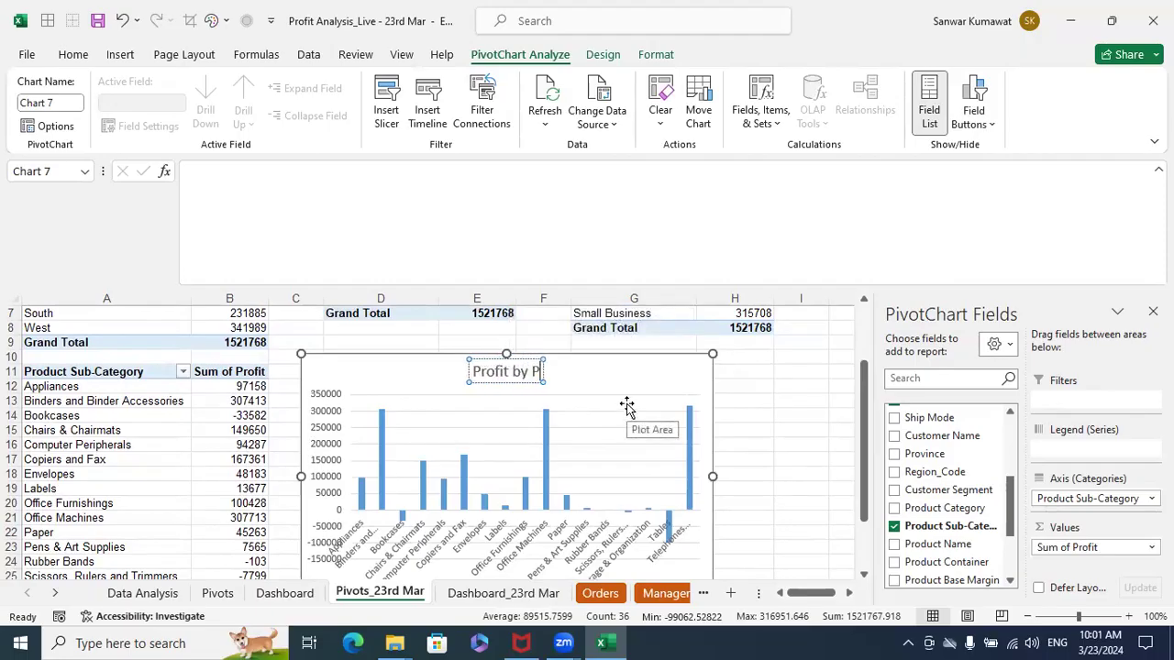
type("rod")
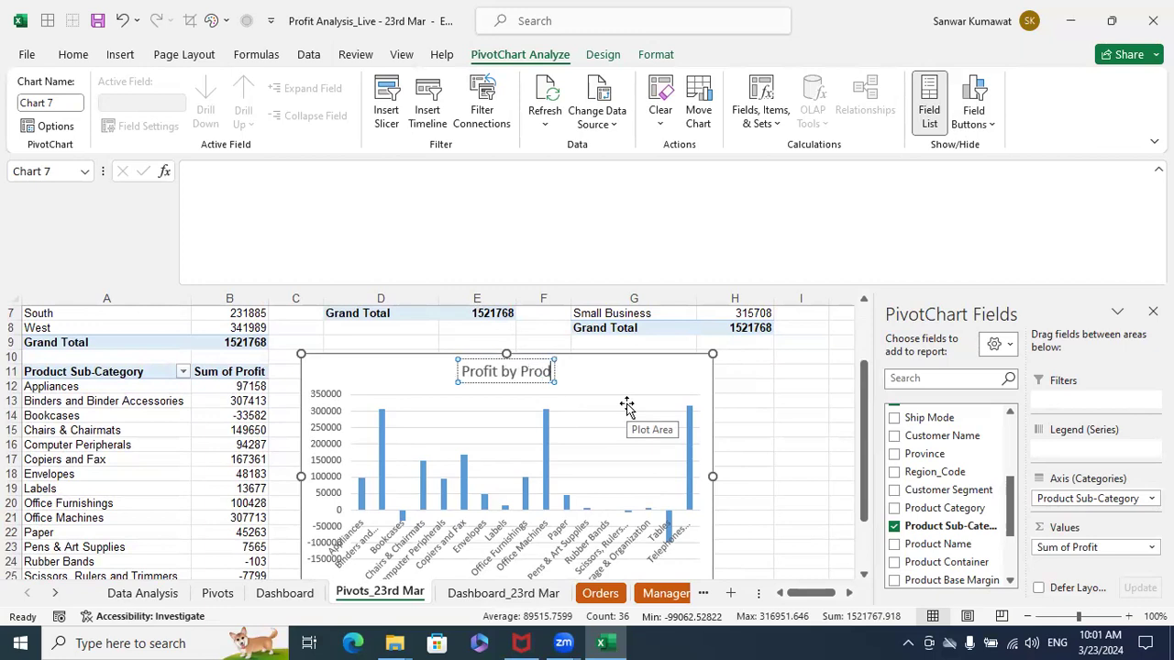
type("uct su")
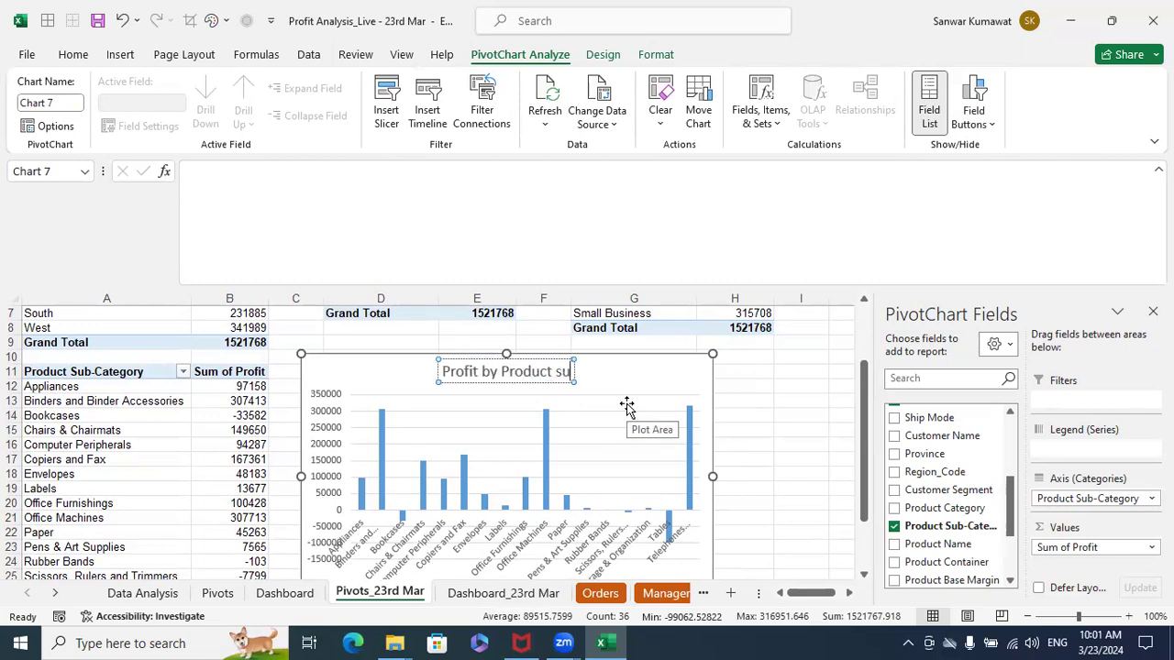
type("b Category")
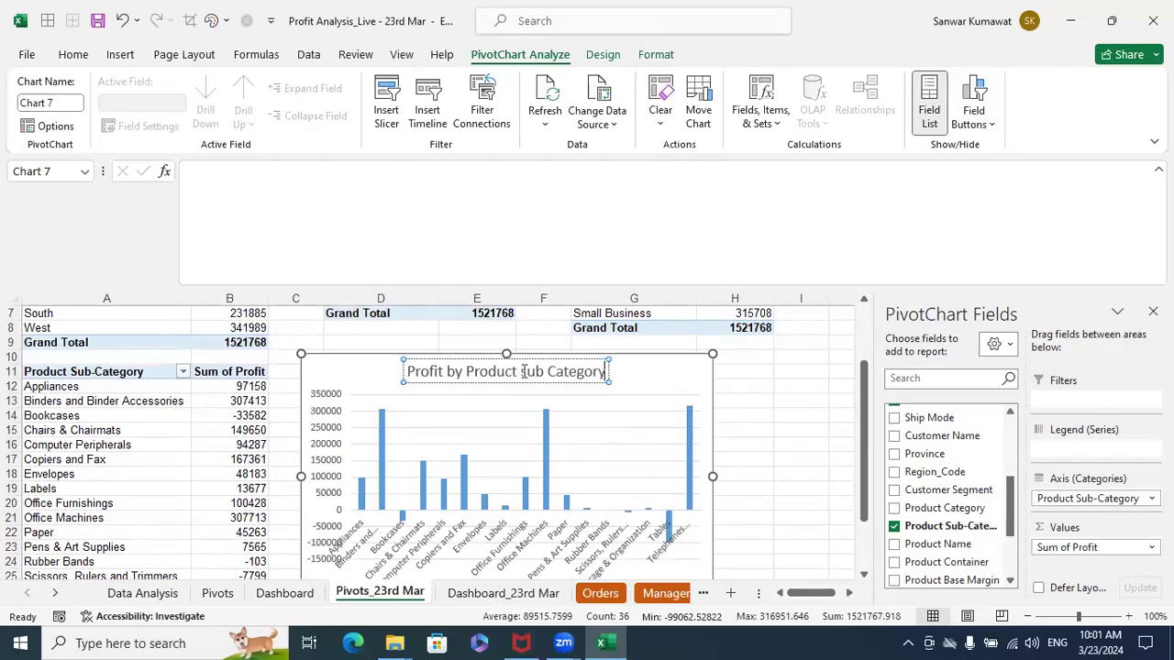
key("Delete")
type("S")
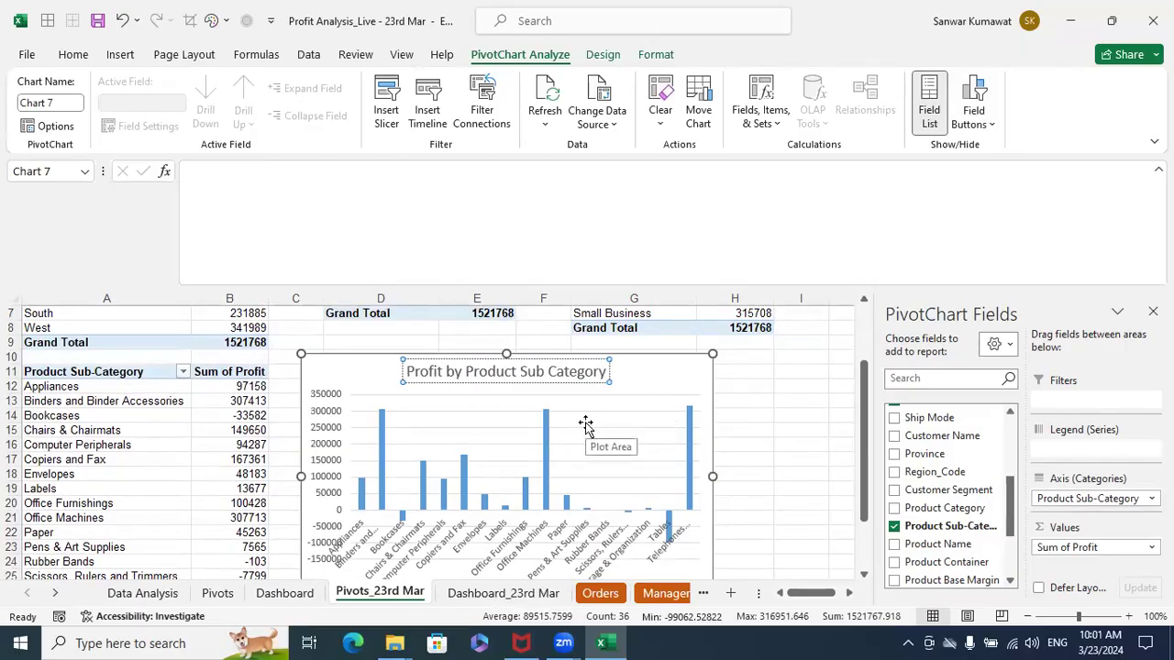
left_click(769, 442)
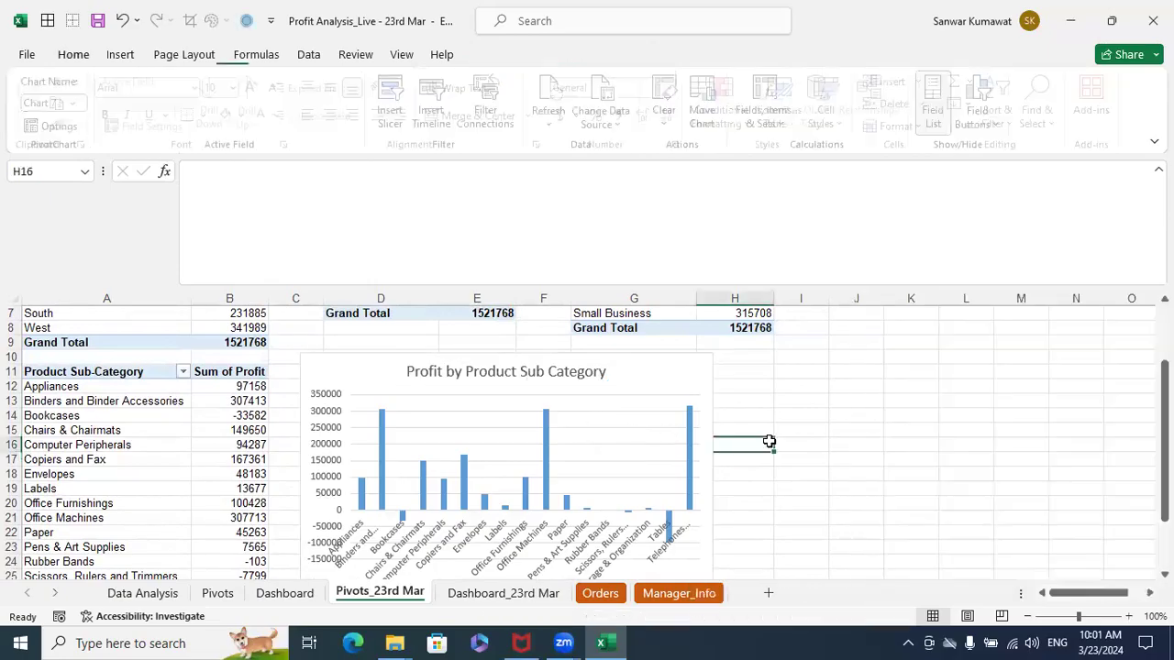
scroll(399, 507, "down", 1)
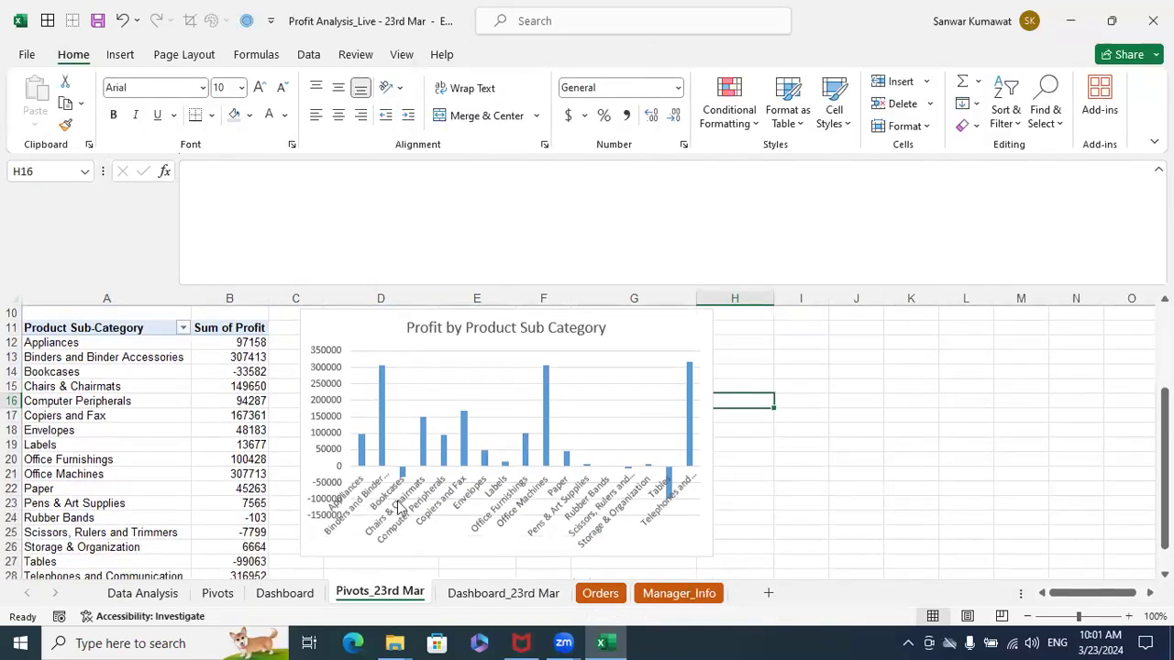
Select the sub-category chart's horizontal axis and close the PivotChart Fields pane
left_click(393, 500)
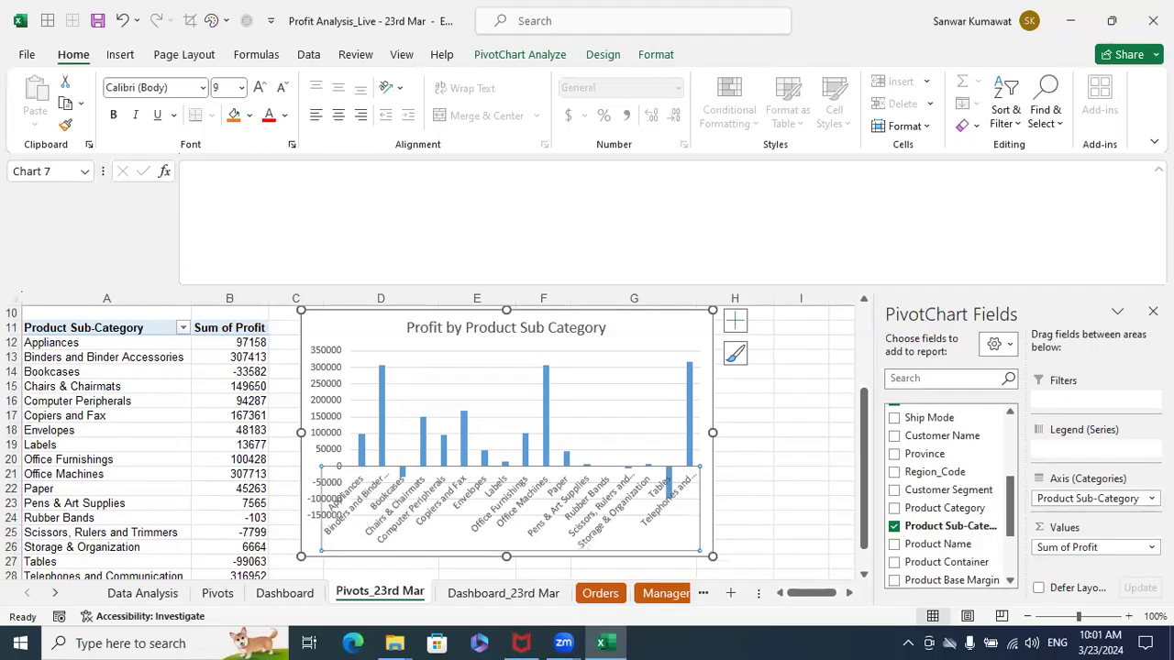
scroll(436, 440, "down", 1)
left_click(1151, 499)
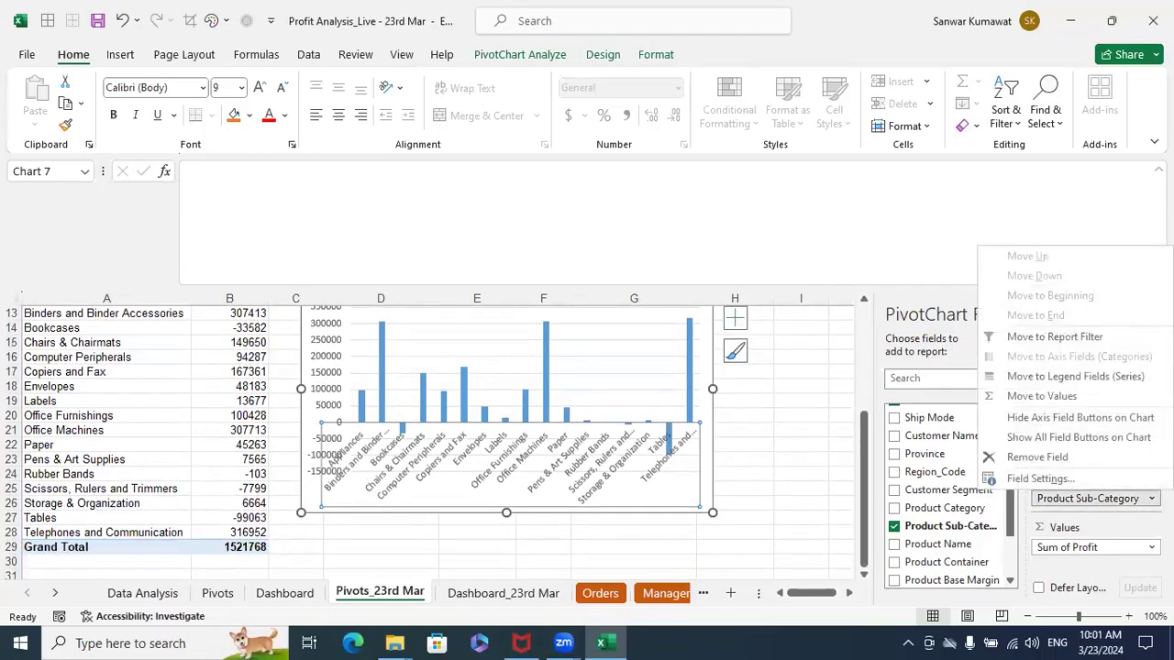
left_click(1151, 498)
left_click(1151, 498)
left_click(1152, 498)
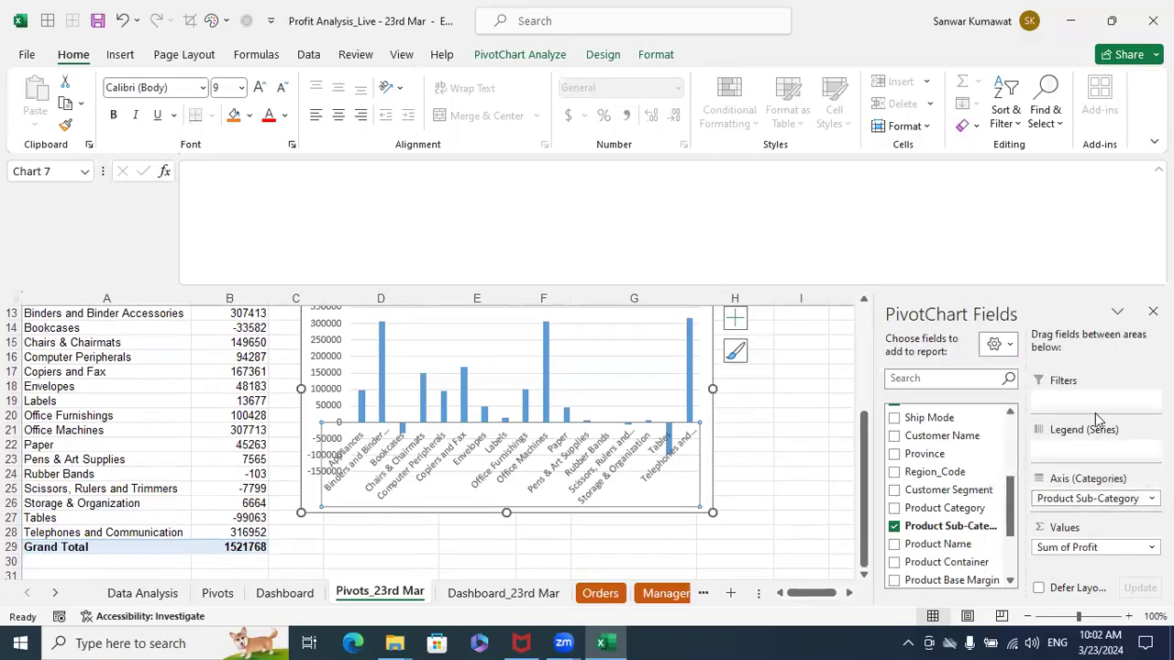
left_click(1153, 311)
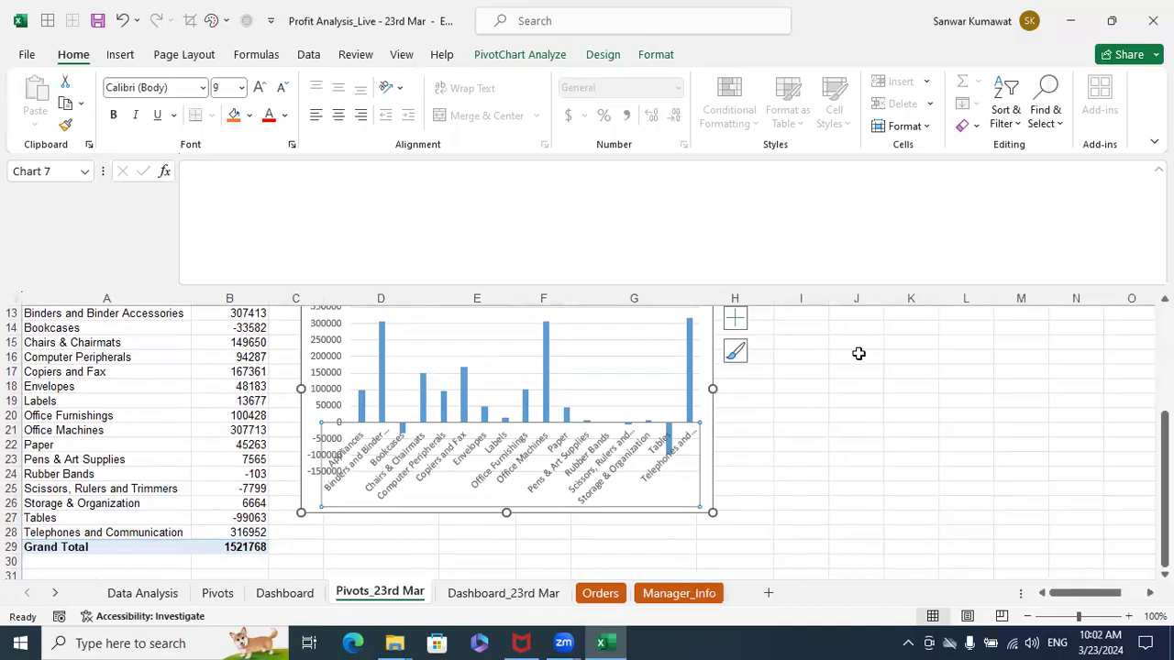
Set the text direction of the sub-category chart's horizontal axis labels to Rotate all text 270°
double_click(362, 445)
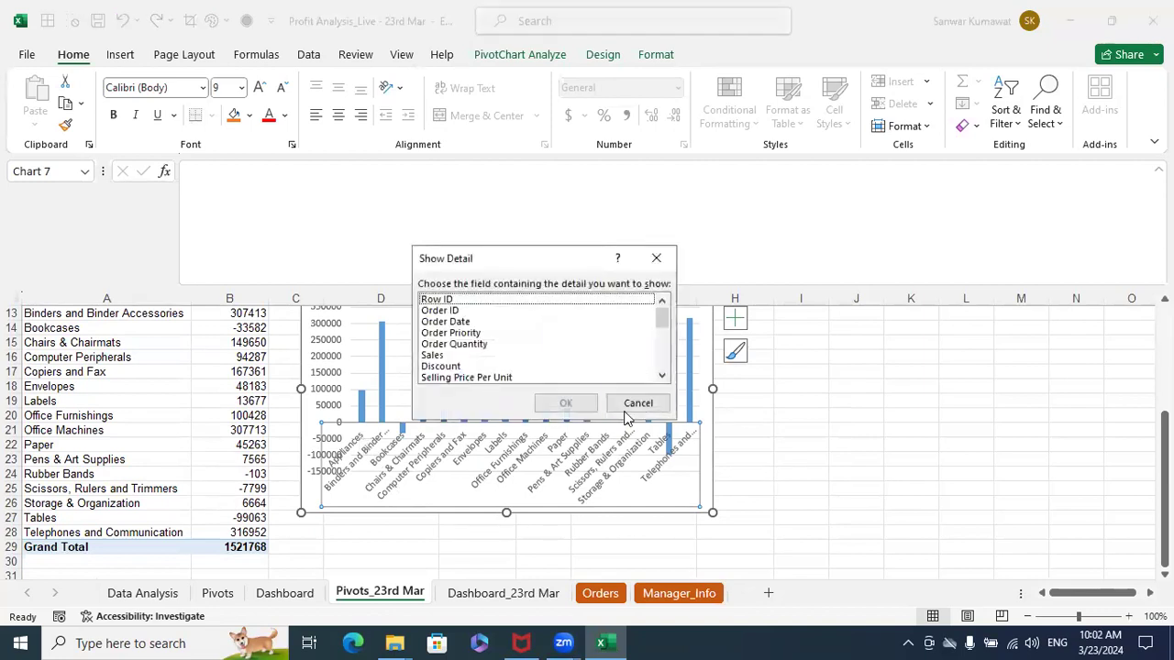
left_click(631, 402)
right_click(356, 447)
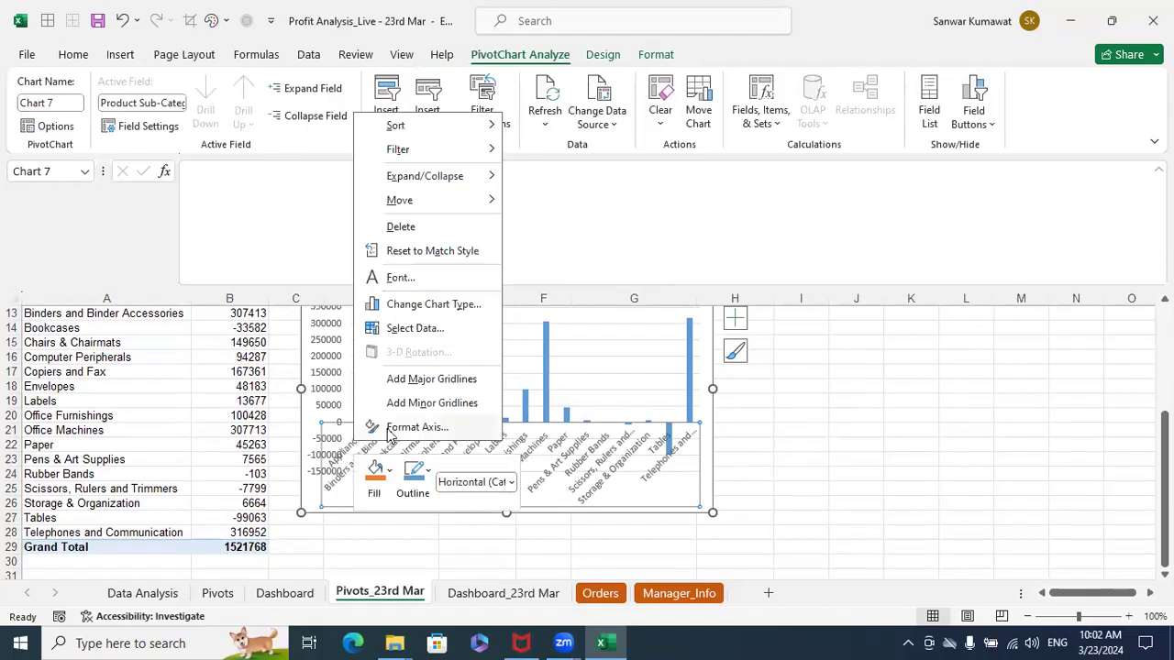
left_click(391, 434)
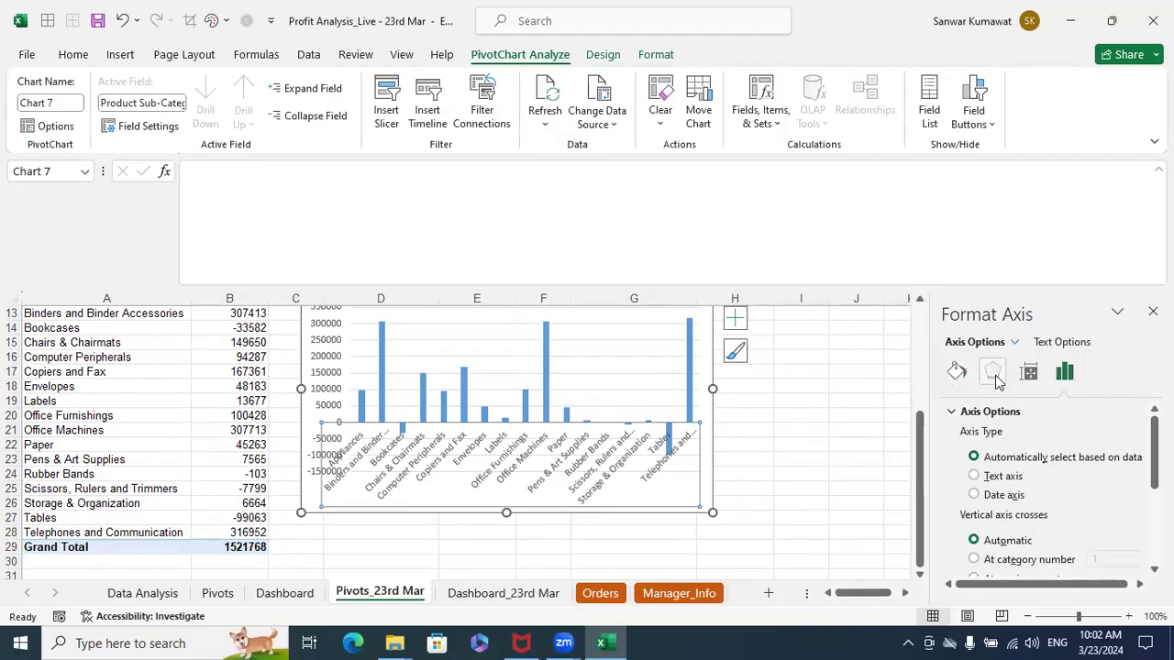
left_click(997, 382)
left_click(1037, 380)
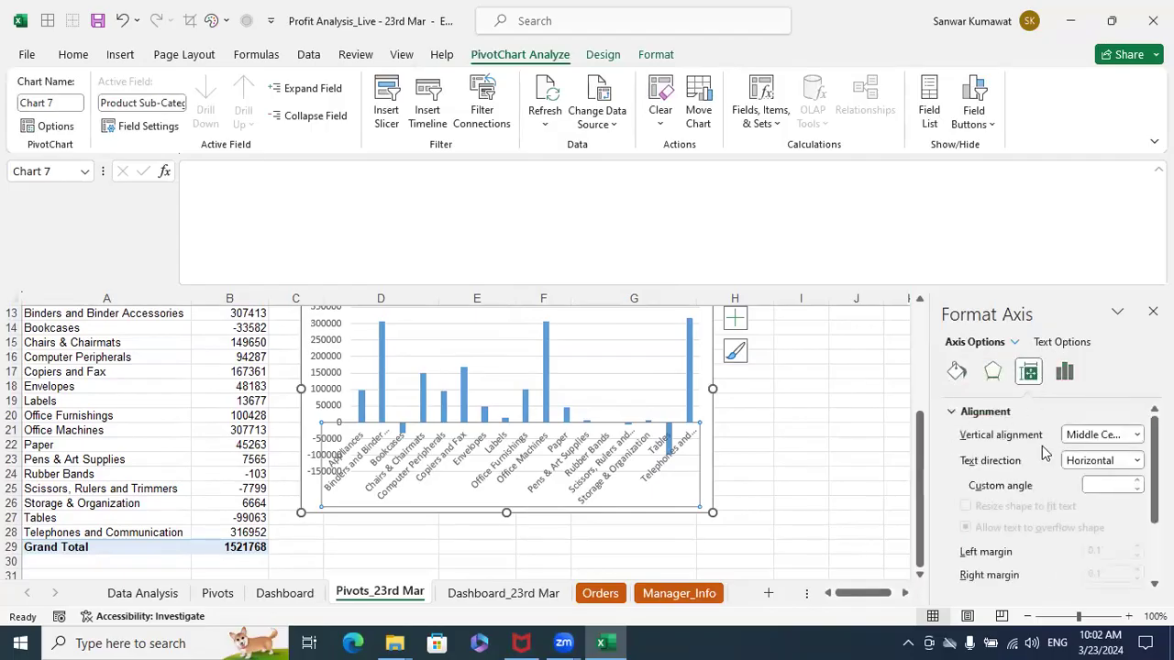
left_click(1087, 463)
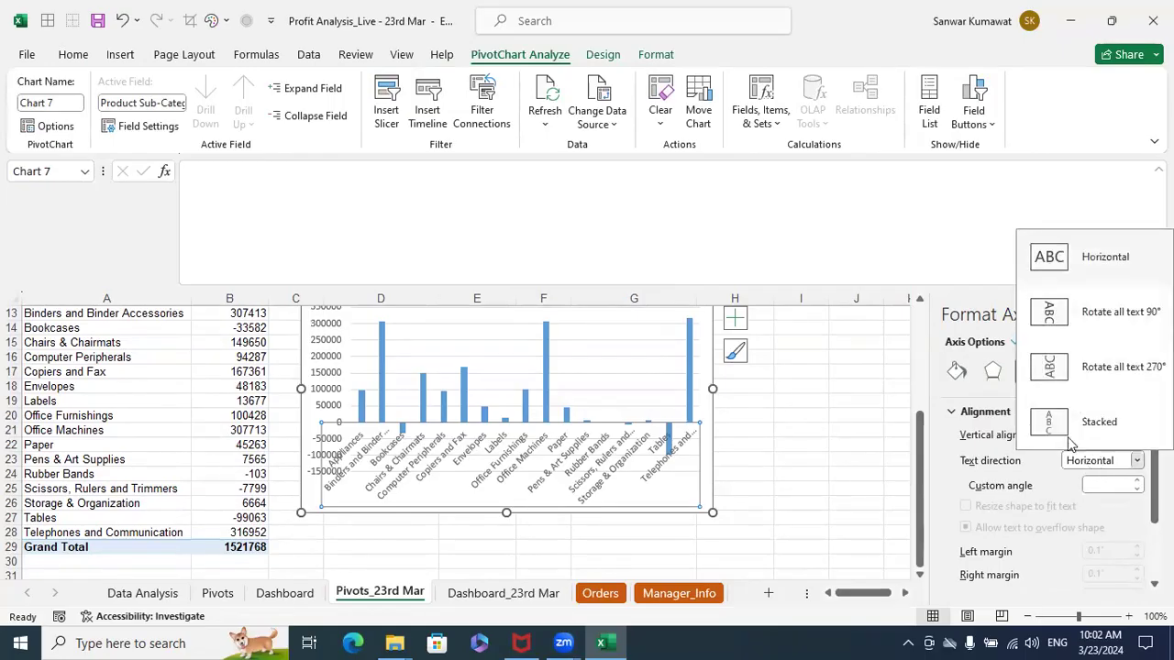
left_click(1058, 371)
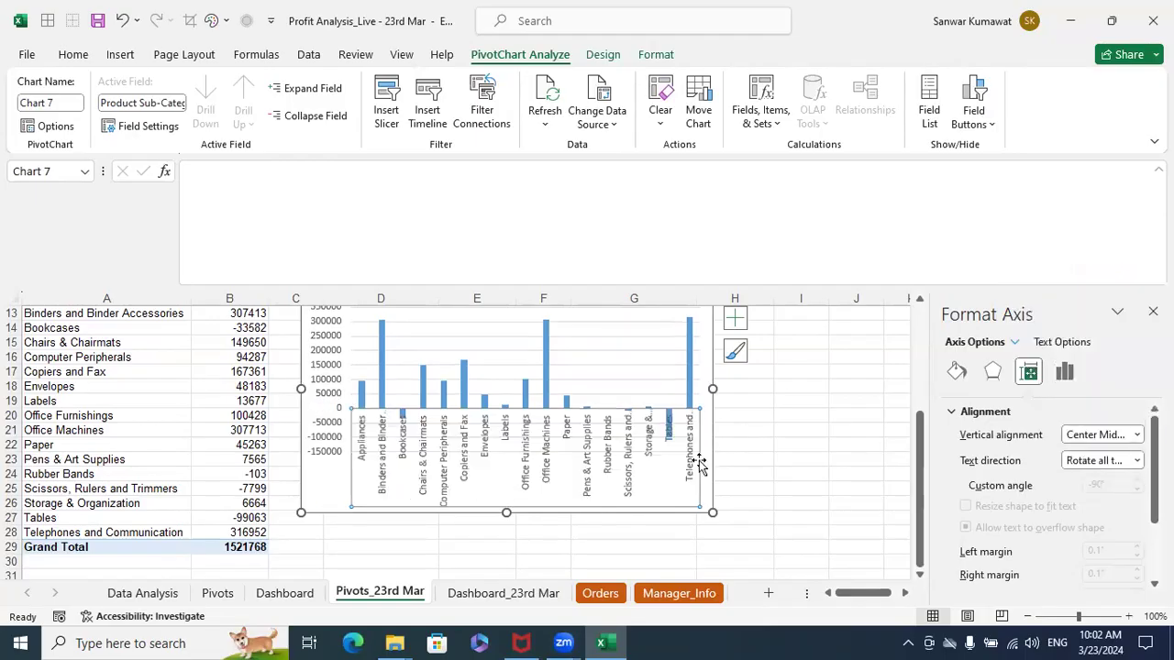
left_click(771, 464)
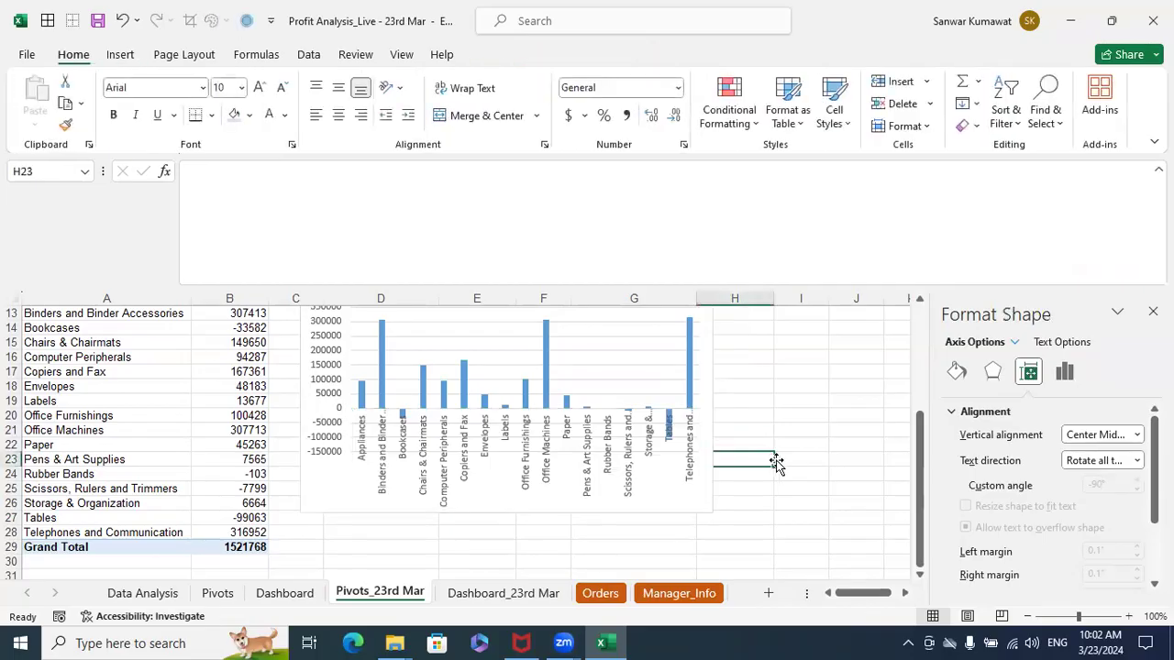
Cut the Profit by Product Sub Category chart and paste it onto the Dashboard_23rd Mar sheet
scroll(776, 464, "up", 2)
left_click(648, 376)
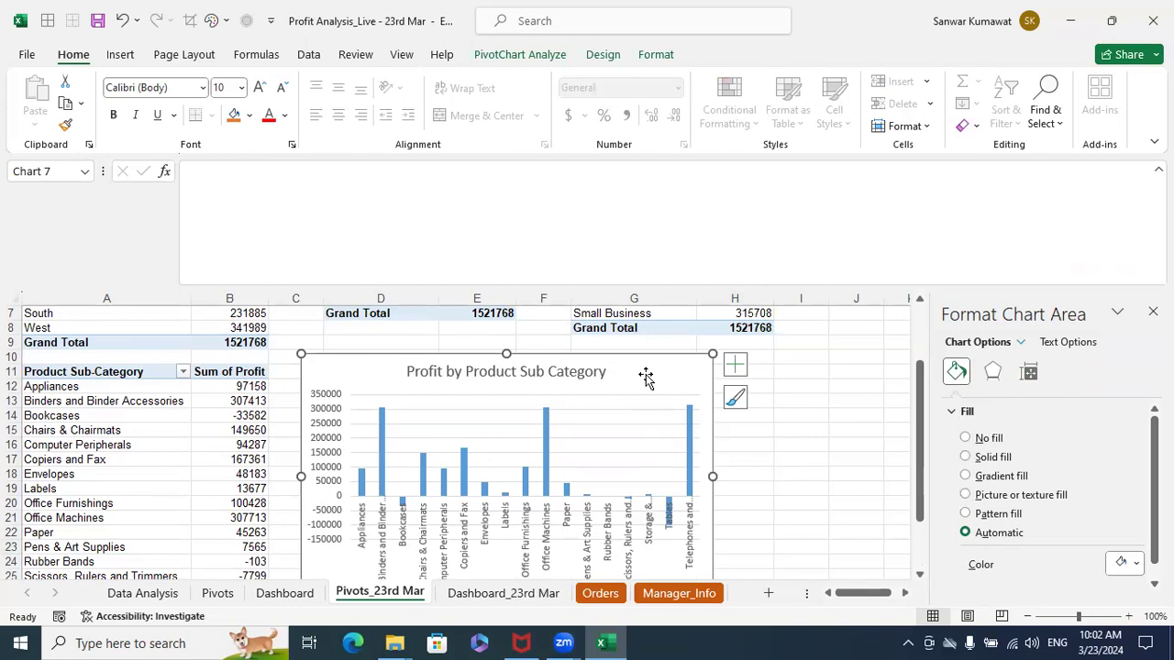
left_click(736, 366)
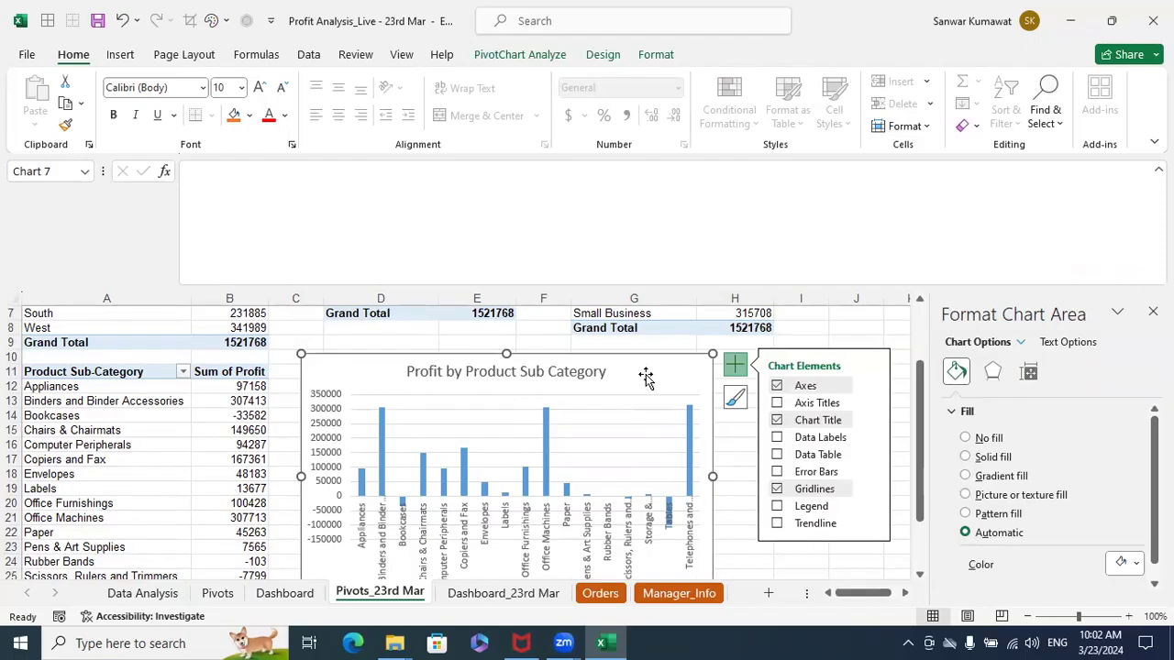
key("Delete")
left_click(458, 593)
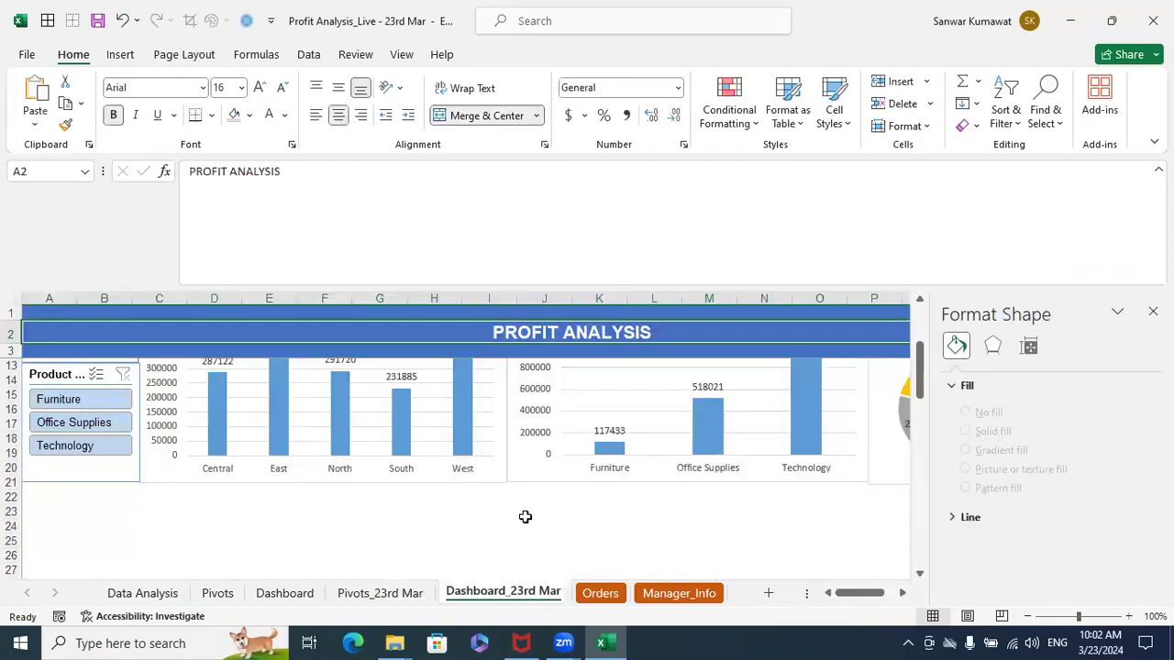
key("ctrl+v")
scroll(839, 443, "down", 1)
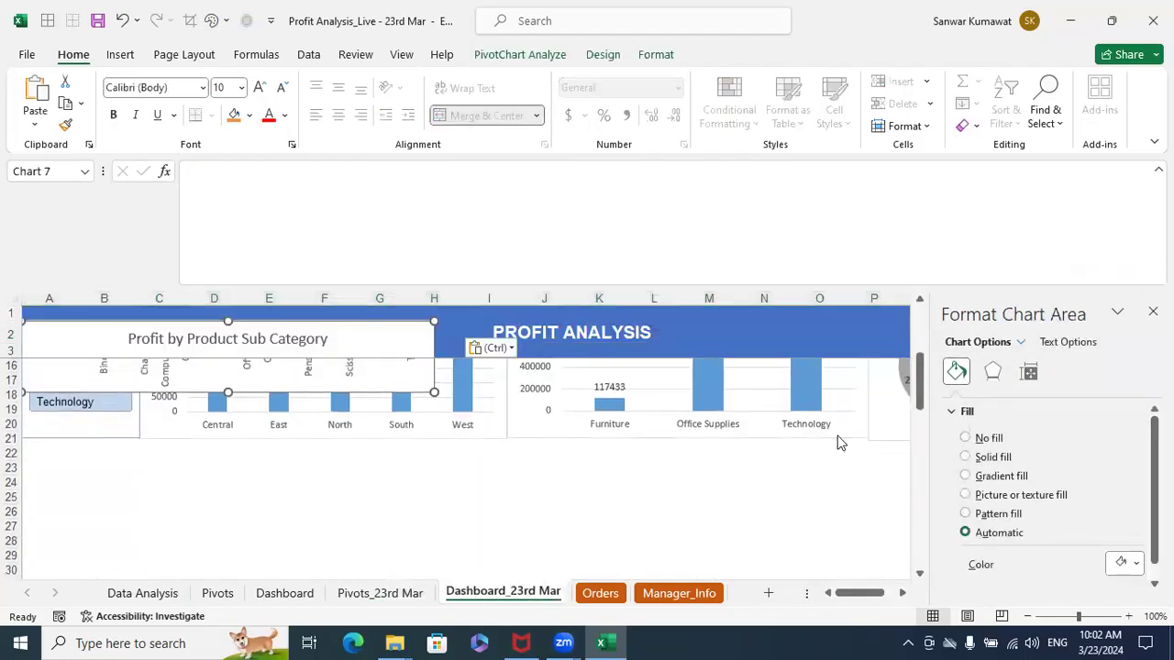
Place the pasted chart below the existing dashboard charts and widen it to span columns C to T, closing the formatting pane
left_click(1153, 312)
left_click_drag(364, 383, 469, 465)
scroll(605, 505, "down", 1)
left_click_drag(550, 521, 1118, 490)
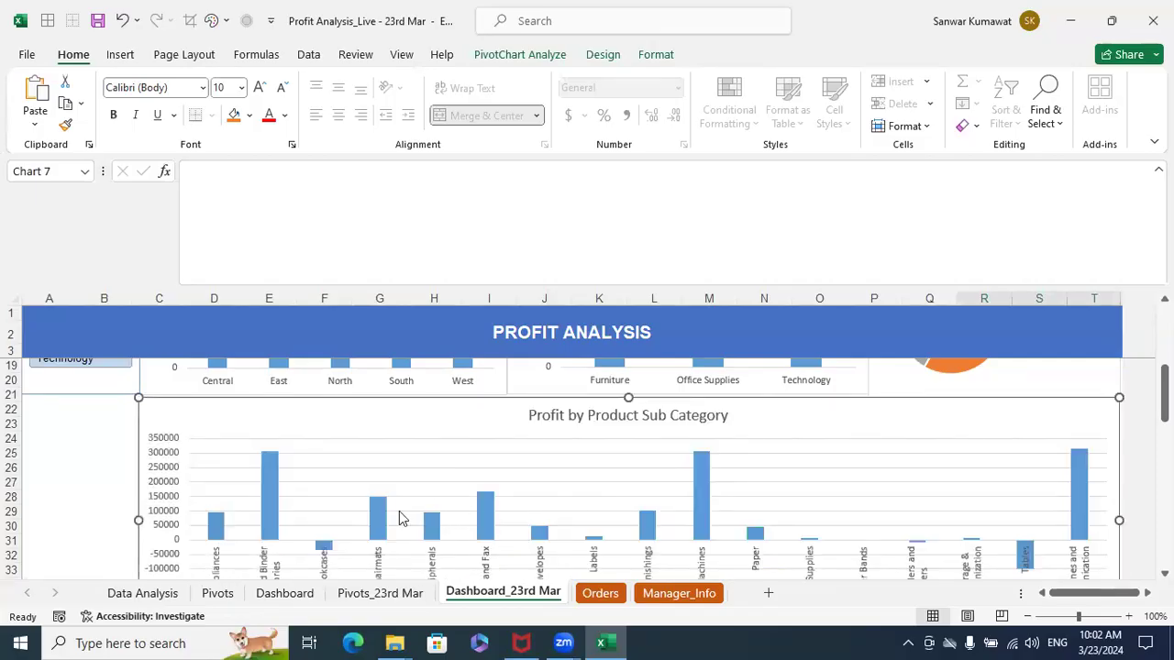
left_click(88, 495)
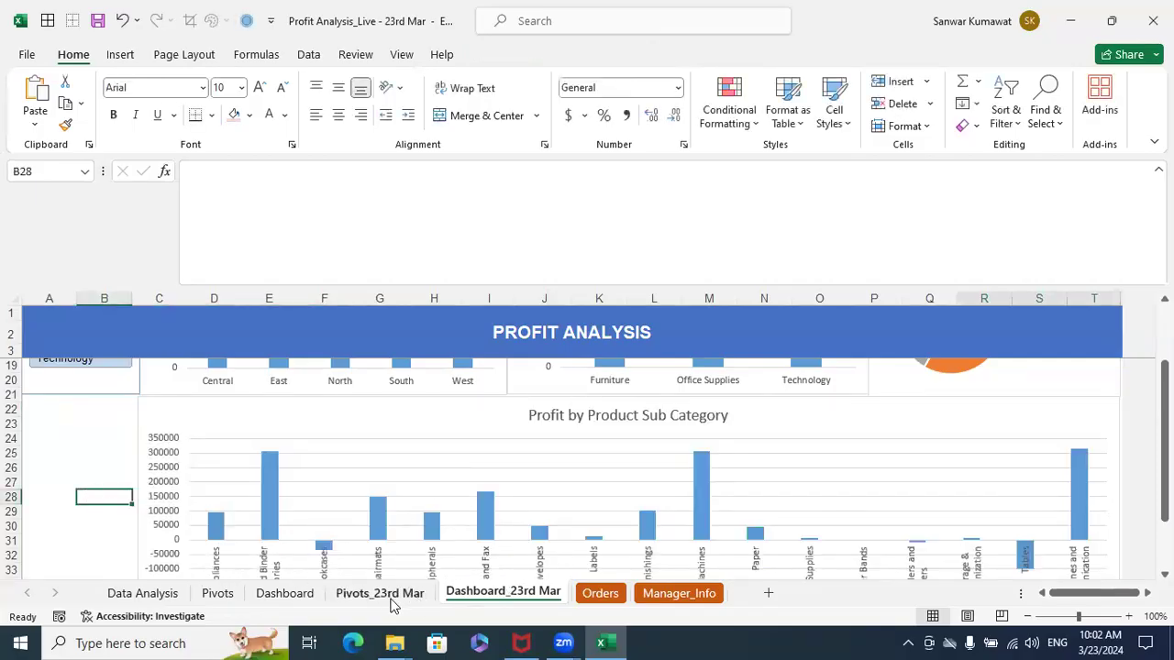
Add a Product Sub-Category slicer from the sub-category PivotTable on the Pivots_23rd Mar sheet
left_click(390, 598)
left_click(105, 386)
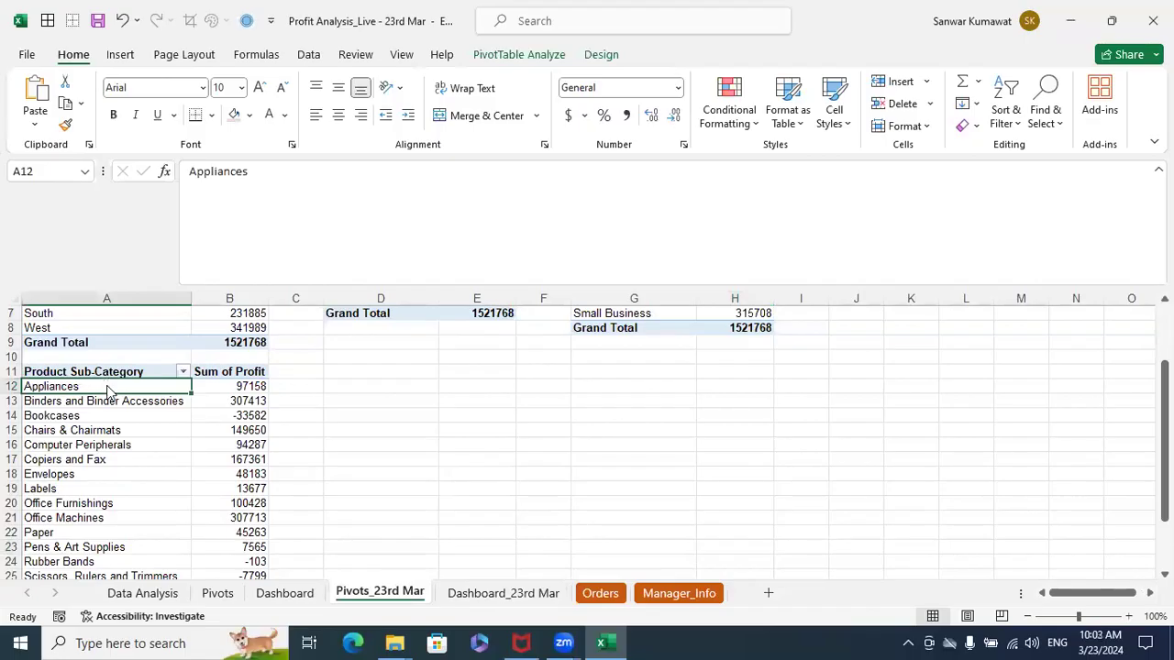
right_click(106, 389)
left_click(179, 371)
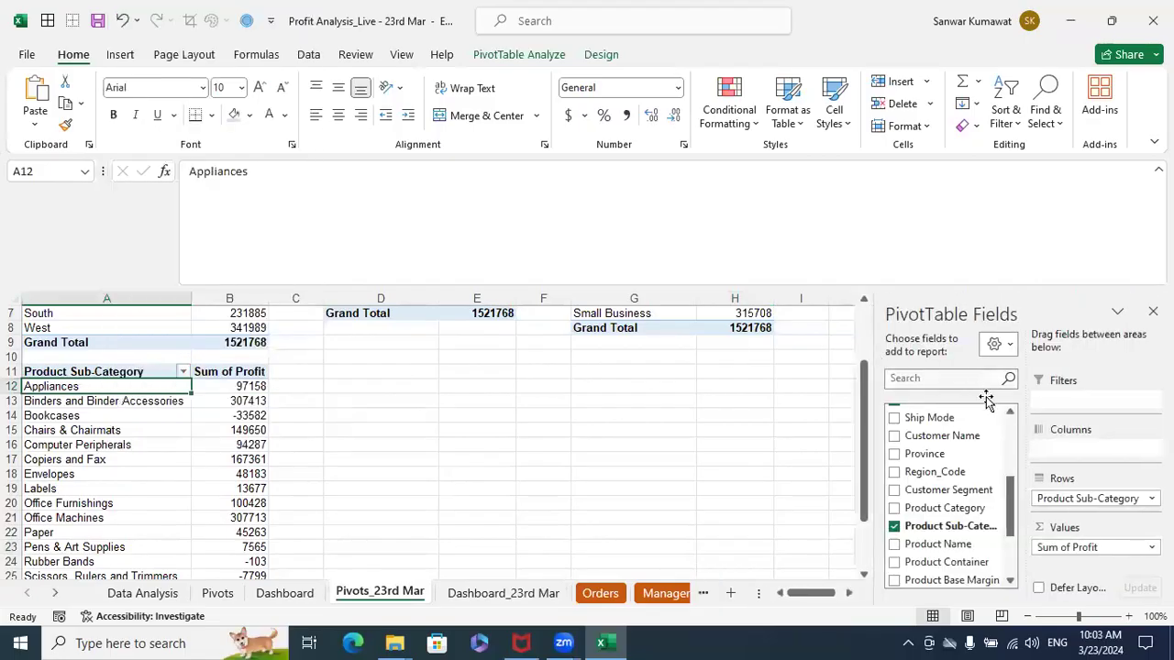
left_click_drag(1014, 514, 1014, 534)
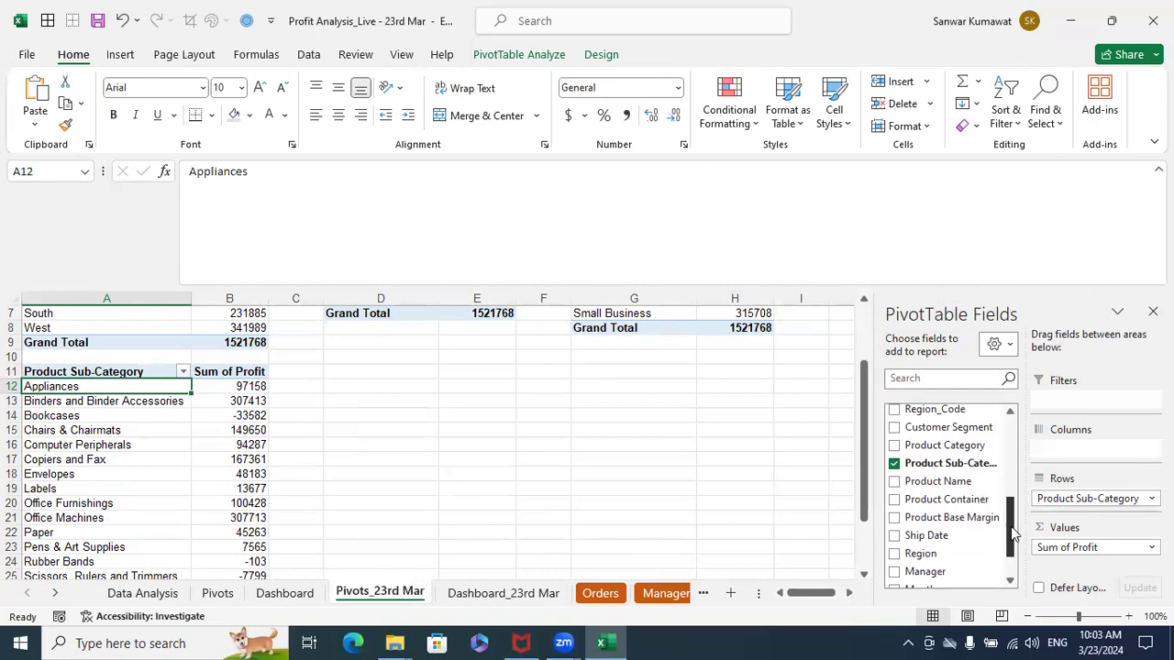
right_click(938, 464)
left_click(978, 562)
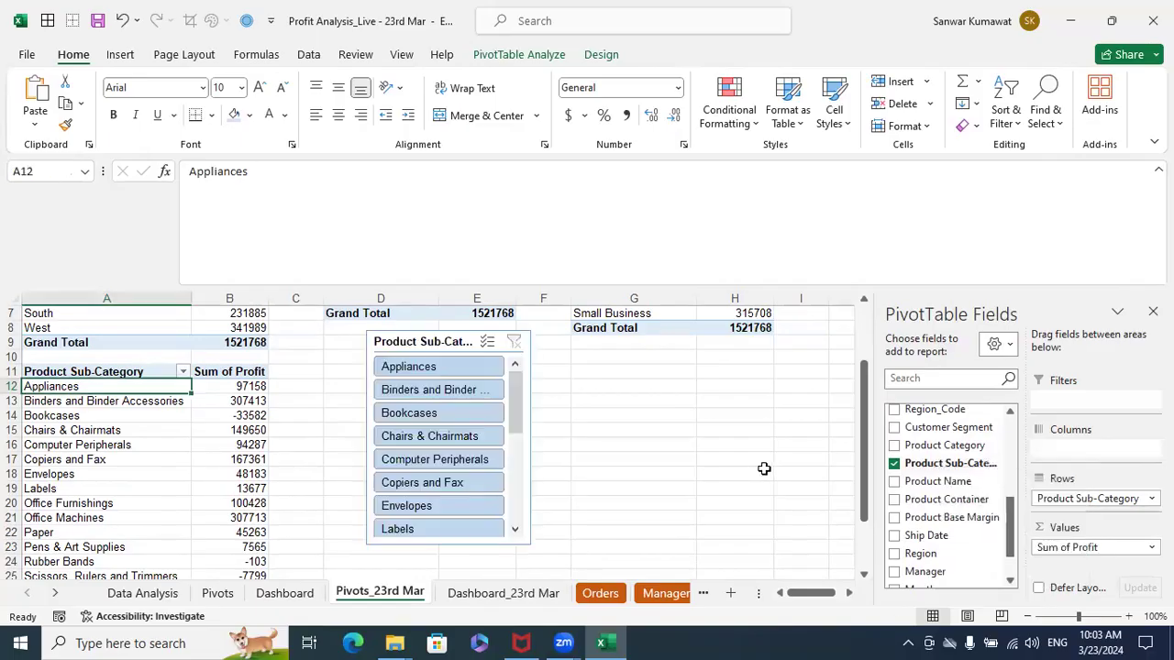
Cut the Product Sub-Category slicer and paste it onto the Dashboard_23rd Mar sheet
left_click(432, 342)
key("ctrl+x")
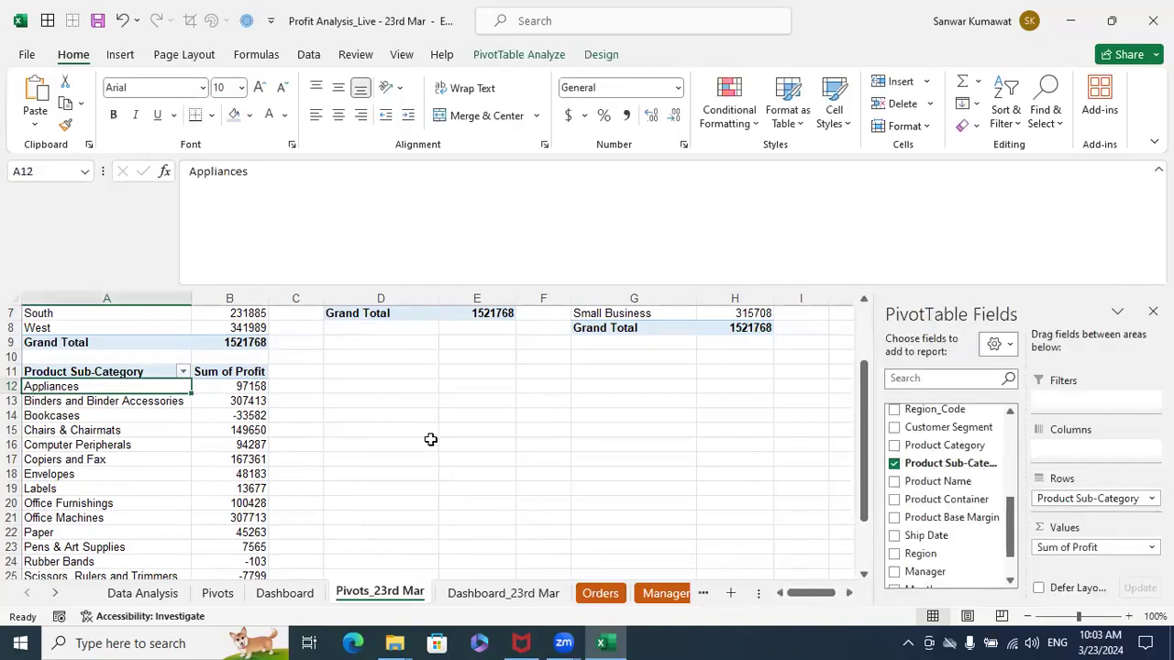
left_click(474, 592)
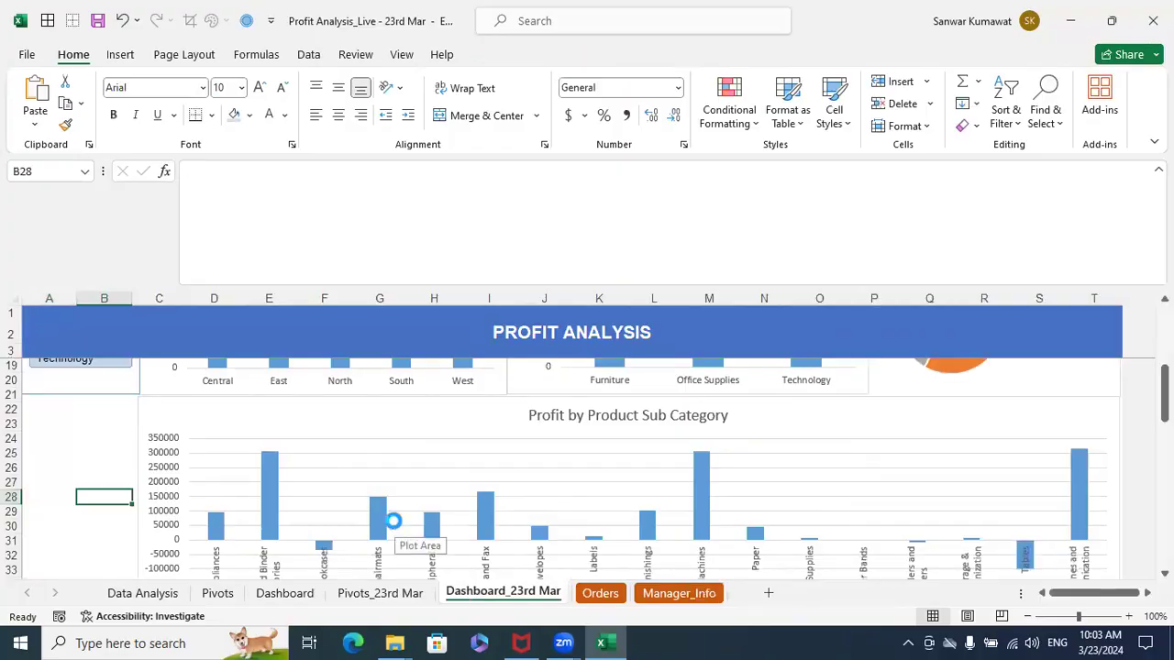
key("ctrl+v")
Place the Product Sub-Category slicer beside the sub-category chart, narrow it to columns A and B, and extend it to the chart's lower edge
left_click_drag(147, 504, 91, 408)
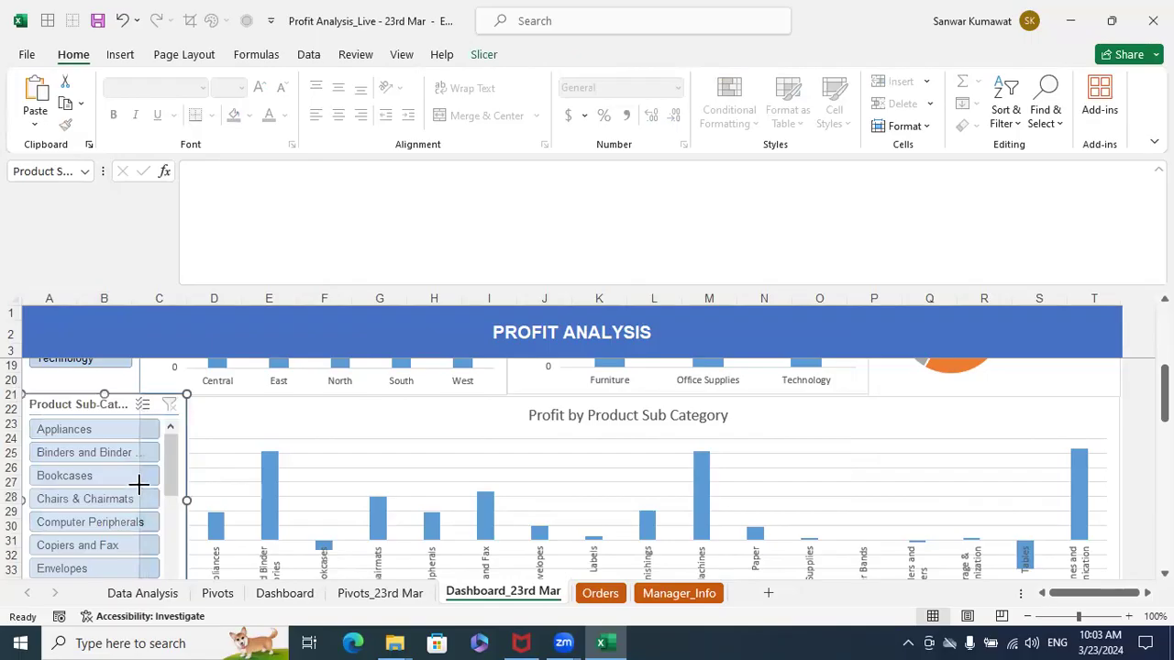
left_click_drag(186, 500, 139, 500)
scroll(264, 504, "down", 3)
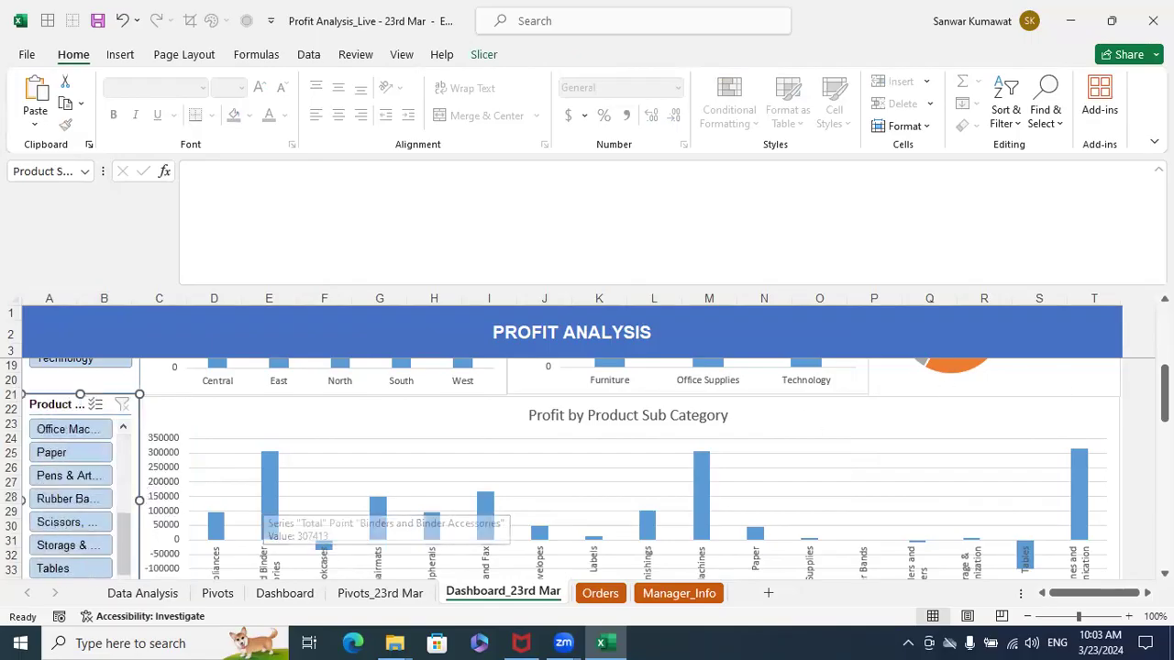
left_click_drag(1163, 395, 1146, 433)
left_click_drag(83, 467, 79, 501)
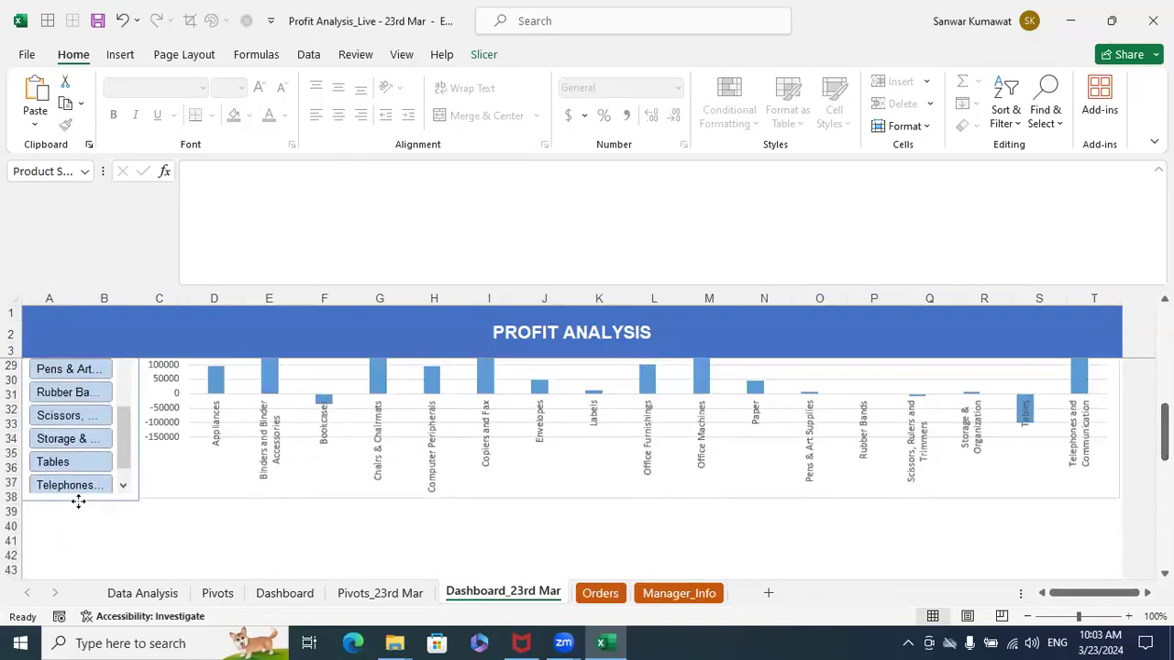
Nudge the Product Sub-Category slicer up to line up with the chart's lower edge, deselect it and return its list to the first item
key("Up")
key("Up")
key("Up")
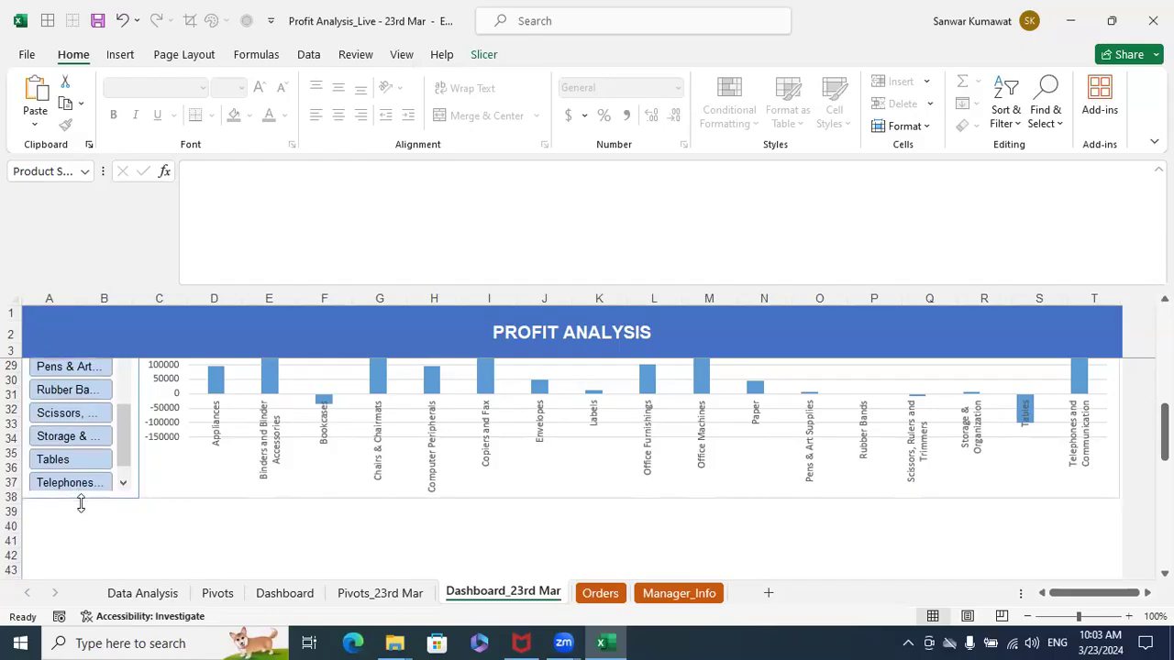
left_click(160, 539)
scroll(419, 451, "up", 3)
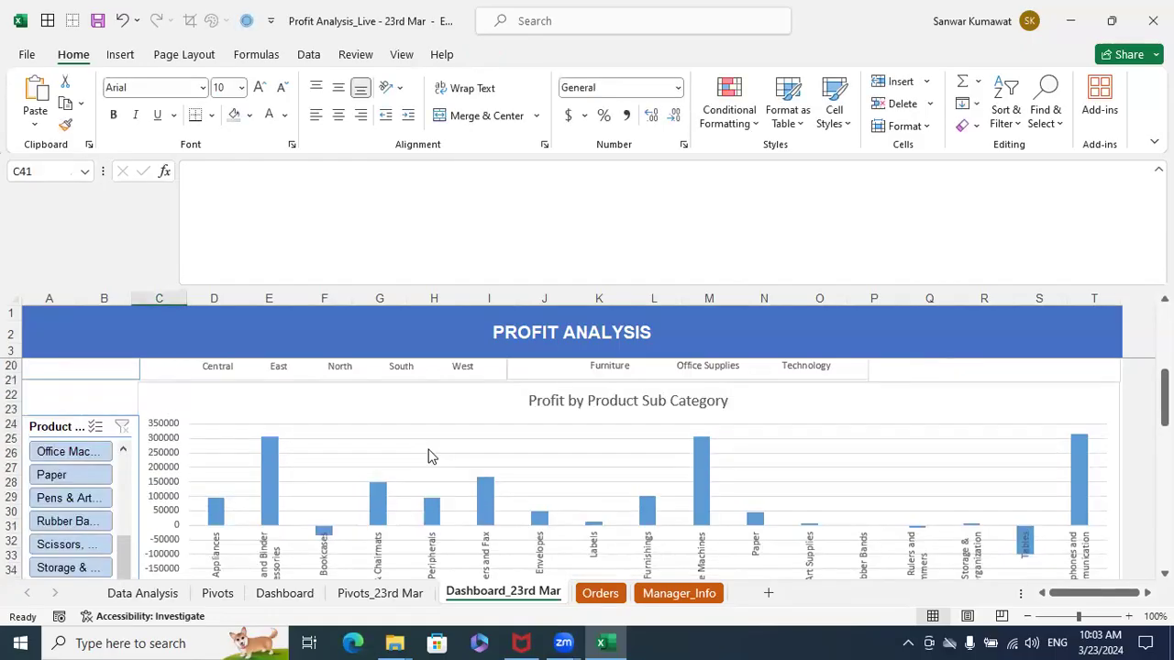
left_click_drag(116, 540, 121, 446)
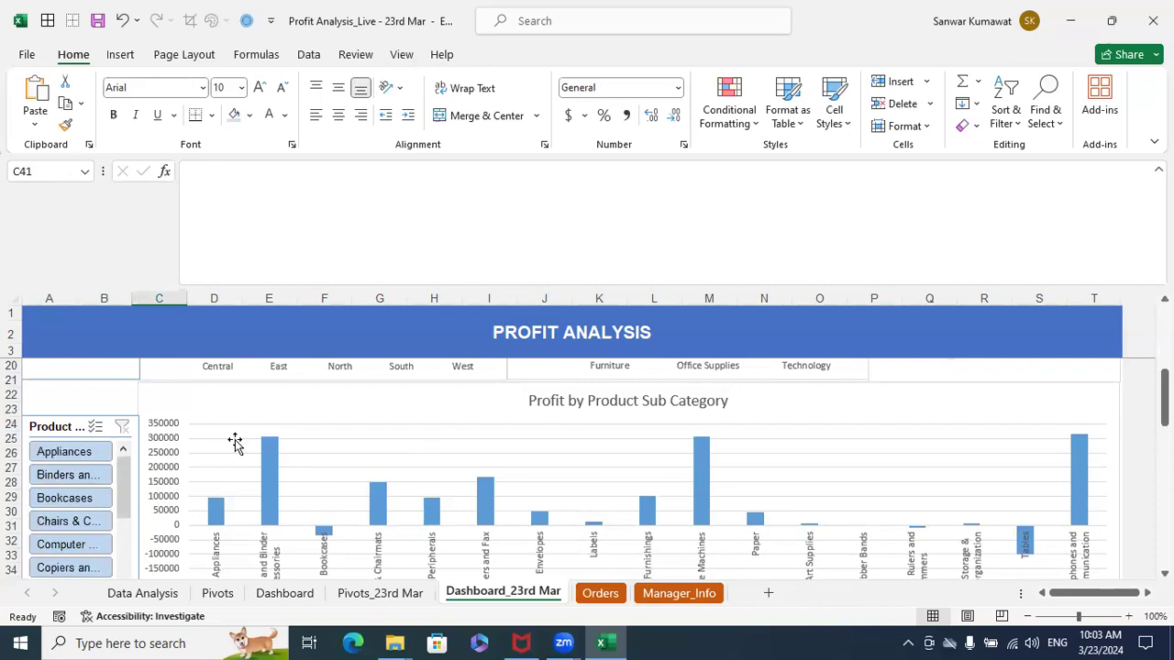
Filter the dashboard to Furniture with the product category slicer and examine how the sub-category chart and slicer respond
scroll(210, 432, "up", 2)
left_click(97, 386)
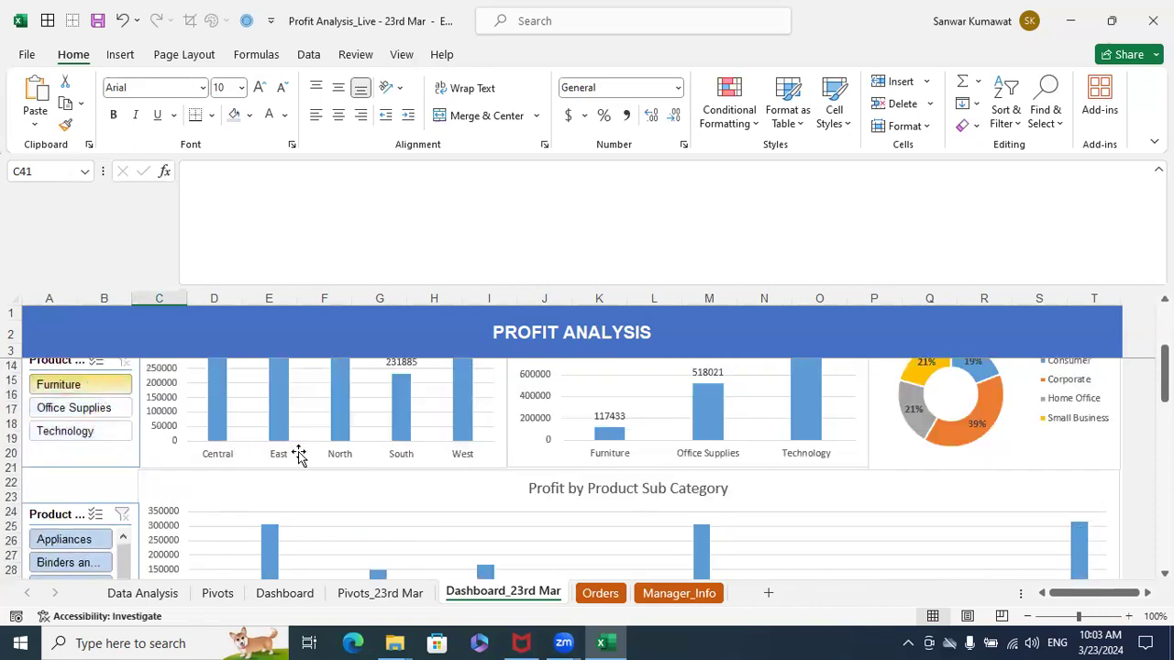
scroll(667, 480, "down", 2)
scroll(668, 480, "up", 1)
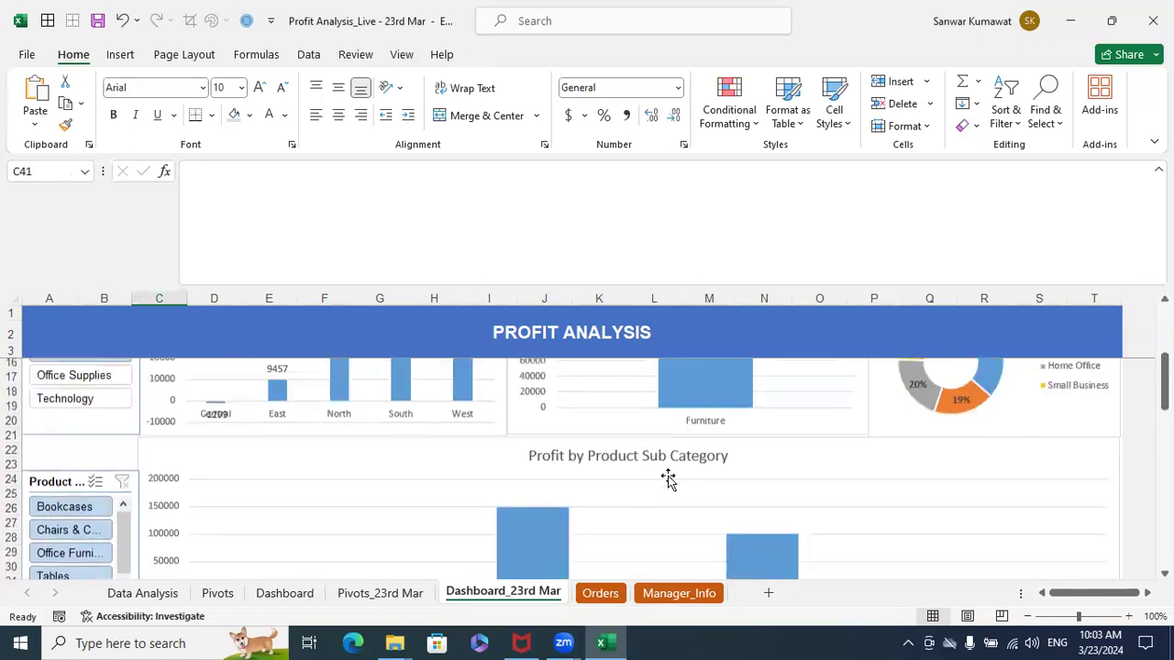
scroll(668, 483, "down", 3)
scroll(669, 484, "up", 1)
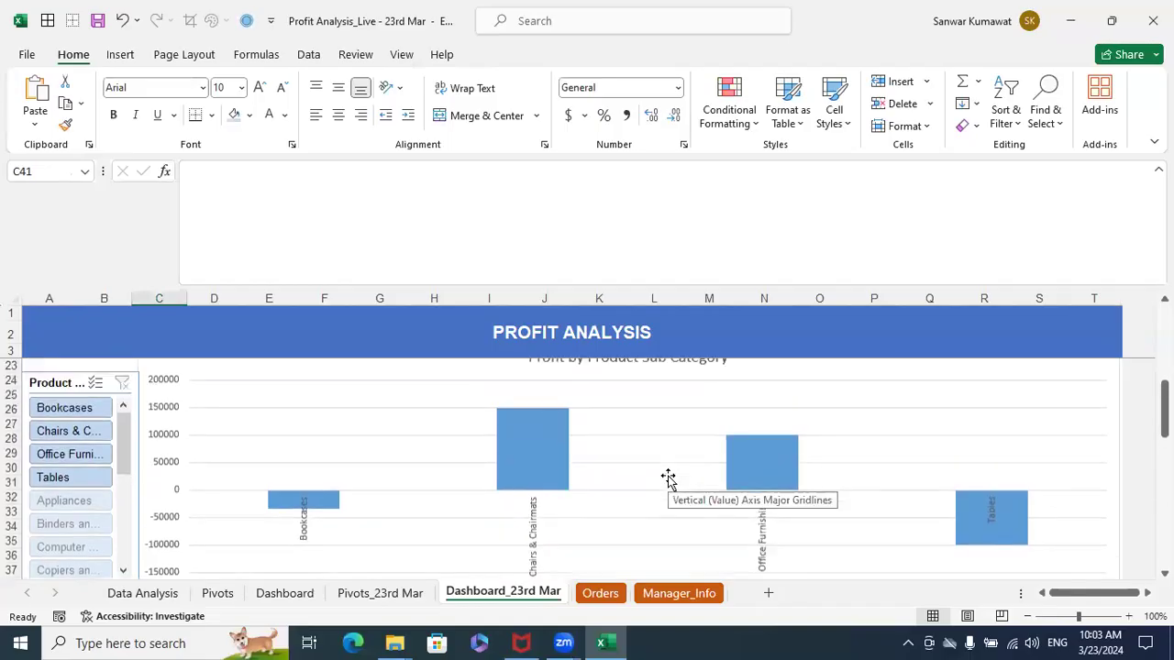
scroll(668, 478, "up", 3)
scroll(551, 490, "down", 4)
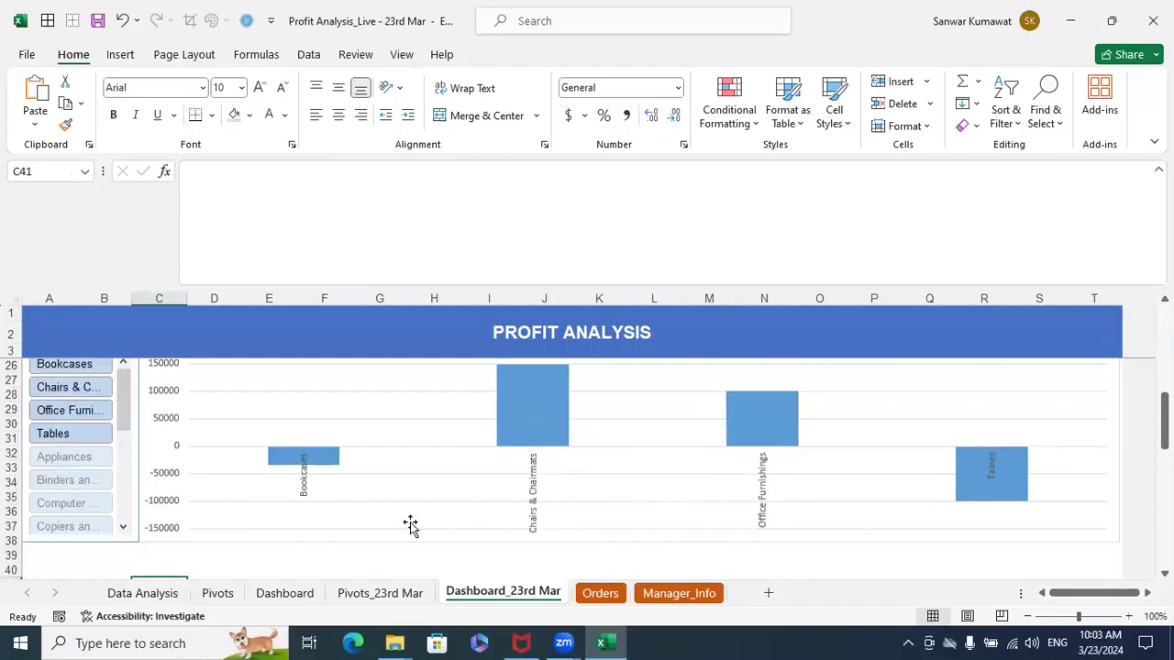
scroll(456, 517, "up", 3)
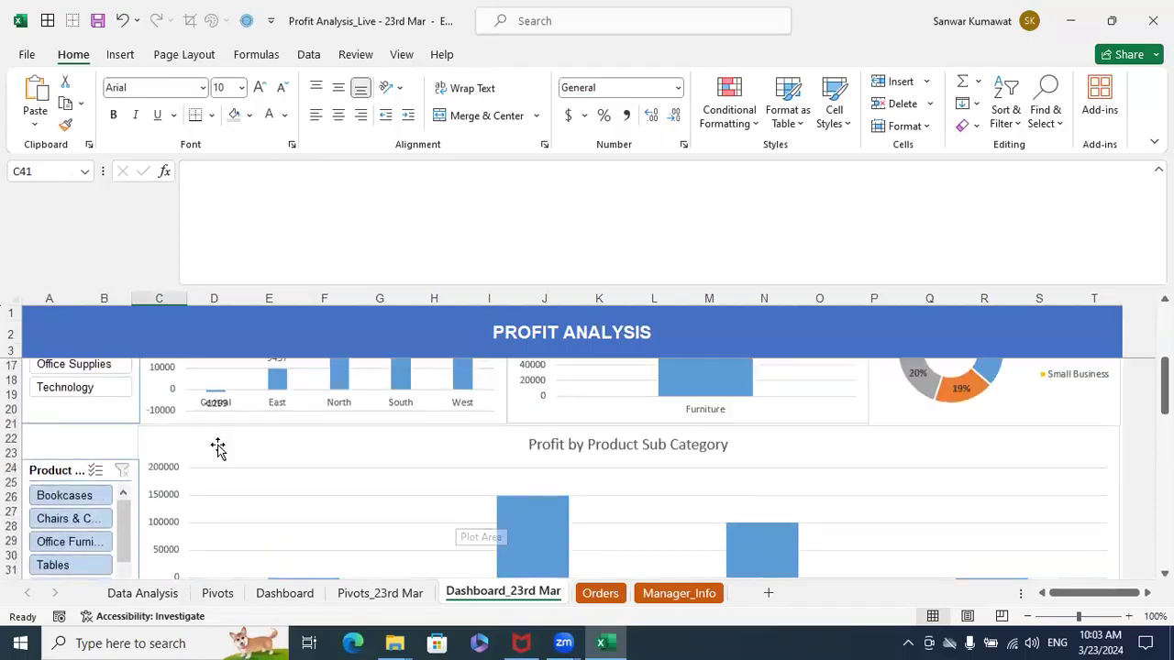
Filter the dashboard to Office Supplies with the product category slicer and examine the sub-category chart
scroll(218, 448, "up", 2)
left_click(79, 452)
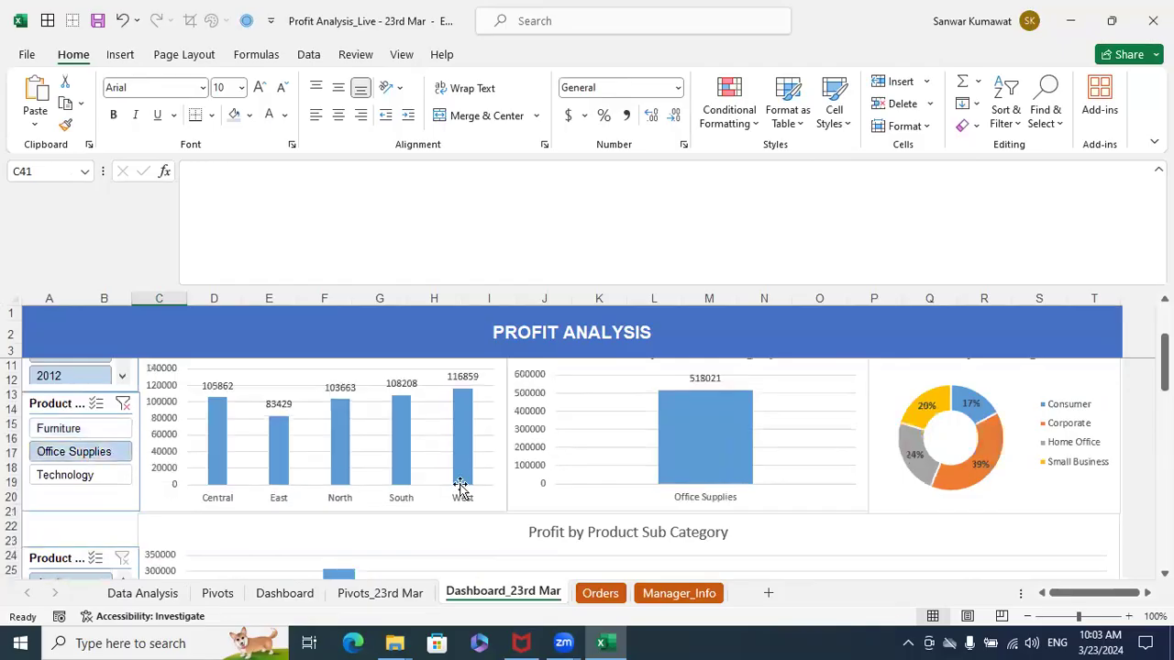
scroll(460, 486, "down", 4)
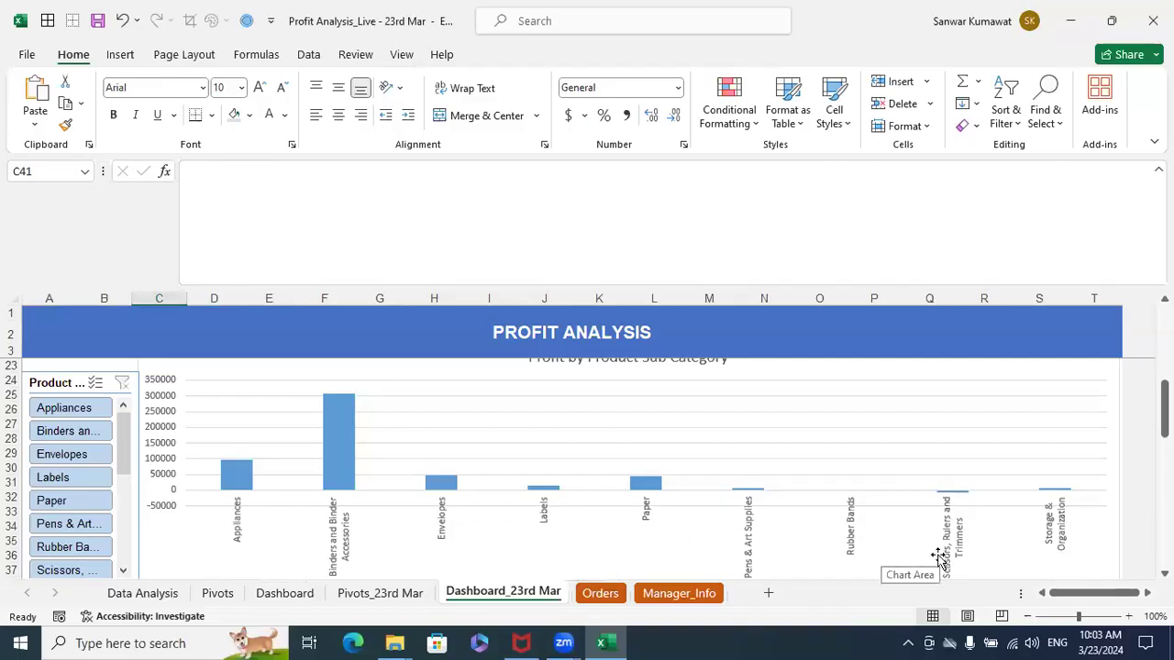
scroll(179, 500, "up", 3)
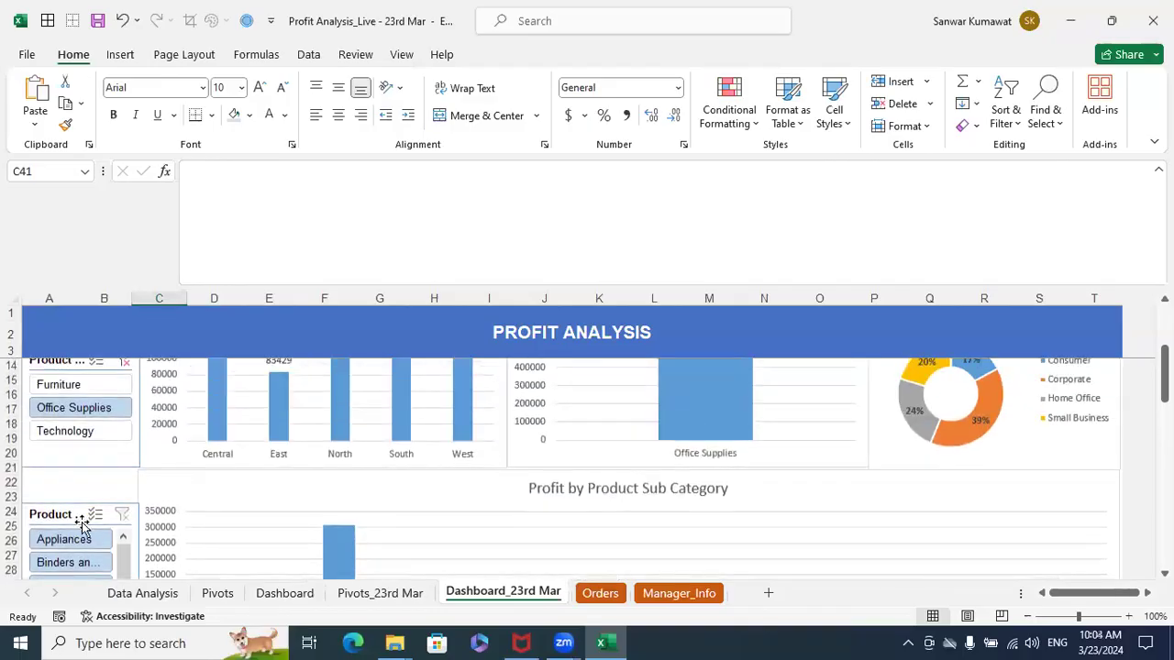
scroll(105, 537, "up", 1)
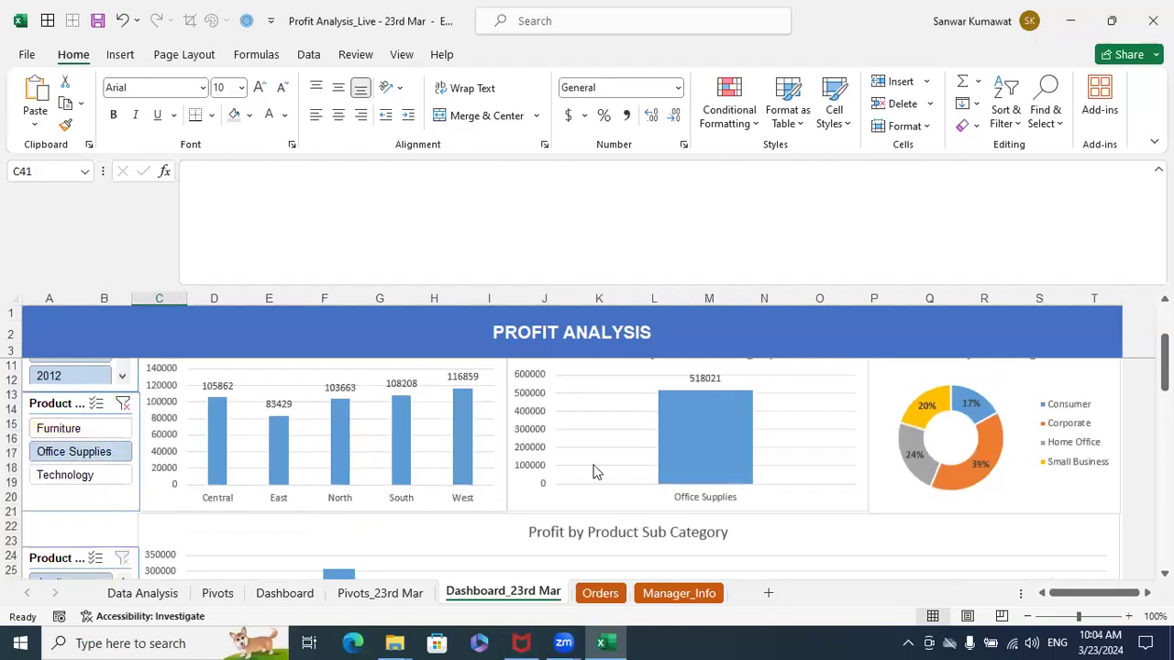
Clear the product category filter and add data labels to the bars of the Profit by Product Sub Category chart
scroll(673, 486, "down", 8)
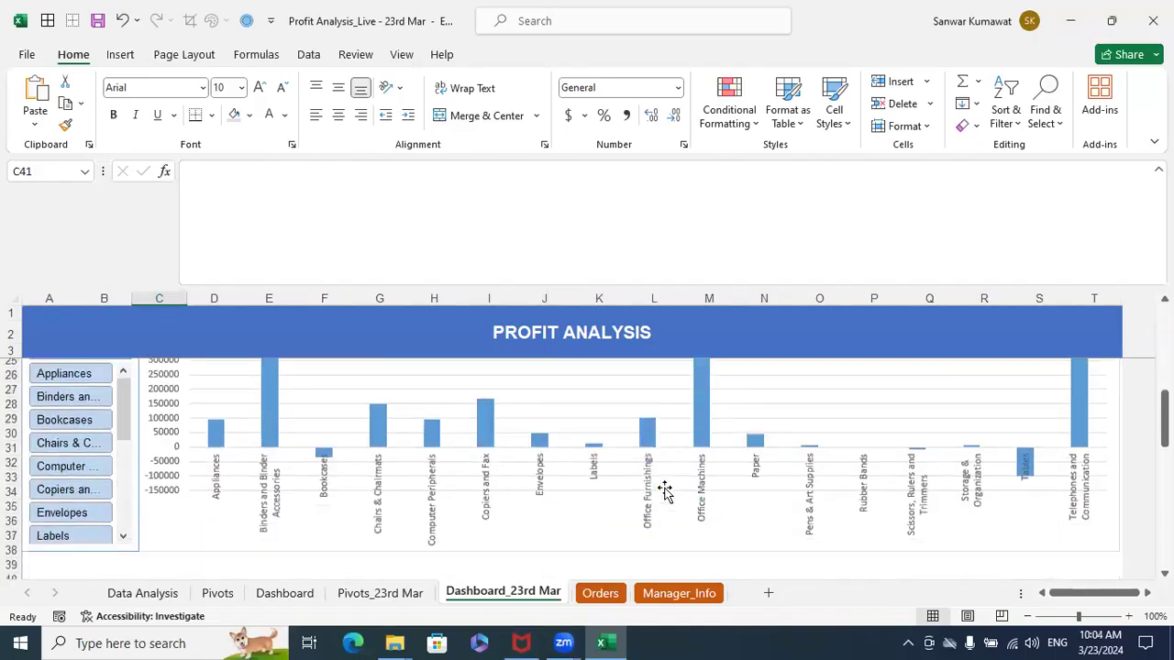
scroll(665, 493, "up", 5)
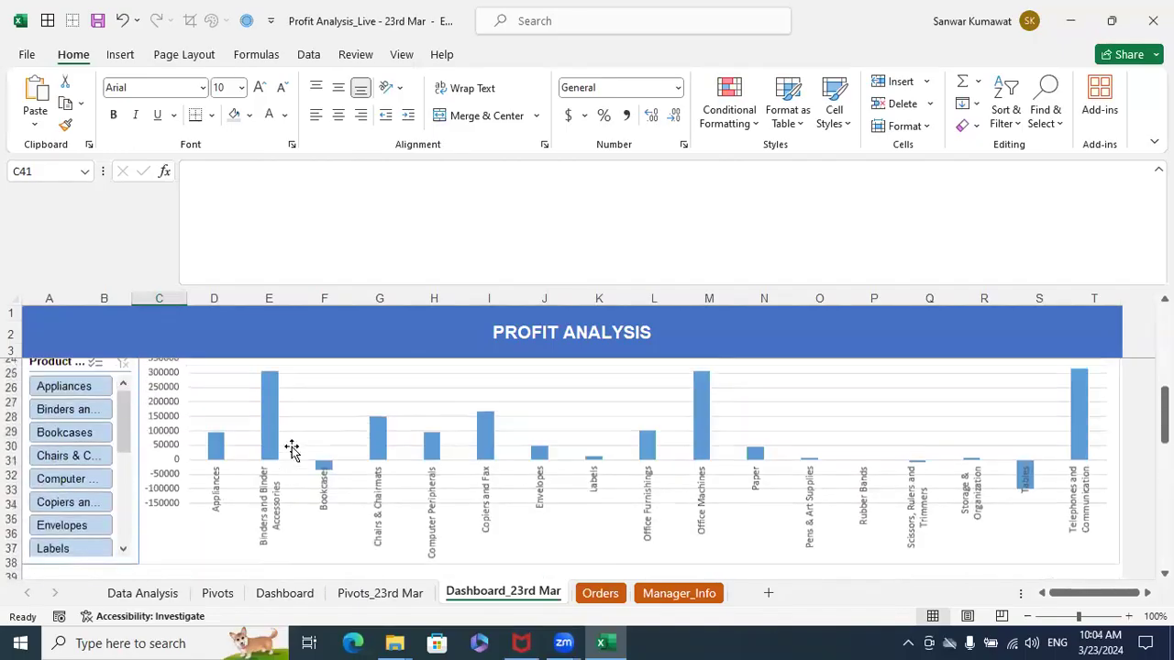
left_click(267, 462)
right_click(267, 462)
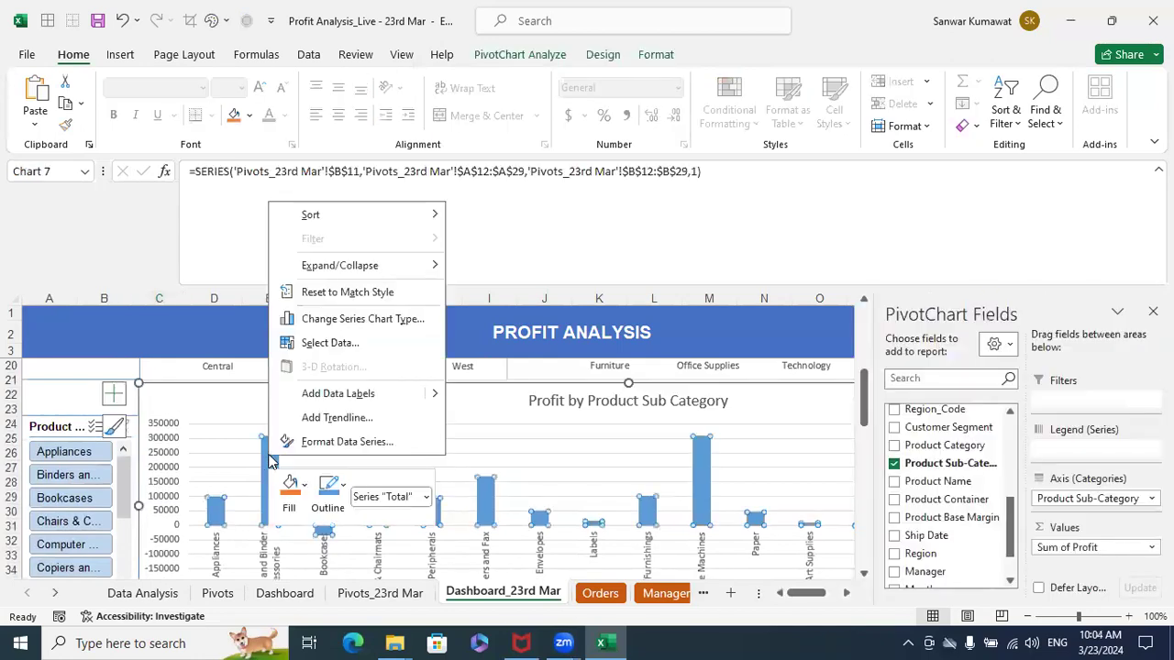
left_click(335, 395)
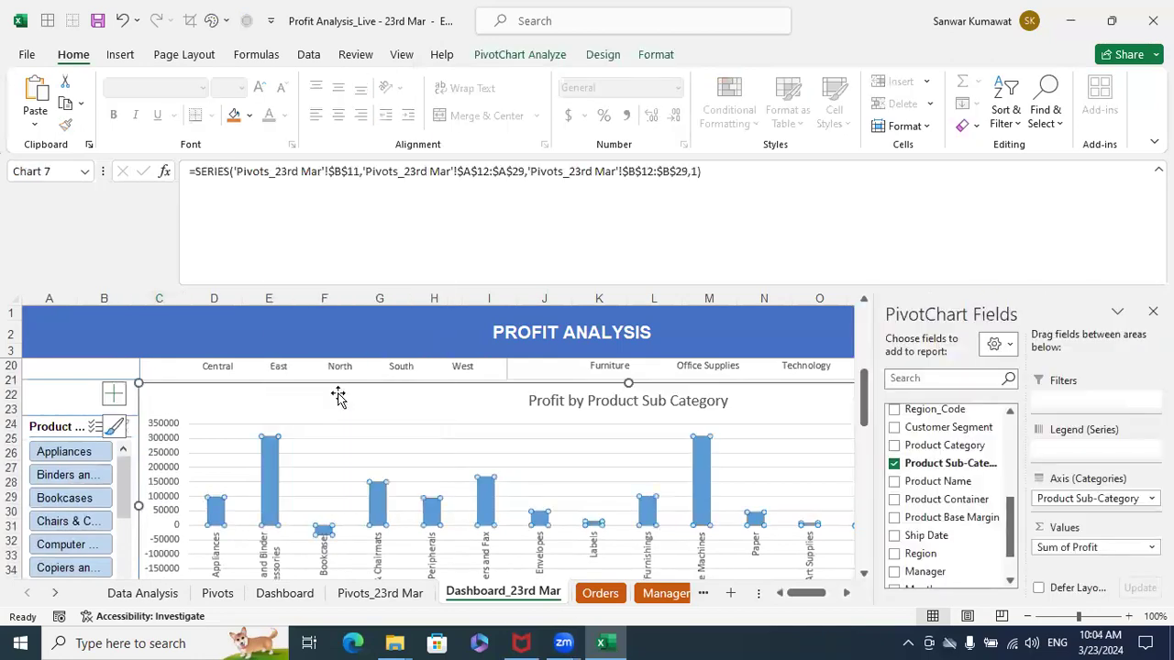
left_click(852, 238)
scroll(98, 500, "up", 6)
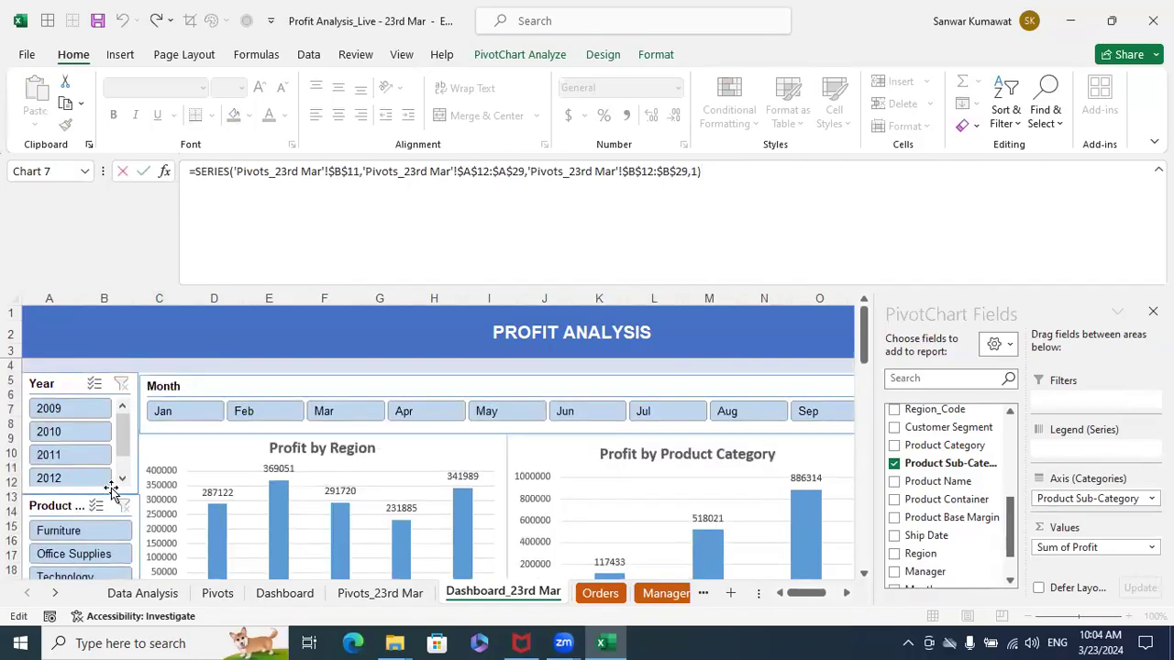
Filter the dashboard to year 2009 and the Furniture category, and close the PivotChart Fields pane to view the full sub-category chart
left_click(80, 412)
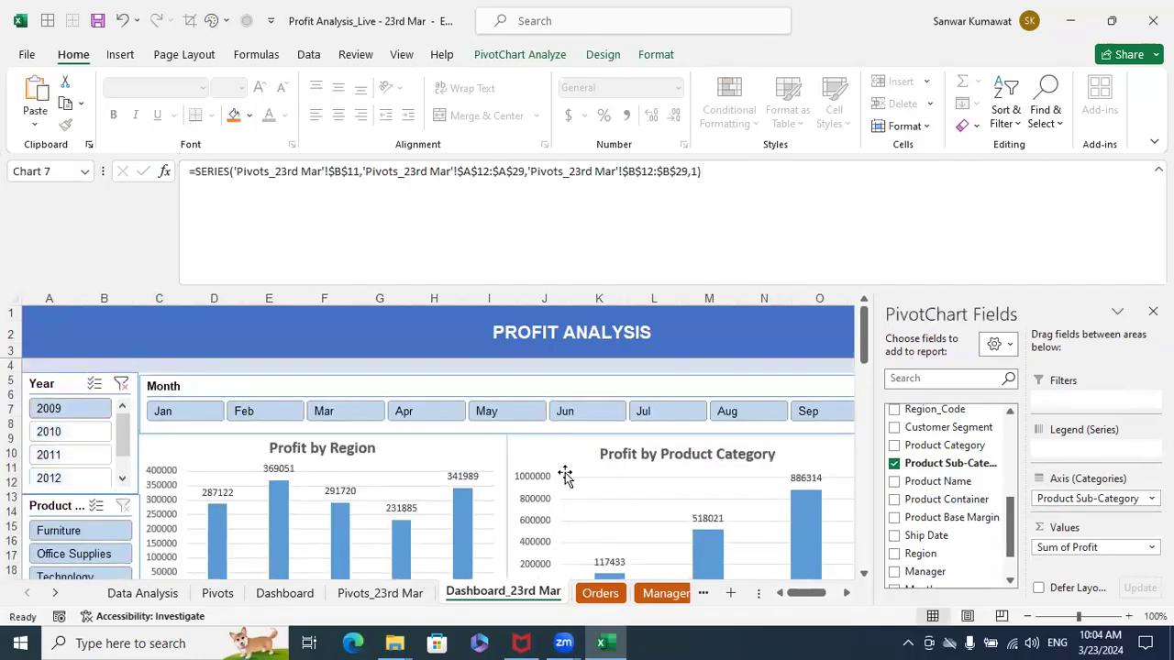
scroll(572, 479, "down", 2)
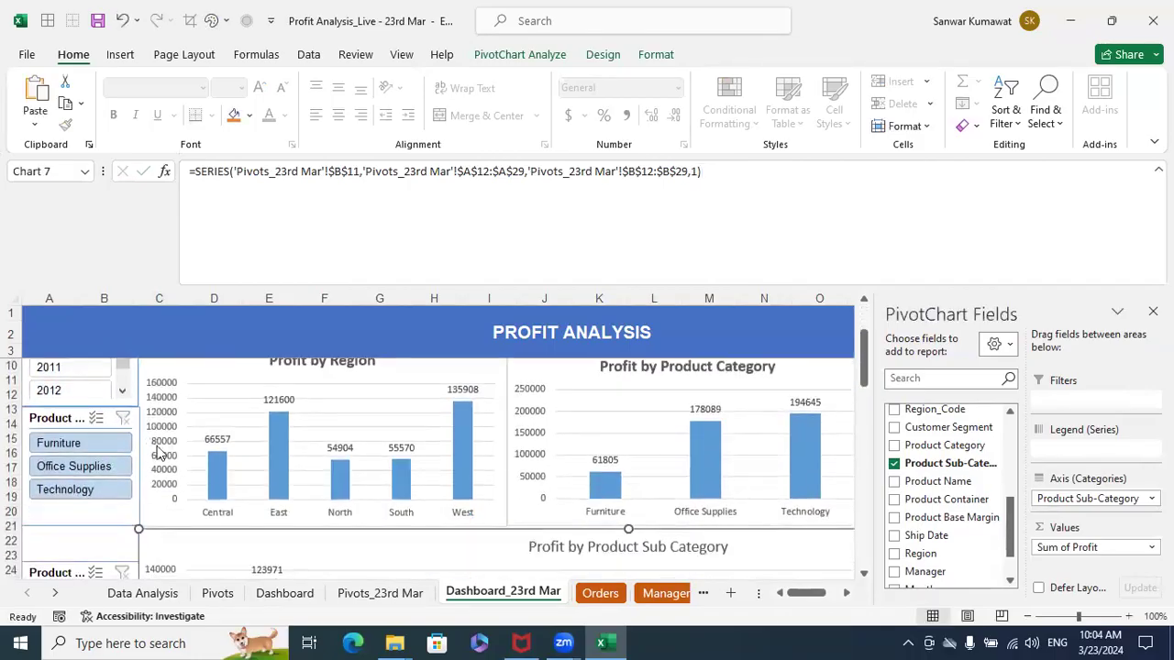
scroll(92, 466, "up", 2)
scroll(86, 464, "down", 1)
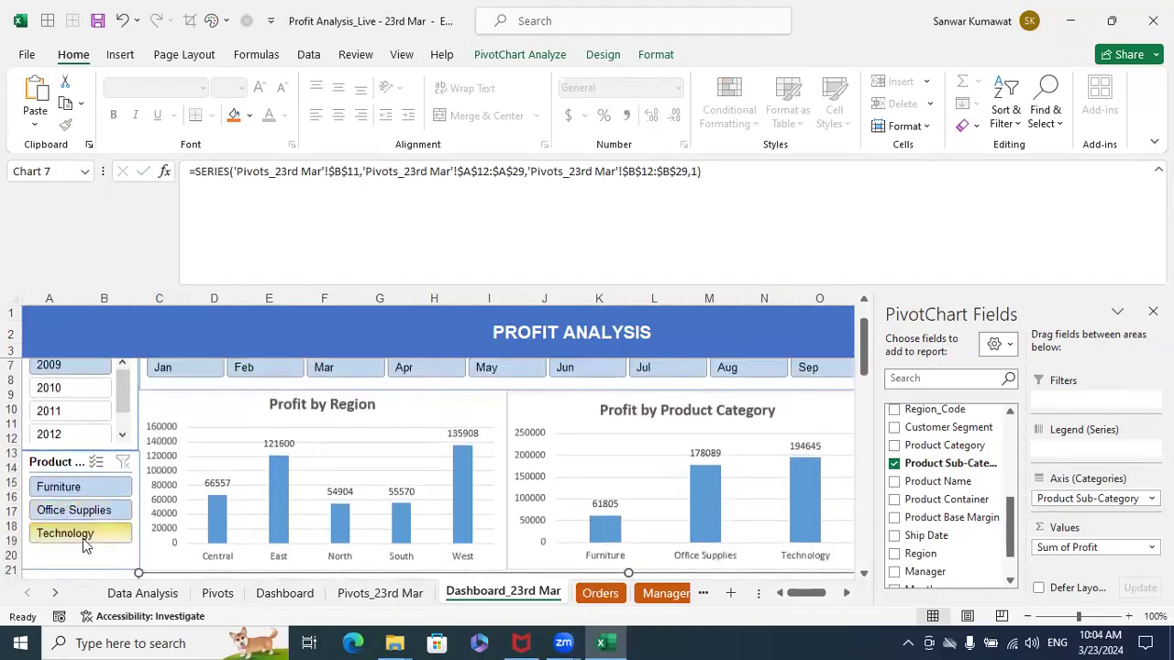
left_click(59, 491)
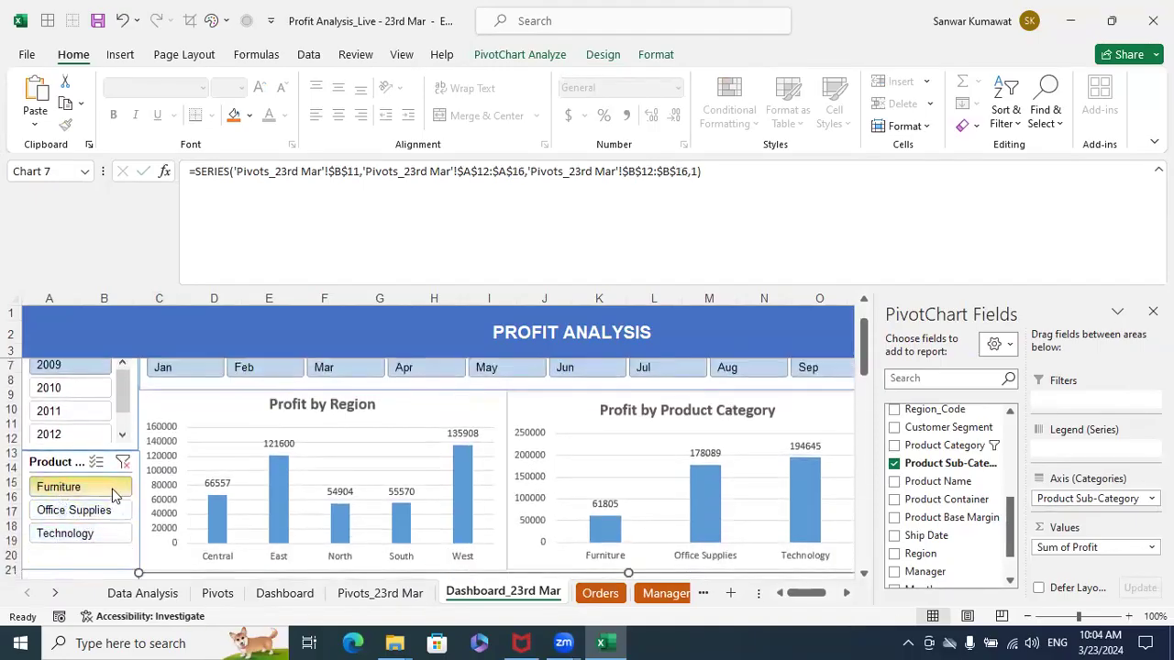
scroll(538, 486, "down", 5)
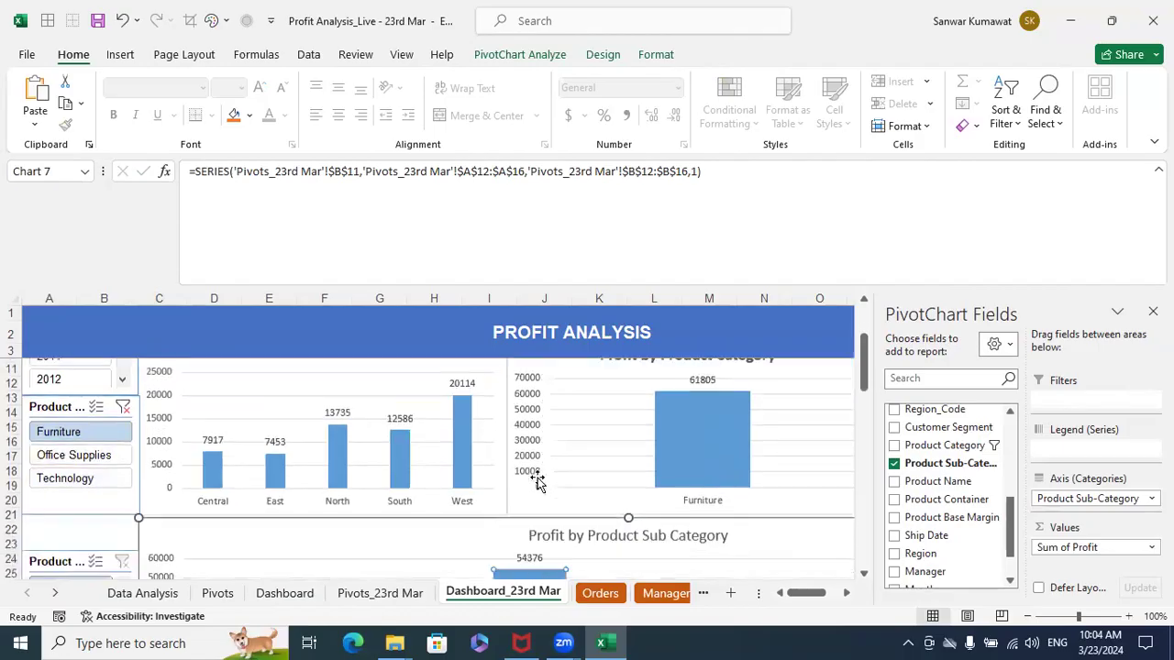
scroll(404, 498, "down", 1)
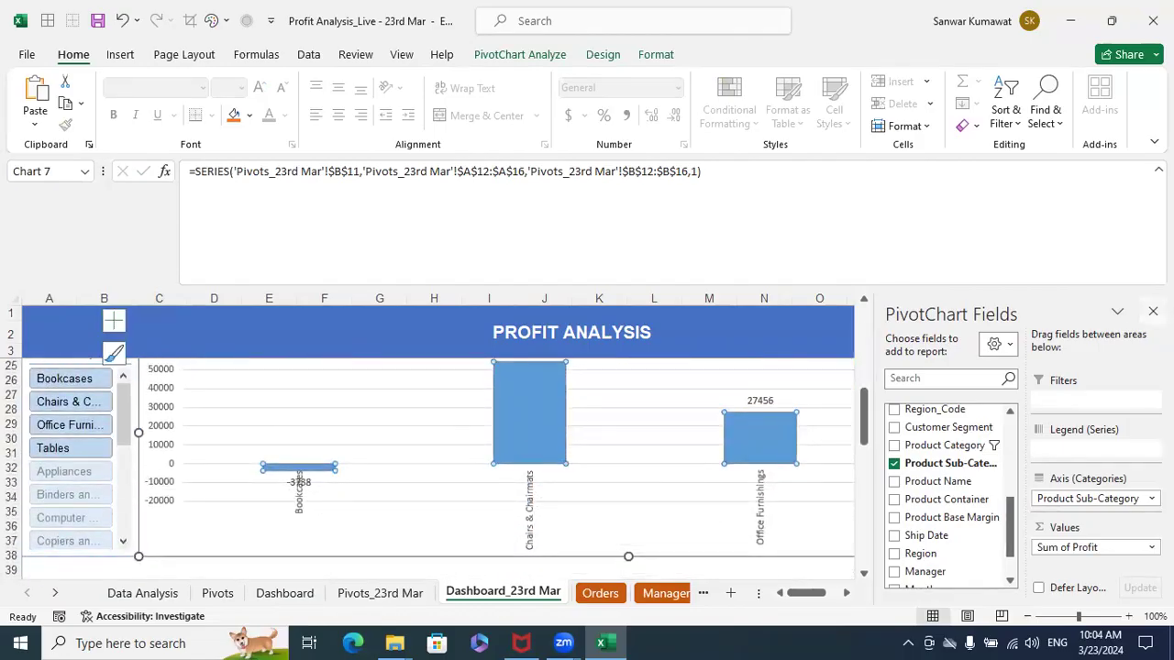
left_click(1153, 311)
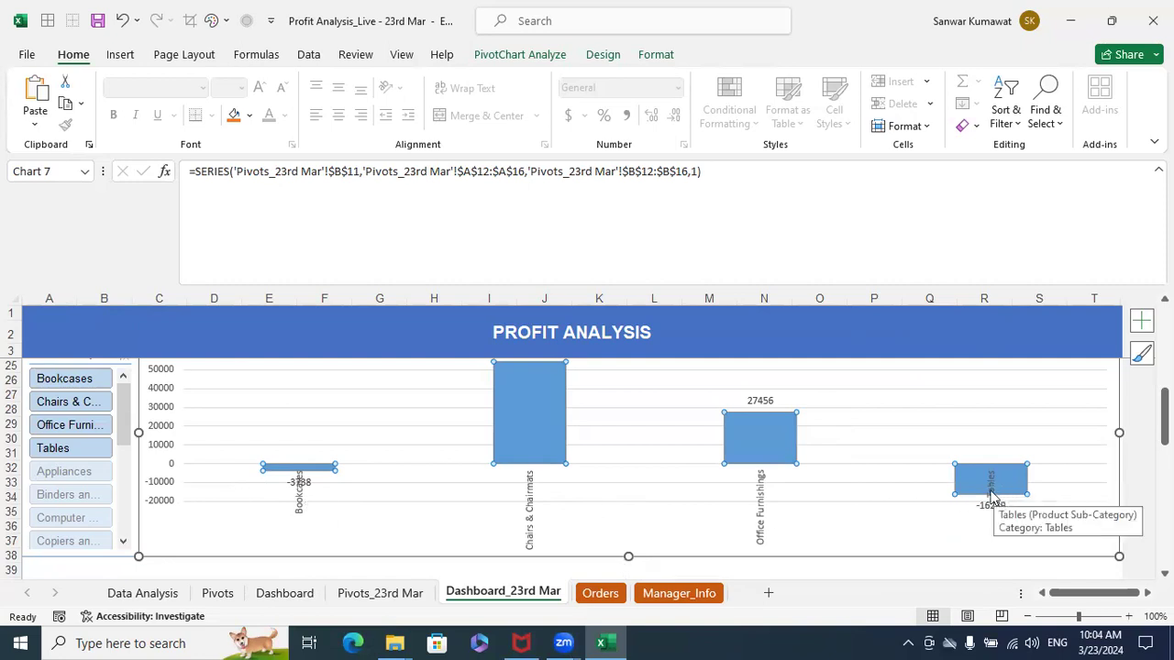
Switch the year filter to 2010 and examine the Tables profit in the sub-category chart
scroll(162, 495, "up", 4)
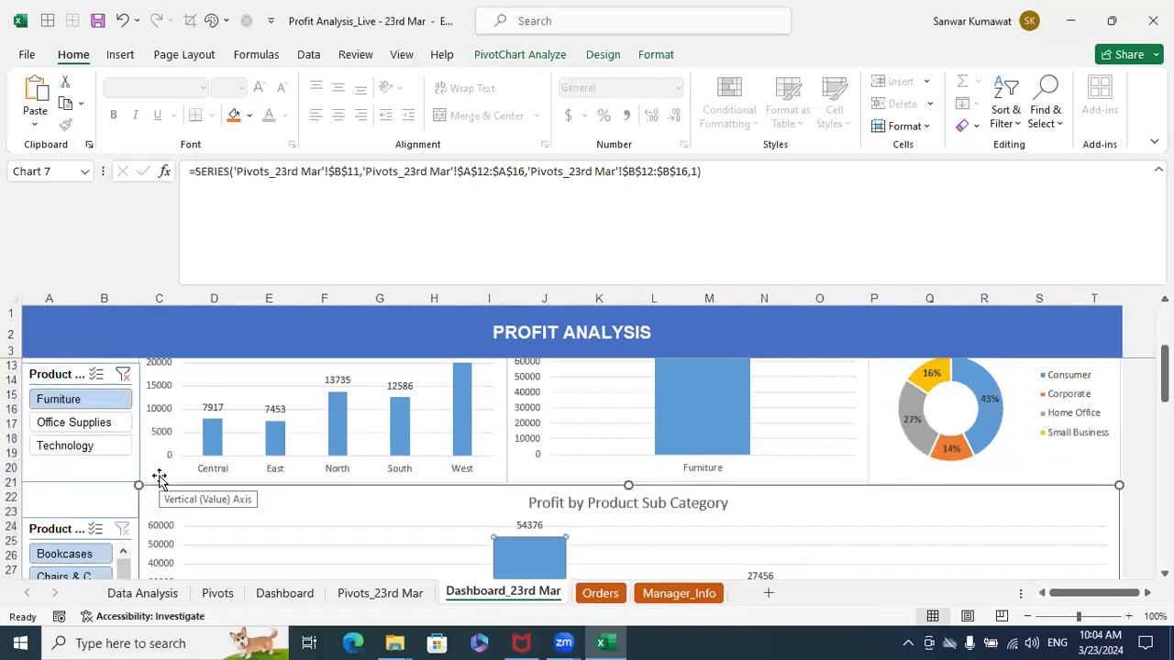
scroll(210, 432, "up", 3)
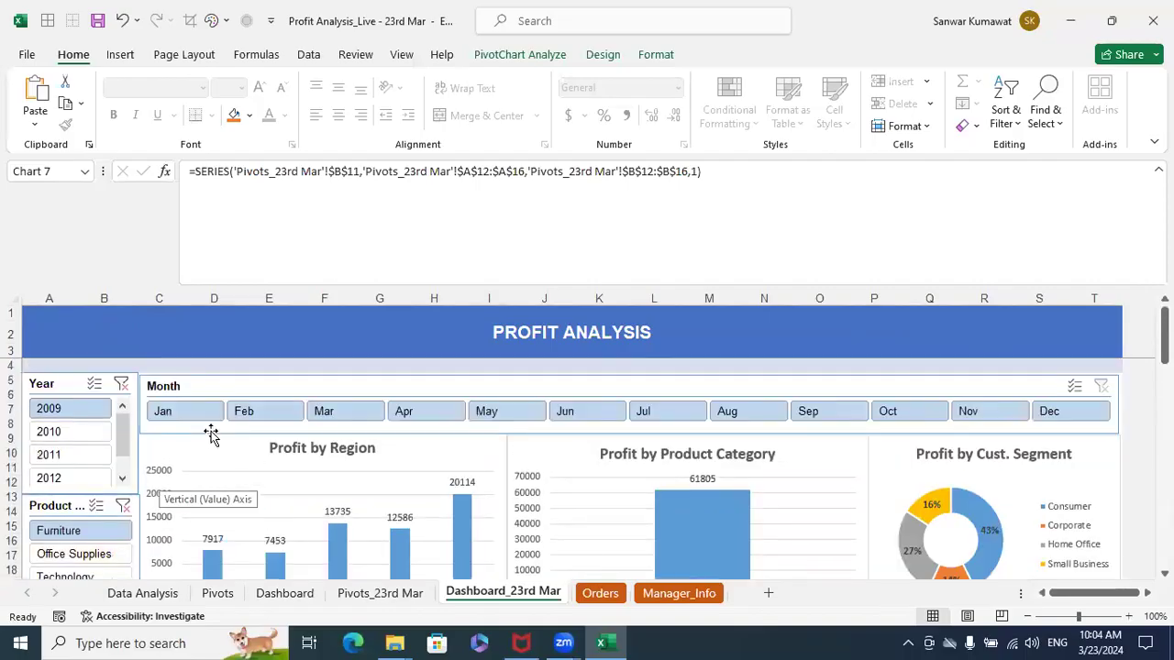
left_click(79, 433)
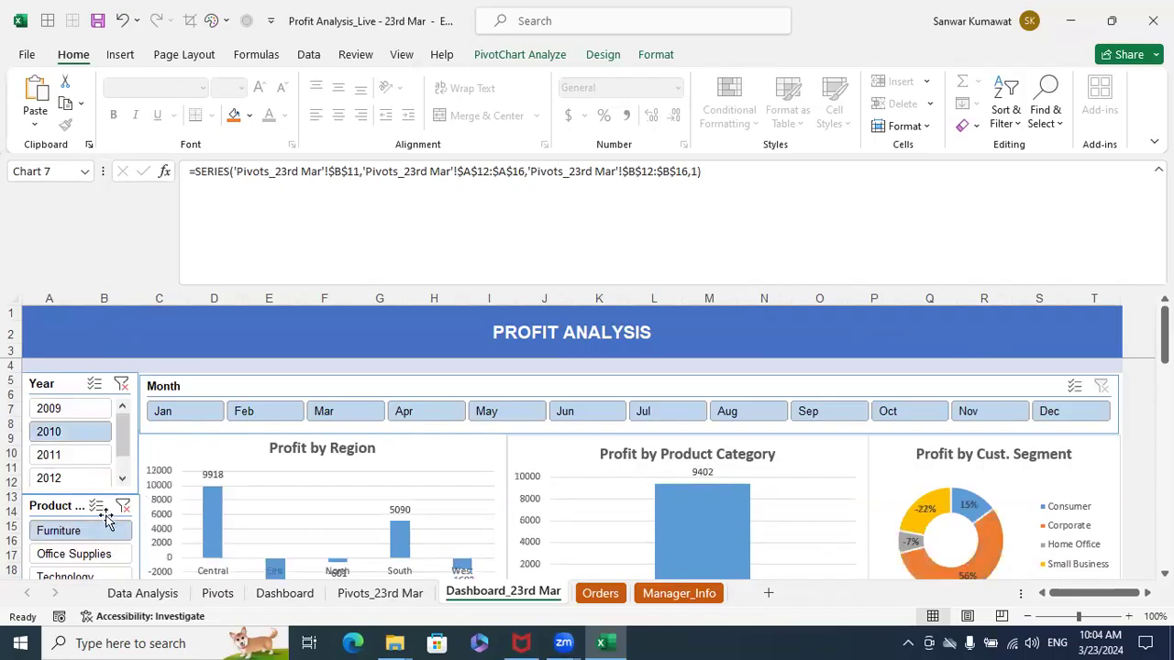
scroll(359, 489, "down", 3)
scroll(359, 489, "down", 3)
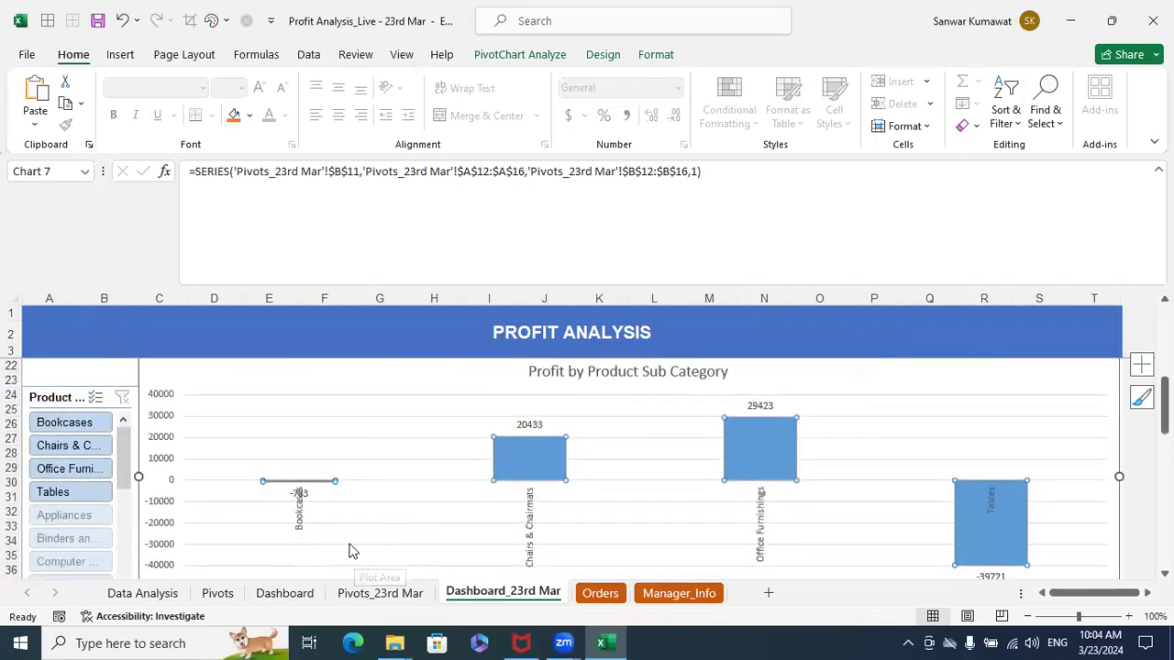
scroll(350, 545, "down", 1)
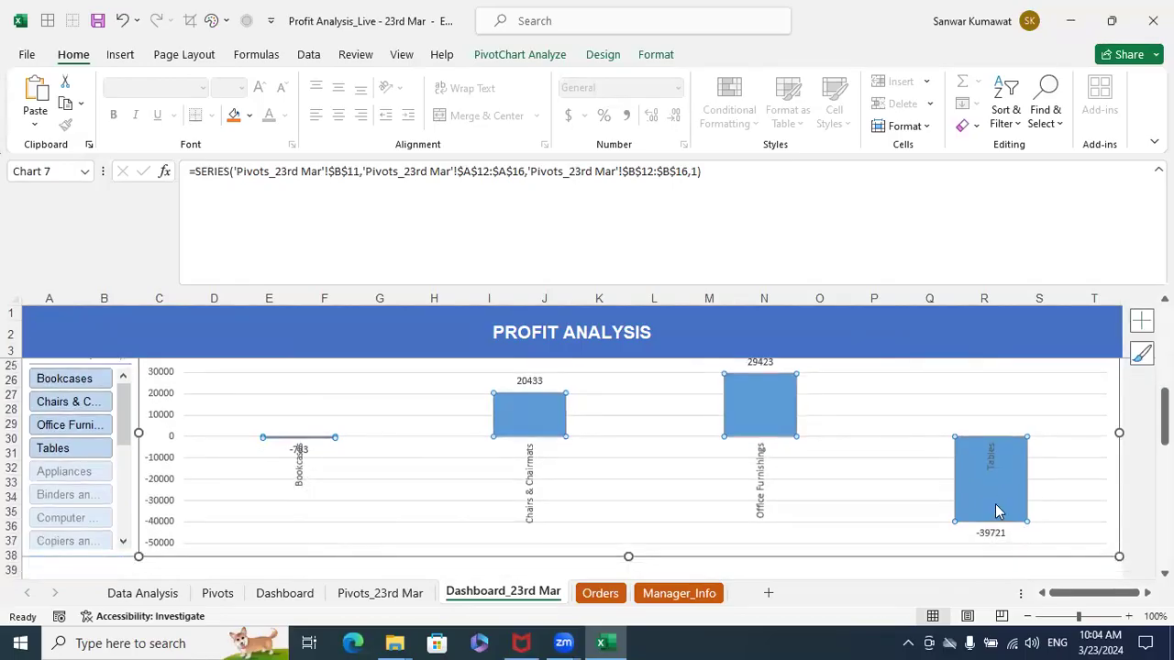
mouse_move(992, 496)
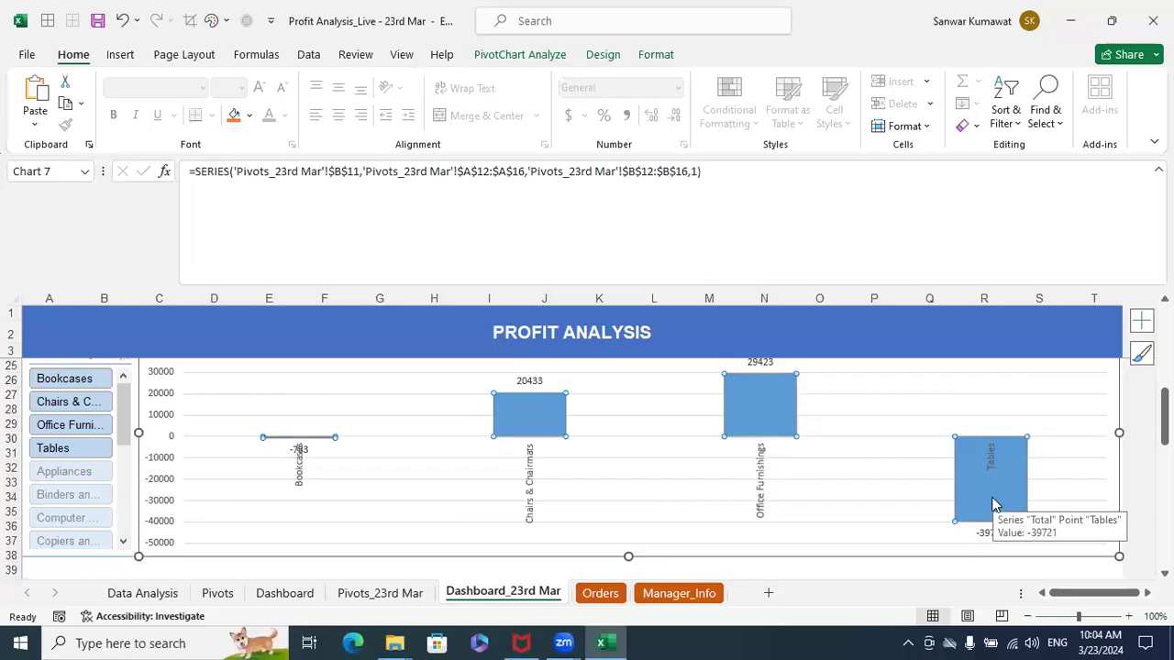
Switch the year filter to 2011 and examine the furniture sub-category profits, especially Tables
scroll(626, 443, "up", 1)
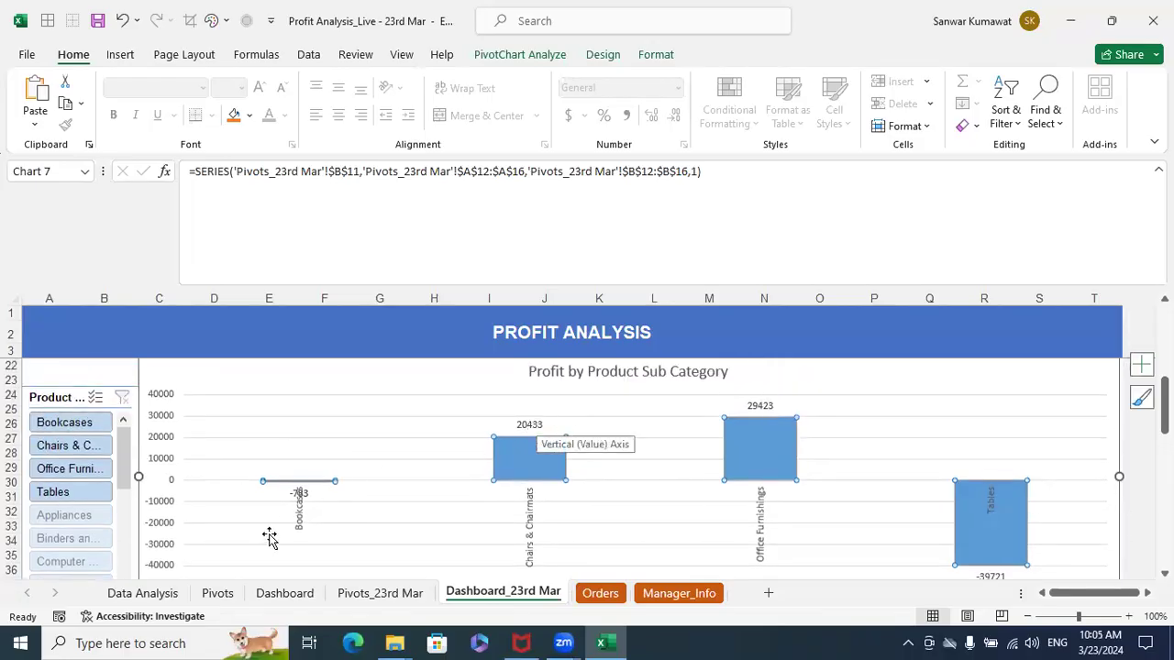
scroll(275, 550, "up", 6)
left_click(57, 454)
scroll(546, 465, "down", 2)
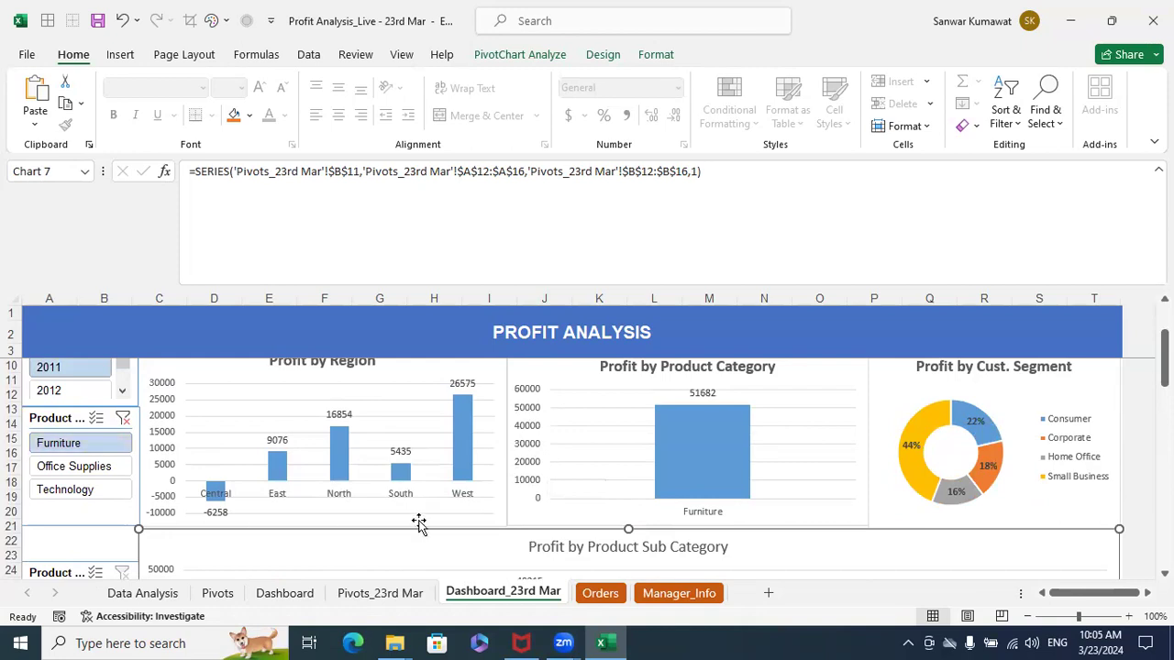
scroll(419, 523, "down", 3)
scroll(419, 523, "down", 2)
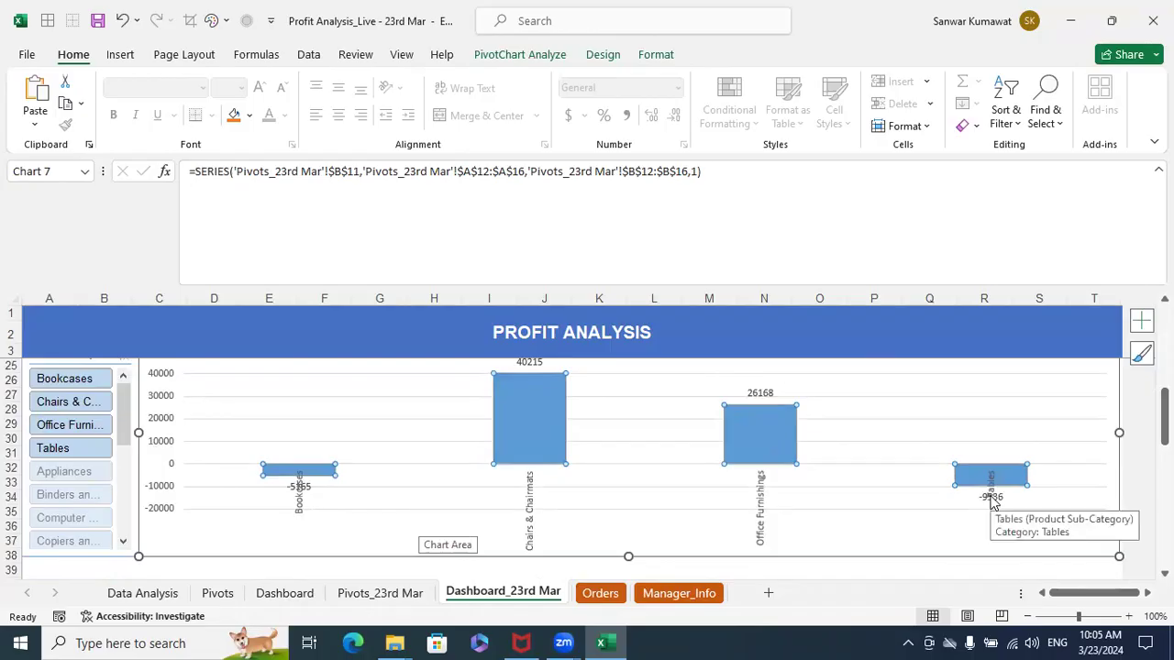
Switch the year filter to 2012 and examine the furniture sub-category profits
scroll(105, 473, "up", 6)
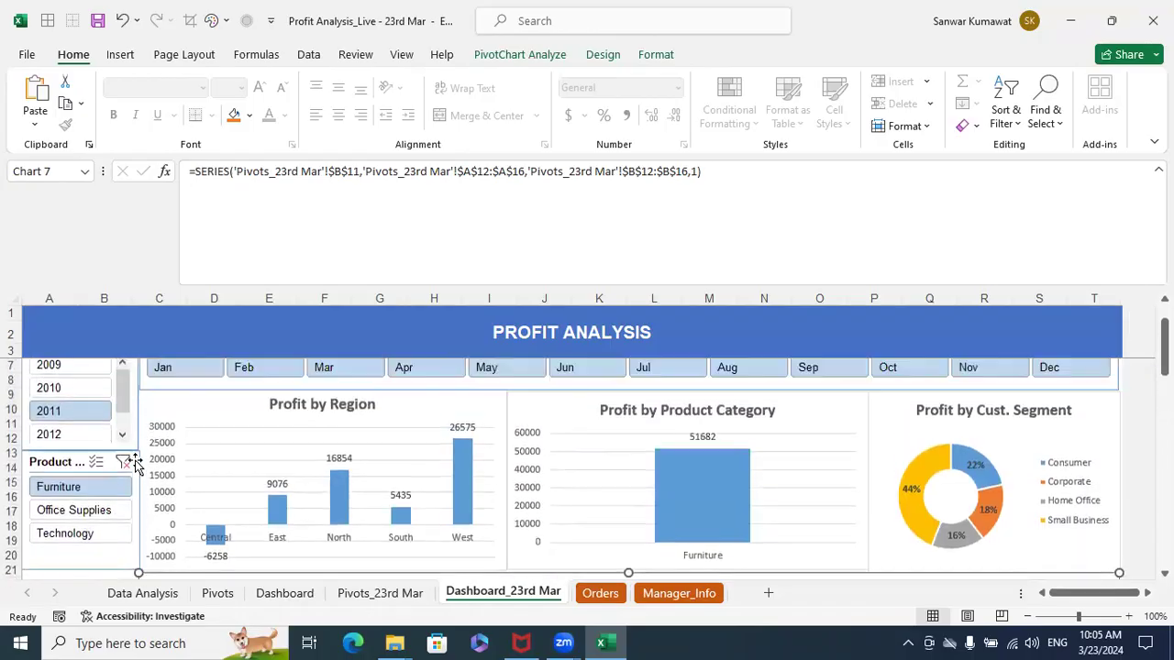
left_click(83, 435)
scroll(587, 479, "down", 3)
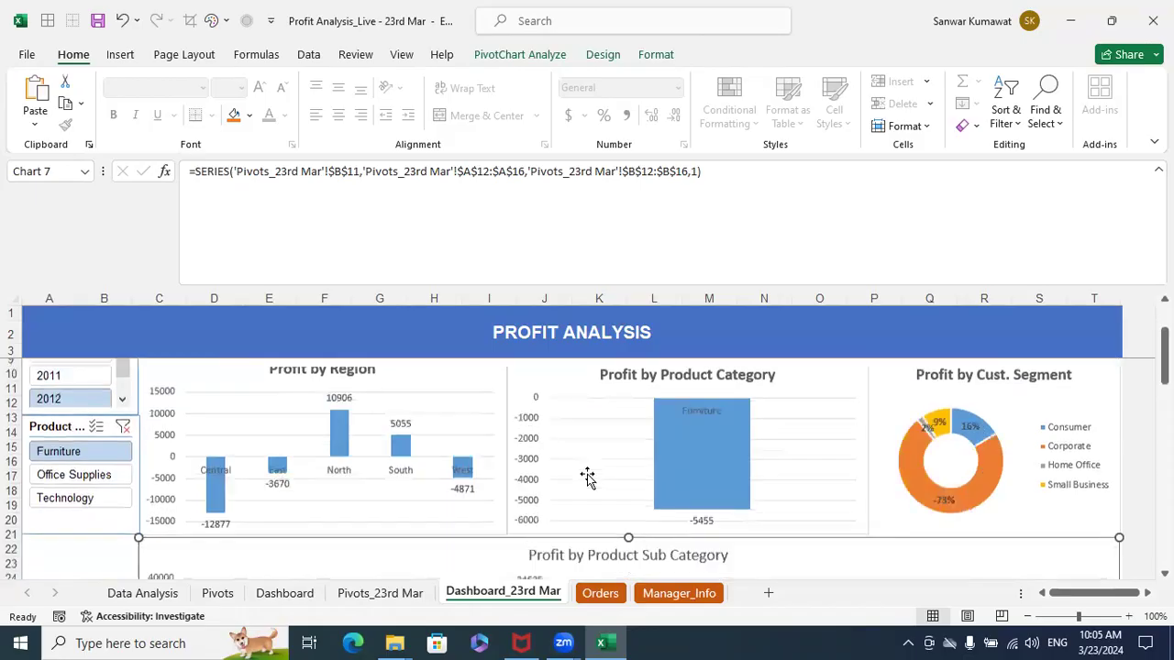
scroll(587, 477, "down", 3)
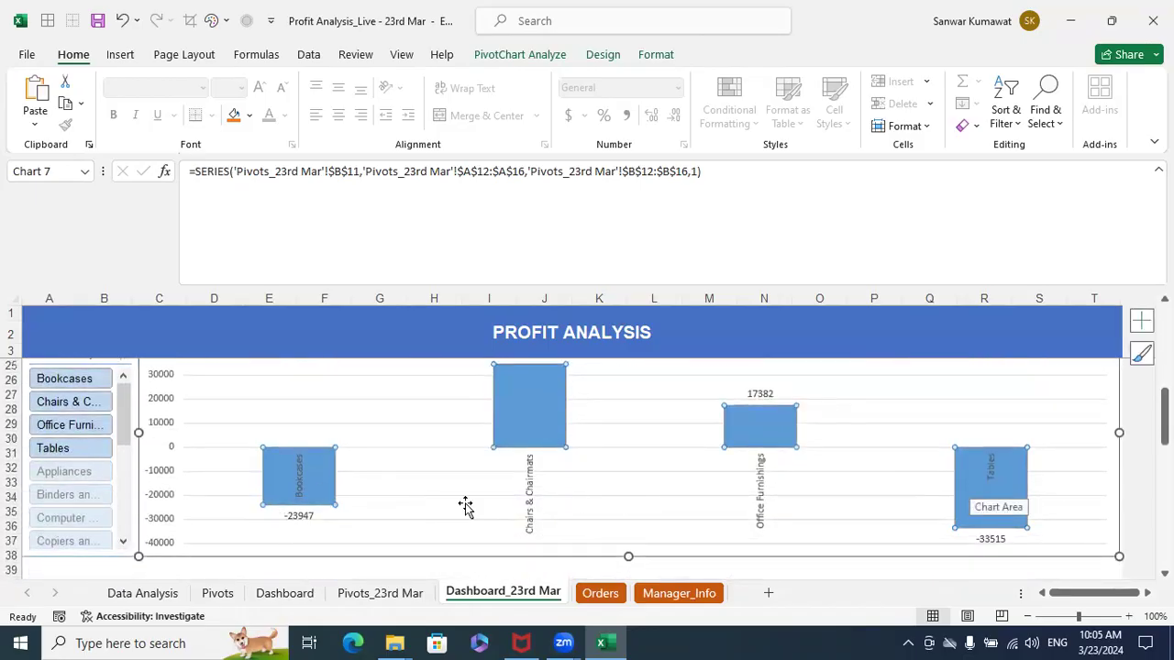
Clear the year and product category filters and deselect the sub-category chart
scroll(466, 507, "up", 7)
left_click(121, 383)
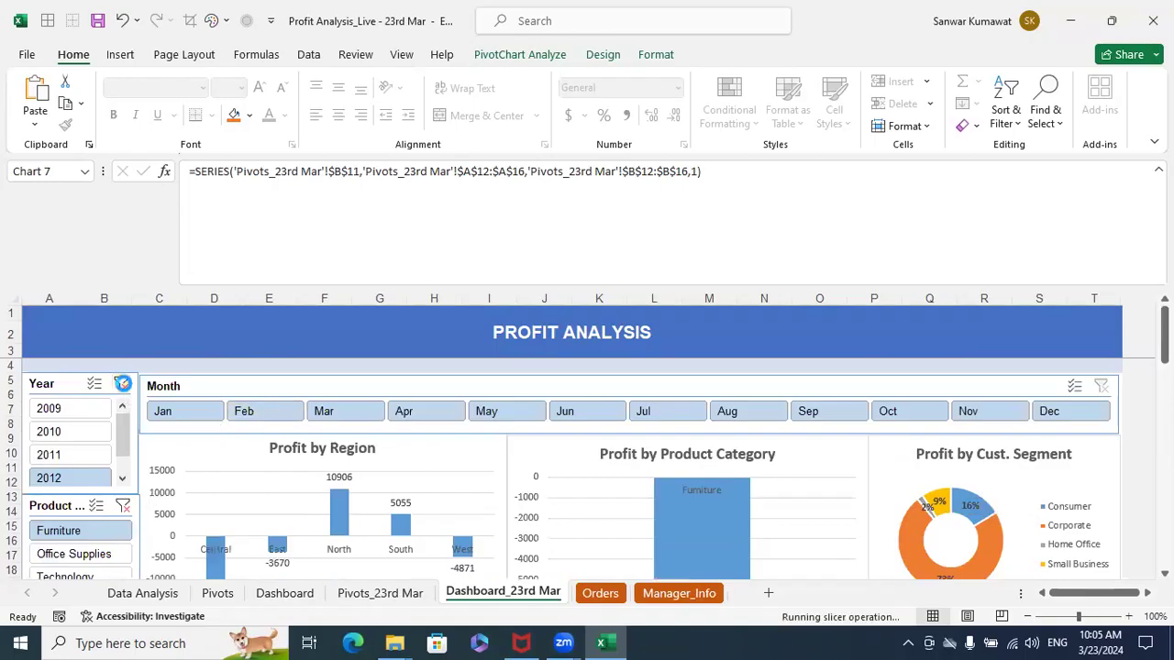
left_click(124, 508)
scroll(328, 475, "down", 4)
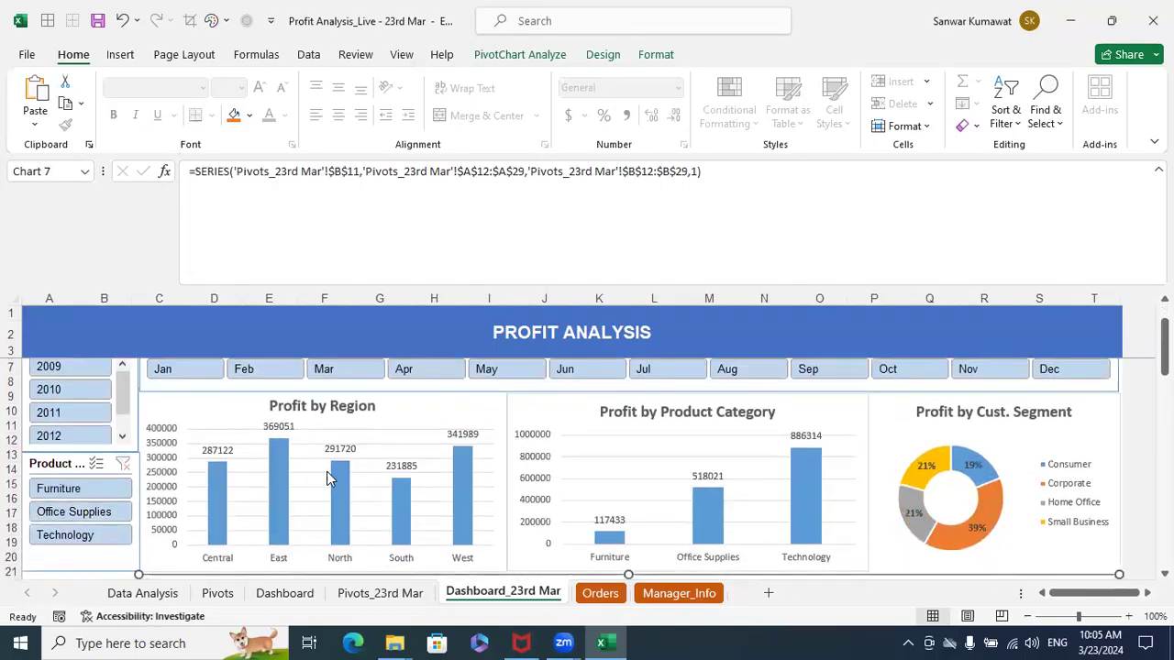
scroll(328, 475, "down", 4)
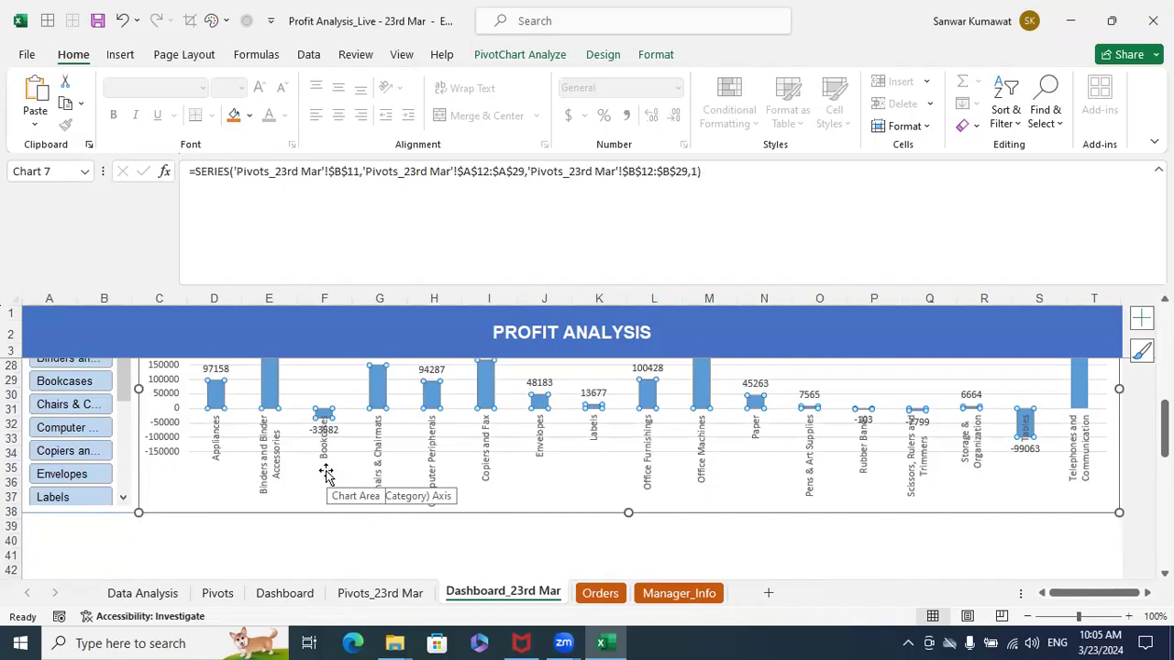
left_click(376, 553)
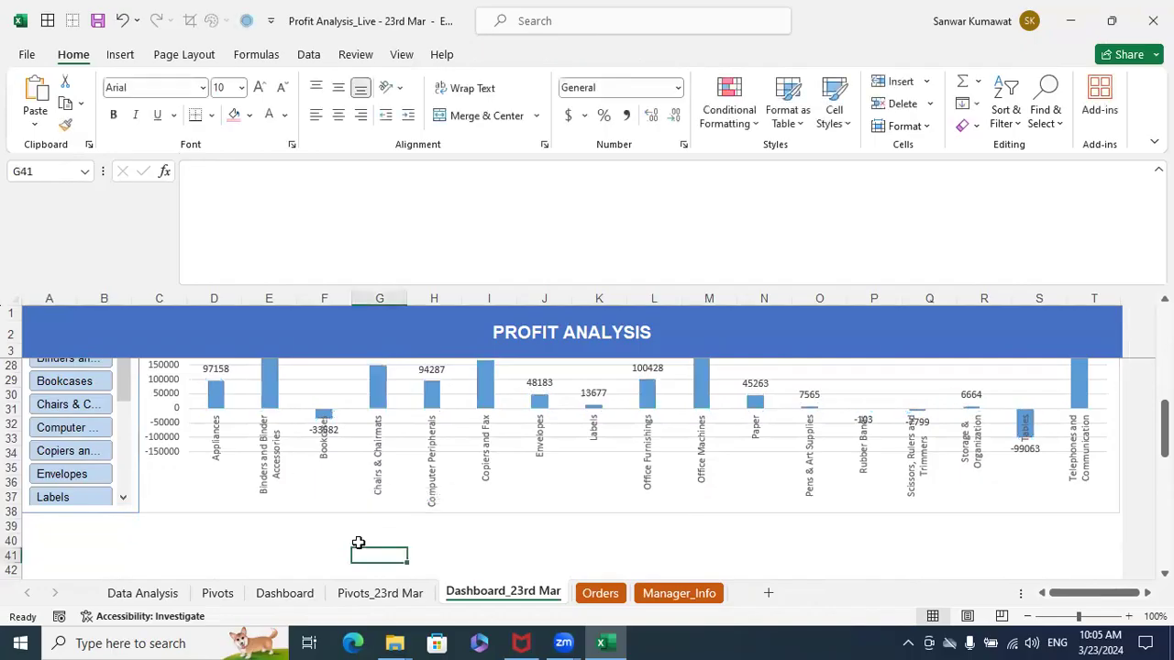
Examine the unfiltered dashboard from the region charts down to the sub-category chart and the empty area below it
scroll(376, 541, "up", 2)
scroll(377, 541, "up", 1)
scroll(376, 541, "up", 2)
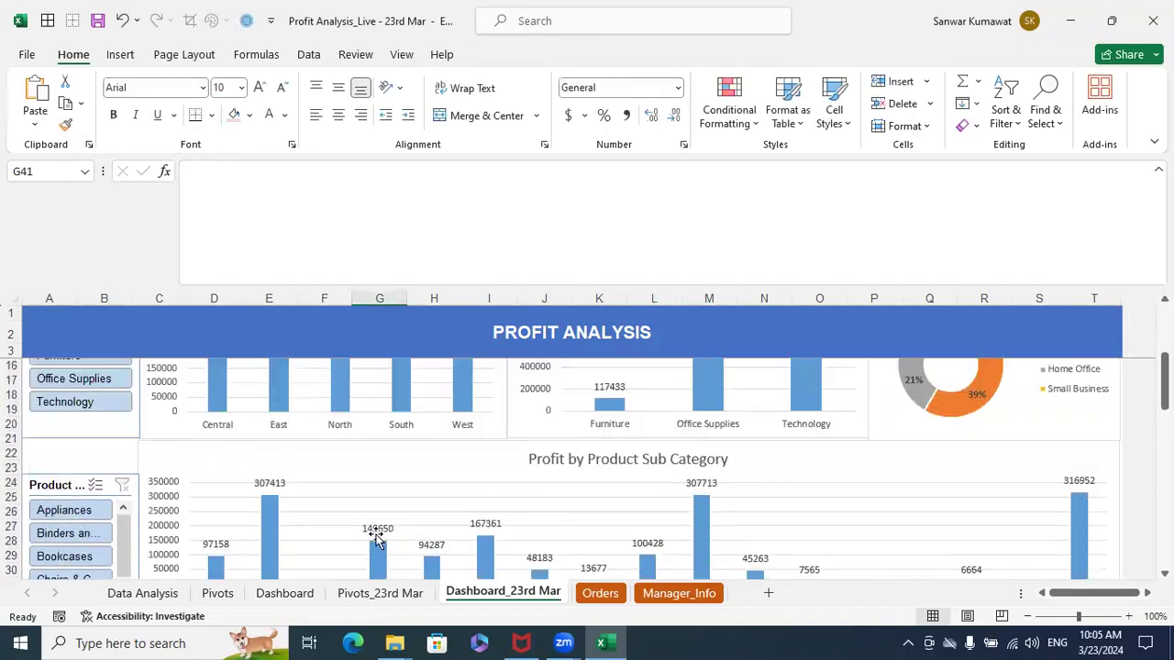
scroll(376, 541, "up", 4)
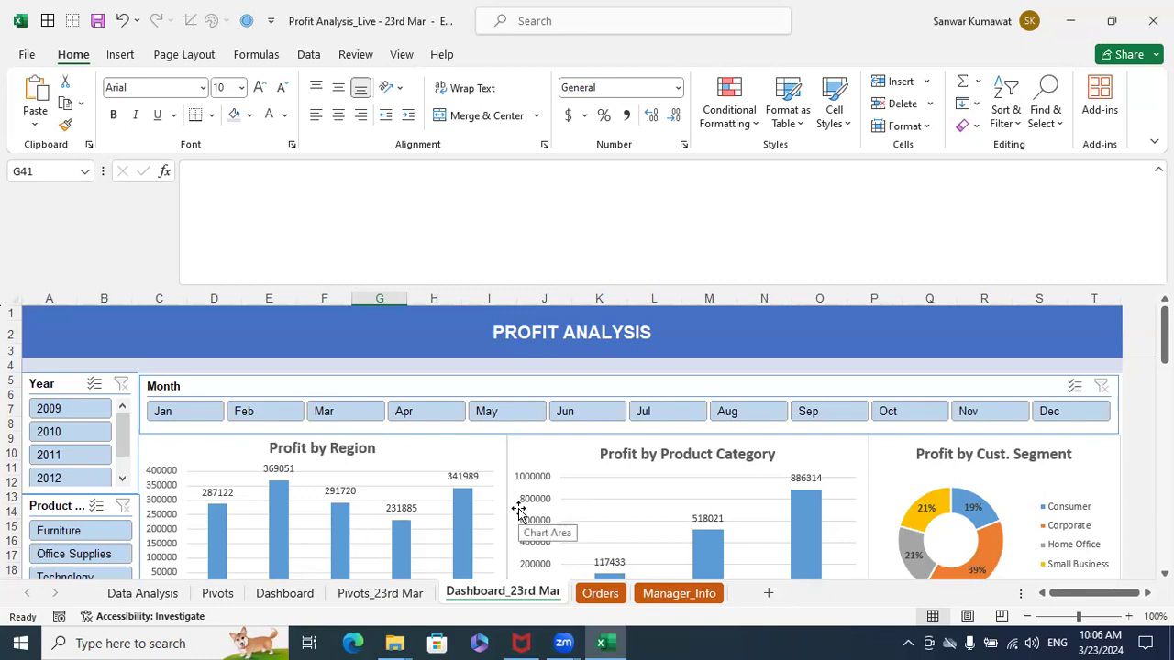
scroll(518, 510, "down", 5)
scroll(518, 511, "down", 3)
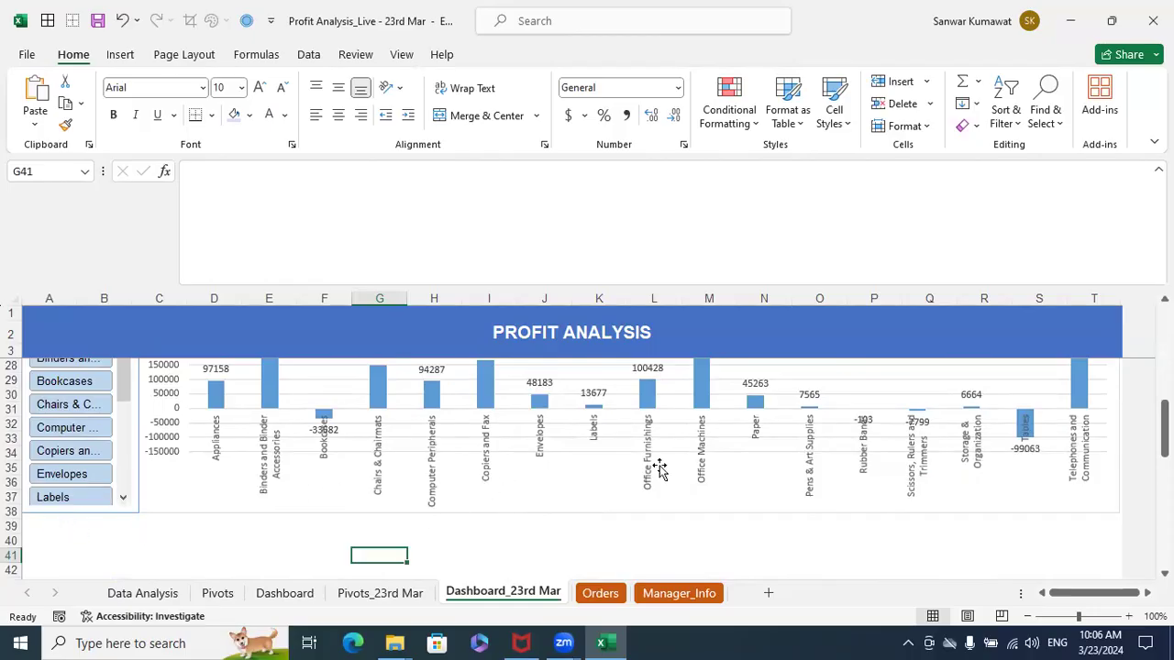
scroll(144, 485, "up", 1)
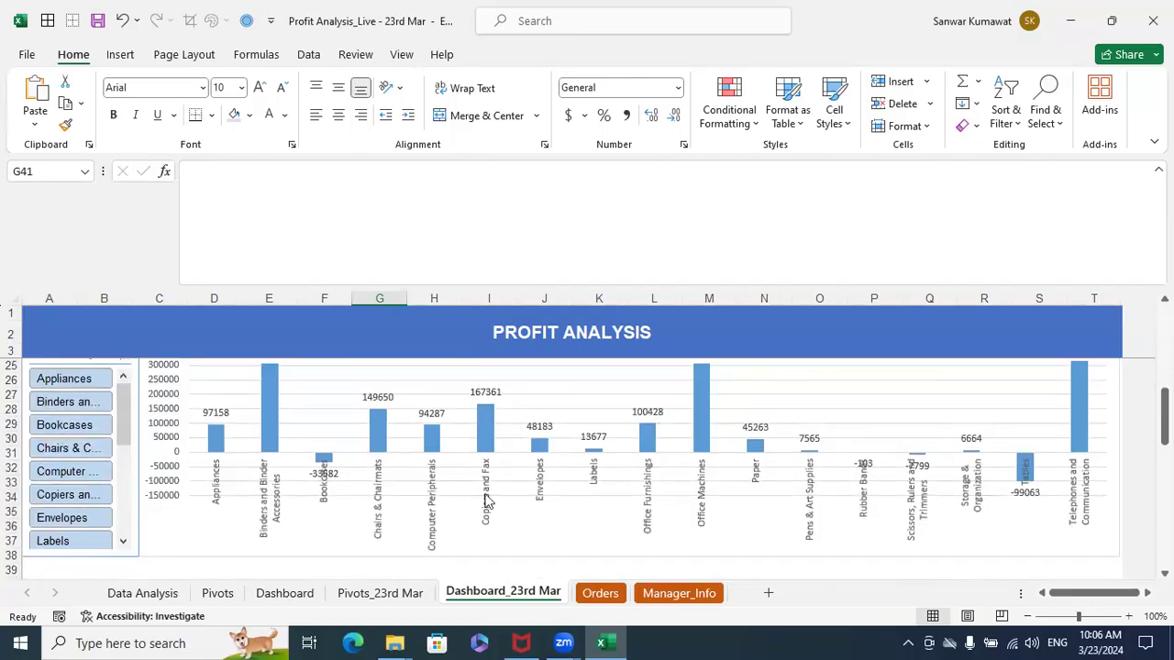
scroll(482, 493, "down", 3)
Copy the Product Category pivot table on the Pivots_23rd Mar sheet and paste it at cell D11
left_click(380, 593)
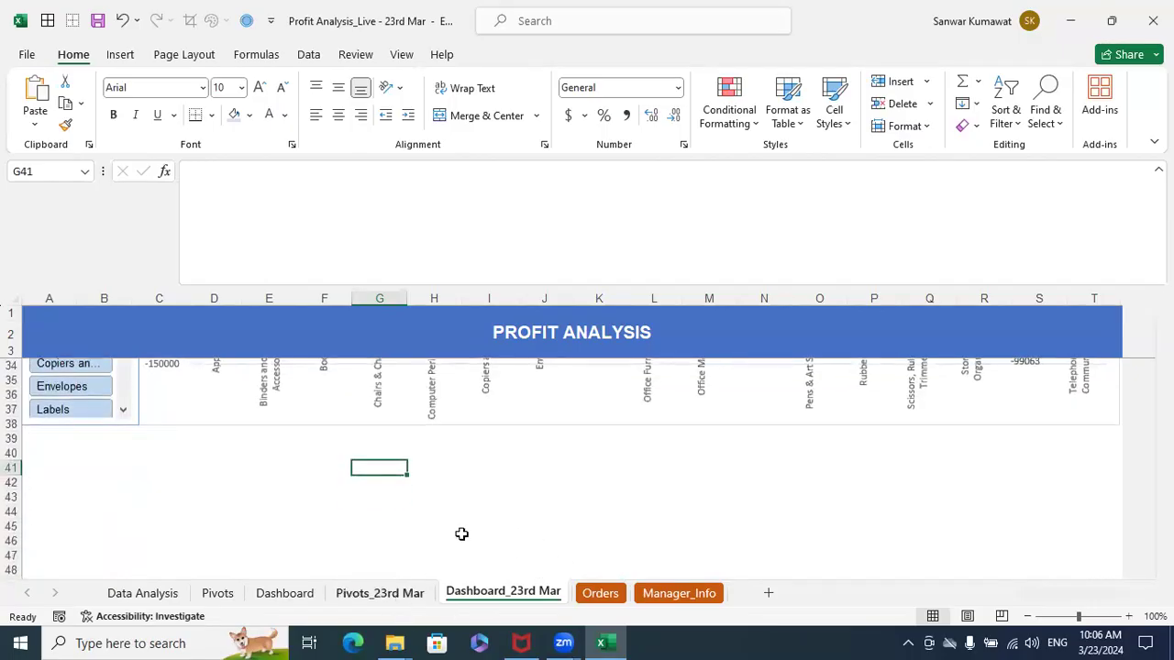
scroll(163, 367, "up", 2)
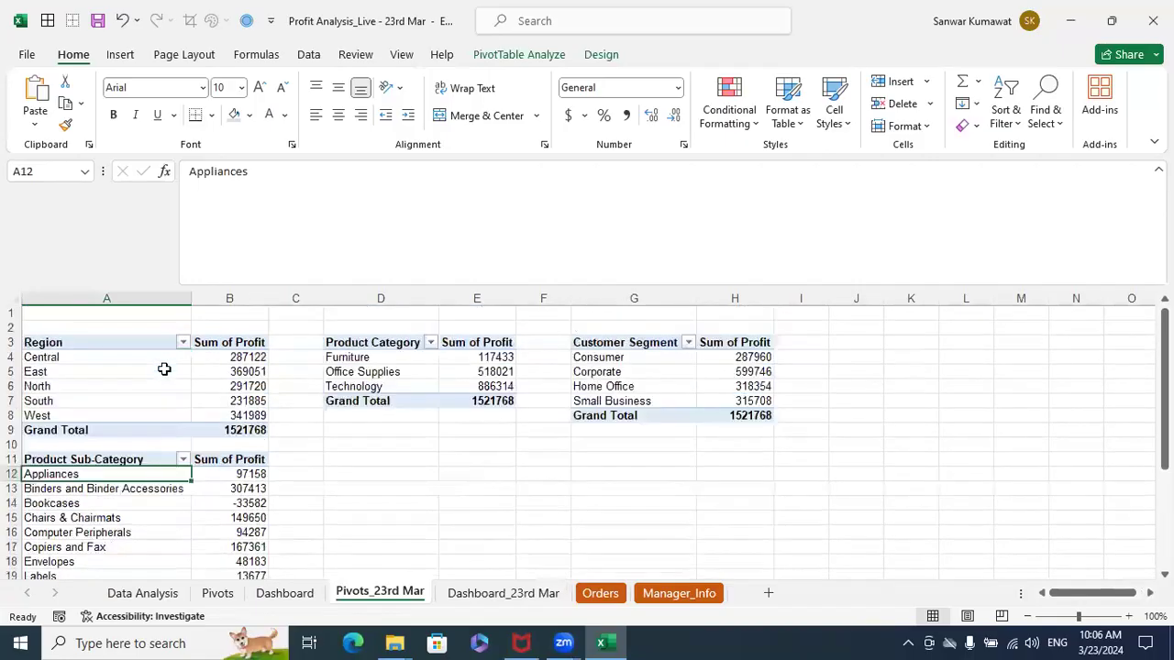
left_click(370, 334)
left_click(370, 336)
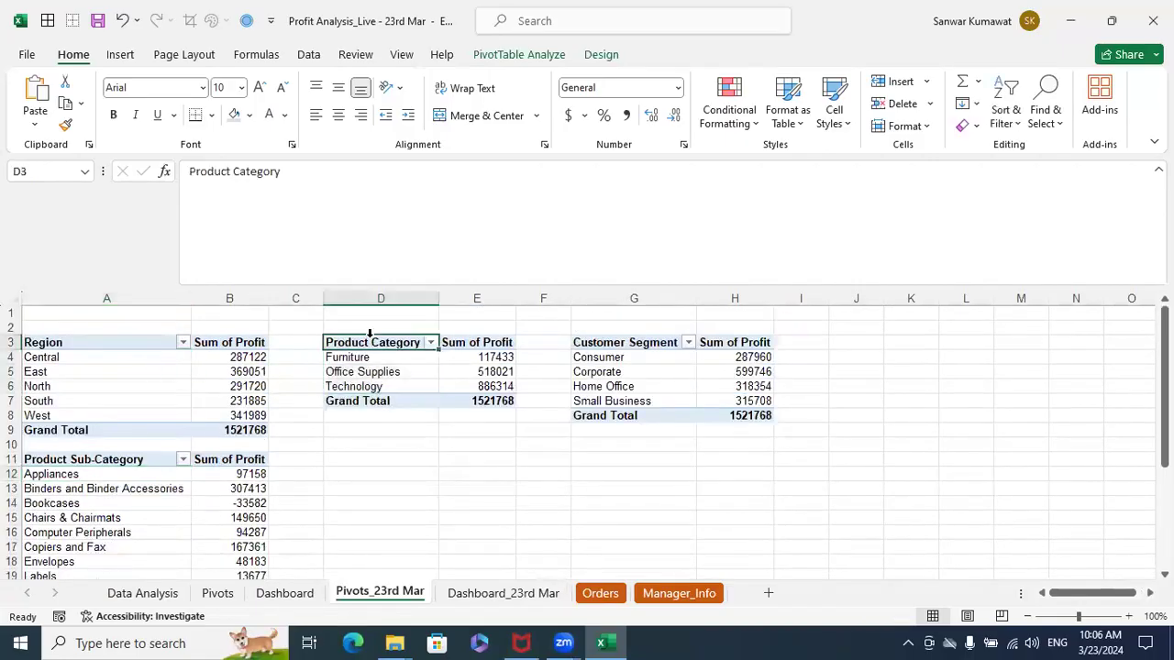
left_click(396, 458)
left_click(396, 339)
key("shift+Right")
key("shift+Down")
key("shift+Down")
key("shift+Down")
key("shift+Down")
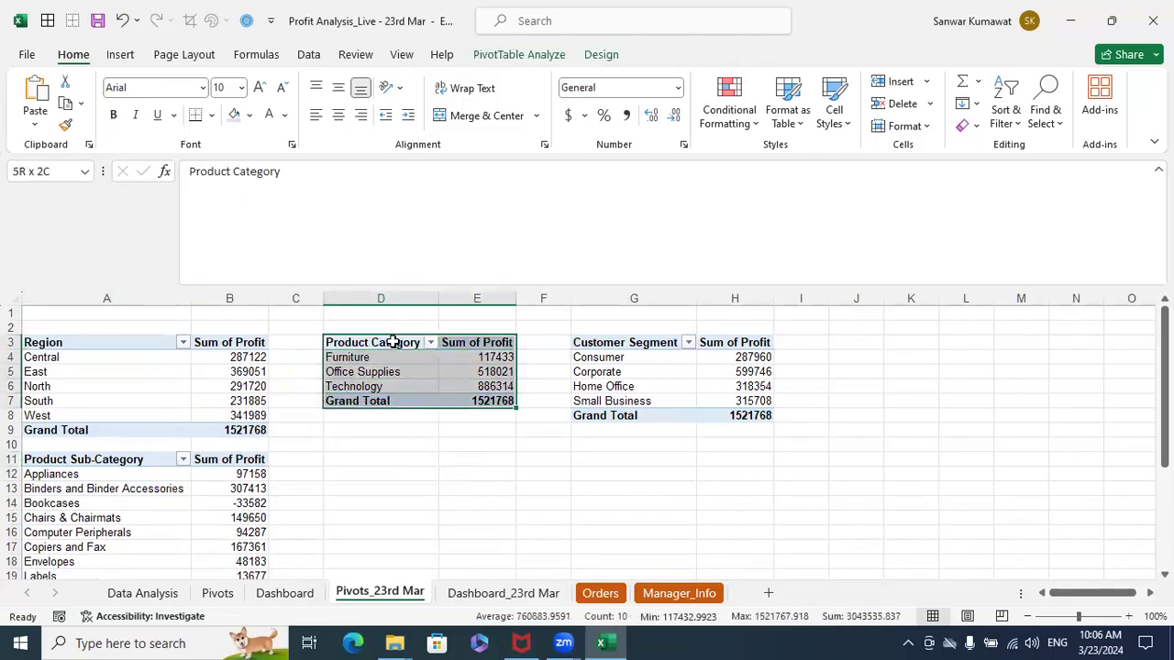
key("ctrl+c")
scroll(413, 385, "down", 2)
left_click(403, 374)
key("ctrl+v")
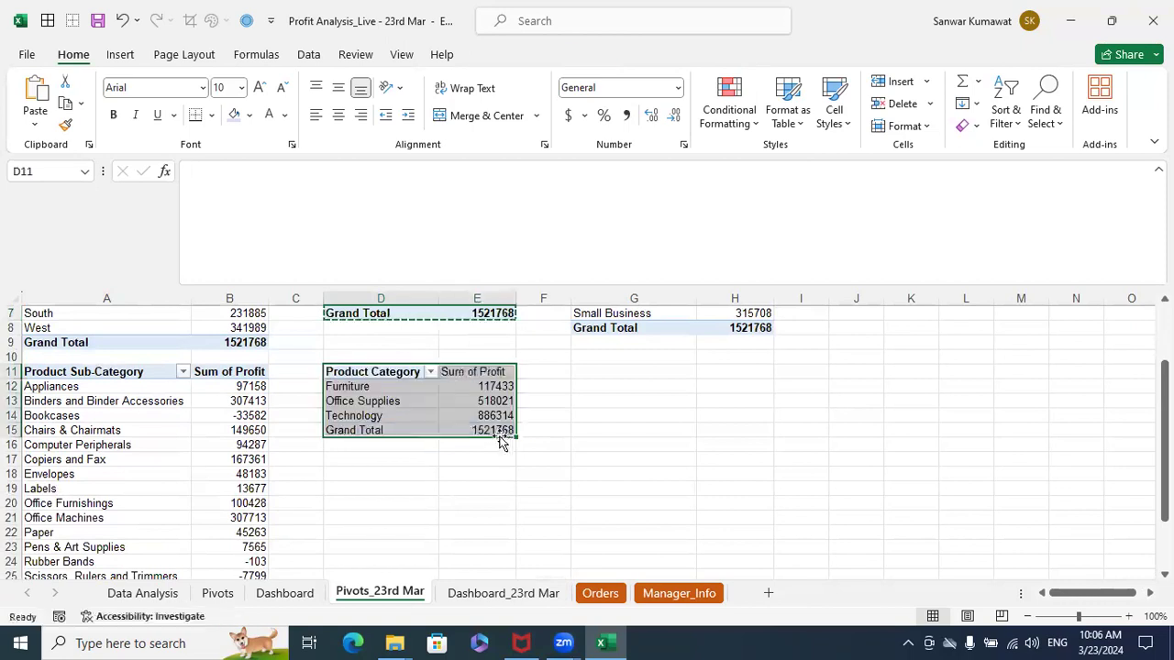
left_click(626, 419)
Show the field list of the pasted pivot table and replace Product Category with Product Name in its rows
left_click(418, 386)
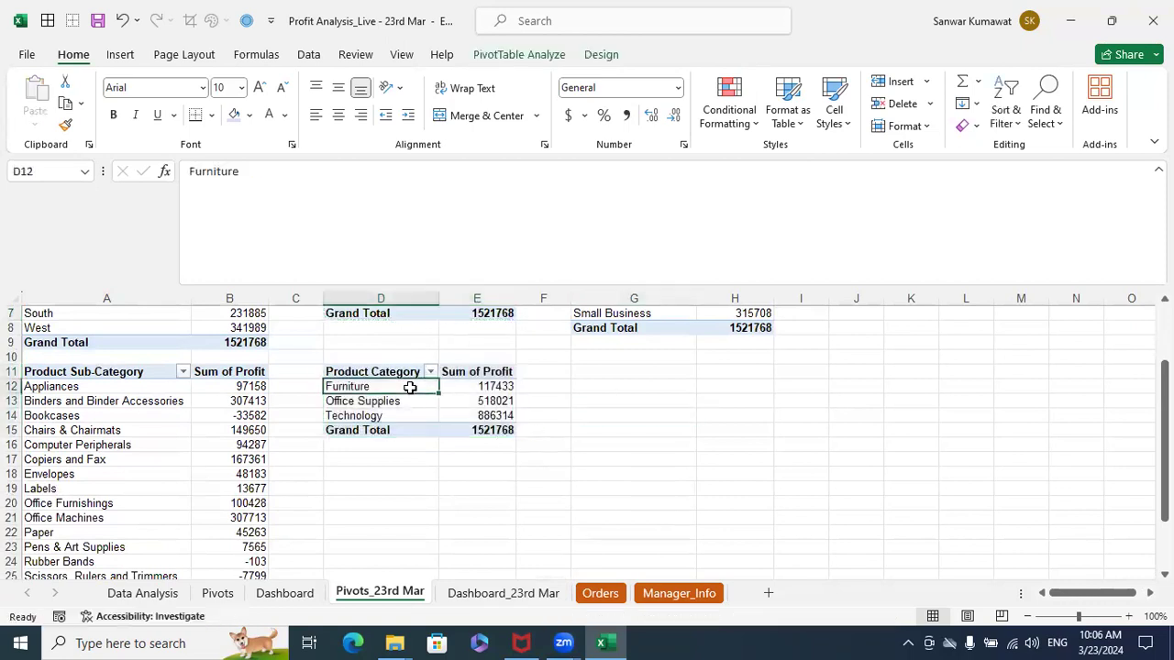
right_click(412, 387)
left_click(463, 376)
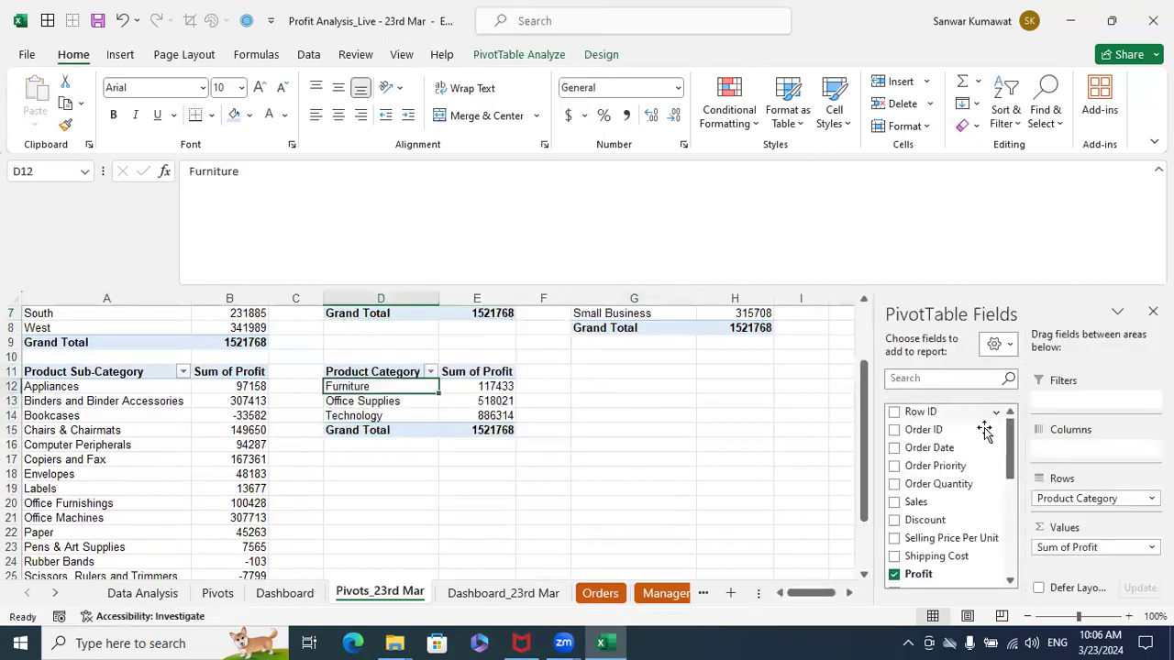
left_click_drag(1061, 498, 997, 503)
left_click_drag(924, 538, 1075, 507)
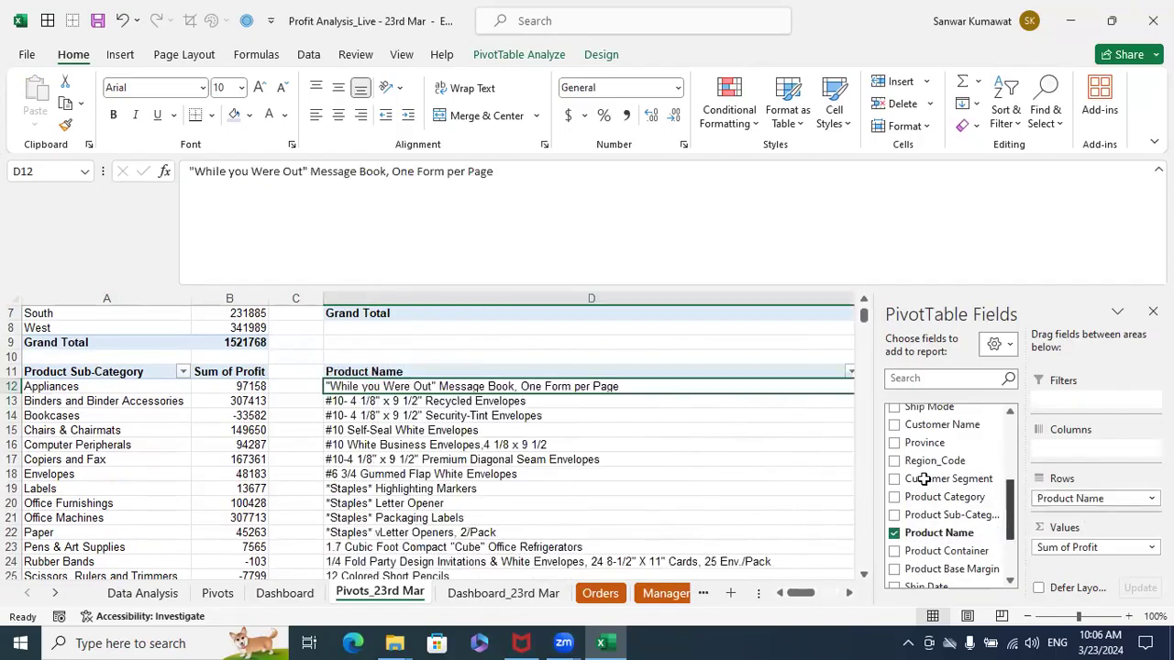
Insert a column PivotChart from the Product Name pivot table, selecting its data without the Grand Total row
left_click(645, 343)
left_click(612, 371)
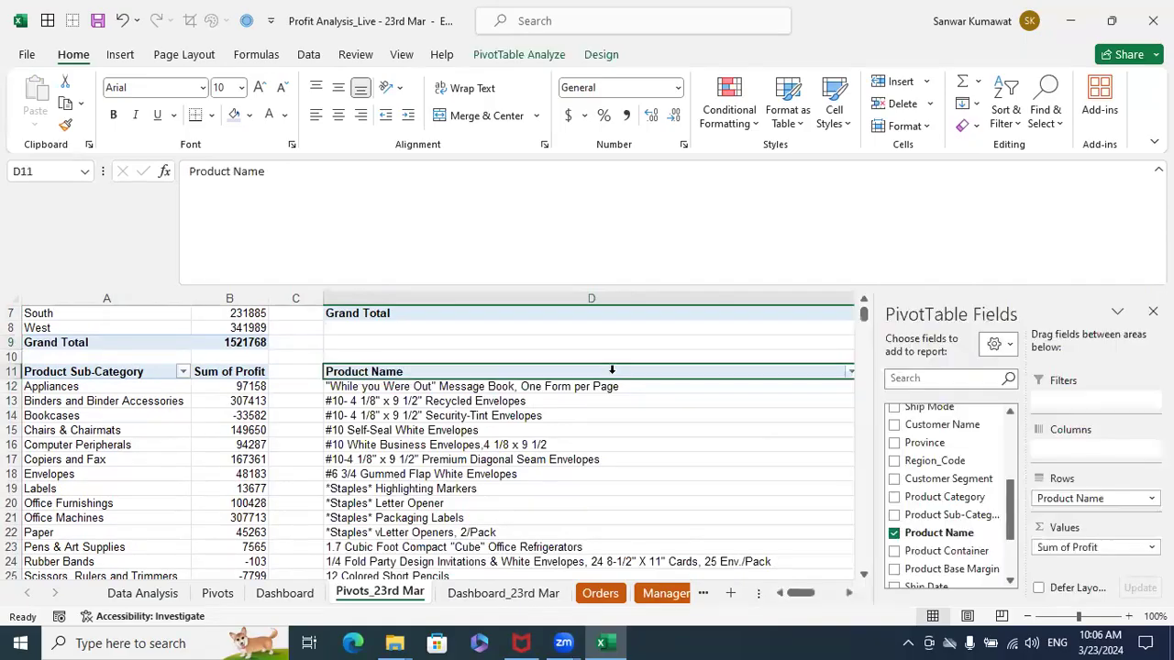
key("shift+Right")
key("shift+Right")
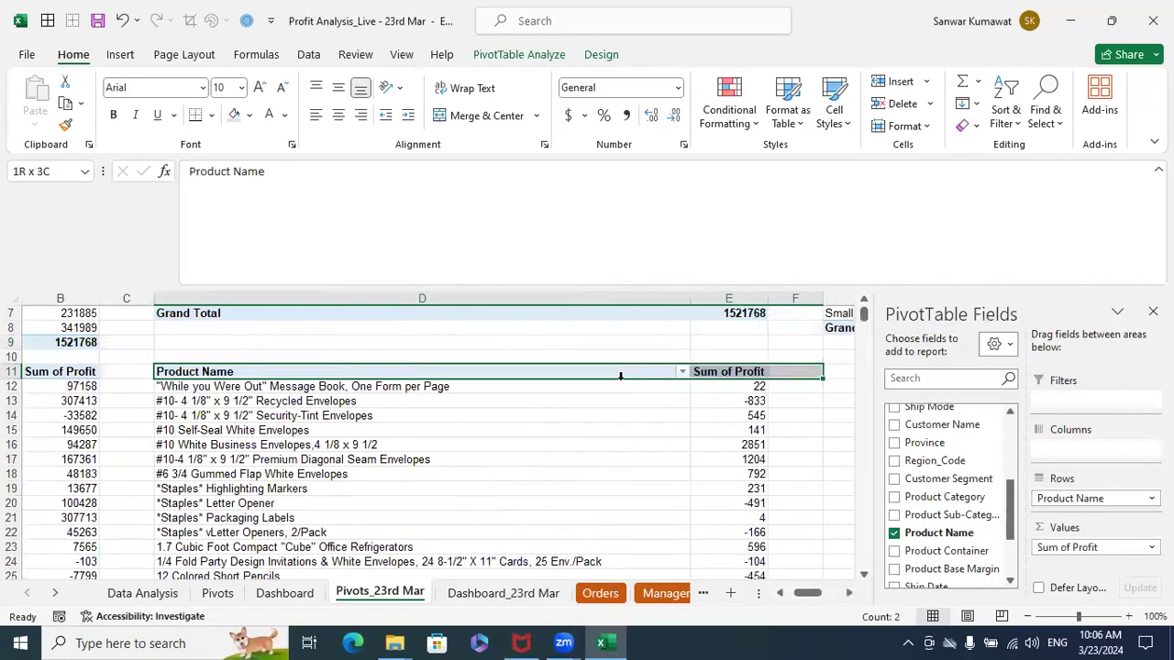
key("shift+Left")
key("ctrl+shift+Down")
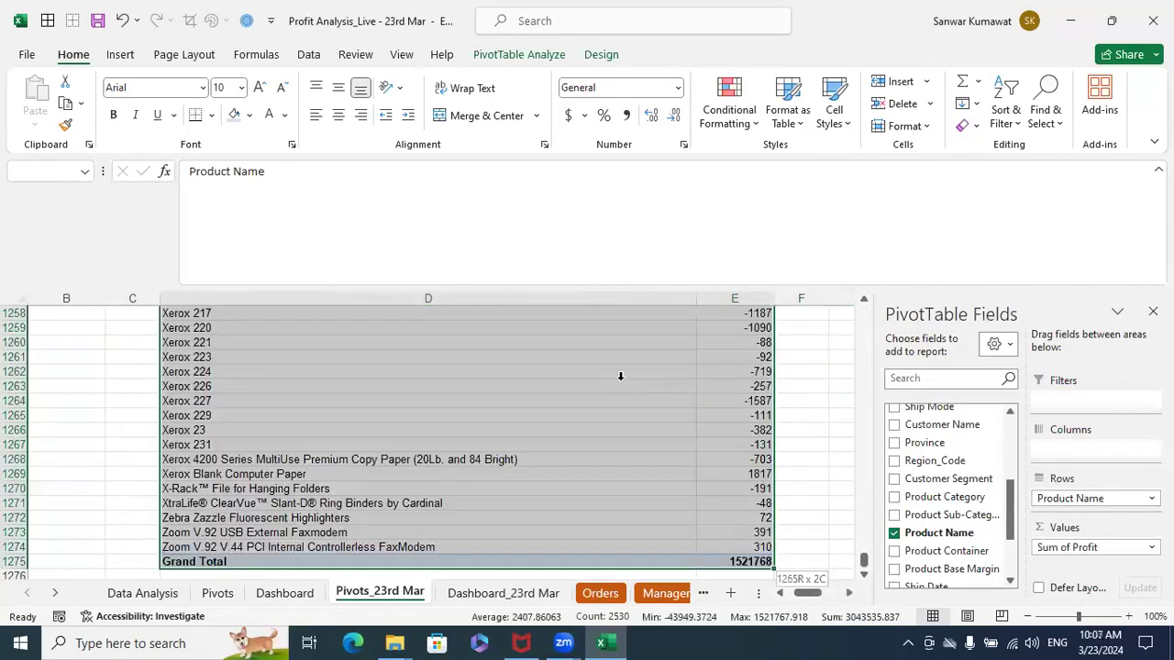
key("shift+Up")
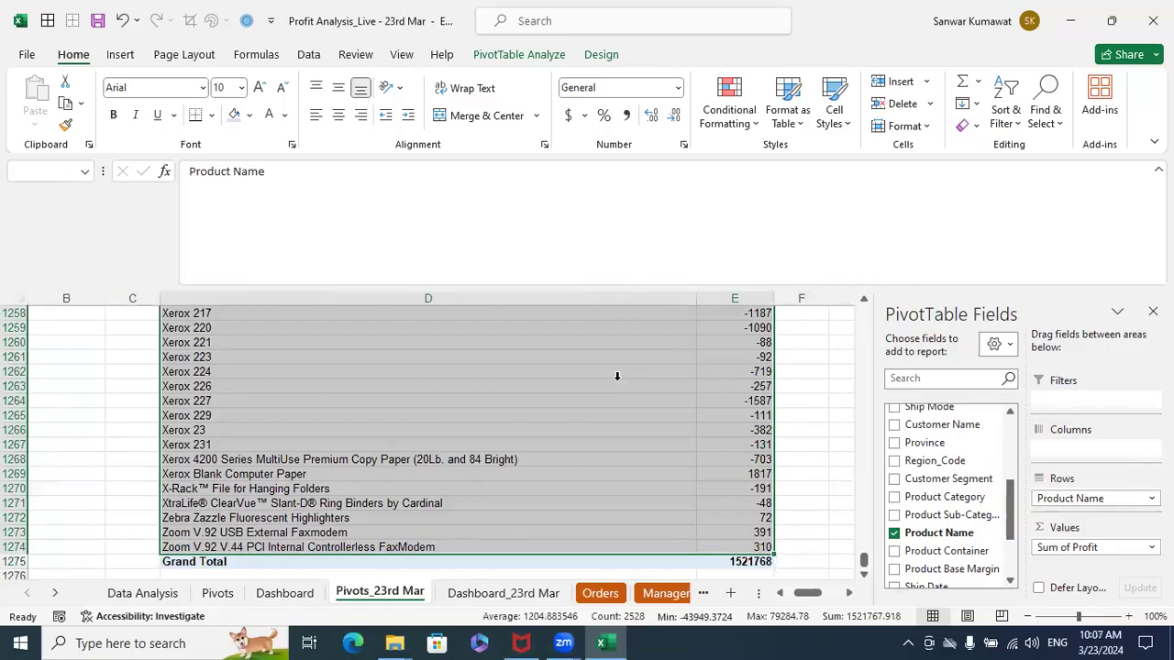
left_click(120, 54)
left_click(519, 85)
left_click(523, 133)
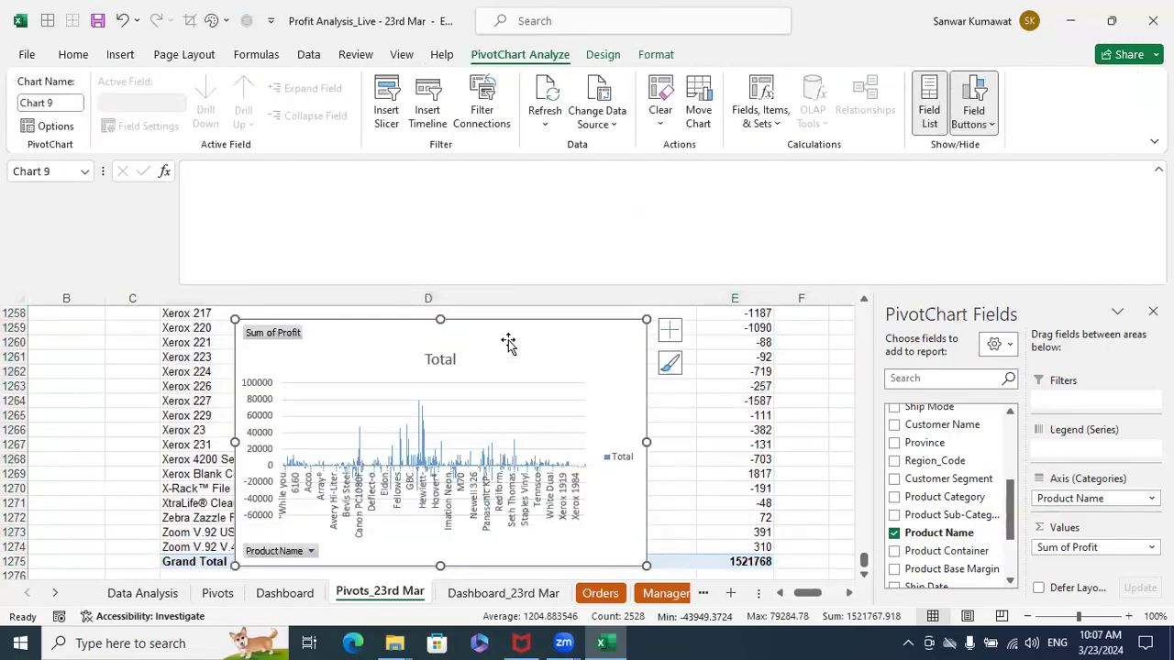
Hide all field buttons on the new product name chart and delete its legend
right_click(291, 336)
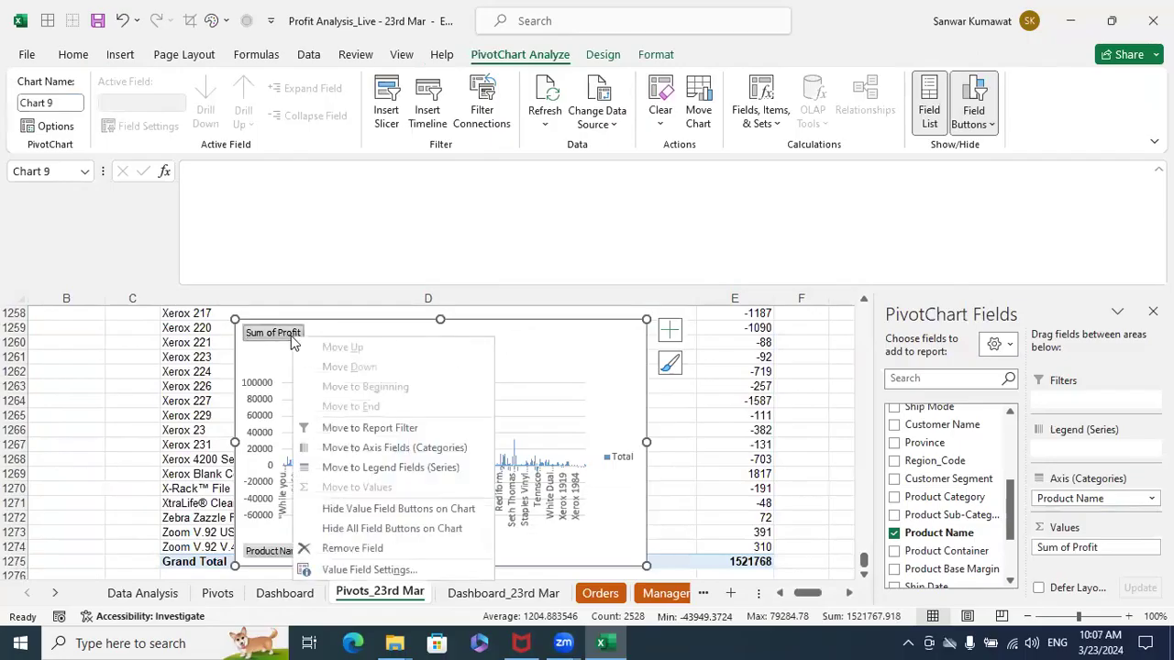
left_click(341, 530)
left_click(624, 458)
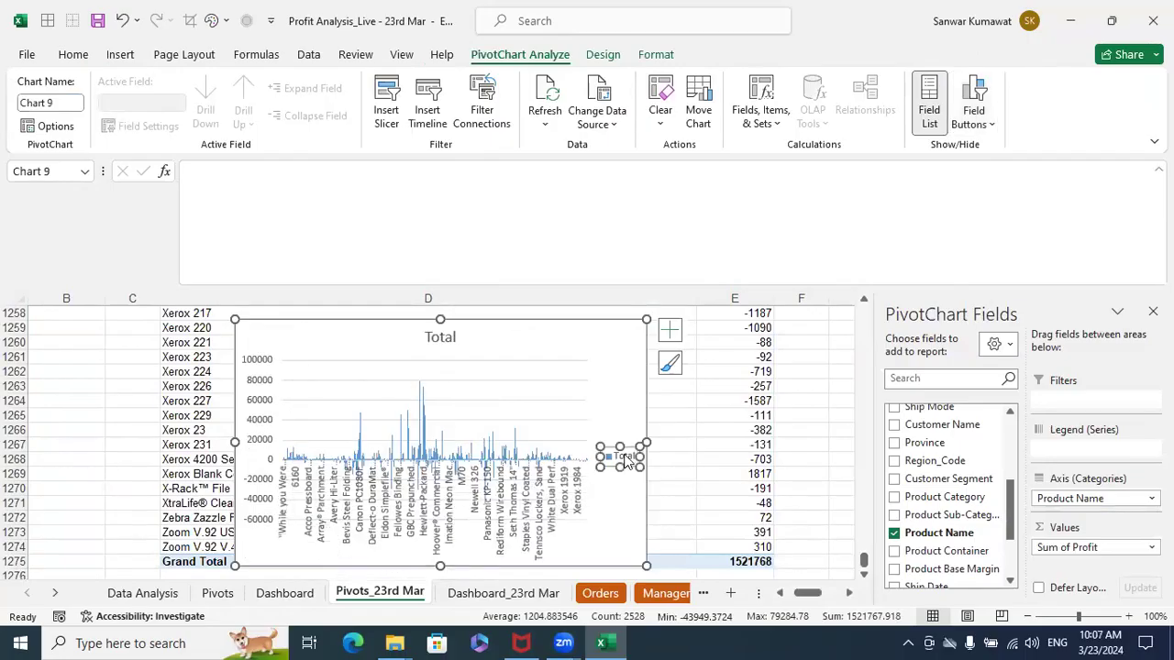
key("Delete")
Change the chart title to "Profit by Product Name"
double_click(441, 338)
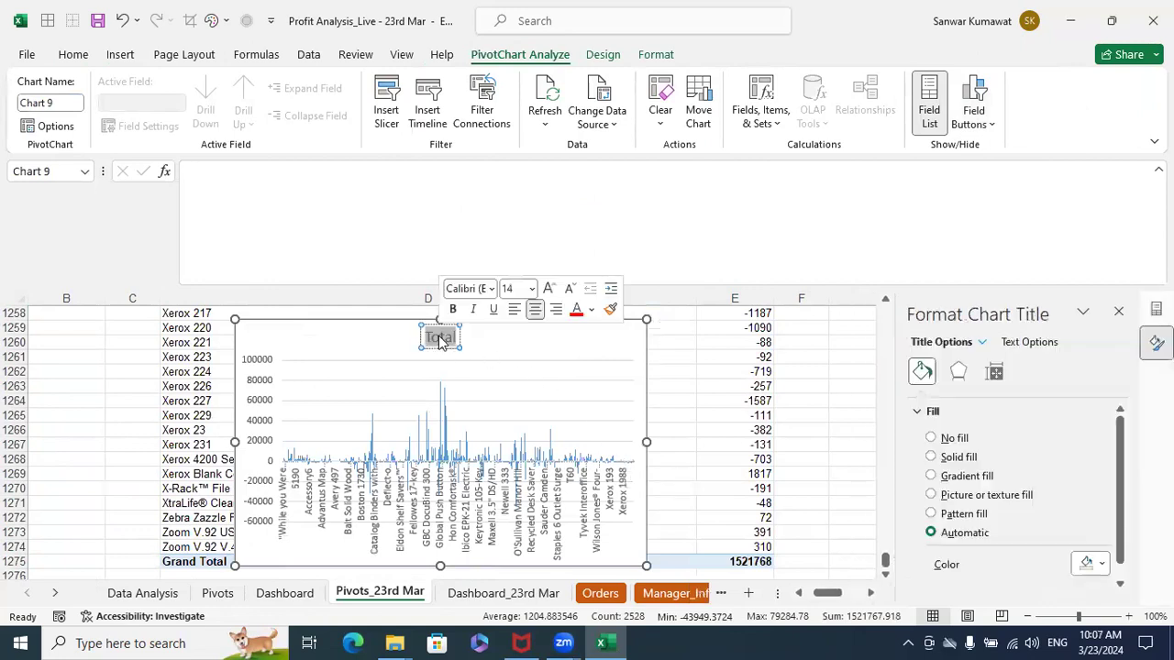
type("Profit")
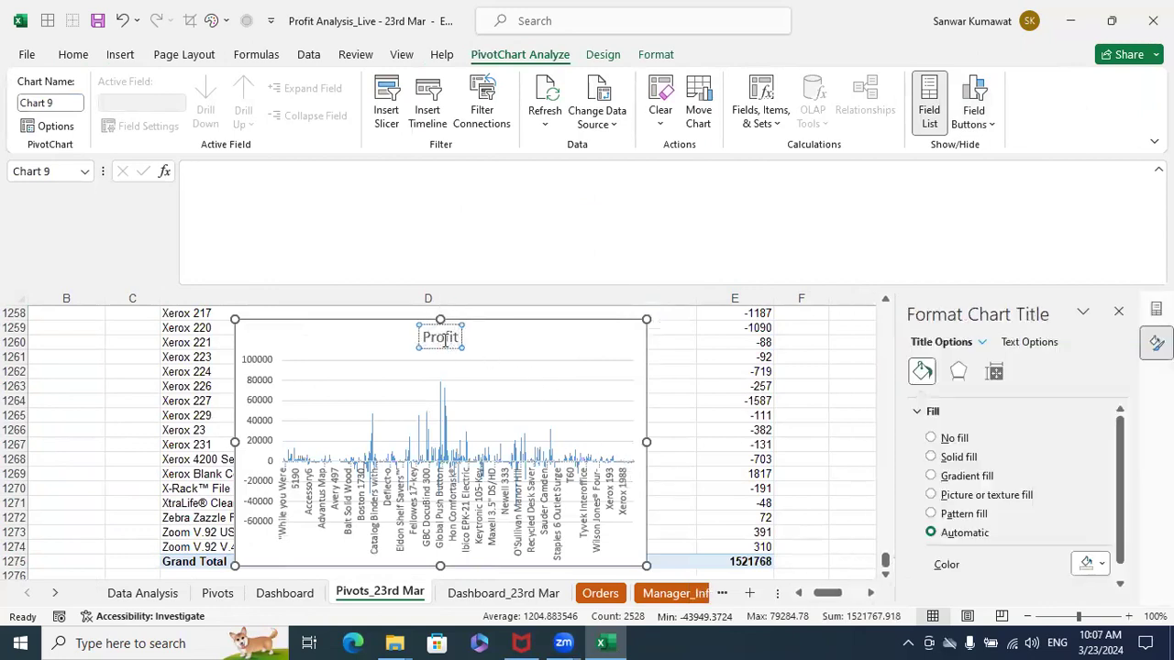
type(" by Product Name")
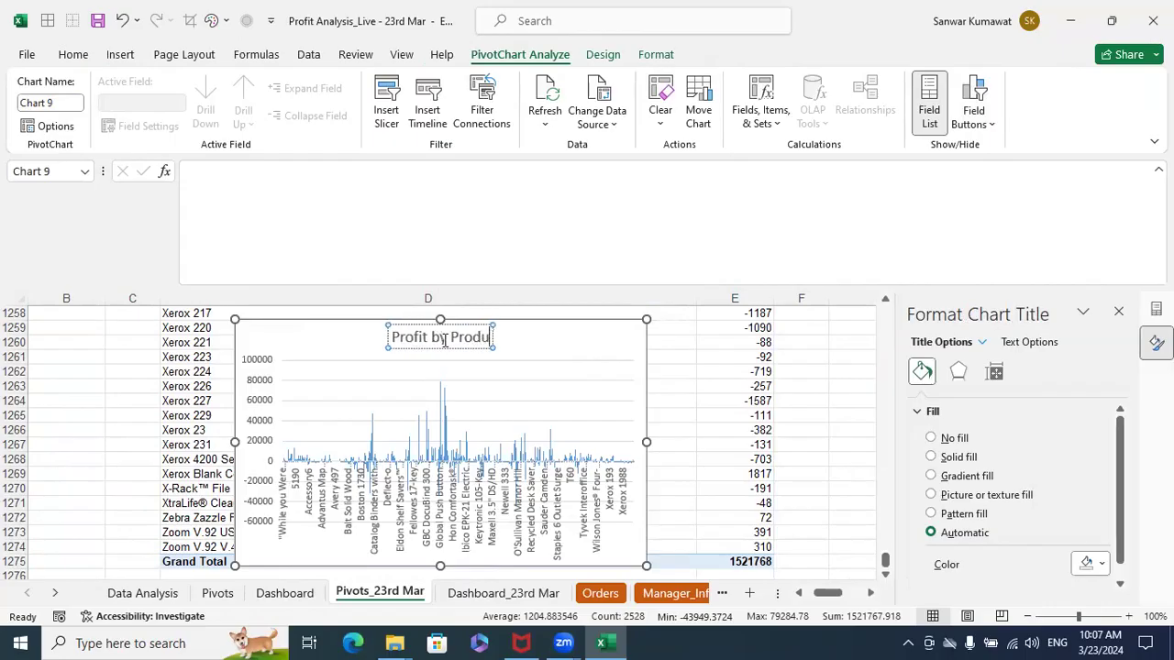
left_click(698, 384)
Move the Profit by Product Name chart to the Dashboard_23rd Mar sheet, aligned at column A directly below the sub-category slicer
left_click(591, 347)
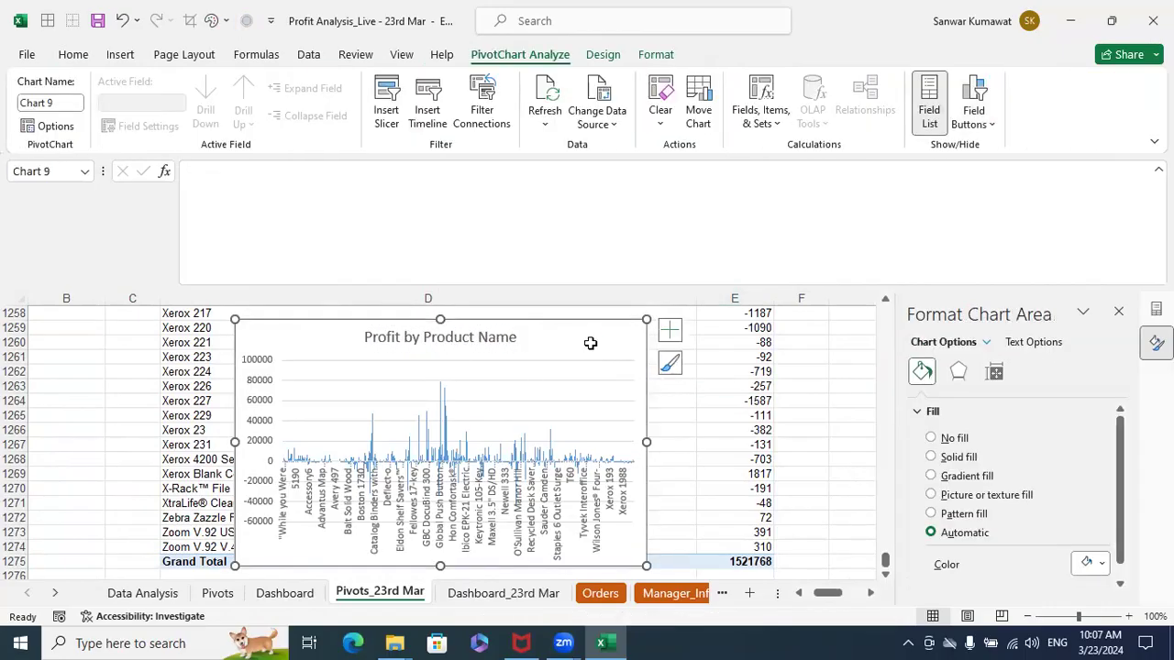
key("Escape")
left_click(486, 594)
left_click(504, 482)
key("ctrl+v")
left_click_drag(518, 486, 73, 431)
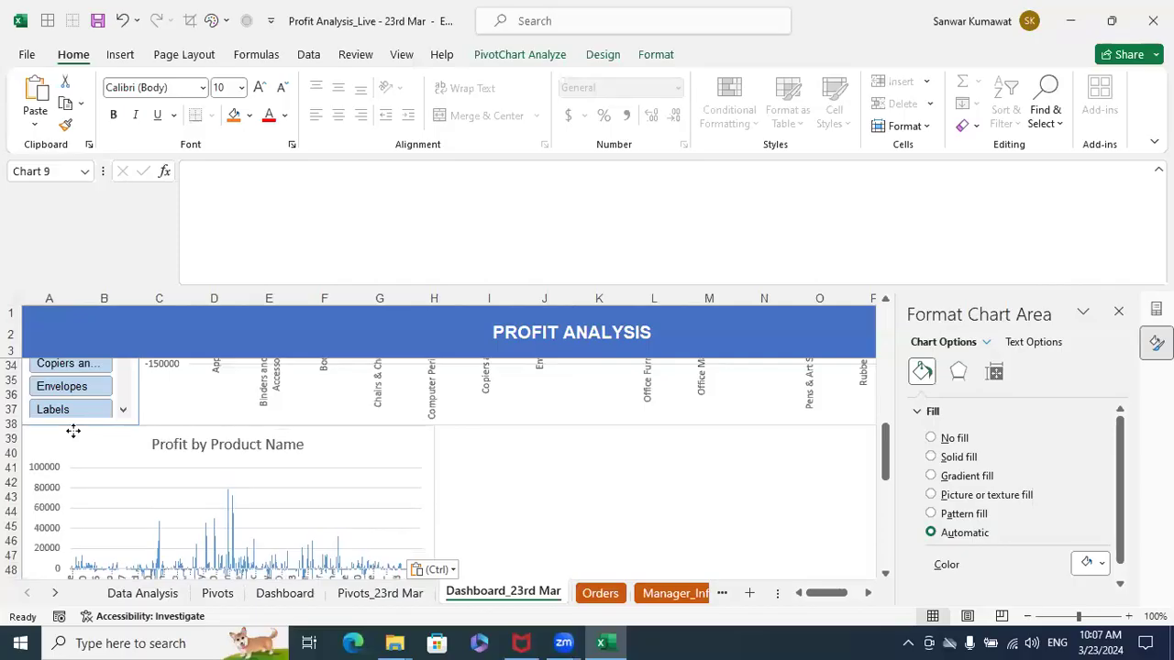
Close the side panes and widen the Profit by Product Name chart to span columns A to T
left_click(1156, 309)
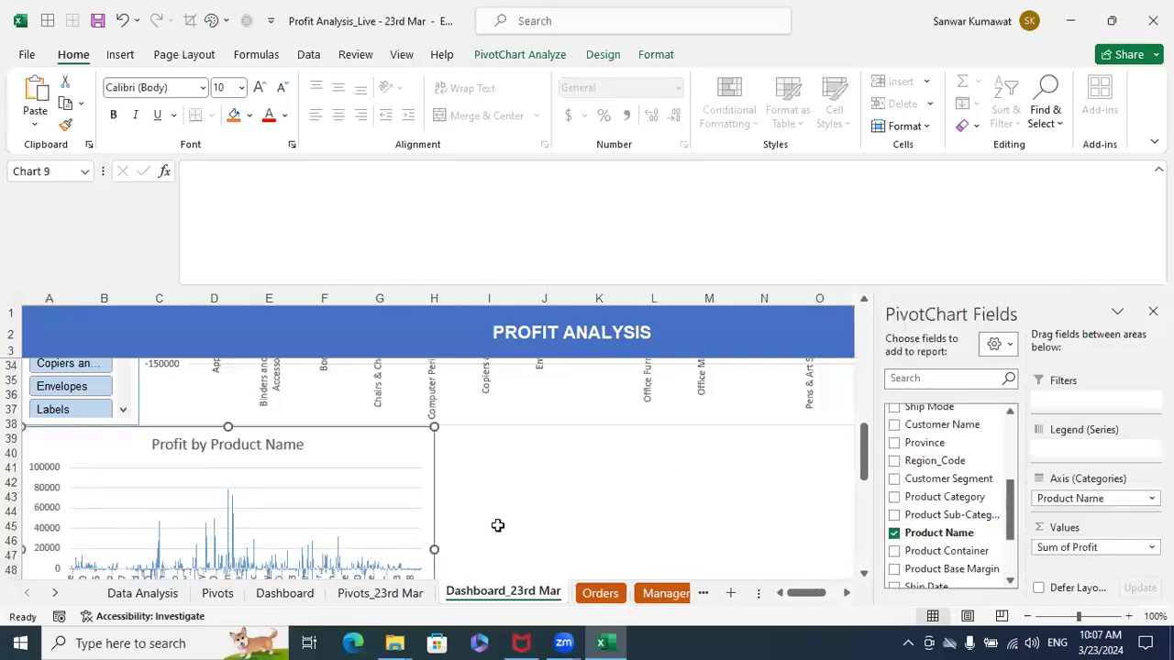
left_click(1153, 311)
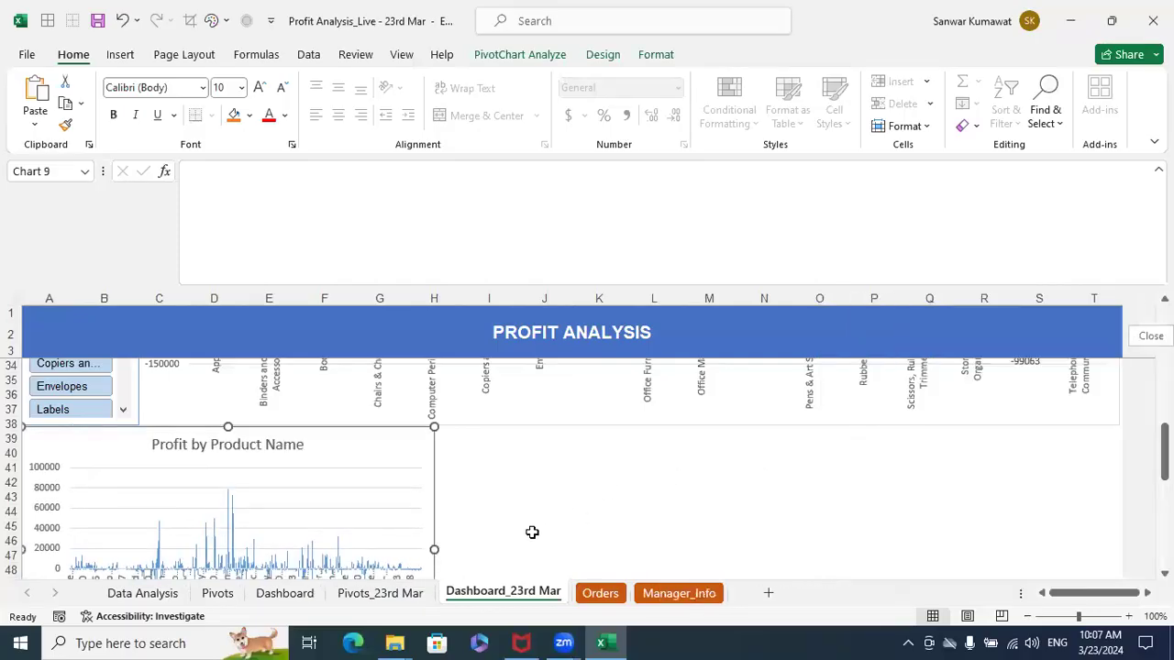
left_click_drag(438, 547, 1120, 495)
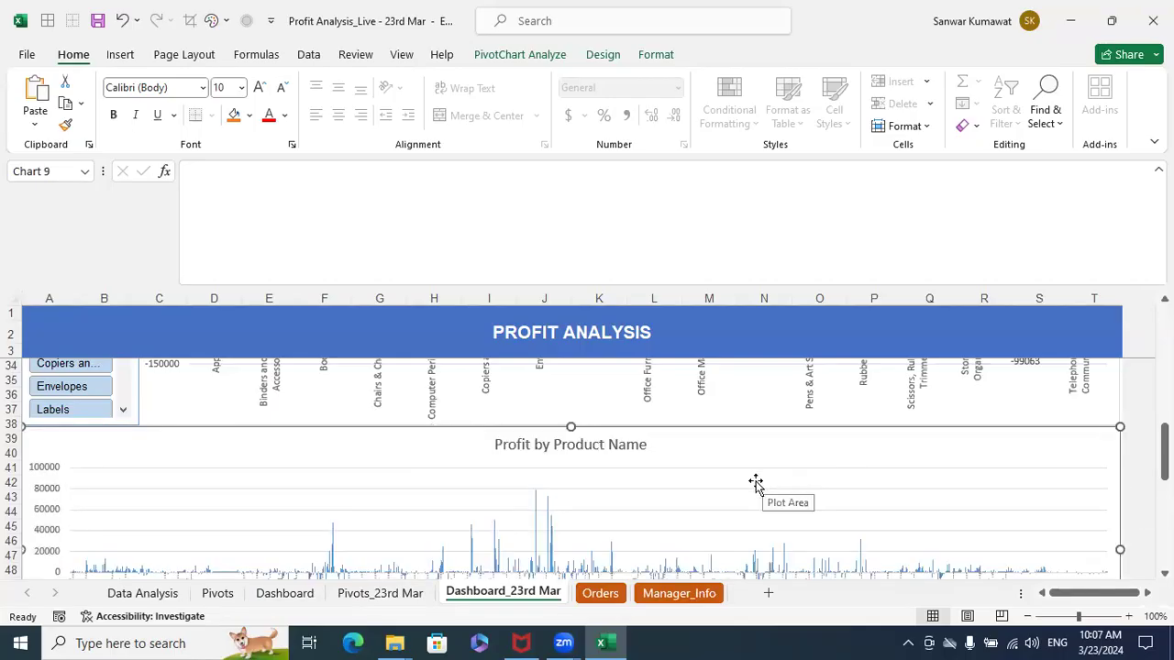
scroll(756, 484, "down", 1)
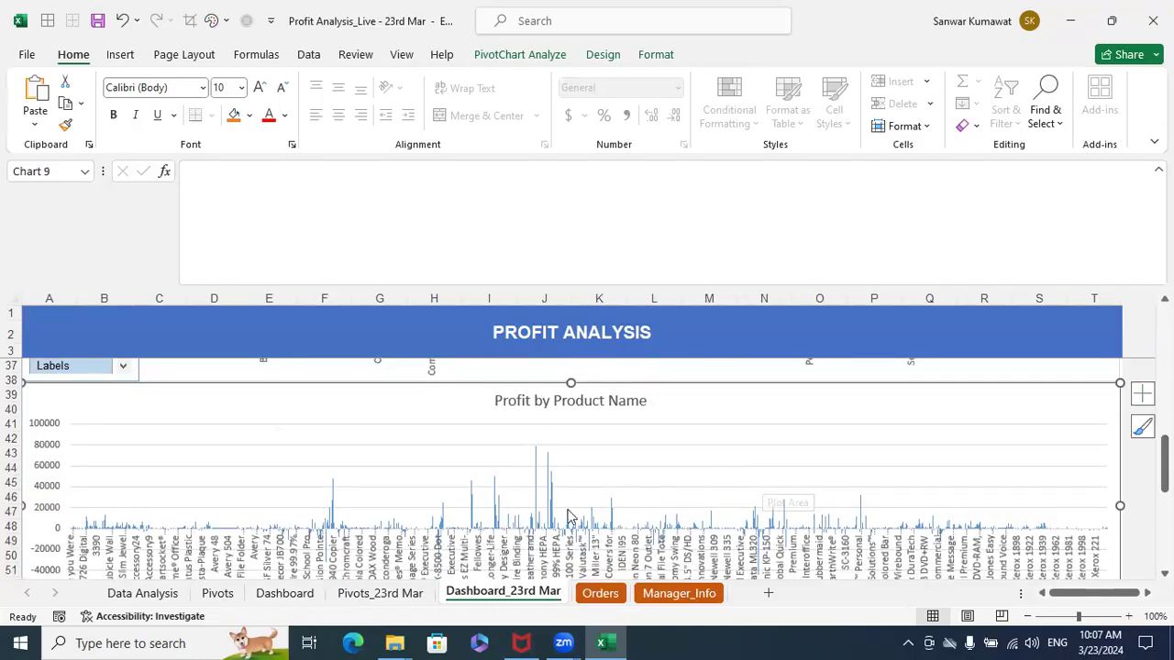
Filter the dashboard to the year 2009 and the Furniture product category with the slicers
scroll(565, 518, "up", 5)
scroll(565, 521, "up", 5)
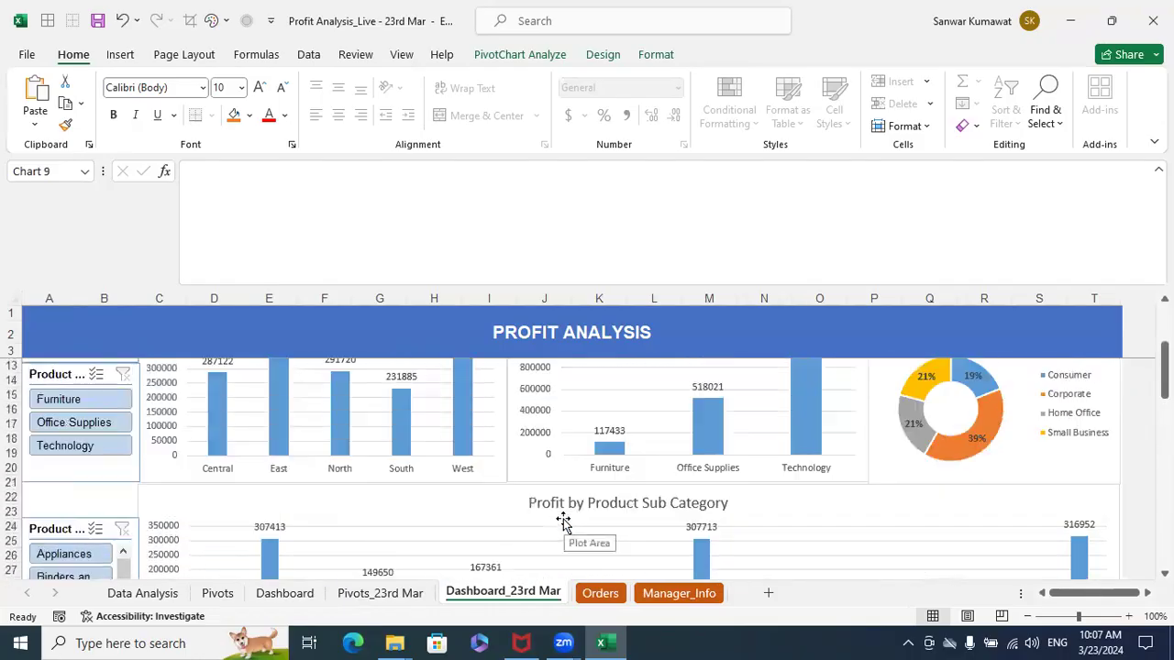
scroll(12, 511, "up", 1)
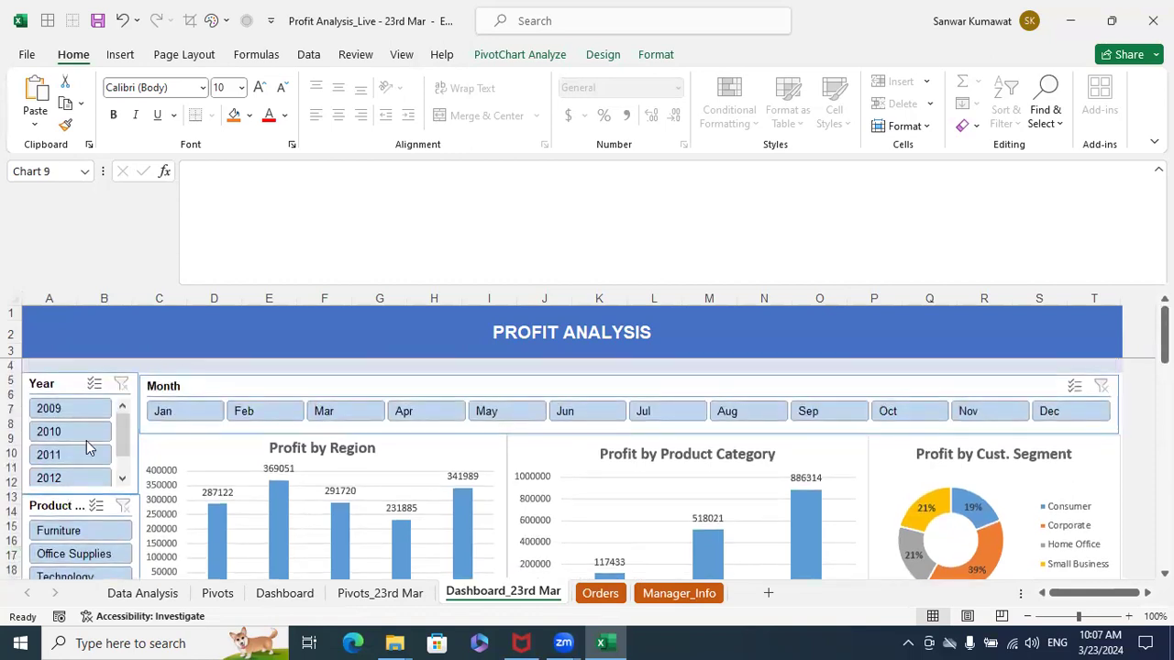
left_click(87, 414)
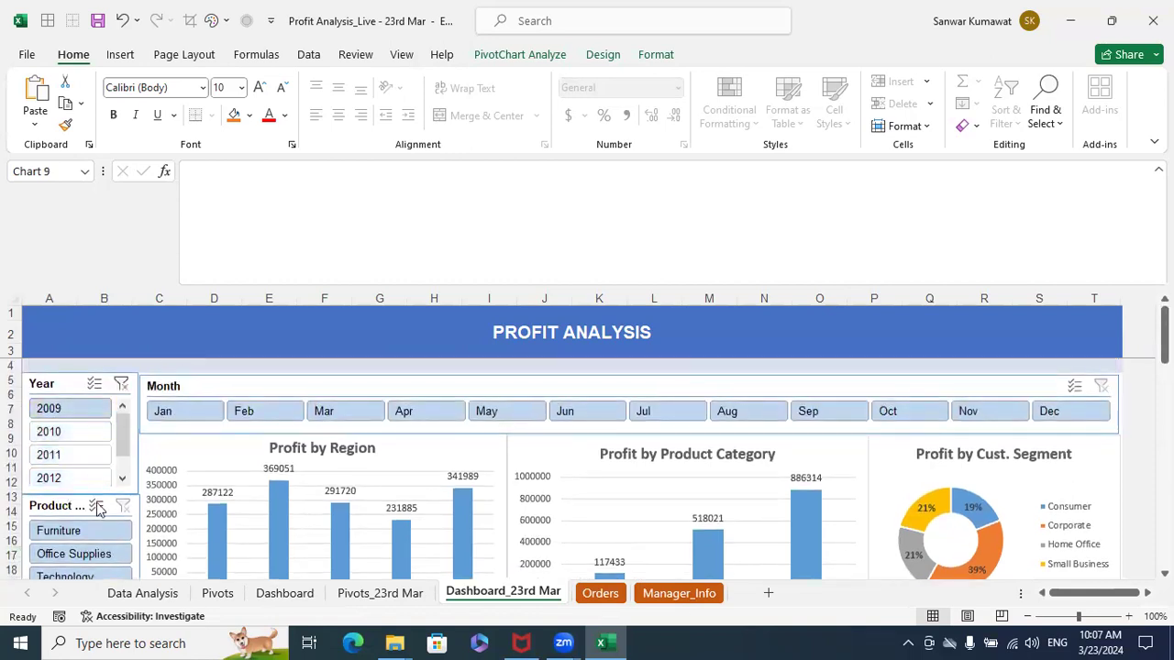
left_click(84, 531)
scroll(170, 530, "down", 4)
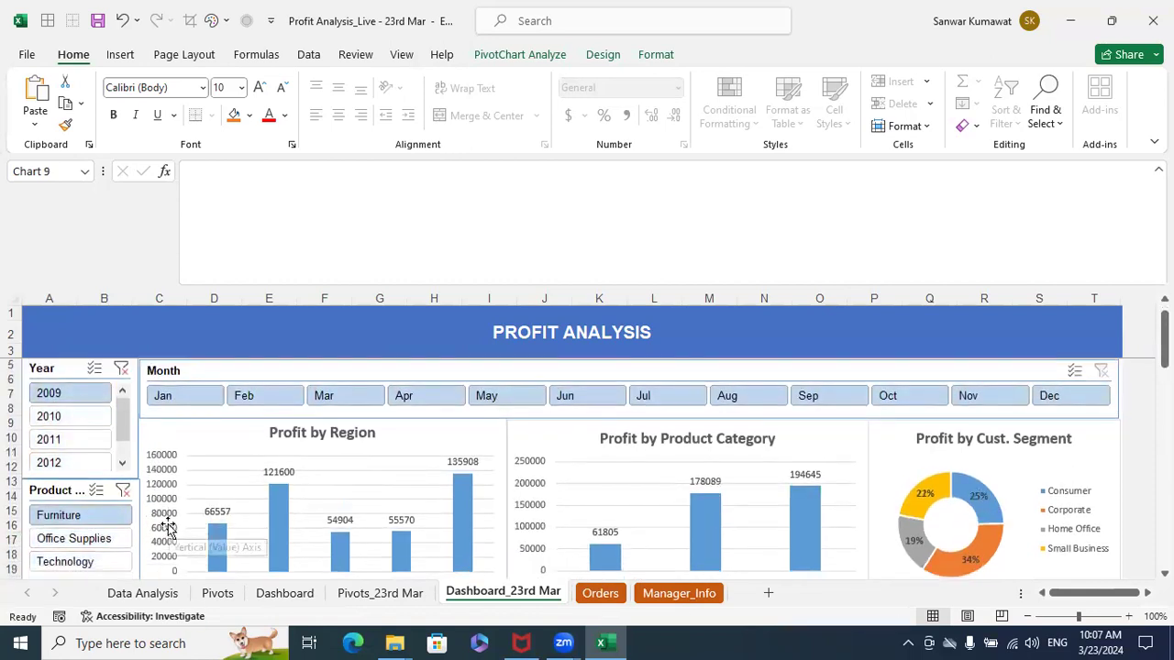
scroll(76, 521, "down", 1)
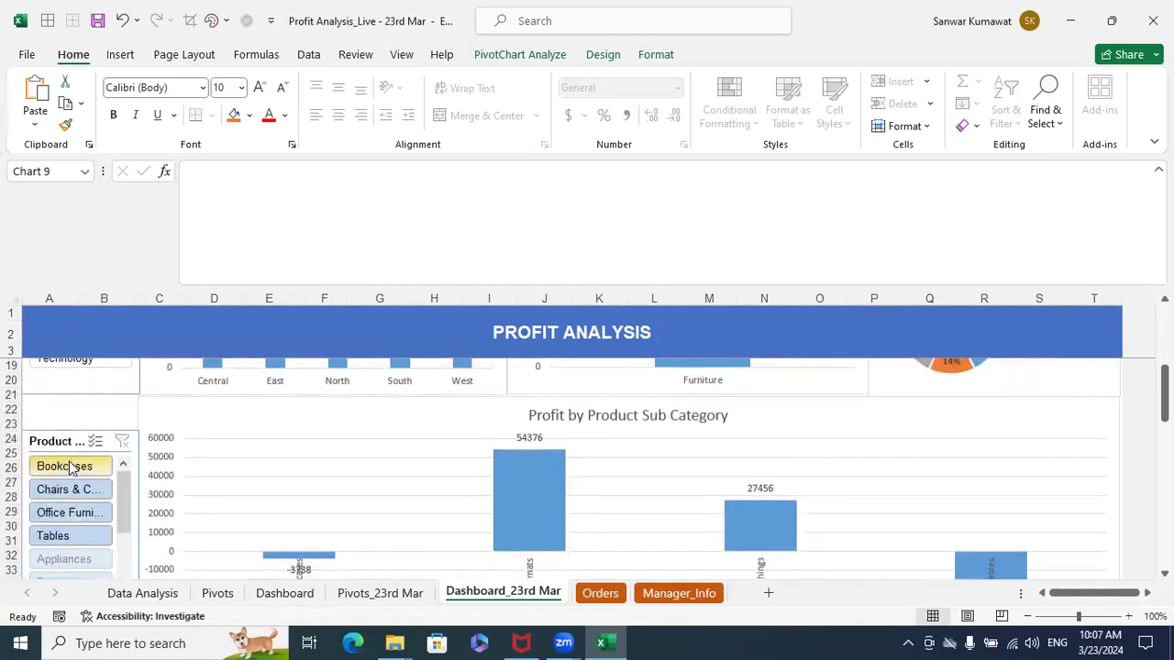
Filter the sub-category slicer to Bookcases and Tables and examine their profits in the sub-category and product name charts
left_click(74, 536, "ctrl")
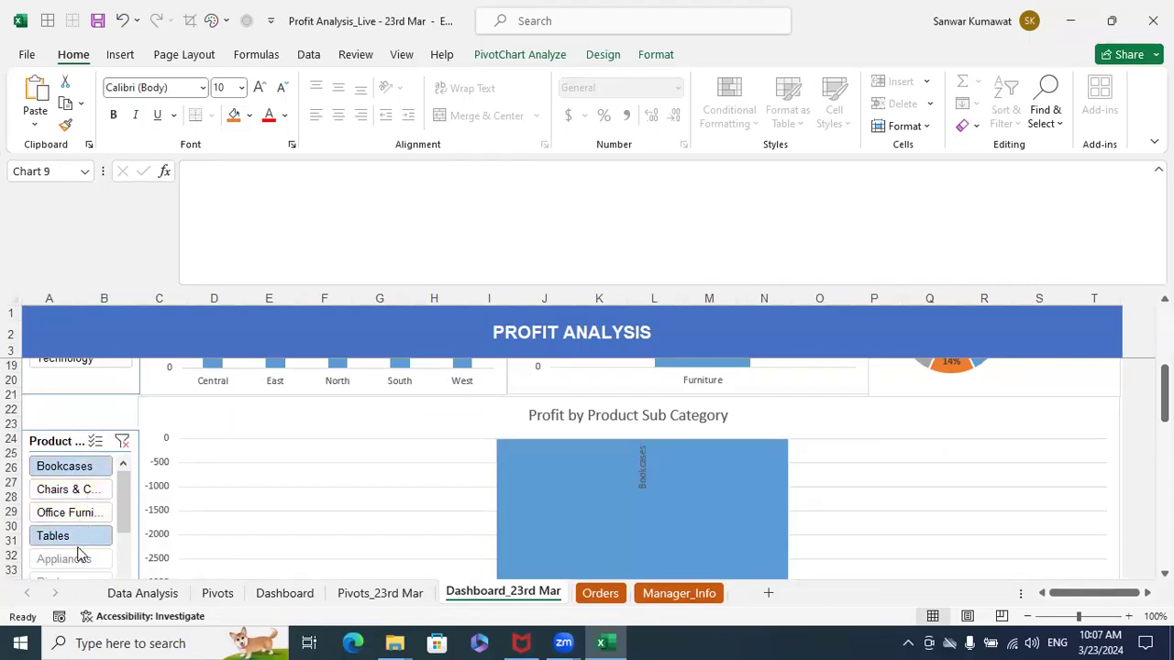
left_click(122, 444)
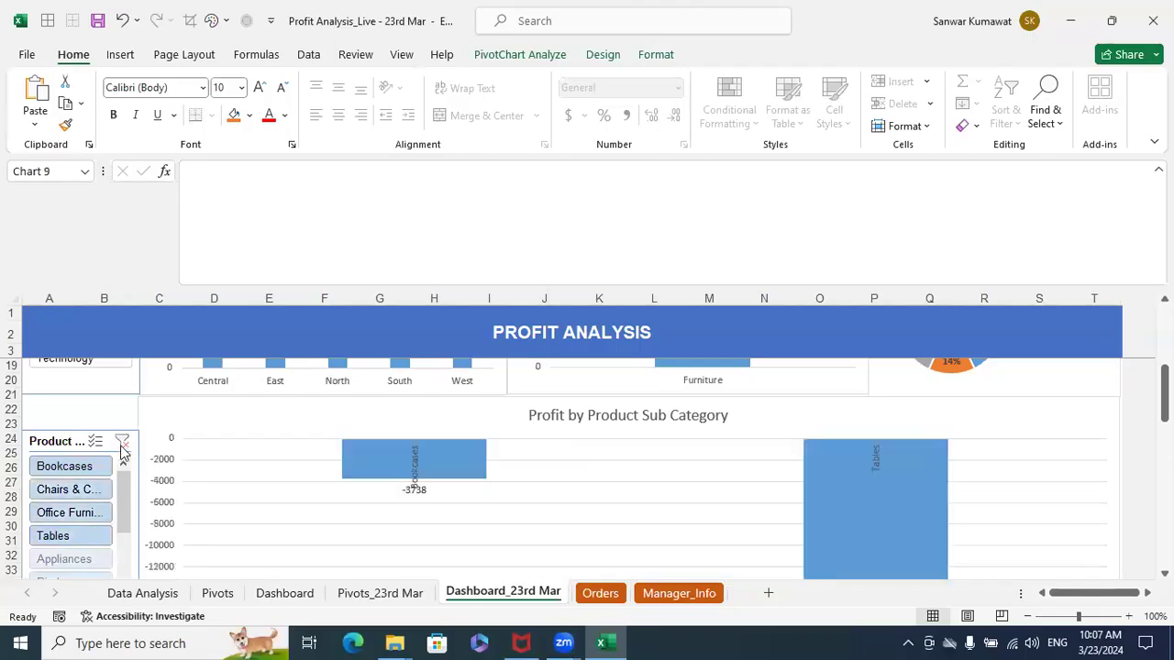
left_click(71, 474)
left_click(56, 538)
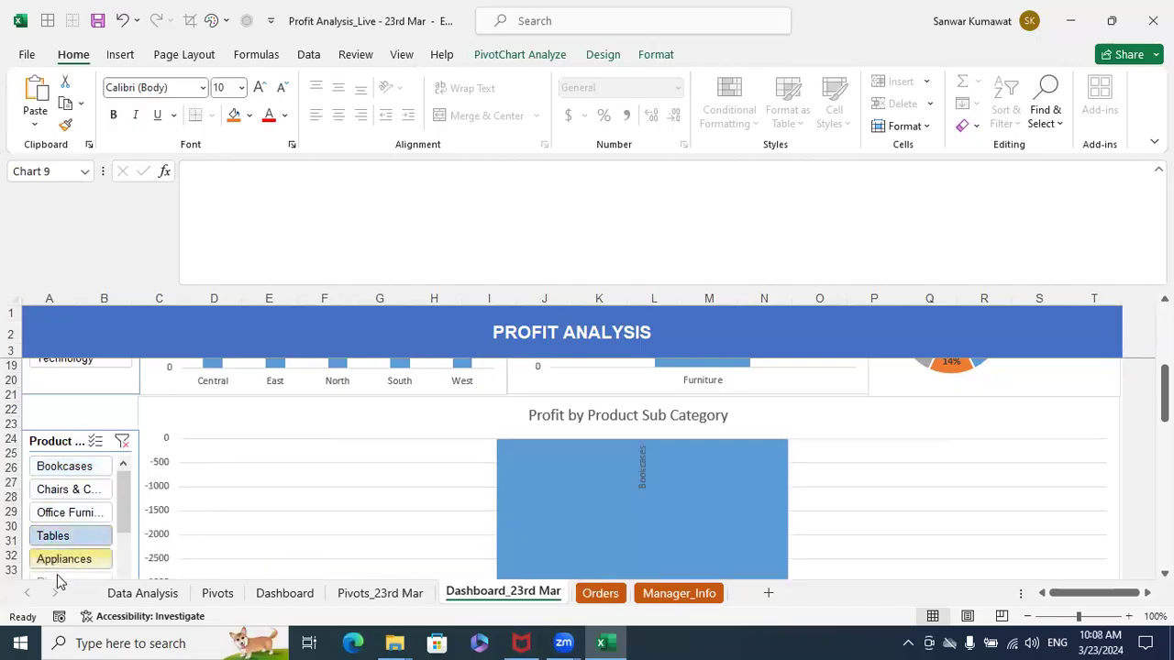
left_click(123, 442)
left_click(72, 466)
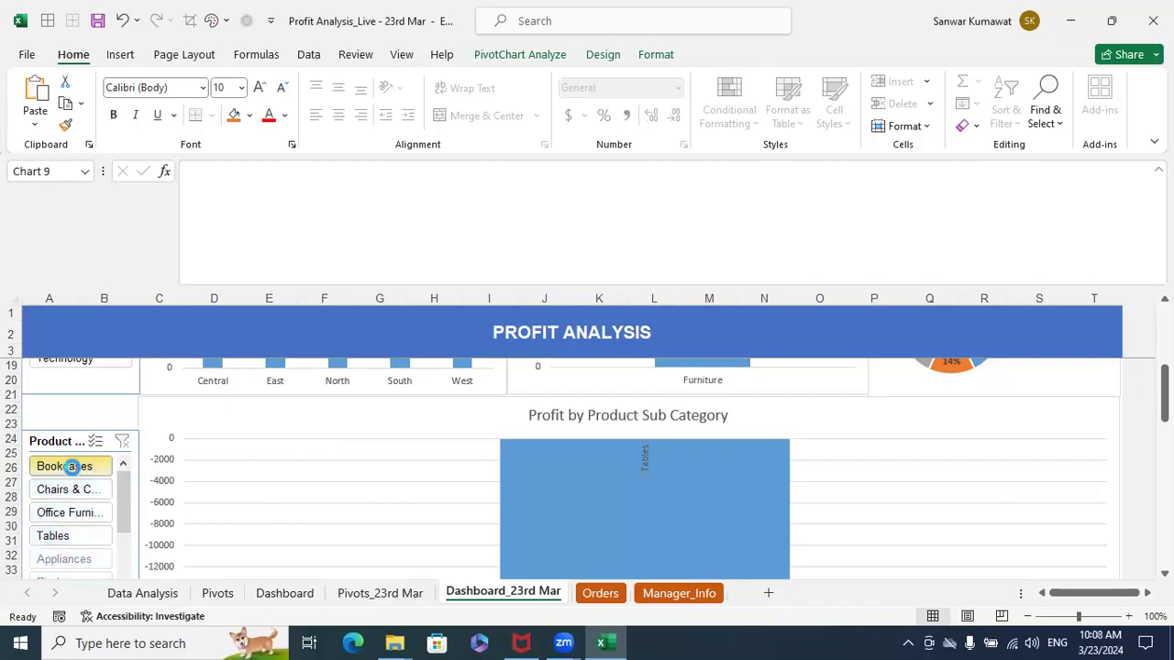
left_click(81, 536)
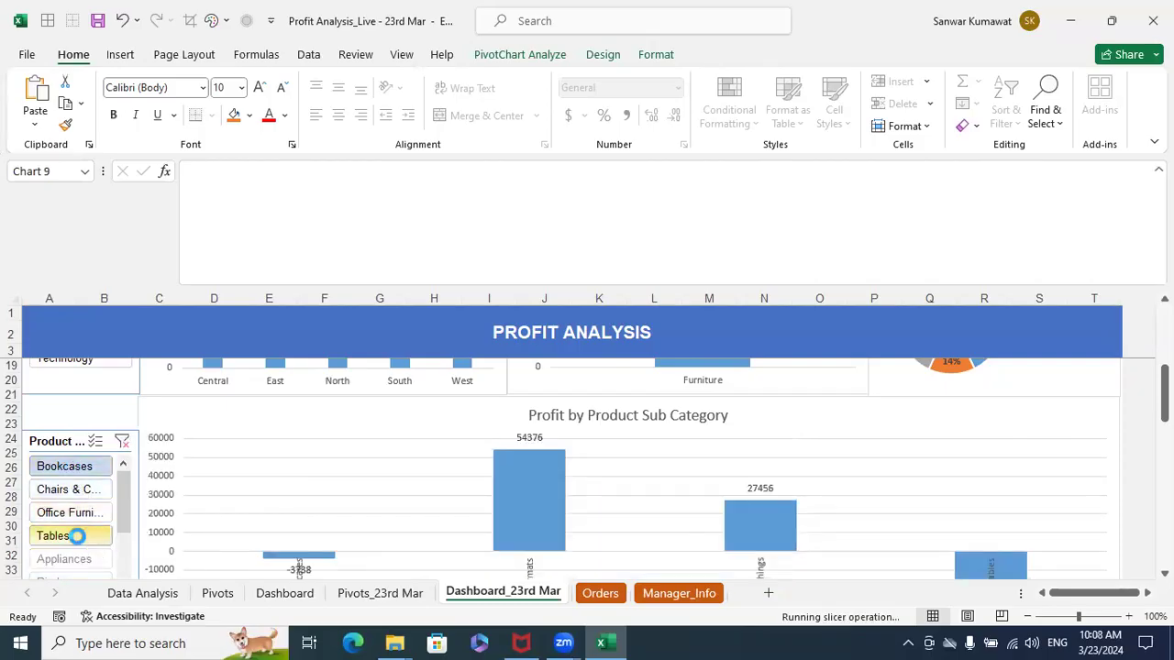
scroll(595, 477, "down", 7)
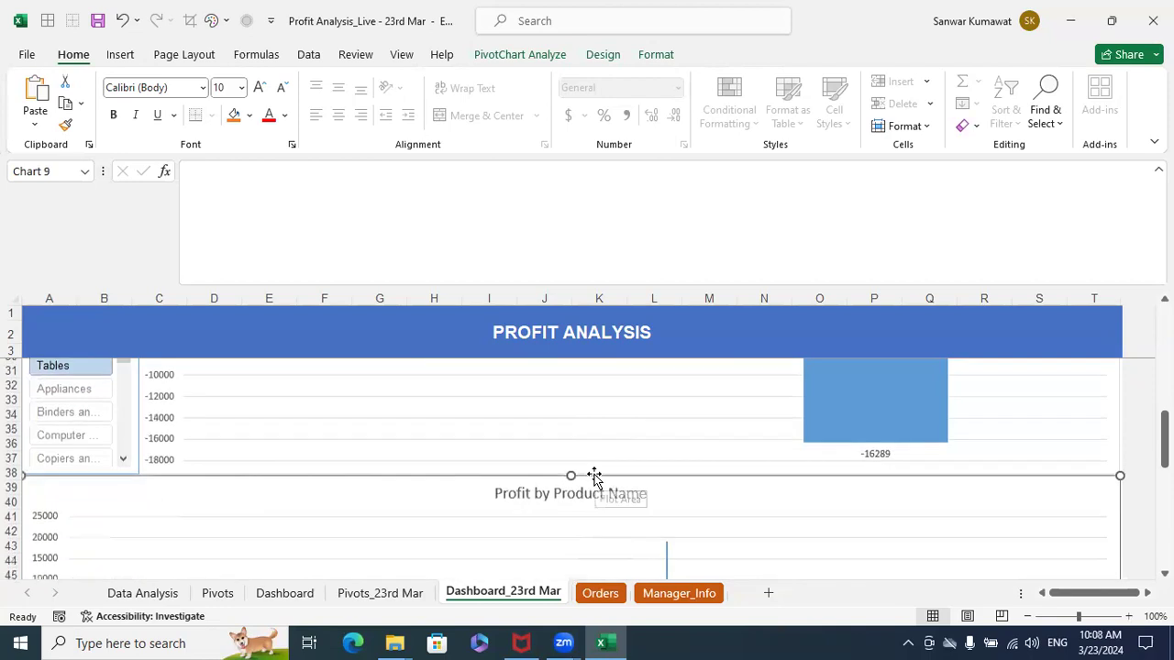
scroll(596, 477, "down", 1)
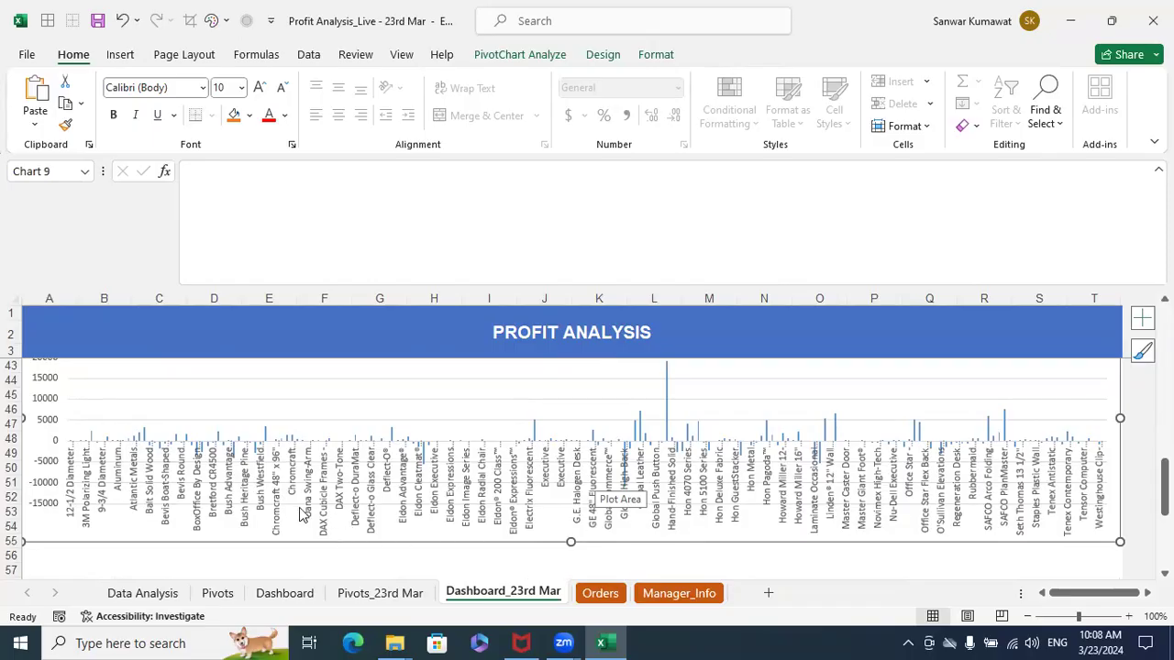
scroll(140, 496, "up", 7)
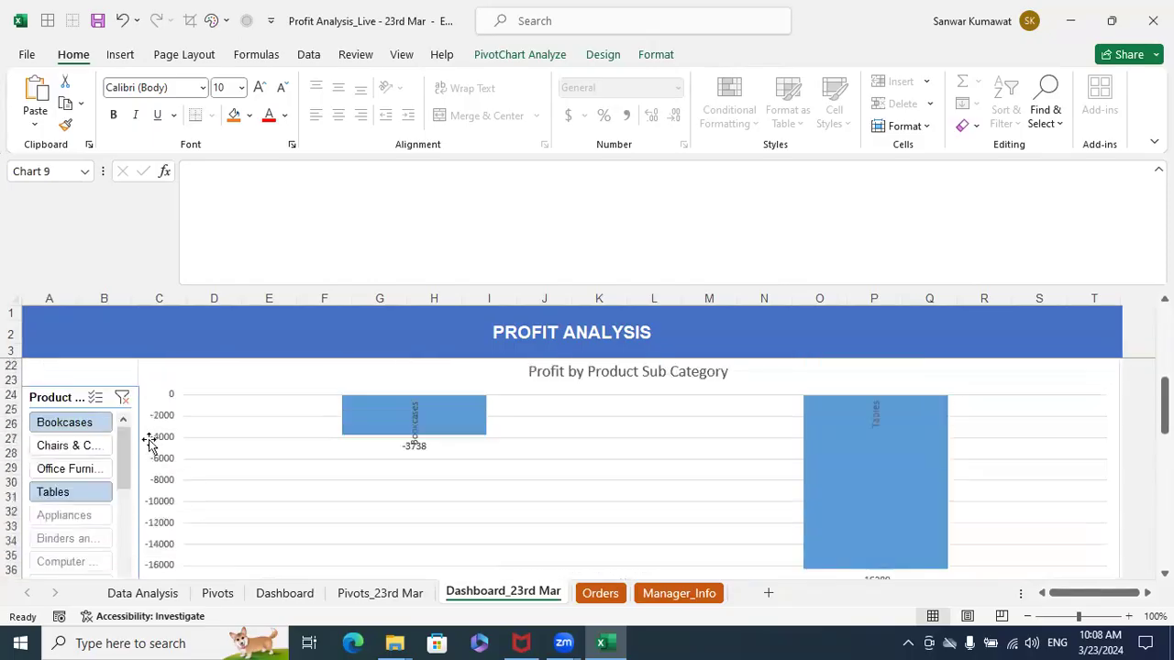
Clear the filters on the sub-category, year and product category slicers and review the full dashboard
left_click(122, 398)
scroll(763, 452, "up", 6)
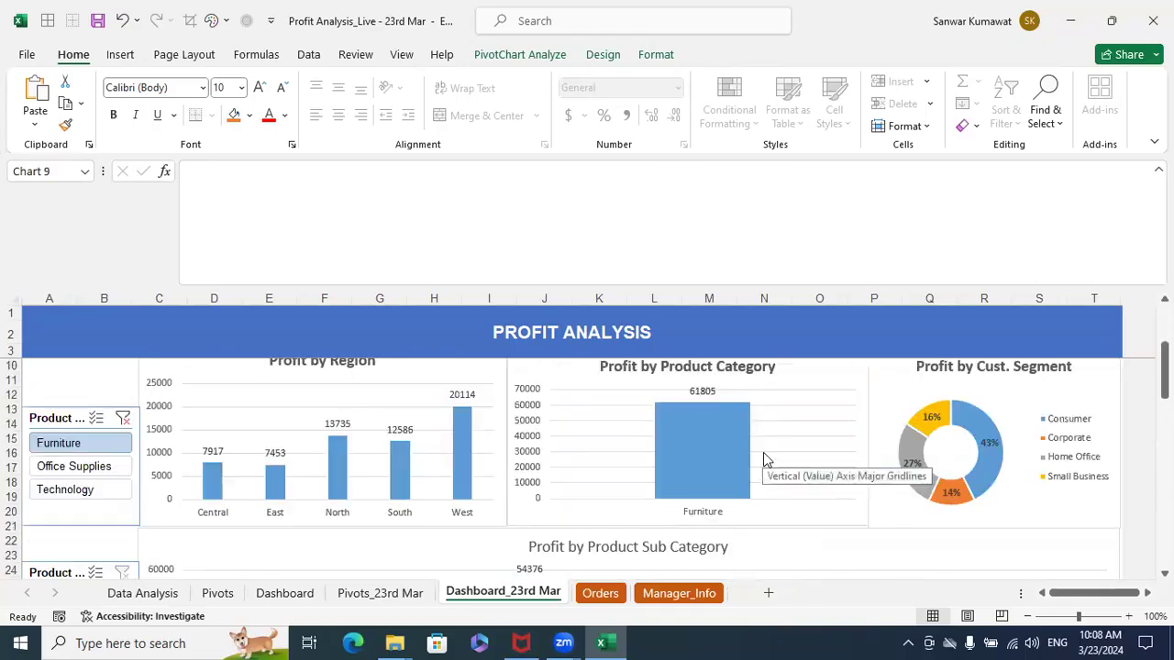
left_click(121, 387)
left_click(123, 505)
scroll(541, 511, "down", 11)
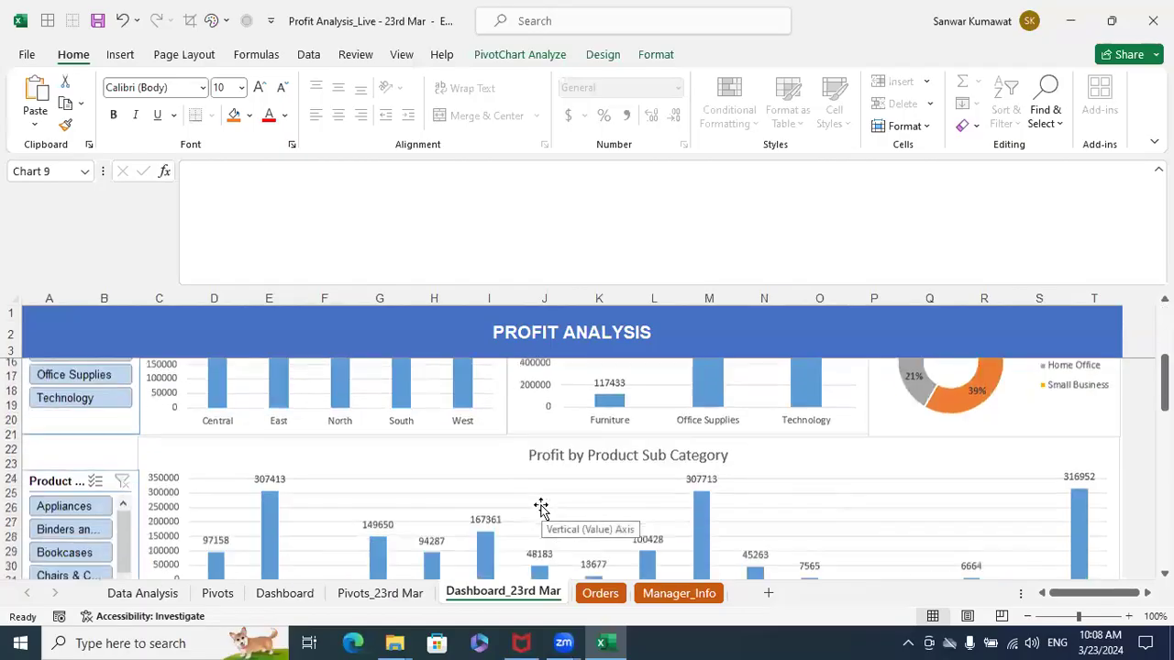
scroll(541, 511, "down", 6)
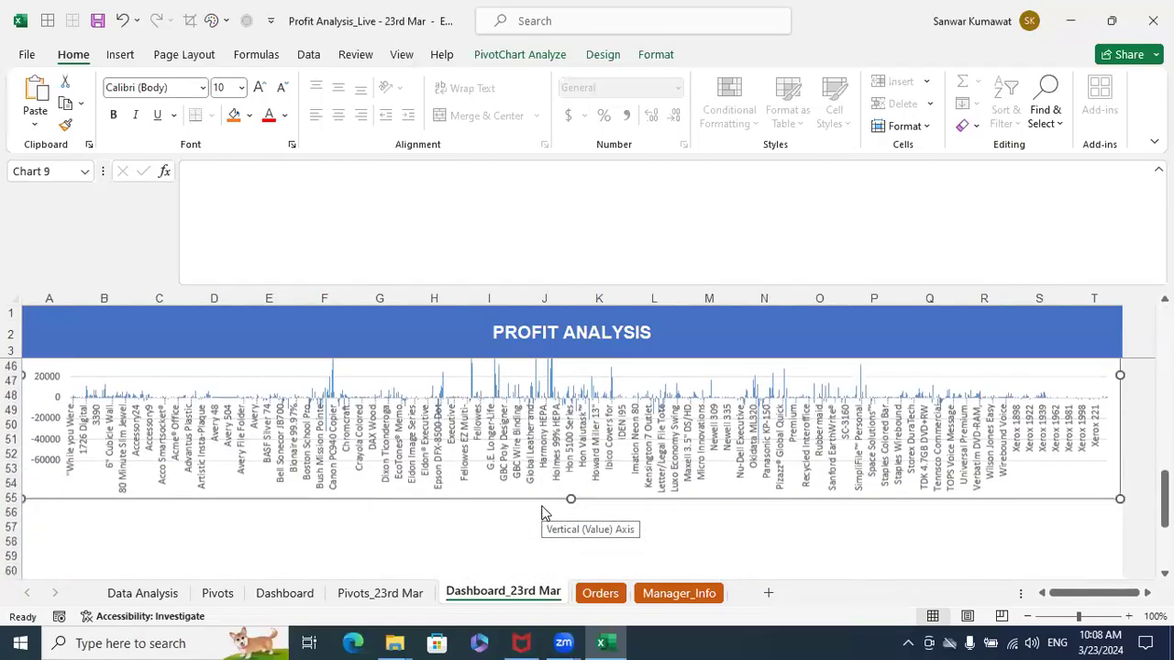
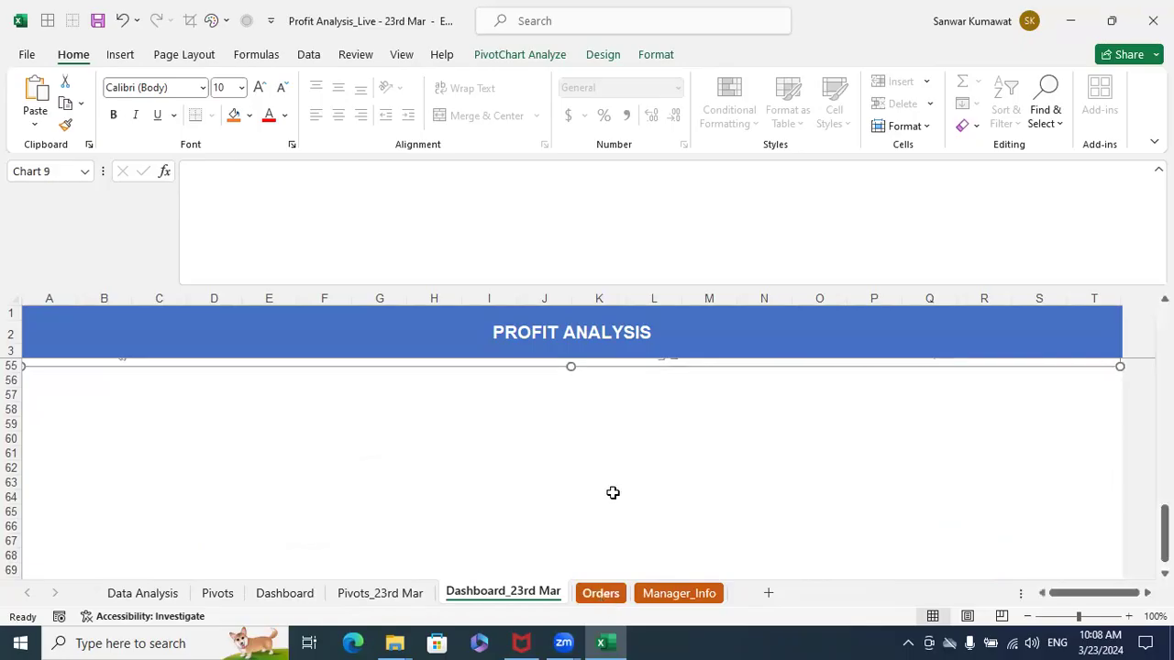
Copy the Customer Segment pivot table on the Pivots_23rd Mar sheet and paste the copy at cell K3
left_click(600, 594)
left_click(468, 593)
left_click(375, 594)
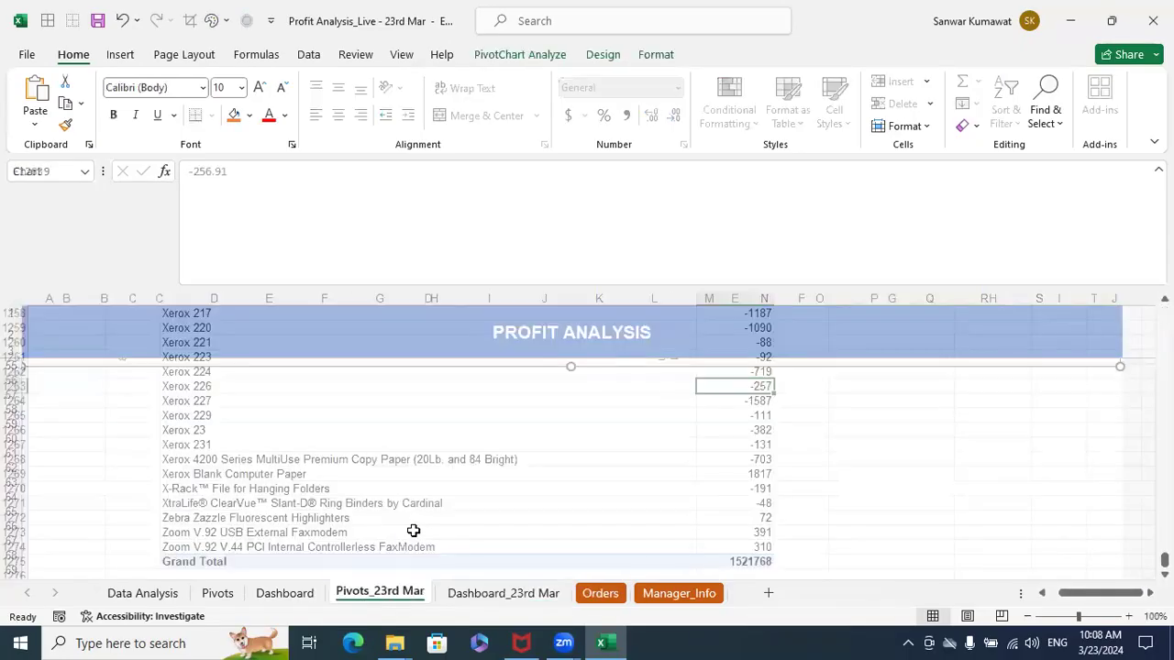
scroll(417, 532, "up", 20)
scroll(432, 473, "up", 20)
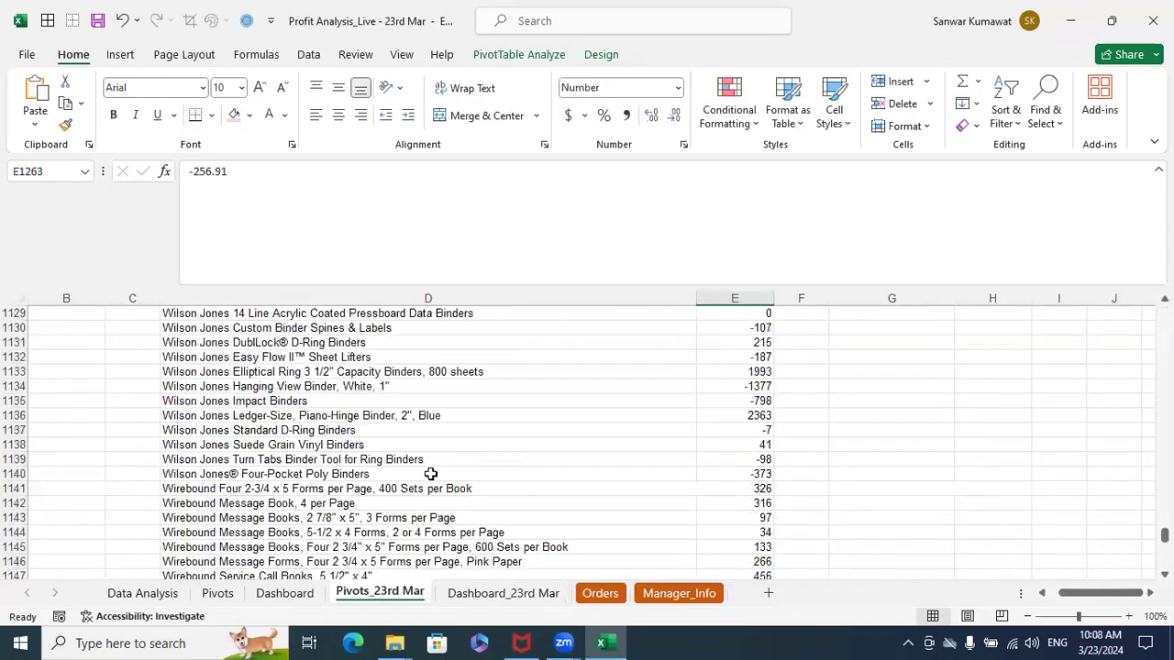
scroll(423, 478, "up", 12)
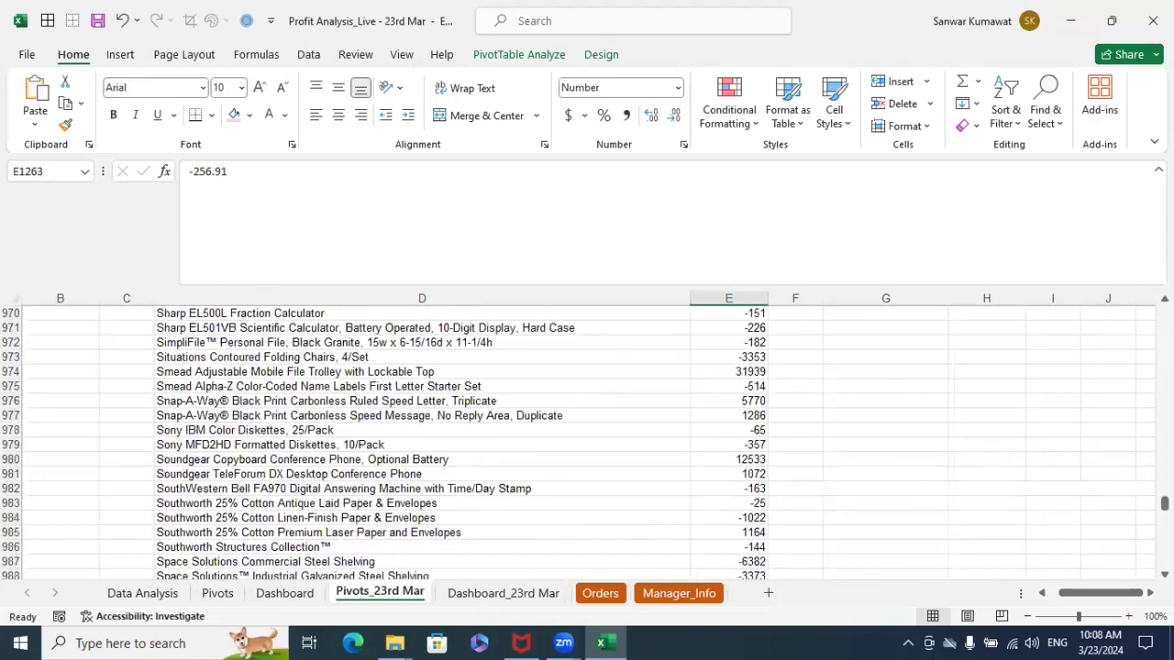
left_click_drag(1163, 503, 1163, 311)
scroll(603, 406, "right", 3)
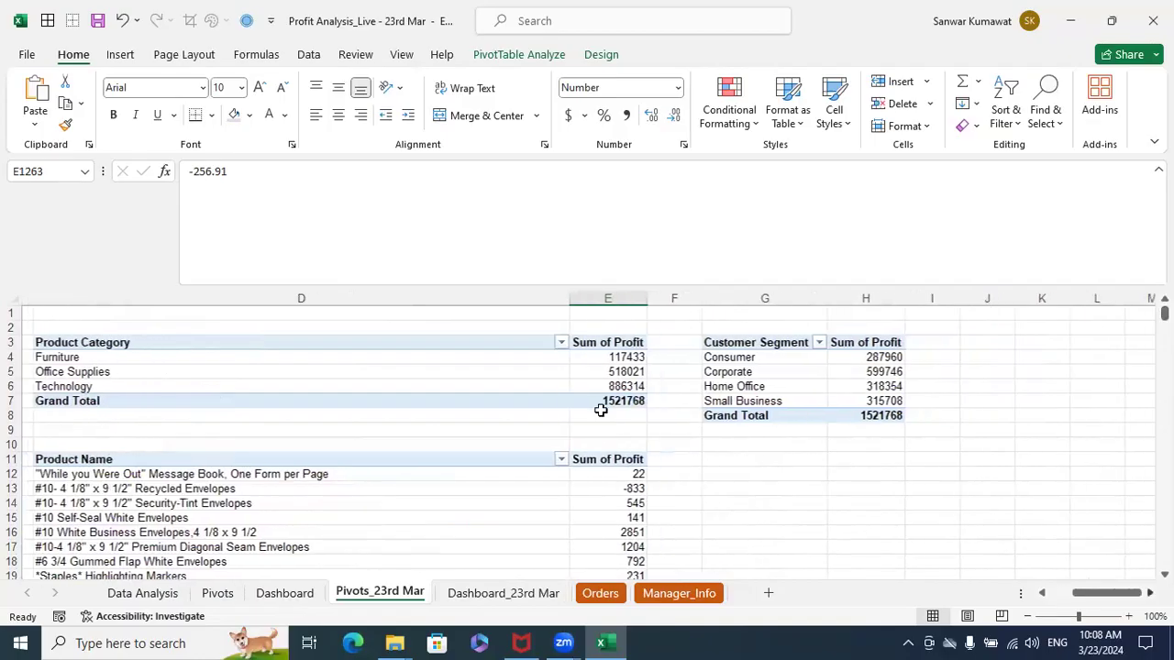
left_click_drag(195, 342, 284, 415)
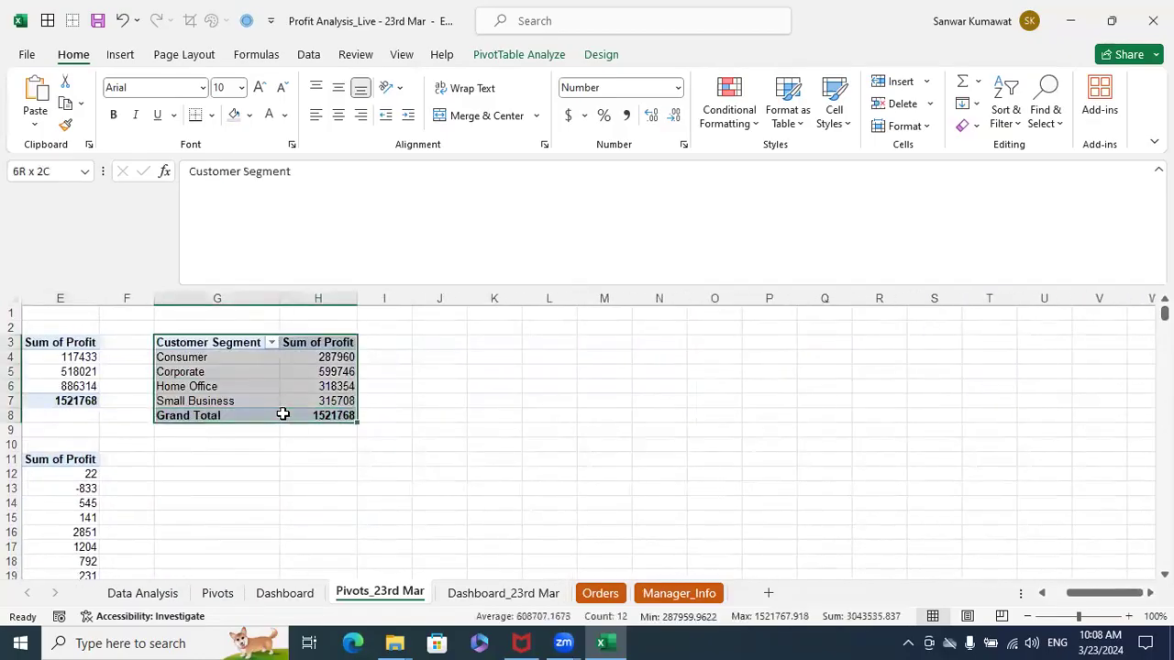
key("ctrl+c")
left_click(320, 459)
left_click(512, 342)
key("ctrl+v")
left_click(688, 382)
Replace Customer Segment with Year and Month in the rows of the copied pivot table at K3
left_click(502, 356)
right_click(504, 357)
left_click(542, 613)
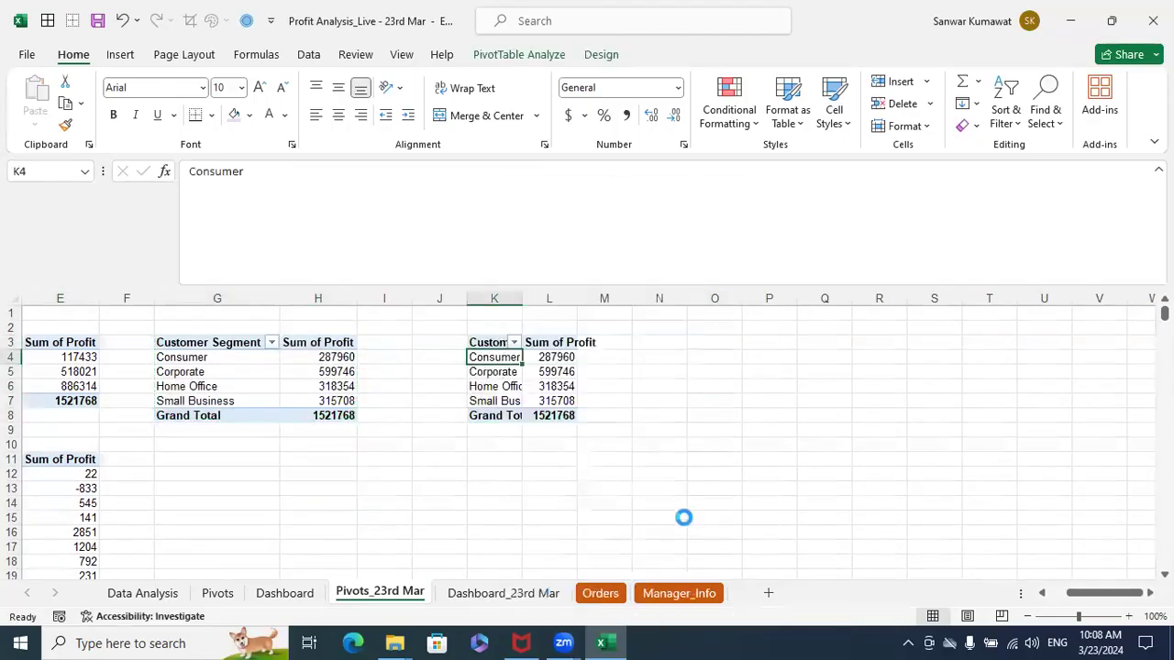
left_click_drag(1055, 498, 969, 500)
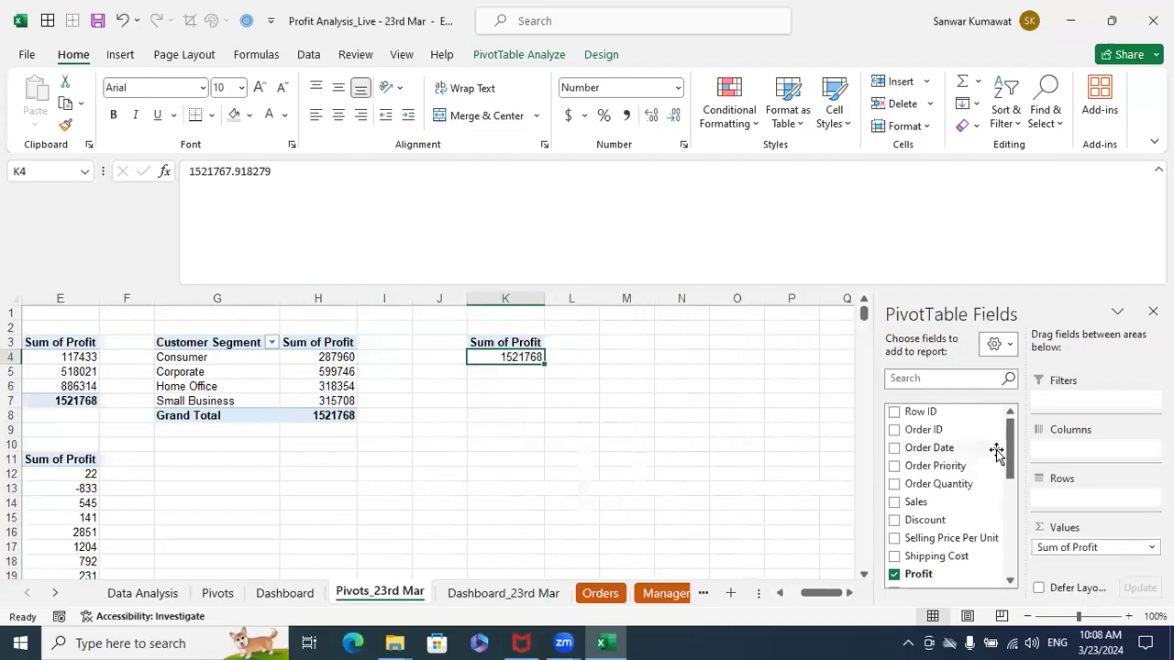
left_click_drag(1006, 450, 1073, 498)
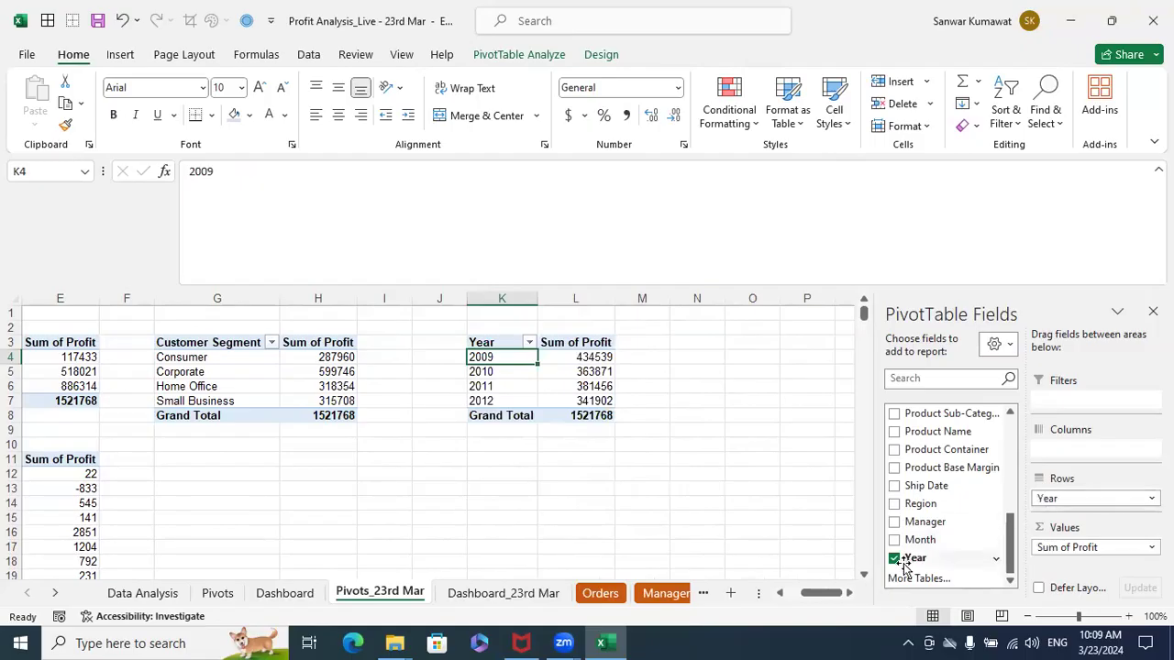
left_click_drag(931, 543, 1056, 510)
left_click(735, 386)
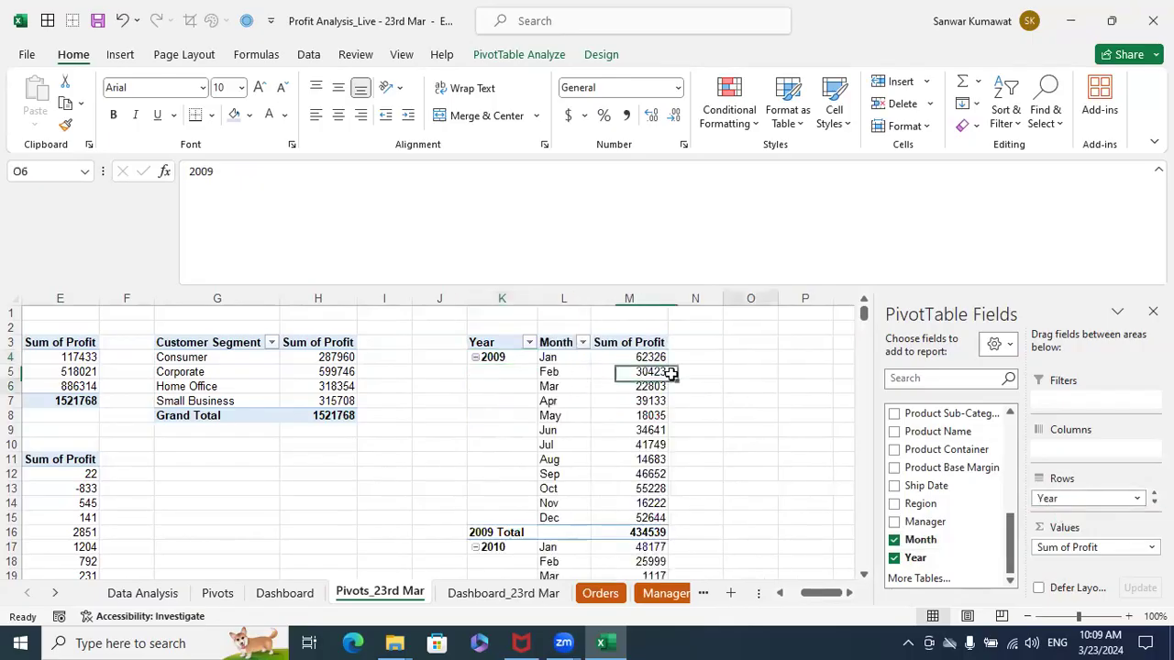
Examine the month rows listed under each year in the new Year and Month pivot table
left_click_drag(549, 357, 551, 518)
scroll(674, 473, "down", 2)
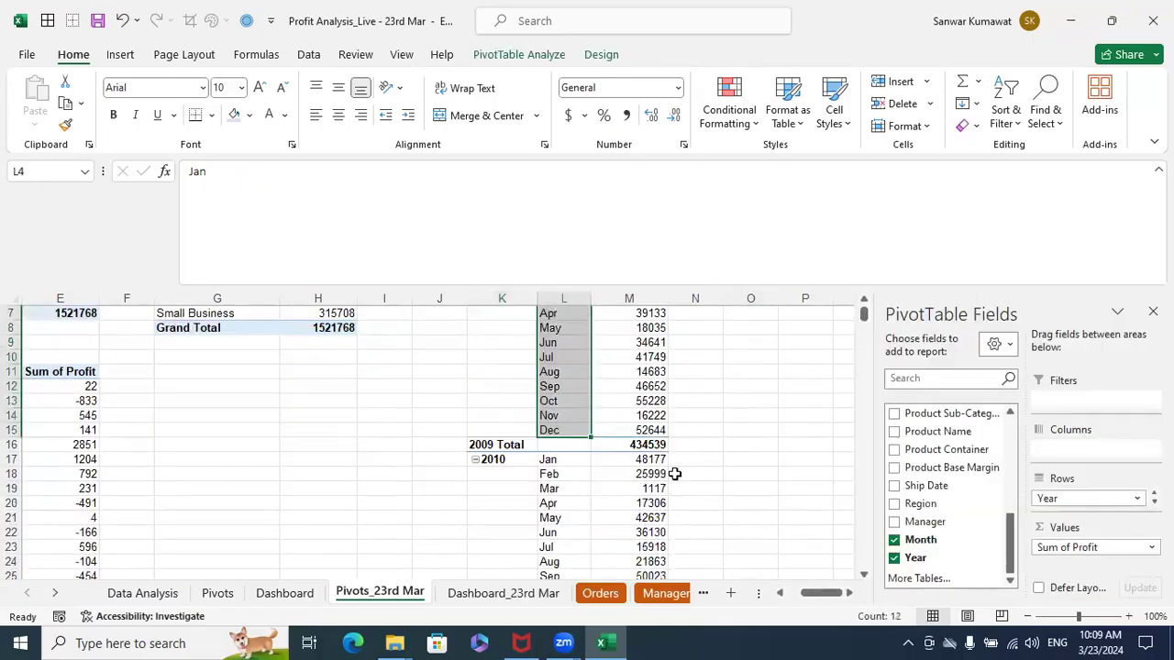
left_click(570, 463)
scroll(613, 481, "down", 4)
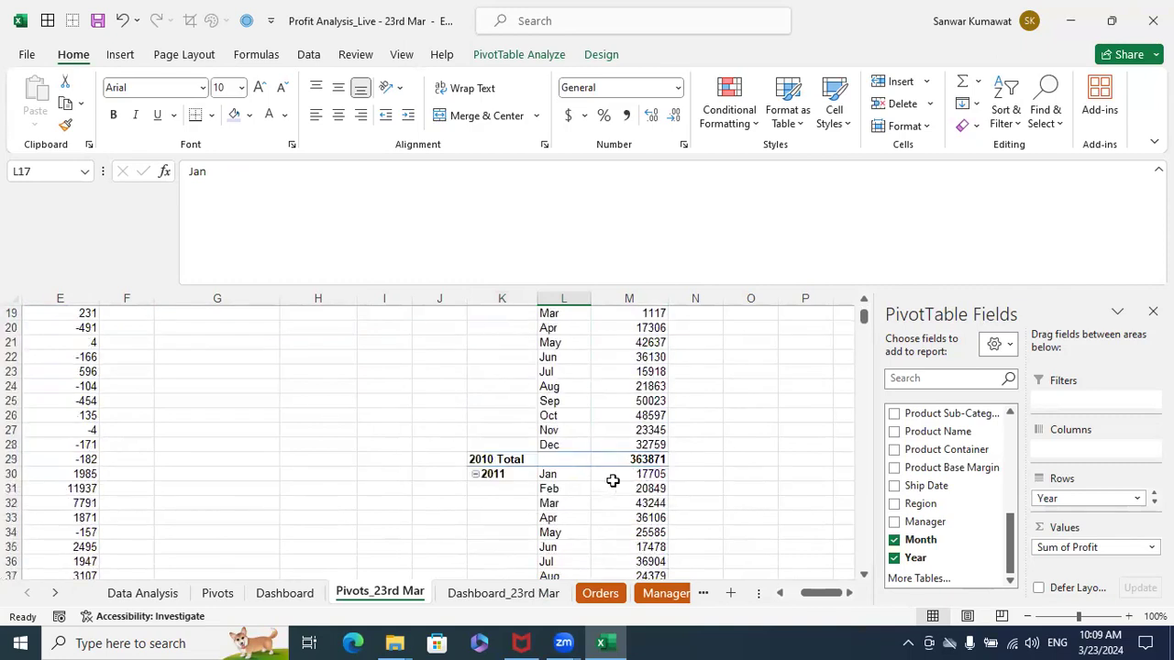
scroll(680, 460, "up", 6)
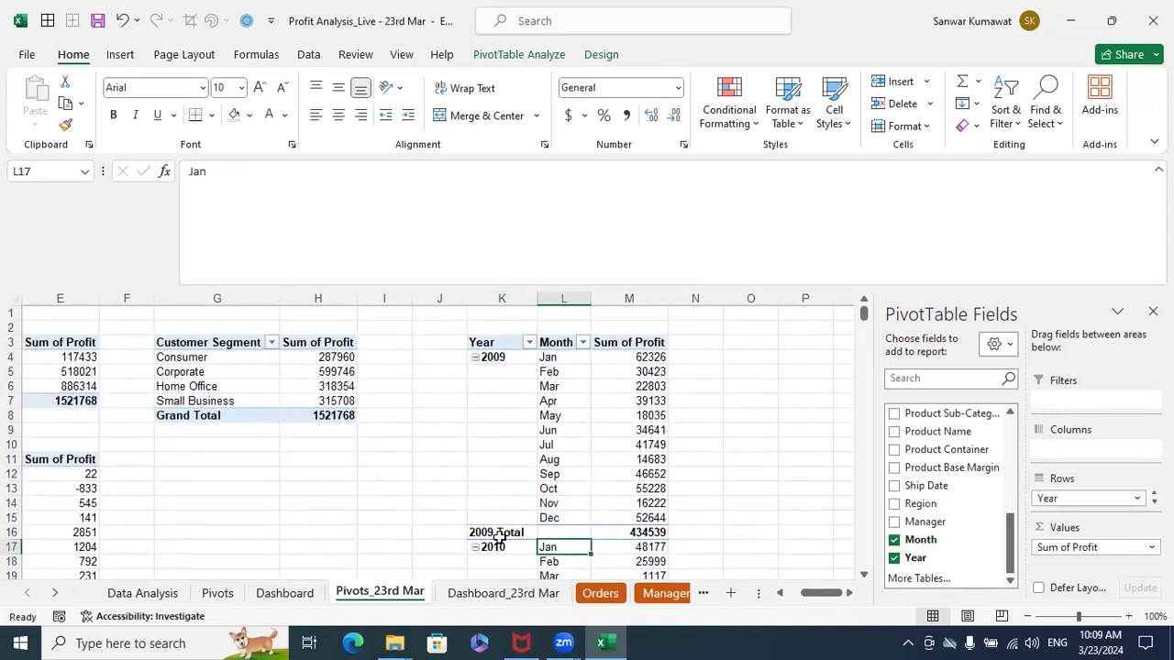
scroll(549, 509, "down", 7)
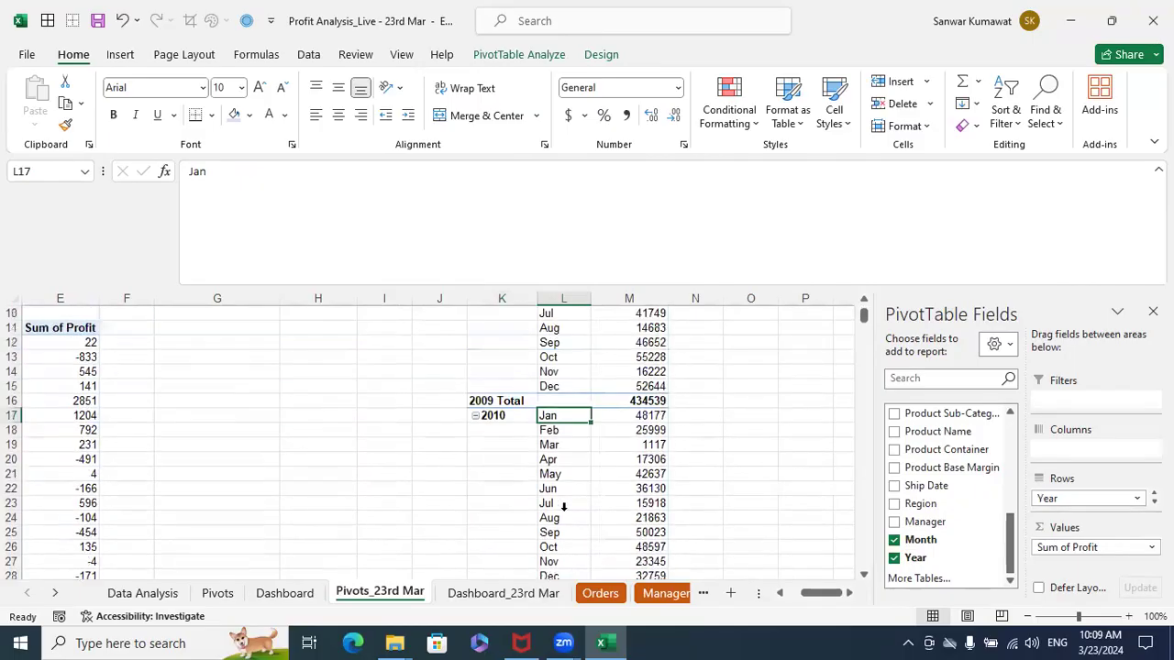
scroll(557, 498, "up", 7)
left_click(568, 409)
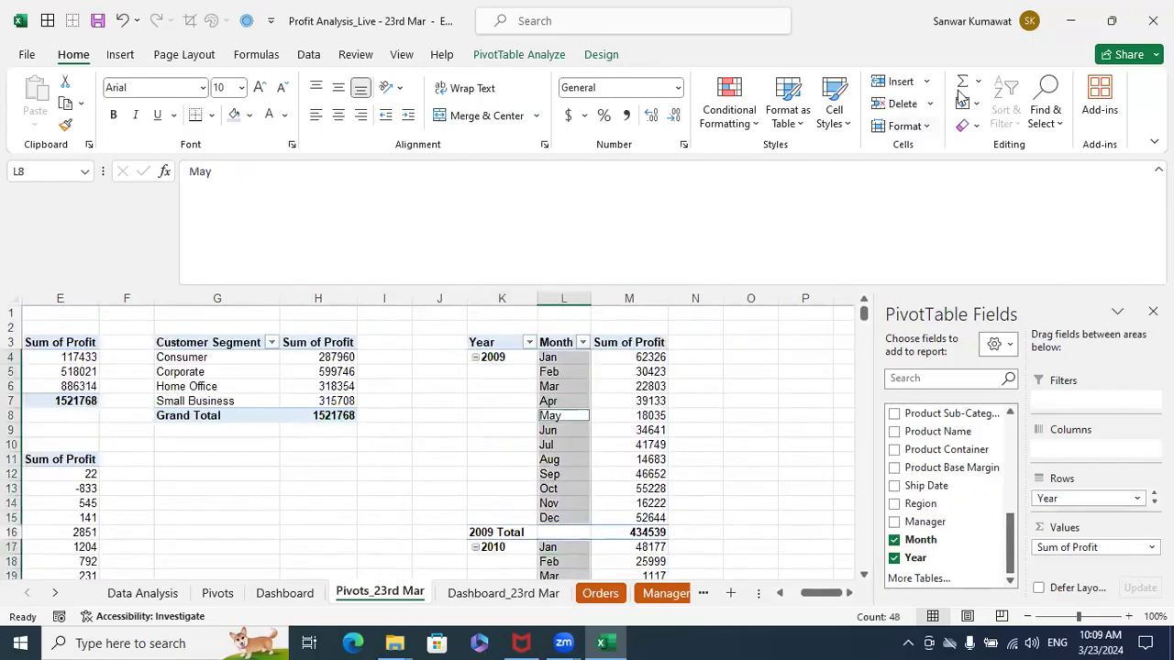
left_click(958, 74)
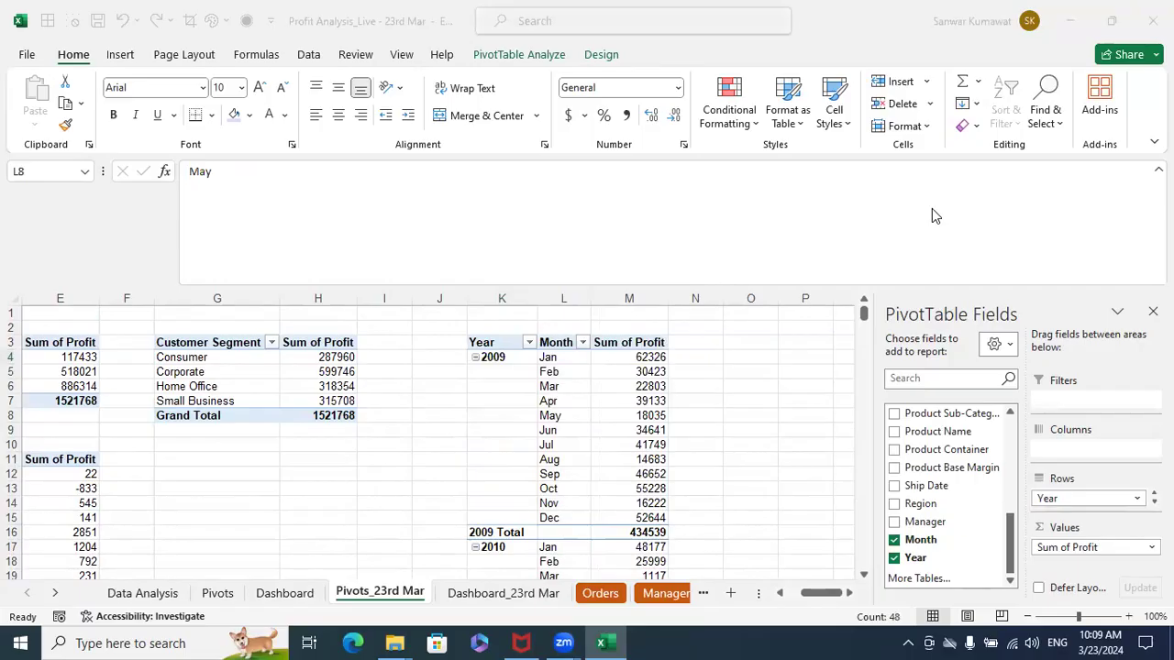
left_click(560, 400)
left_click(562, 391)
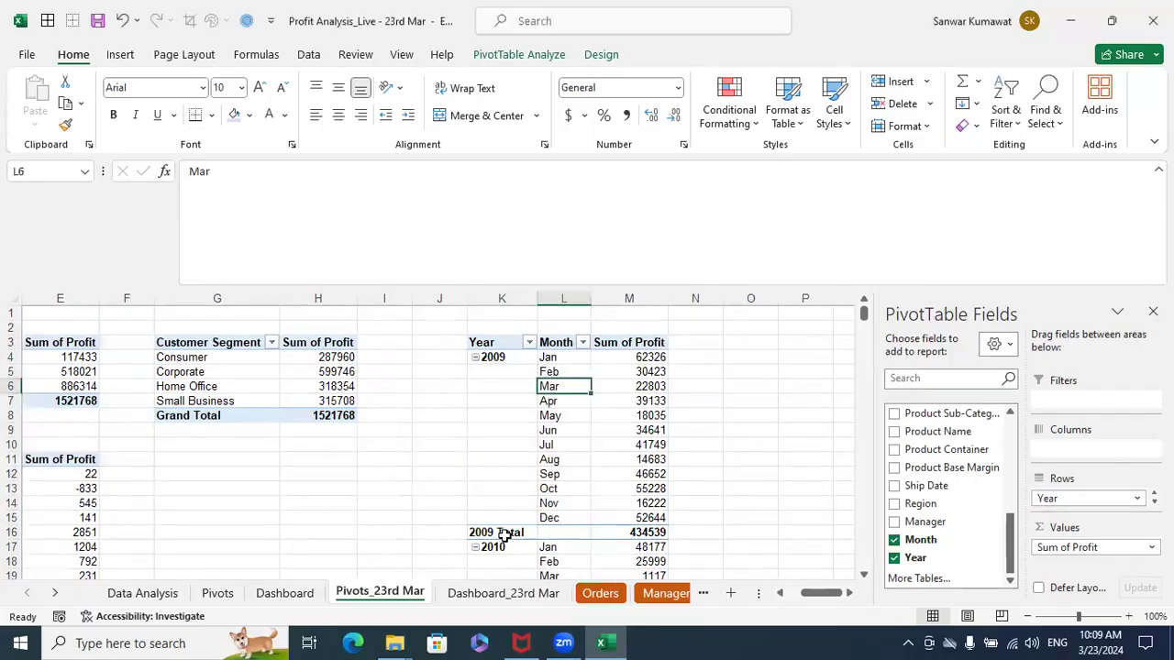
left_click(713, 455)
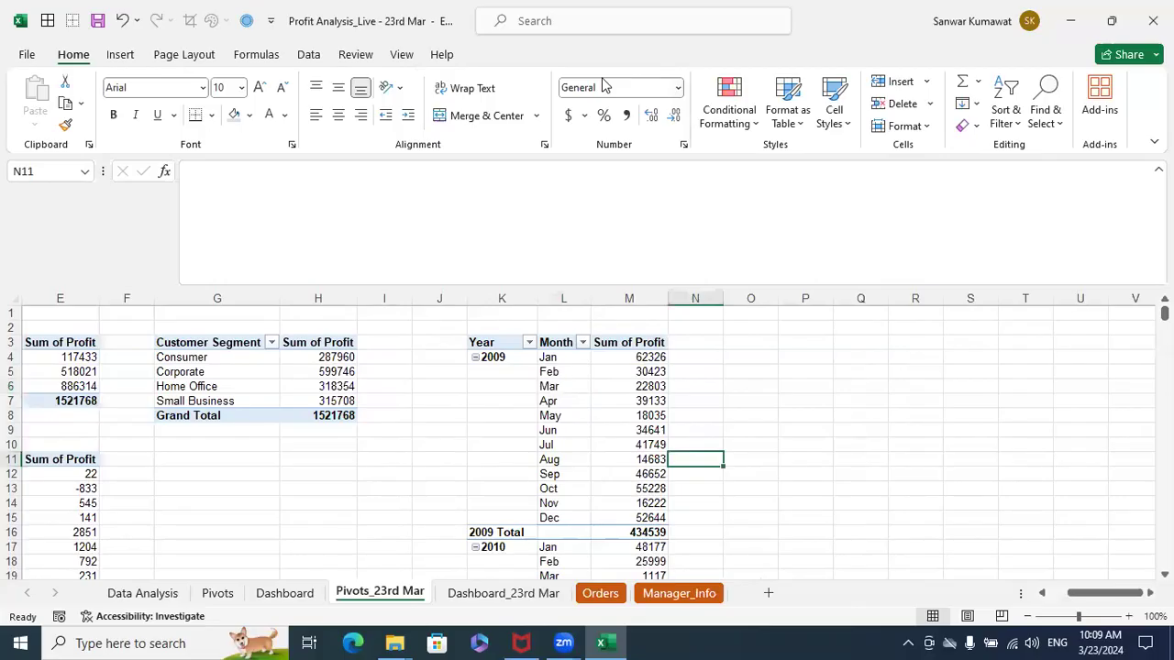
left_click(909, 78)
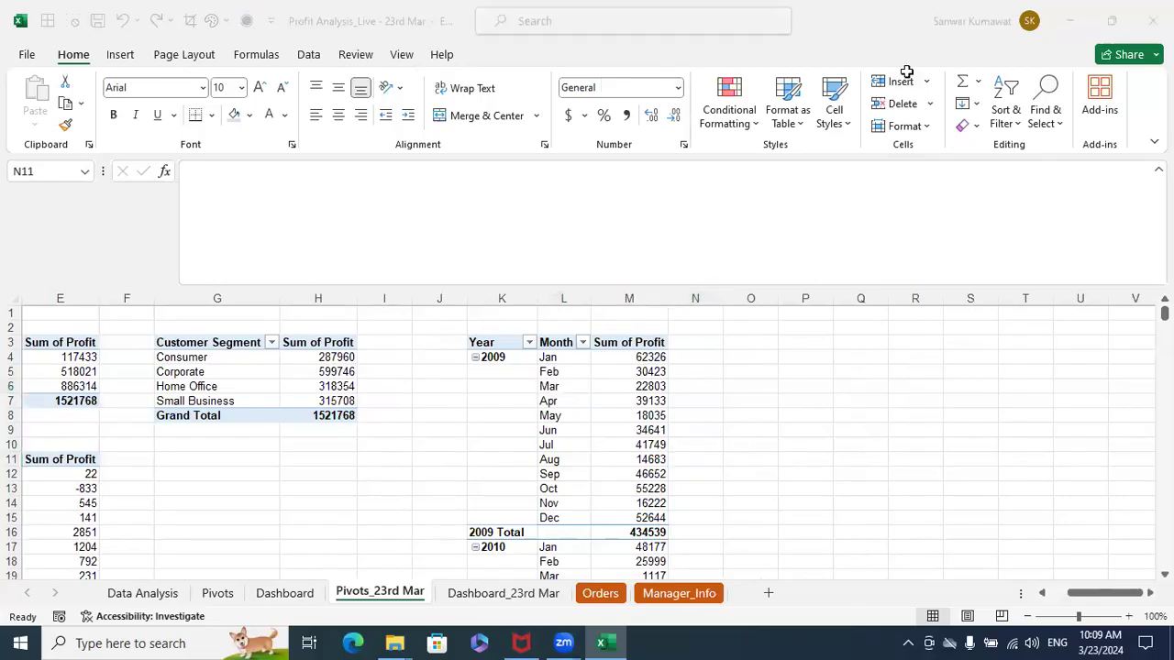
Turn off subtotals and grand totals for rows and columns in the Year and Month pivot table
left_click(605, 372)
left_click(597, 59)
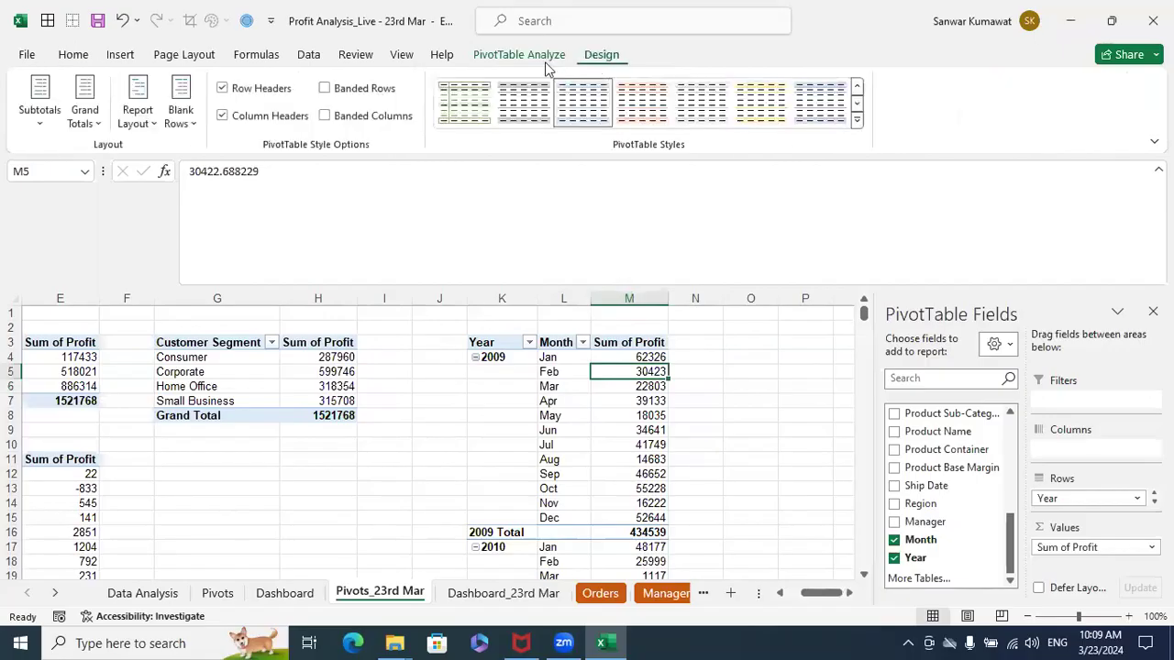
left_click(44, 124)
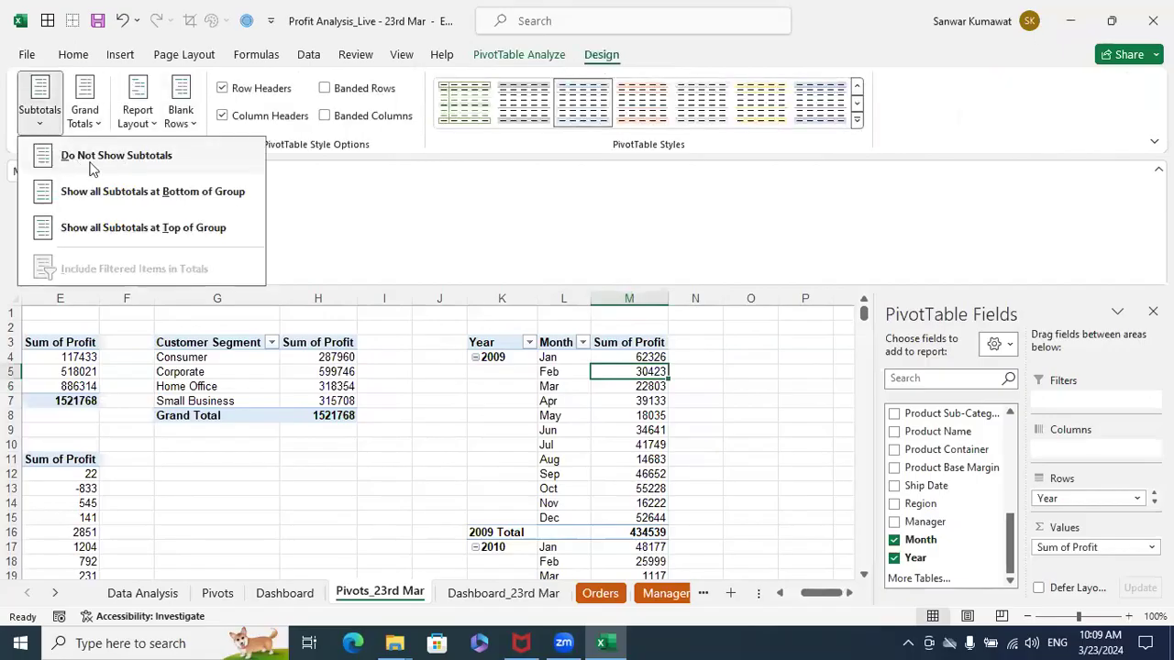
left_click(152, 158)
left_click(85, 110)
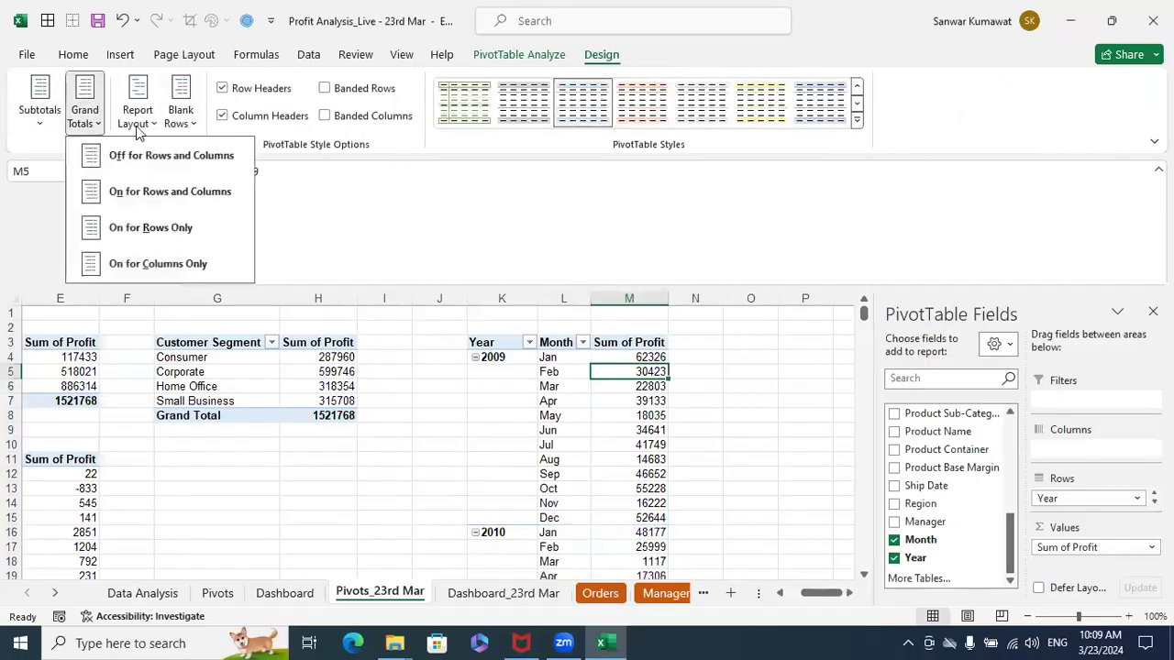
left_click(135, 157)
left_click(735, 429)
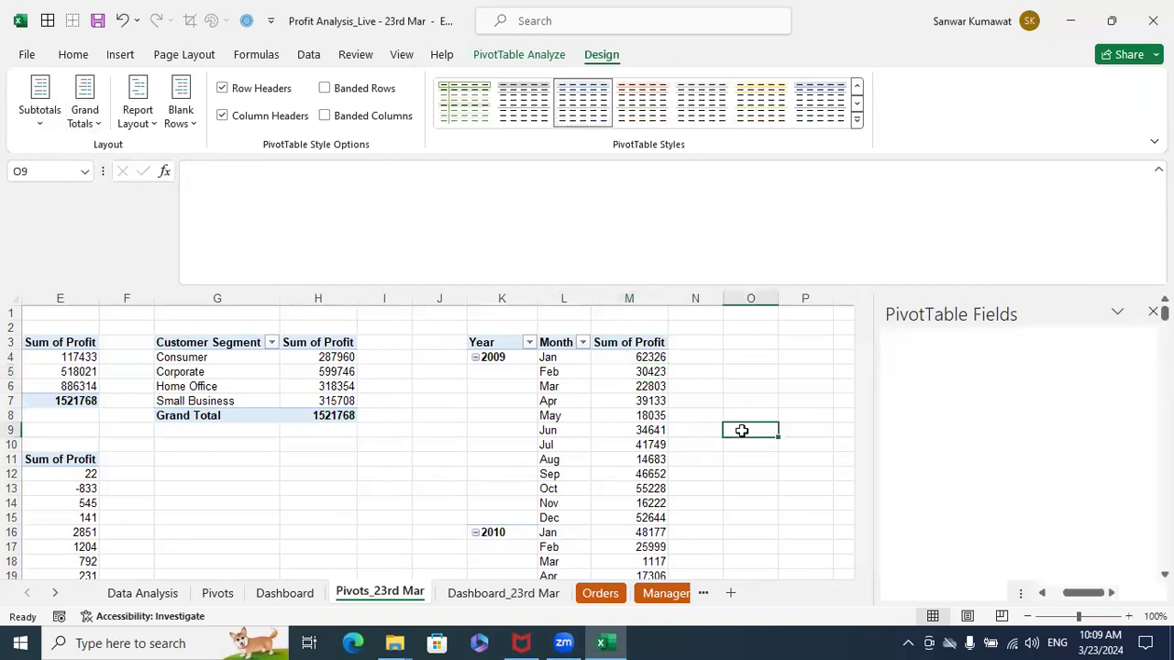
Hide the expand/collapse buttons beside the years in the Year and Month pivot table
left_click(544, 359)
left_click(504, 369)
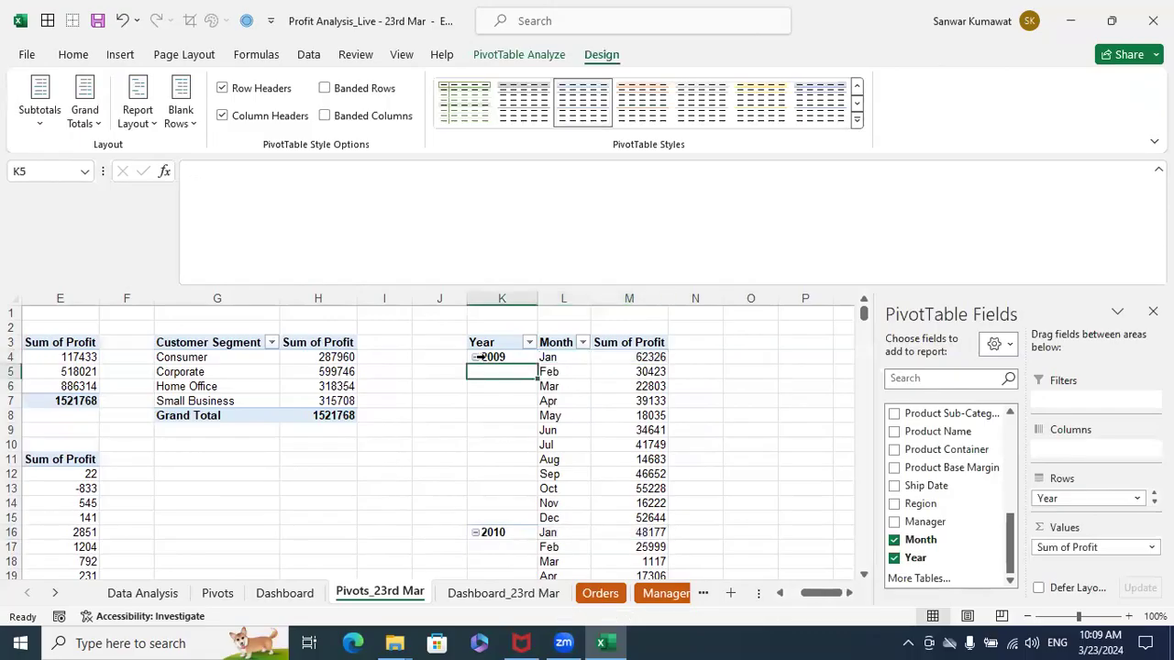
left_click(481, 357)
left_click(542, 388)
left_click(550, 373)
left_click(508, 356)
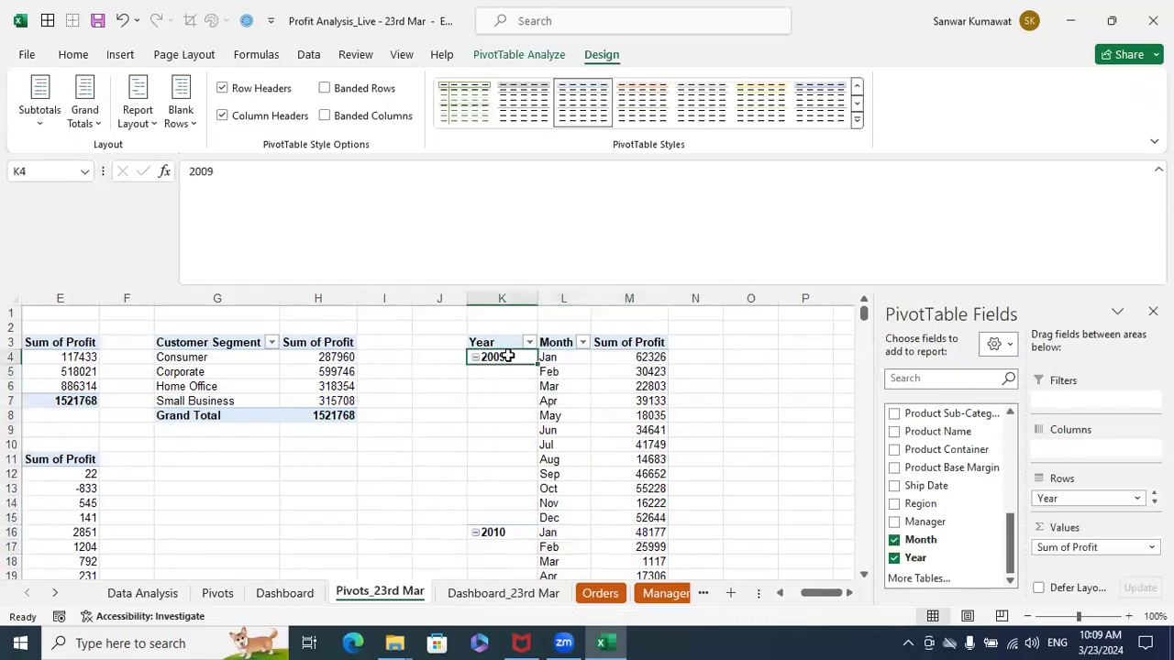
left_click(537, 57)
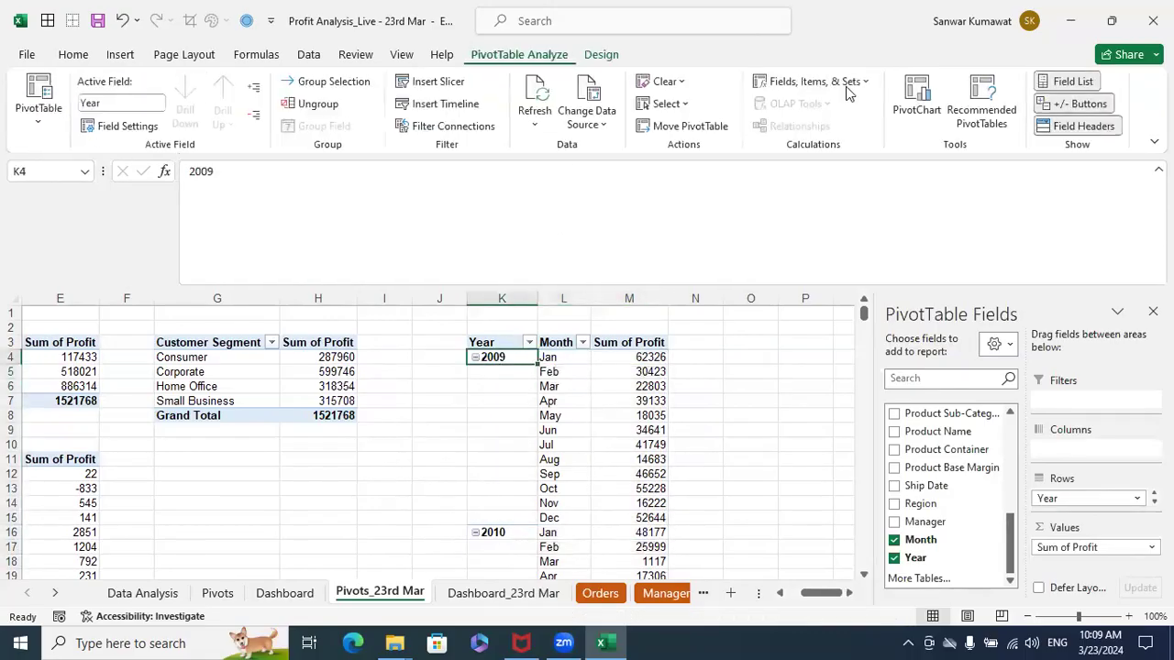
left_click(1071, 105)
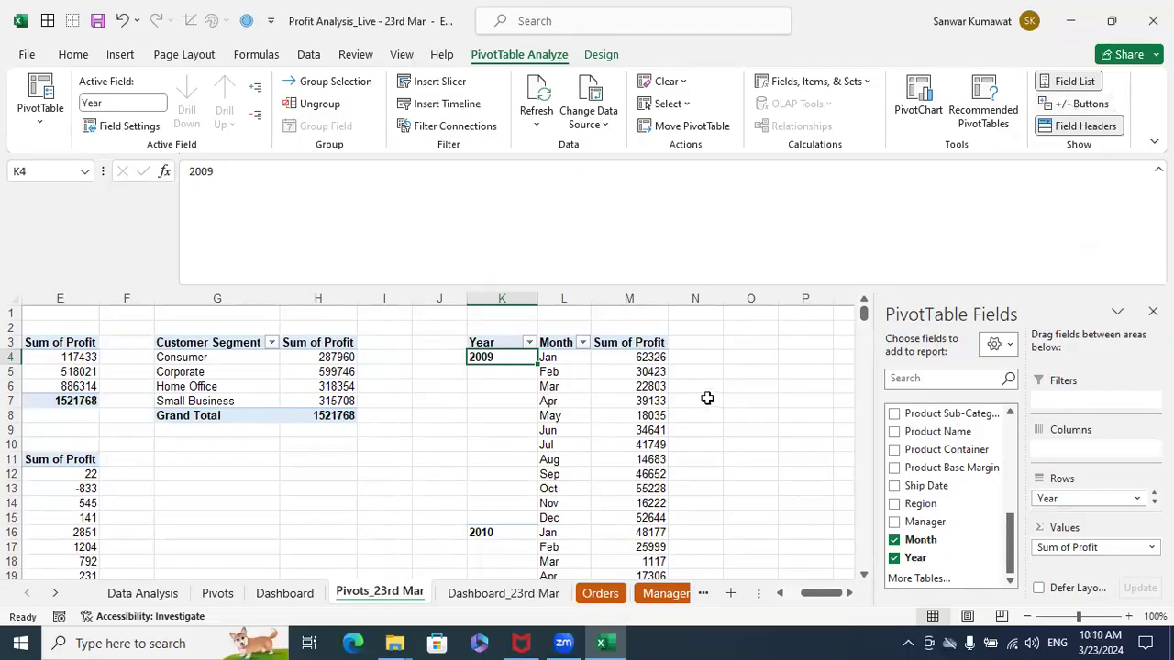
key("alt+Tab")
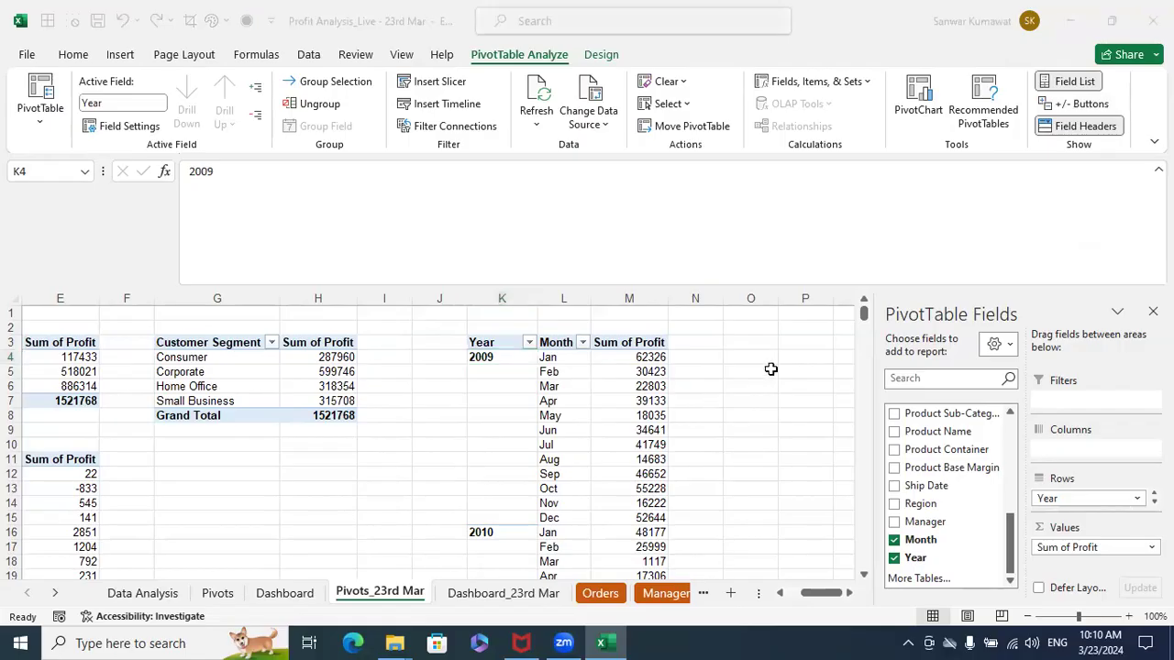
left_click(722, 396)
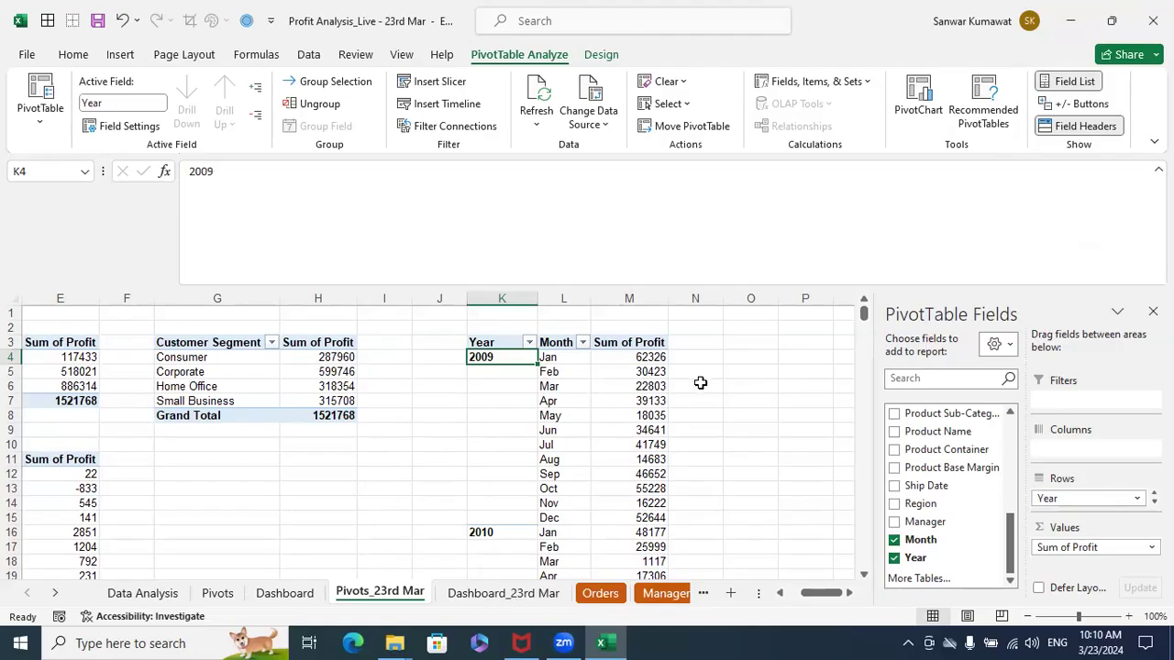
Select the whole Year and Month pivot table, K3 to M51, and insert a basic 2-D line chart from it
left_click(487, 341)
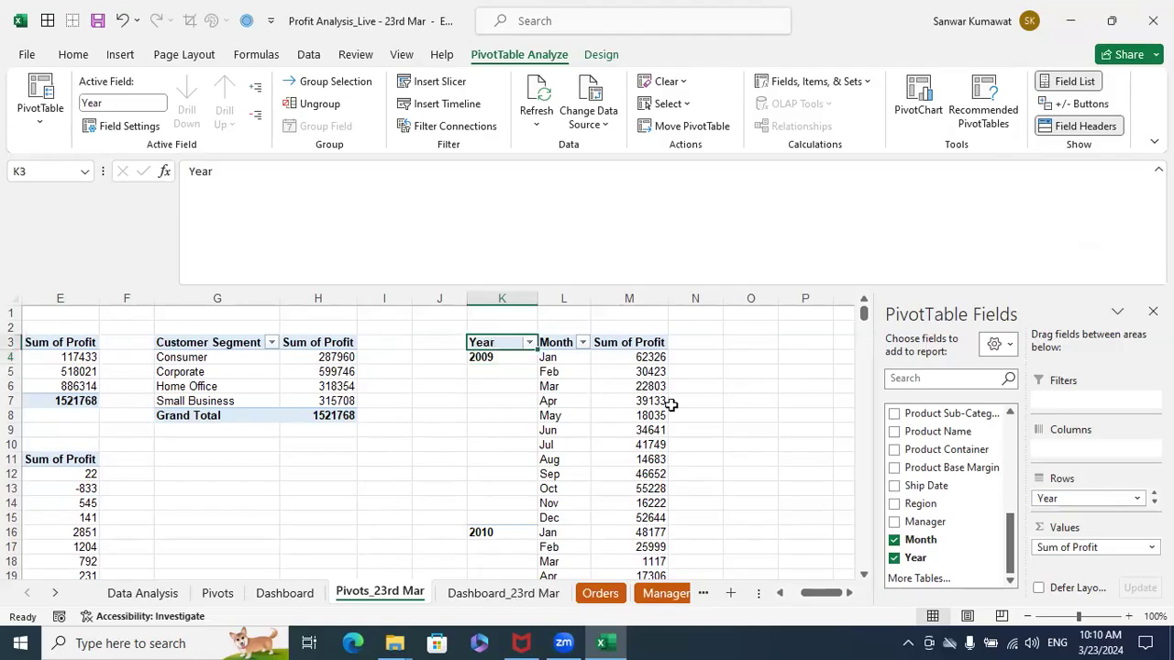
key("shift+Right")
key("shift+Right")
key("shift+Down")
key("shift+Down")
key("shift+Down")
key("shift+Down")
key("shift+Down")
key("shift+Down")
key("shift+Down")
key("shift+Down")
key("shift+Down")
key("shift+Down")
key("shift+Down")
key("shift+Down")
key("shift+Down")
key("shift+Down")
key("shift+Down")
key("shift+Down")
key("shift+Down")
key("shift+Down")
key("shift+Down")
key("shift+Down")
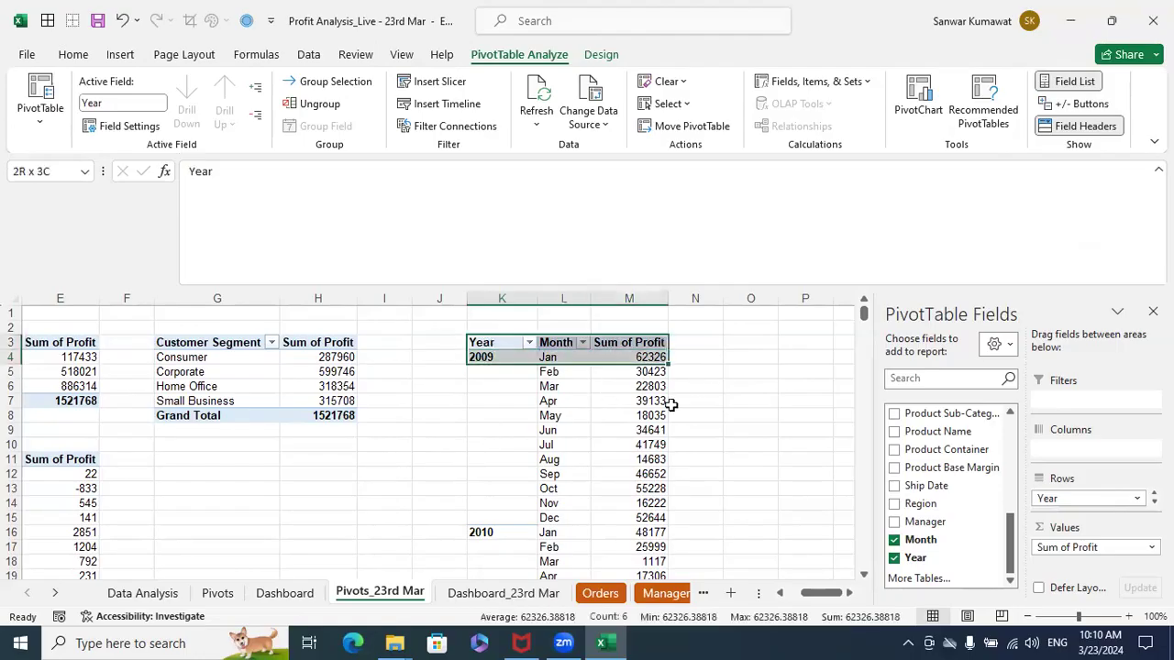
key("shift+Down")
key("shift+Down")
key("shift+Down")
key("shift+Down")
key("shift+Down")
key("shift+Down")
key("shift+Down")
key("shift+Down")
key("shift+Down")
key("shift+Down")
key("shift+Down")
key("shift+Down")
key("shift+Down")
key("shift+Down")
key("shift+Down")
key("shift+Down")
key("shift+Down")
key("shift+Down")
key("shift+Down")
key("shift+Down")
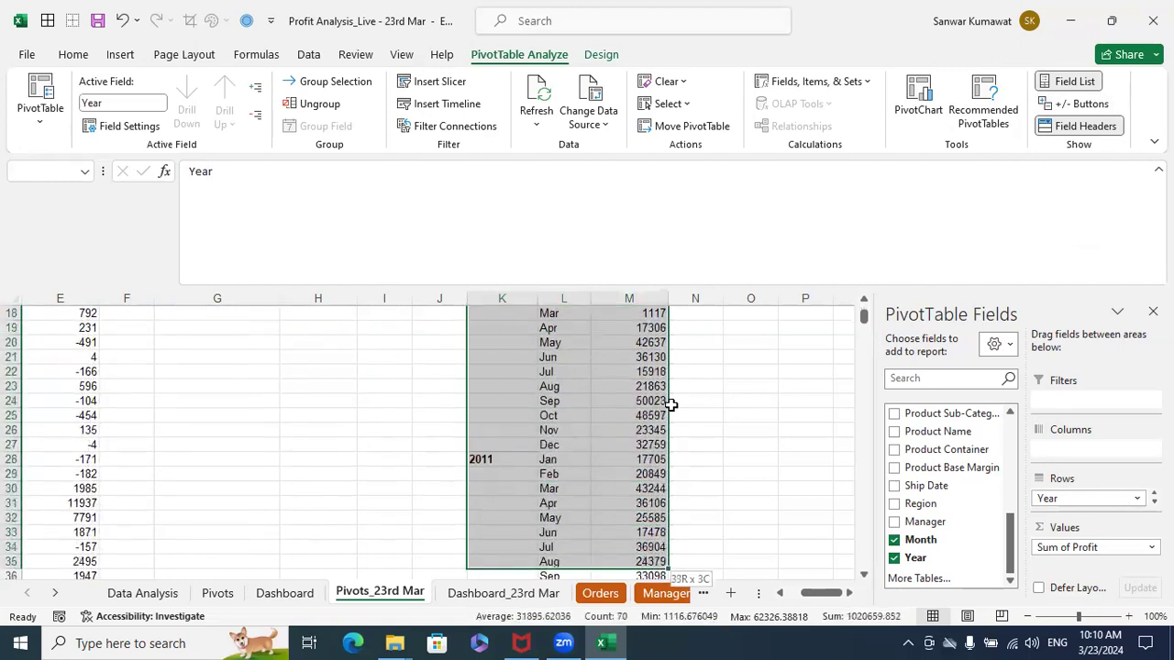
left_click_drag(671, 404, 671, 405)
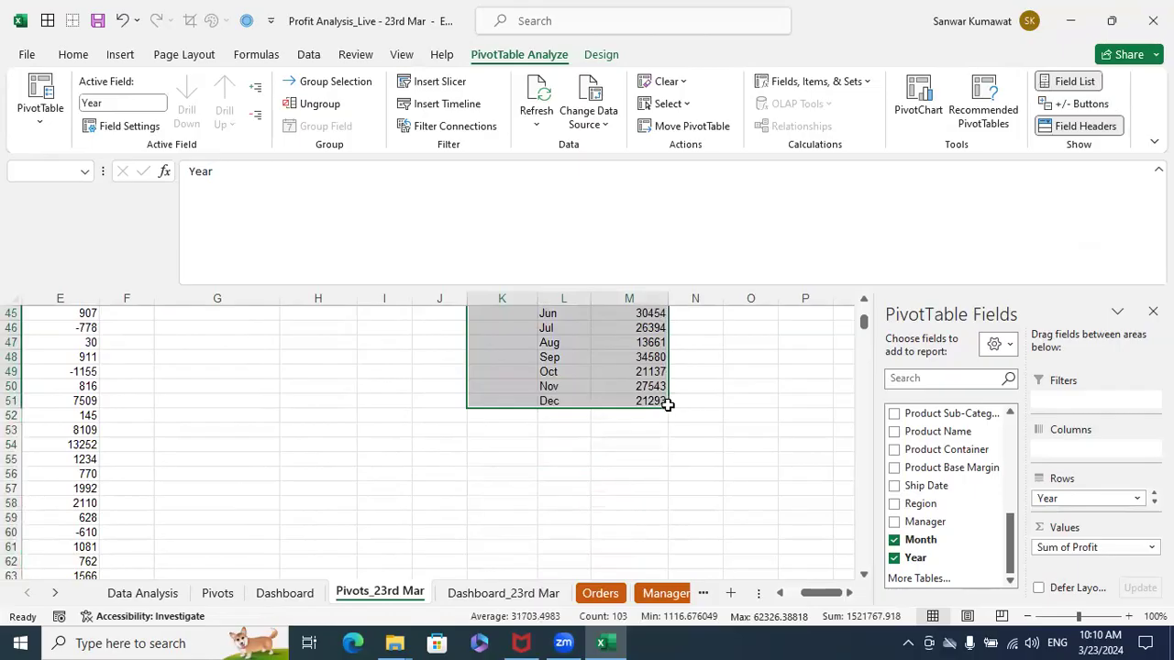
scroll(640, 431, "up", 12)
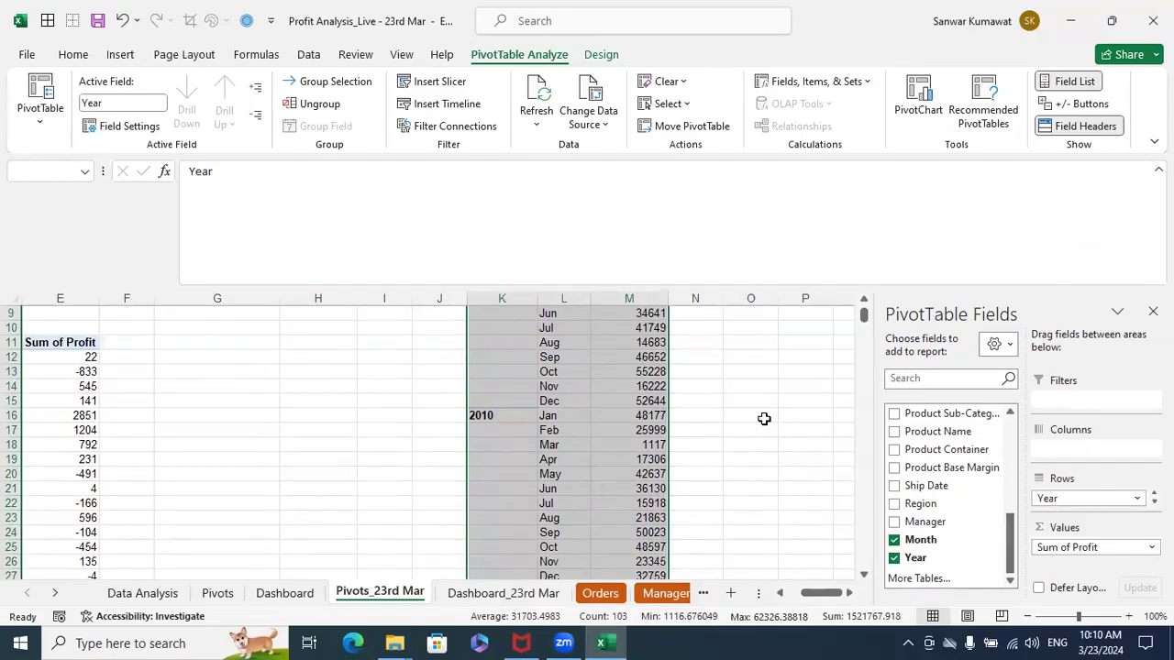
scroll(764, 419, "up", 3)
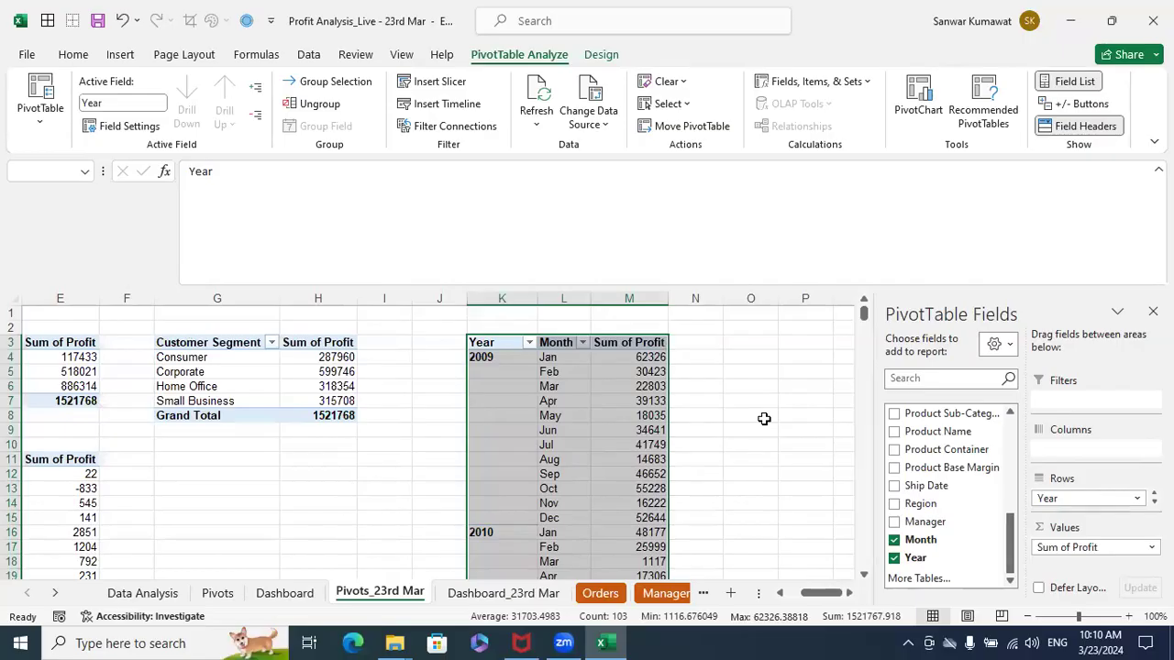
left_click(119, 55)
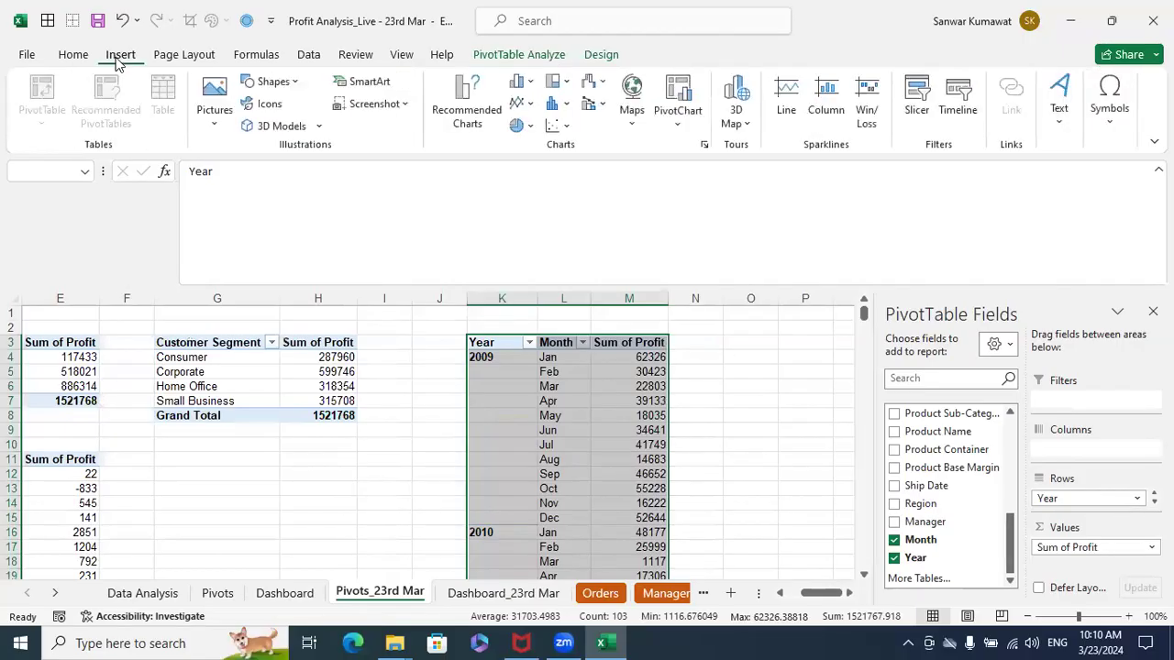
left_click(525, 104)
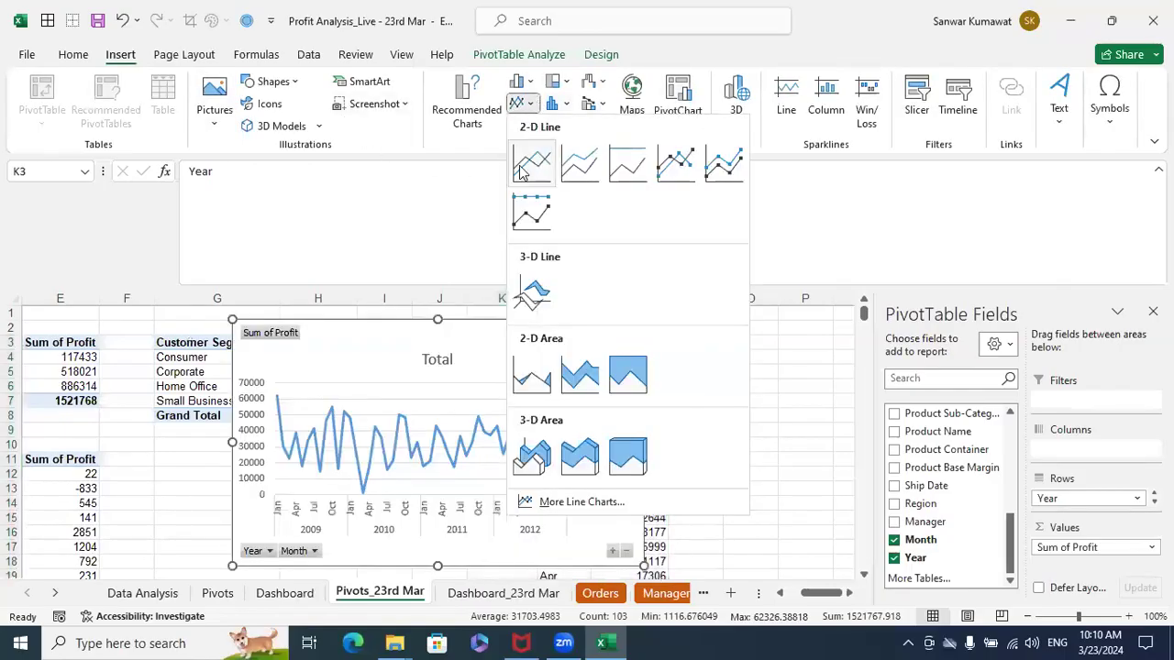
left_click(530, 165)
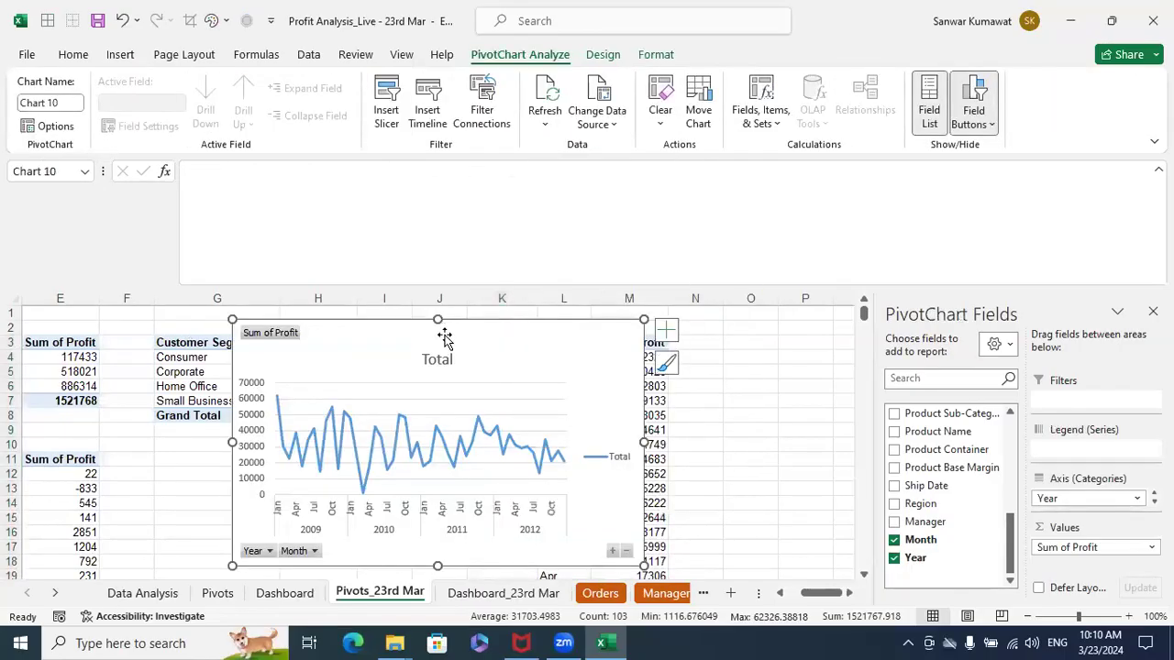
Hide all field buttons on the new line chart and delete its legend
left_click_drag(463, 338, 596, 329)
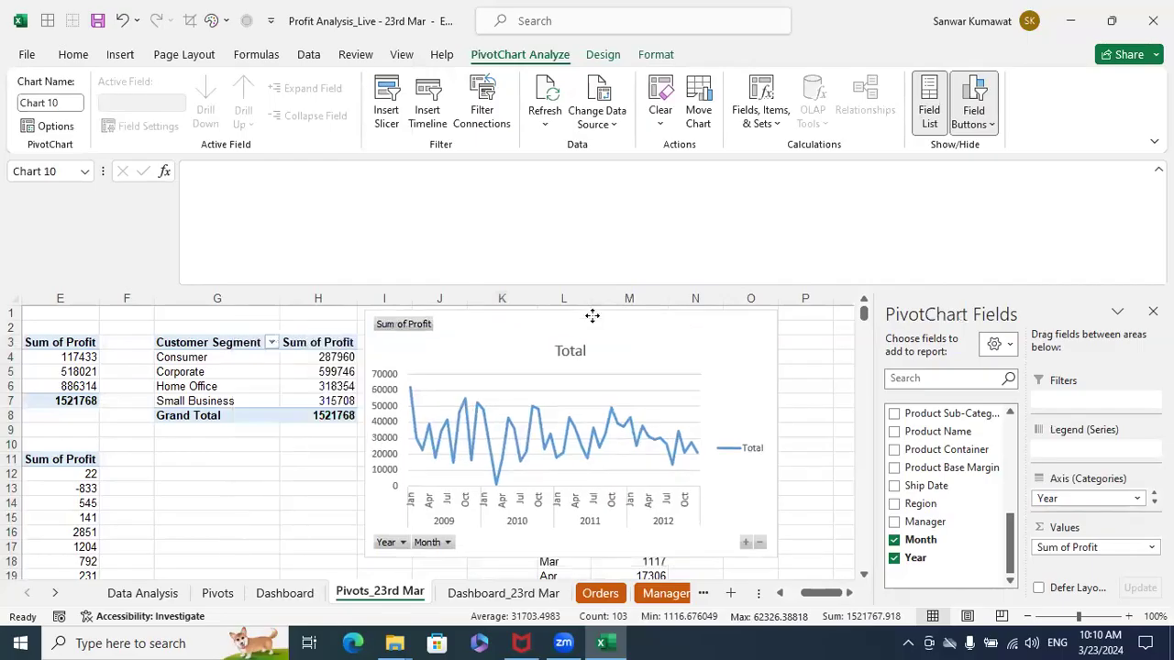
right_click(409, 328)
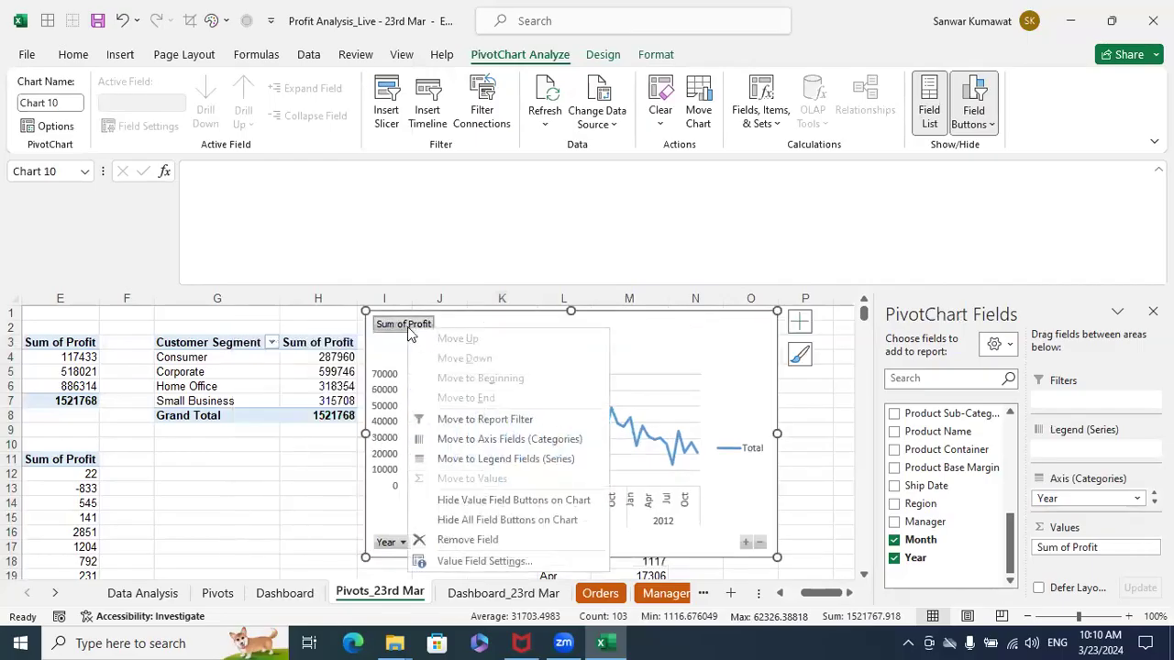
left_click(470, 520)
left_click(753, 457)
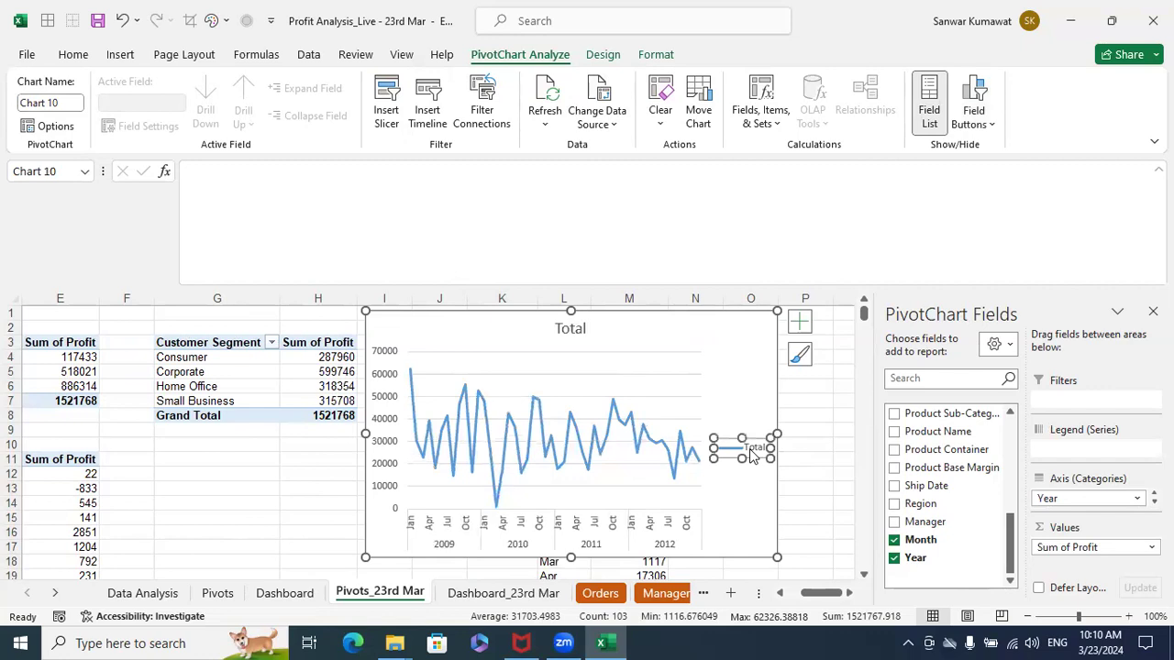
key("Delete")
Change the line chart's title to "Profit Trends"
left_click(570, 331)
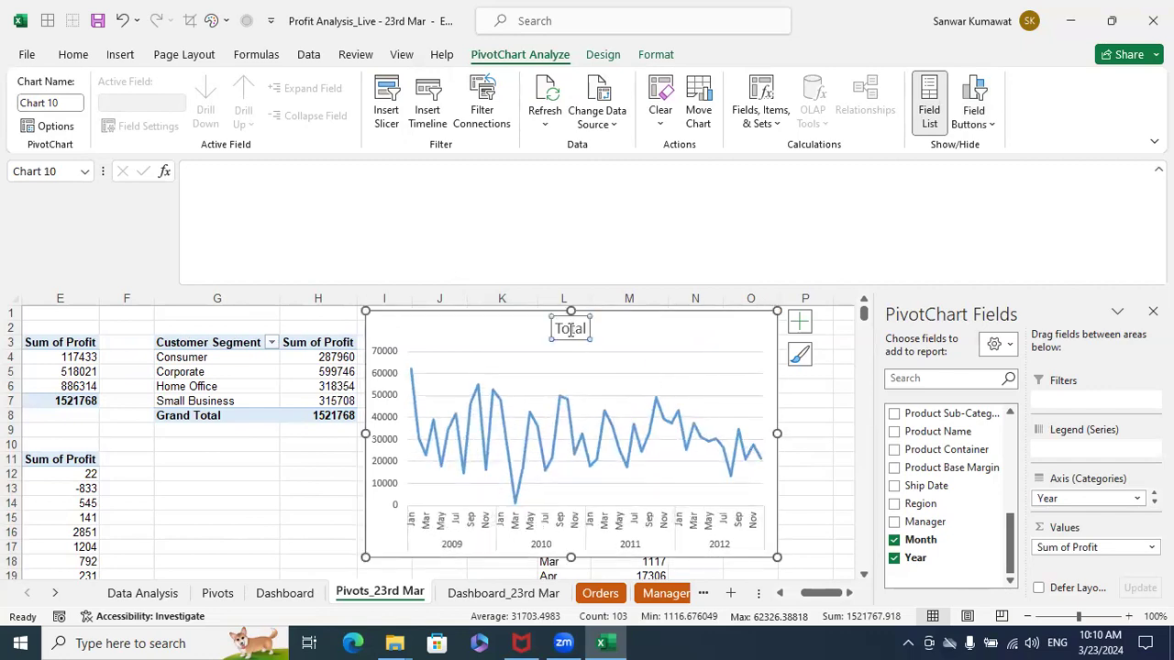
double_click(570, 332)
type("Profit")
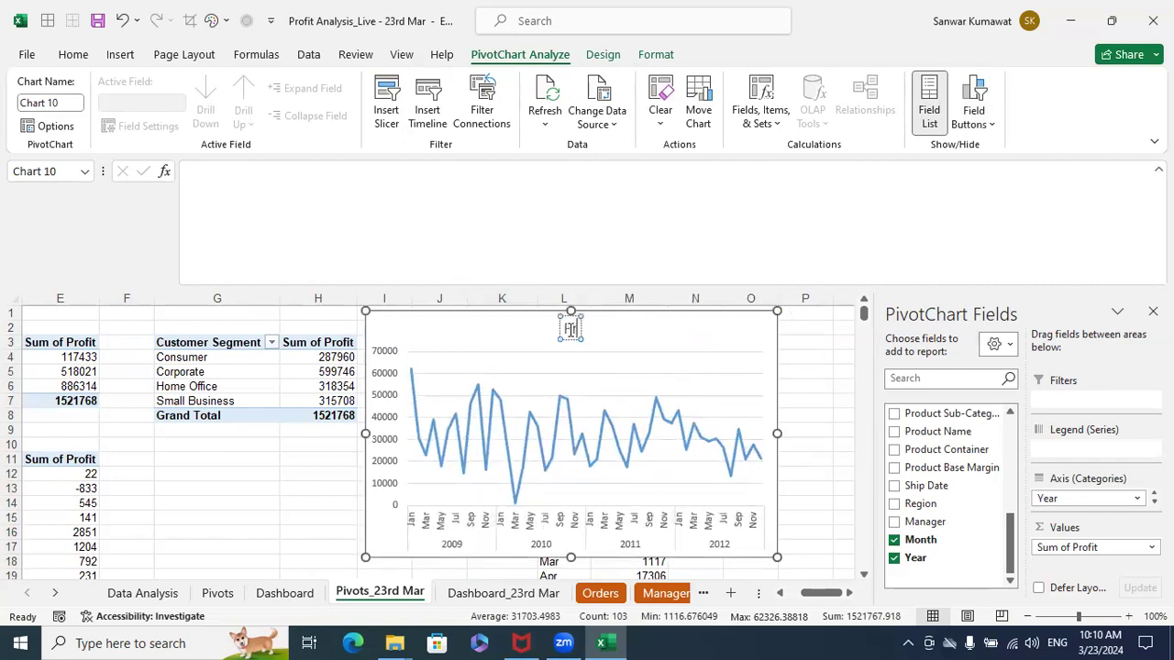
type(" Tre")
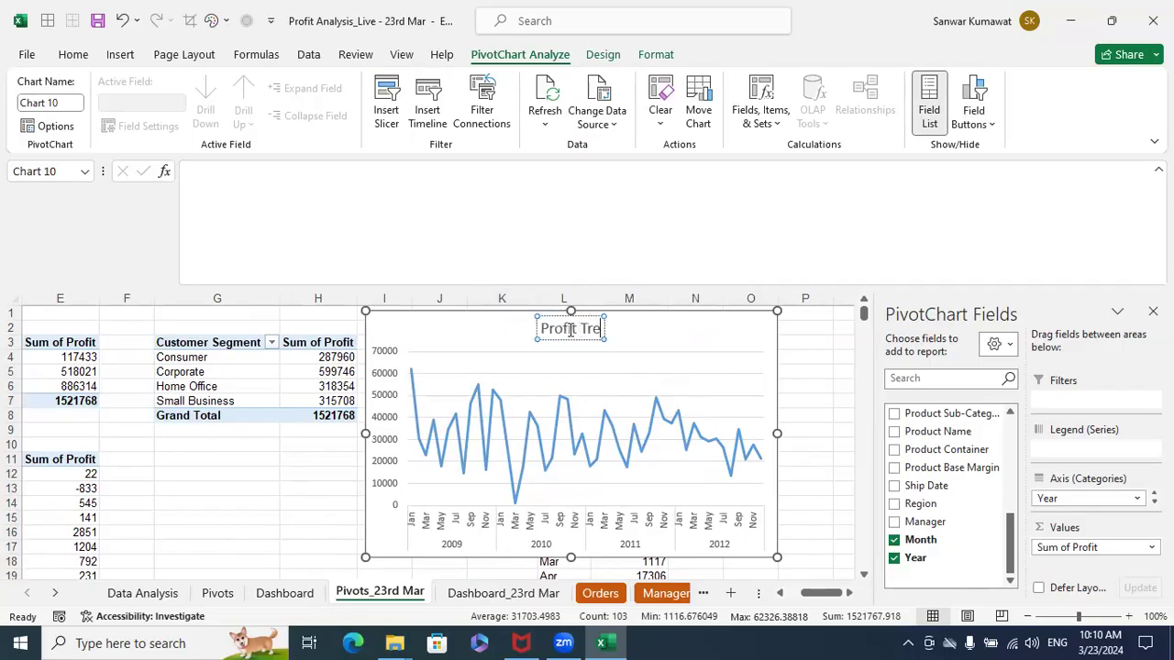
type("nds")
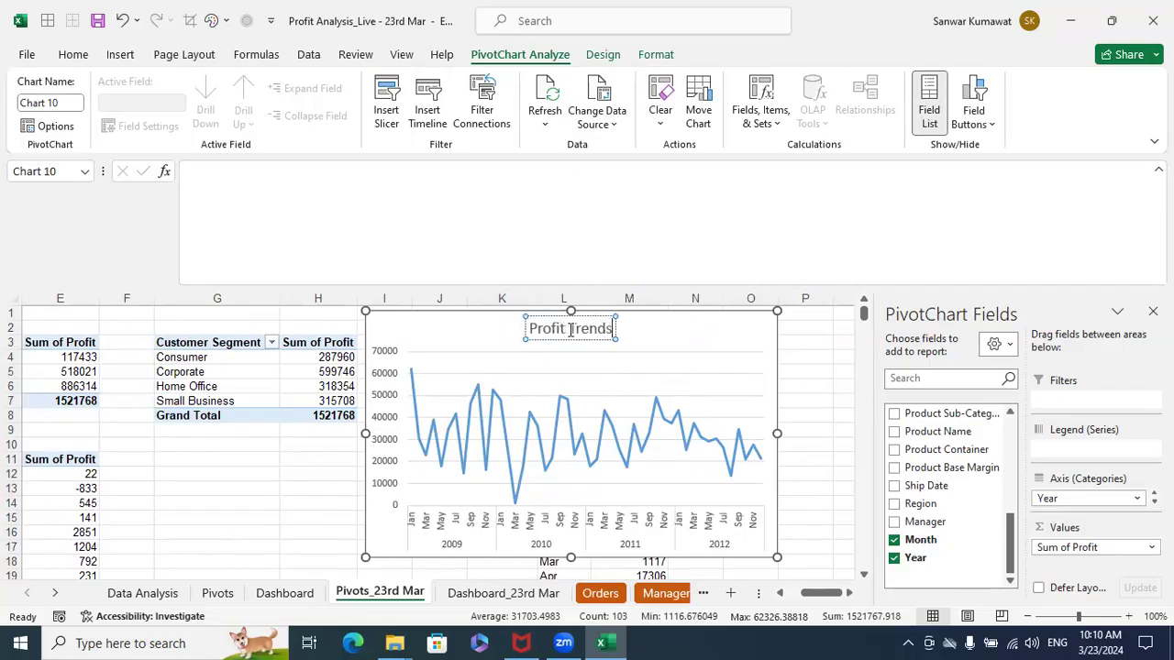
left_click(812, 411)
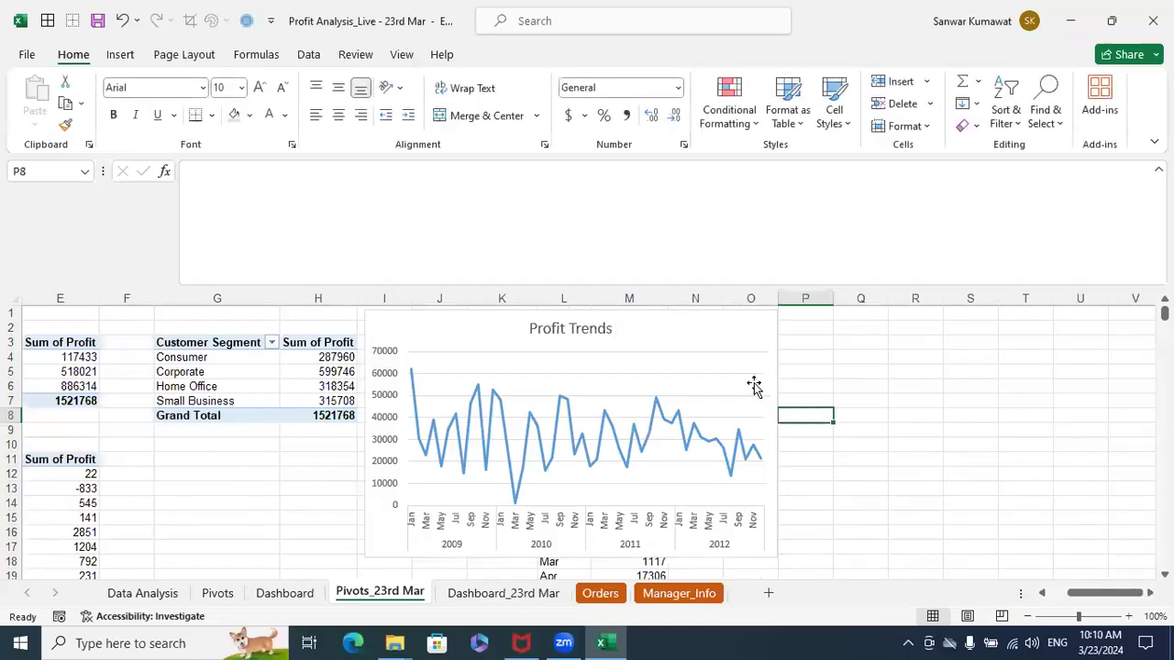
Move the Profit Trends chart to cell A56 on the Dashboard_23rd Mar sheet and widen it to the right edge of column T
left_click(702, 344)
key("Delete")
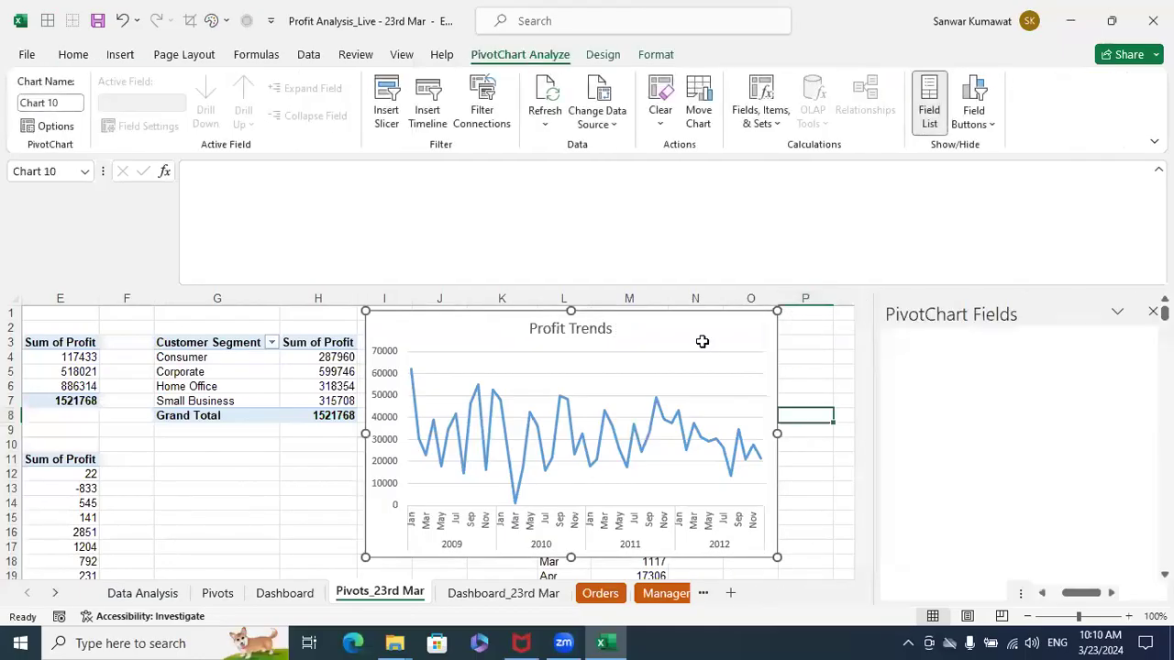
left_click(459, 596)
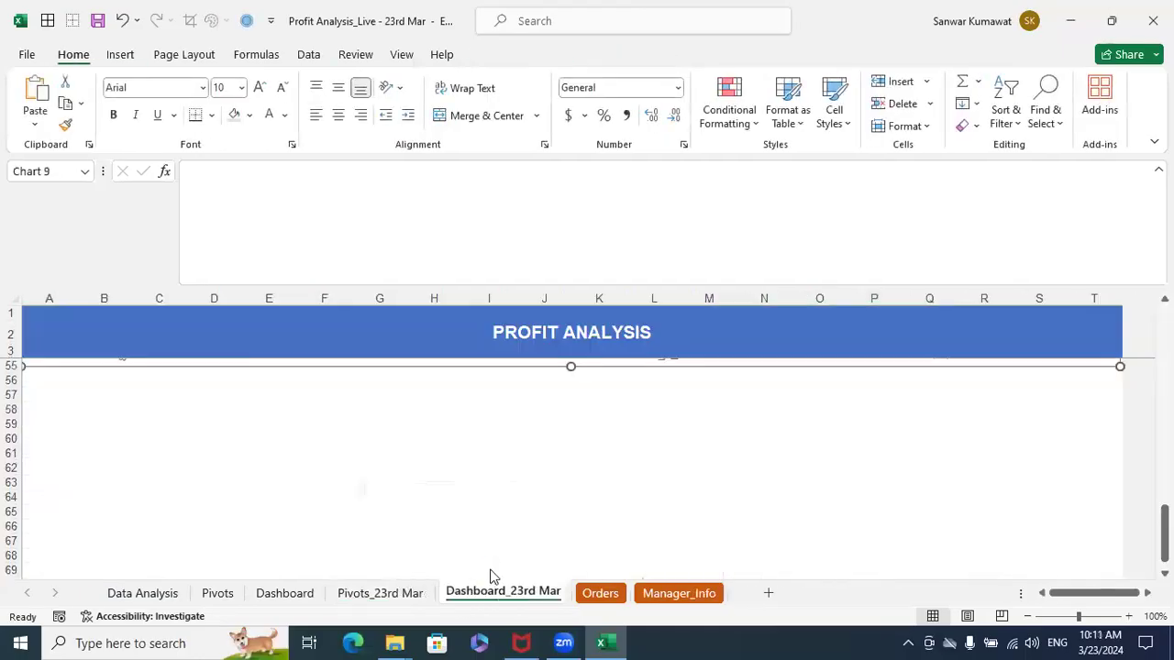
left_click(1153, 311)
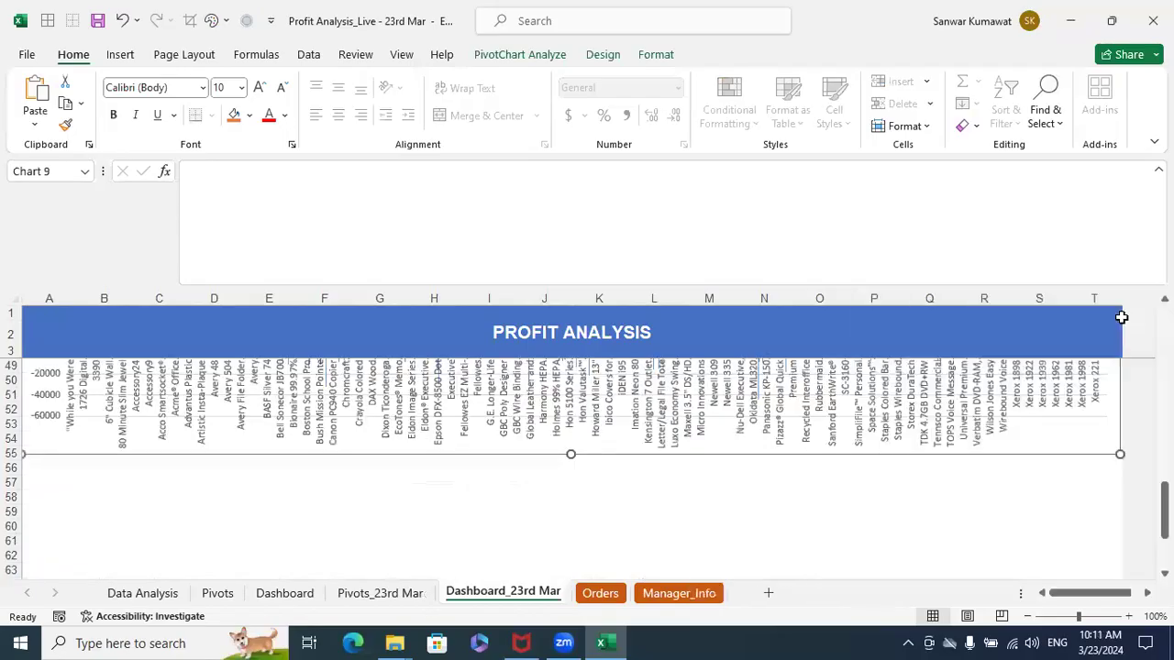
left_click(126, 474)
key("Left")
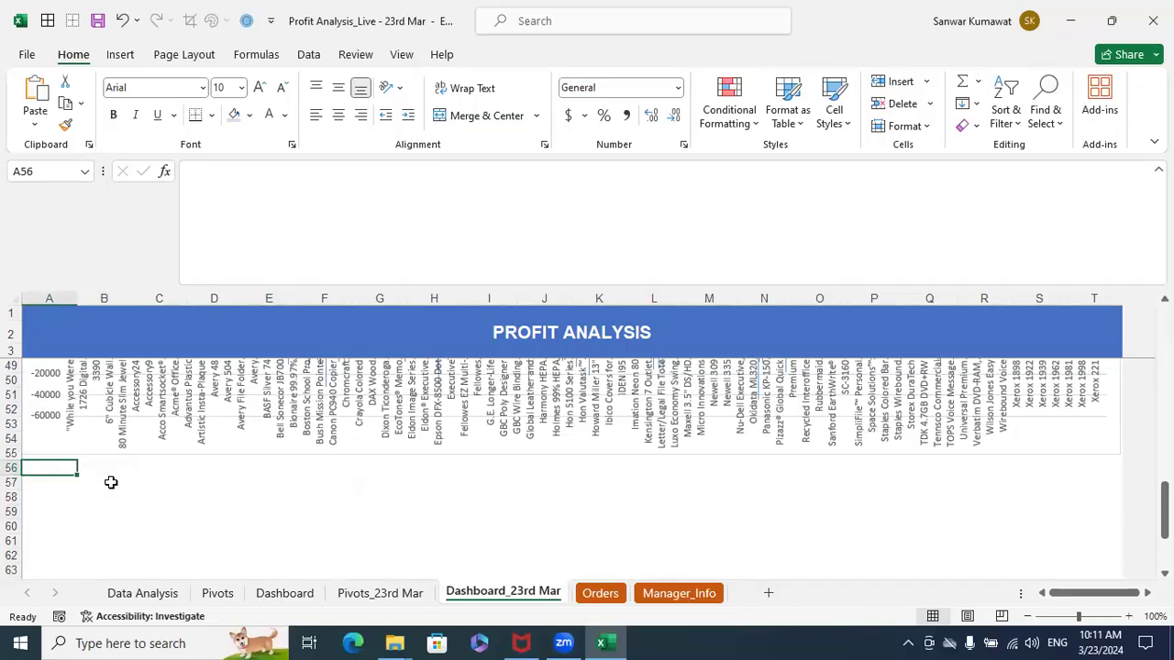
key("ctrl+v")
scroll(412, 504, "down", 2)
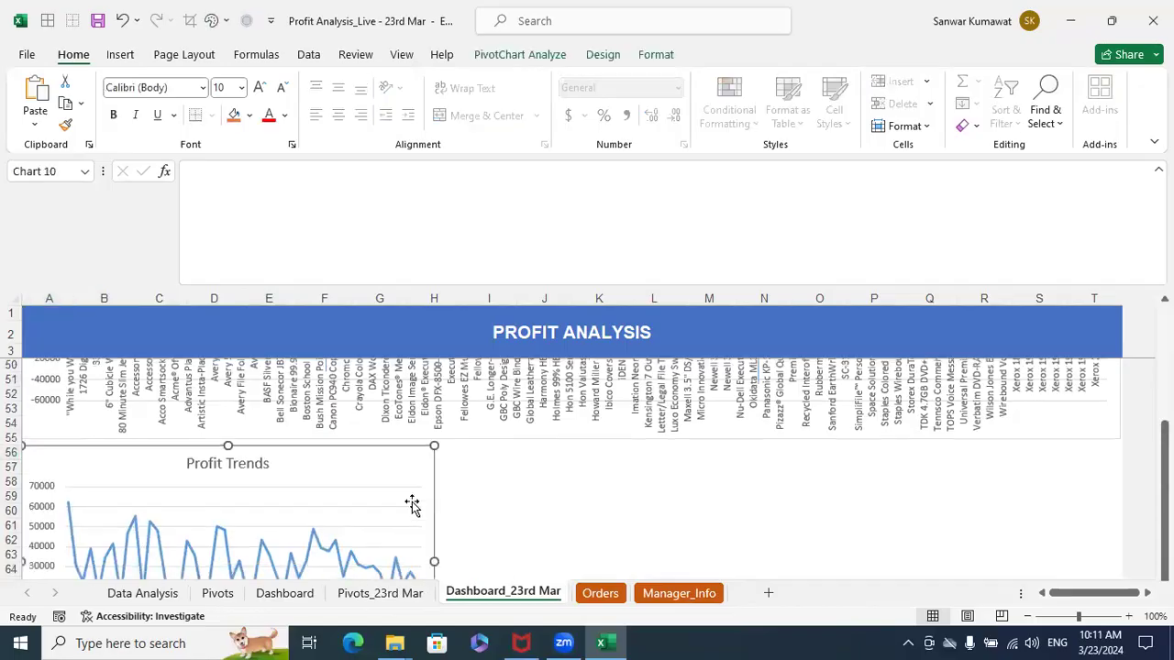
left_click_drag(446, 492, 1122, 443)
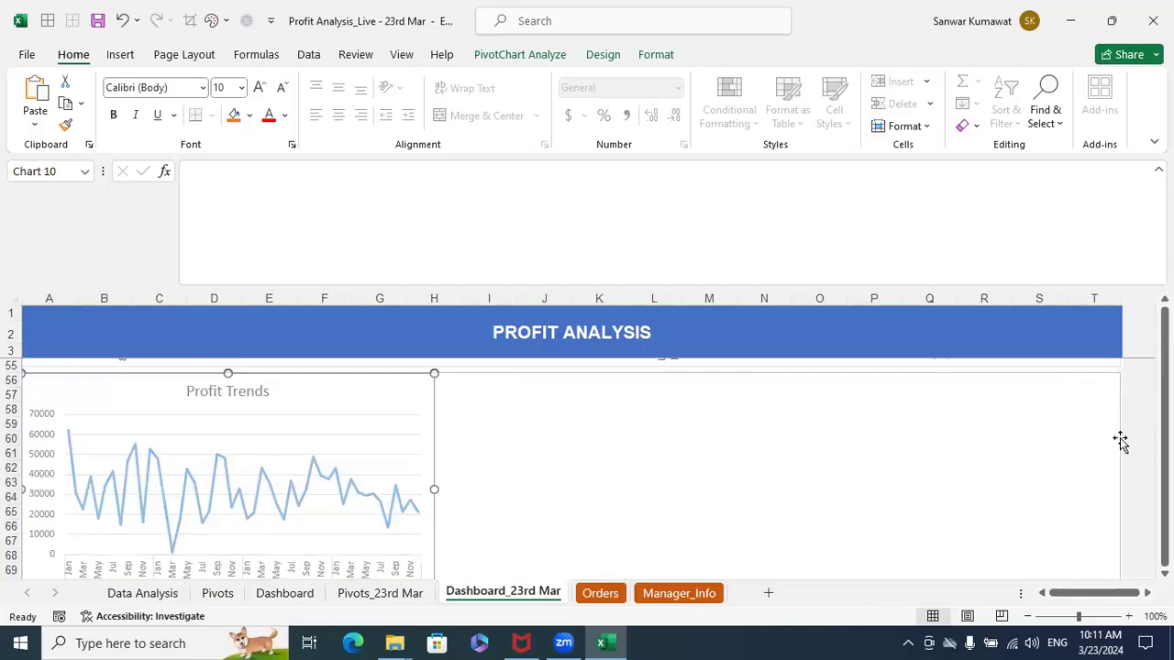
left_click_drag(807, 385, 803, 382)
Make the Profit Trends chart title bold and close the title formatting pane
double_click(586, 389)
double_click(585, 389)
double_click(585, 391)
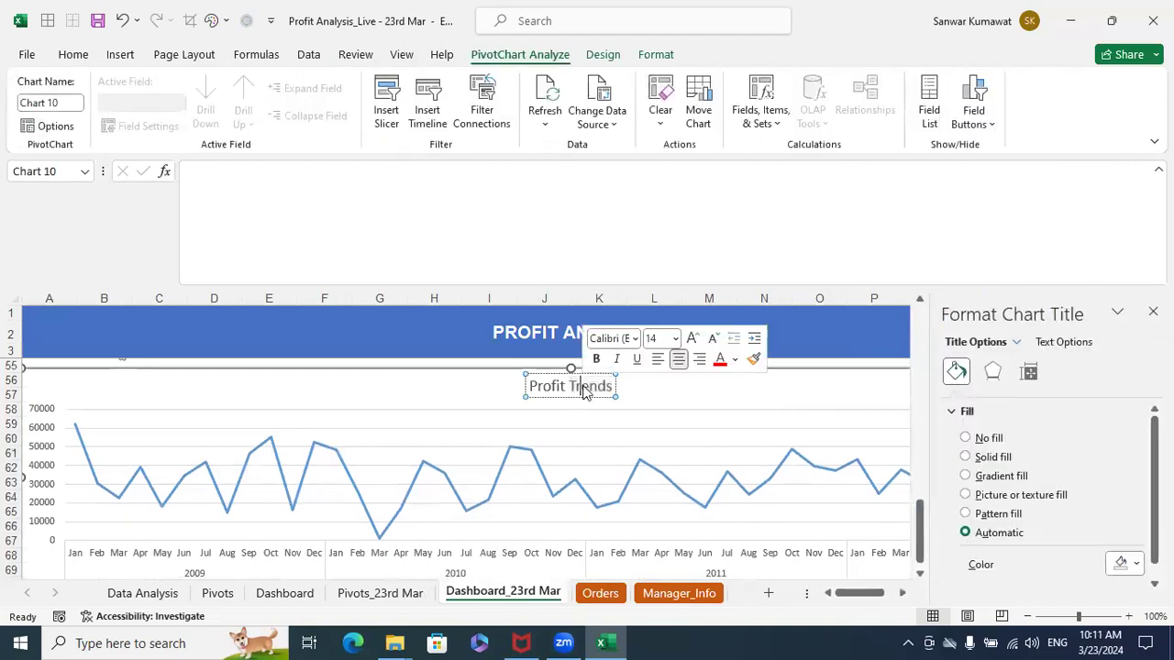
triple_click(558, 389)
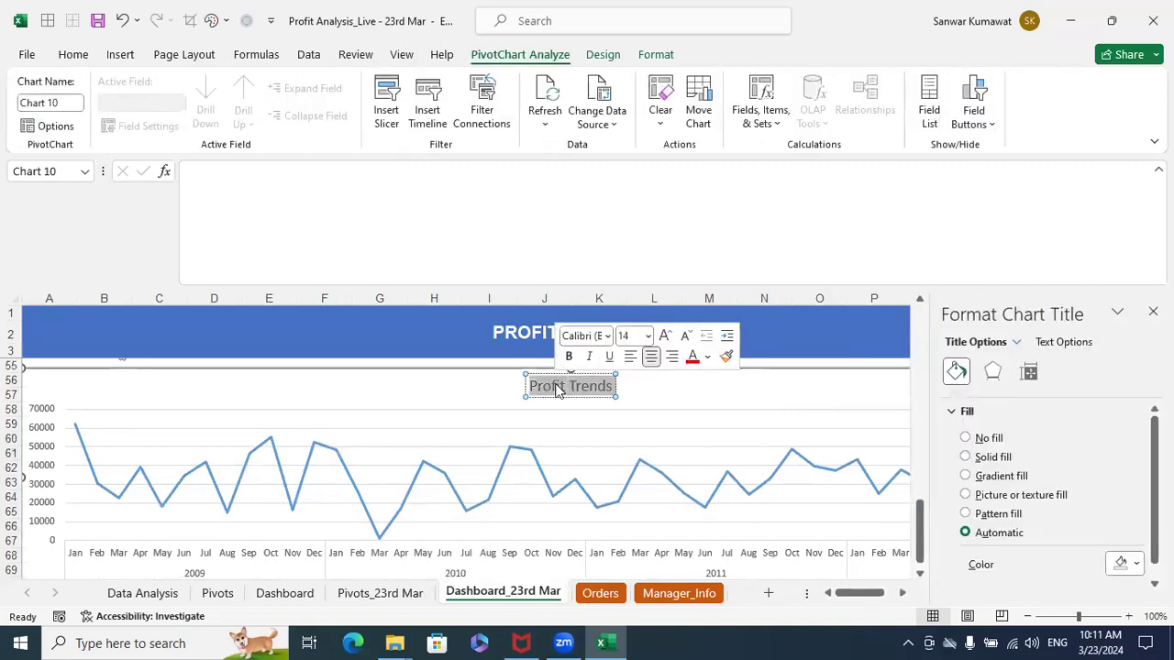
key("ctrl+b")
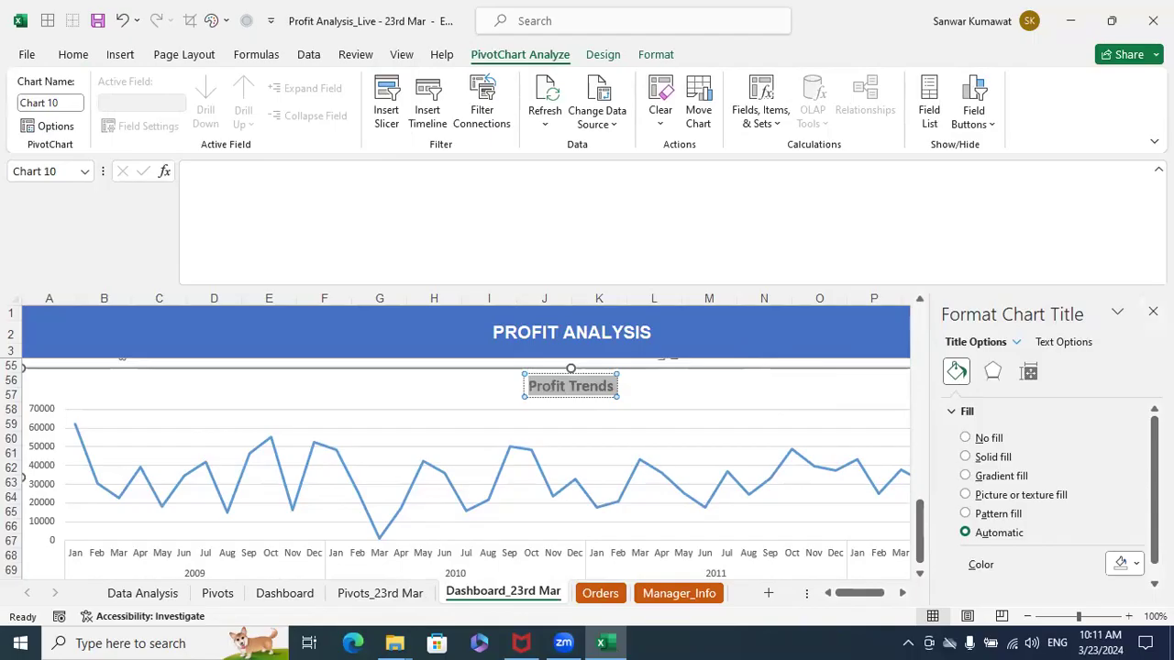
left_click(1153, 312)
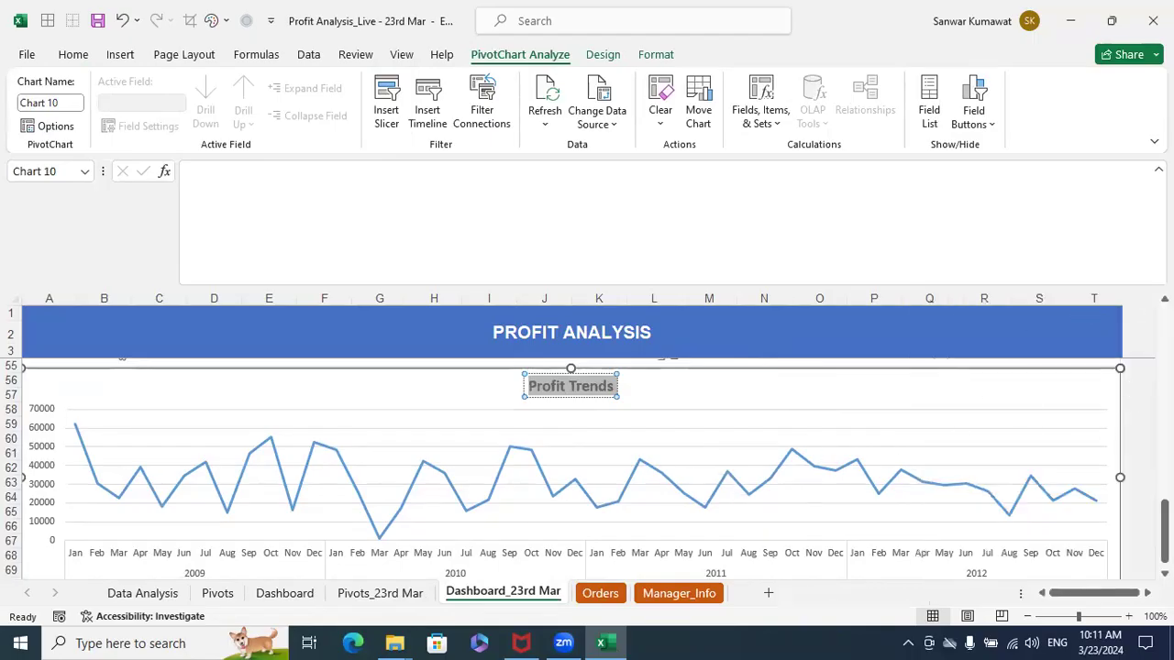
Filter the dashboard to the year 2009 and check how the Profit Trends chart responds
scroll(224, 397, "up", 17)
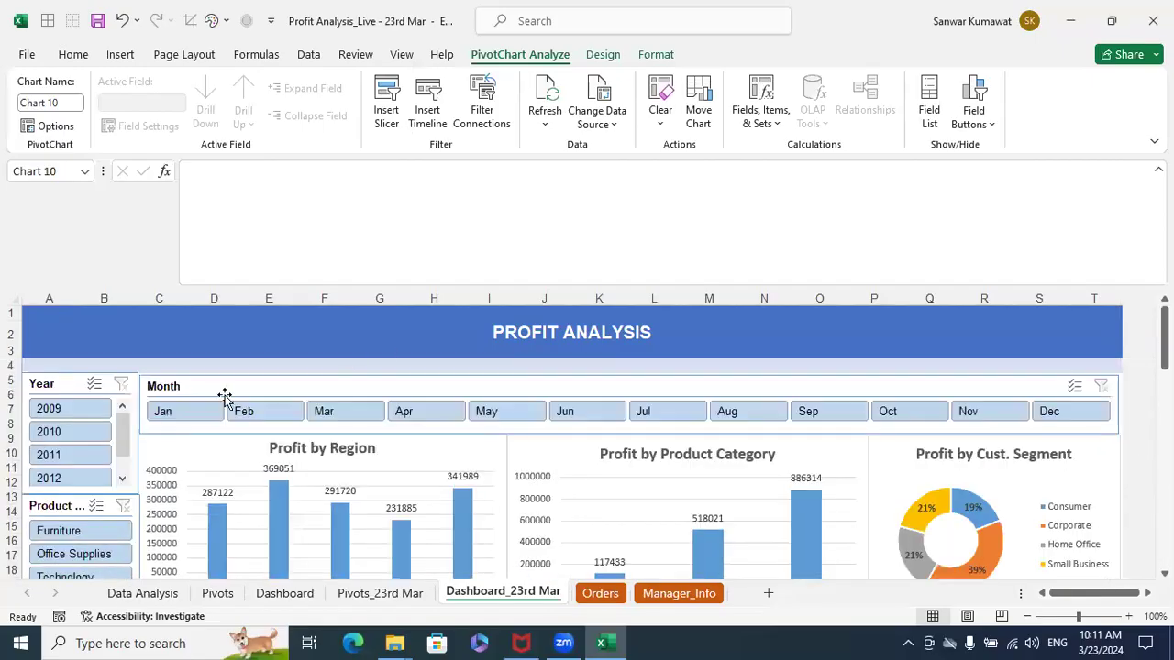
scroll(597, 399, "down", 4)
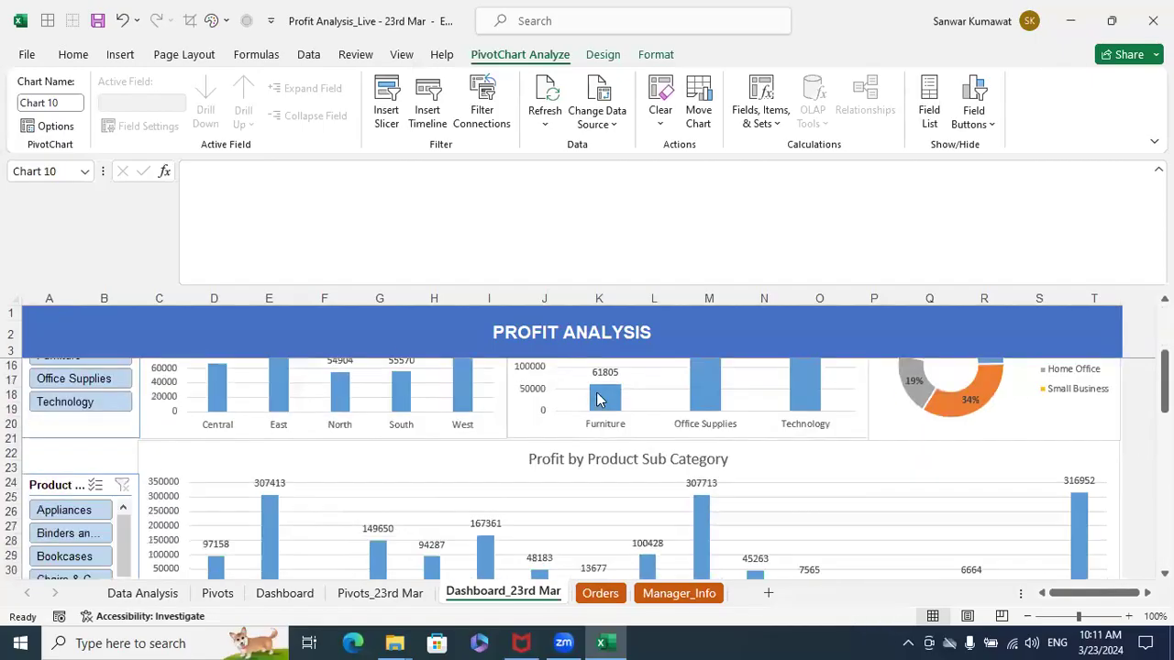
scroll(597, 399, "down", 13)
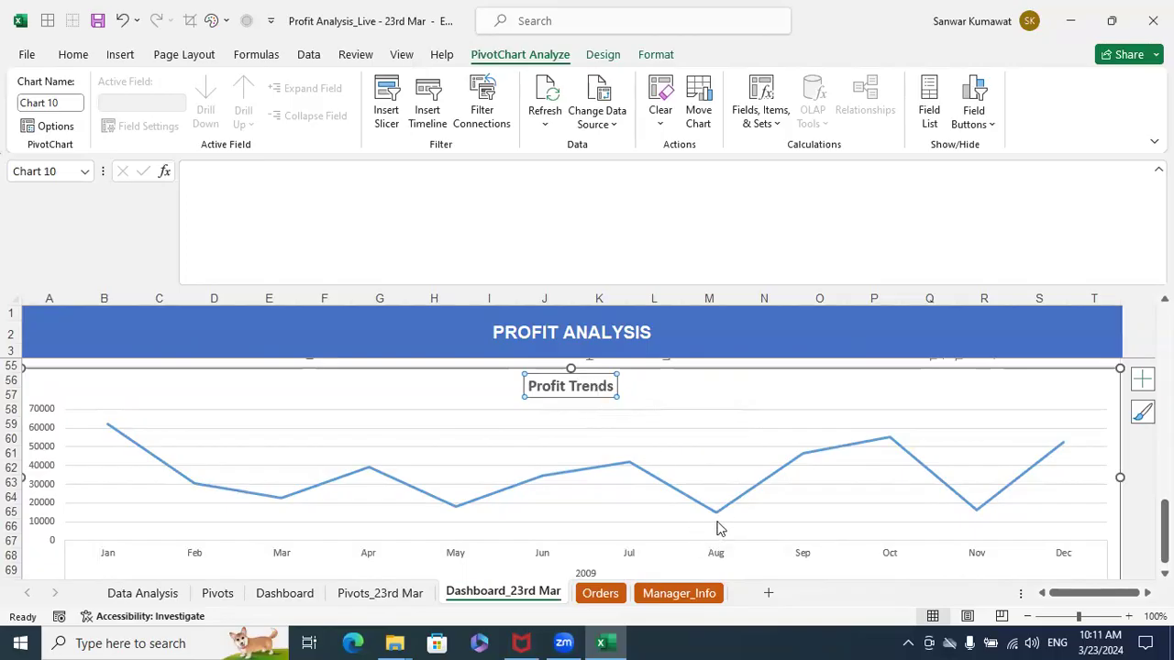
scroll(715, 518, "up", 17)
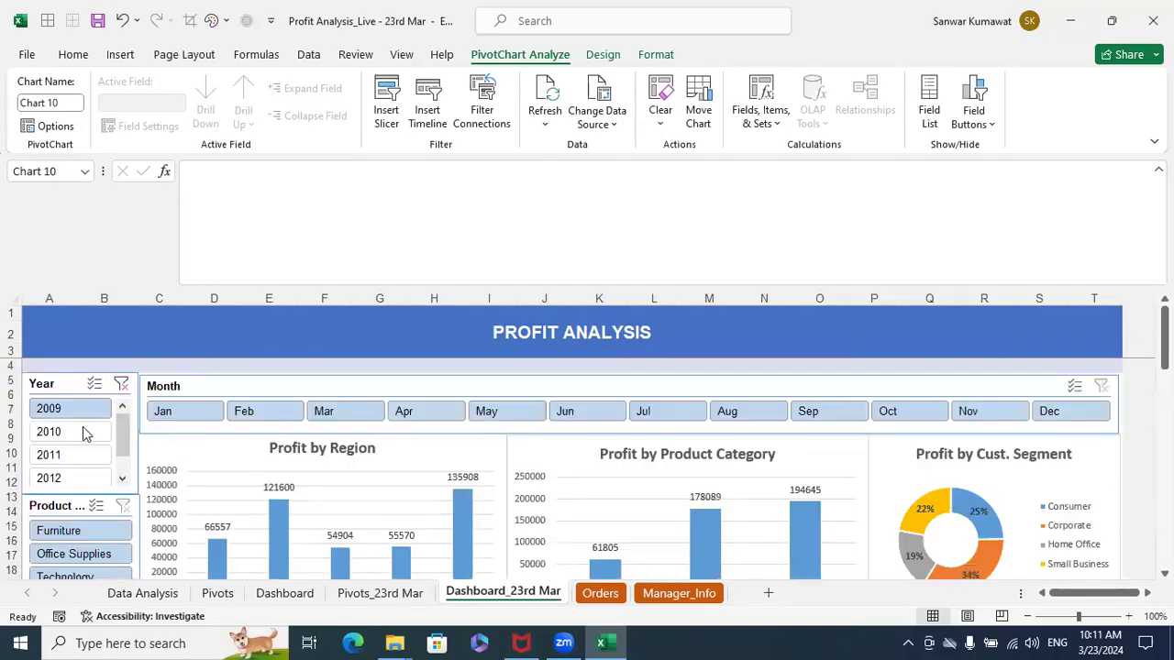
Filter the dashboard to the year 2010, check the Profit Trends chart, and clear the Year filter
left_click(82, 432)
scroll(697, 499, "down", 6)
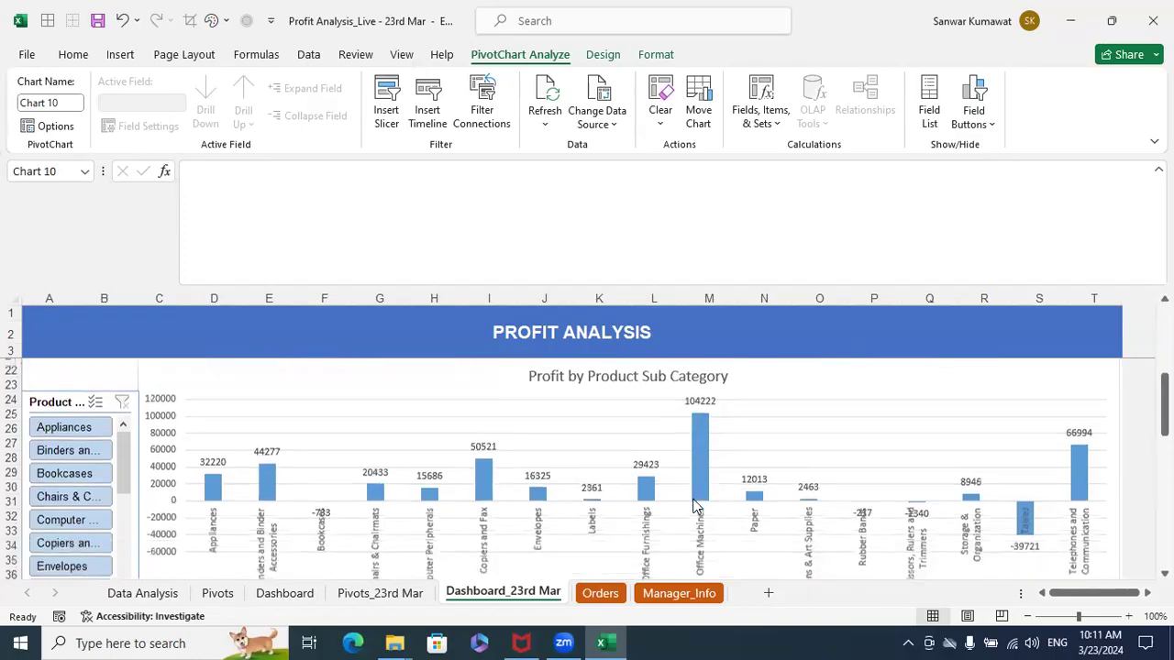
scroll(694, 505, "down", 10)
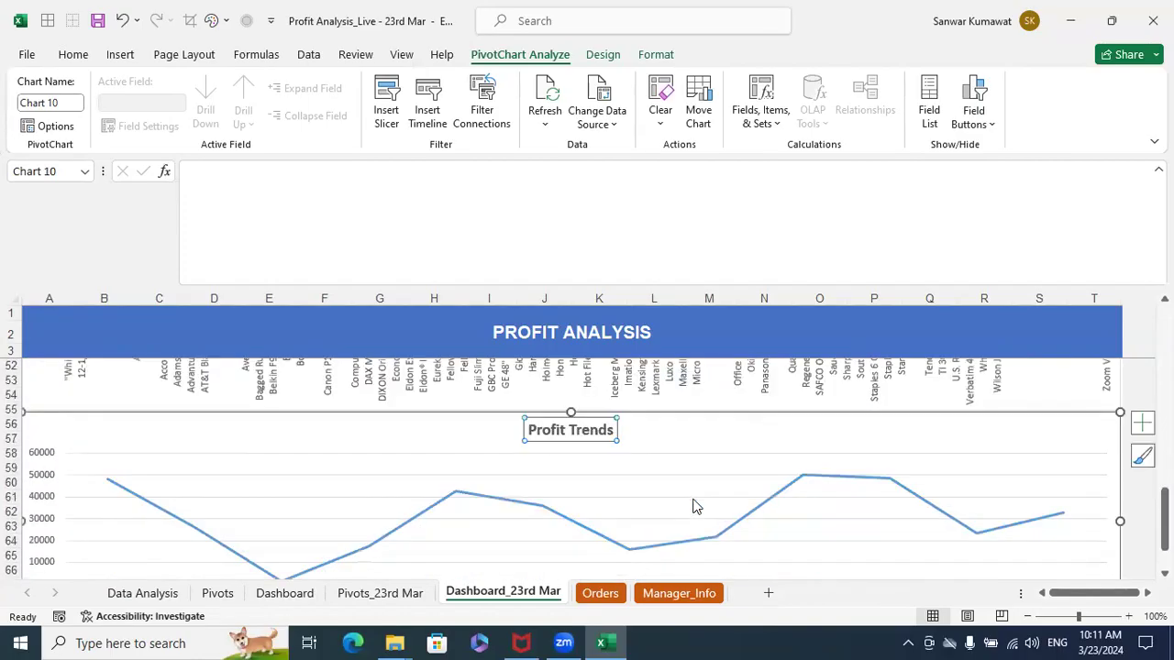
scroll(694, 506, "down", 1)
scroll(694, 506, "up", 17)
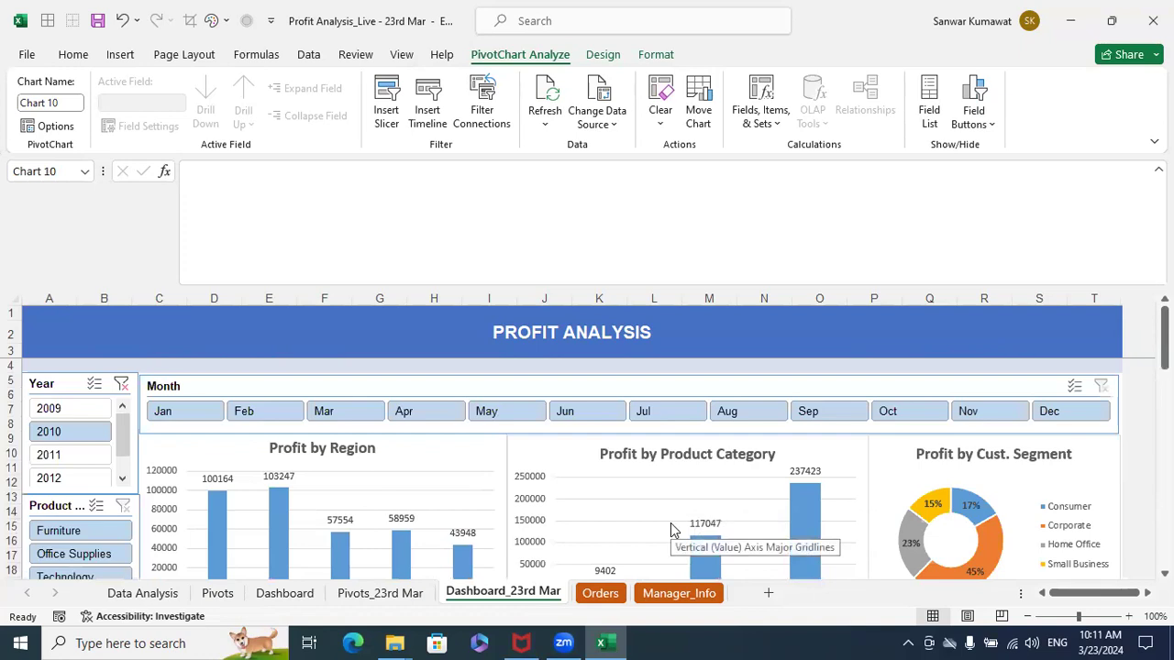
left_click(123, 386)
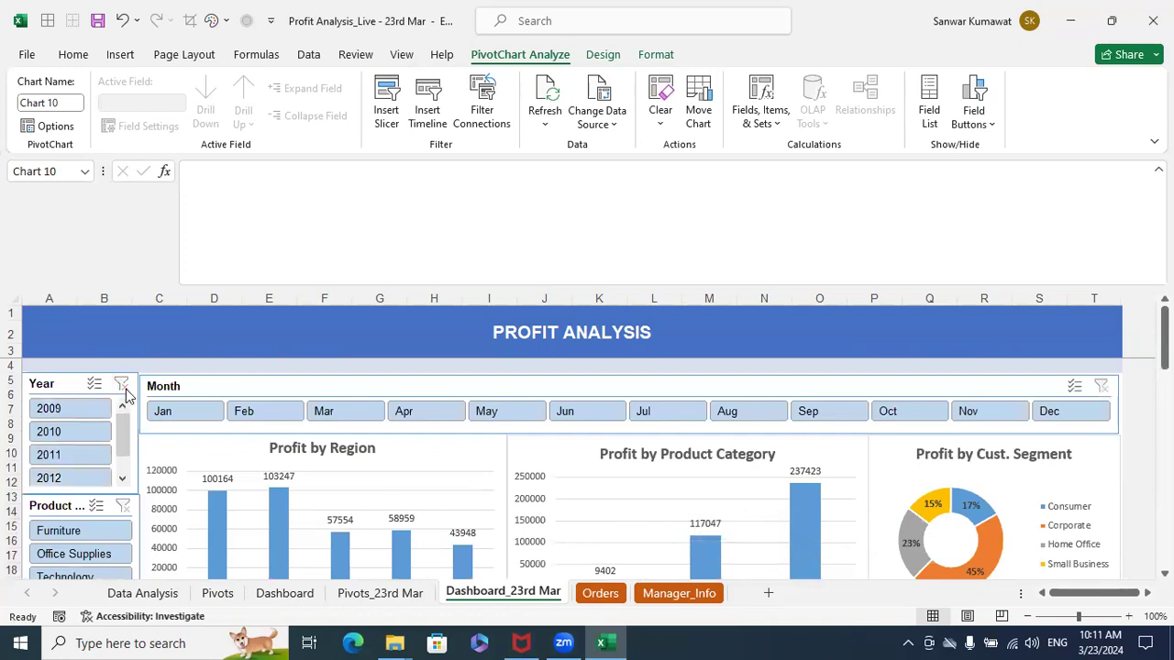
Filter the dashboard to the years 2009 and 2011 together, check the Profit Trends chart, and clear the Year filter
left_click(69, 413)
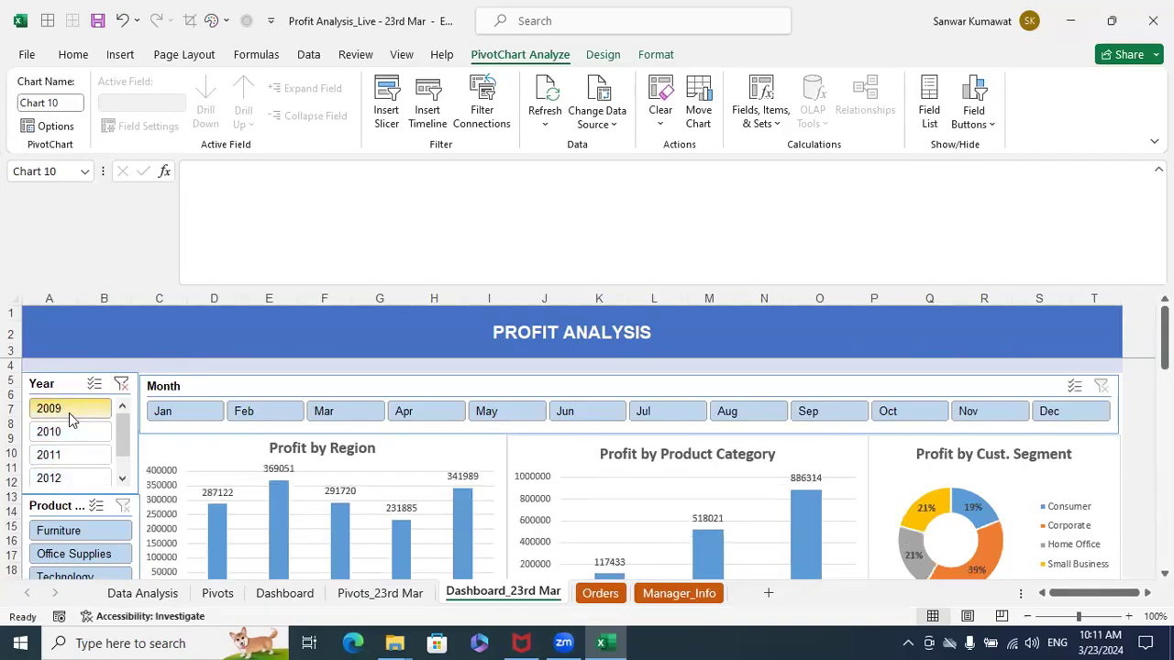
left_click(75, 464)
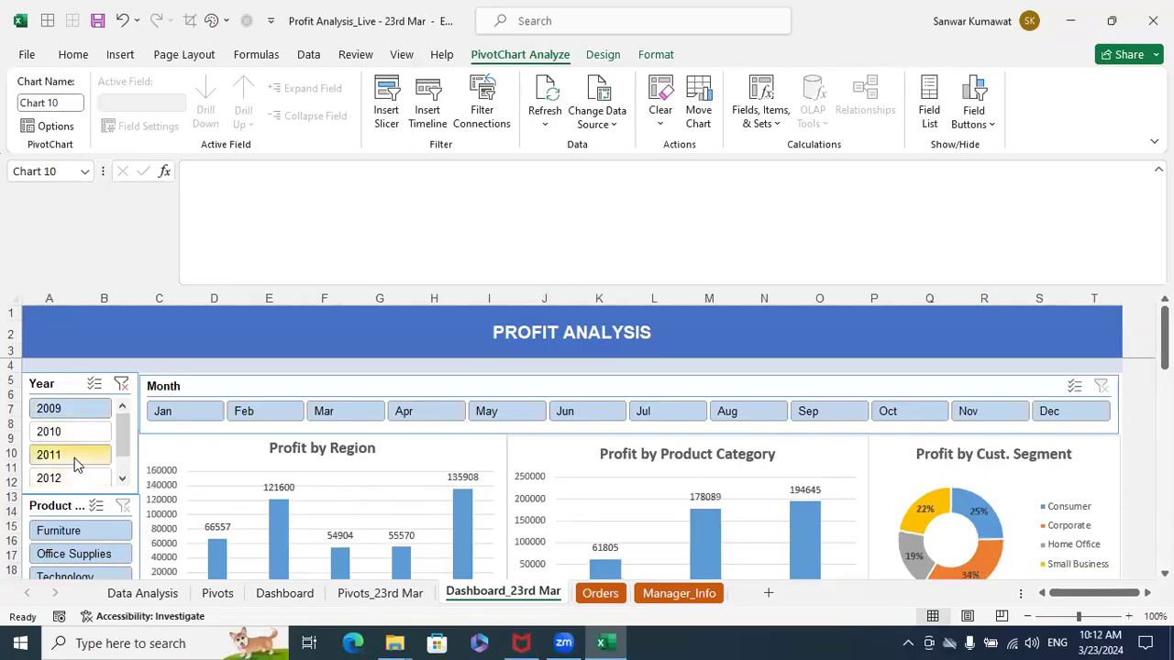
scroll(695, 496, "down", 14)
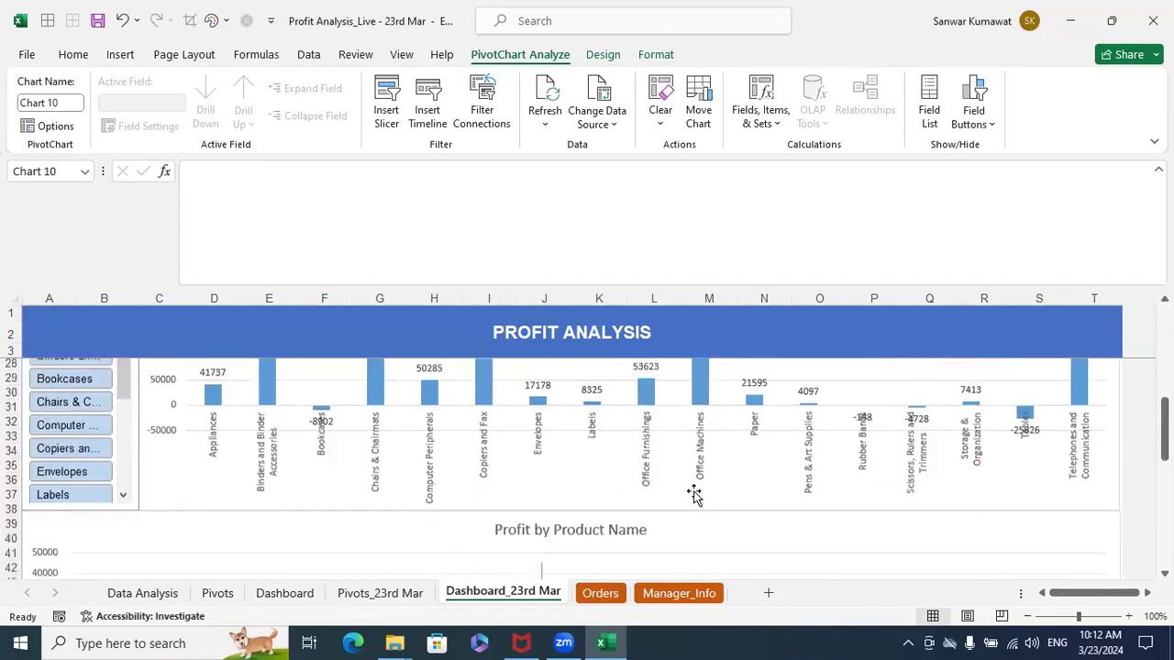
scroll(695, 497, "down", 5)
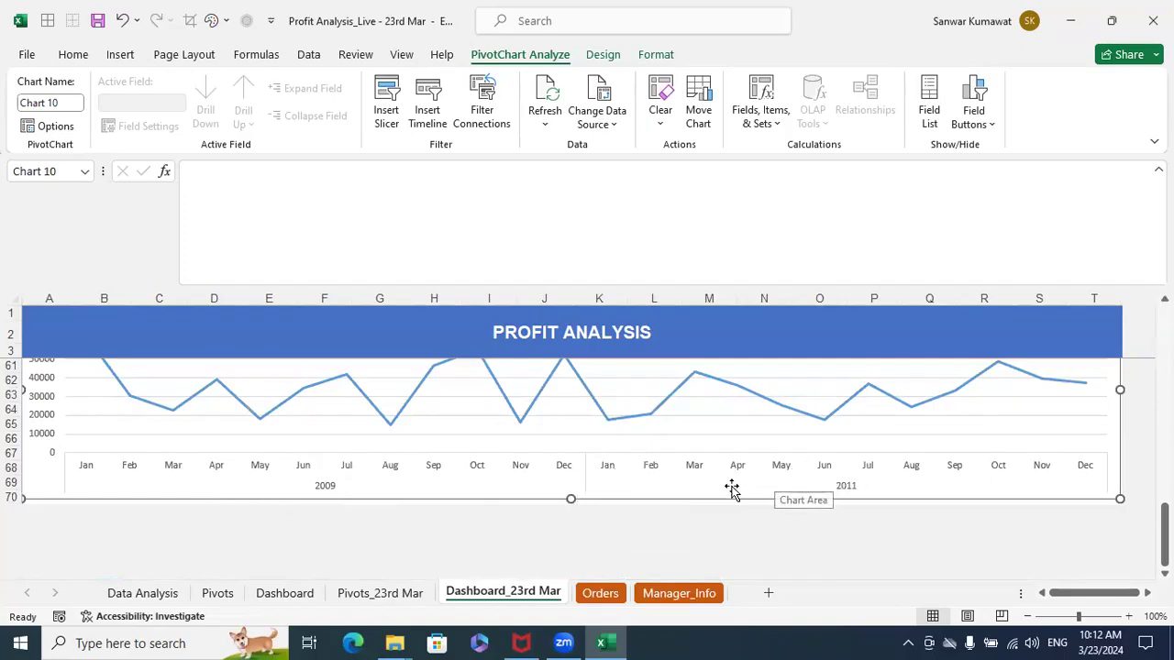
scroll(667, 497, "up", 1)
scroll(667, 496, "up", 2)
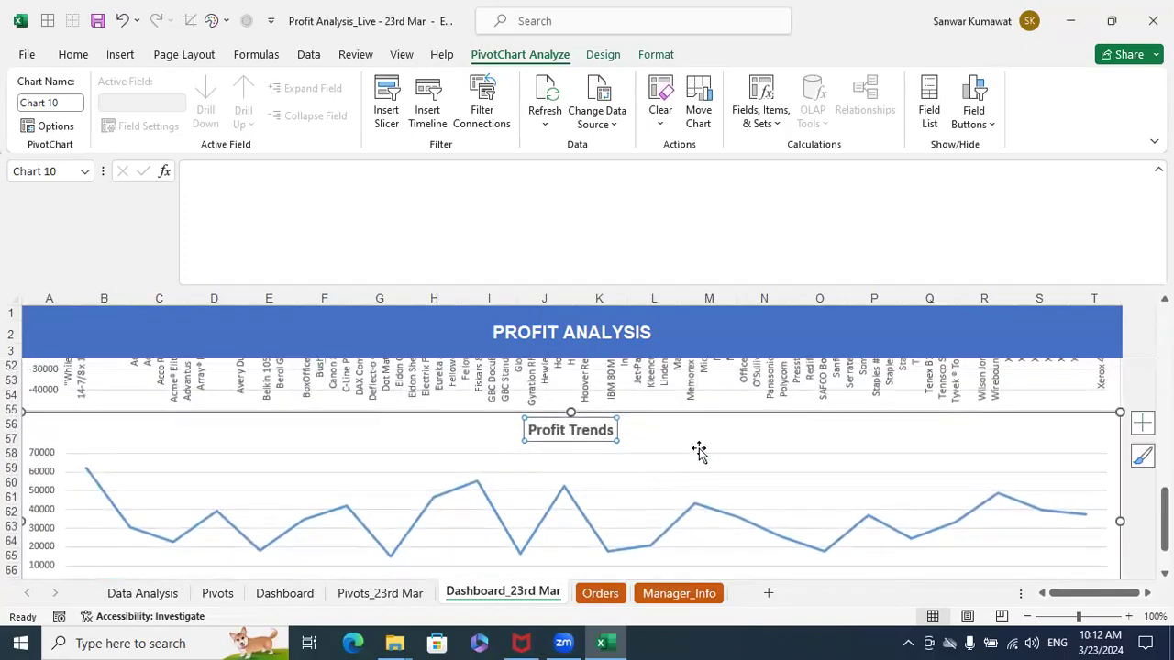
scroll(686, 460, "up", 15)
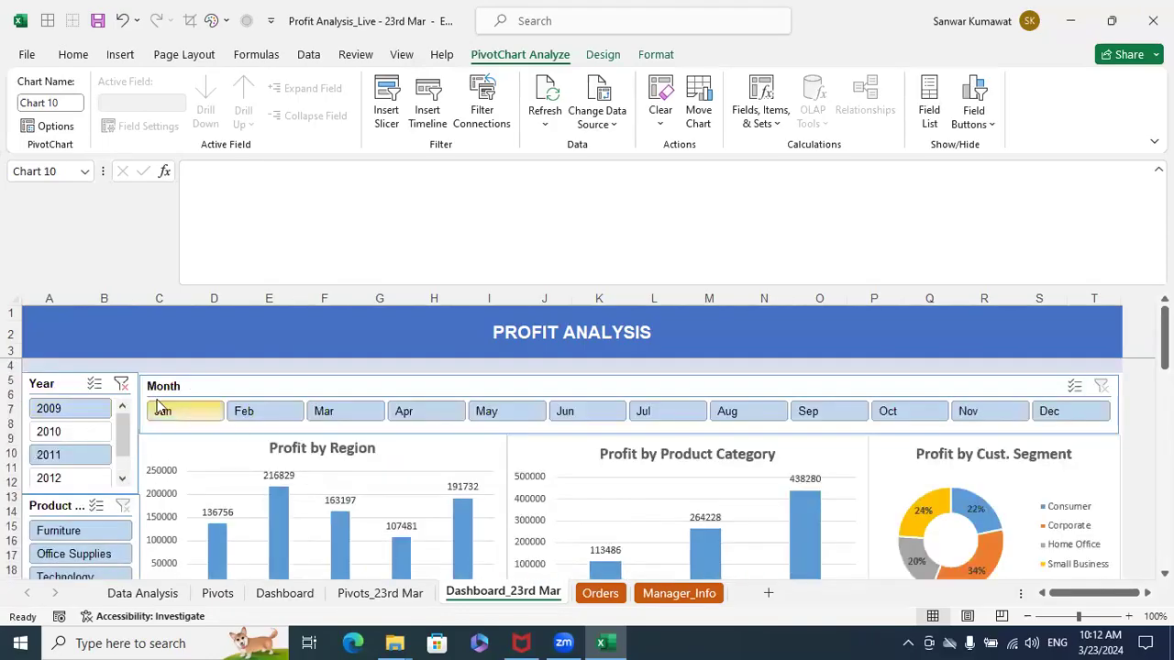
left_click(121, 384)
scroll(613, 429, "down", 4)
scroll(613, 429, "up", 4)
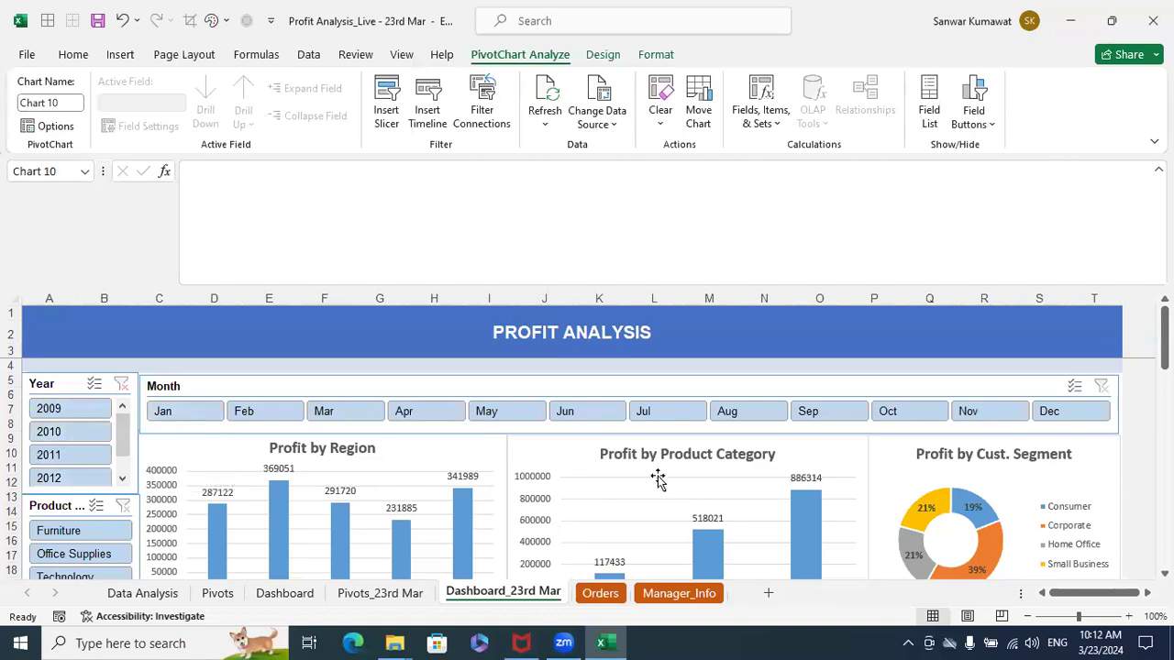
Try the Year slicer with 2009 alone, clear it, and select the range 2009 to 2011 instead
left_click(77, 415)
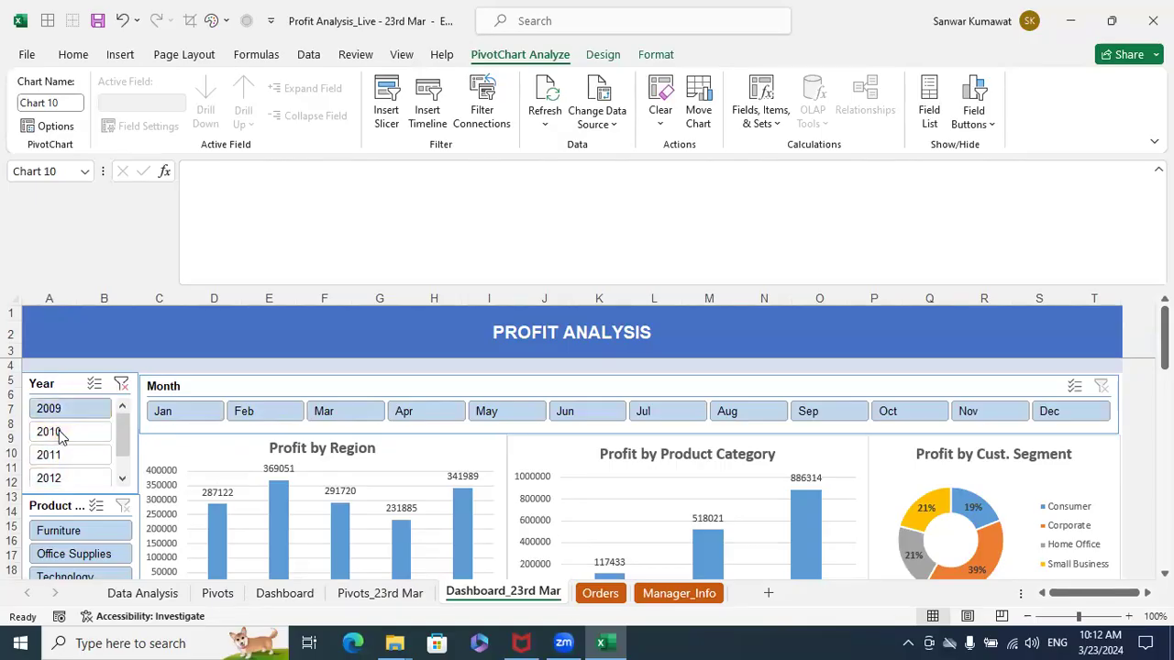
left_click(58, 430)
left_click(73, 410)
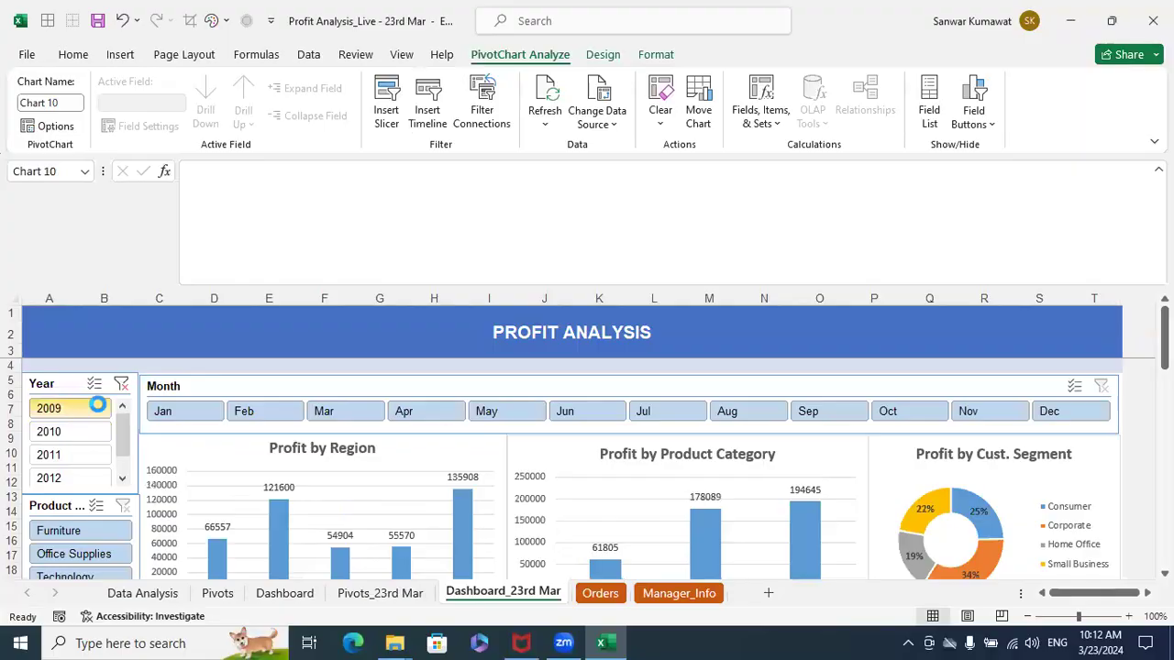
left_click(120, 385)
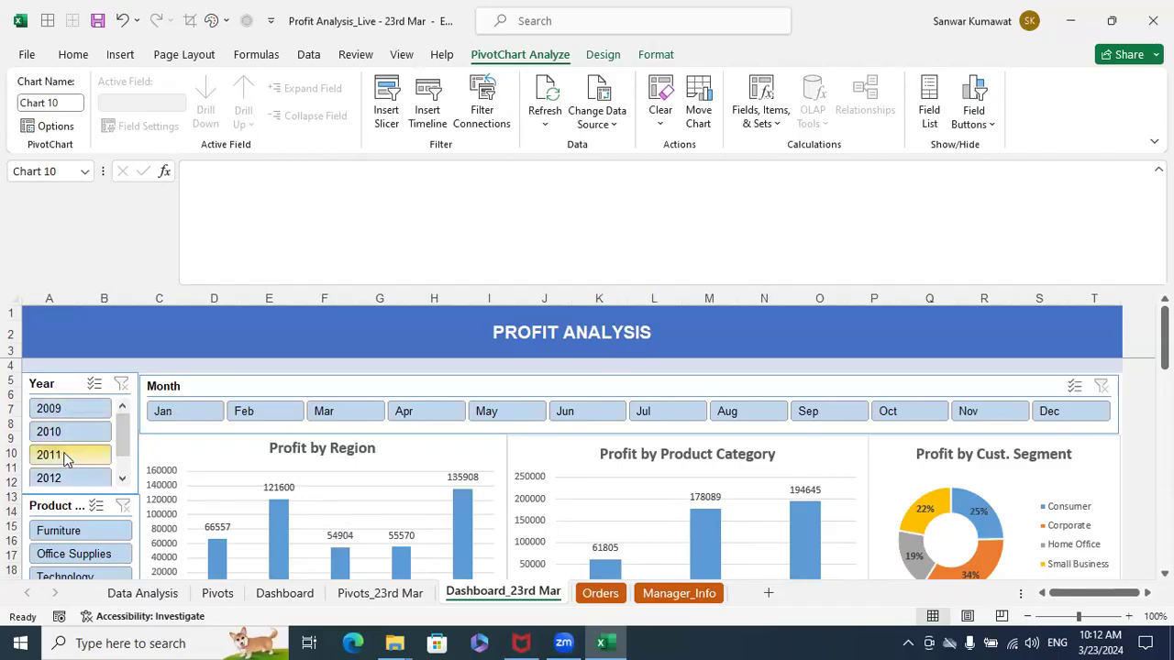
left_click(79, 409)
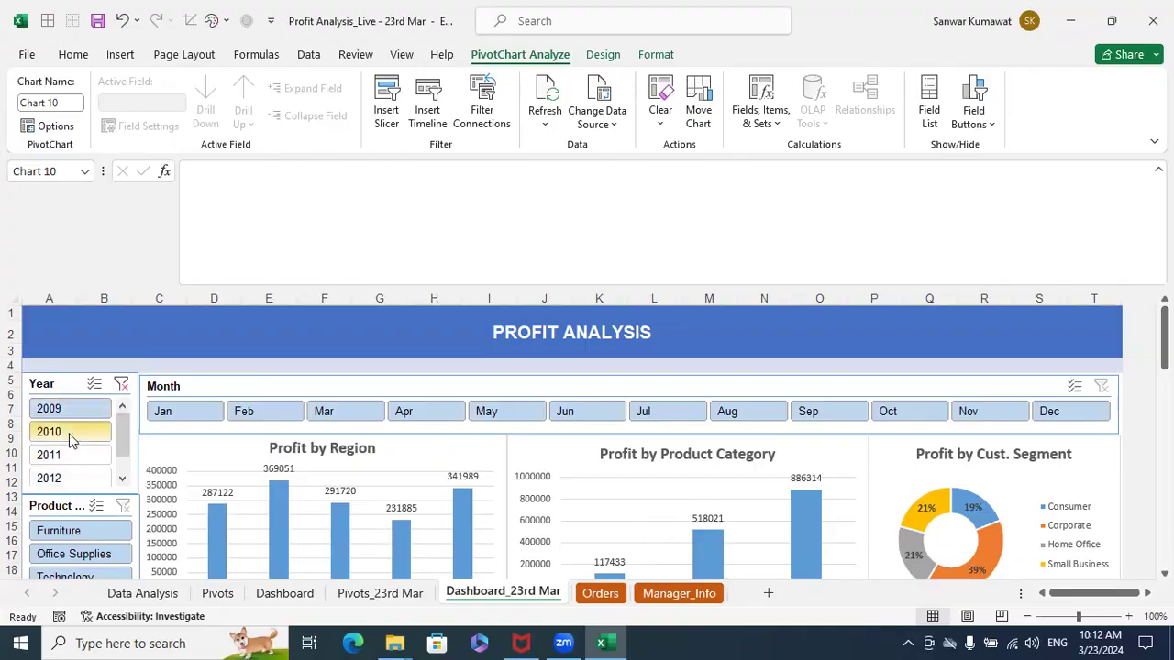
mouse_move(72, 441)
left_mouse_down()
mouse_move(71, 478)
mouse_move(73, 458)
left_mouse_up()
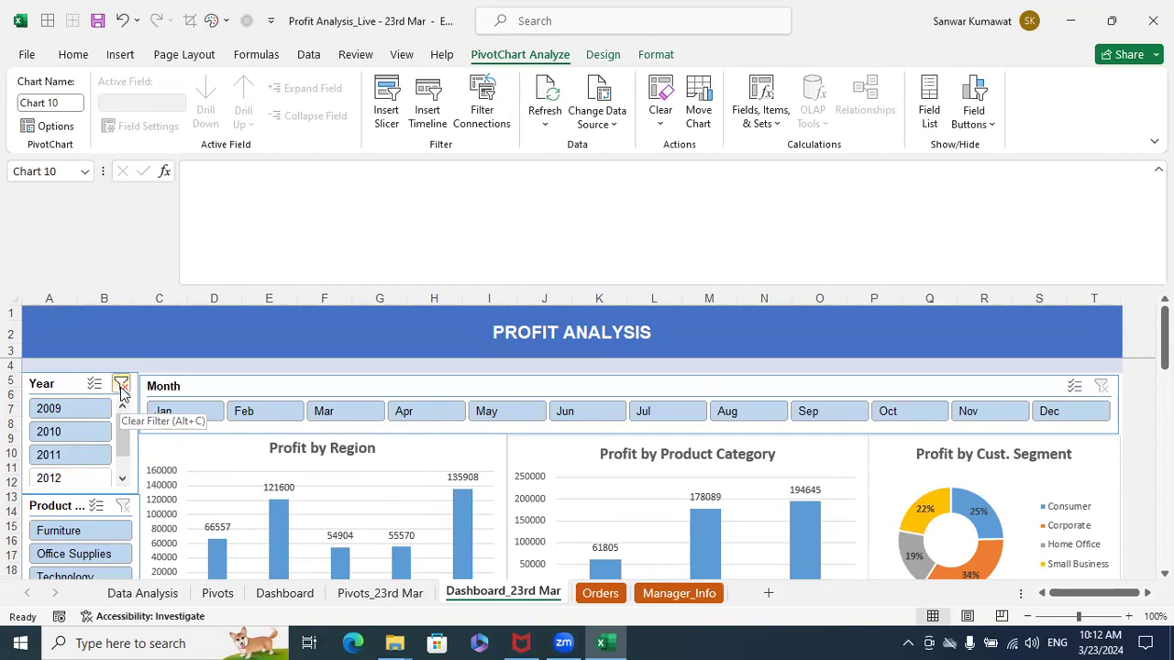
Change the dashboard heading in cell A2 to "PROFIT ANALYSIS DASHBOARD" and clear the Year slicer's filter
left_click(576, 334)
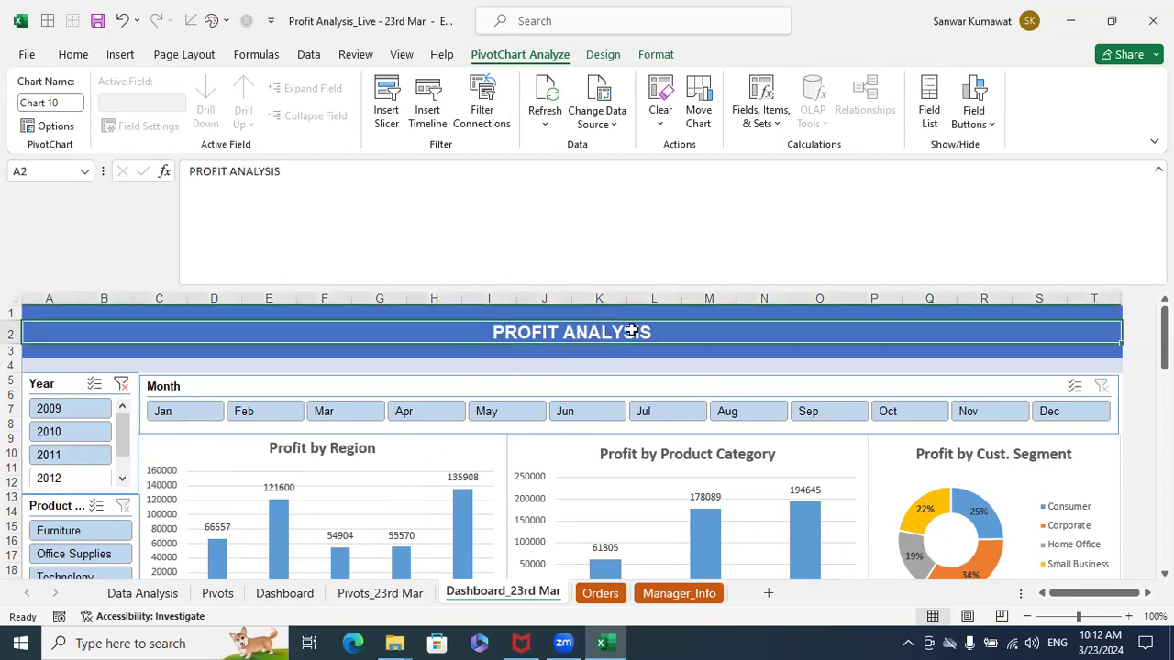
left_click(318, 171)
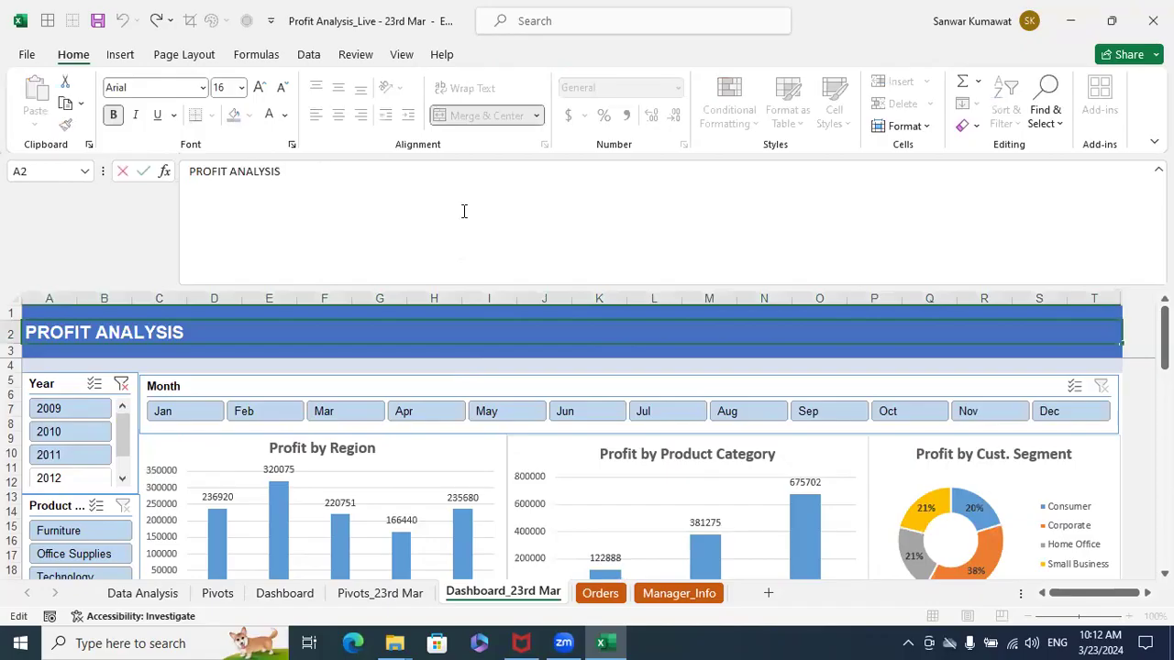
type("DASHBAOR")
key("BackSpace")
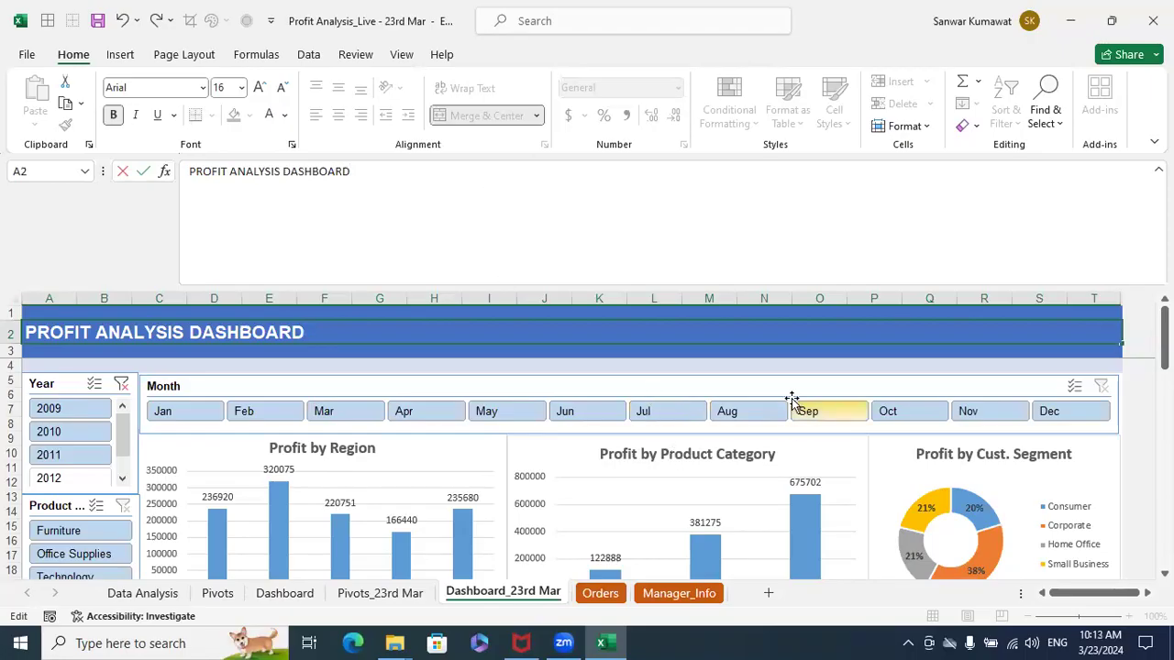
left_click(782, 360)
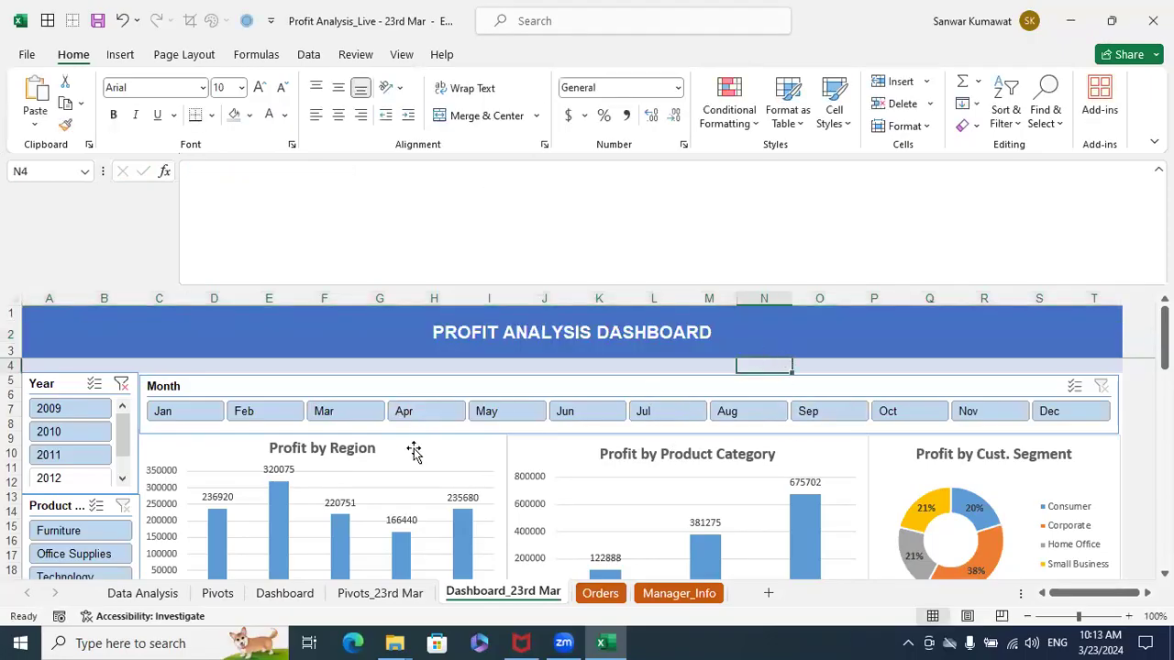
left_click(120, 385)
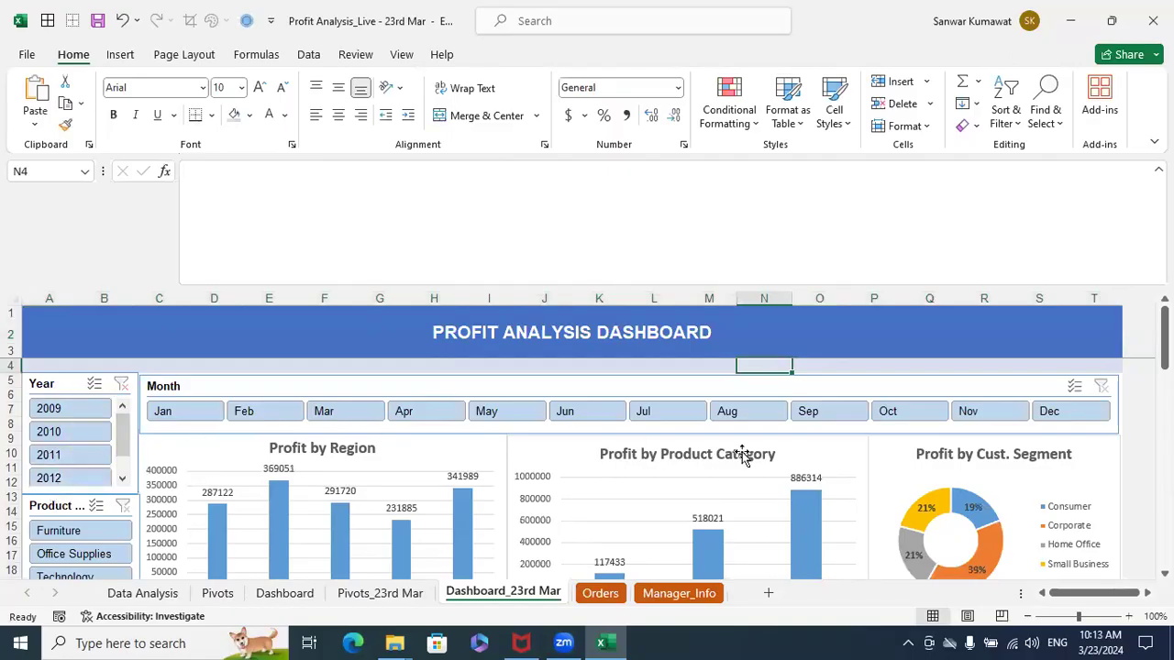
Open the report connections of the Product Sub-Category slicer beside the Profit by Product Sub Category chart
scroll(495, 455, "down", 7)
scroll(494, 455, "down", 4)
scroll(495, 455, "up", 5)
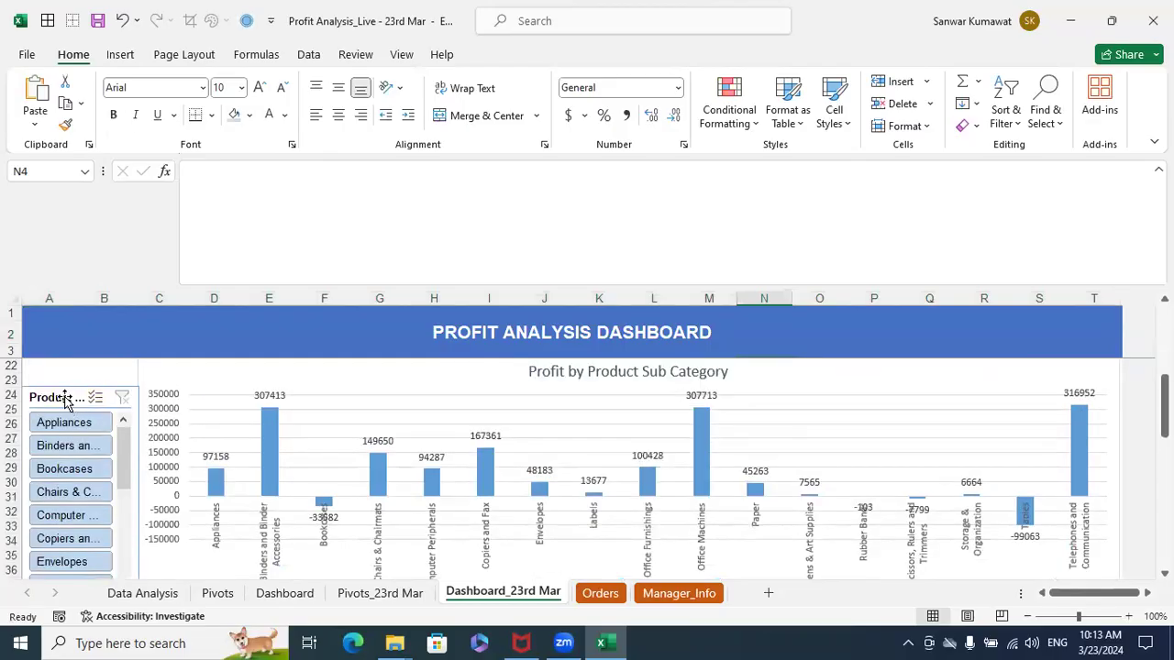
right_click(65, 401)
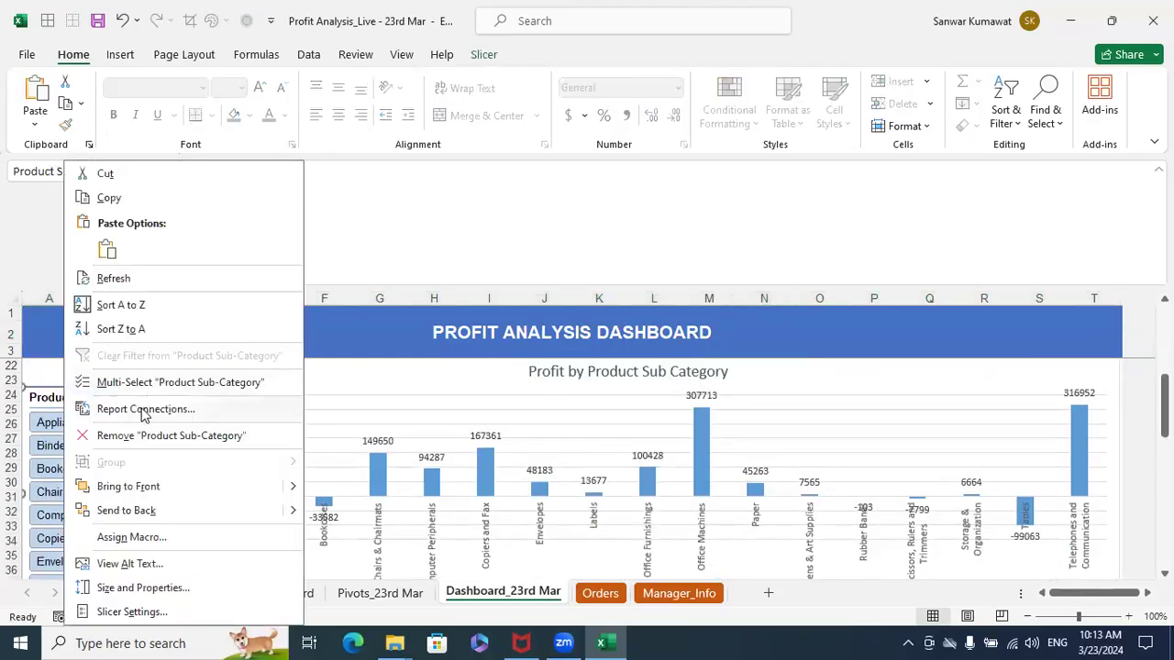
left_click(144, 410)
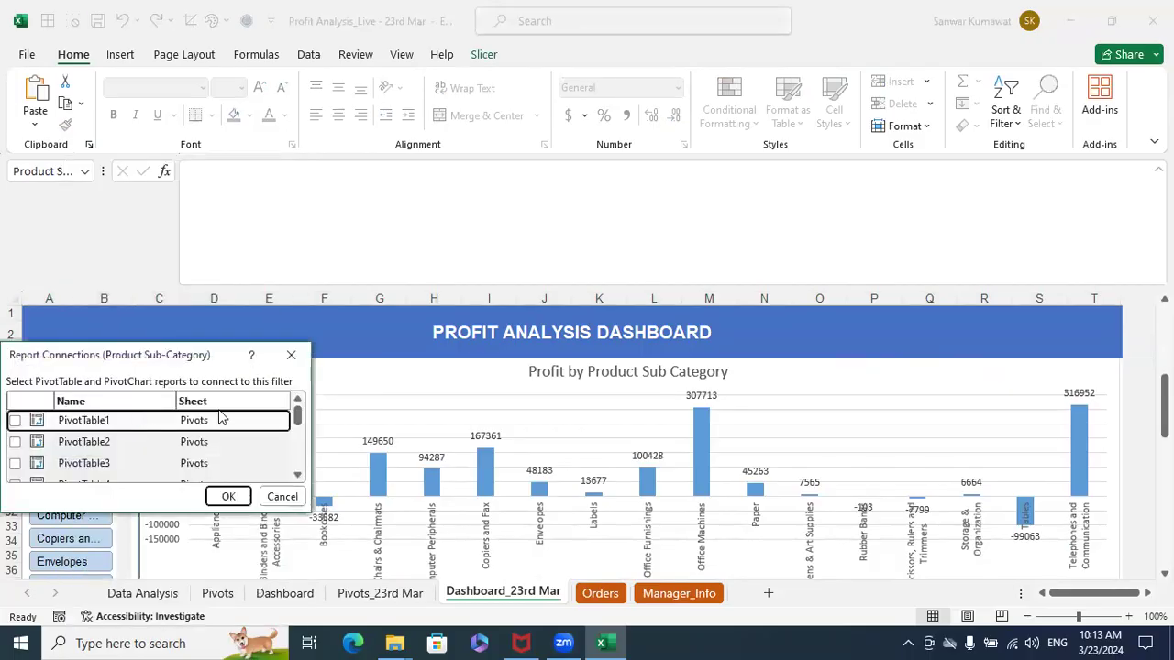
left_click_drag(161, 359, 292, 322)
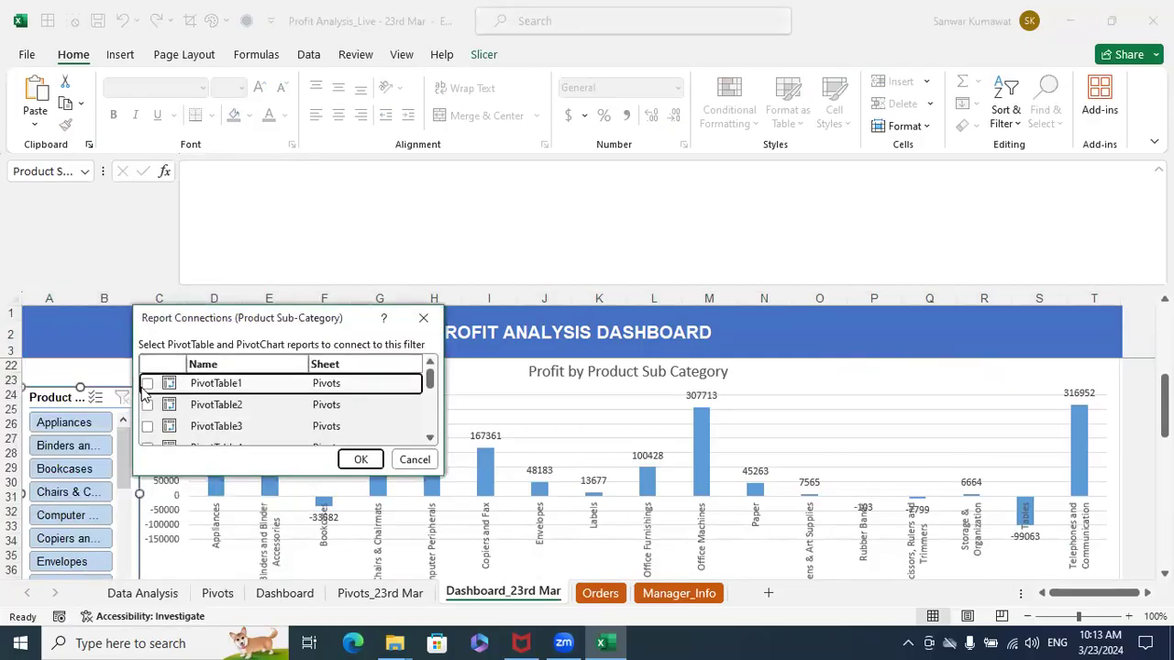
Try to connect the Product Sub-Category slicer to PivotTable1 through PivotTable5 of the Pivots sheet
left_click(149, 384)
left_click(148, 405)
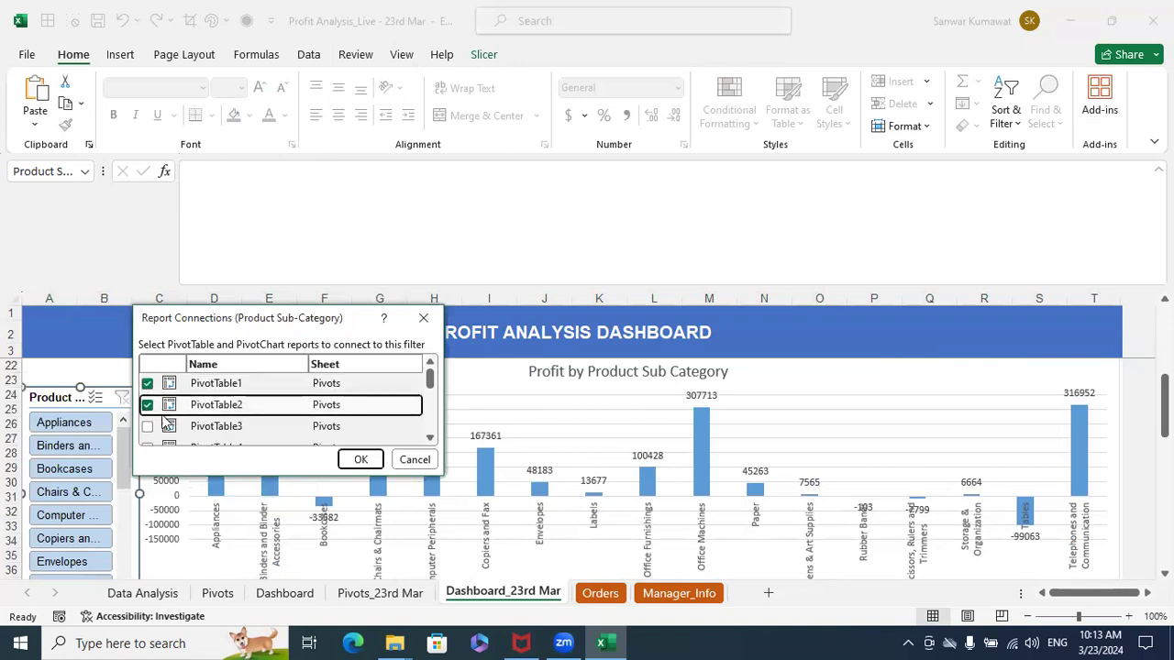
left_click(148, 425)
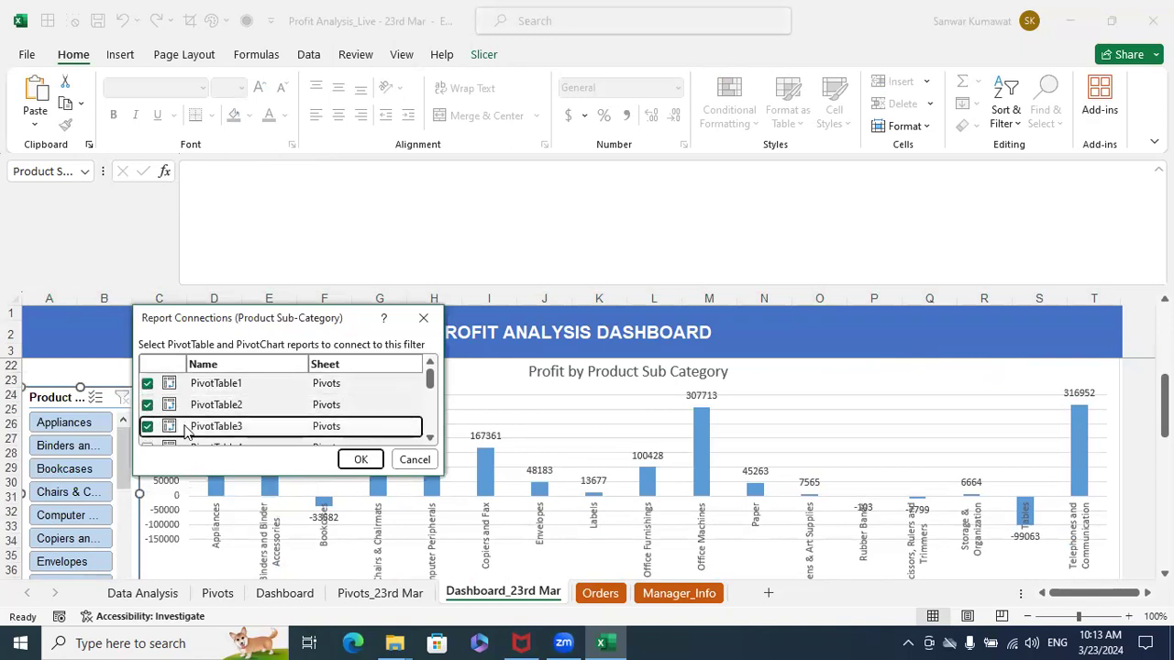
scroll(147, 417, "down", 1)
left_click(148, 406)
left_click(148, 429)
left_click(149, 430)
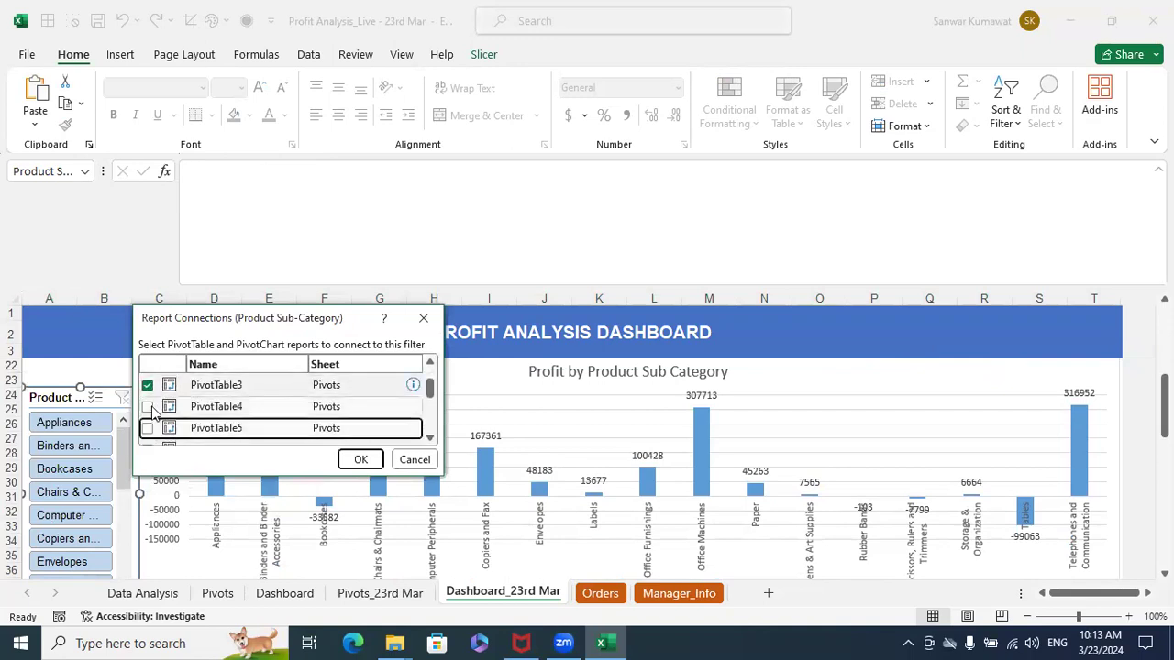
left_click(147, 408)
Examine which sheet each pivot table in the Product Sub-Category slicer's connection list belongs to
scroll(243, 413, "down", 3)
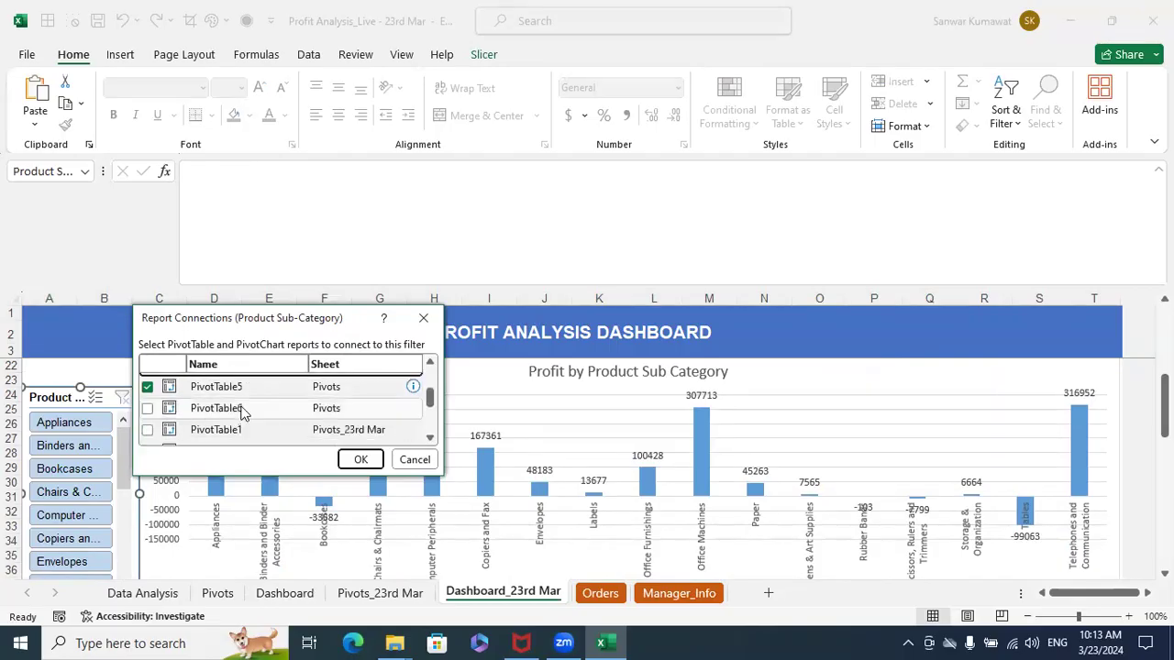
scroll(266, 437, "up", 2)
scroll(243, 408, "up", 1)
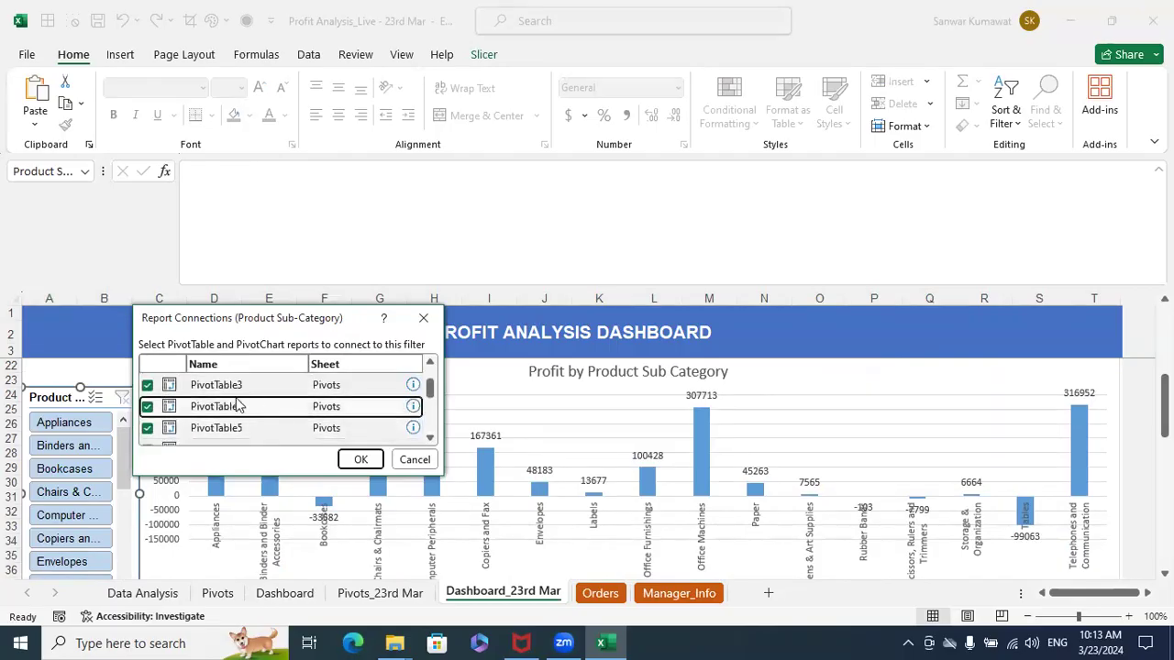
scroll(235, 395, "up", 1)
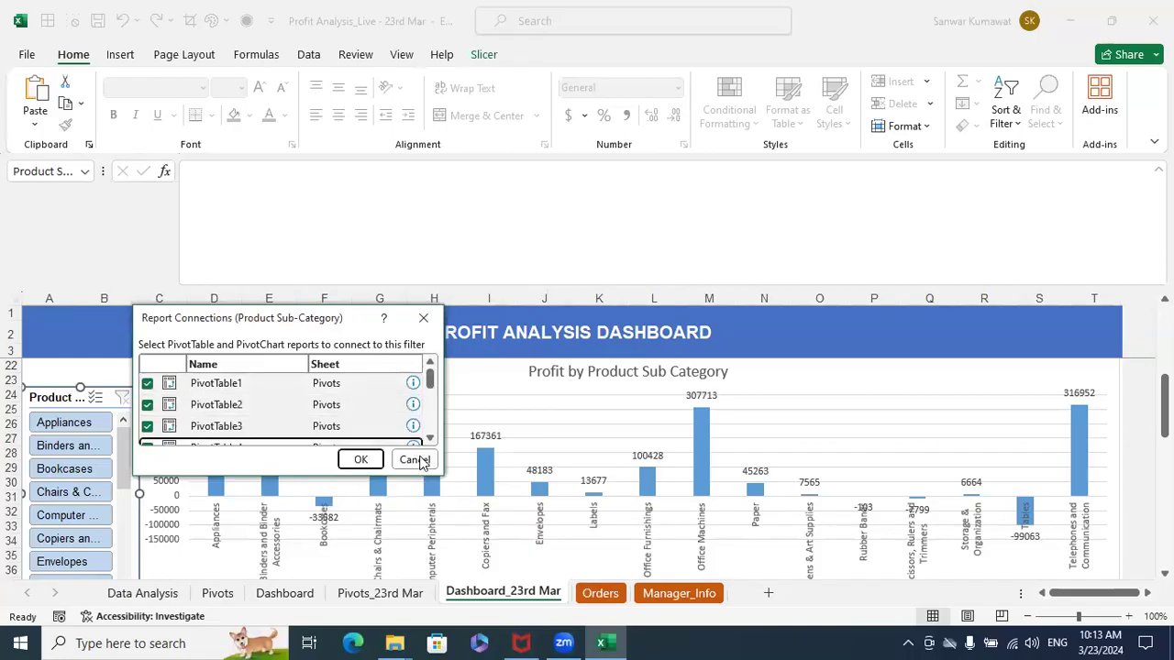
scroll(339, 376, "down", 3)
scroll(339, 385, "up", 2)
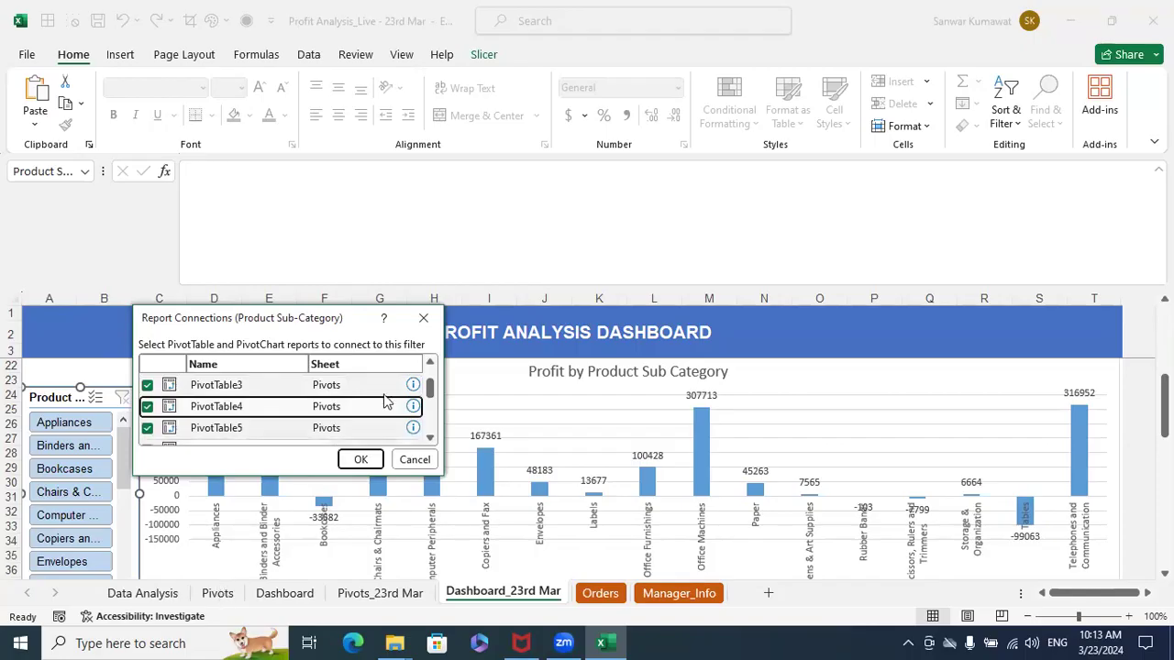
scroll(388, 396, "down", 2)
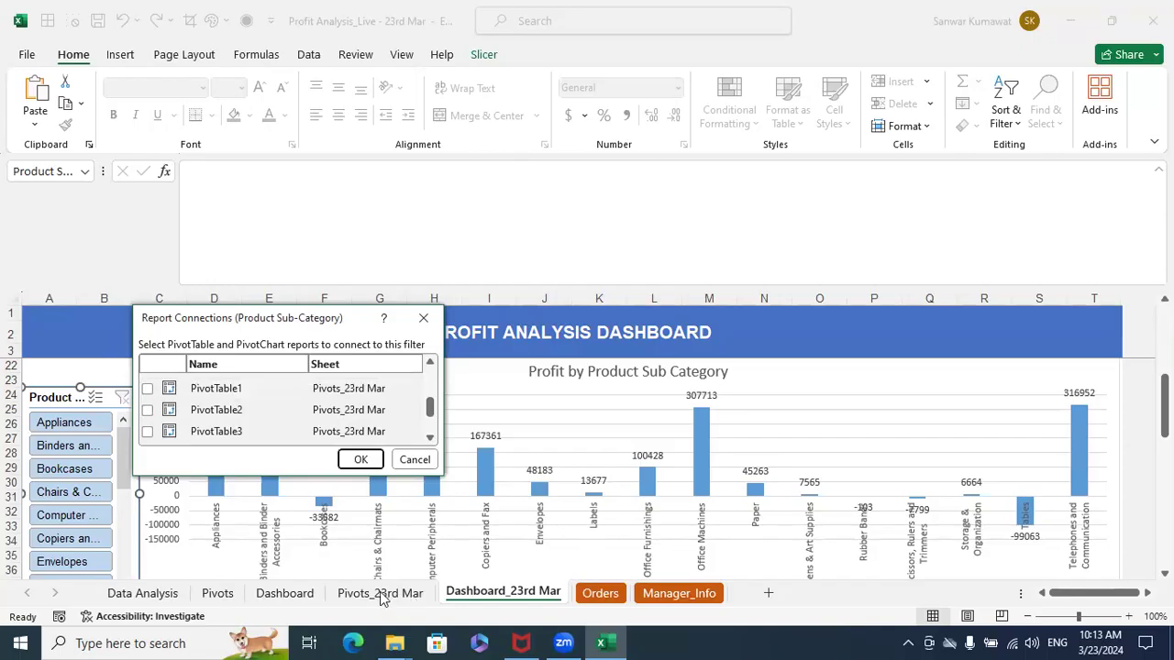
scroll(394, 422, "up", 5)
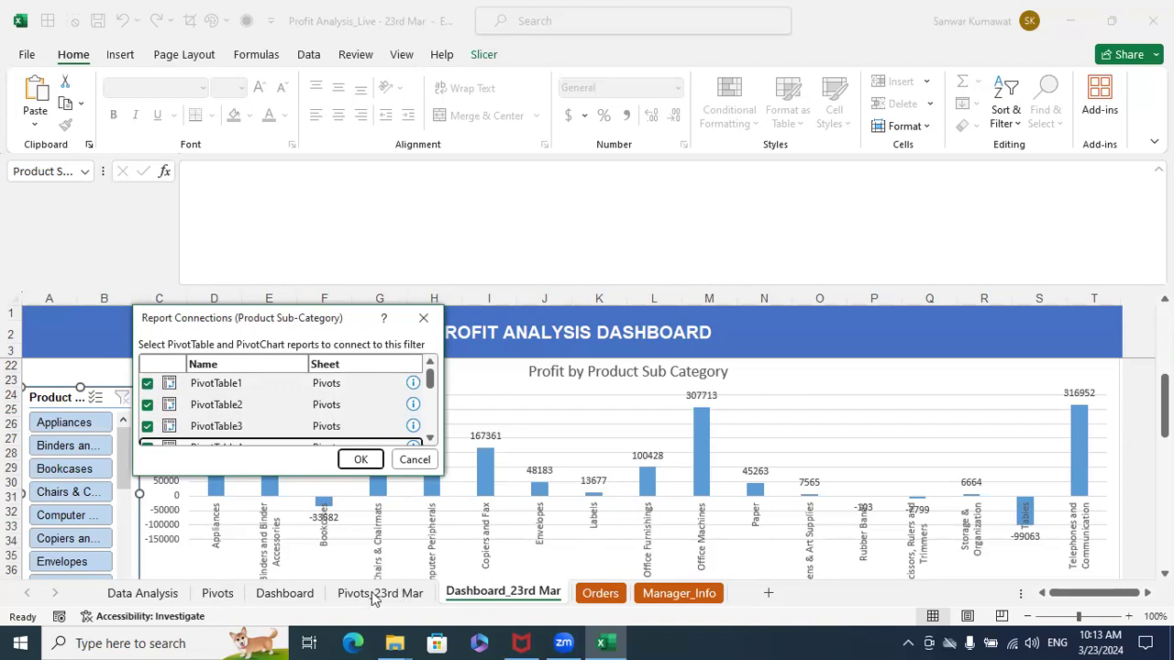
Remove the slicer's connections to PivotTable1 through PivotTable5 of the Pivots sheet
left_click(147, 383)
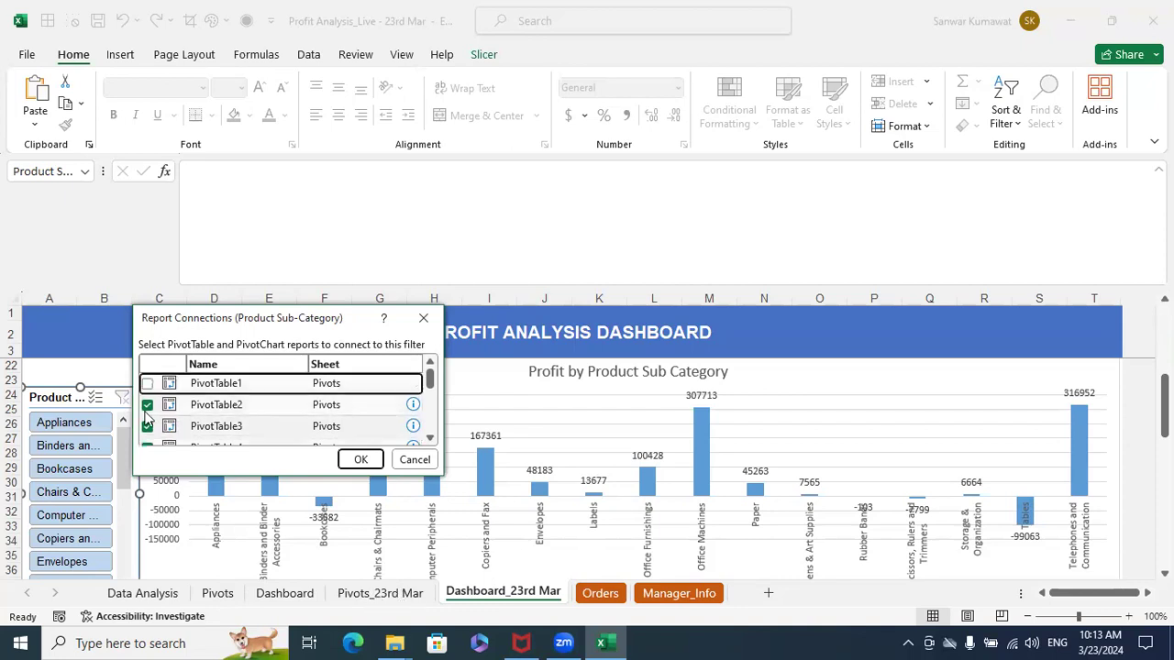
left_click(147, 405)
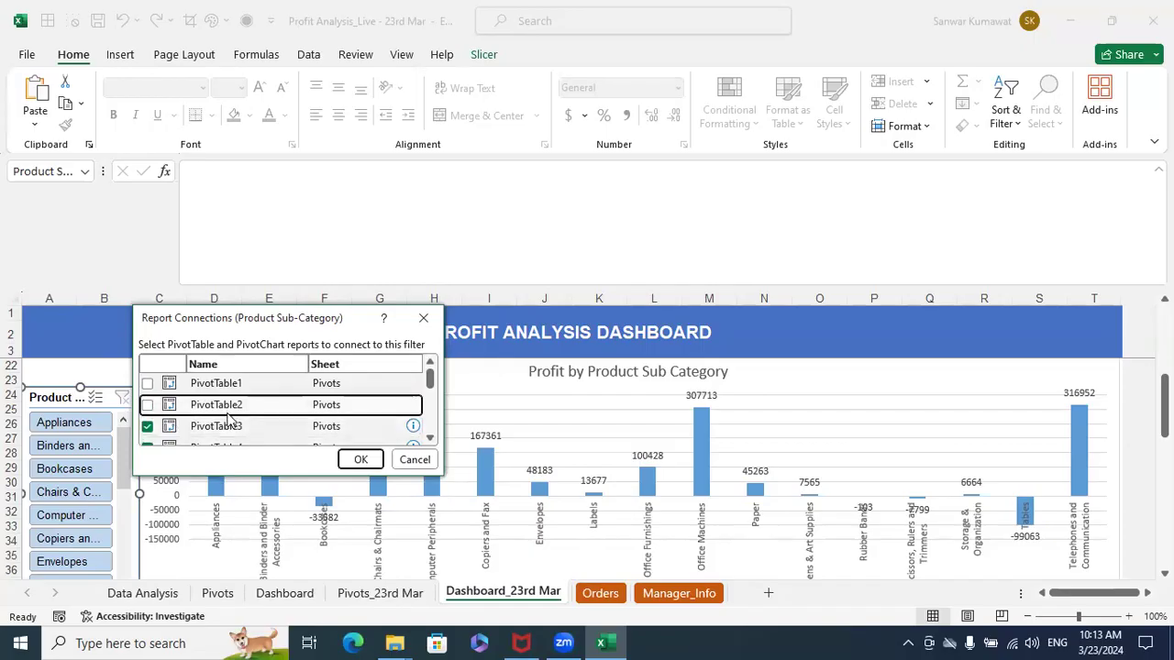
left_click(147, 426)
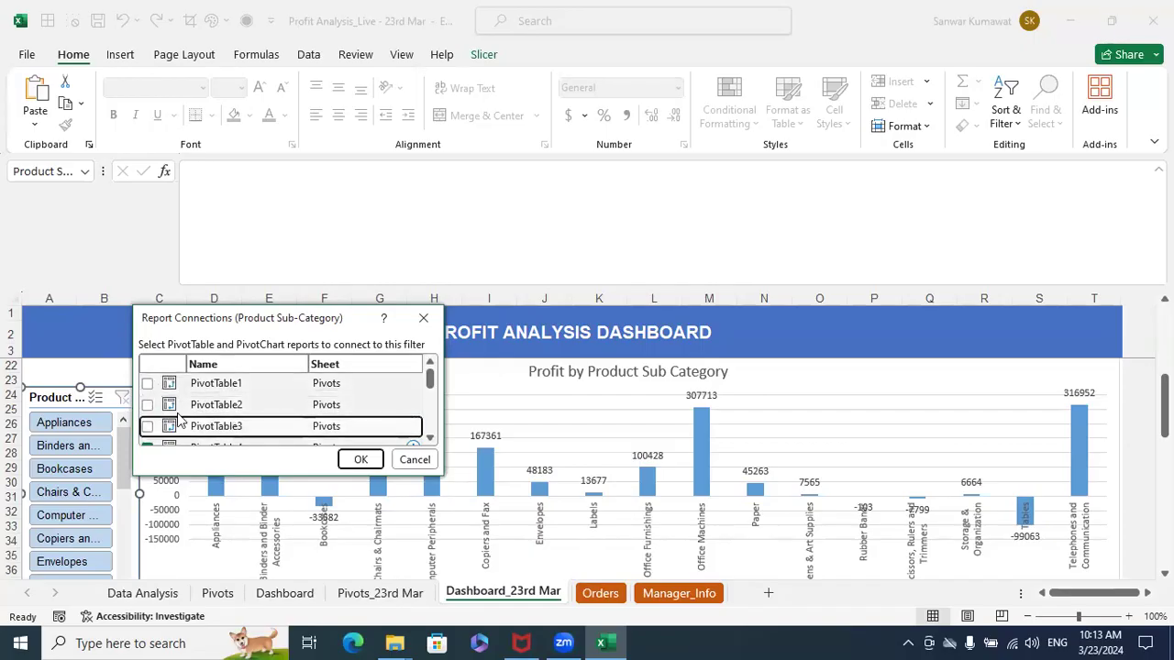
scroll(190, 418, "down", 1)
left_click(147, 406)
left_click(147, 427)
scroll(298, 410, "down", 1)
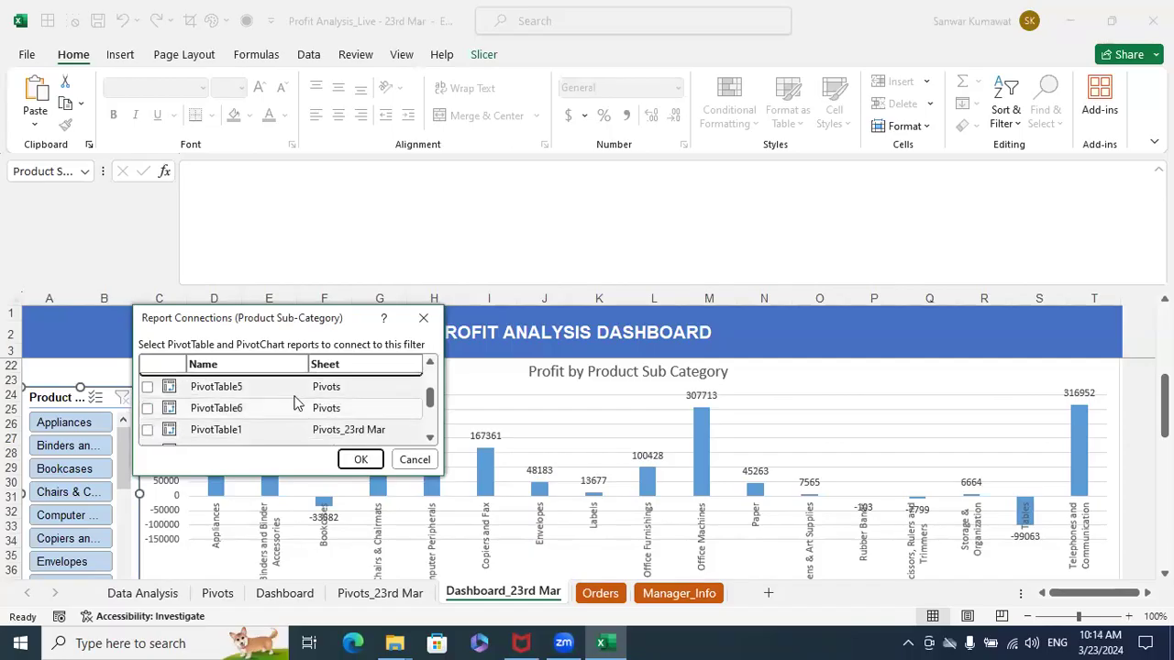
Connect the Product Sub-Category slicer to PivotTable1 through PivotTable6 of the Pivots_23rd Mar sheet
scroll(347, 419, "down", 1)
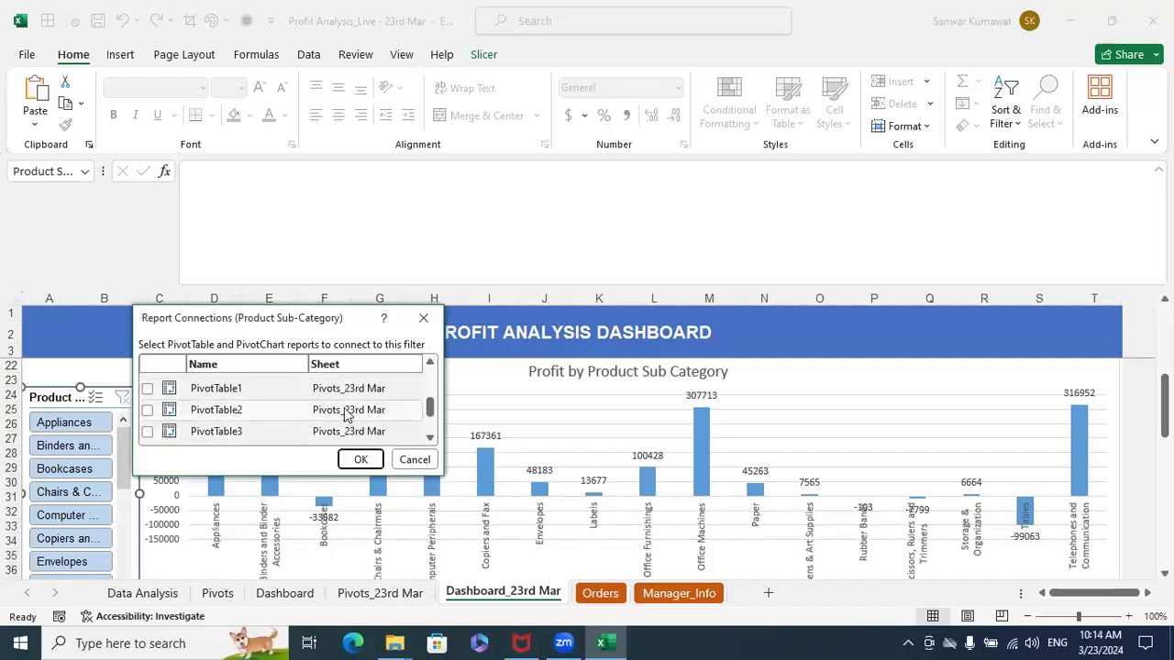
left_click(147, 389)
left_click(147, 410)
left_click(147, 432)
scroll(193, 428, "down", 1)
left_click(146, 433)
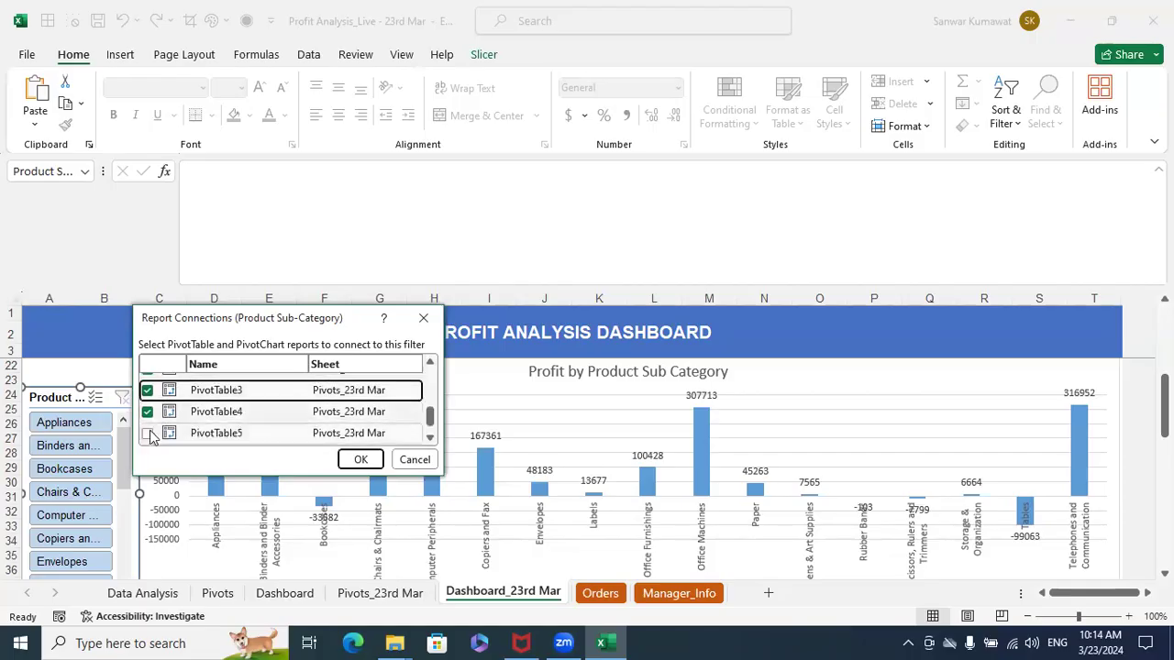
scroll(156, 431, "down", 1)
left_click(147, 433)
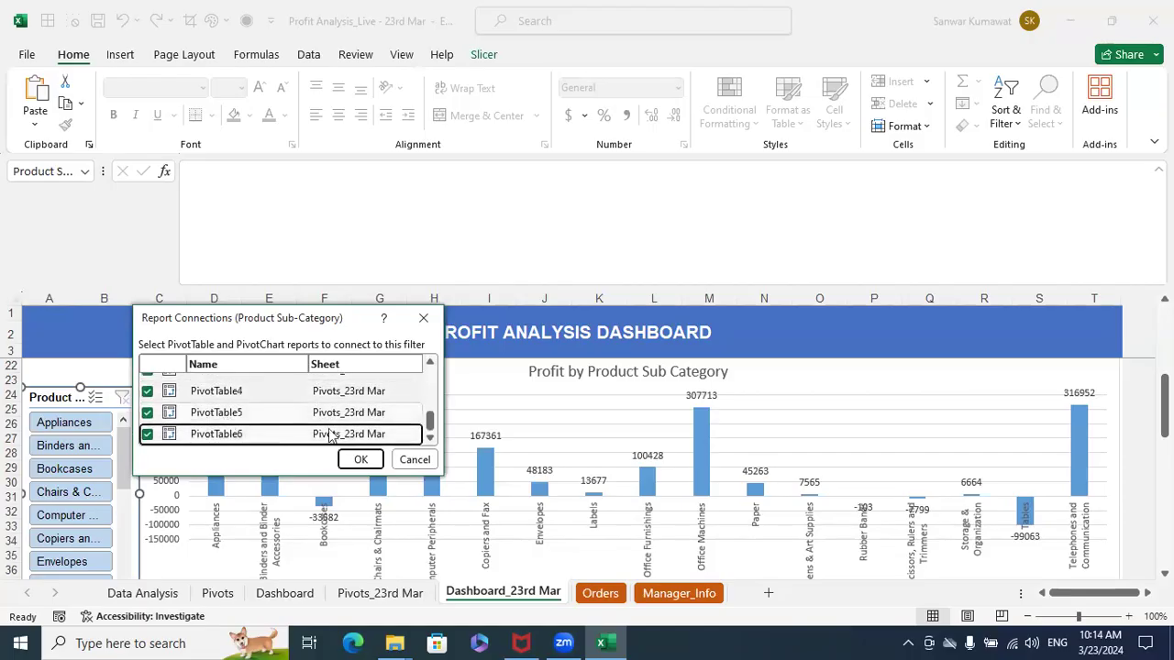
left_click(361, 460)
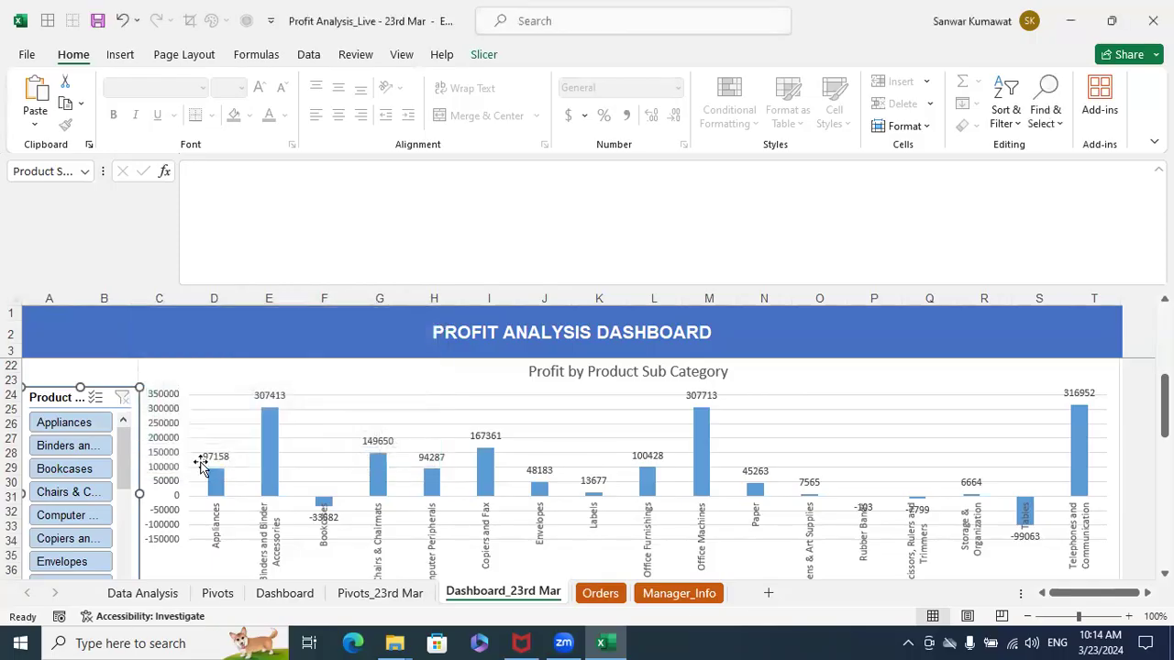
Check which pivot tables the Product Category slicer is connected to, and close its report connections
left_click(830, 423)
scroll(341, 437, "up", 3)
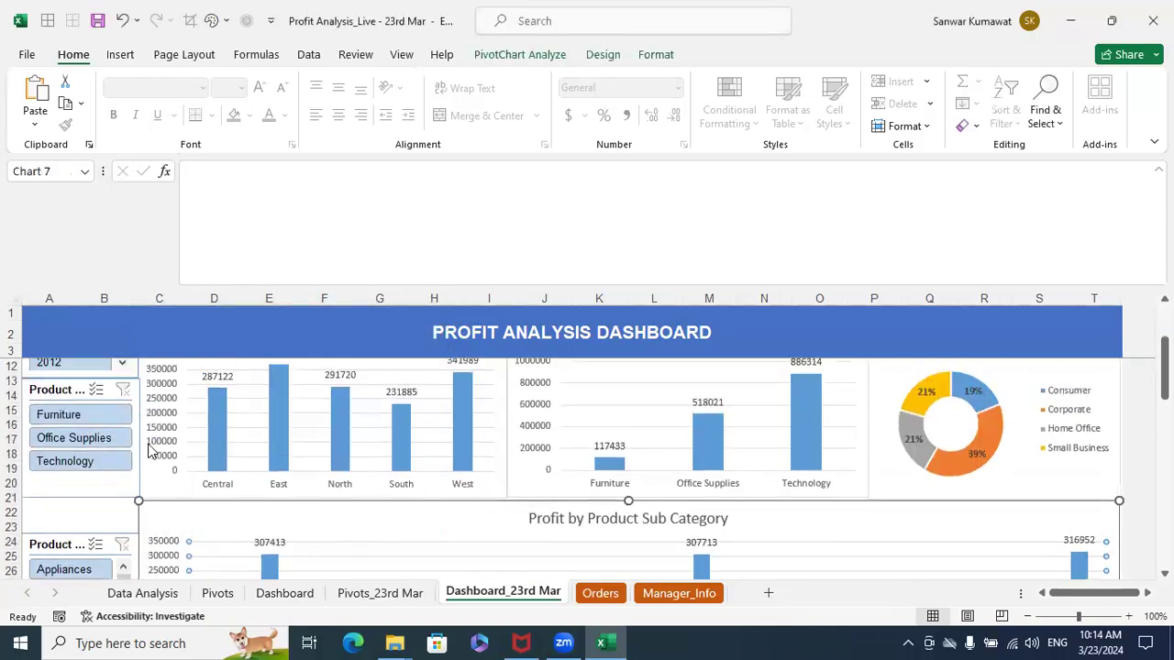
scroll(152, 450, "up", 2)
right_click(76, 462)
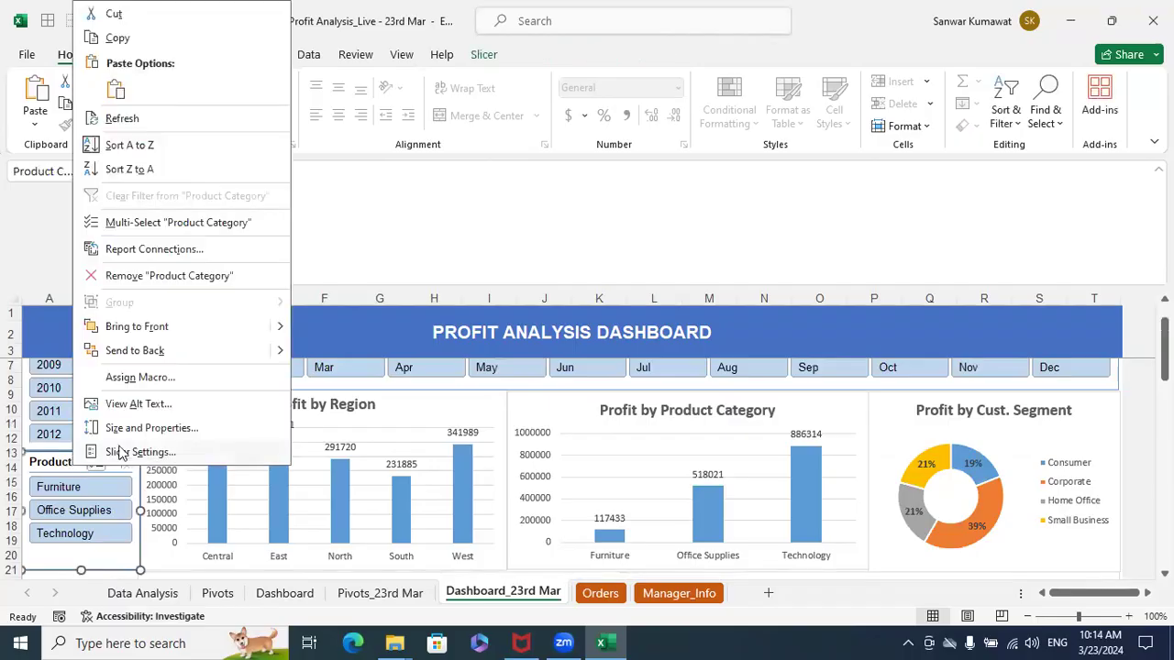
left_click(154, 249)
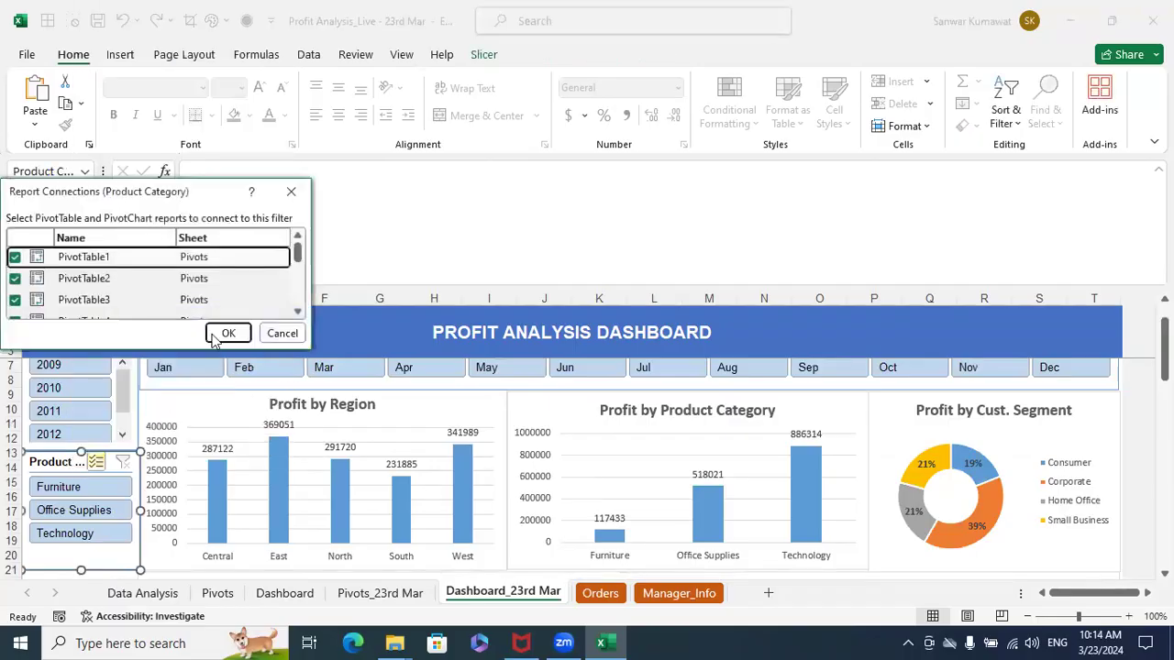
scroll(153, 291, "down", 2)
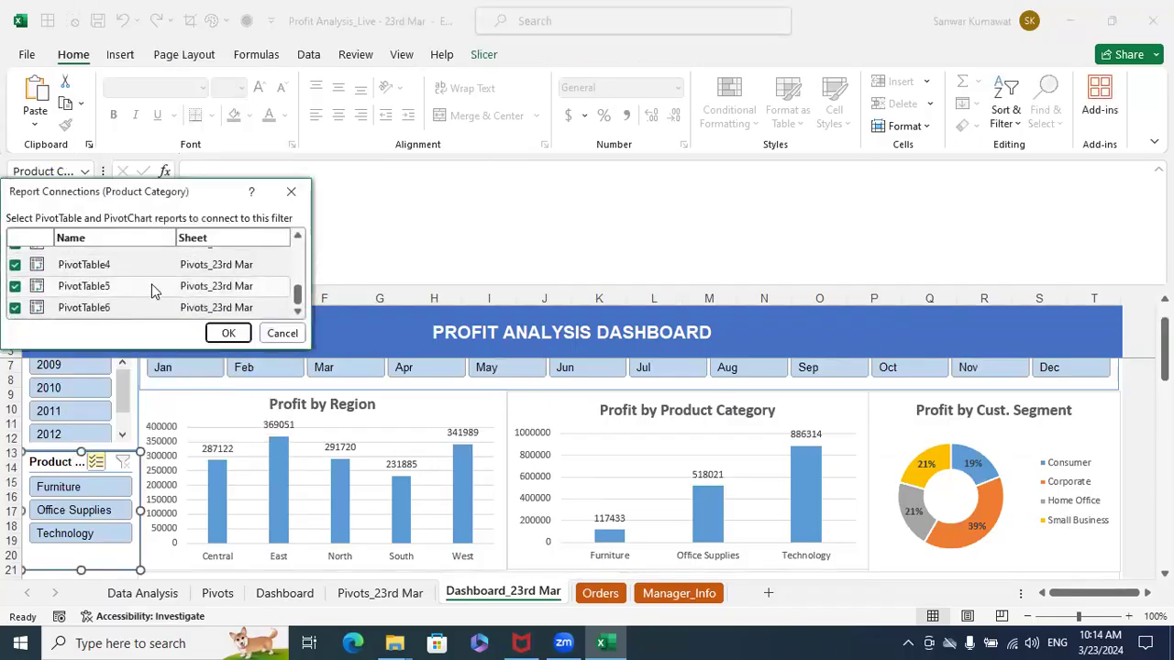
scroll(117, 317, "up", 2)
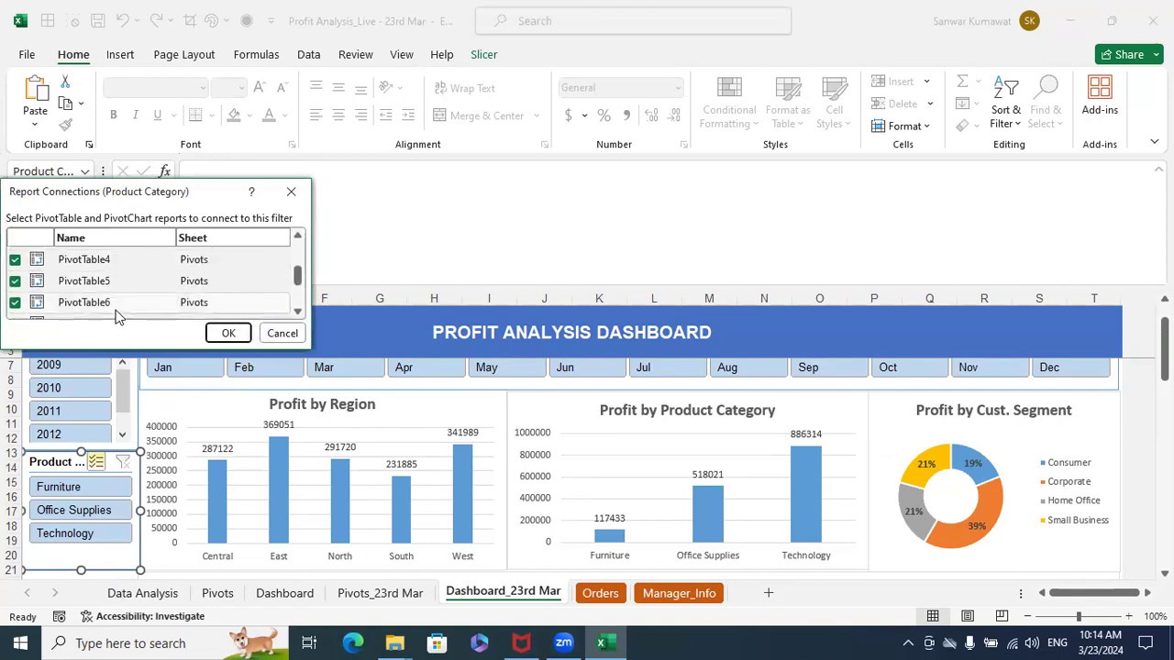
left_click(229, 333)
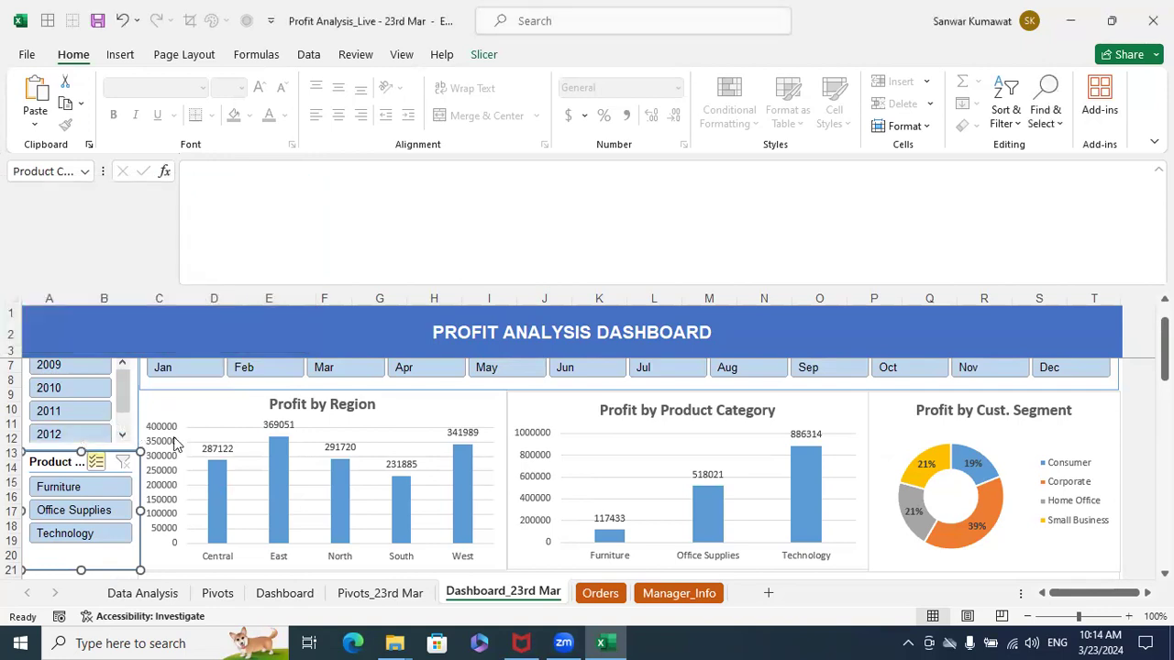
Check which pivot tables the Year slicer is connected to, and close its report connections unchanged
left_click(395, 413)
scroll(154, 447, "up", 1)
left_click(73, 385)
right_click(74, 384)
left_click(154, 411)
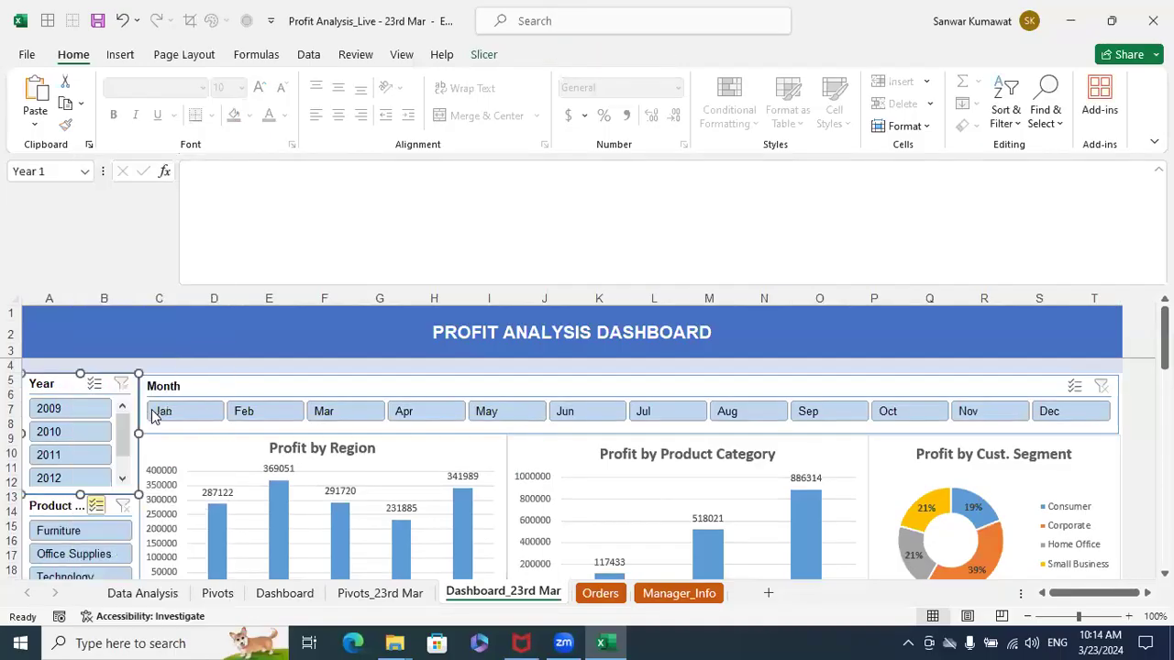
scroll(157, 449, "down", 2)
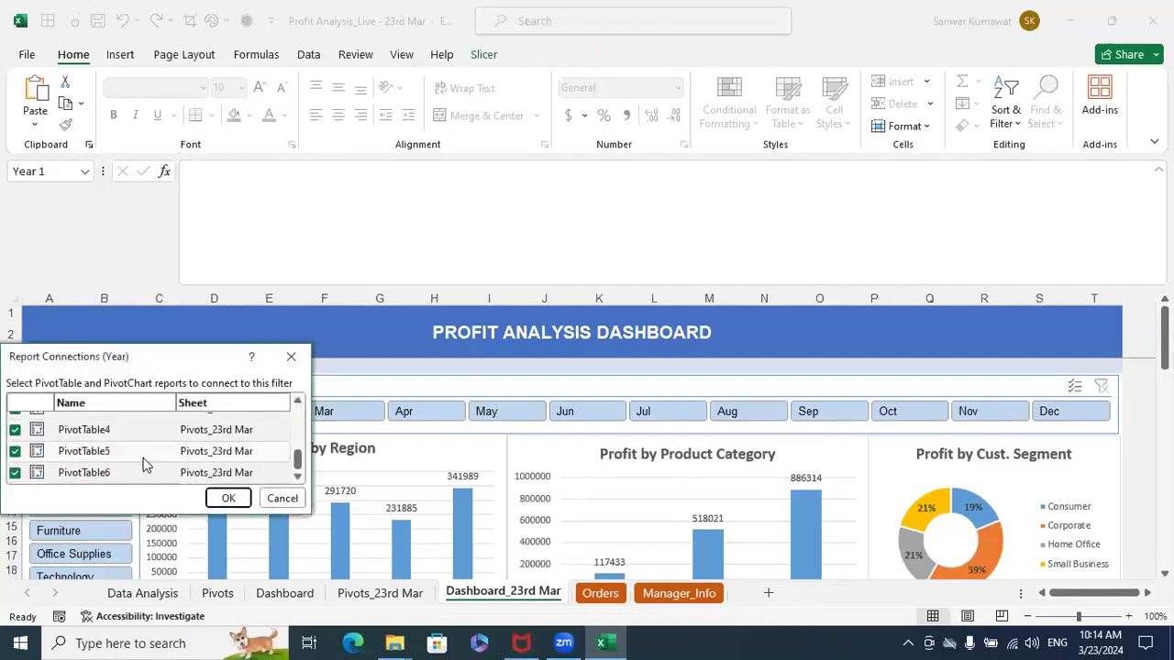
scroll(231, 464, "up", 3)
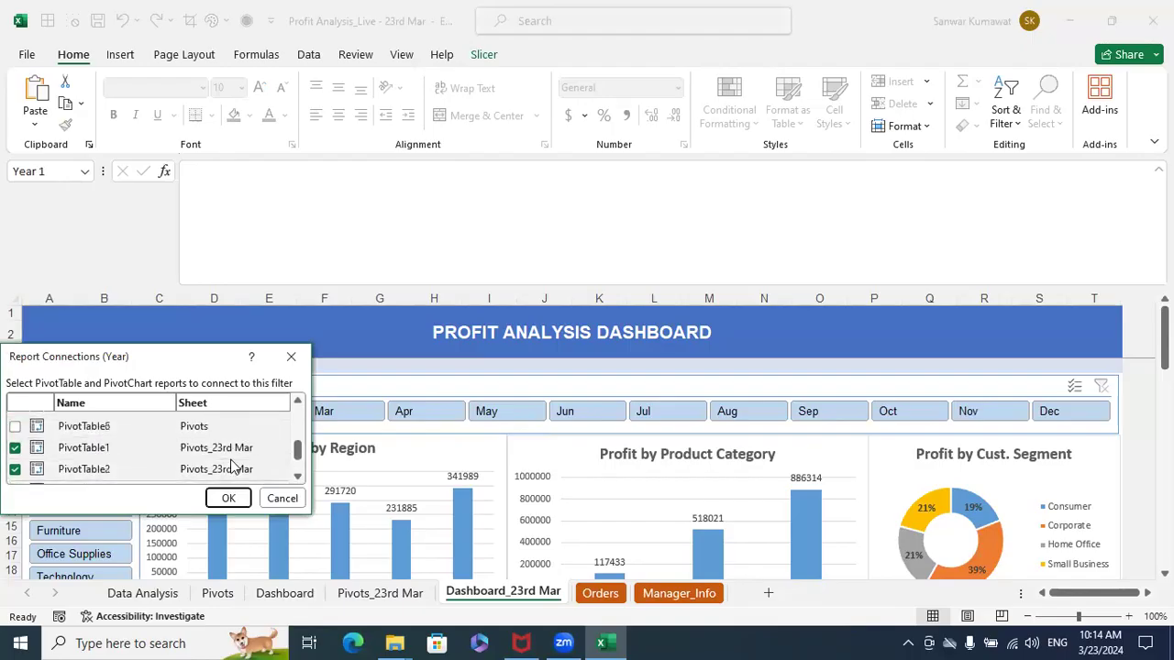
key("Escape")
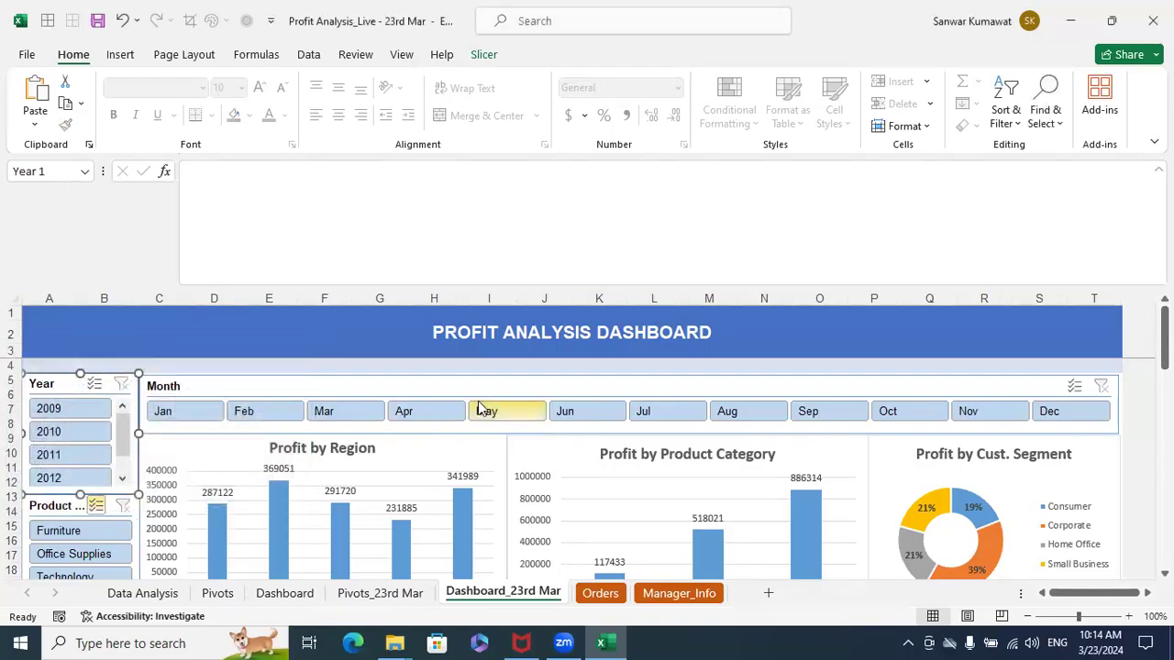
Check which pivot tables the Month slicer is connected to, and close its report connections
left_click(313, 387)
right_click(313, 387)
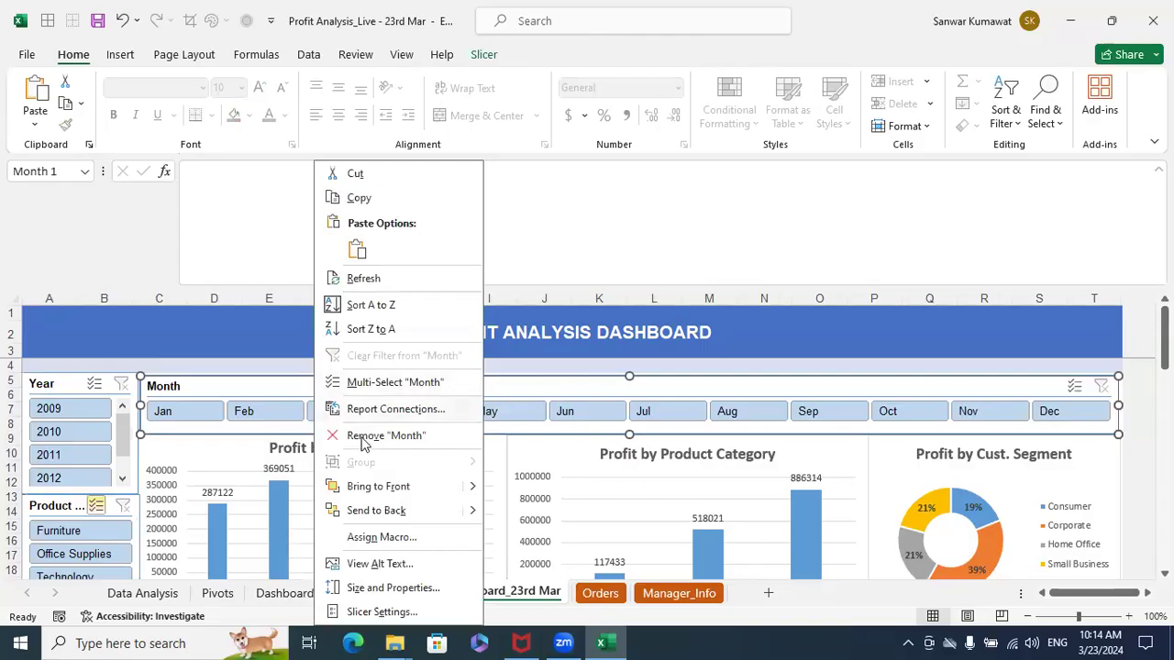
left_click(368, 410)
scroll(370, 431, "down", 5)
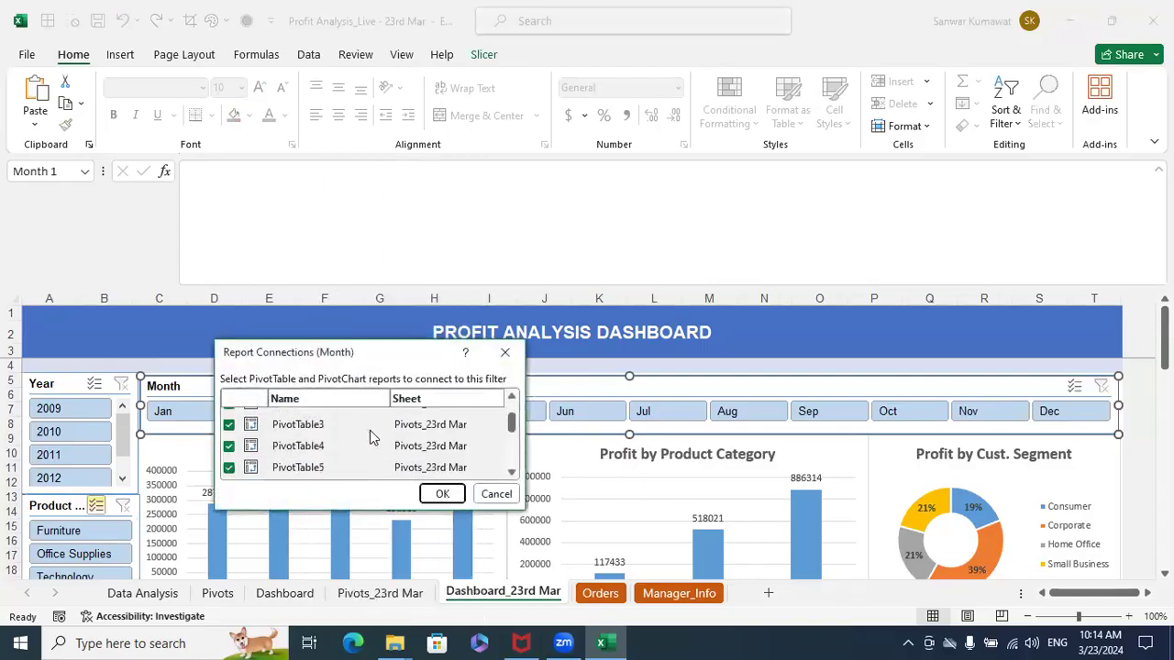
scroll(435, 464, "up", 1)
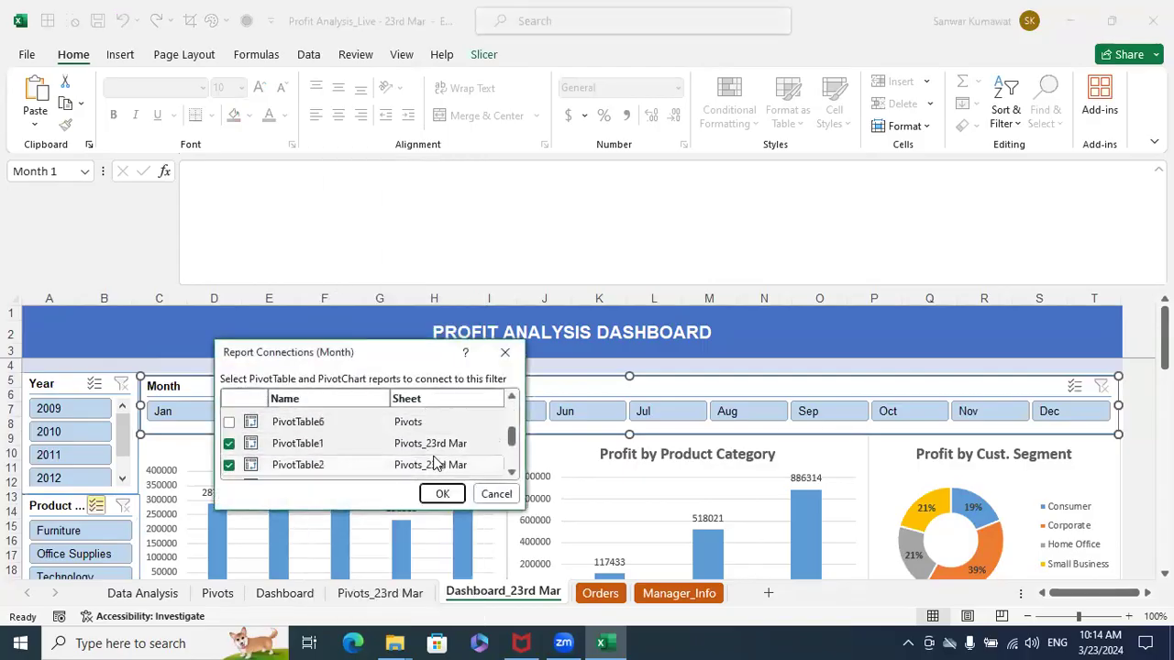
scroll(435, 464, "down", 3)
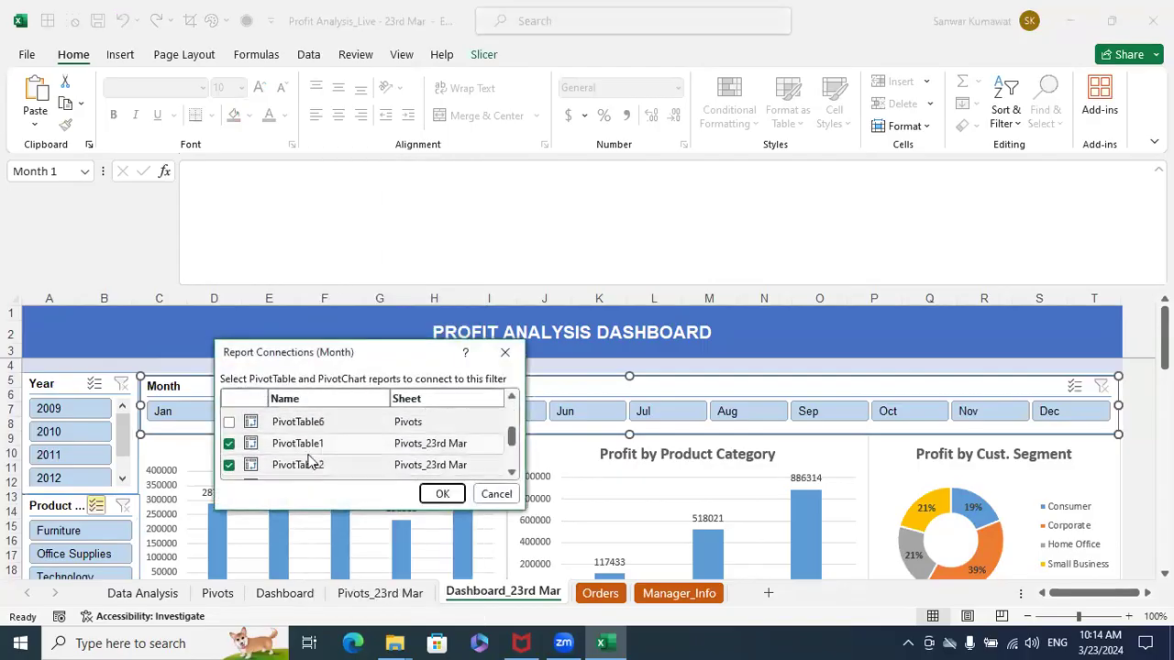
left_click(443, 493)
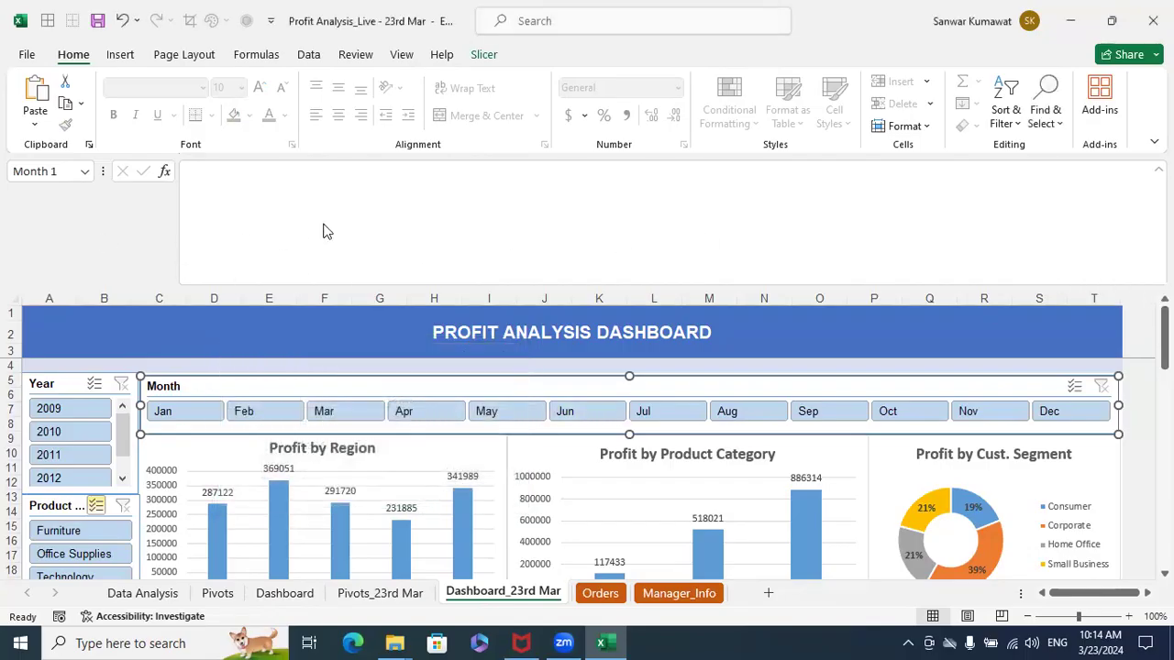
Shrink the formula bar to a single line to give the dashboard more room
left_click(123, 57)
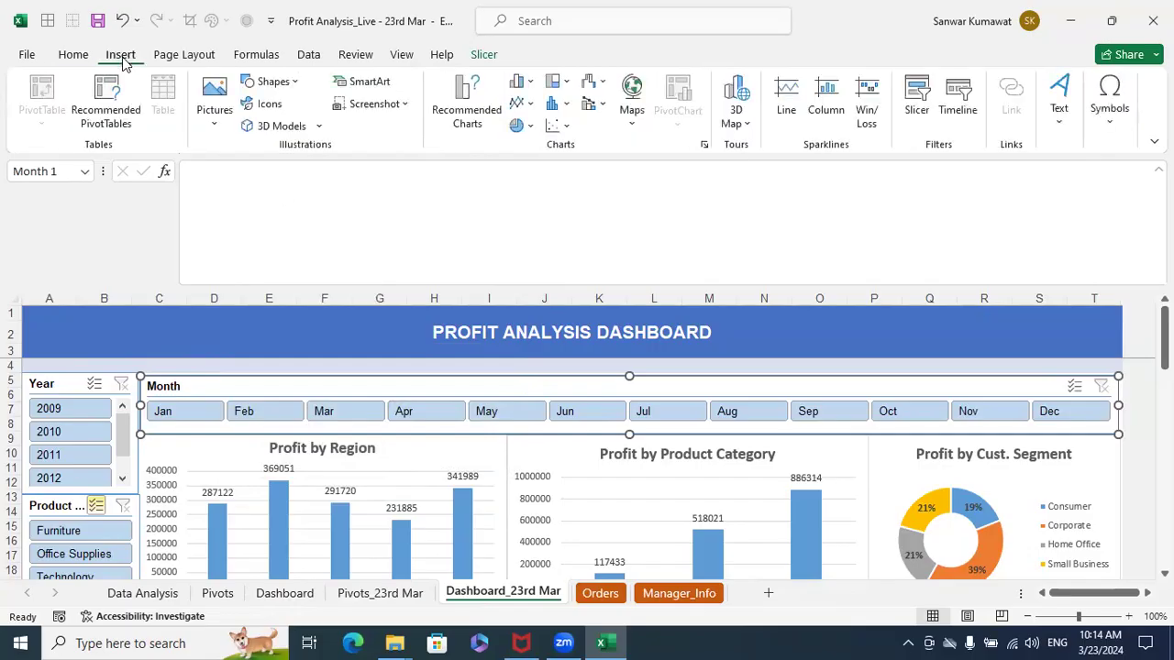
left_click(73, 54)
left_click(114, 328)
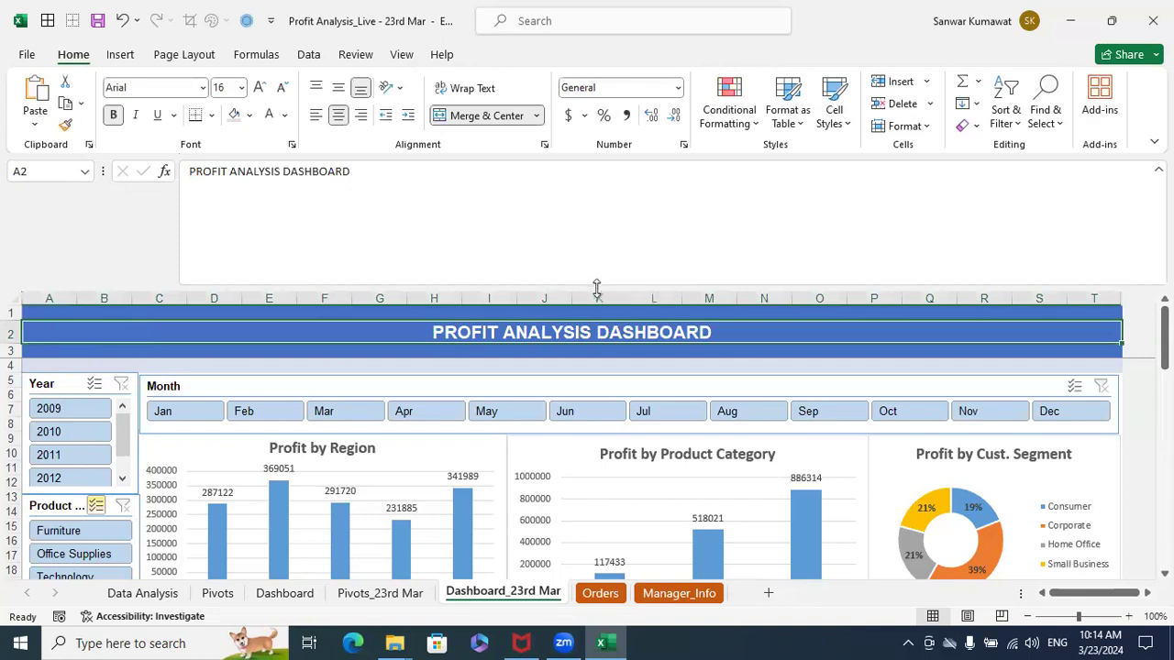
left_click_drag(597, 288, 602, 193)
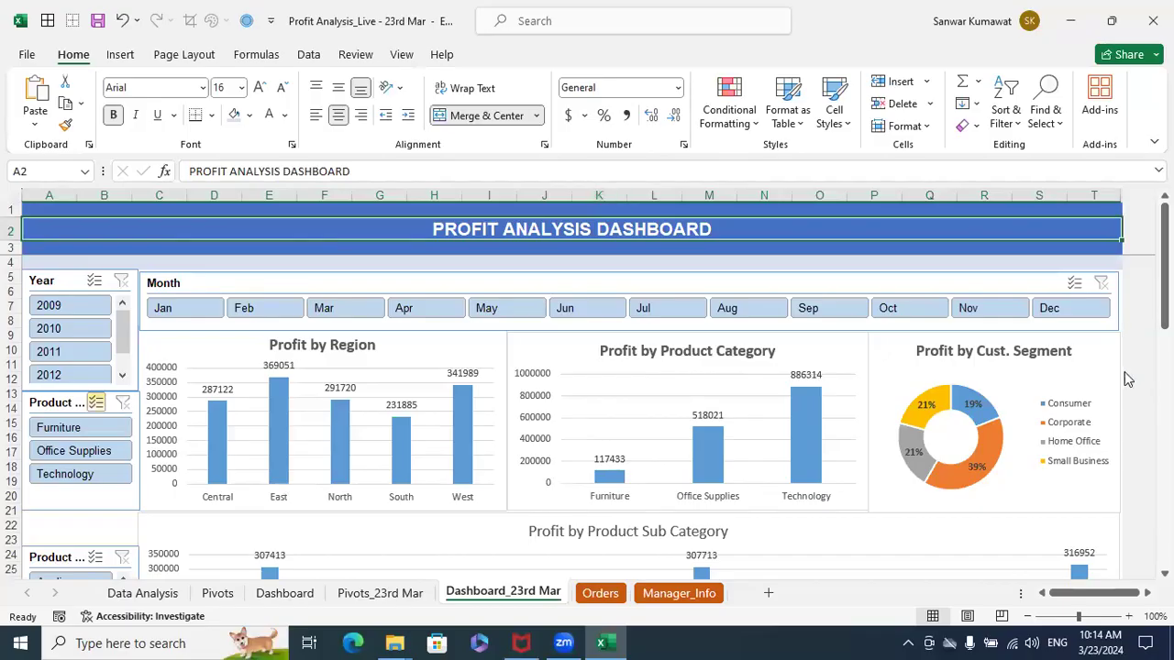
Set the dashboard sheet's zoom to a custom 105%
left_click(1128, 616)
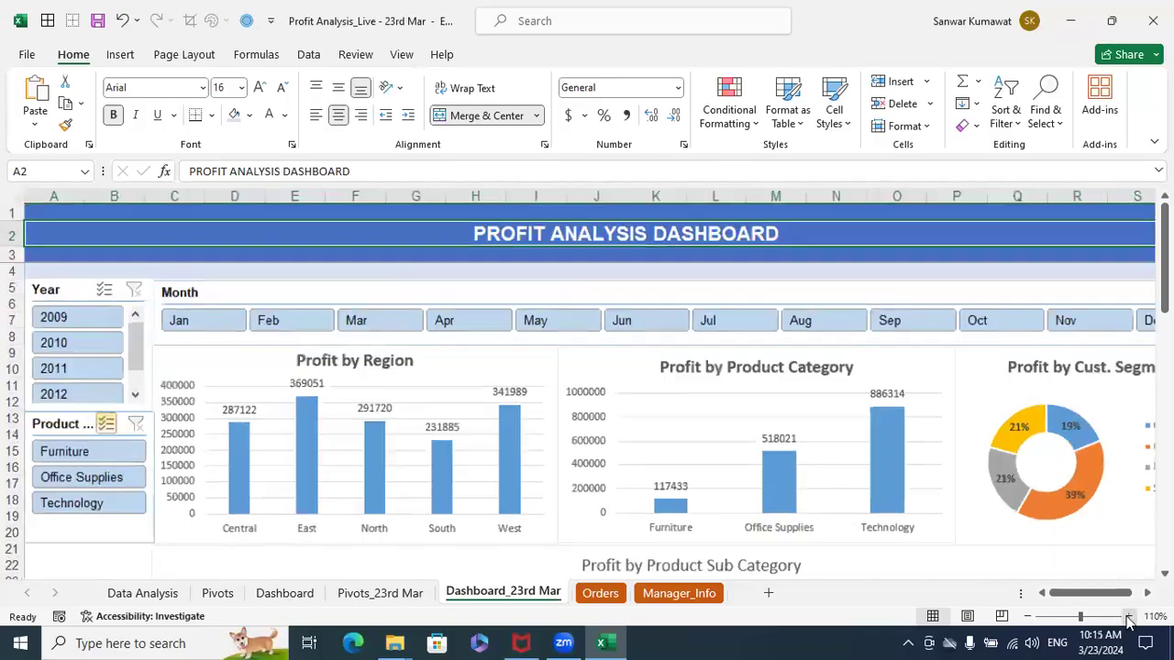
left_click(1028, 617)
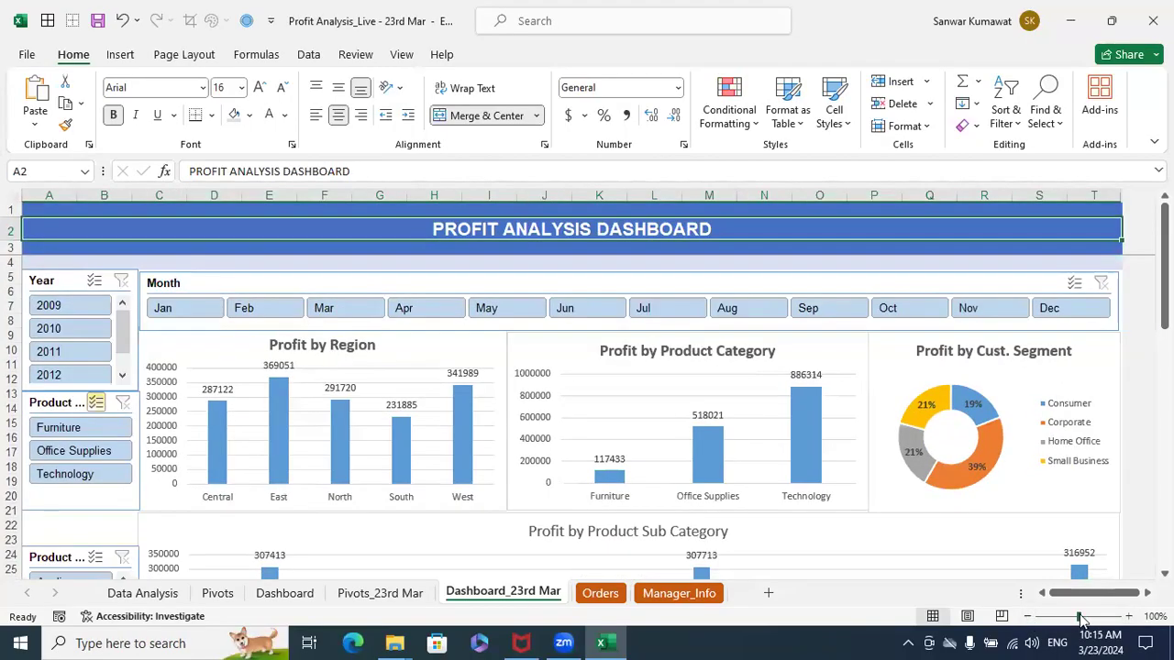
left_click(1154, 616)
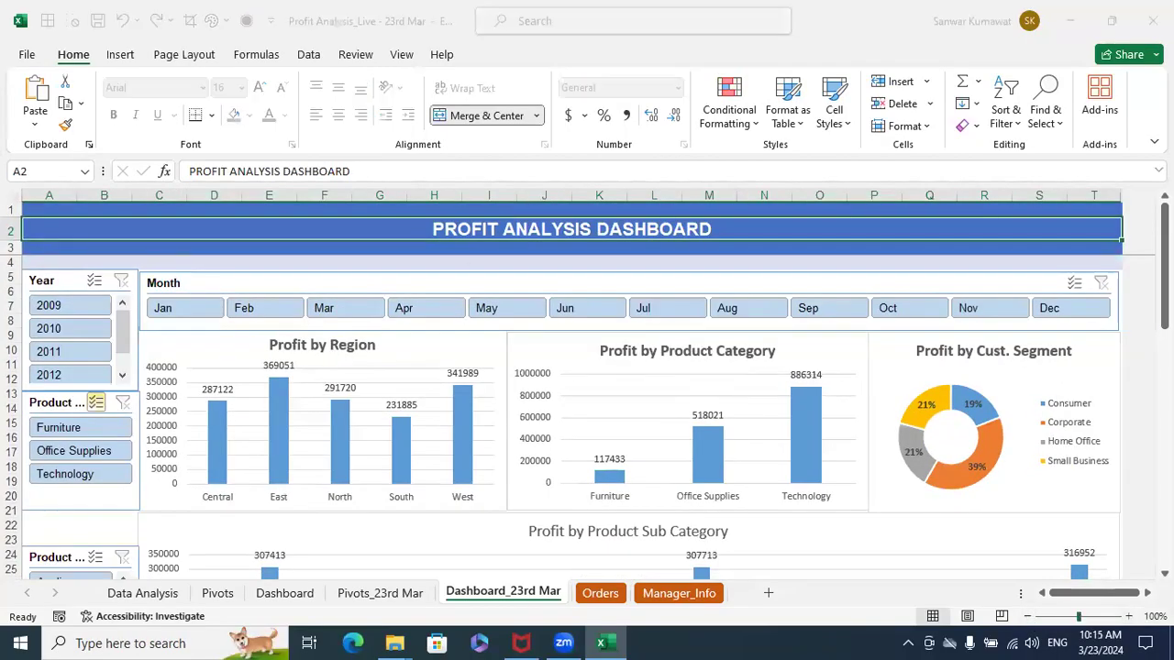
left_click(555, 419)
key("BackSpace")
type("5")
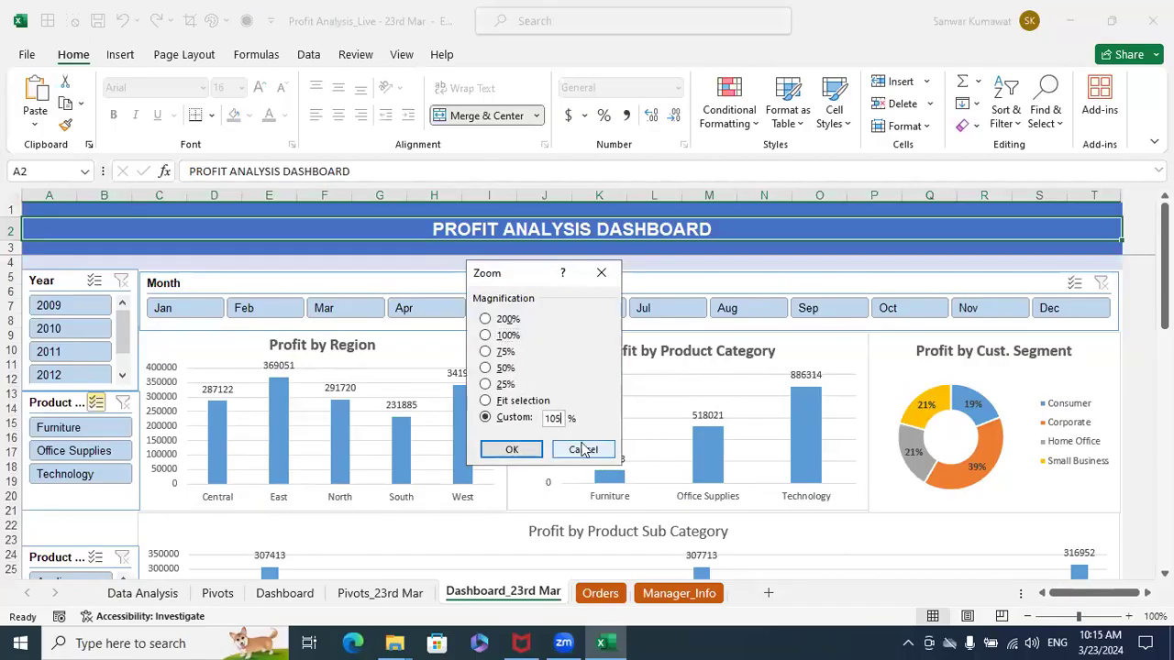
left_click(514, 449)
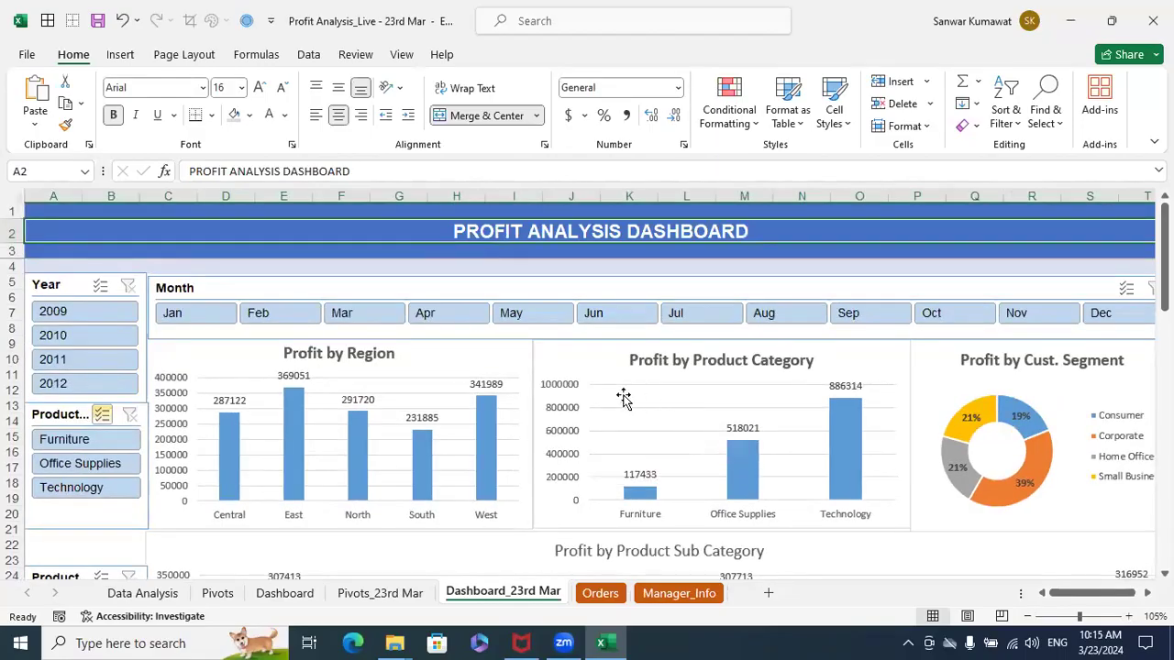
Move the Product Sub-Category slicer up so it sits directly beneath the Product Category slicer
scroll(623, 397, "down", 5)
scroll(623, 397, "down", 13)
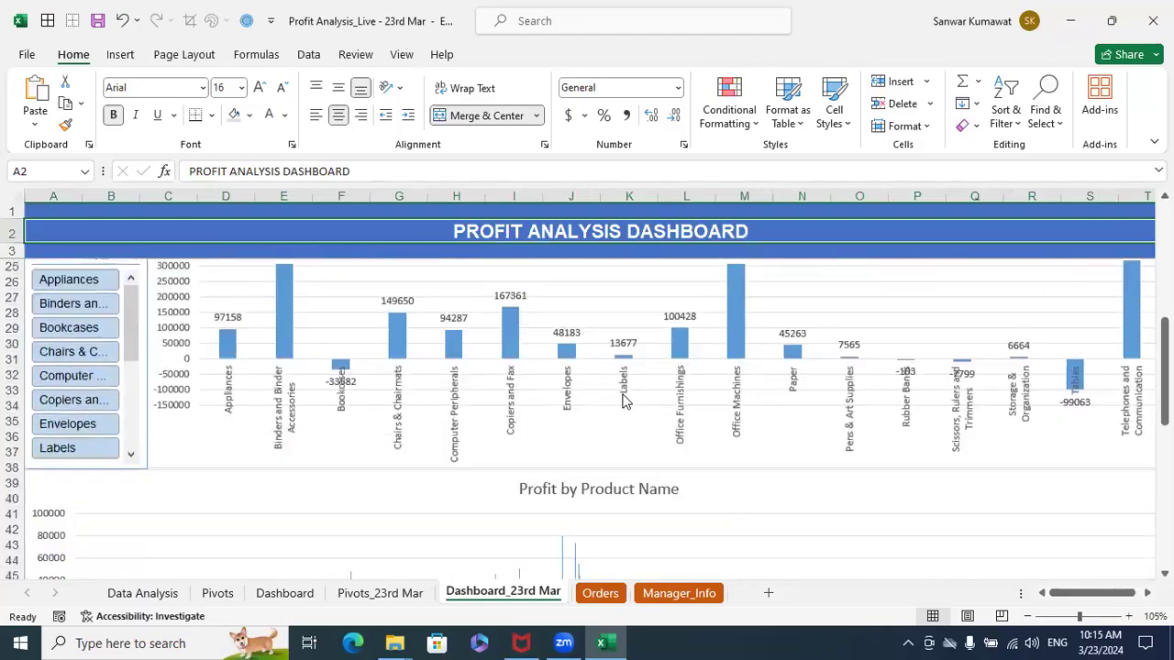
scroll(623, 397, "up", 14)
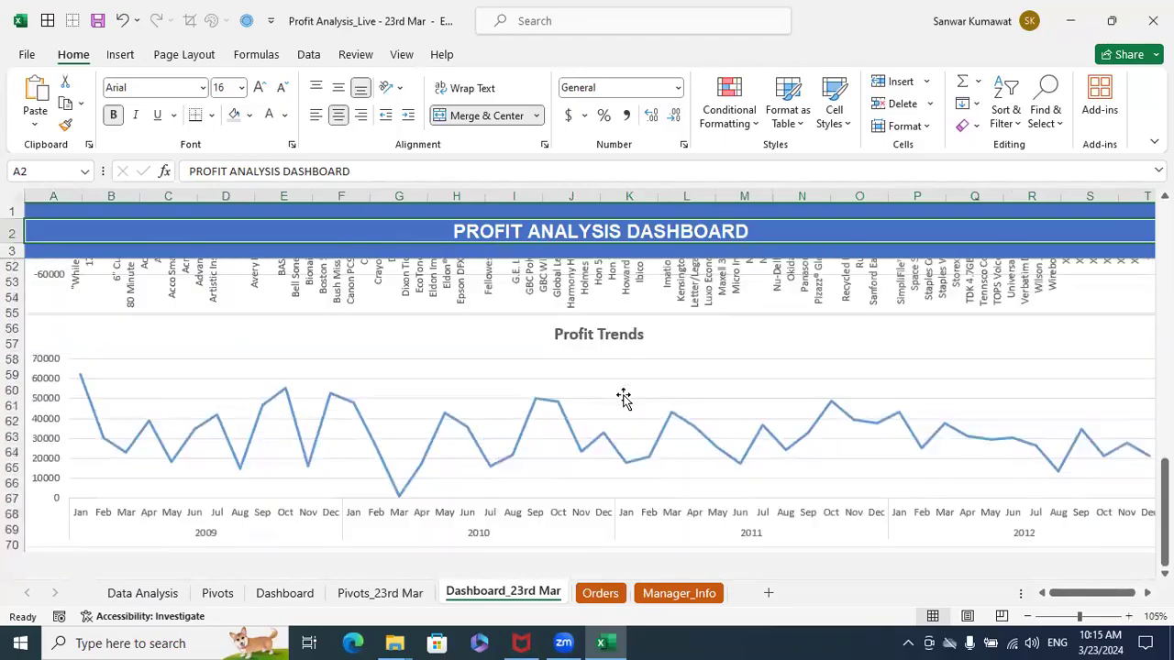
scroll(622, 398, "up", 4)
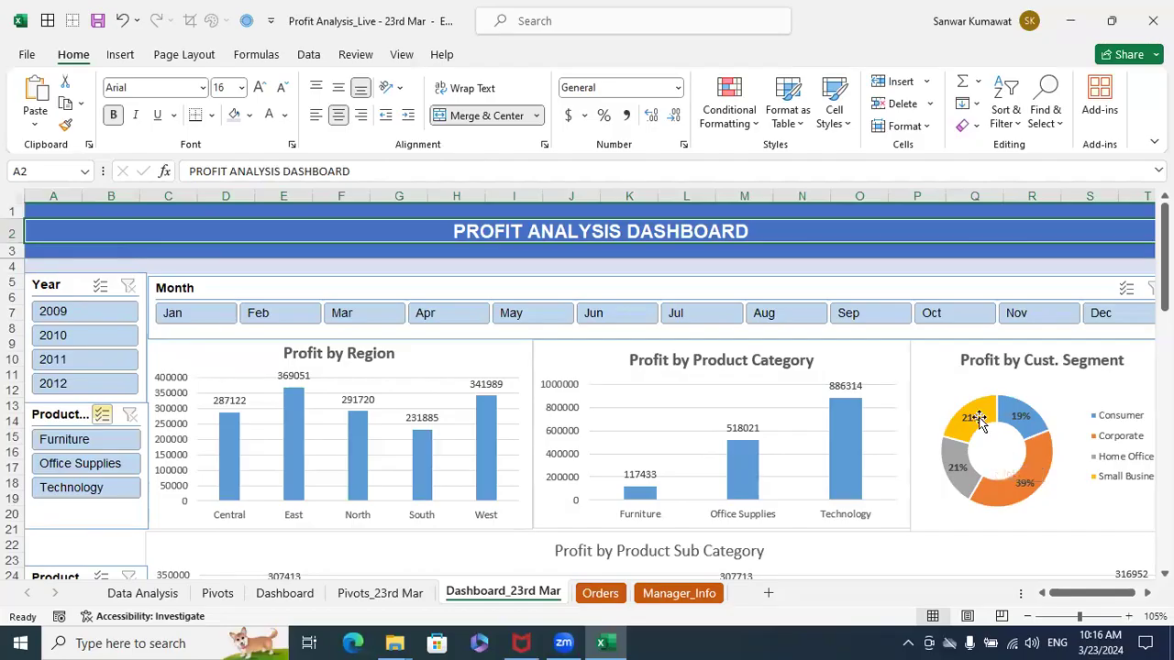
left_click(105, 543)
scroll(513, 417, "down", 1)
scroll(519, 417, "down", 1)
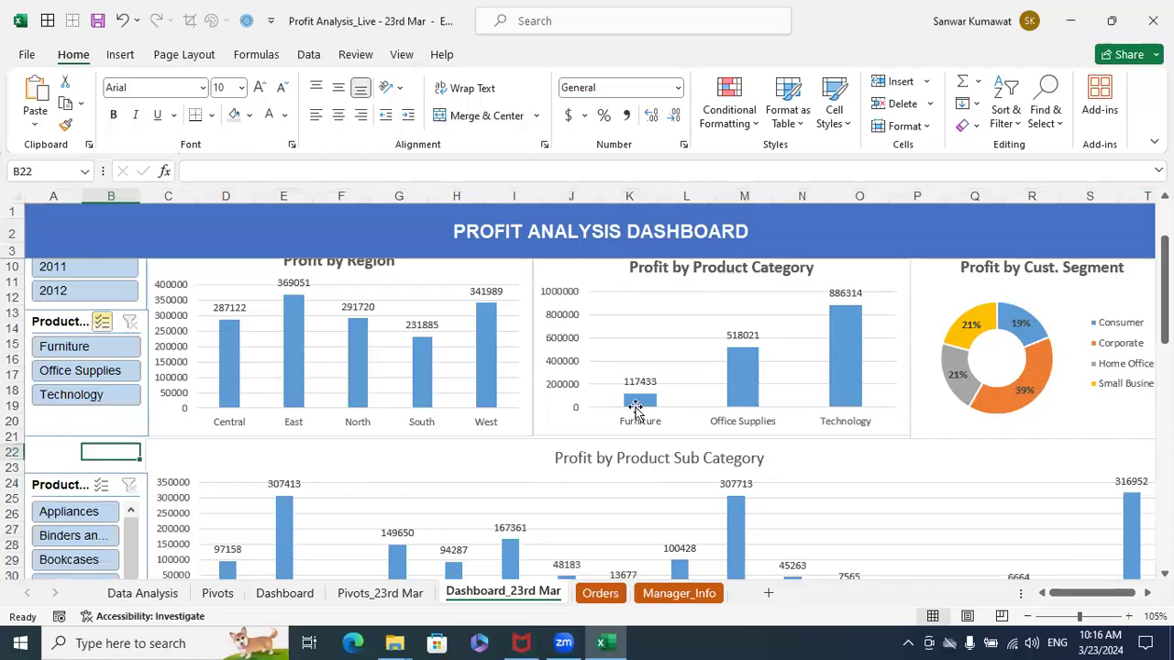
left_click(85, 485)
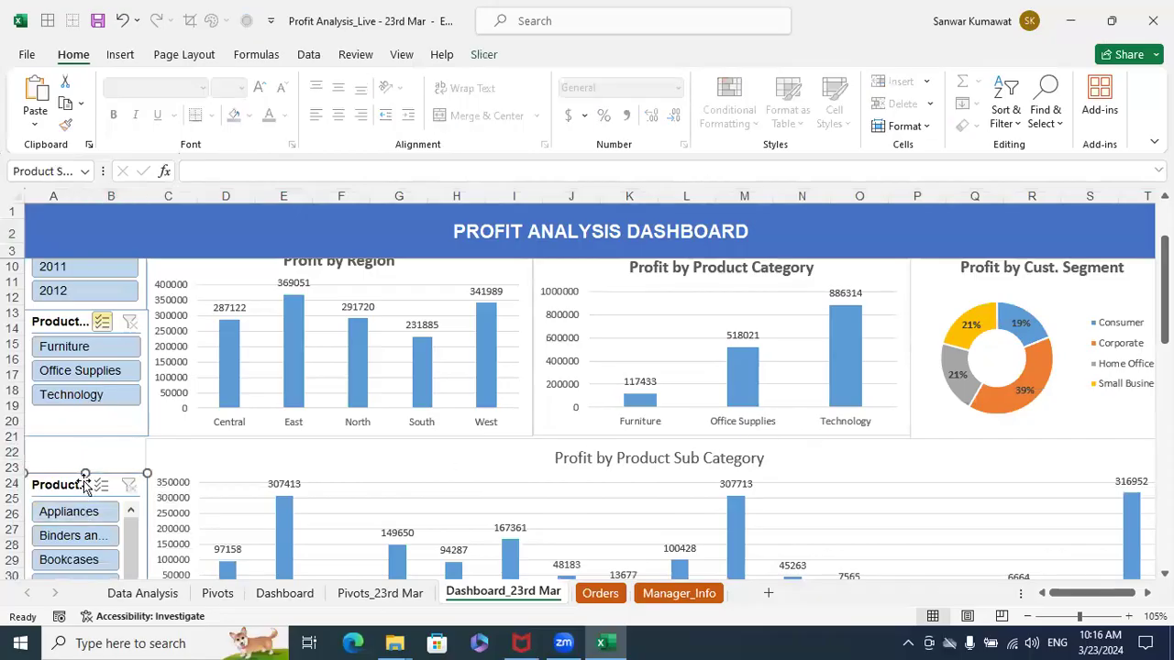
left_click_drag(84, 485, 75, 446)
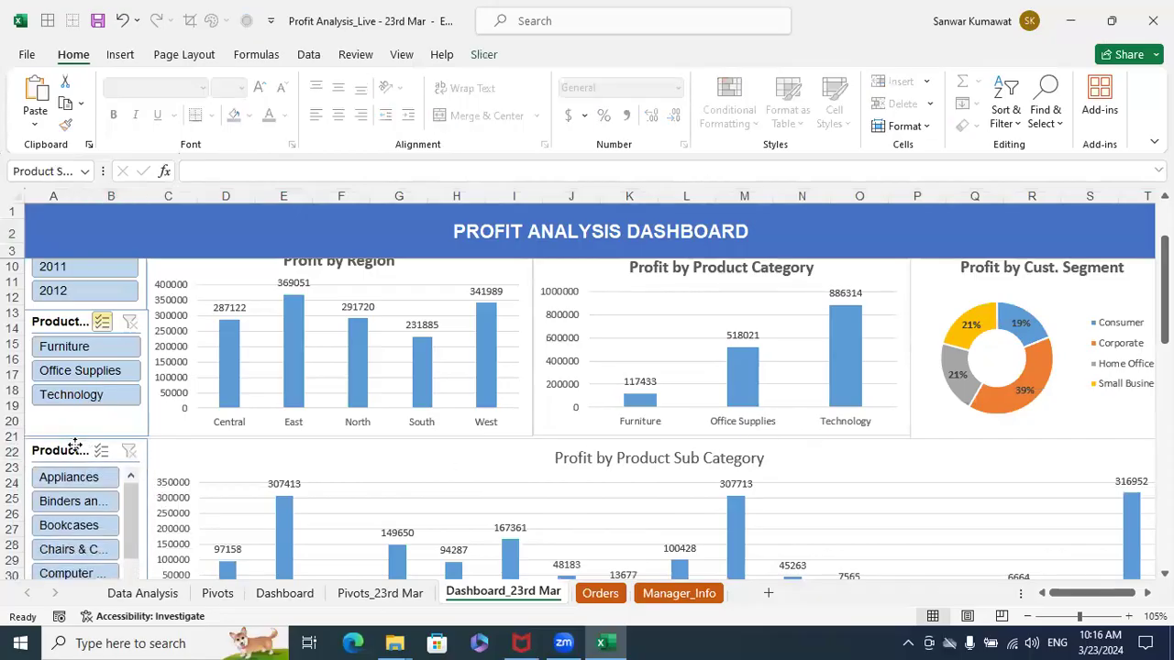
Extend the Product Sub-Category slicer's lower edge to row 38, level with the bottom of the Profit by Product Sub Category chart
scroll(459, 424, "down", 3)
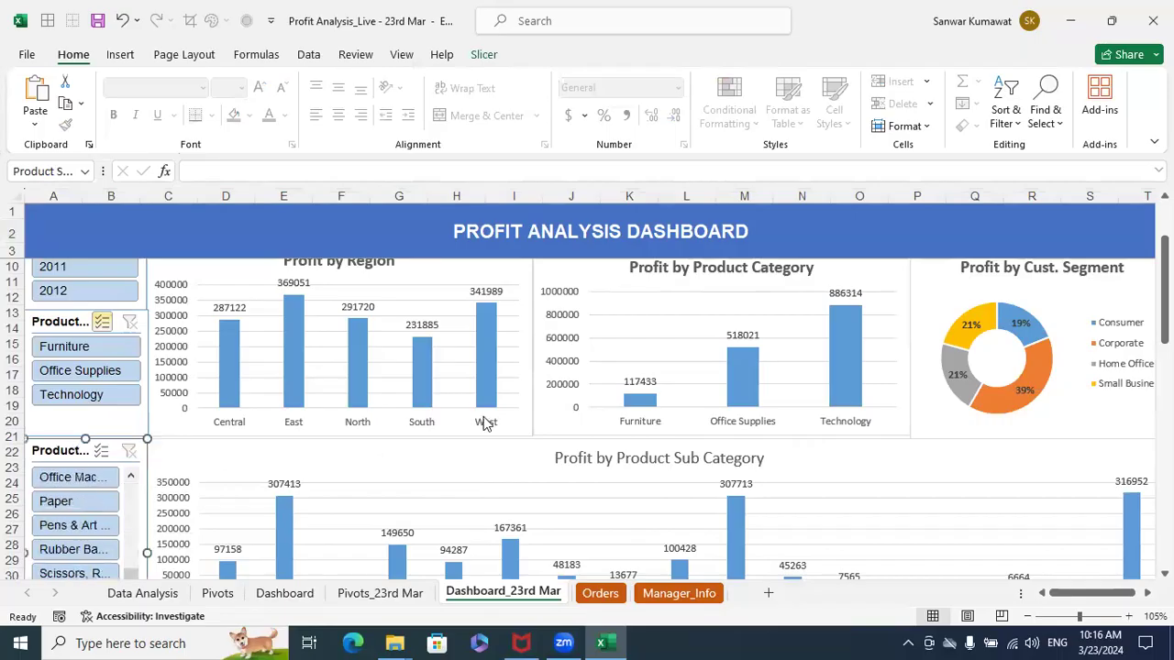
left_click_drag(1163, 295, 1163, 360)
left_click_drag(85, 465, 78, 498)
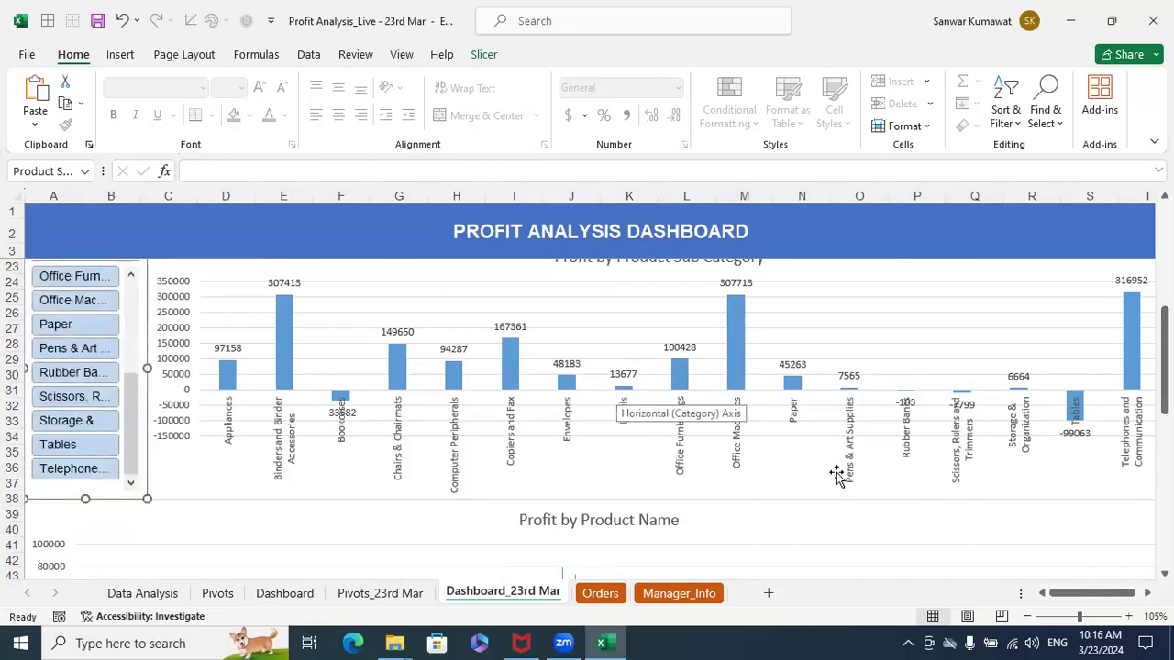
Review the Profit by Product Name and Profit Trends charts in the lower part of the dashboard
left_click(827, 519)
scroll(827, 519, "down", 10)
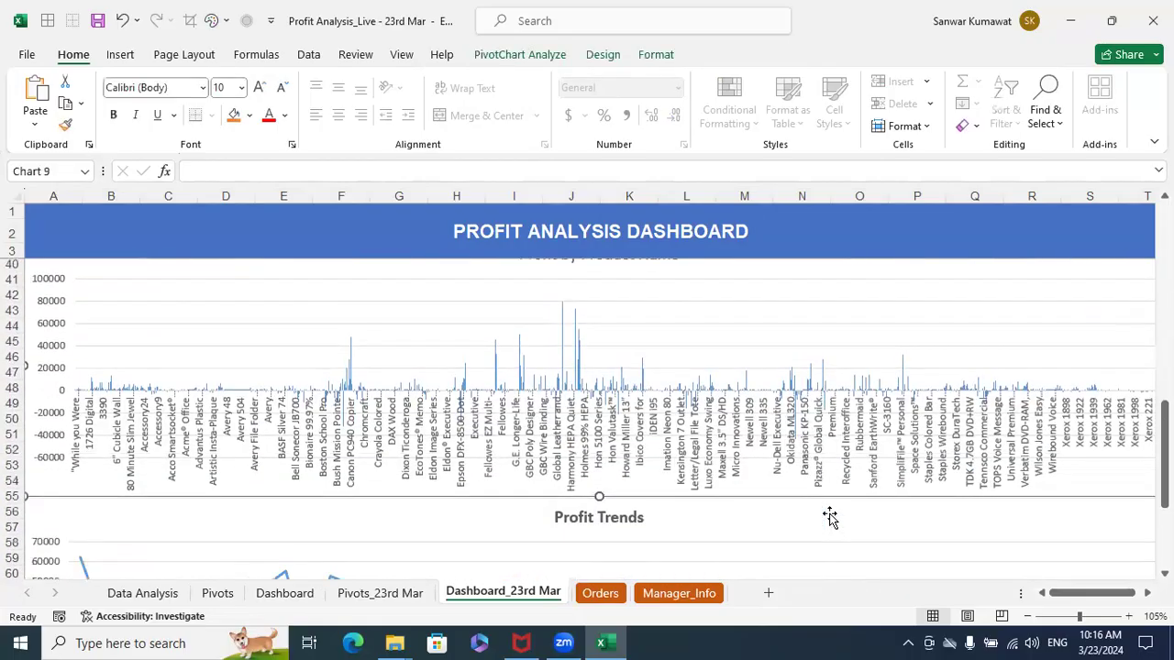
scroll(830, 518, "up", 1)
scroll(830, 518, "down", 3)
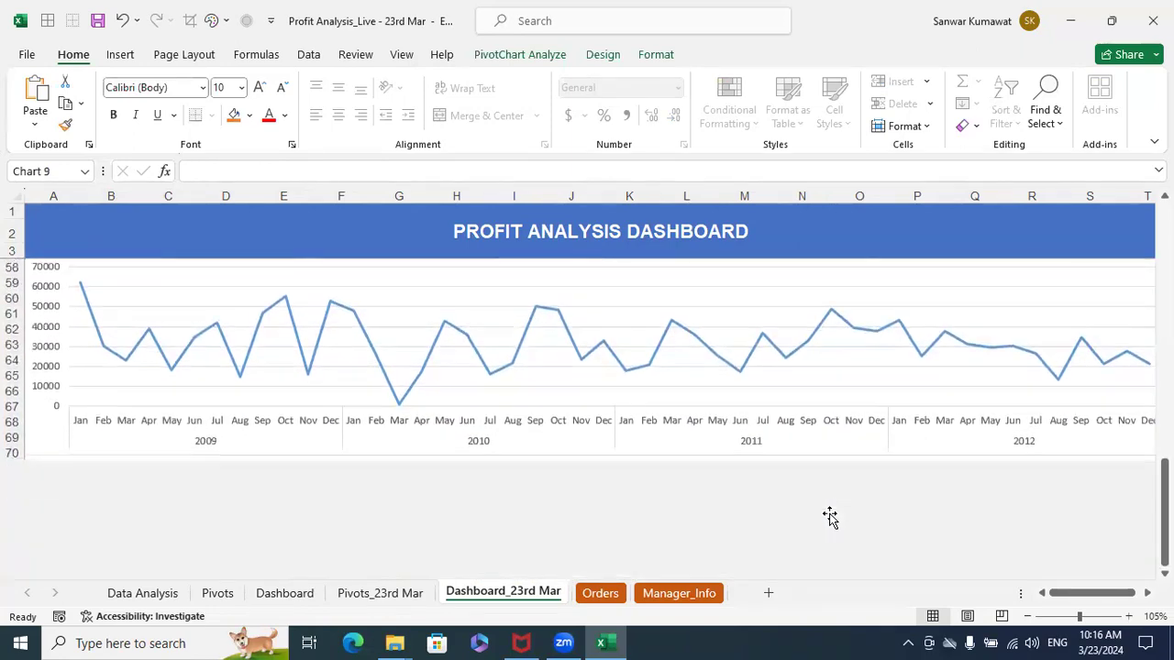
scroll(830, 518, "up", 2)
scroll(830, 518, "down", 6)
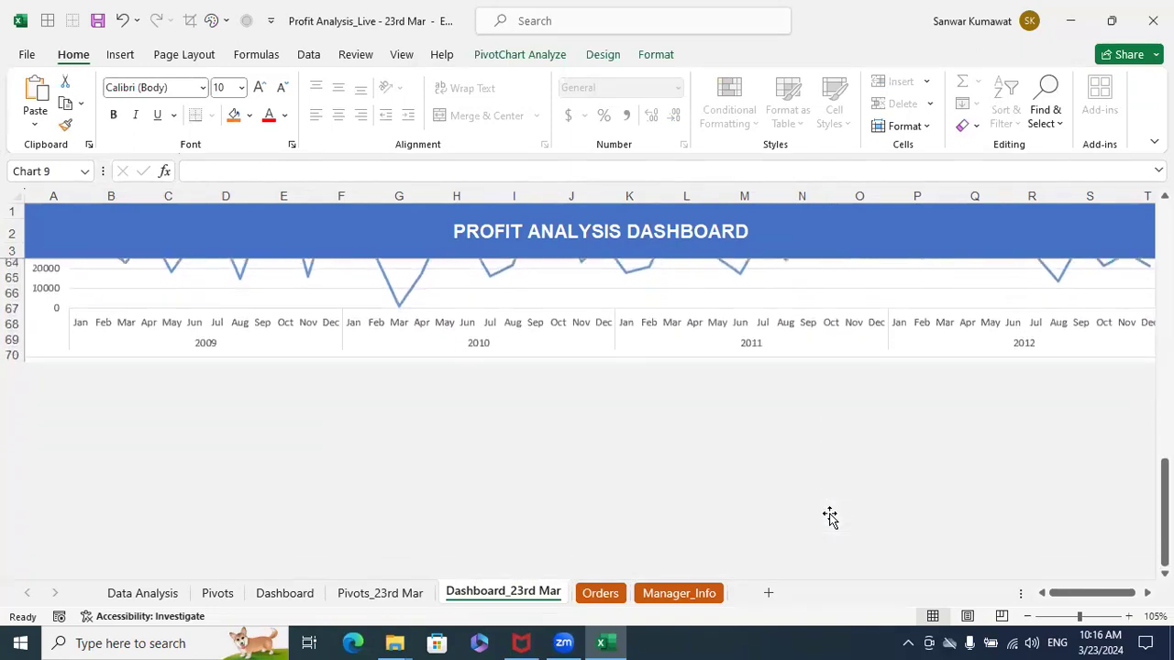
scroll(830, 519, "up", 20)
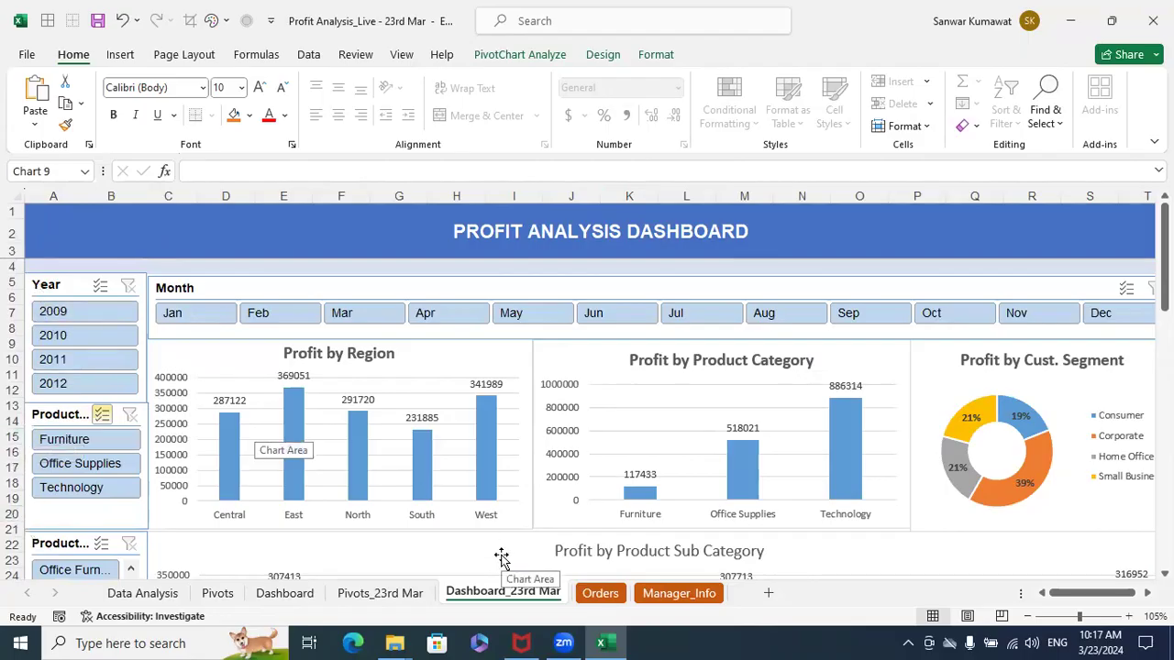
Open Snipping Tool, capture the upper part of the dashboard from the column headings to row 21, and minimise the snip
key("super")
type("S")
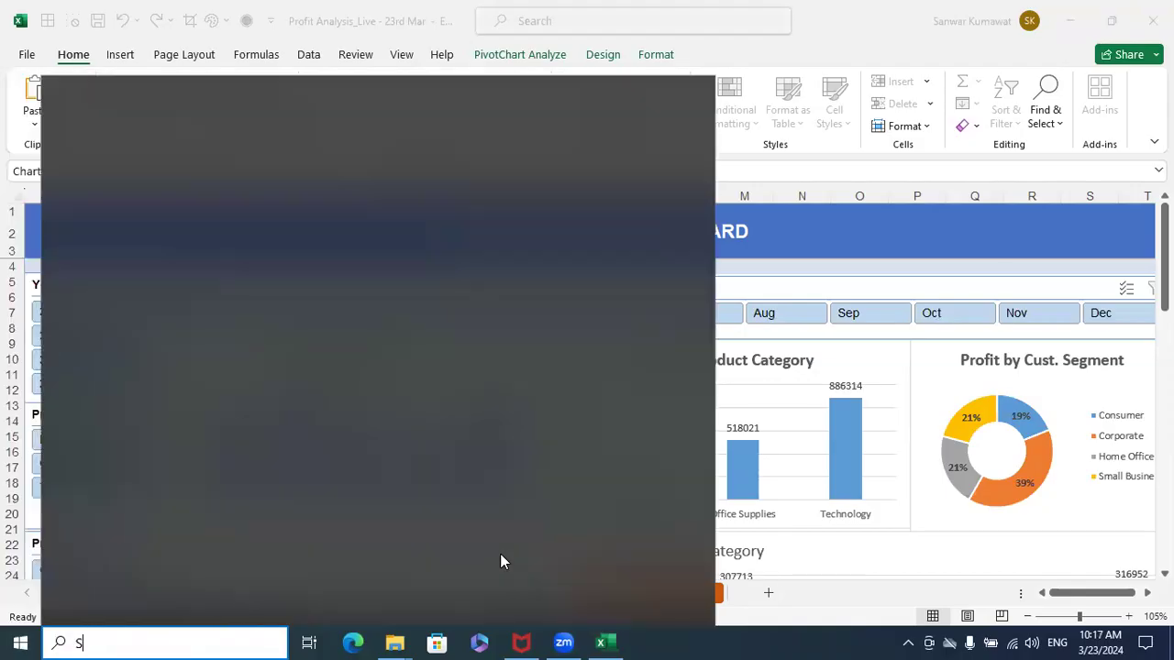
type("NI")
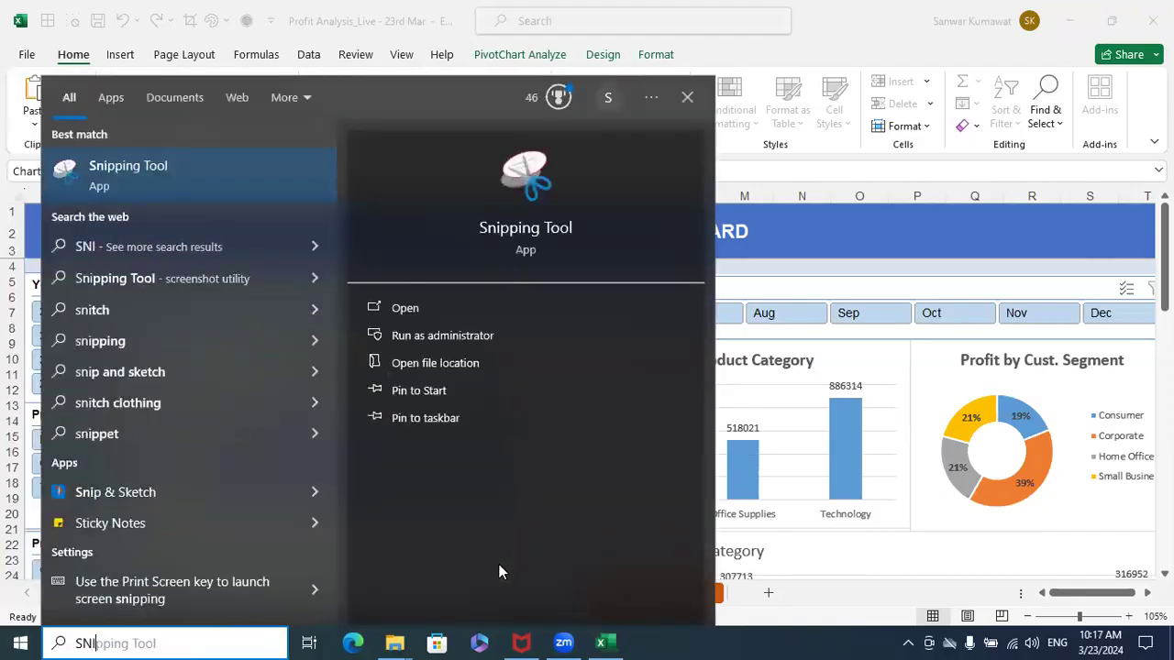
left_click(550, 309)
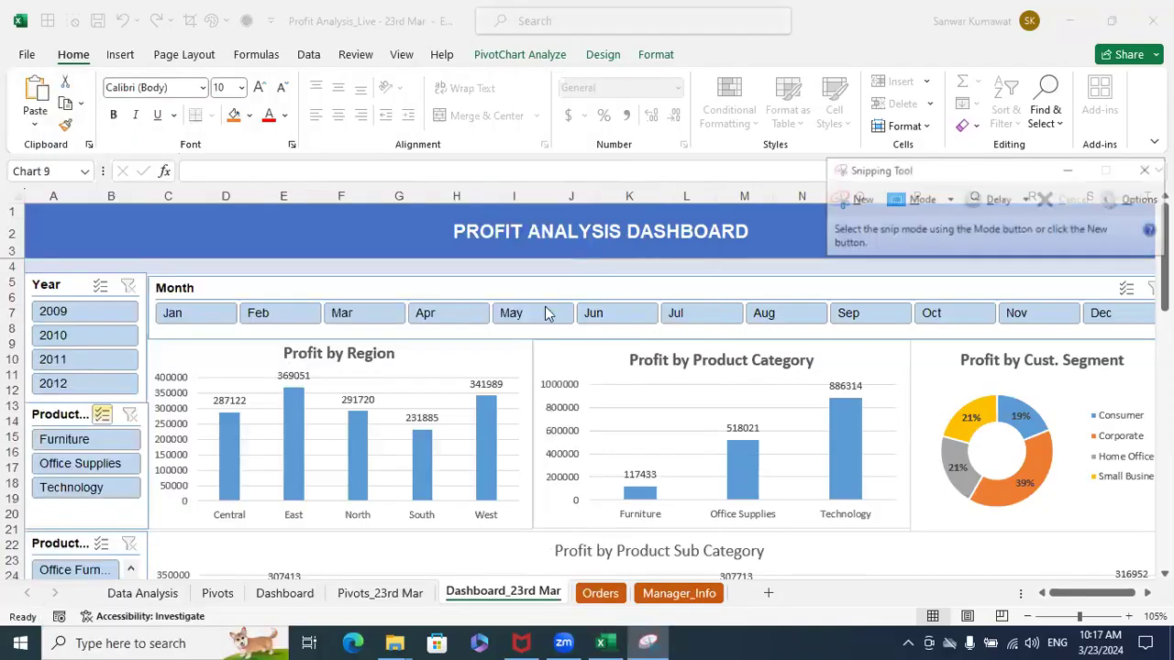
left_click(842, 201)
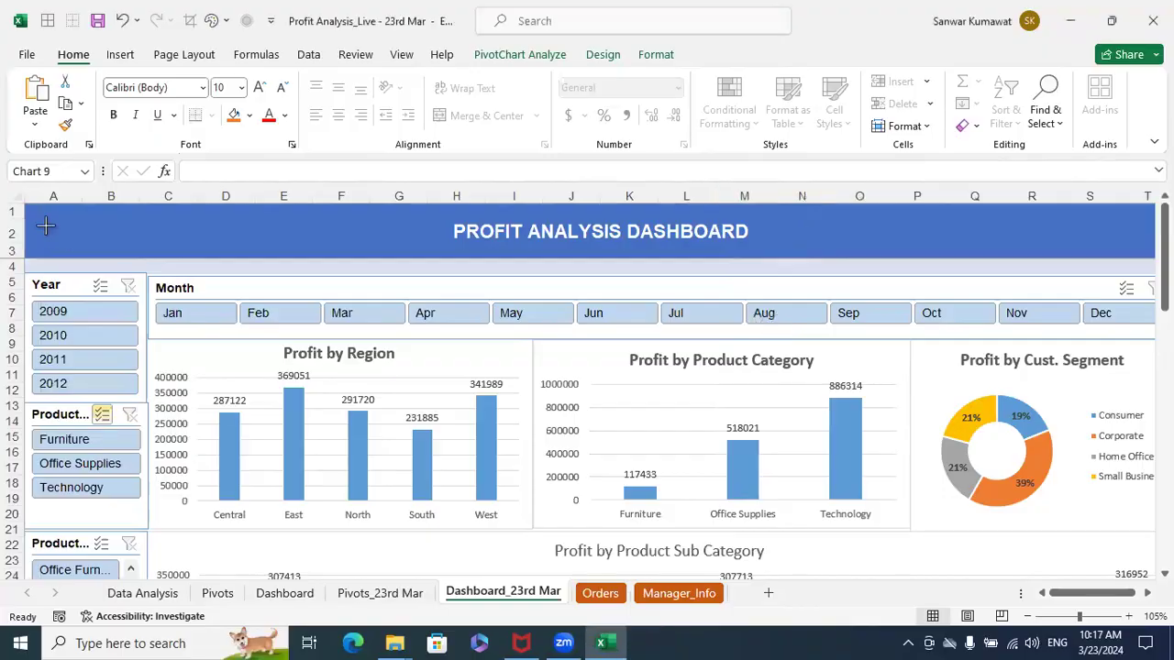
left_click_drag(2, 183, 1162, 534)
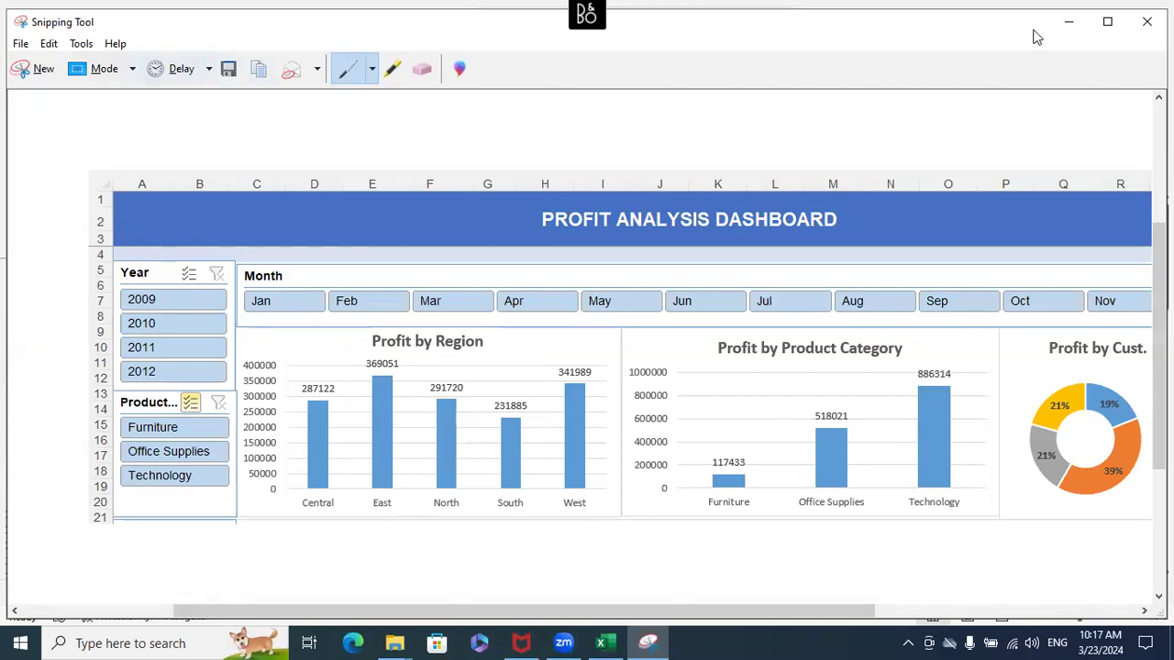
left_click(1068, 21)
Examine the dashboard's sub-category, product name and trend charts, and return to its title area
scroll(715, 431, "down", 3)
scroll(714, 432, "down", 4)
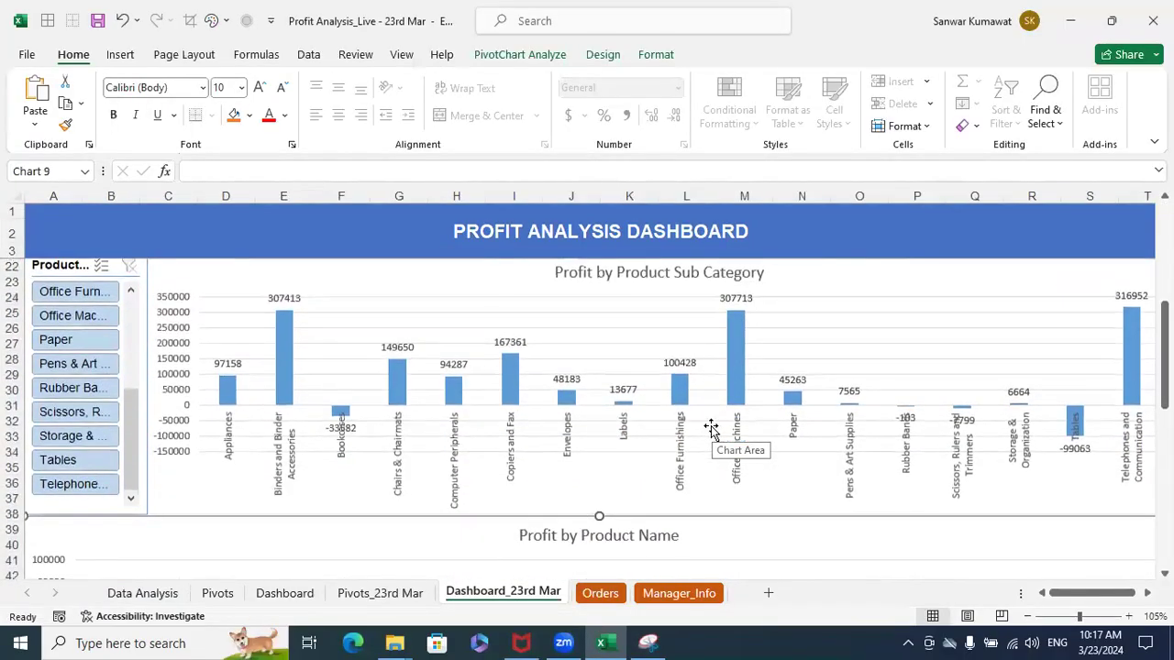
scroll(711, 429, "up", 1)
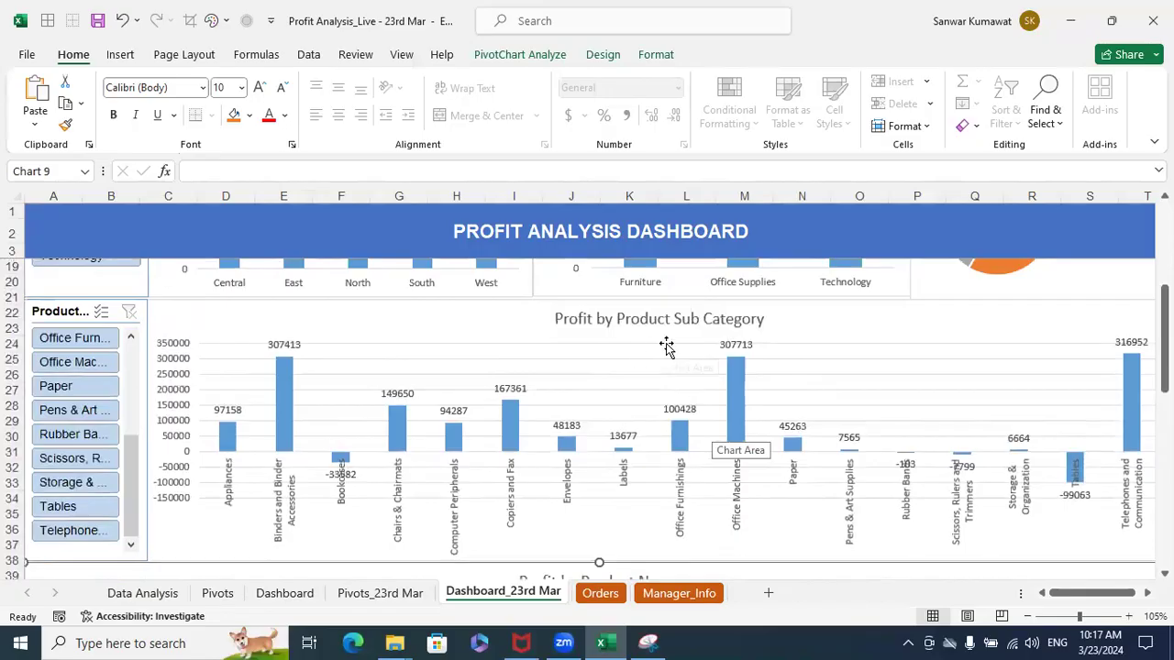
scroll(666, 346, "down", 7)
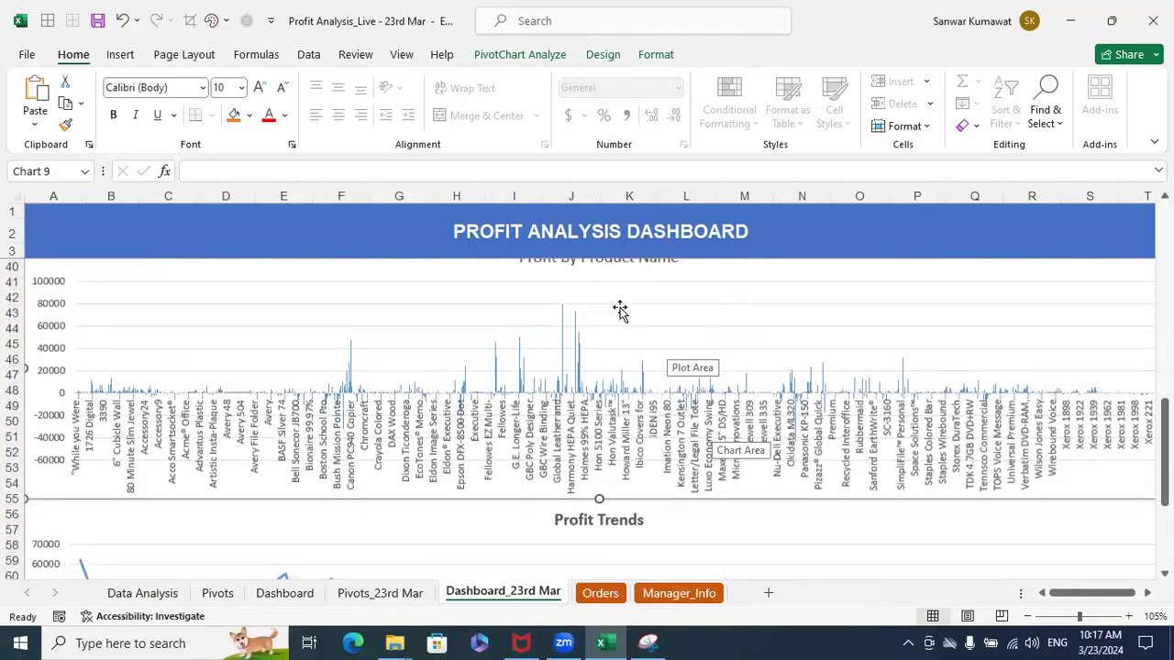
scroll(679, 347, "up", 2)
scroll(689, 356, "down", 2)
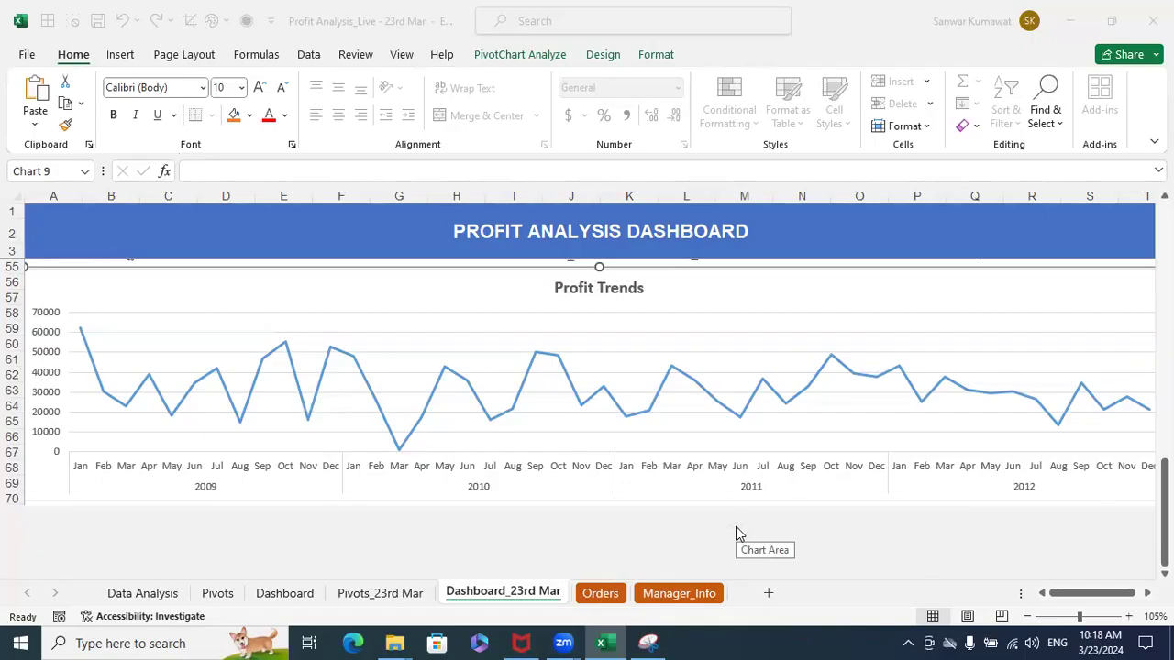
left_click(609, 531)
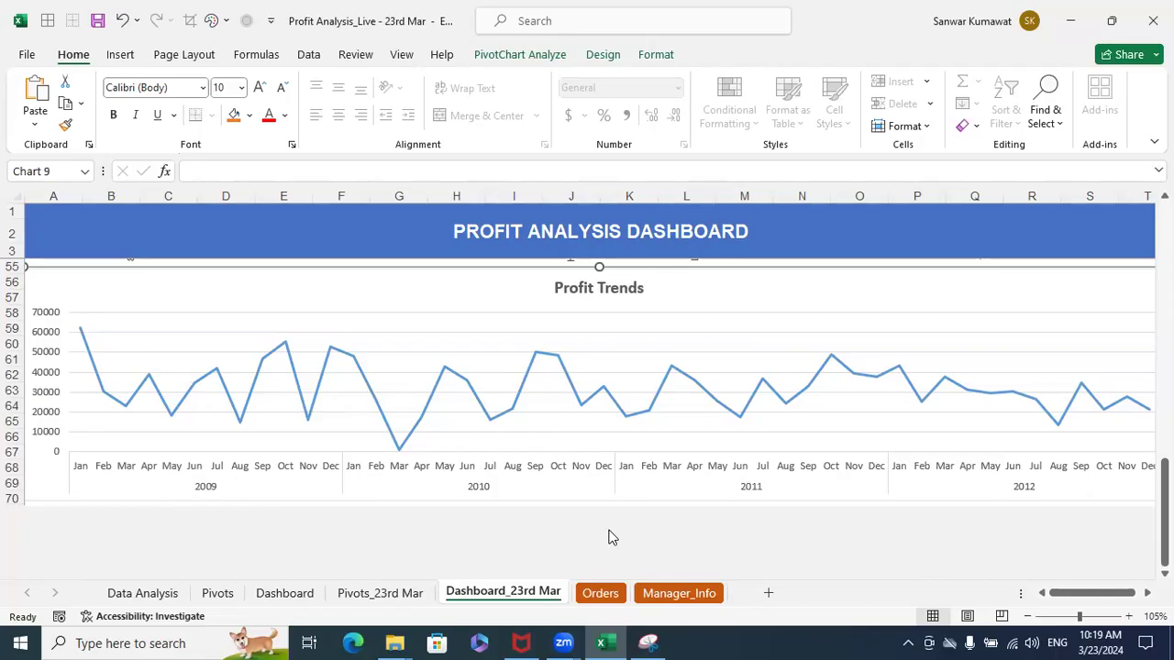
scroll(613, 537, "up", 5)
scroll(609, 535, "up", 6)
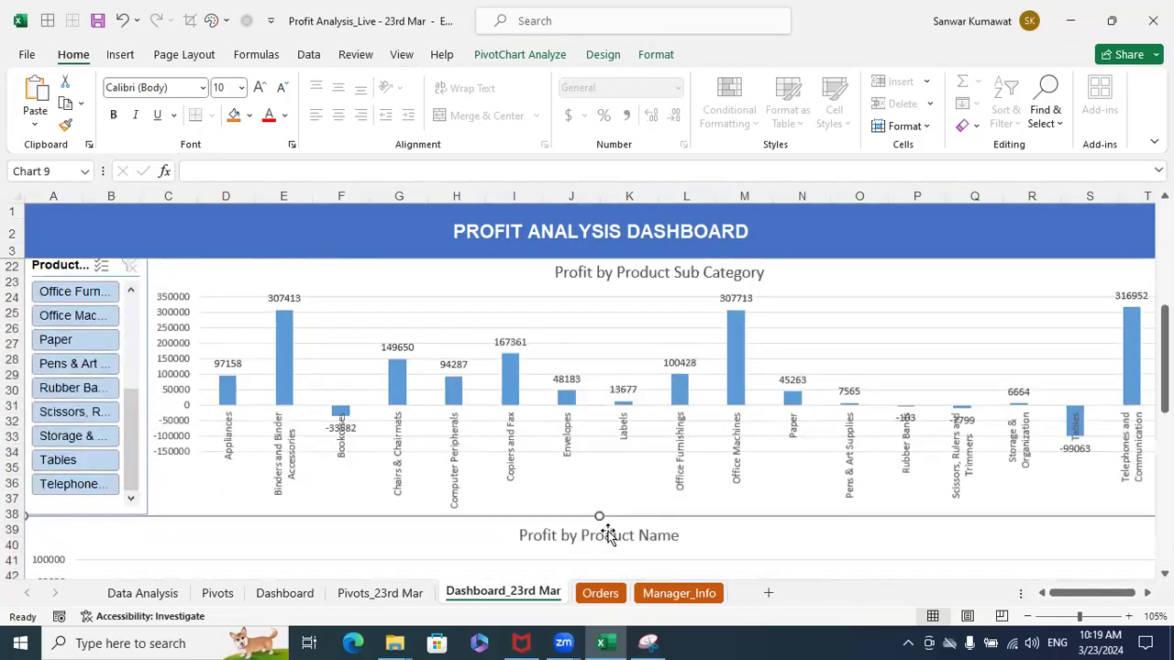
scroll(609, 535, "up", 3)
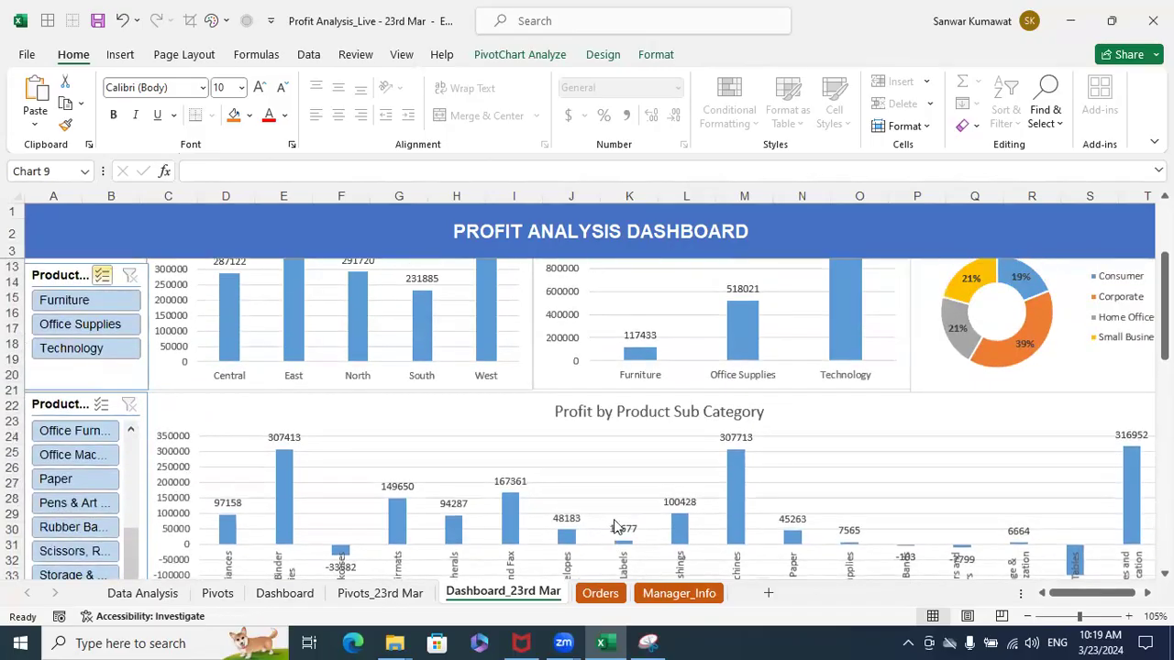
scroll(804, 479, "up", 1)
scroll(805, 479, "up", 2)
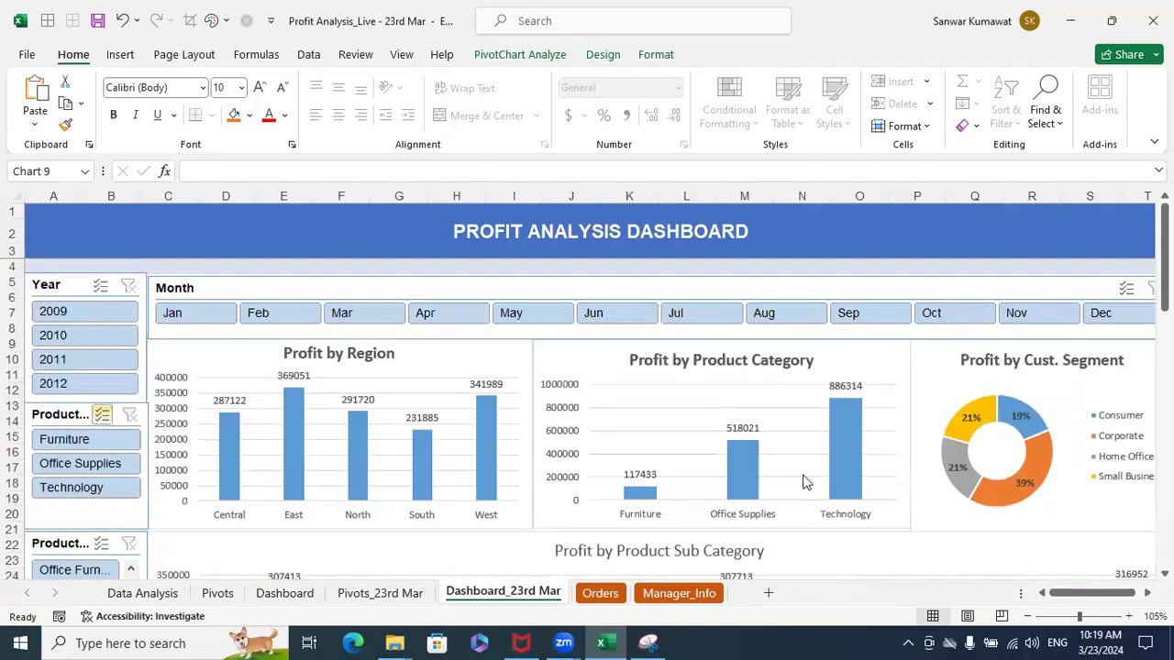